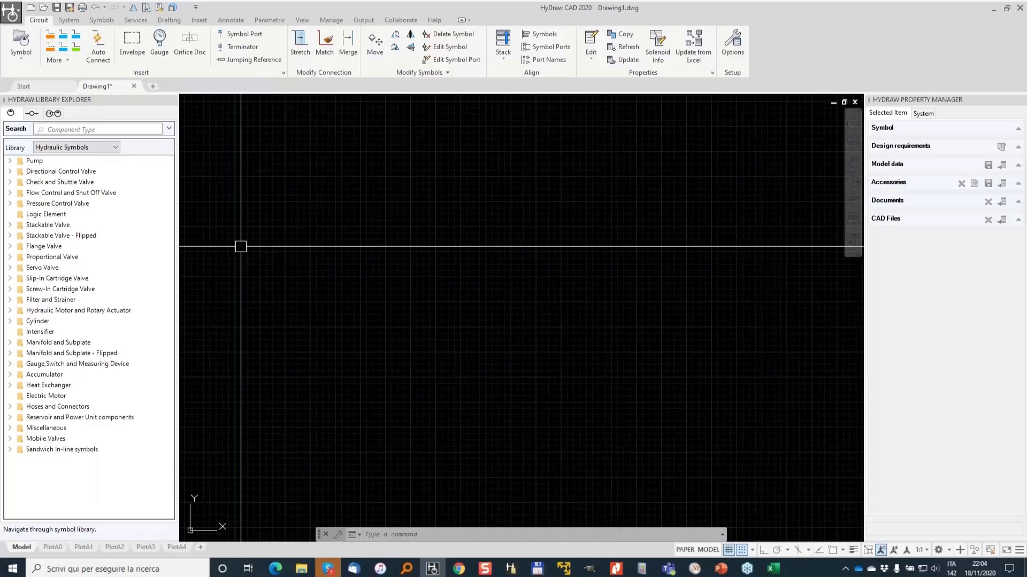
{"action": "key", "text": "super"}
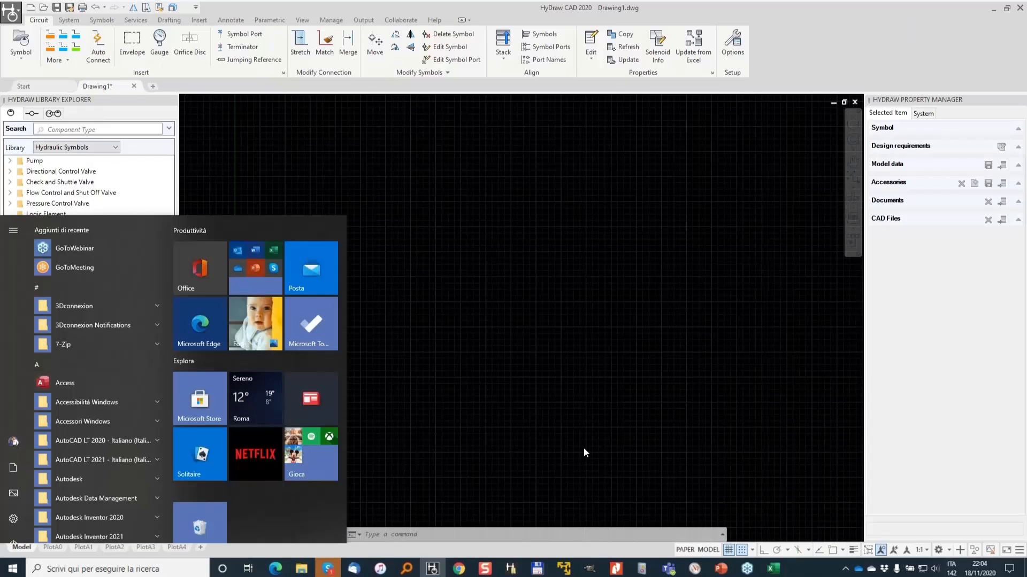
{"action": "left_click", "coordinate": [524, 359]}
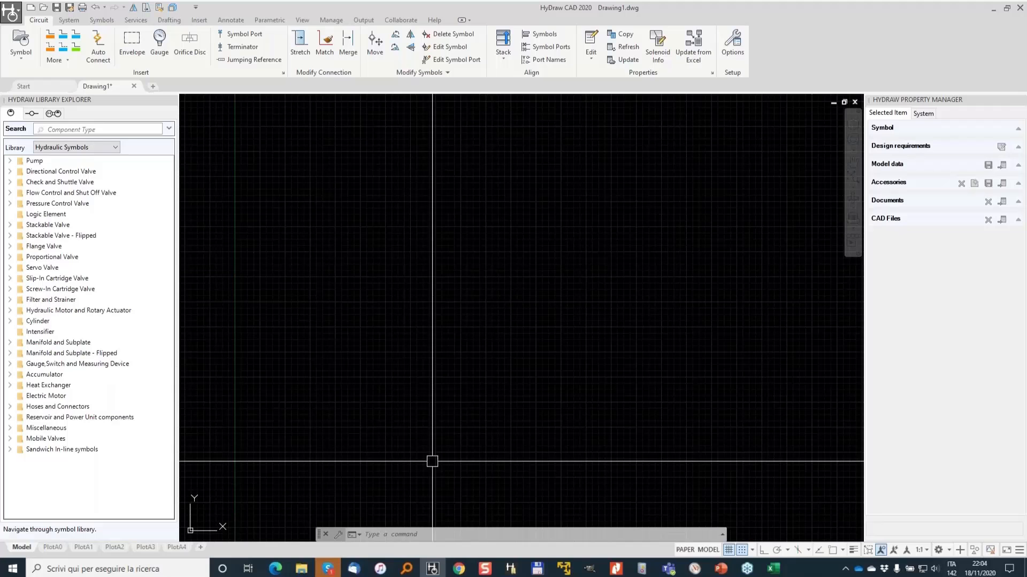
- Review the Hydroven.xlsx spreadsheet's ModelCode, ModelFamily, Description, Manufacturer and PortSize columns
{"action": "mouse_move", "coordinate": [511, 568]}
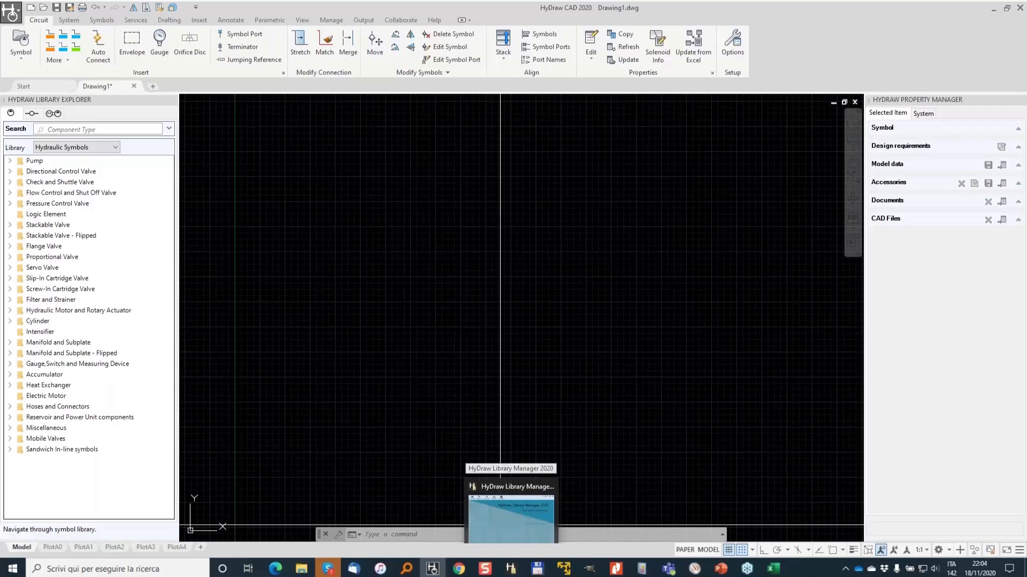
{"action": "left_click", "coordinate": [773, 568]}
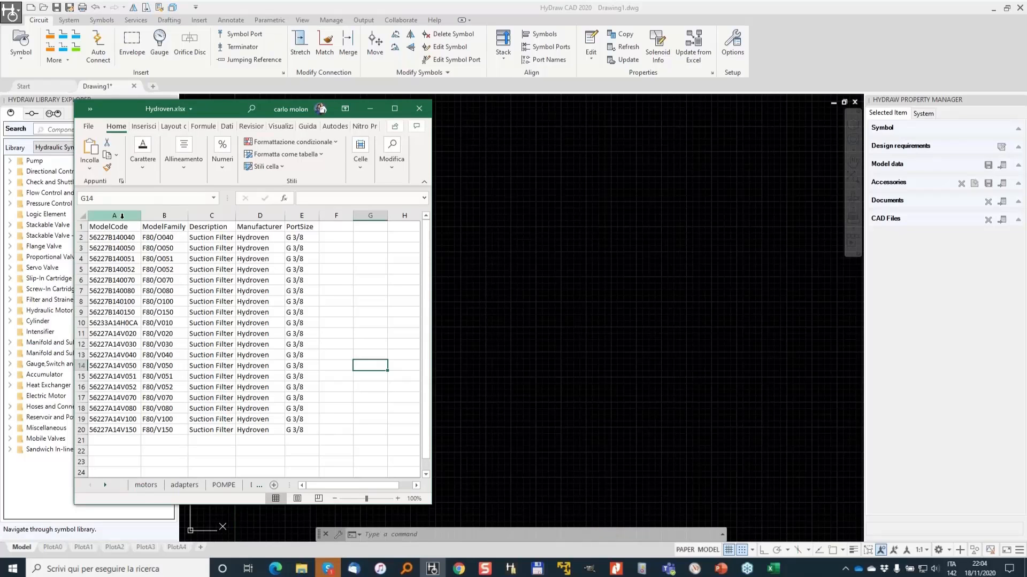
{"action": "left_click_drag", "start_coordinate": [114, 227], "coordinate": [113, 312]}
{"action": "left_click", "coordinate": [161, 237]}
{"action": "left_click_drag", "start_coordinate": [214, 227], "coordinate": [213, 270]}
{"action": "left_click_drag", "start_coordinate": [260, 227], "coordinate": [260, 248]}
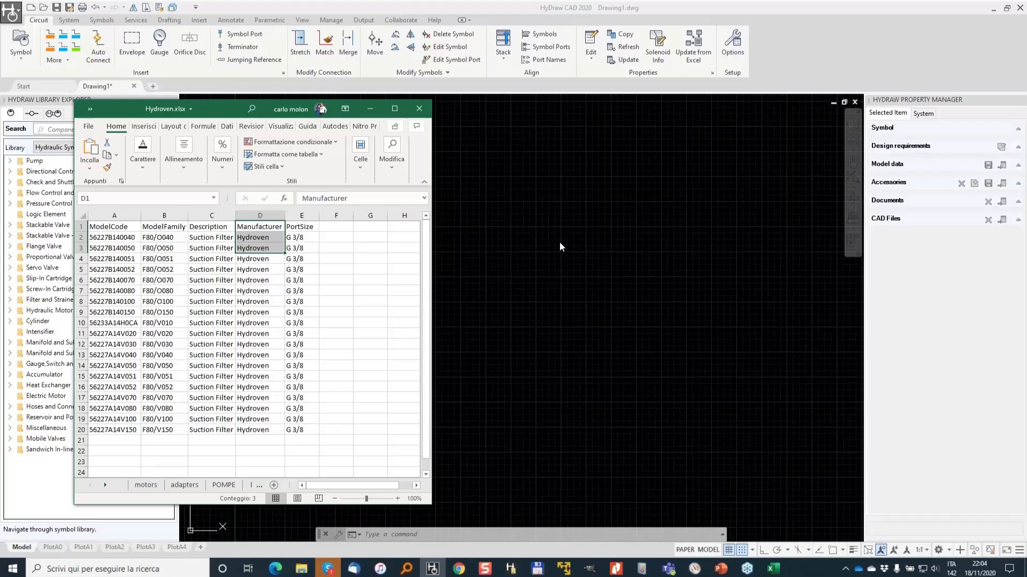
{"action": "left_click", "coordinate": [518, 251]}
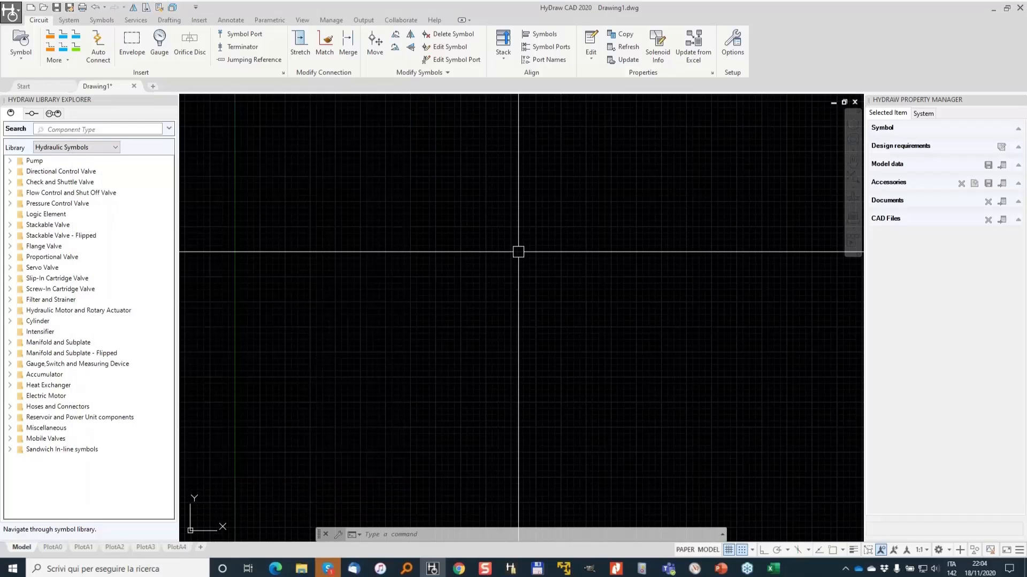
- Open the Library Manager's Components section and select the Strainer category under Filter and Strainer
{"action": "left_click", "coordinate": [511, 569]}
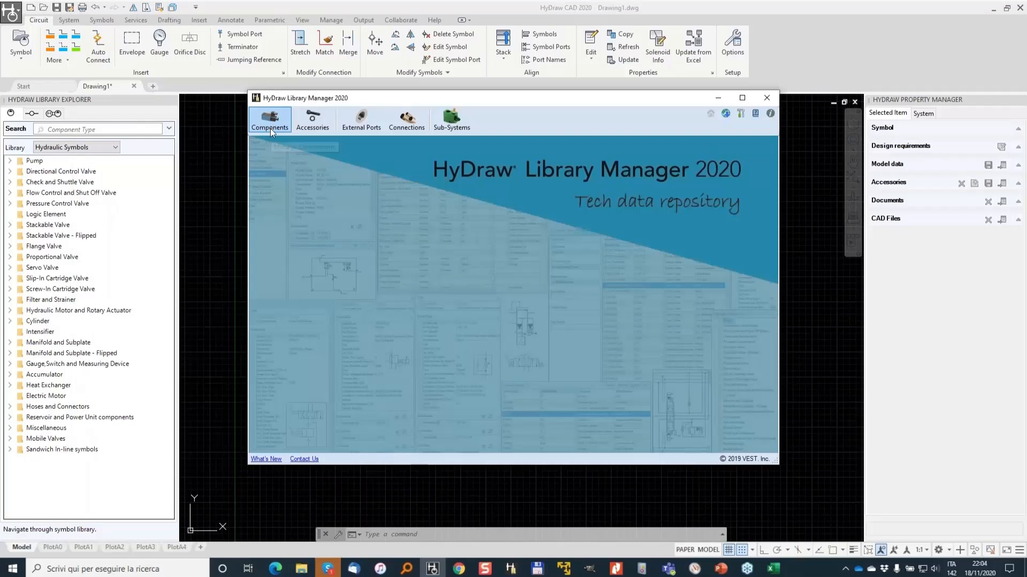
{"action": "left_click", "coordinate": [271, 119]}
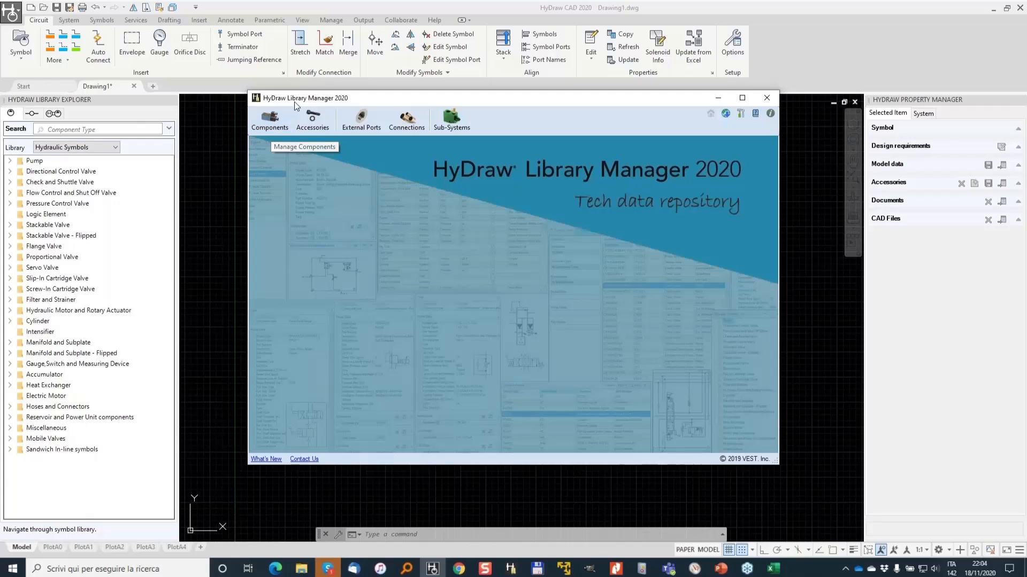
{"action": "left_click", "coordinate": [270, 120]}
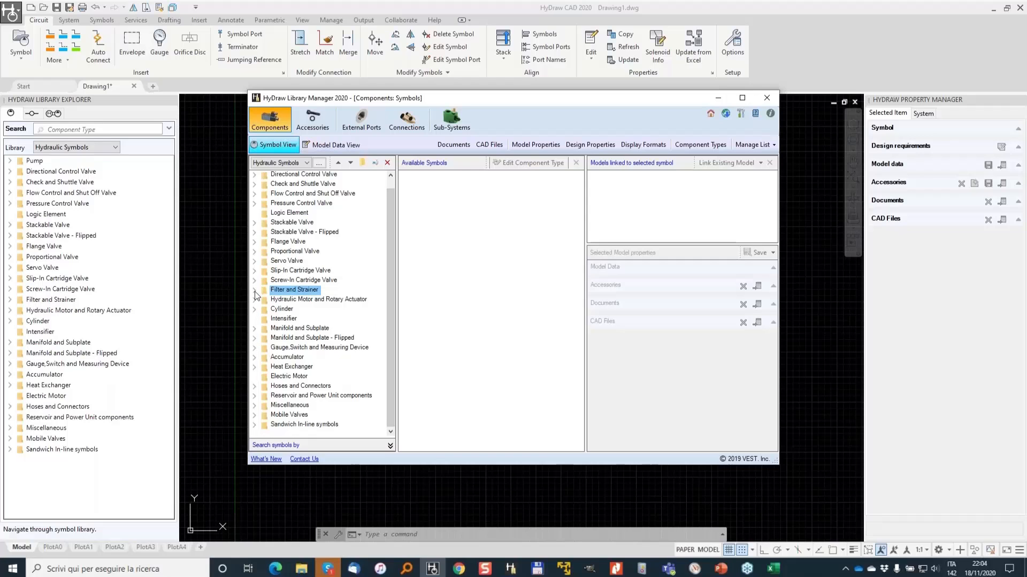
{"action": "double_click", "coordinate": [293, 290]}
{"action": "left_click", "coordinate": [289, 310]}
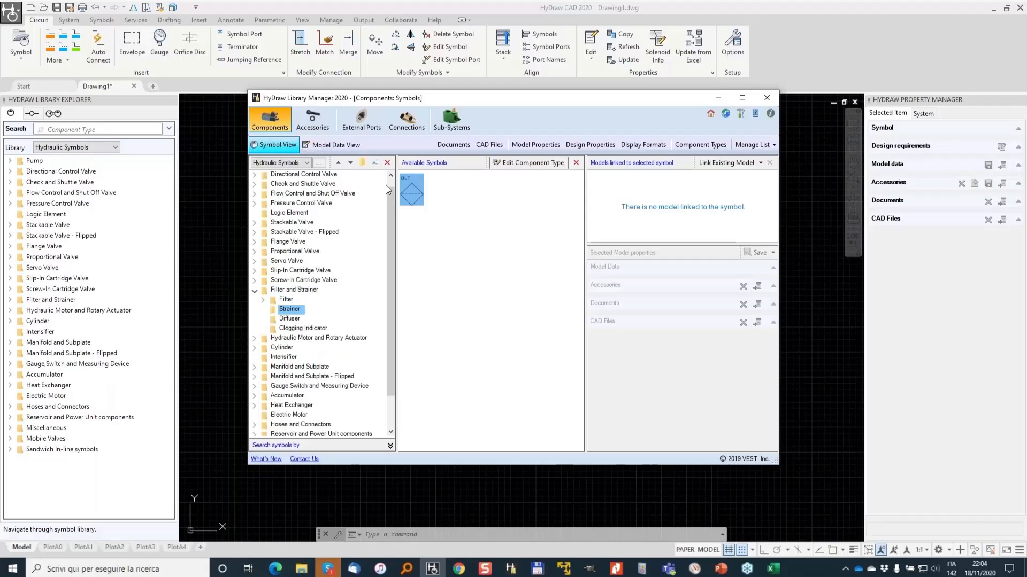
- Start importing model data from Excel for the strainer symbol and choose the Hydroven.xlsx file
{"action": "left_click", "coordinate": [759, 163]}
{"action": "left_click", "coordinate": [749, 199]}
{"action": "left_click", "coordinate": [495, 148]}
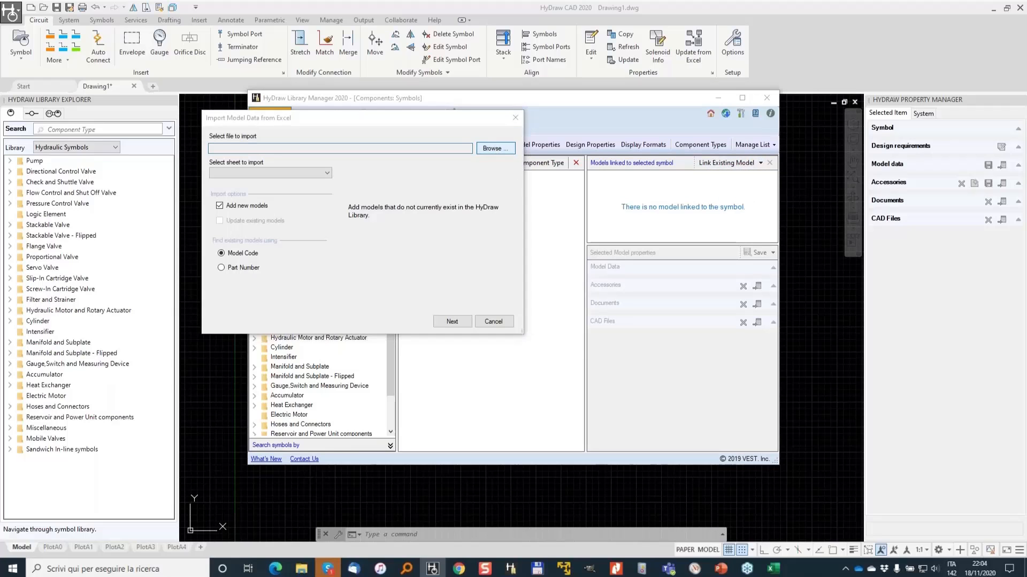
{"action": "left_click", "coordinate": [399, 215]}
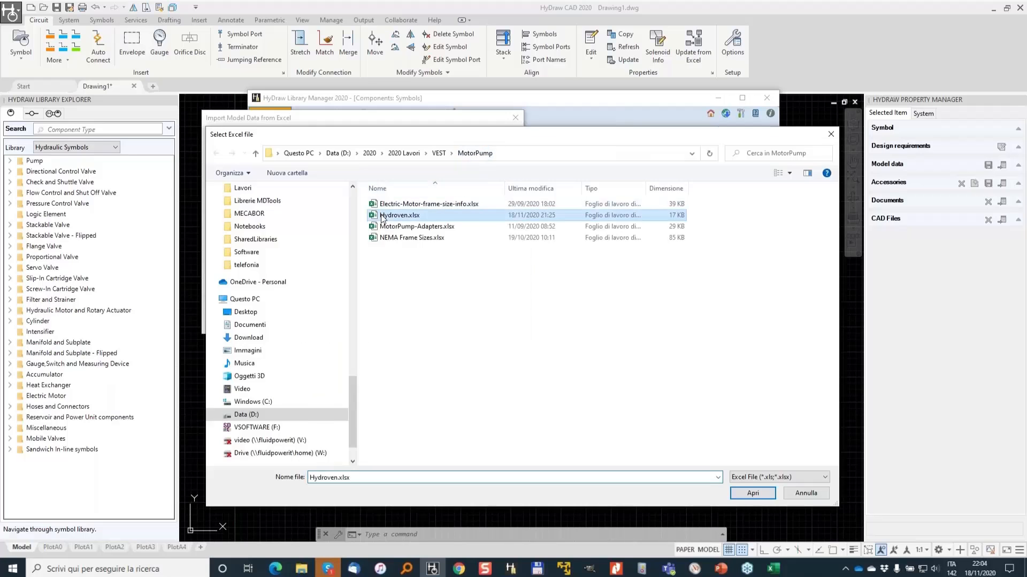
{"action": "double_click", "coordinate": [383, 216]}
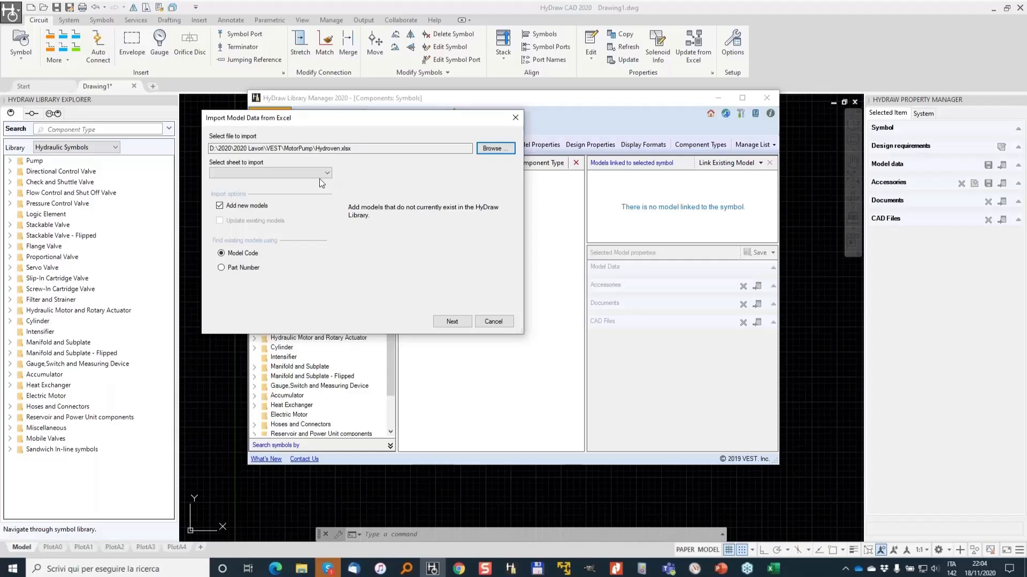
- Select the Suction Filter sheet for import and continue
{"action": "left_click", "coordinate": [327, 173]}
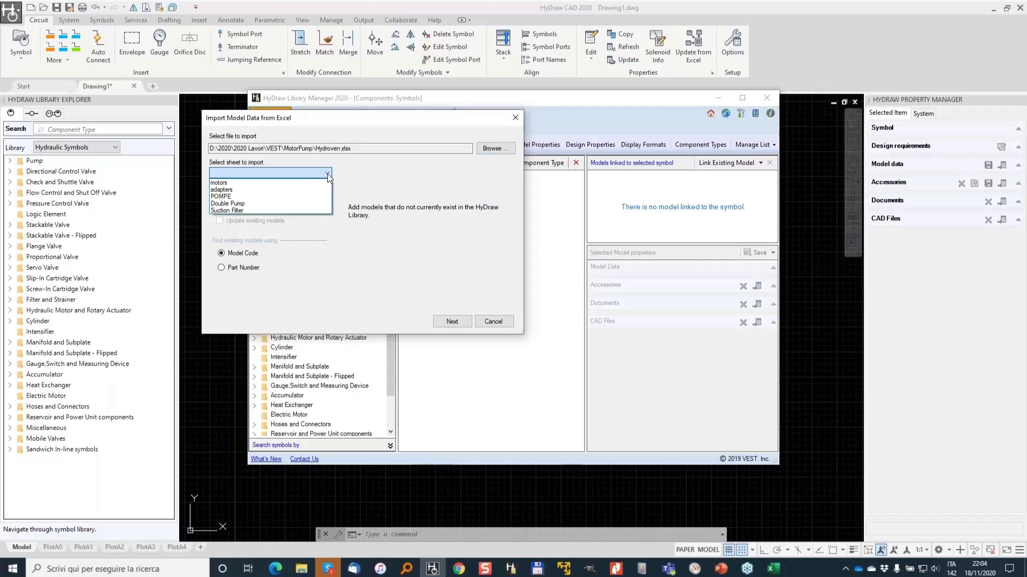
{"action": "left_click", "coordinate": [239, 210]}
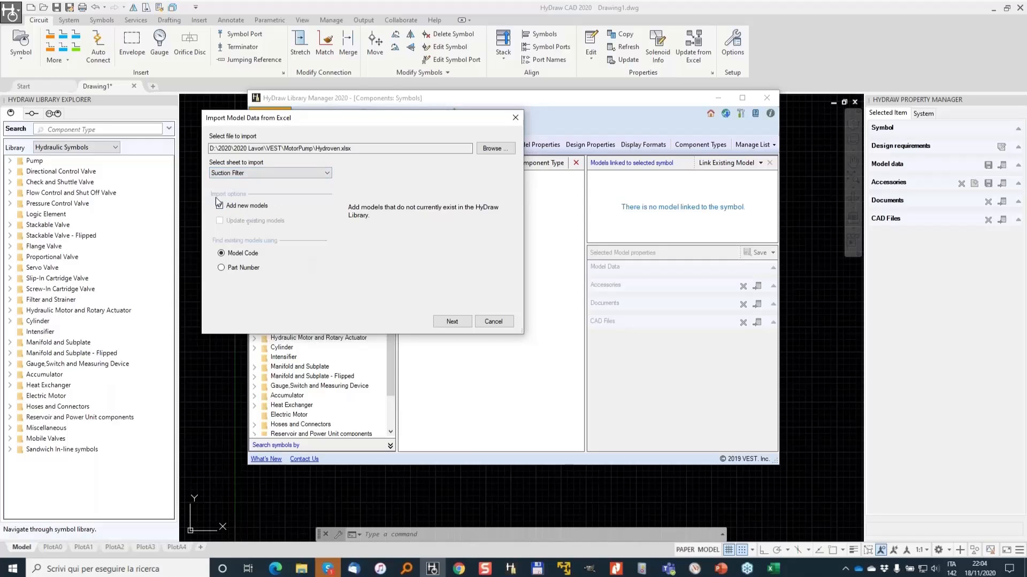
{"action": "left_click", "coordinate": [458, 323]}
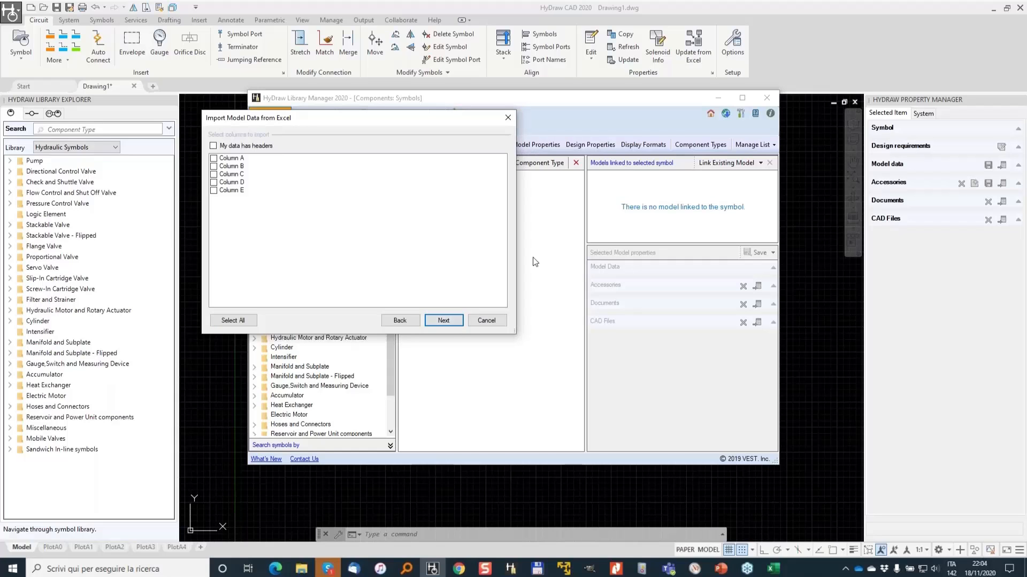
- Mark the data as having headers, select all columns and proceed
{"action": "left_click", "coordinate": [224, 146]}
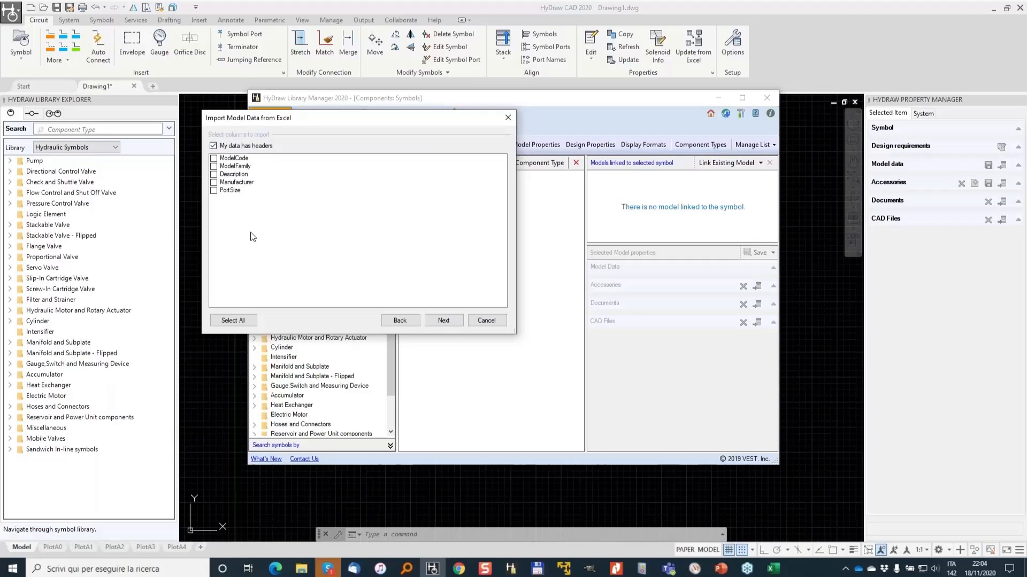
{"action": "left_click", "coordinate": [239, 320]}
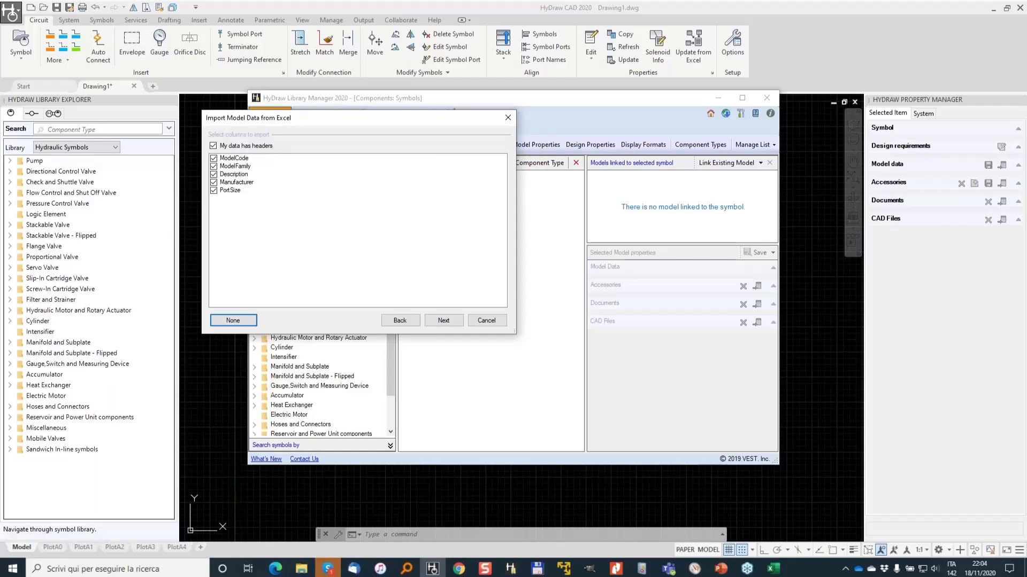
{"action": "left_click", "coordinate": [445, 321]}
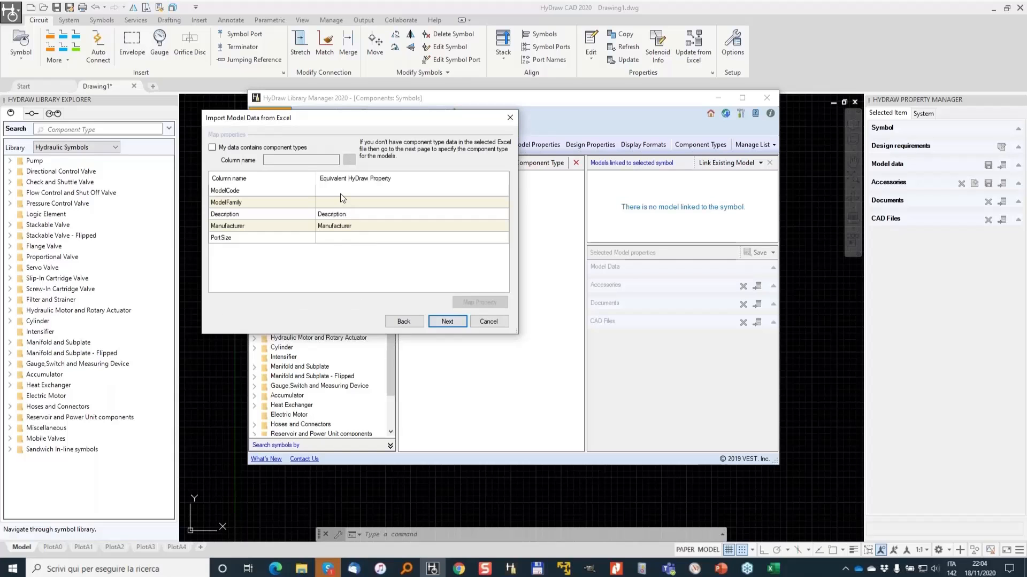
- Map the ModelCode column to the Model Code property
{"action": "left_click", "coordinate": [341, 192]}
{"action": "left_click", "coordinate": [479, 300]}
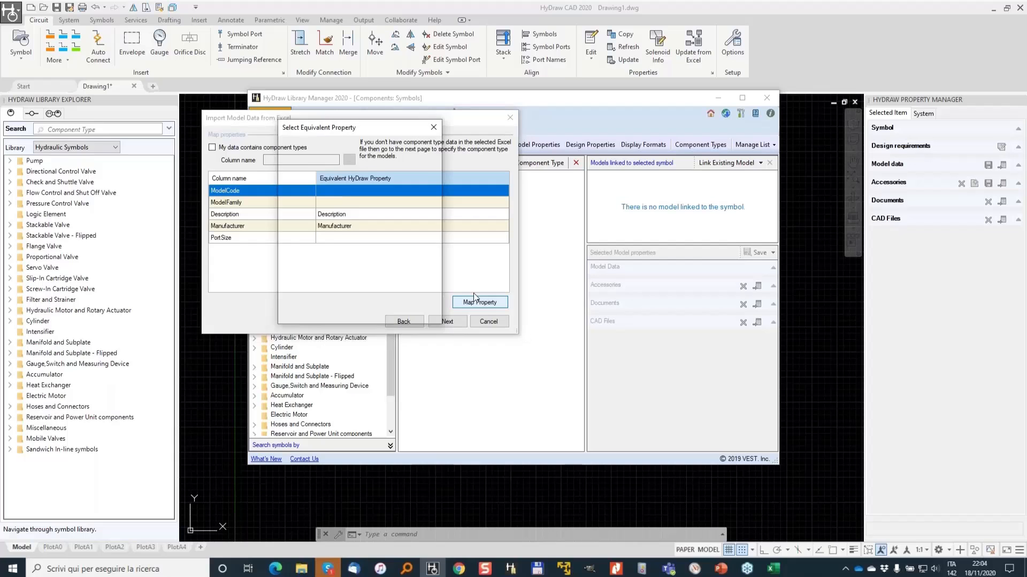
{"action": "type", "text": "mode"}
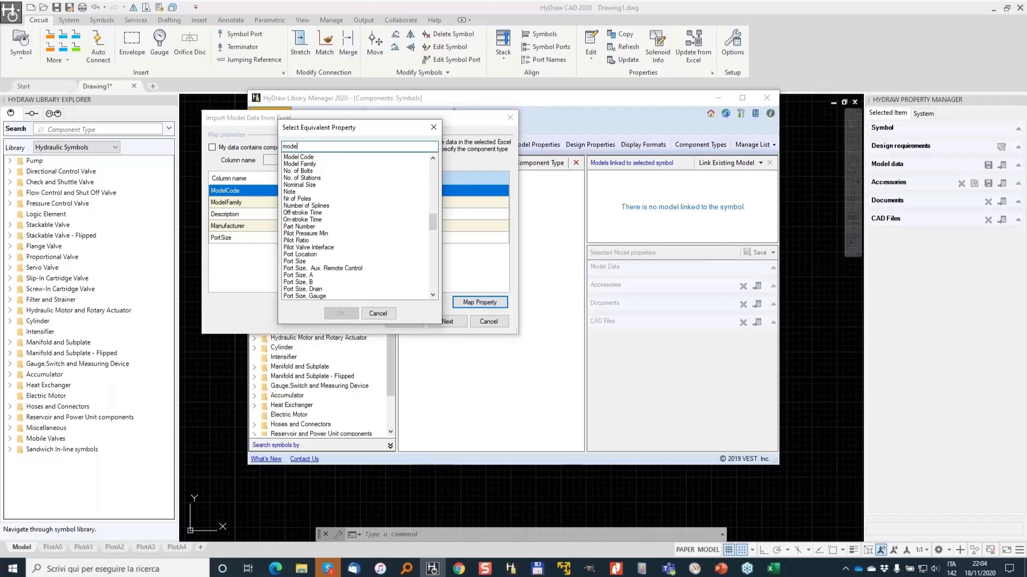
{"action": "left_click", "coordinate": [299, 158]}
{"action": "left_click", "coordinate": [340, 313]}
- Map the ModelFamily column to the Model Family property
{"action": "left_click", "coordinate": [332, 202]}
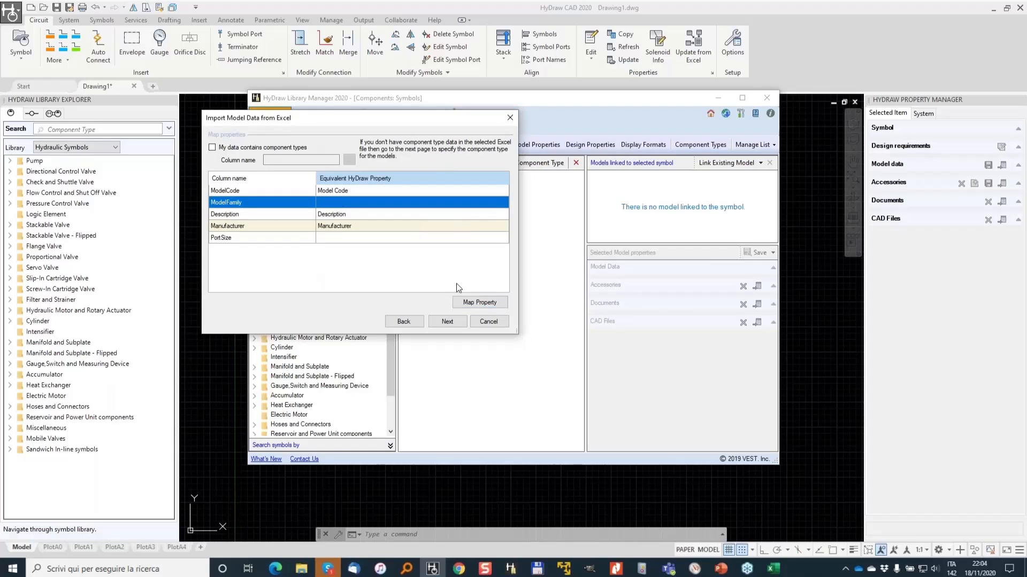
{"action": "left_click", "coordinate": [489, 302]}
{"action": "type", "text": "mode"}
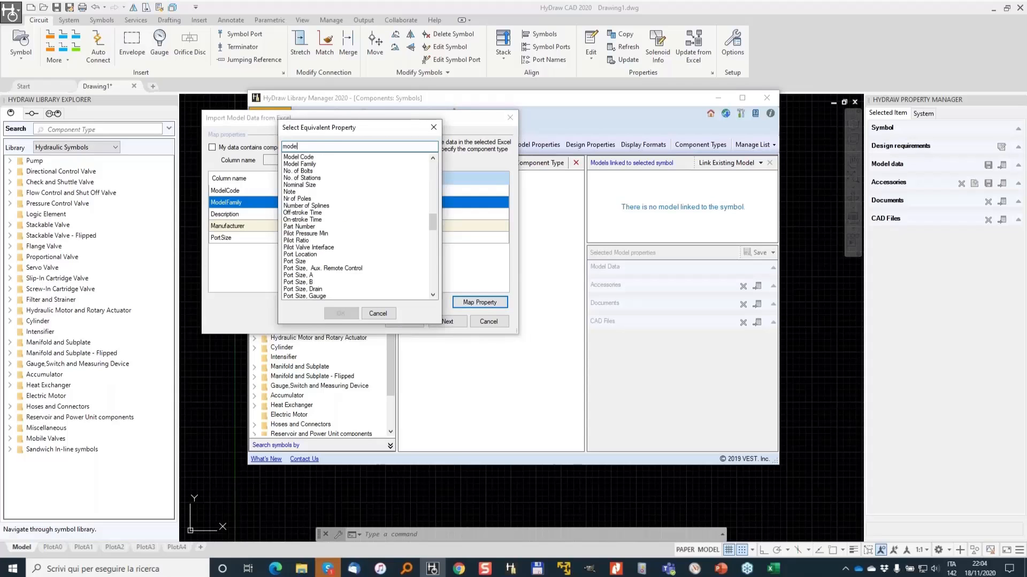
{"action": "left_click", "coordinate": [300, 164]}
{"action": "left_click", "coordinate": [340, 313]}
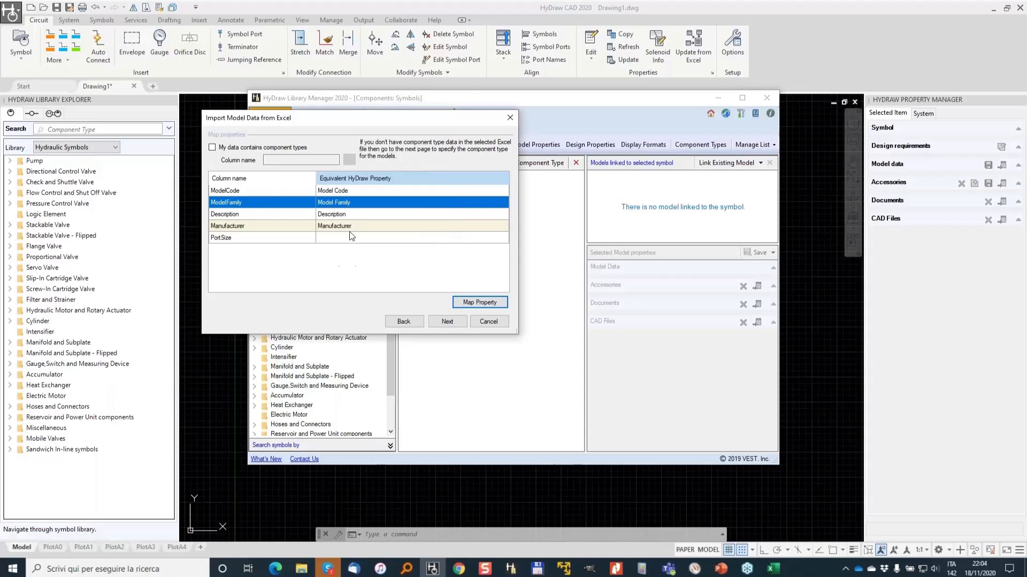
- Map the PortSize column to the Port Size property
{"action": "left_click", "coordinate": [353, 237]}
{"action": "left_click", "coordinate": [478, 303]}
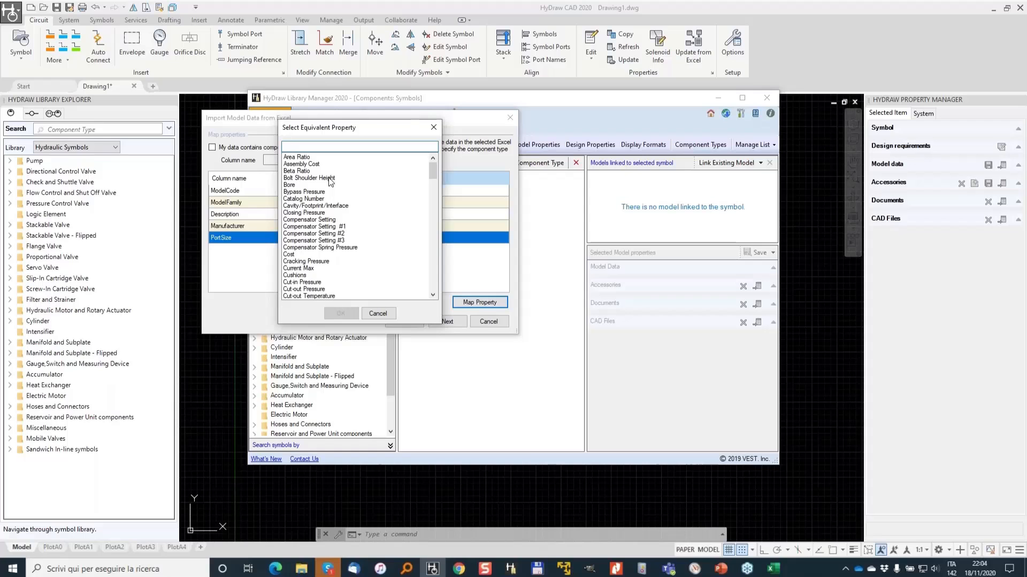
{"action": "type", "text": "port"}
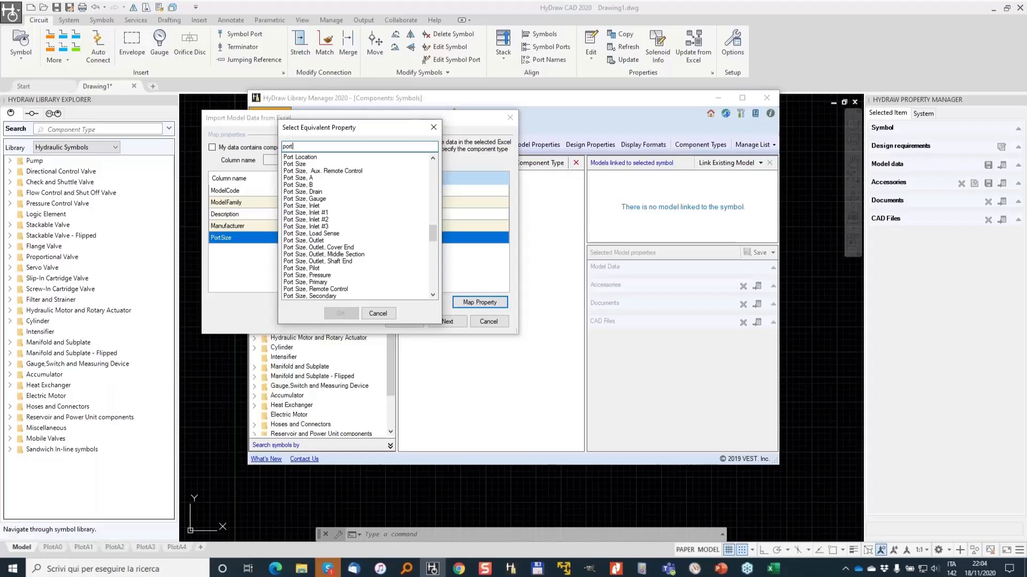
{"action": "left_click", "coordinate": [302, 164]}
{"action": "left_click", "coordinate": [341, 314]}
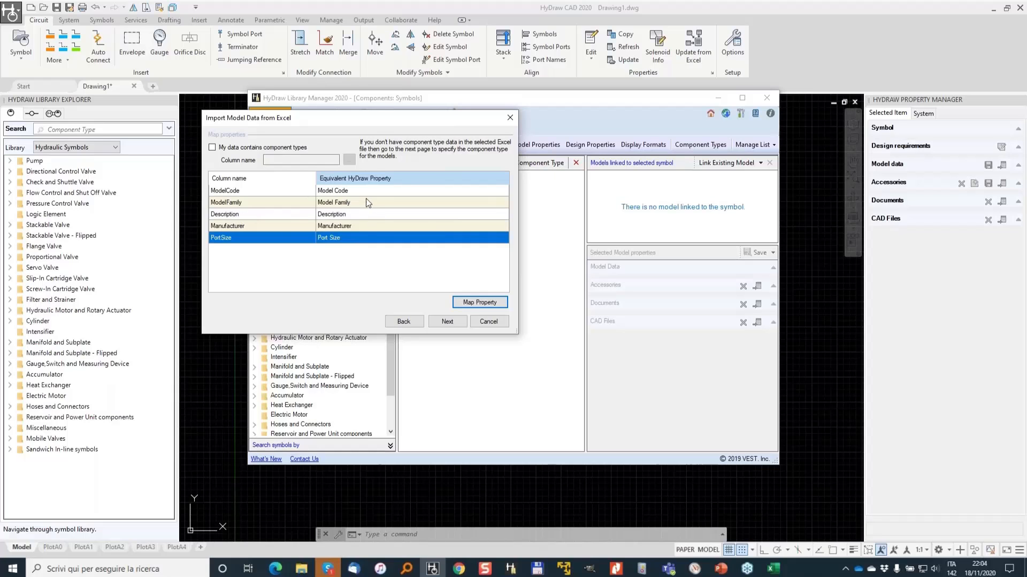
- Select all listed Suction Strainer models, import them, and close the import dialog
{"action": "left_click", "coordinate": [451, 324]}
{"action": "left_click", "coordinate": [320, 182]}
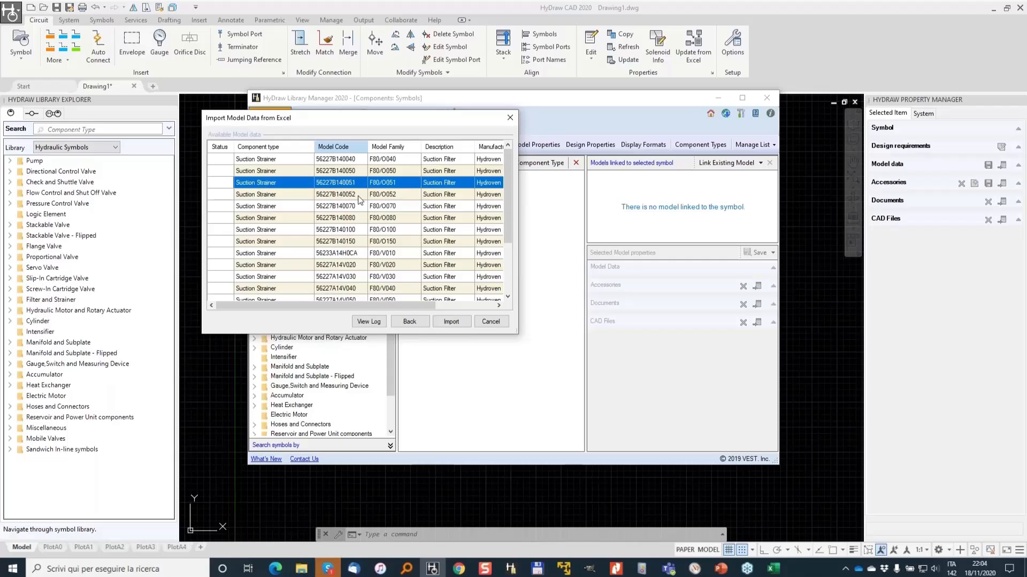
{"action": "key", "text": "ctrl+a"}
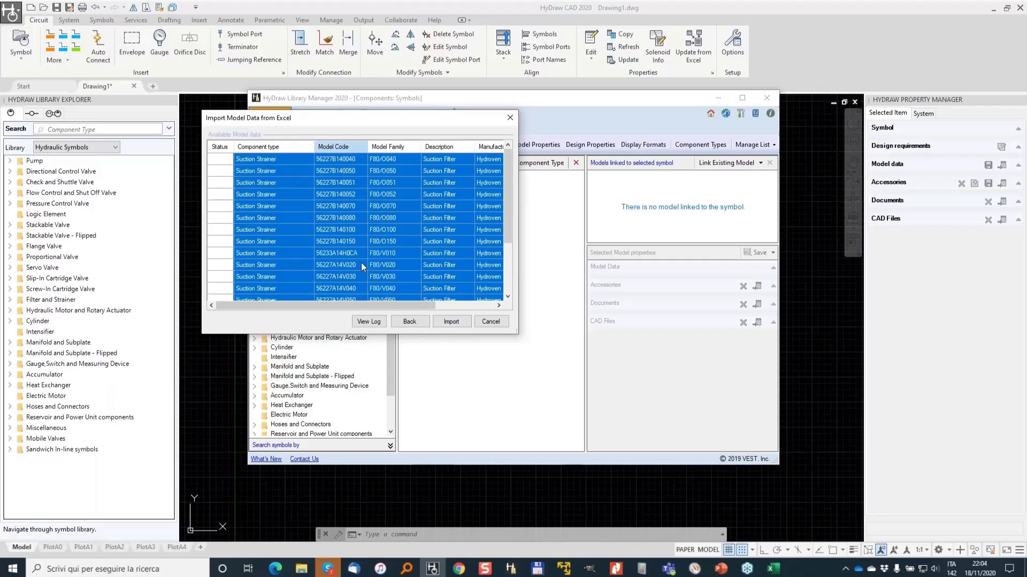
{"action": "left_click", "coordinate": [455, 322]}
{"action": "left_click", "coordinate": [536, 317]}
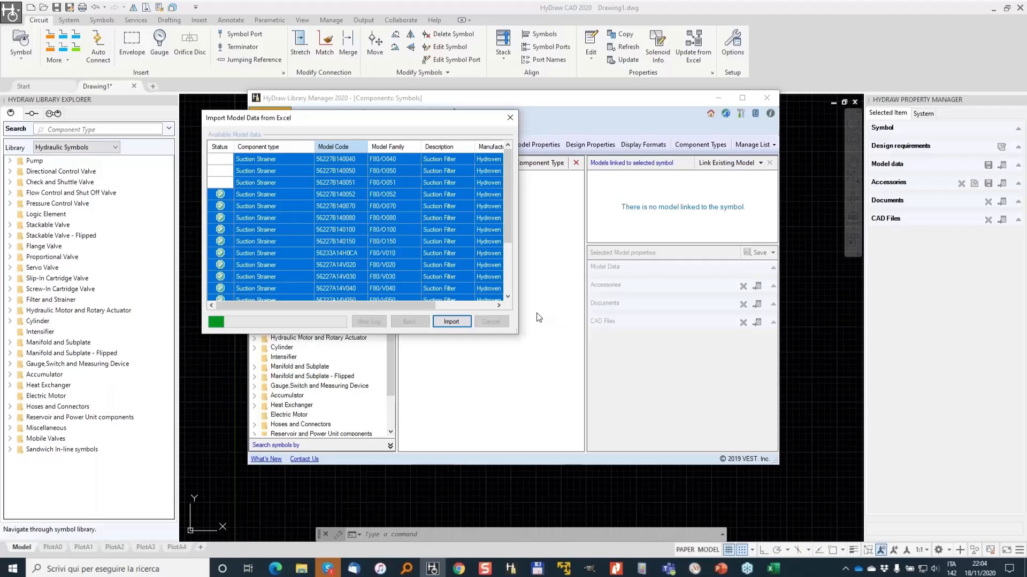
{"action": "left_click", "coordinate": [490, 321]}
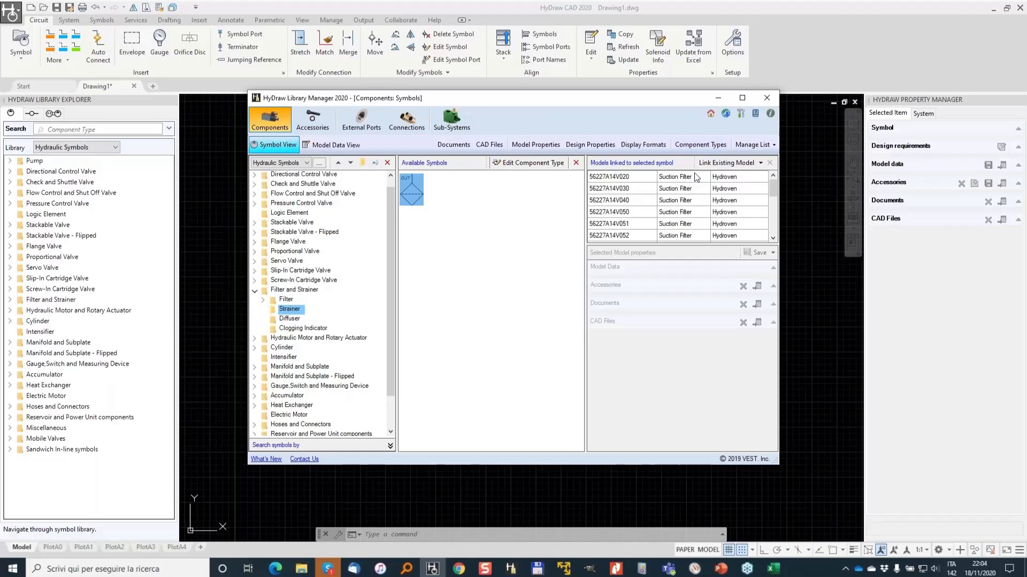
- Minimize the Library Manager and close the Library Explorer panel
{"action": "left_click", "coordinate": [717, 99]}
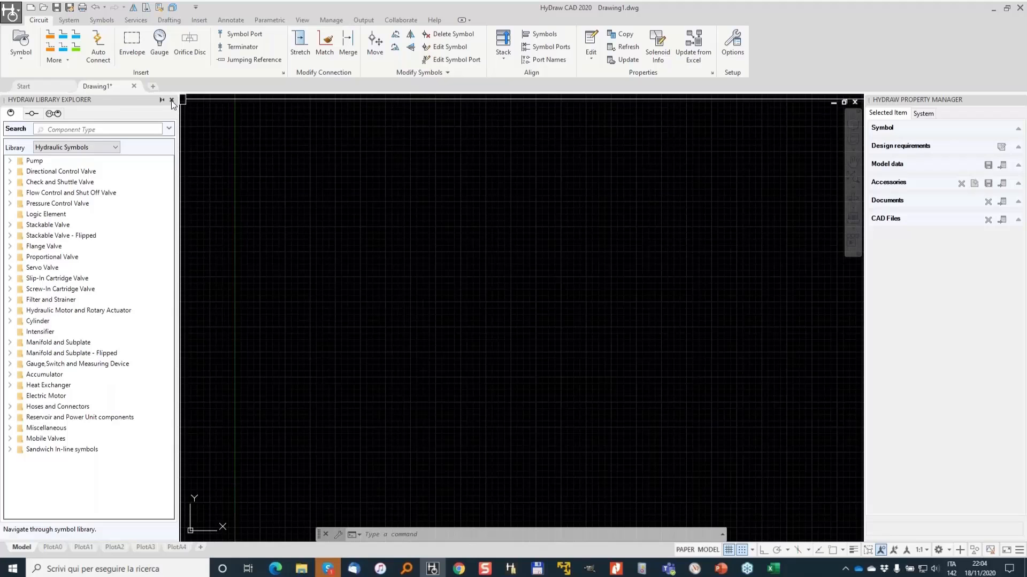
{"action": "left_click", "coordinate": [171, 100]}
- Reopen the Library Explorer panel with the YL command
{"action": "type", "text": "y"}
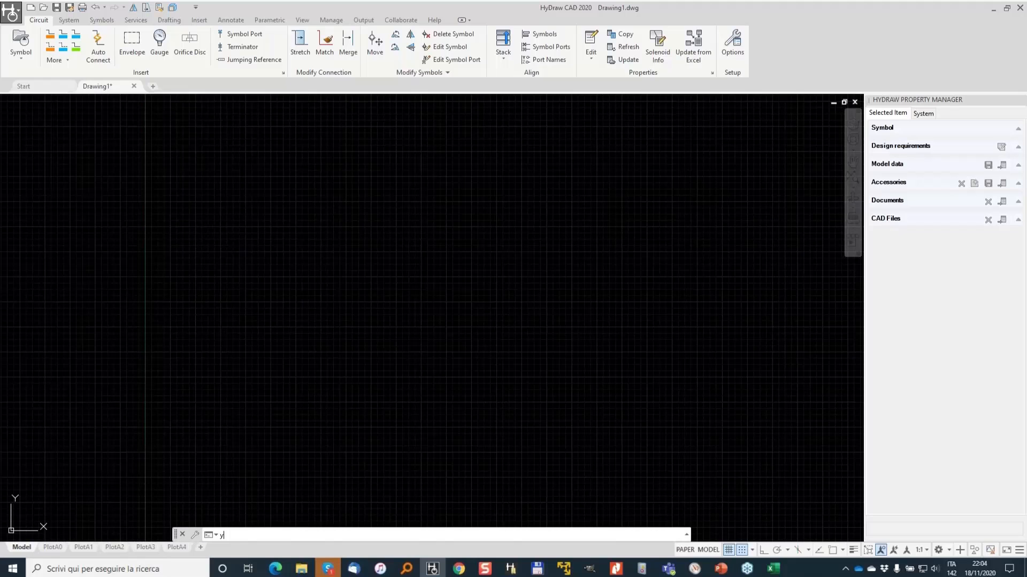
{"action": "type", "text": "l"}
{"action": "key", "text": "Return"}
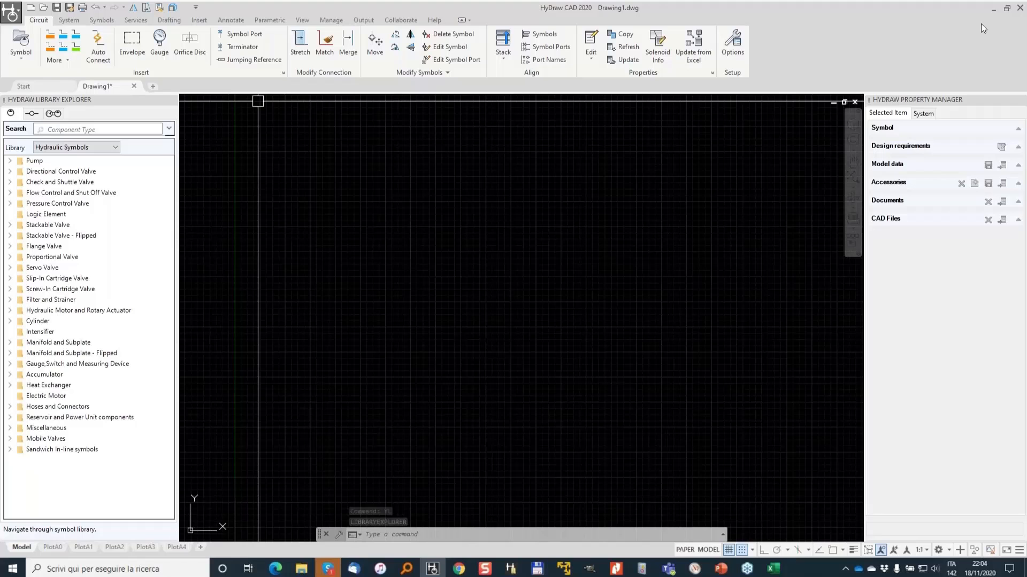
{"action": "left_click", "coordinate": [958, 98]}
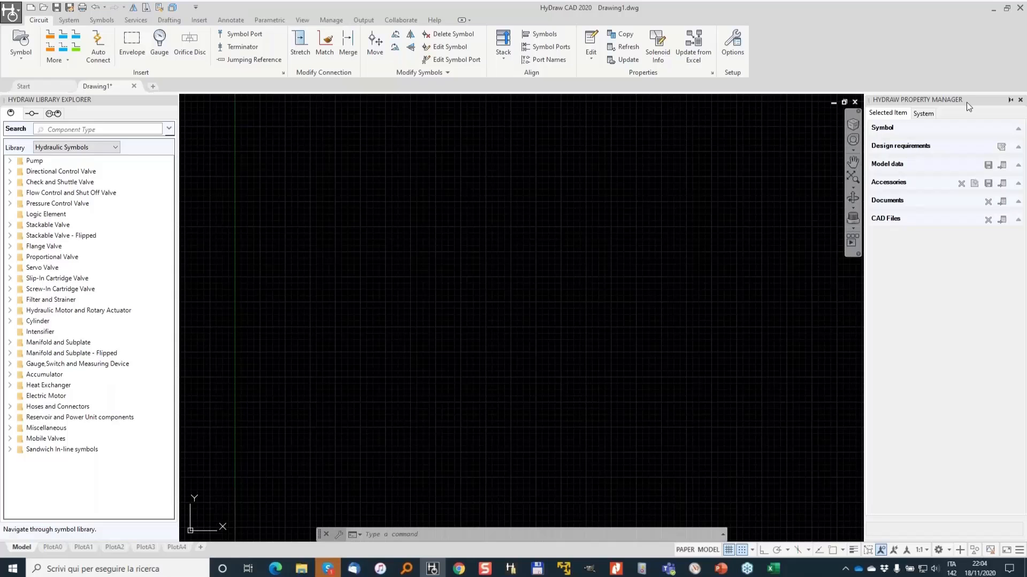
- Close the Property Manager panel and reopen it with the YP command
{"action": "left_click", "coordinate": [1019, 100]}
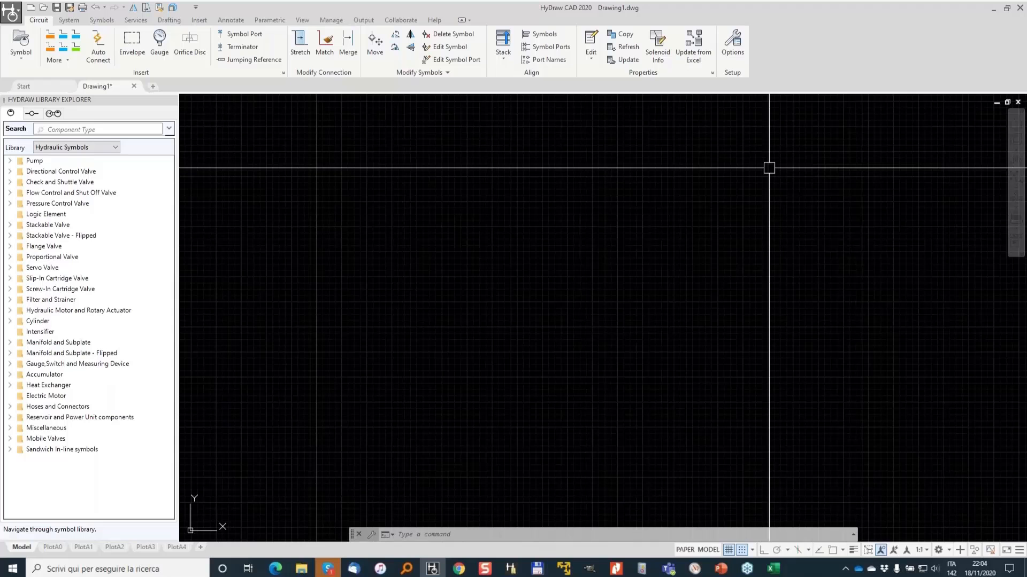
{"action": "type", "text": "yp"}
{"action": "key", "text": "Return"}
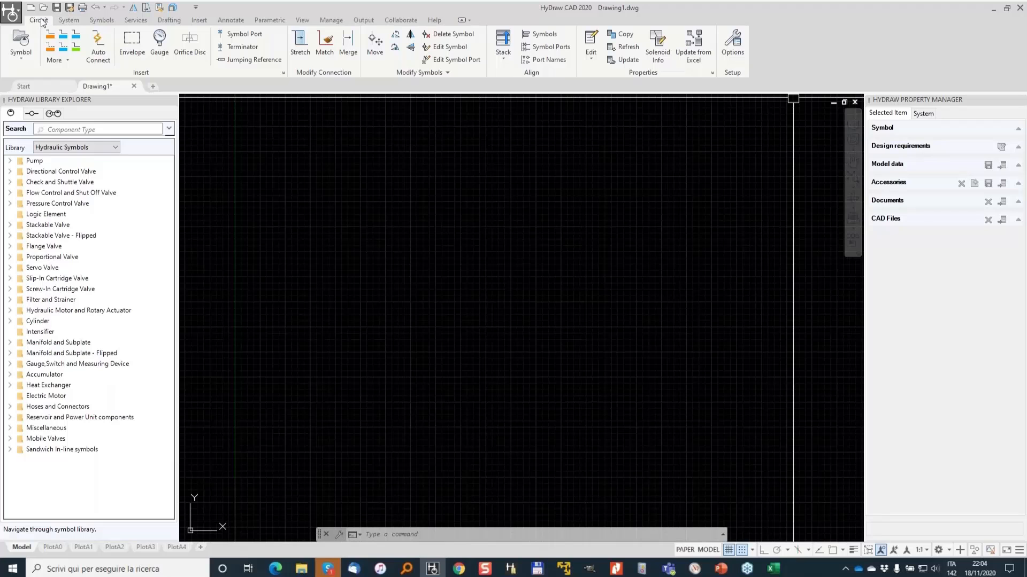
{"action": "left_click", "coordinate": [72, 20]}
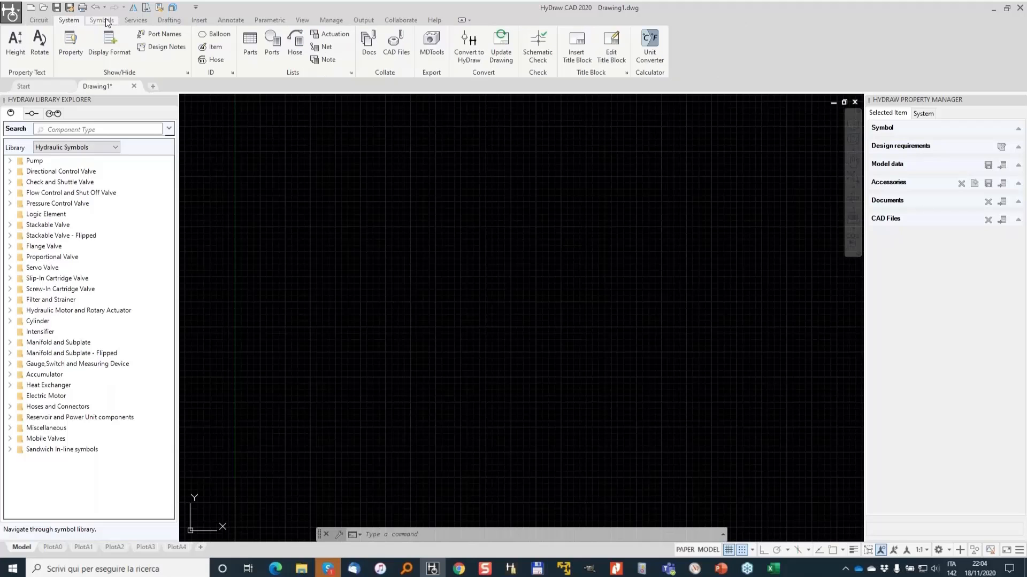
{"action": "left_click", "coordinate": [108, 21]}
{"action": "left_click", "coordinate": [39, 20]}
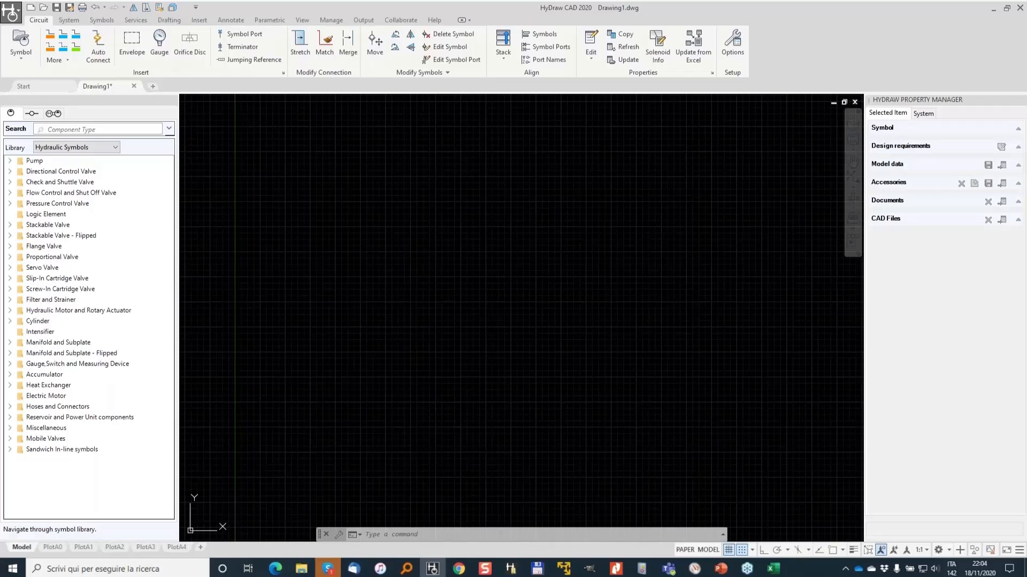
{"action": "left_click", "coordinate": [70, 21]}
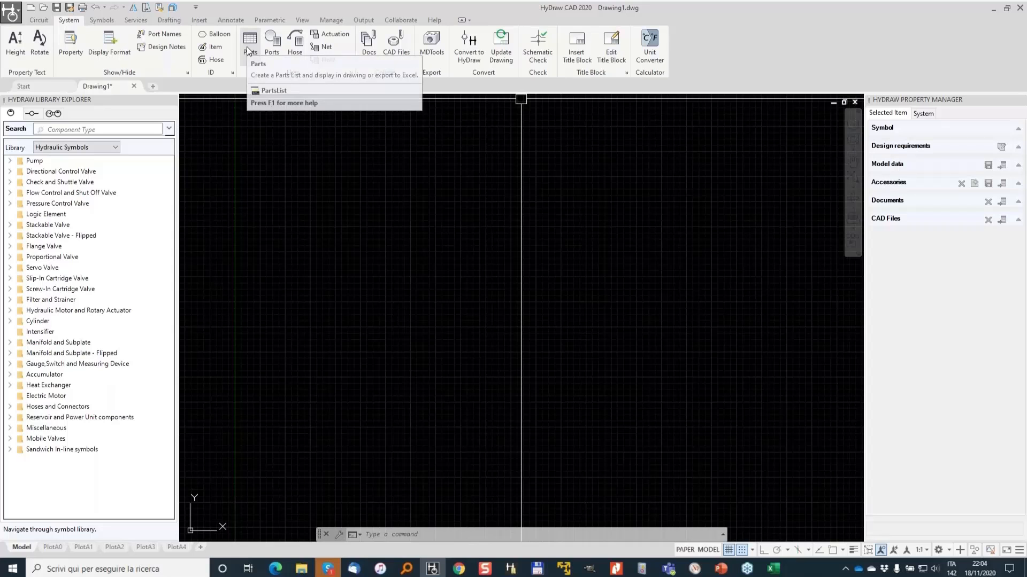
{"action": "left_click", "coordinate": [102, 20]}
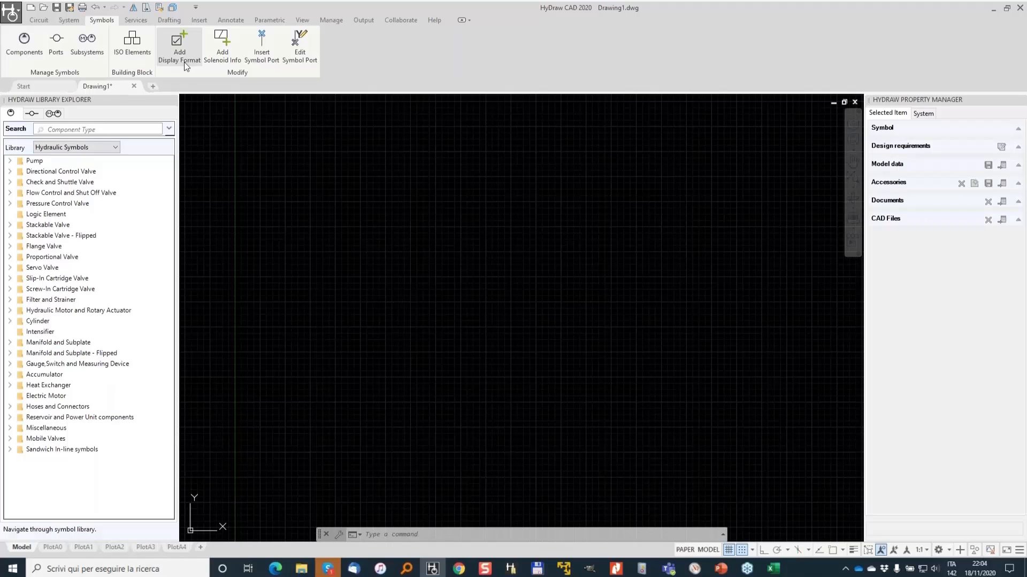
{"action": "left_click", "coordinate": [169, 20]}
{"action": "left_click", "coordinate": [199, 19]}
{"action": "left_click", "coordinate": [230, 20]}
{"action": "left_click", "coordinate": [269, 20]}
{"action": "left_click", "coordinate": [303, 20]}
{"action": "left_click", "coordinate": [331, 20]}
{"action": "left_click", "coordinate": [364, 20]}
{"action": "left_click", "coordinate": [400, 20]}
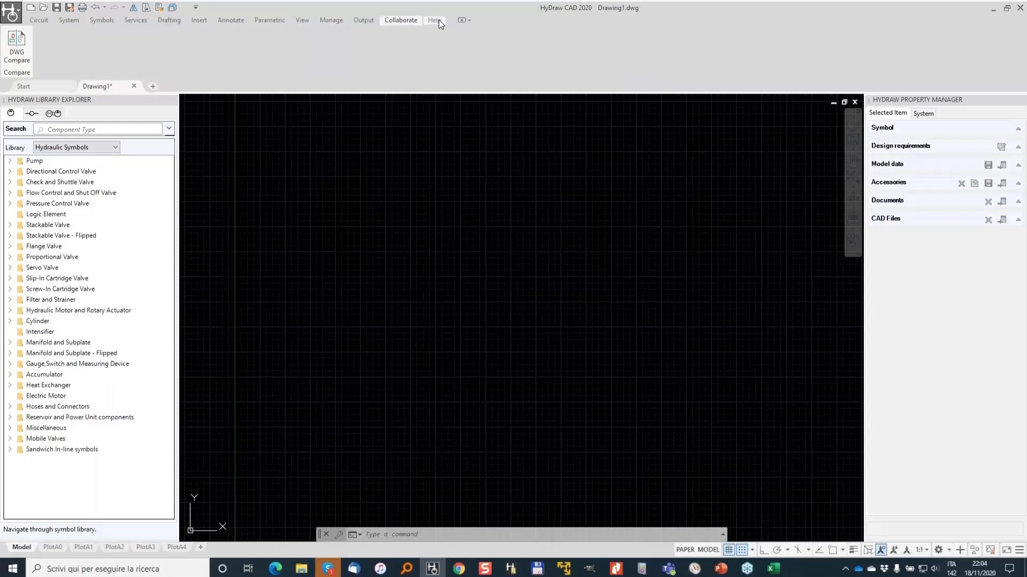
{"action": "left_click", "coordinate": [38, 19]}
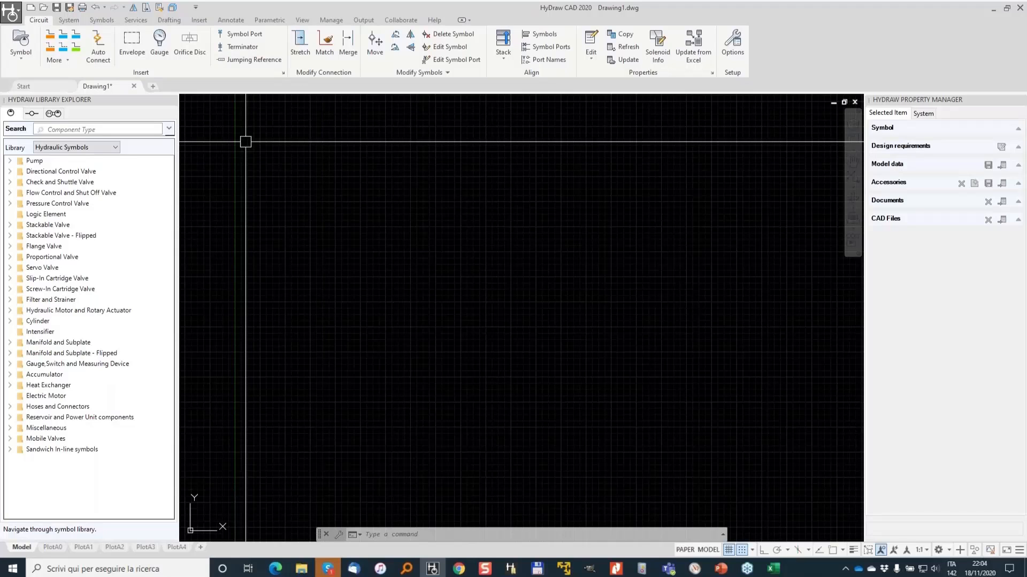
- Insert an A3 metric title block into the drawing
{"action": "left_click", "coordinate": [69, 20]}
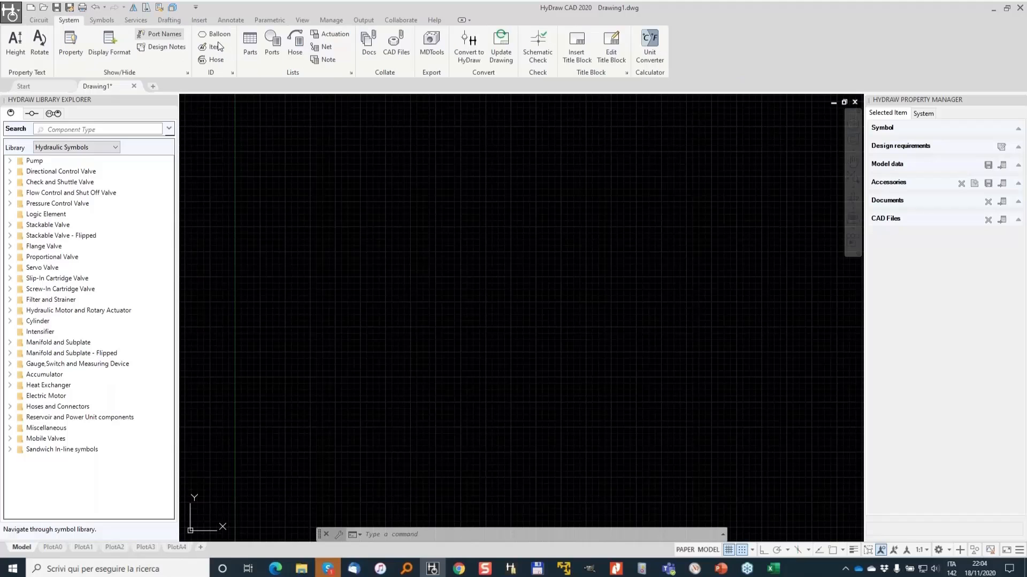
{"action": "left_click", "coordinate": [588, 41]}
{"action": "left_click", "coordinate": [93, 227]}
{"action": "left_click", "coordinate": [56, 255]}
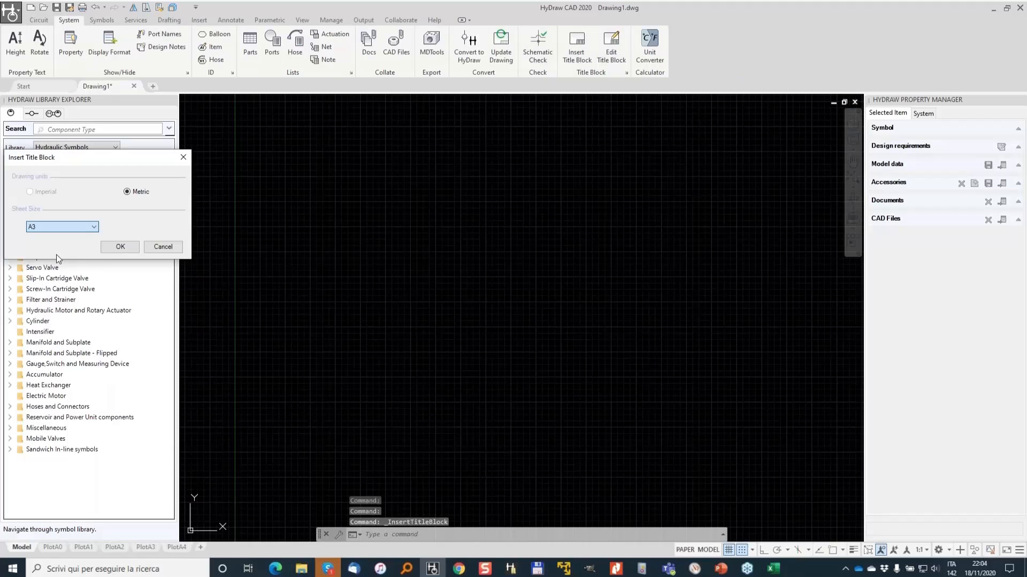
{"action": "left_click", "coordinate": [120, 247]}
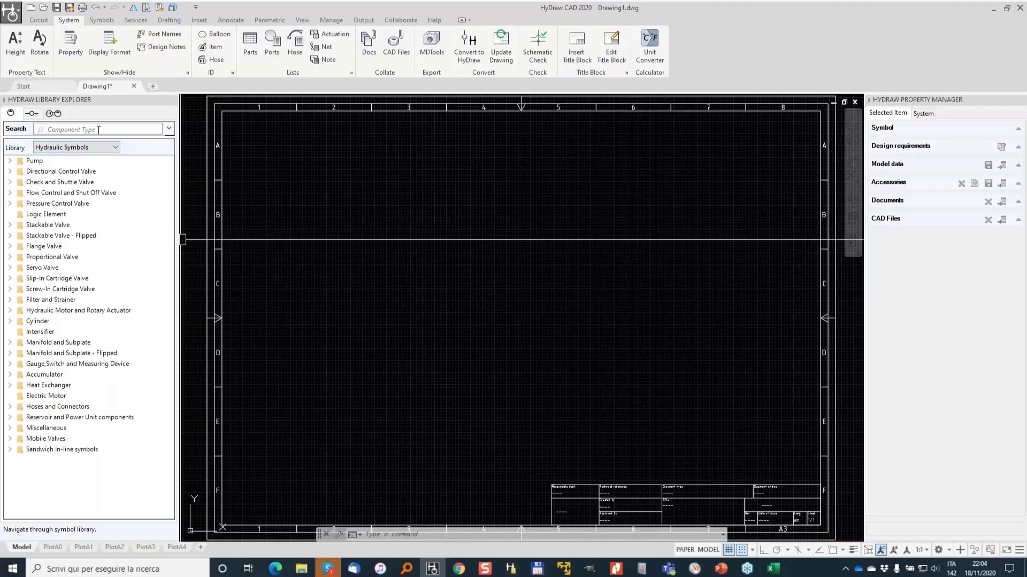
- Insert the strainer symbol from the Filter and Strainer category into the drawing
{"action": "left_click", "coordinate": [10, 300]}
{"action": "double_click", "coordinate": [47, 321]}
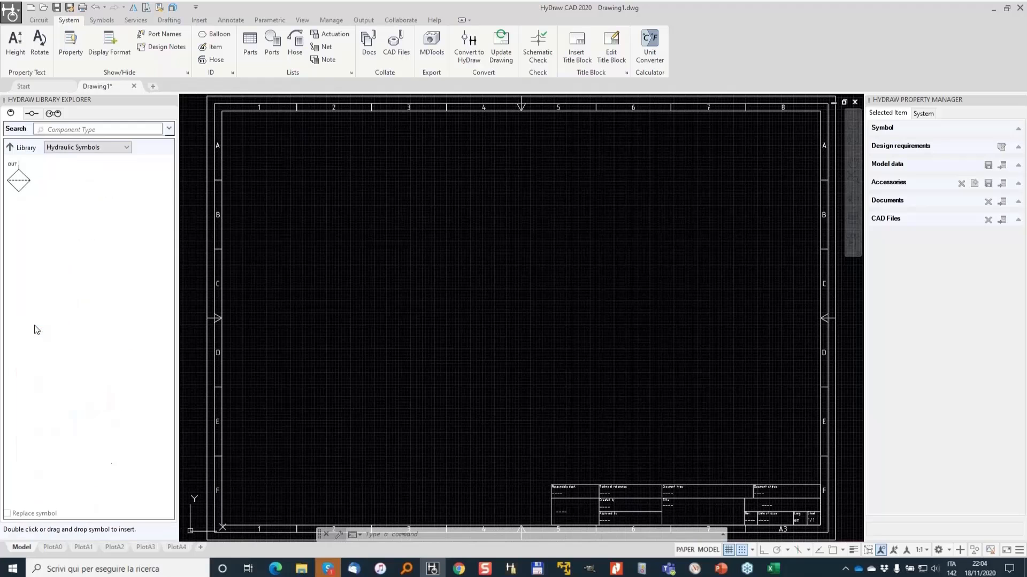
{"action": "left_click", "coordinate": [18, 184]}
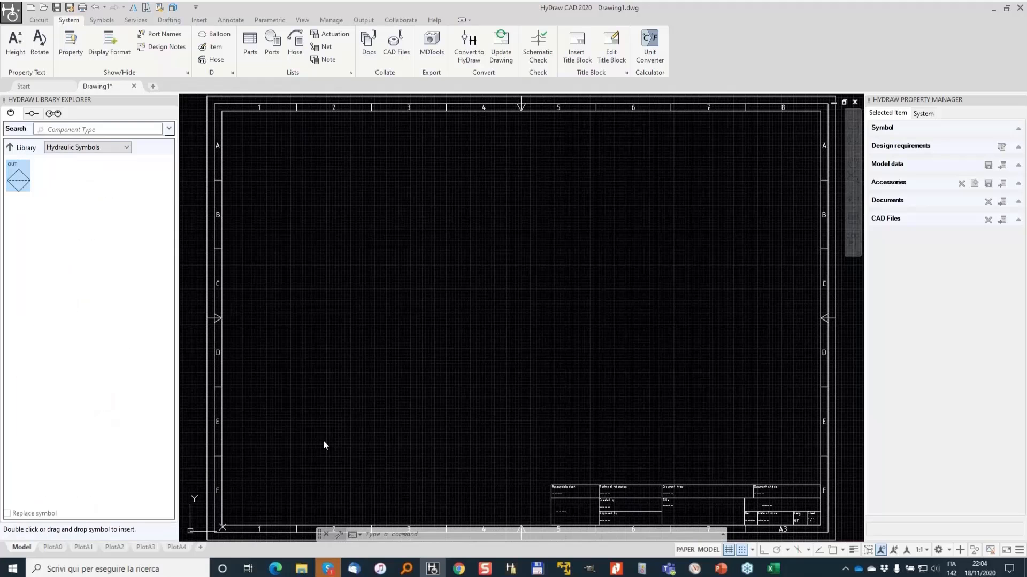
{"action": "scroll", "coordinate": [340, 438], "scroll_direction": "up", "scroll_amount": 5}
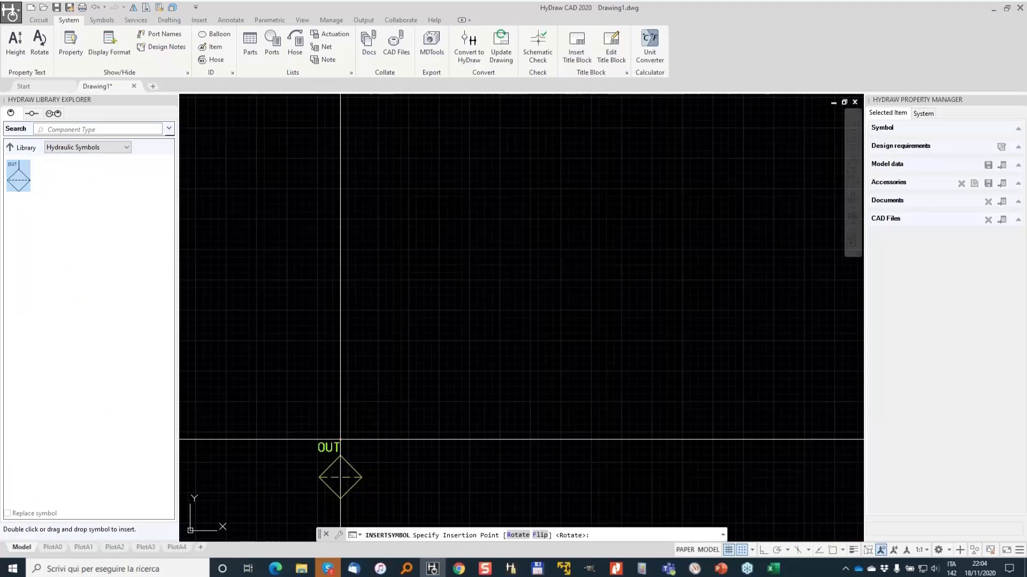
{"action": "left_click", "coordinate": [340, 440]}
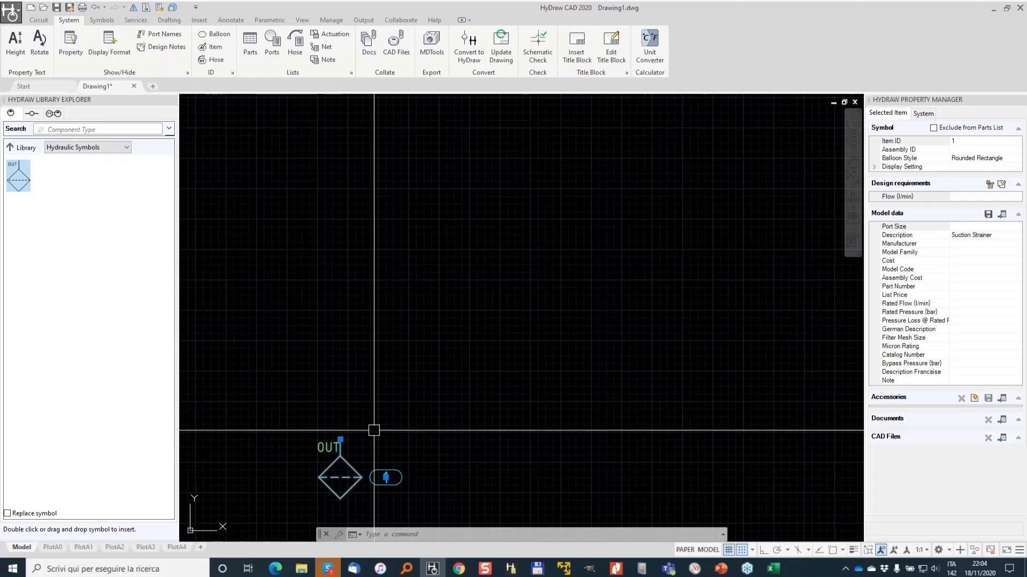
- Select model 56227A14V050 from the corporate database models linked to the symbol and assign it to the strainer
{"action": "left_click", "coordinate": [1002, 214]}
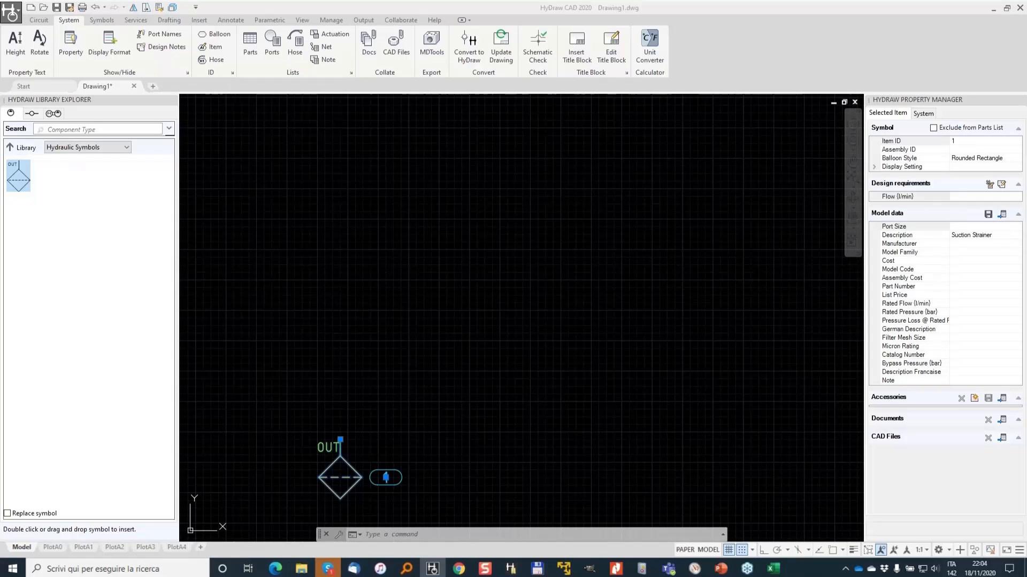
{"action": "left_click_drag", "start_coordinate": [1008, 194], "coordinate": [987, 205]}
{"action": "key", "text": "Escape"}
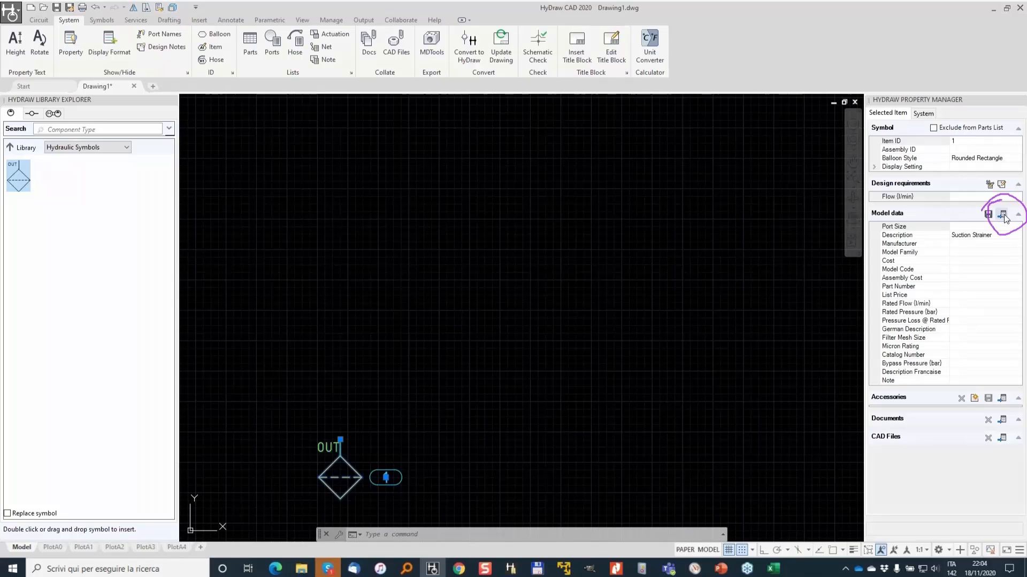
{"action": "left_click", "coordinate": [1003, 216]}
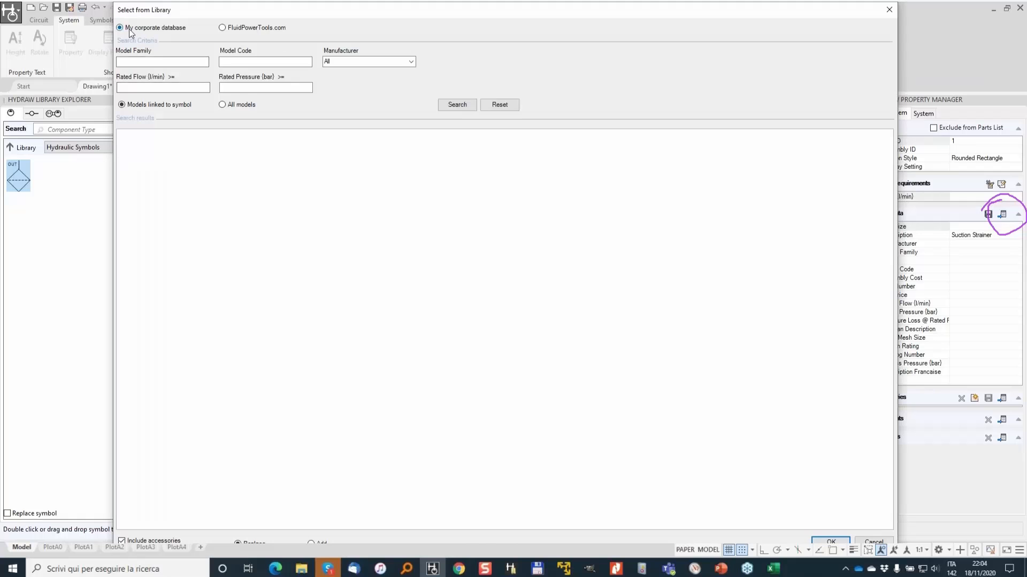
{"action": "left_click", "coordinate": [458, 105]}
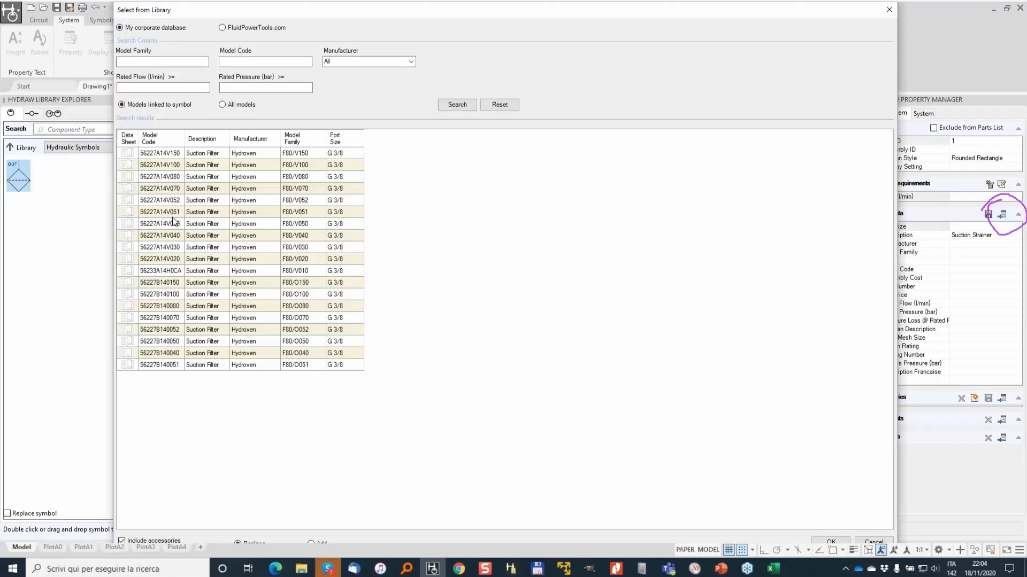
{"action": "left_click", "coordinate": [172, 213]}
{"action": "left_click", "coordinate": [199, 273]}
{"action": "left_click", "coordinate": [201, 225]}
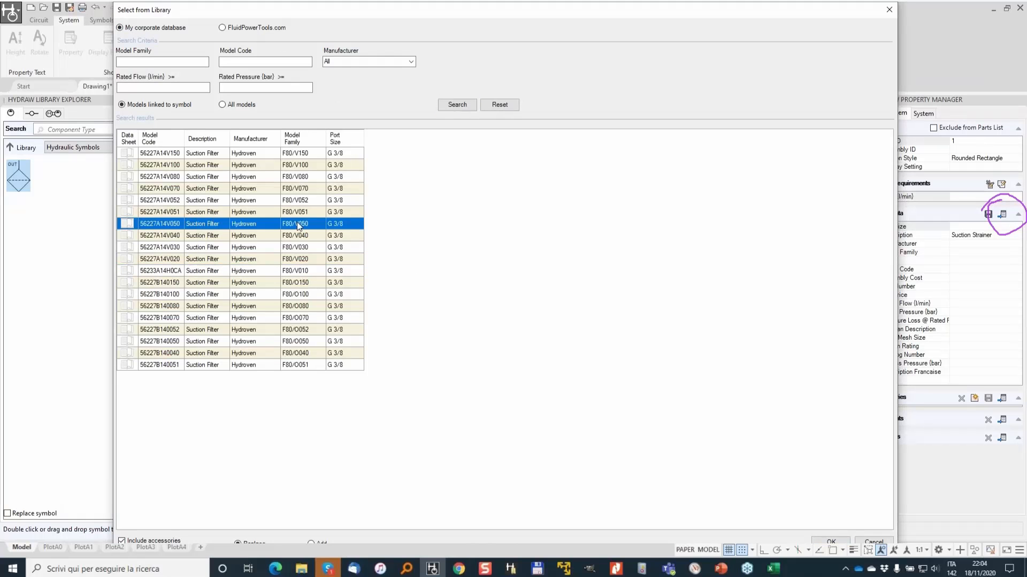
{"action": "left_click", "coordinate": [839, 541]}
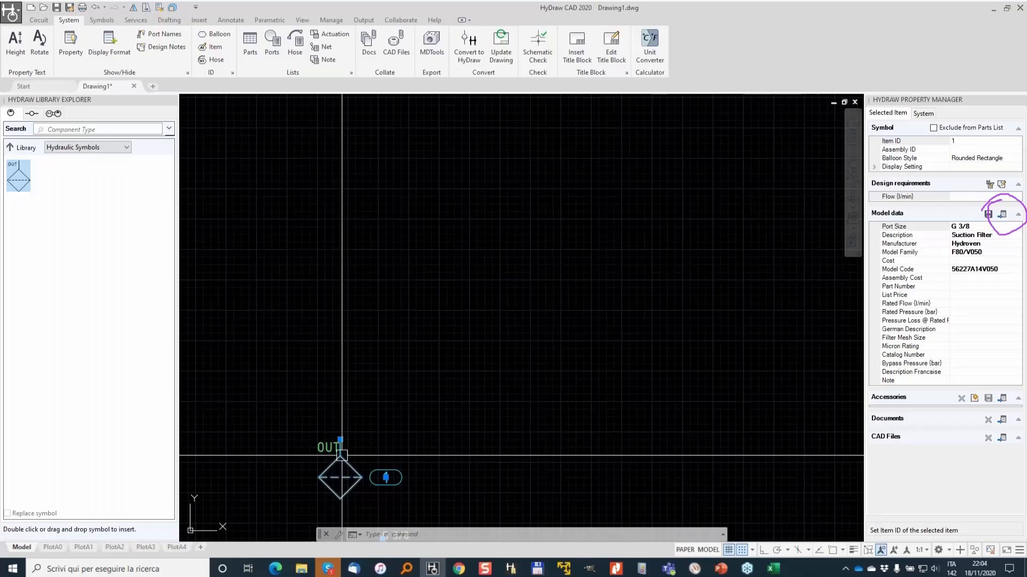
- Move the G 3/8 port size label next to the strainer symbol
{"action": "middle_click_drag", "start_coordinate": [422, 394], "coordinate": [521, 289]}
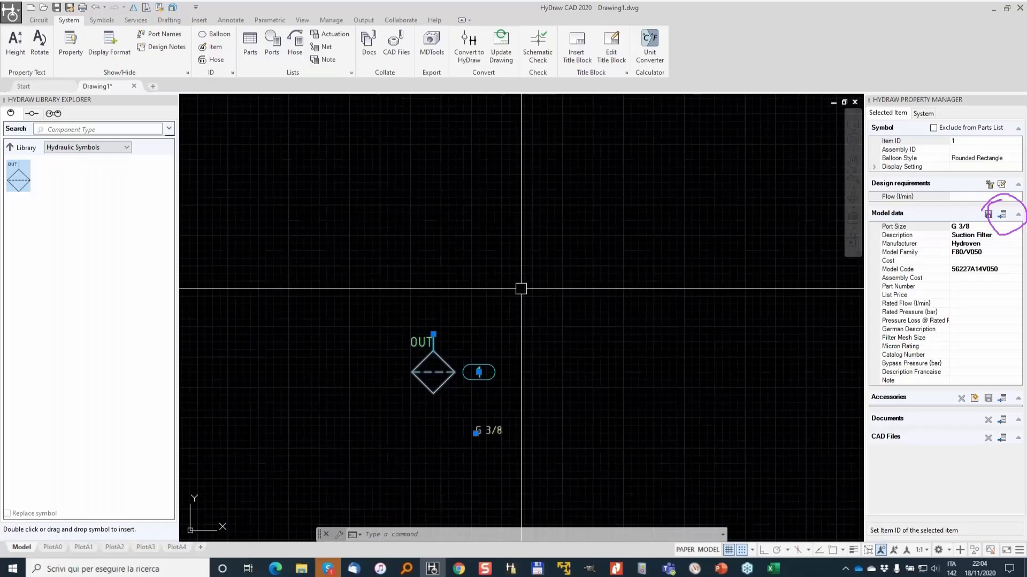
{"action": "left_click", "coordinate": [476, 432]}
{"action": "left_click", "coordinate": [389, 363]}
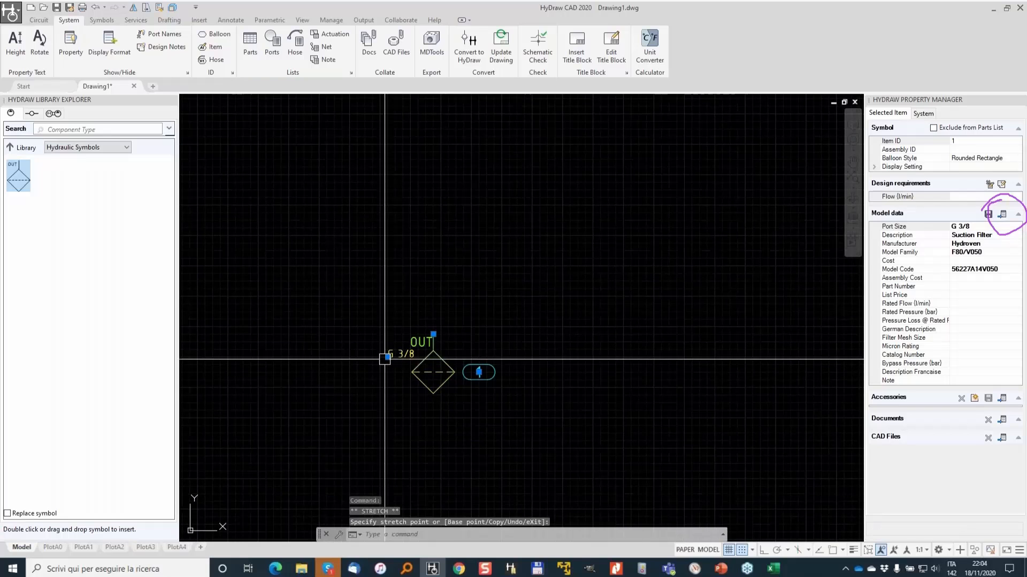
- Hide the port size label through the strainer's Display Setting options
{"action": "scroll", "coordinate": [433, 330], "scroll_direction": "up", "scroll_amount": 2}
{"action": "left_click", "coordinate": [873, 167]}
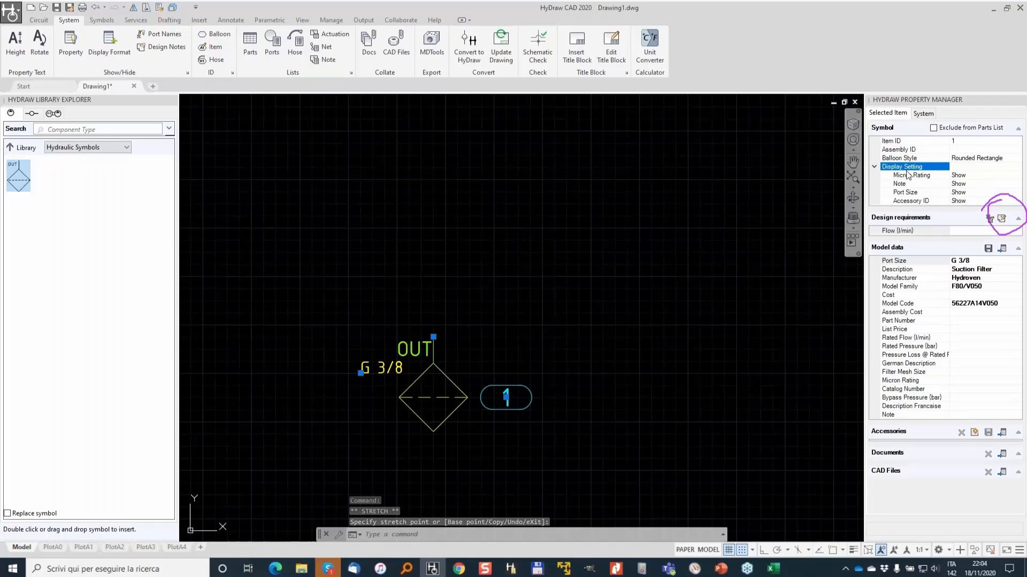
{"action": "left_click", "coordinate": [971, 191]}
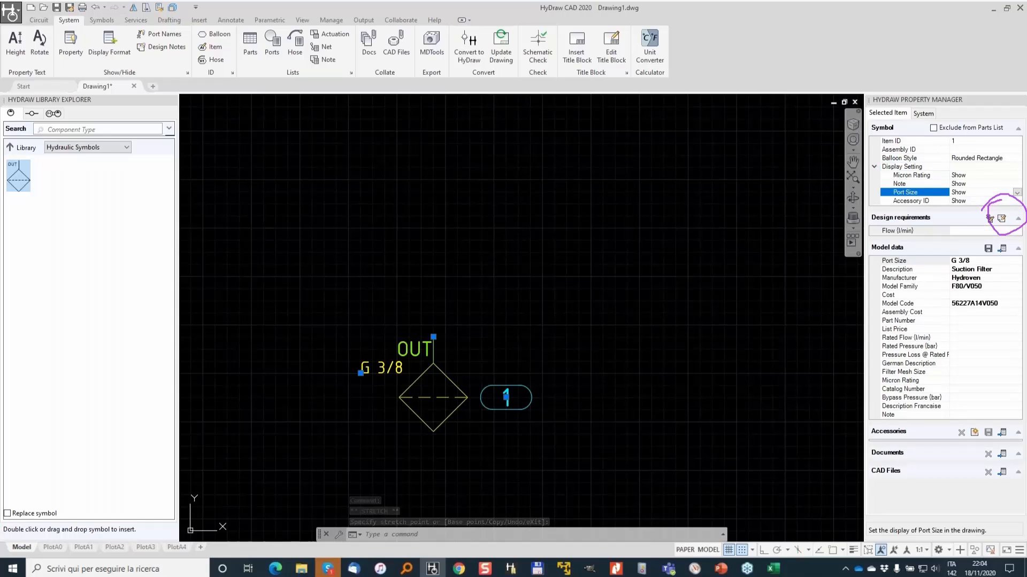
{"action": "double_click", "coordinate": [971, 192]}
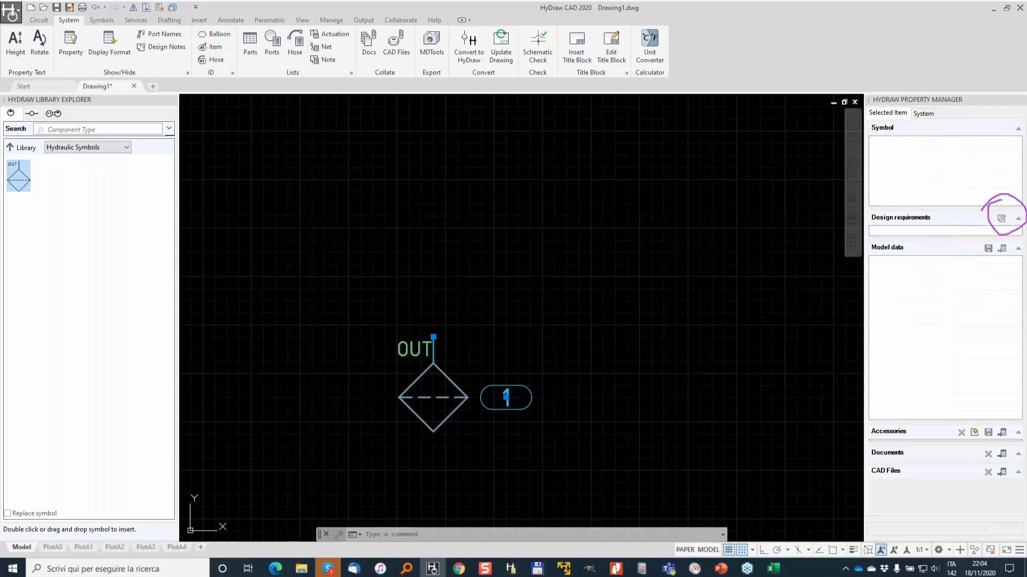
{"action": "key", "text": "Escape"}
- Search the library for pump%fixed and insert a fixed double RH (CW) rotation pump above the strainer
{"action": "left_click", "coordinate": [10, 150]}
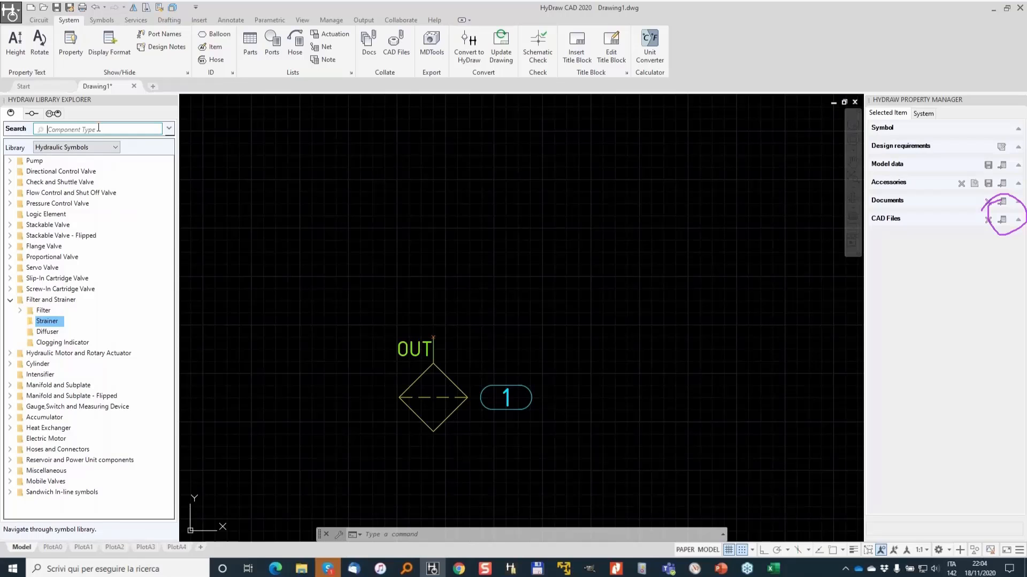
{"action": "type", "text": "pump"}
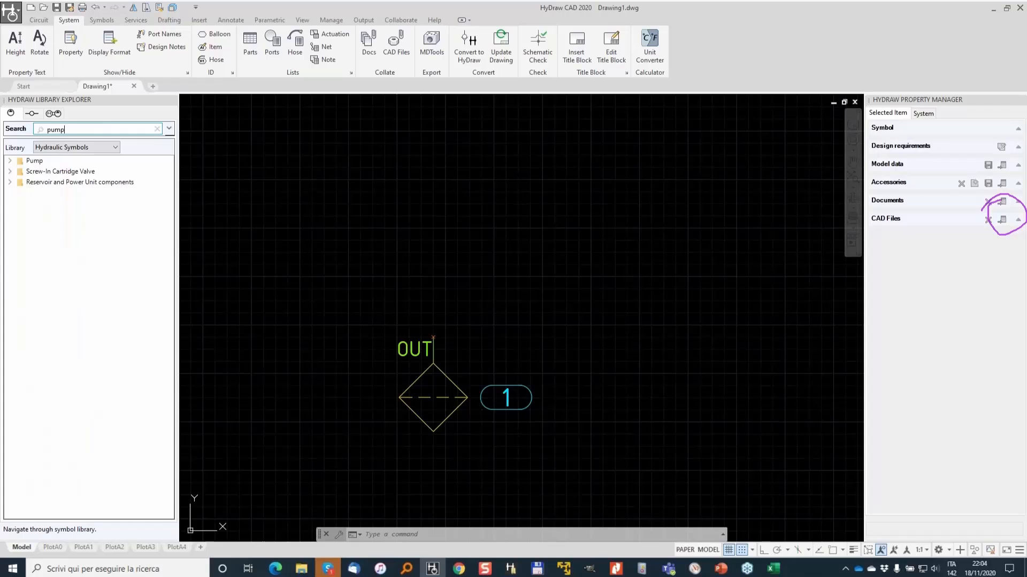
{"action": "type", "text": "%fixed"}
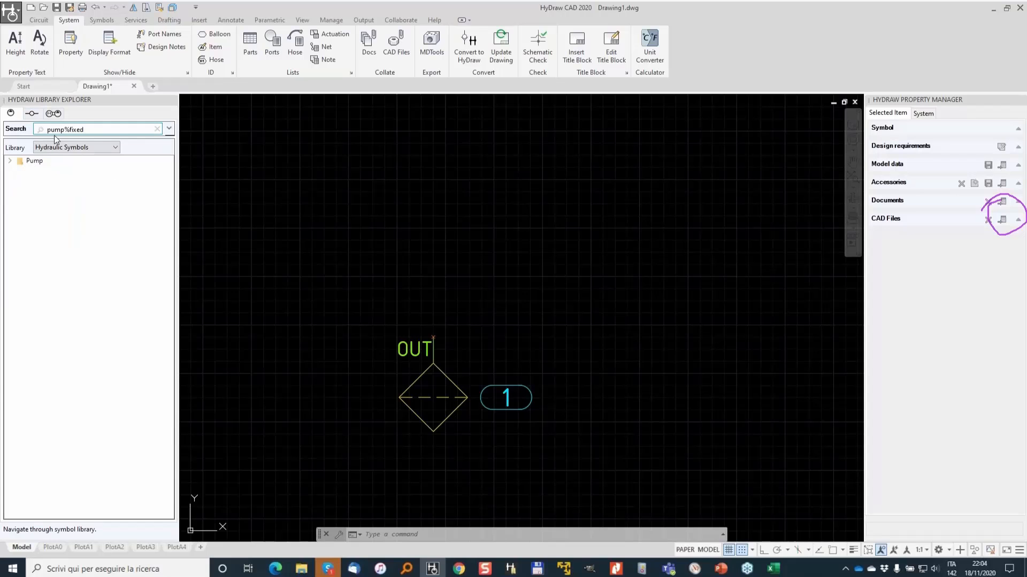
{"action": "left_click", "coordinate": [10, 162]}
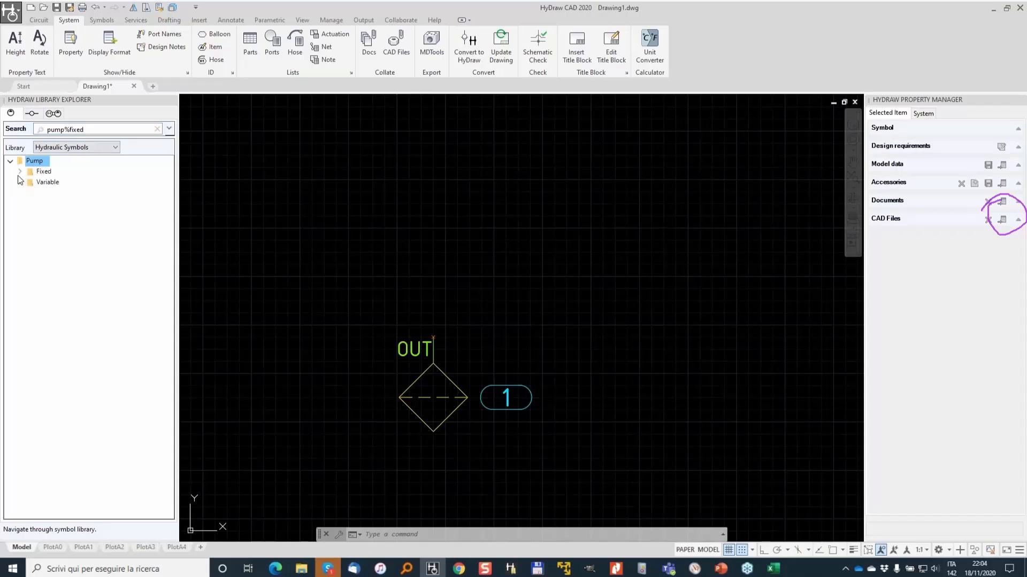
{"action": "left_click", "coordinate": [21, 172]}
{"action": "left_click", "coordinate": [30, 193]}
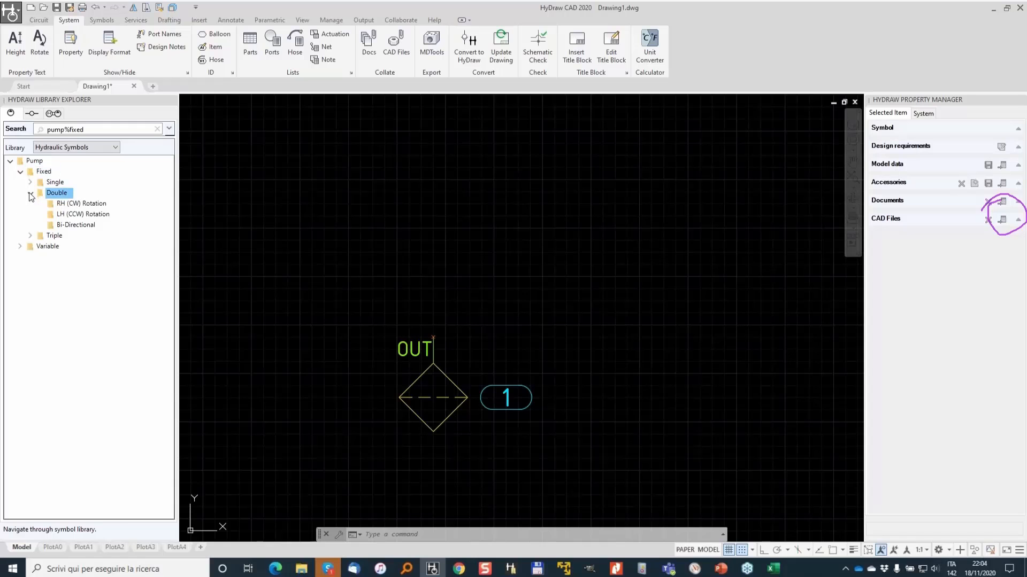
{"action": "left_click", "coordinate": [65, 203]}
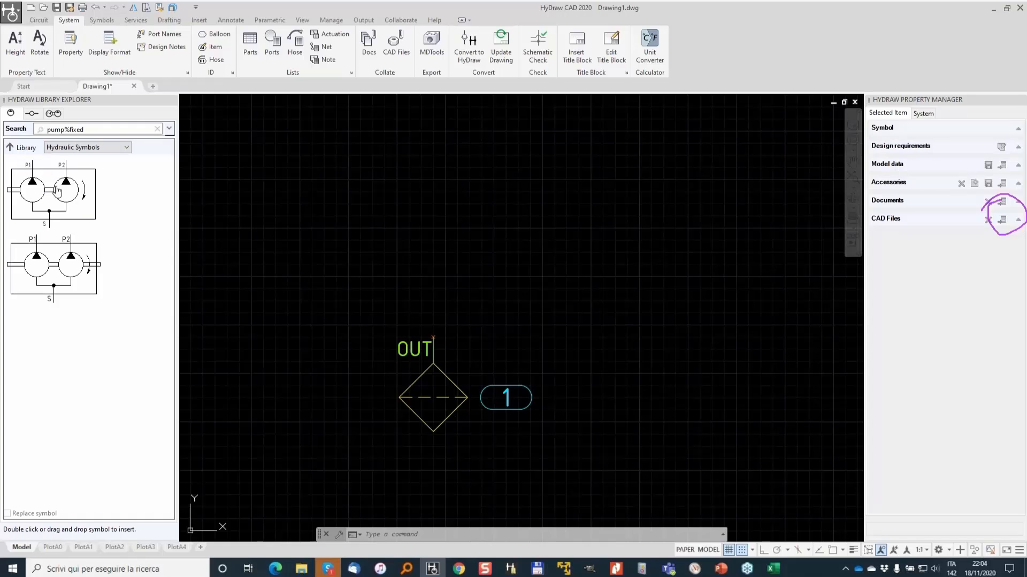
{"action": "left_click", "coordinate": [74, 208]}
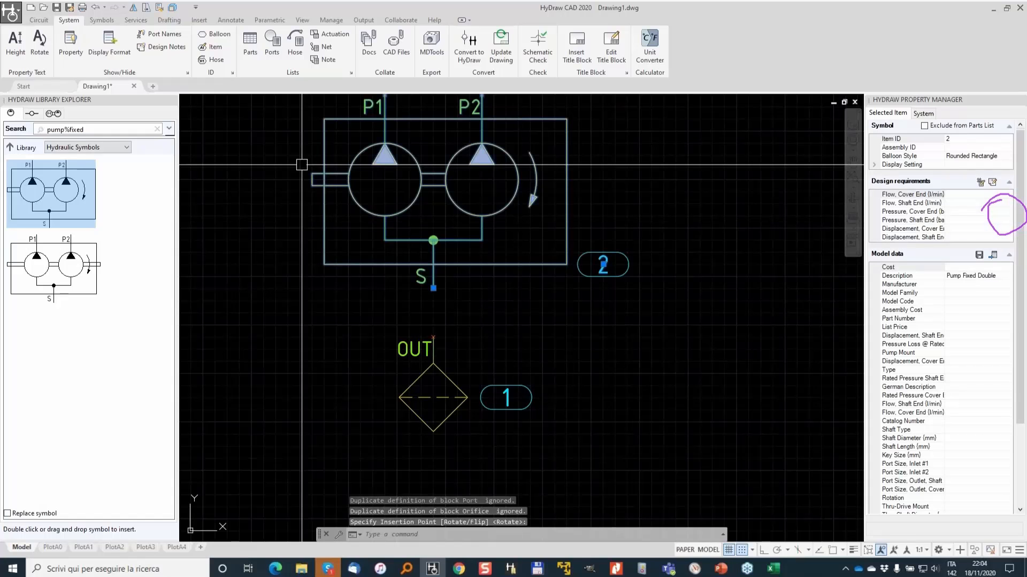
- Connect the strainer's OUT port to the pump's S port with a suction line
{"action": "left_click", "coordinate": [39, 20]}
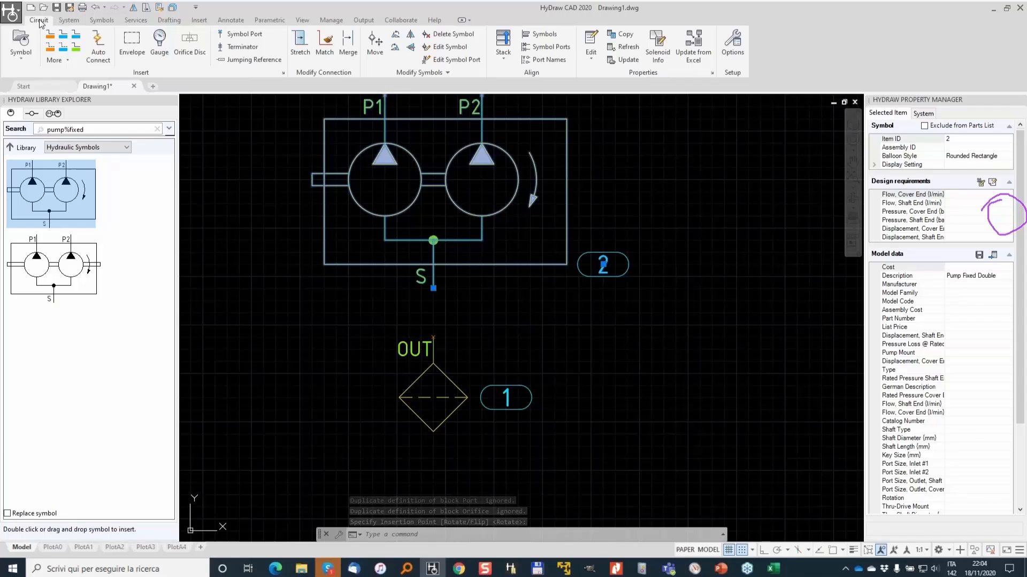
{"action": "left_click", "coordinate": [76, 41]}
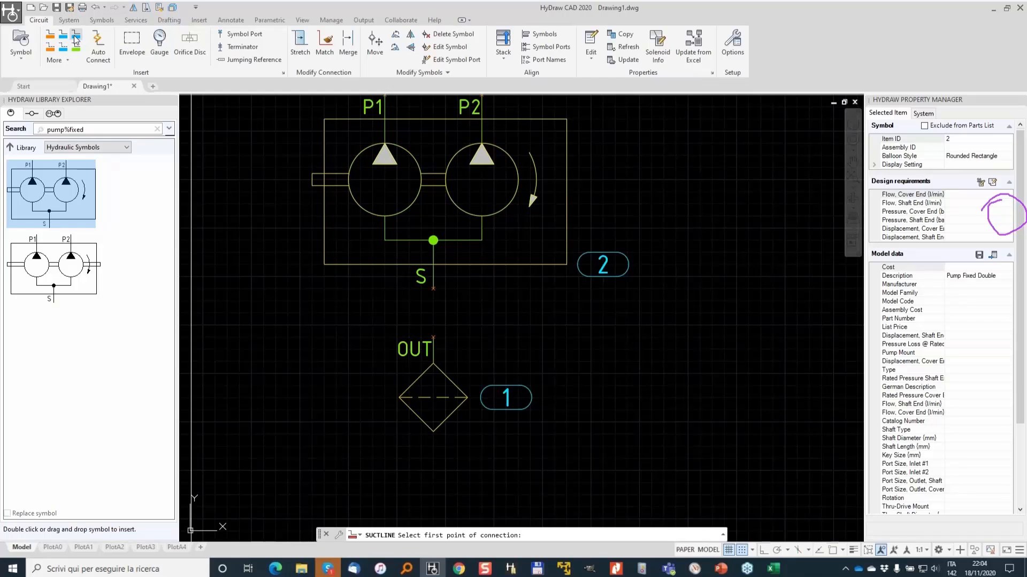
{"action": "left_click", "coordinate": [433, 337]}
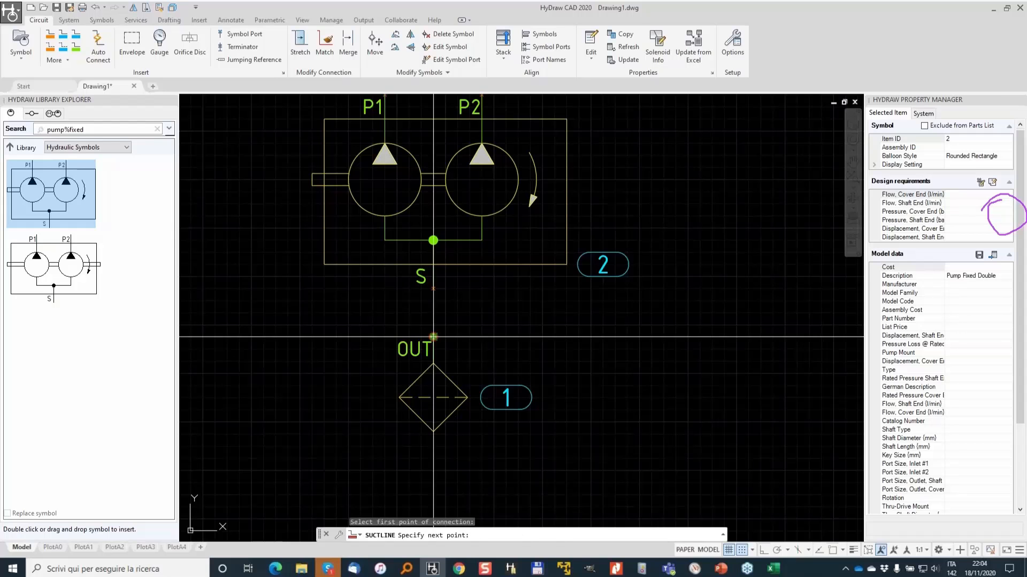
{"action": "left_click", "coordinate": [433, 288]}
{"action": "scroll", "coordinate": [488, 245], "scroll_direction": "down", "scroll_amount": 2}
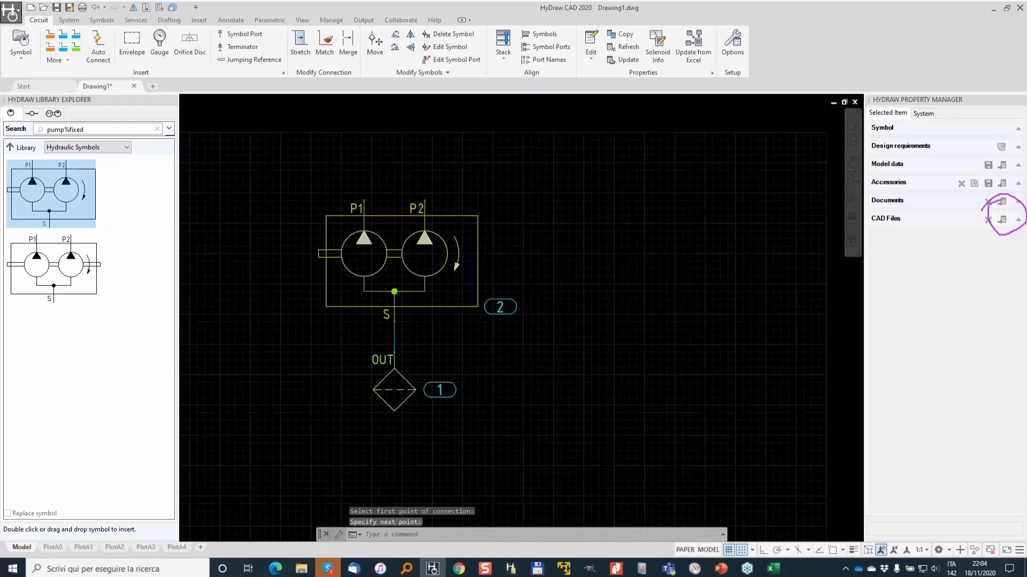
- Assign model 13BWW2A3QUOA from the corporate database models linked to the symbol to the double pump
{"action": "left_click", "coordinate": [427, 230]}
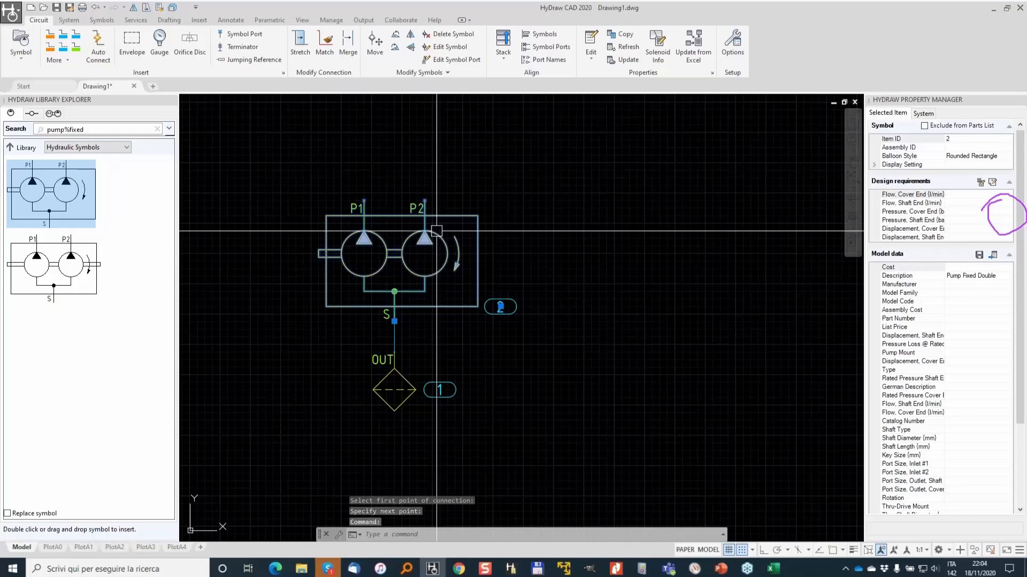
{"action": "left_click", "coordinate": [992, 255]}
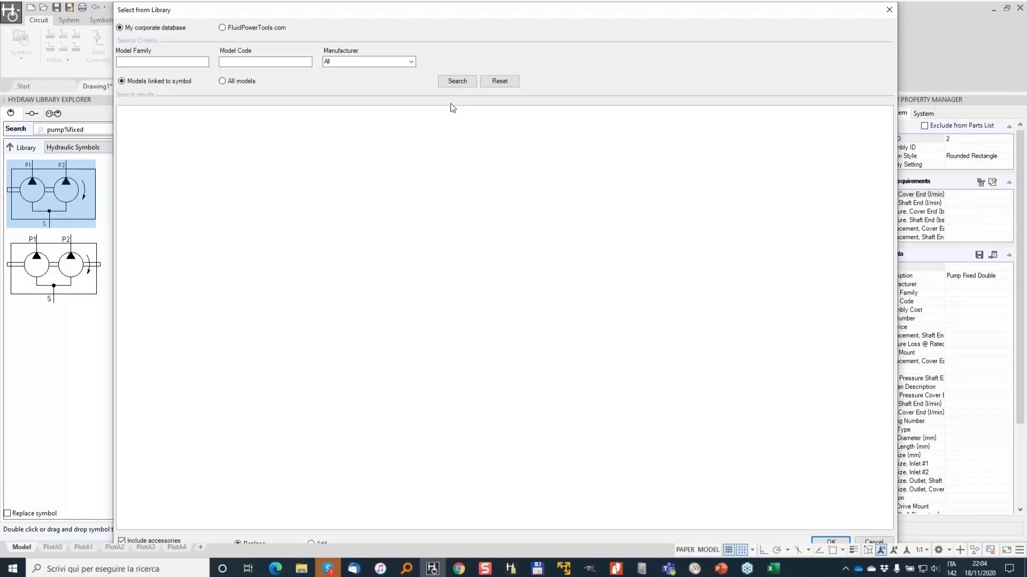
{"action": "left_click", "coordinate": [460, 81]}
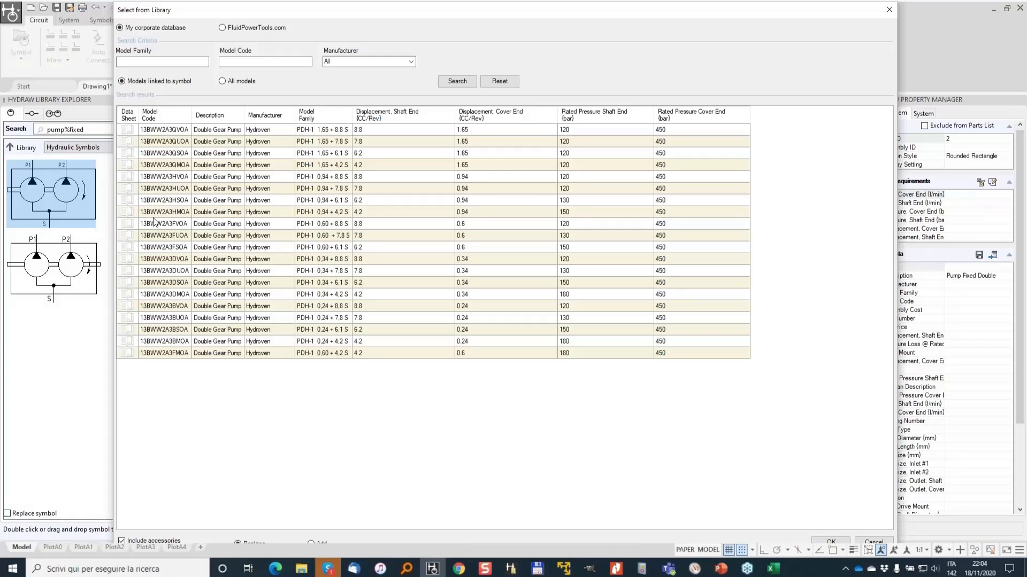
{"action": "left_click", "coordinate": [197, 213]}
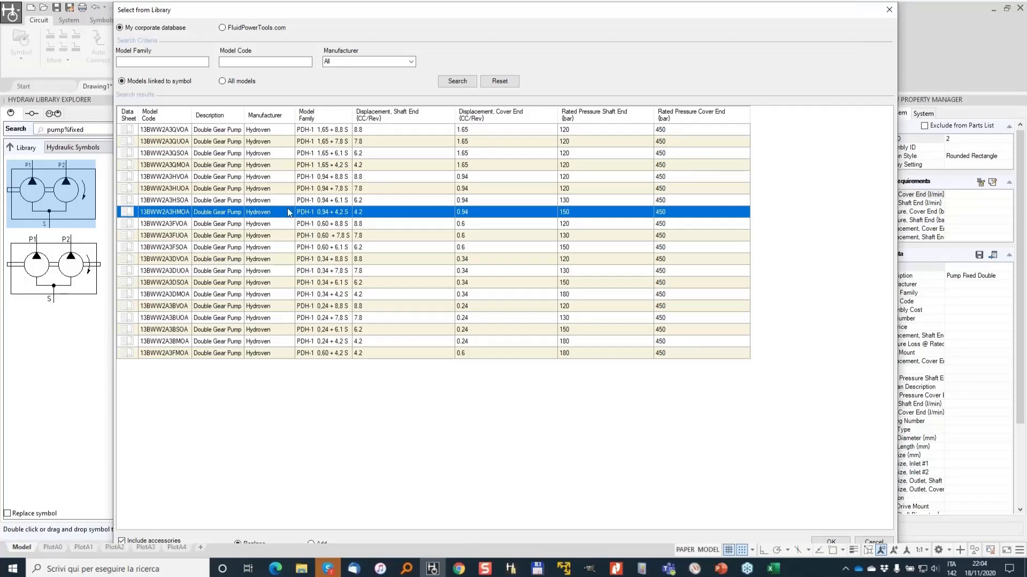
{"action": "left_click", "coordinate": [178, 152]}
{"action": "left_click", "coordinate": [170, 141]}
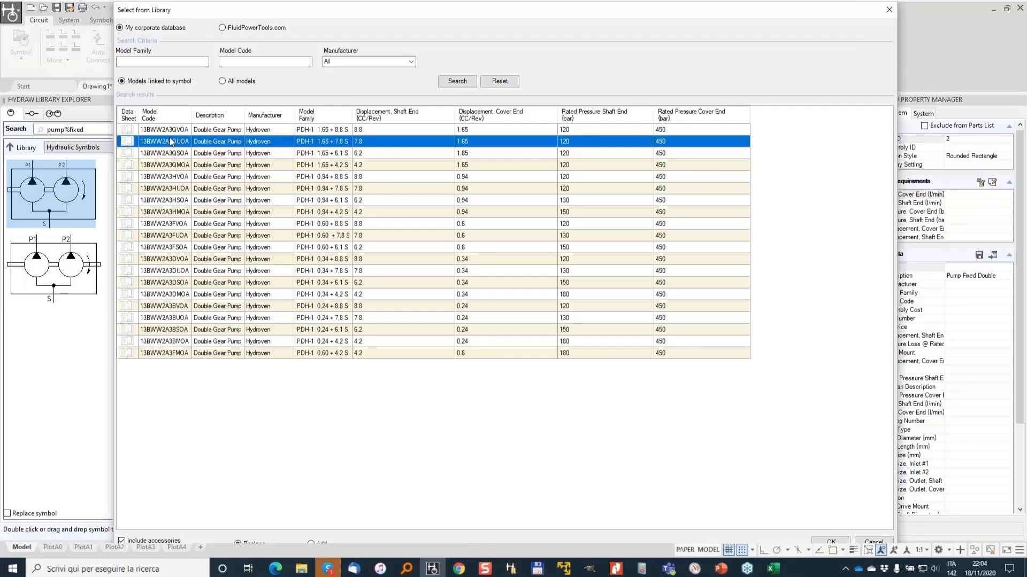
{"action": "left_click", "coordinate": [841, 541]}
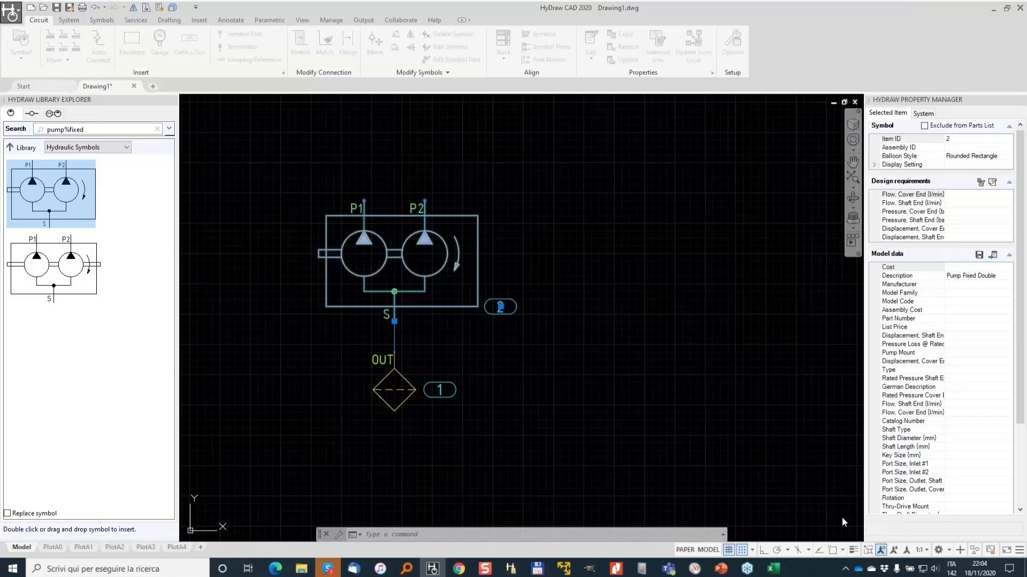
- Rotate the pump's Displacement, Cover End property text to a vertical orientation
{"action": "scroll", "coordinate": [377, 201], "scroll_direction": "up", "scroll_amount": 2}
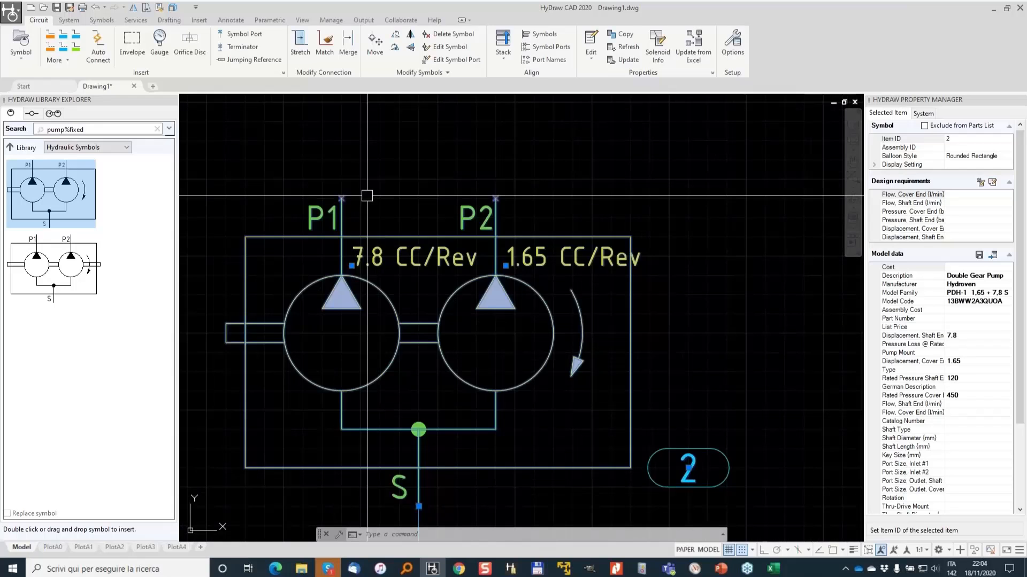
{"action": "scroll", "coordinate": [366, 196], "scroll_direction": "up", "scroll_amount": 1}
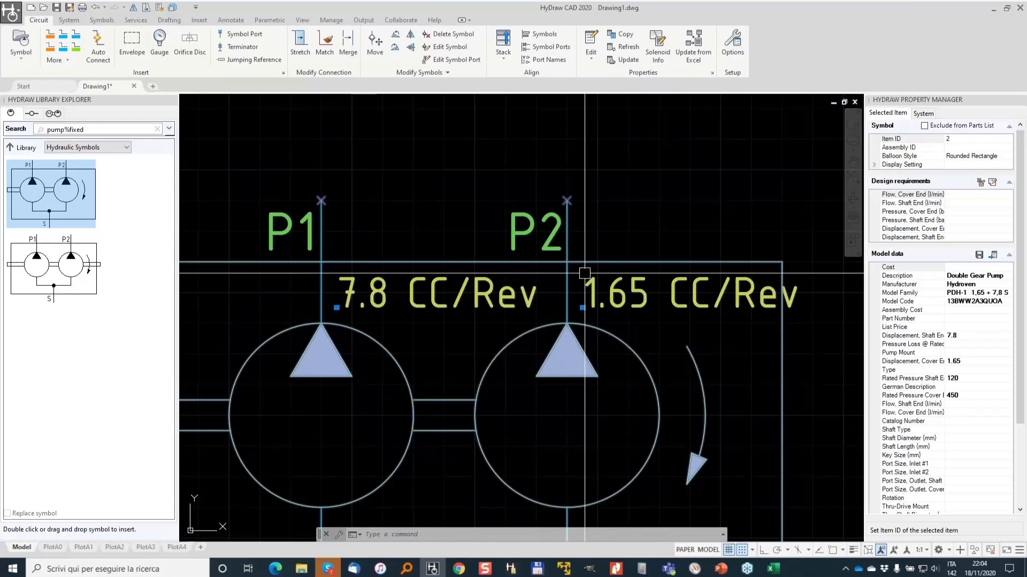
{"action": "scroll", "coordinate": [406, 269], "scroll_direction": "down", "scroll_amount": 3}
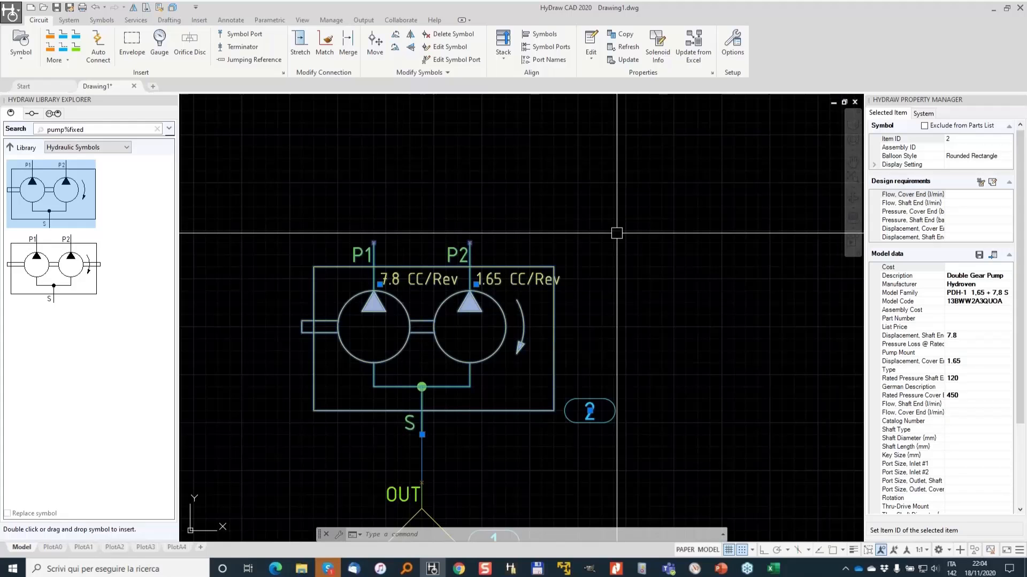
{"action": "left_click", "coordinate": [68, 20]}
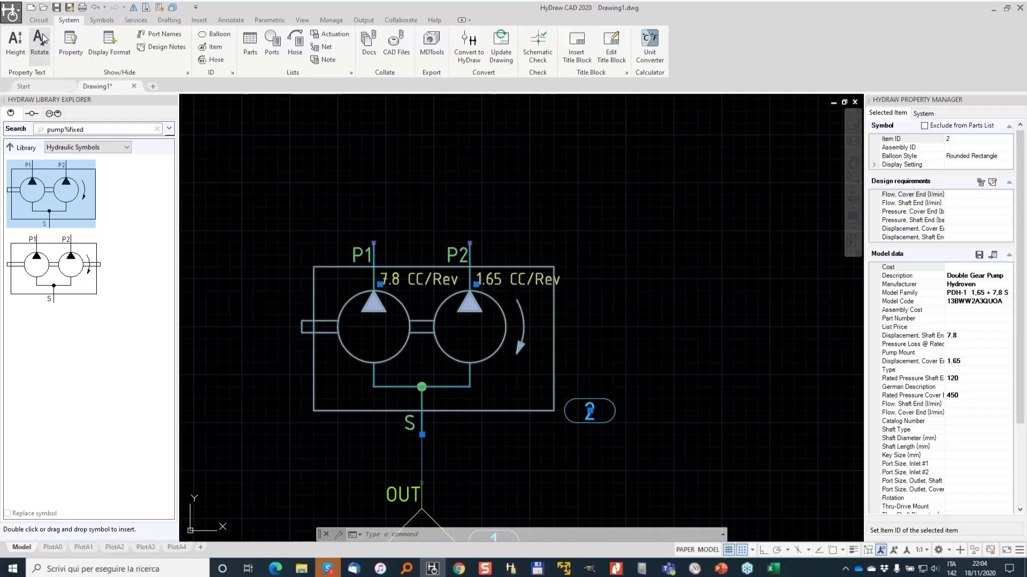
{"action": "left_click", "coordinate": [48, 39]}
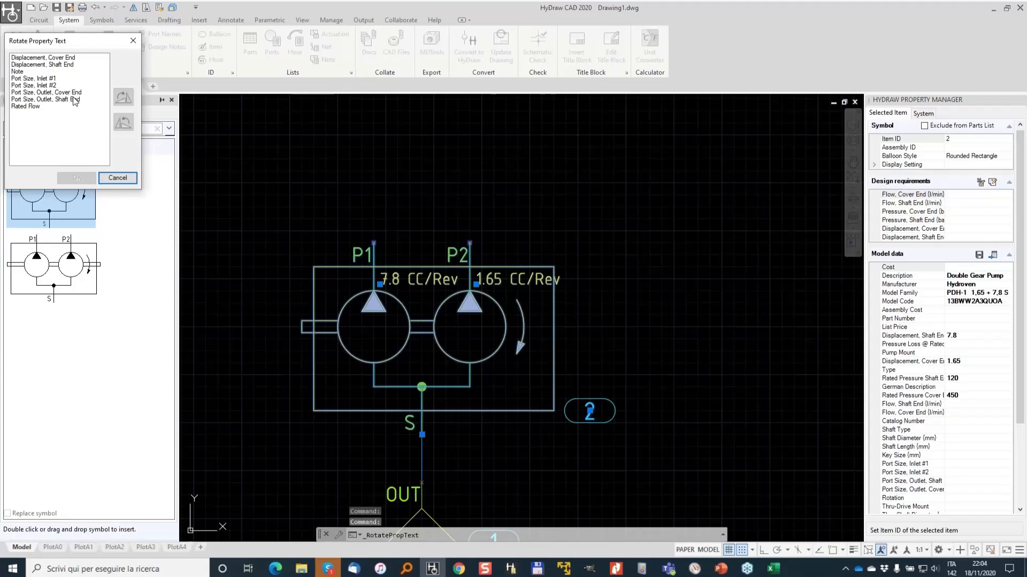
{"action": "left_click", "coordinate": [75, 92]}
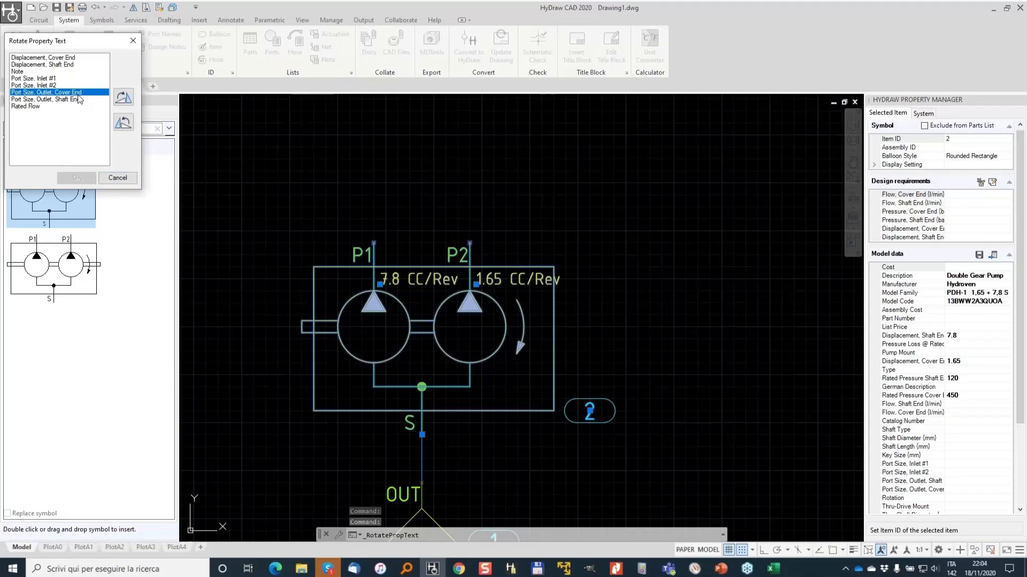
{"action": "left_click", "coordinate": [63, 58]}
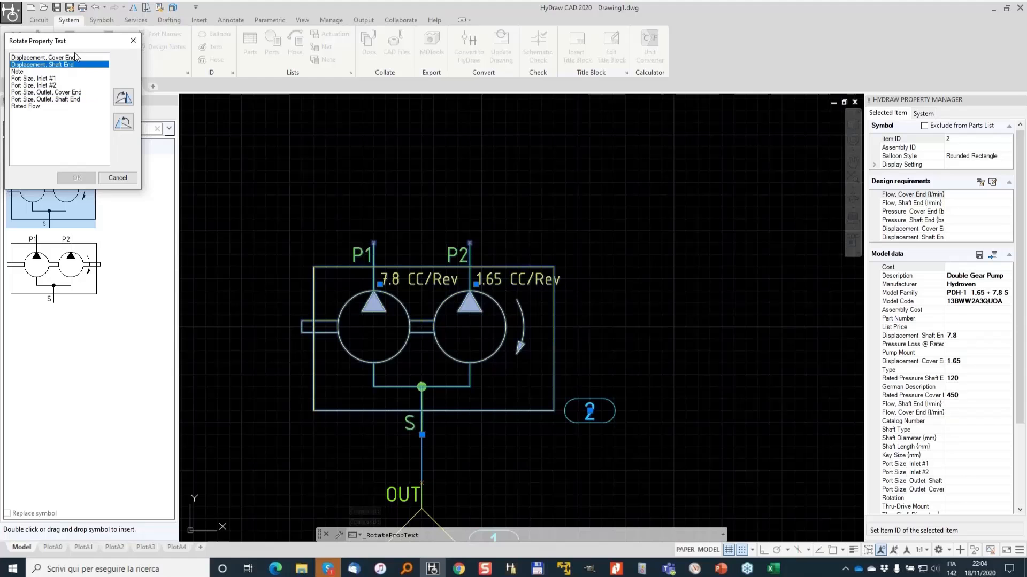
{"action": "left_click", "coordinate": [126, 98]}
{"action": "left_click", "coordinate": [126, 98]}
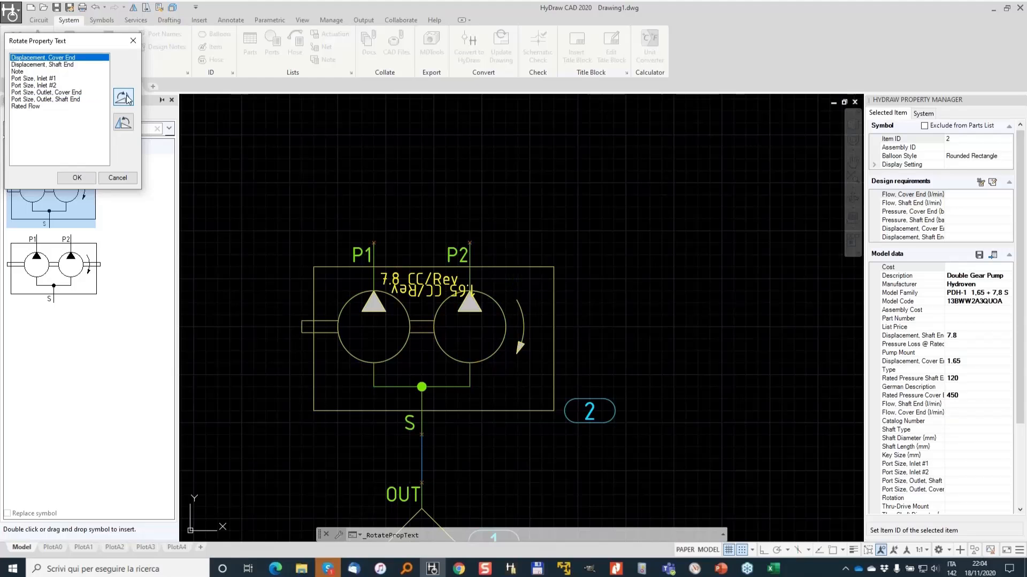
{"action": "left_click", "coordinate": [126, 97]}
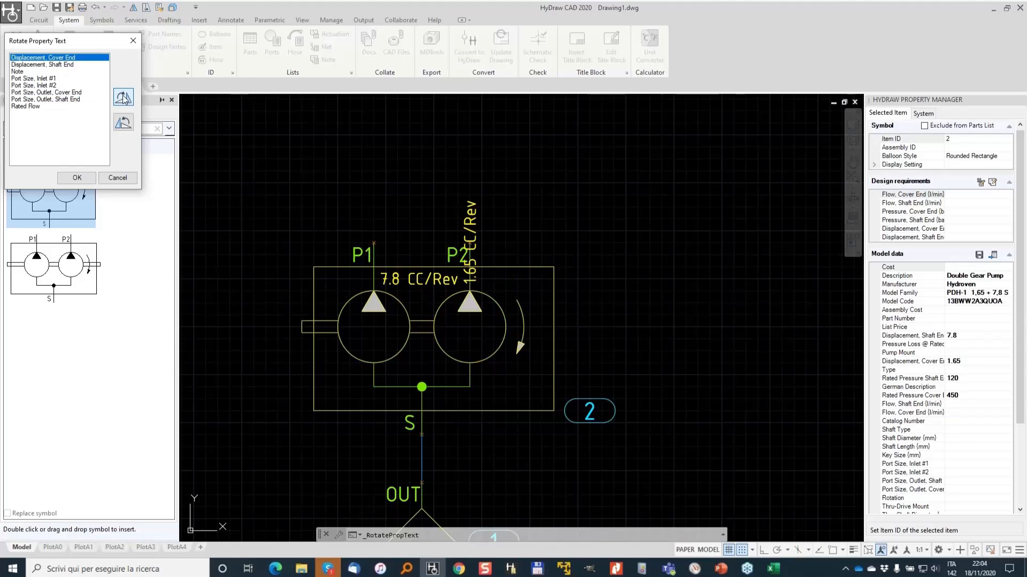
{"action": "left_click", "coordinate": [77, 177]}
- Move the vertical 1.65 CC/Rev label to the right side of the pump enclosure
{"action": "left_click", "coordinate": [467, 235]}
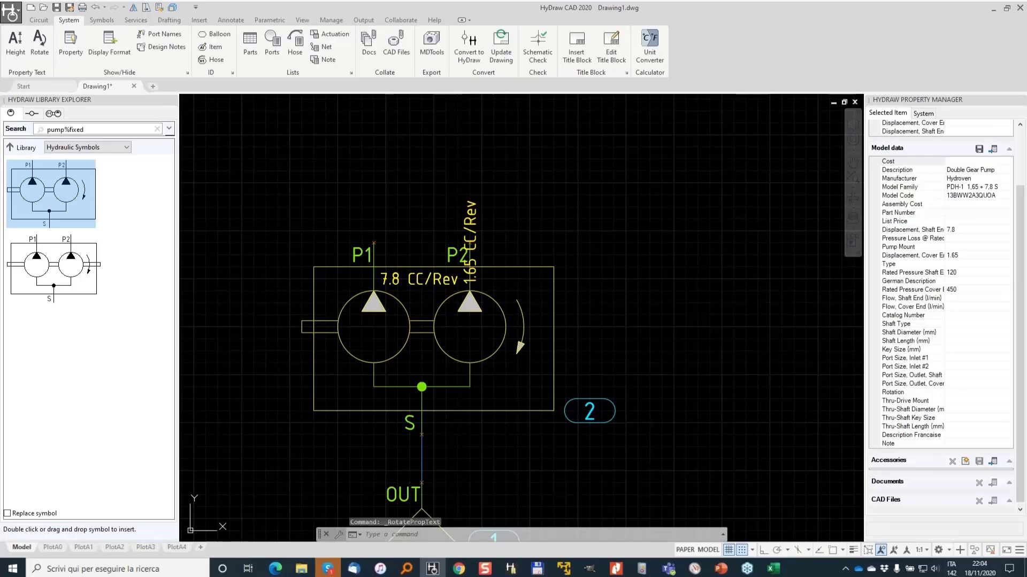
{"action": "left_click", "coordinate": [476, 285]}
{"action": "scroll", "coordinate": [544, 389], "scroll_direction": "up", "scroll_amount": 4}
{"action": "left_click", "coordinate": [538, 353]}
{"action": "scroll", "coordinate": [561, 323], "scroll_direction": "down", "scroll_amount": 3}
{"action": "key", "text": "Escape"}
{"action": "scroll", "coordinate": [539, 241], "scroll_direction": "down", "scroll_amount": 2}
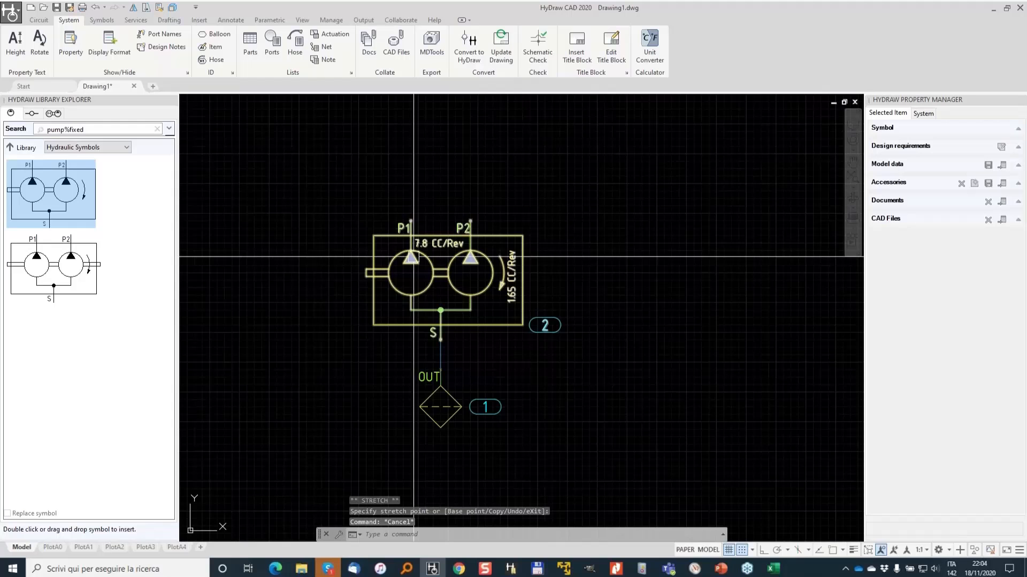
- Search the library for coup, insert a coupling set at the pump's shaft end, and move its balloon below it
{"action": "middle_click_drag", "start_coordinate": [414, 257], "coordinate": [478, 259]}
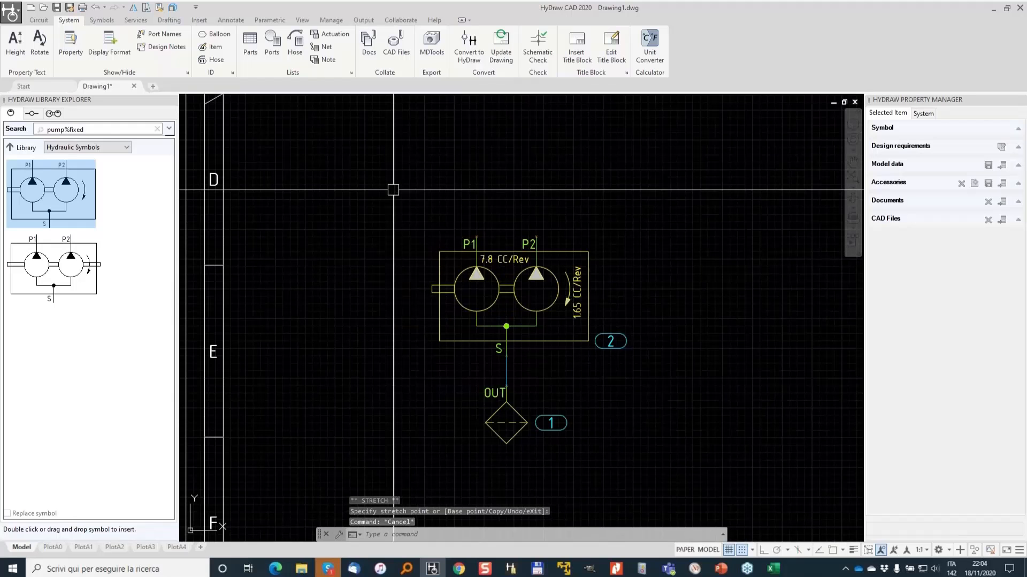
{"action": "double_click", "coordinate": [110, 129]}
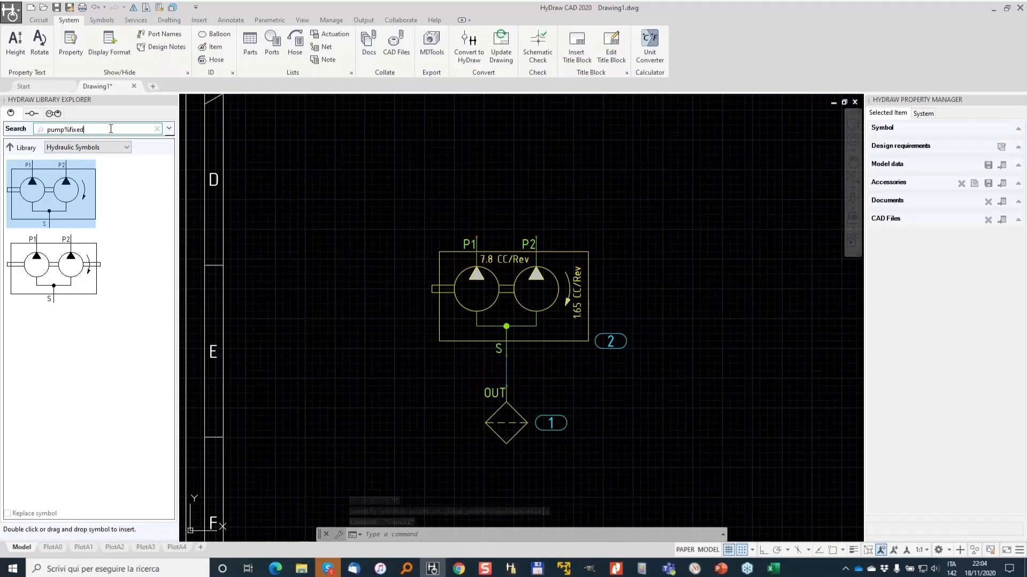
{"action": "type", "text": "coup"}
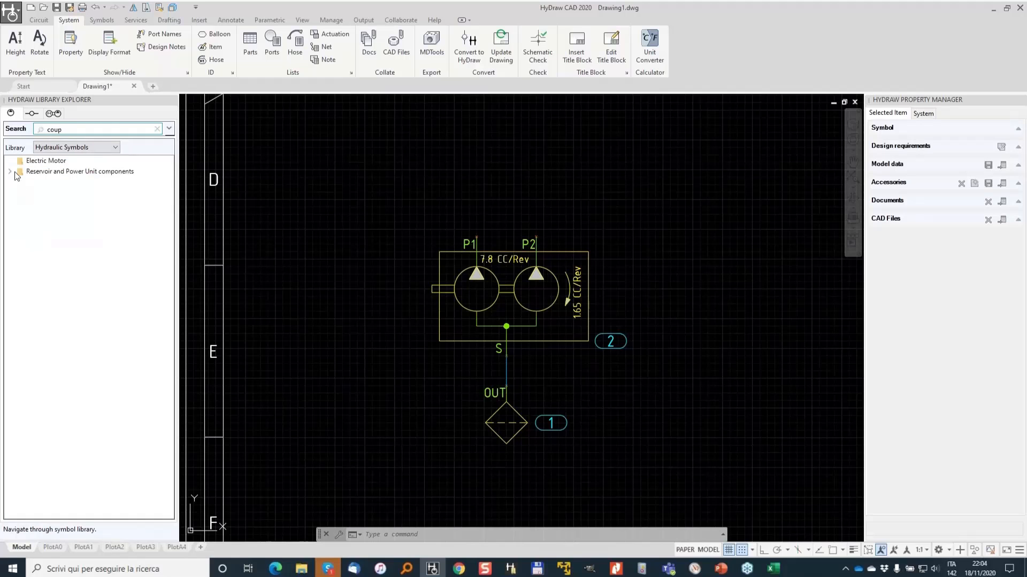
{"action": "left_click", "coordinate": [9, 174]}
{"action": "left_click", "coordinate": [9, 172]}
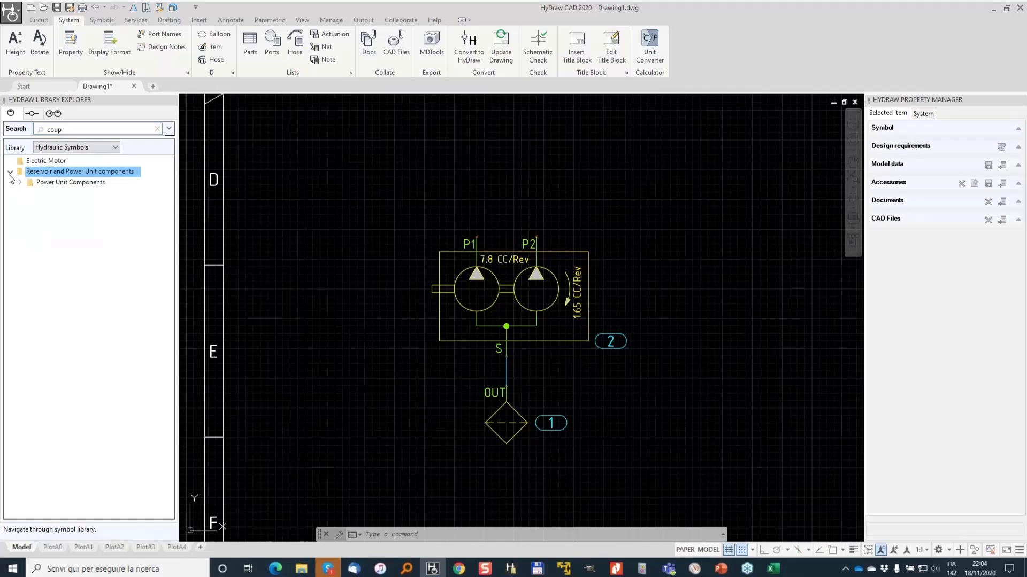
{"action": "left_click", "coordinate": [21, 183]}
{"action": "left_click", "coordinate": [57, 197]}
{"action": "double_click", "coordinate": [113, 164]}
{"action": "scroll", "coordinate": [411, 297], "scroll_direction": "up", "scroll_amount": 5}
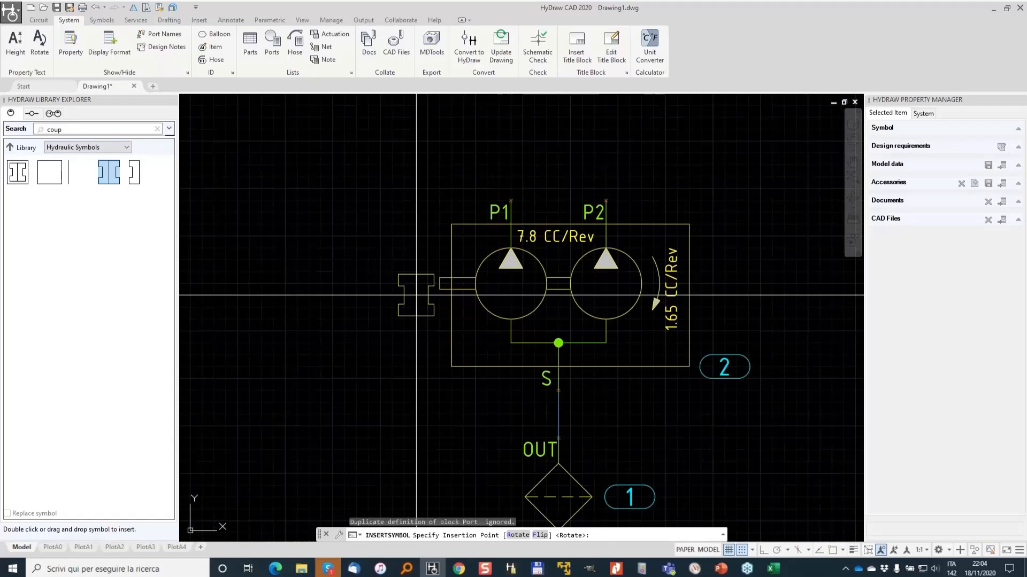
{"action": "left_click", "coordinate": [434, 278]}
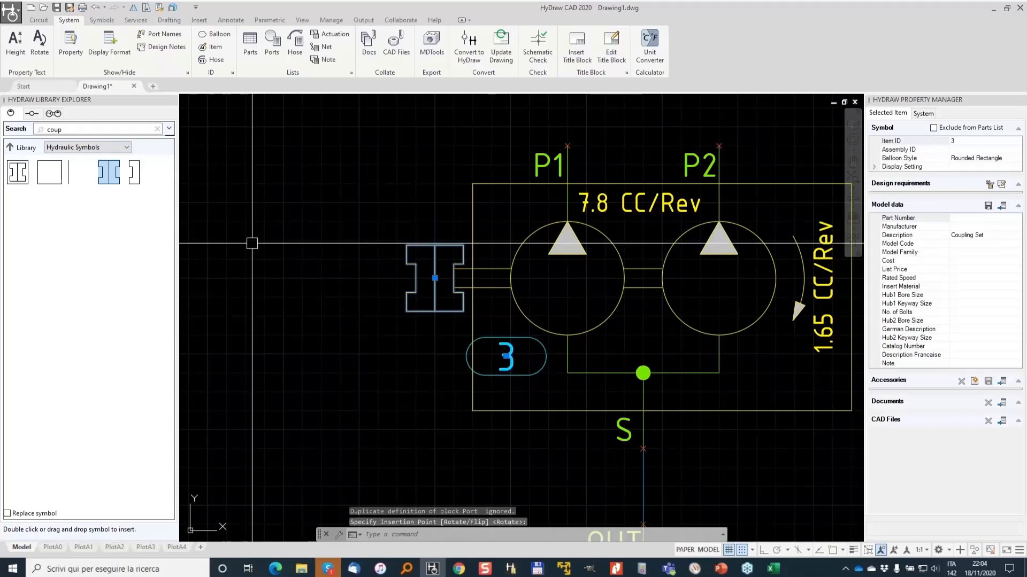
{"action": "left_click", "coordinate": [505, 355]}
{"action": "left_click", "coordinate": [434, 467]}
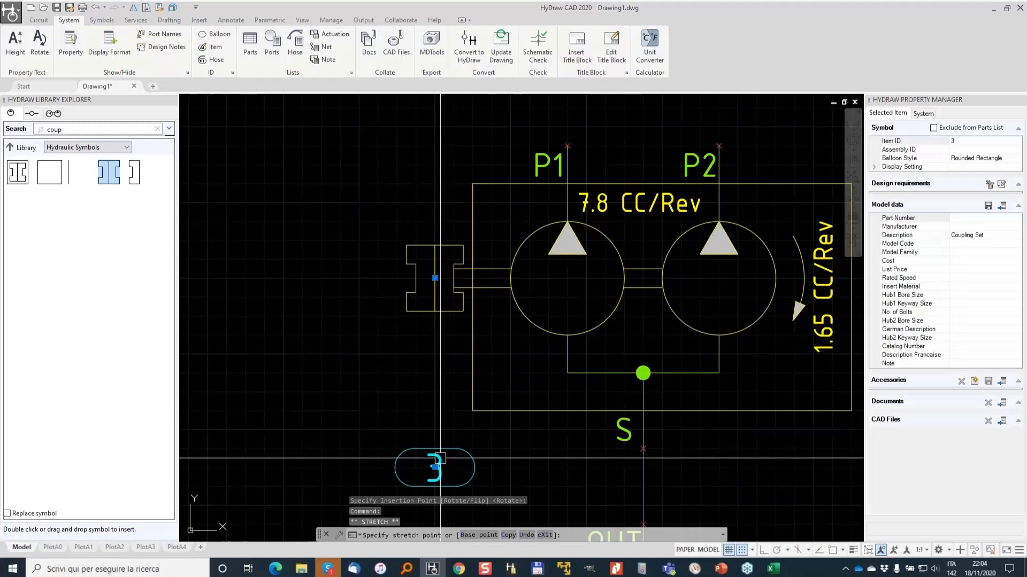
- Search the library for adapt, place a motor/pump adapter over the coupling, and move its balloon above it
{"action": "double_click", "coordinate": [70, 129]}
{"action": "type", "text": "adapt"}
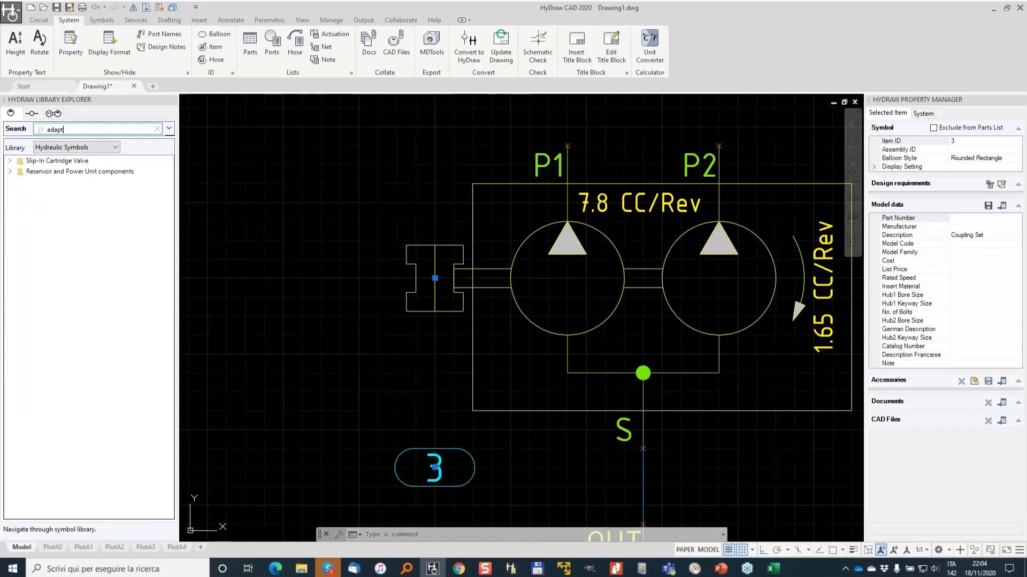
{"action": "left_click", "coordinate": [10, 171]}
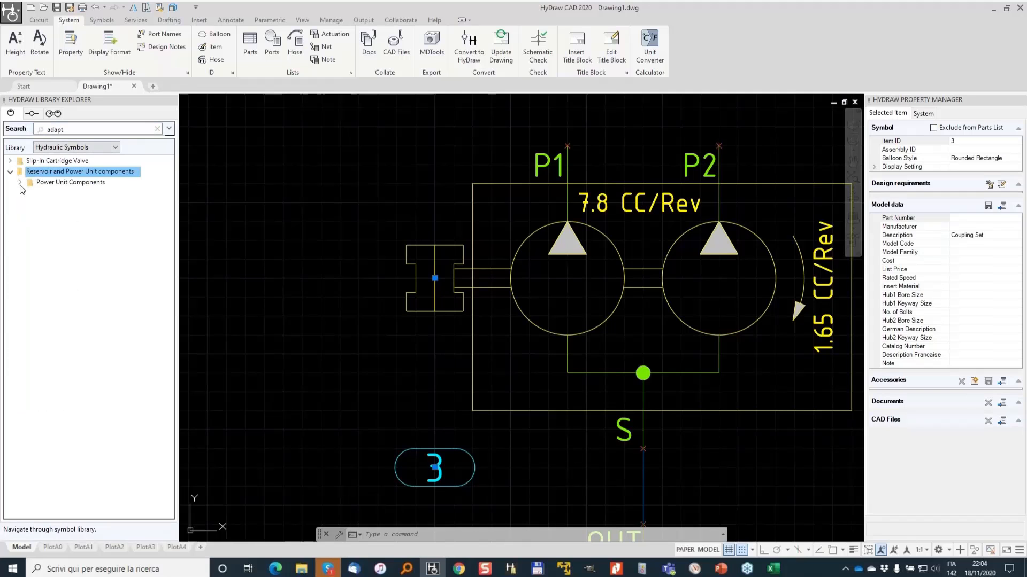
{"action": "left_click", "coordinate": [20, 182]}
{"action": "double_click", "coordinate": [44, 194]}
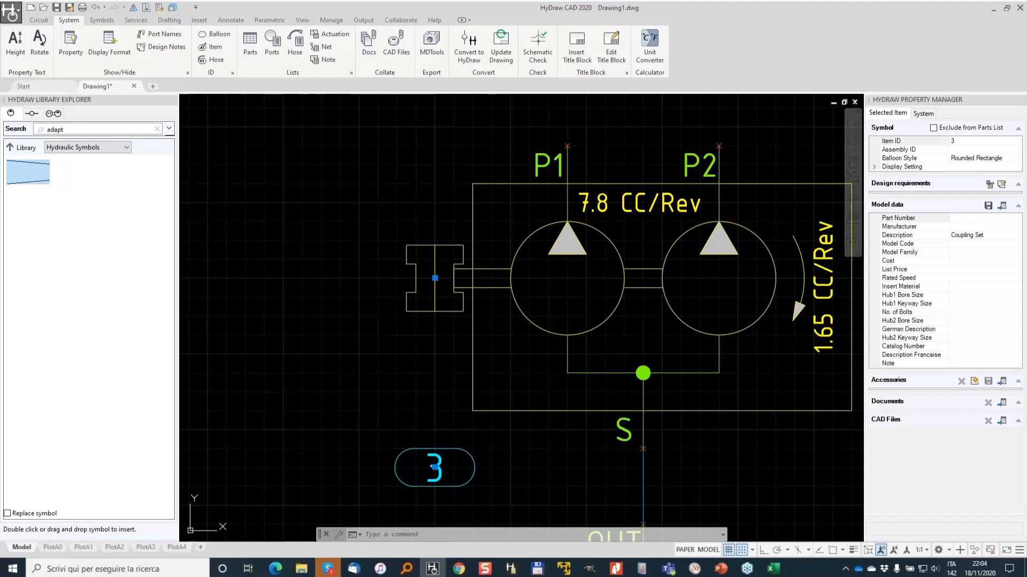
{"action": "left_click_drag", "start_coordinate": [28, 172], "coordinate": [454, 281]}
{"action": "left_click", "coordinate": [416, 279]}
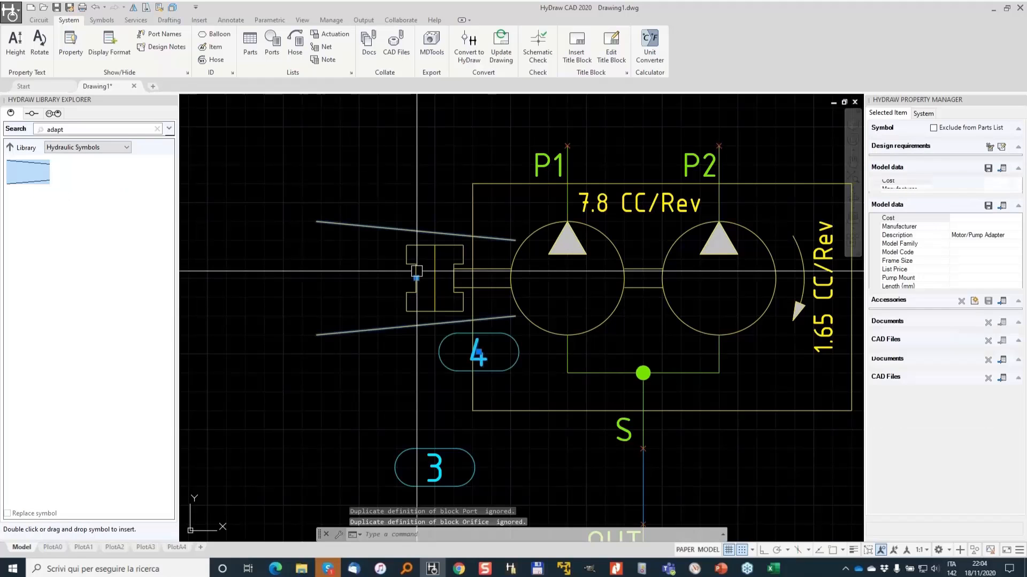
{"action": "left_click", "coordinate": [479, 352]}
{"action": "left_click", "coordinate": [397, 165]}
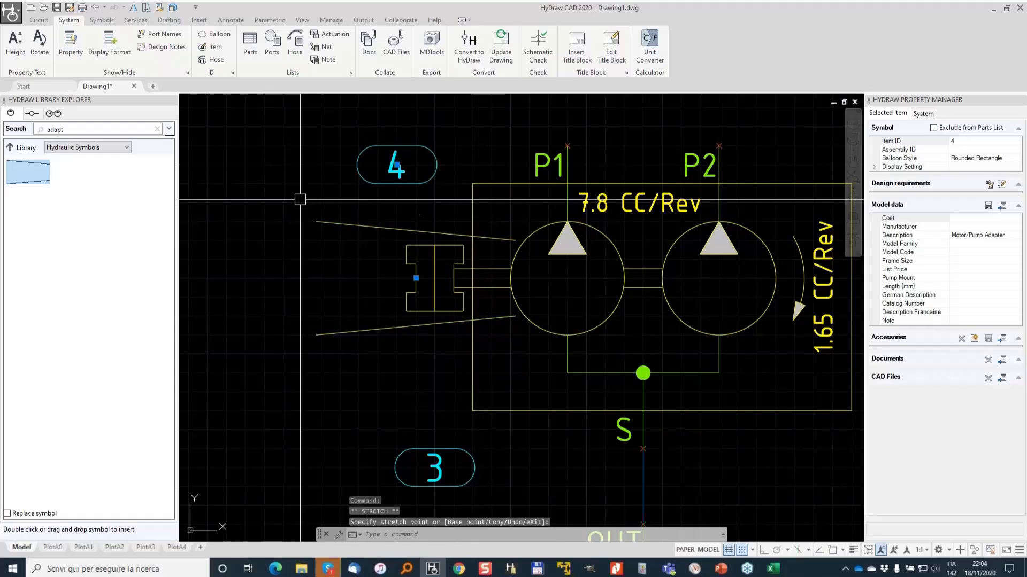
{"action": "key", "text": "Escape"}
- Search the library for electr and insert an electric motor symbol at the coupling's free end
{"action": "double_click", "coordinate": [58, 129]}
{"action": "type", "text": "electr"}
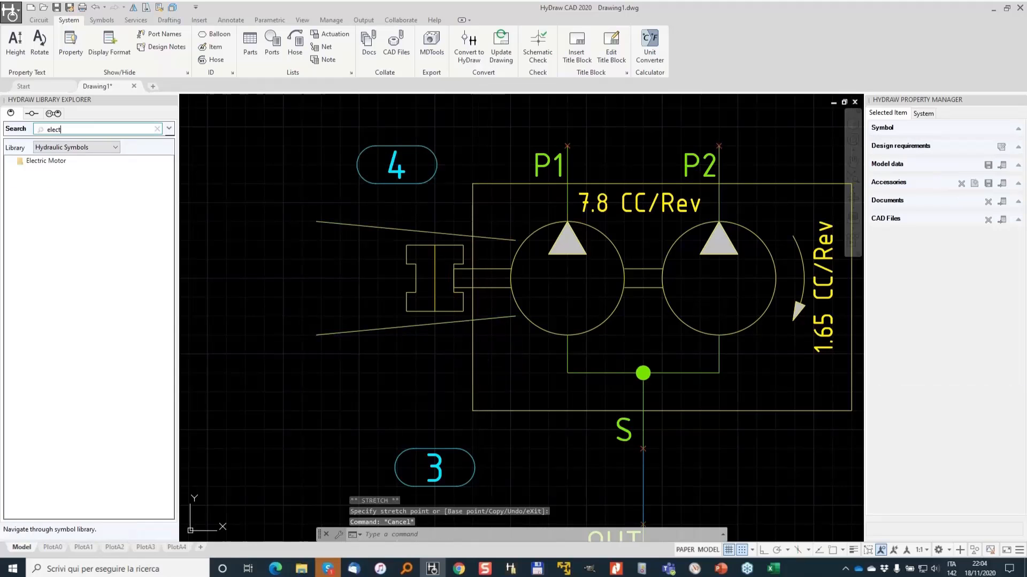
{"action": "left_click", "coordinate": [37, 162]}
{"action": "double_click", "coordinate": [37, 162]}
{"action": "double_click", "coordinate": [25, 172]}
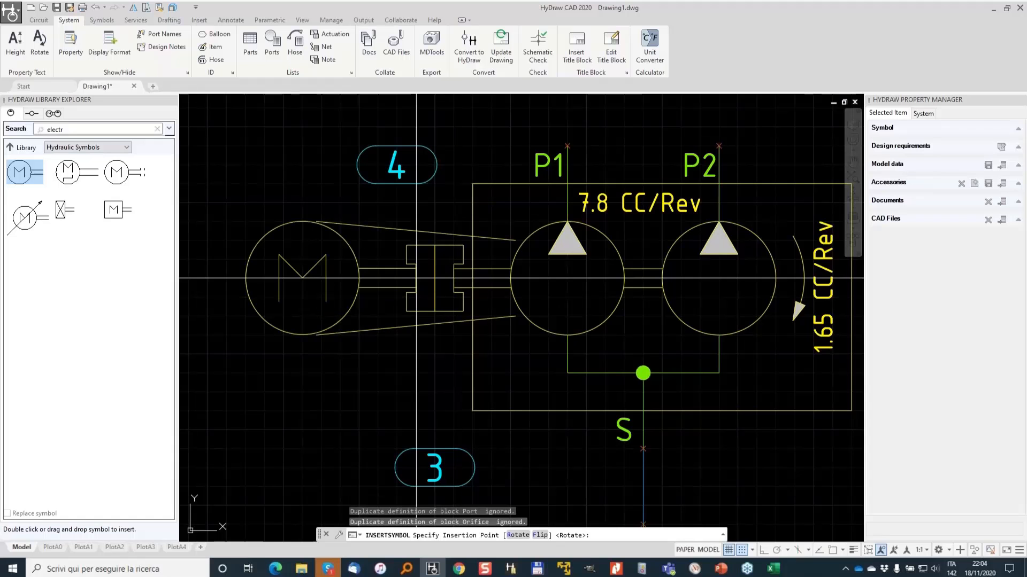
{"action": "left_click", "coordinate": [416, 278]}
{"action": "scroll", "coordinate": [279, 197], "scroll_direction": "down", "scroll_amount": 4}
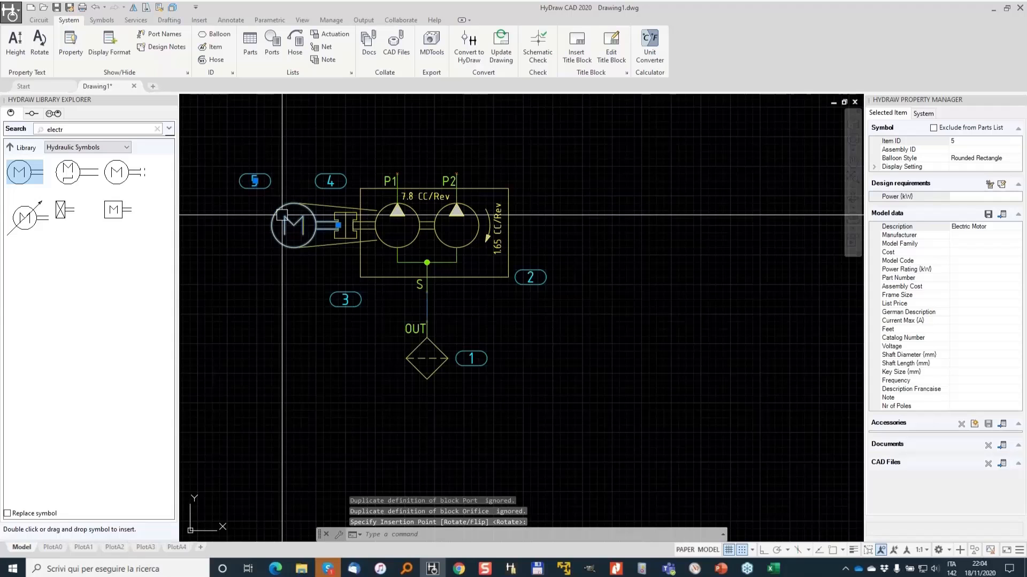
- Assign the Hydroven motor model 42303210F11_ from the library, filtering by a power rating of 3 kW
{"action": "left_click", "coordinate": [1002, 214]}
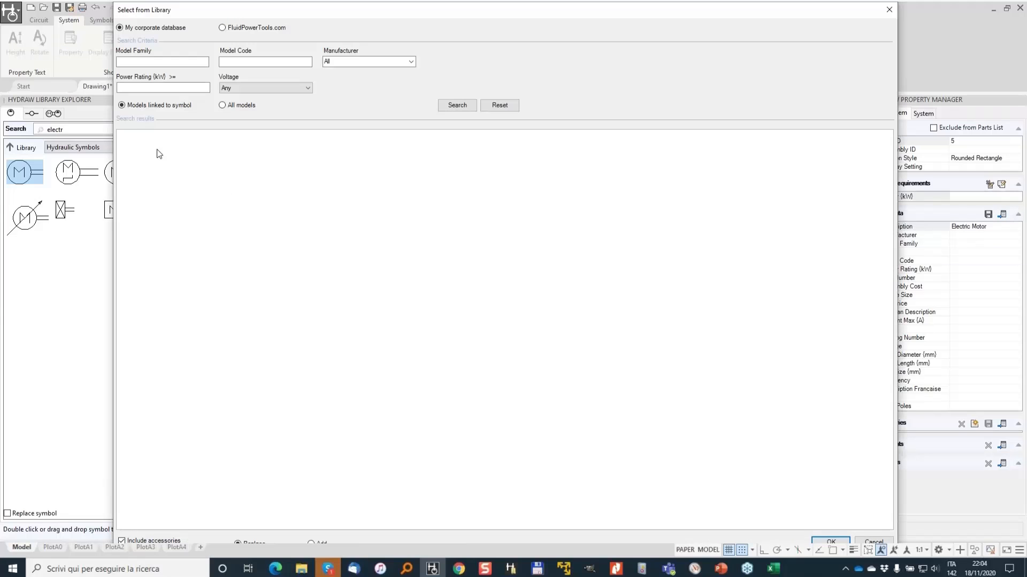
{"action": "left_click", "coordinate": [457, 105]}
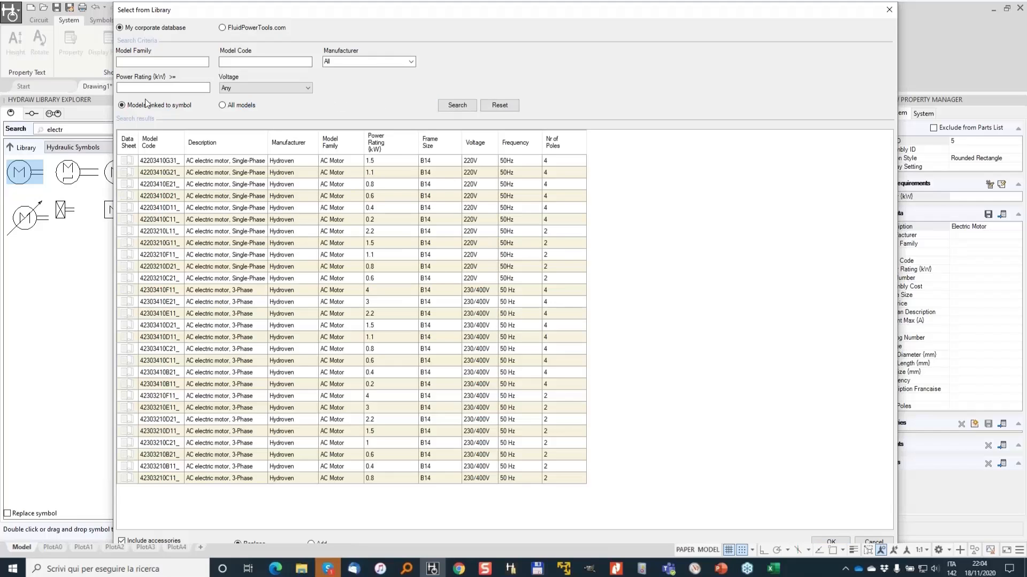
{"action": "type", "text": "3"}
{"action": "left_click", "coordinate": [465, 109]}
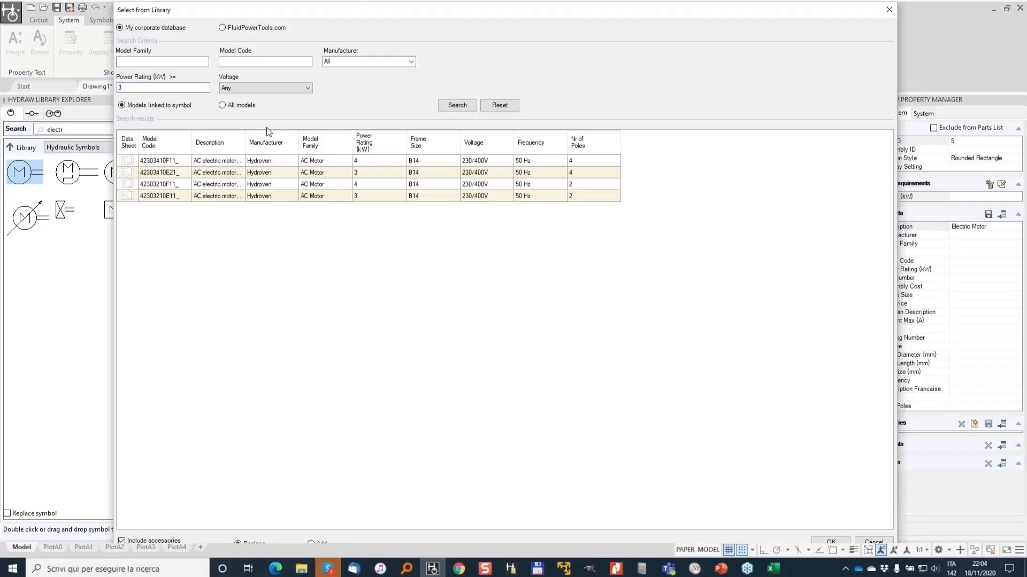
{"action": "left_click", "coordinate": [185, 184]}
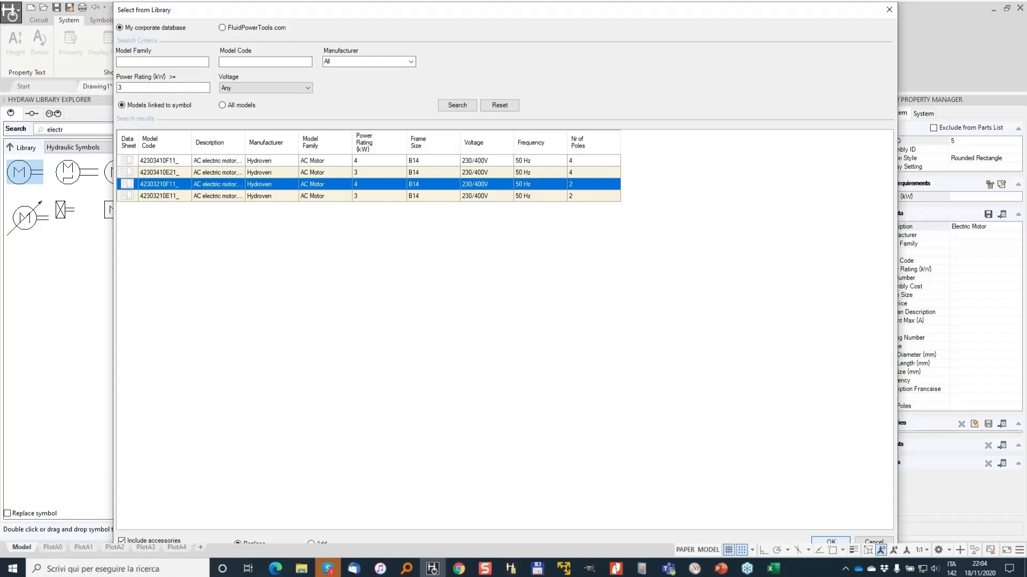
{"action": "left_click", "coordinate": [830, 540]}
- Move the motor's 4 kW power label just below its balloon
{"action": "scroll", "coordinate": [244, 217], "scroll_direction": "up", "scroll_amount": 3}
{"action": "left_click", "coordinate": [242, 219]}
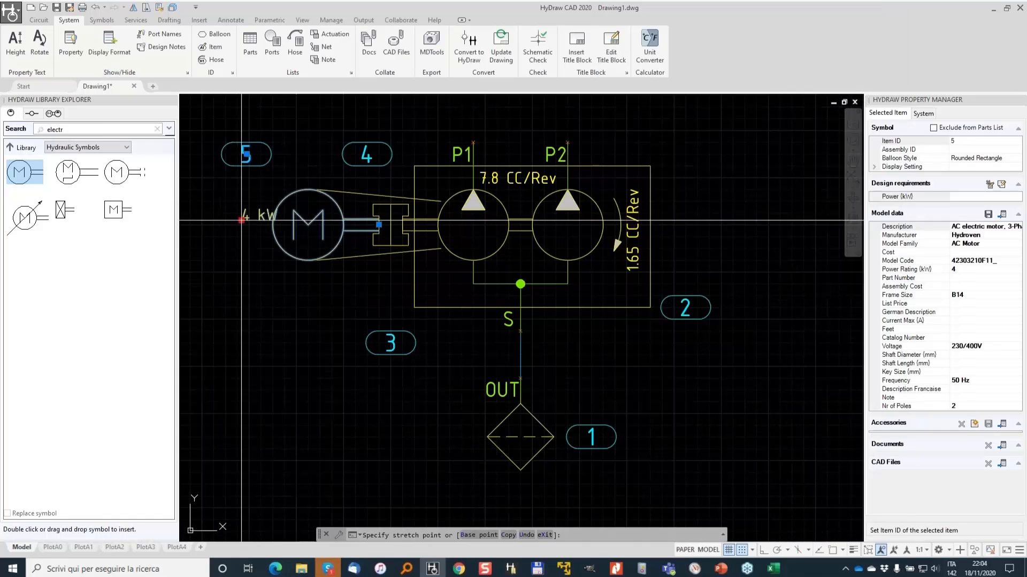
{"action": "left_click", "coordinate": [243, 183]}
{"action": "key", "text": "Escape"}
{"action": "scroll", "coordinate": [277, 138], "scroll_direction": "down", "scroll_amount": 2}
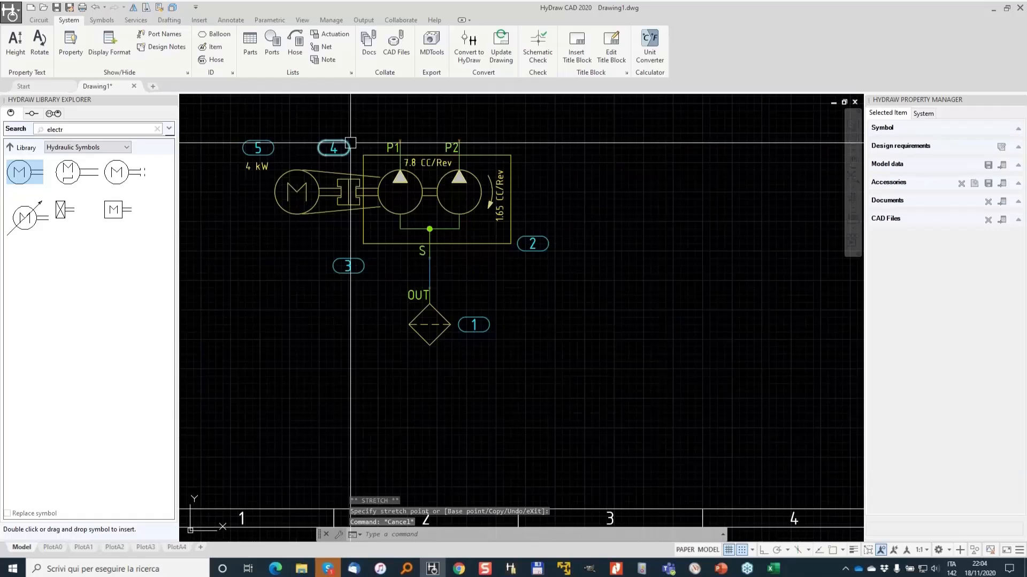
- Insert the exploded Standard Applications valve sub-system above the power unit
{"action": "middle_click_drag", "start_coordinate": [408, 275], "coordinate": [425, 358]}
{"action": "scroll", "coordinate": [441, 226], "scroll_direction": "down", "scroll_amount": 2}
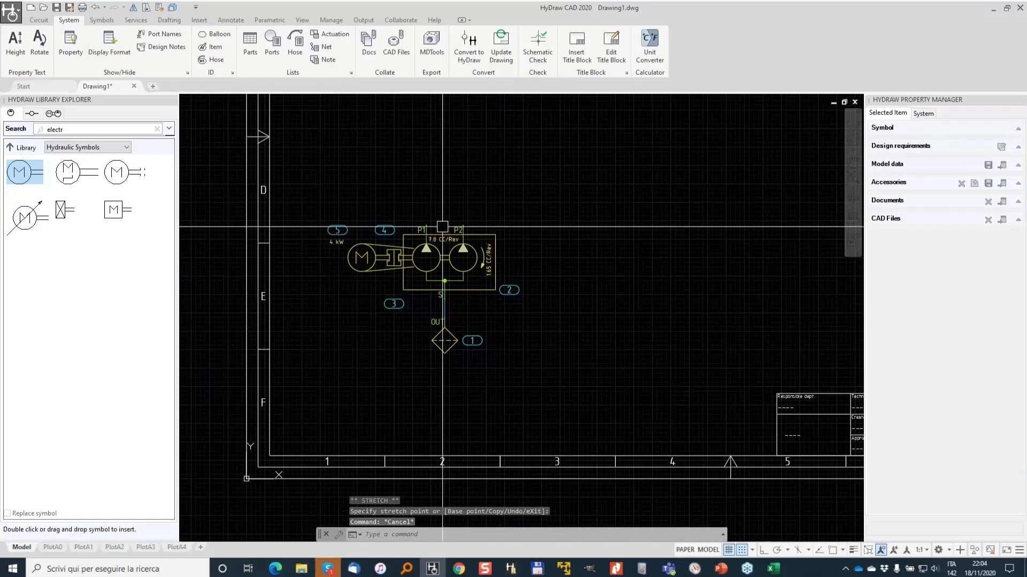
{"action": "middle_click_drag", "start_coordinate": [422, 124], "coordinate": [393, 247]}
{"action": "middle_click_drag", "start_coordinate": [370, 292], "coordinate": [429, 221]}
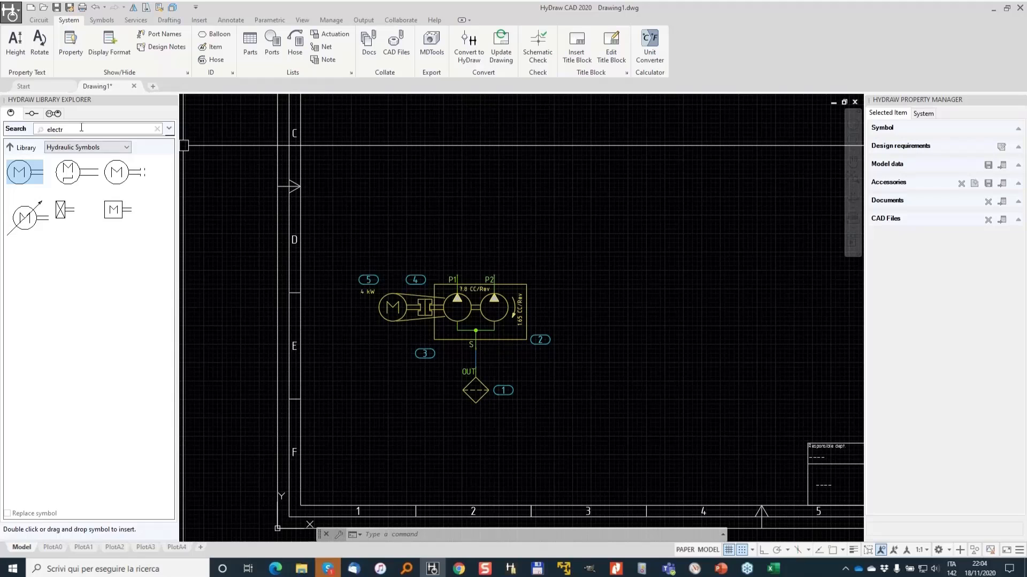
{"action": "left_click", "coordinate": [54, 114]}
{"action": "left_click", "coordinate": [10, 219]}
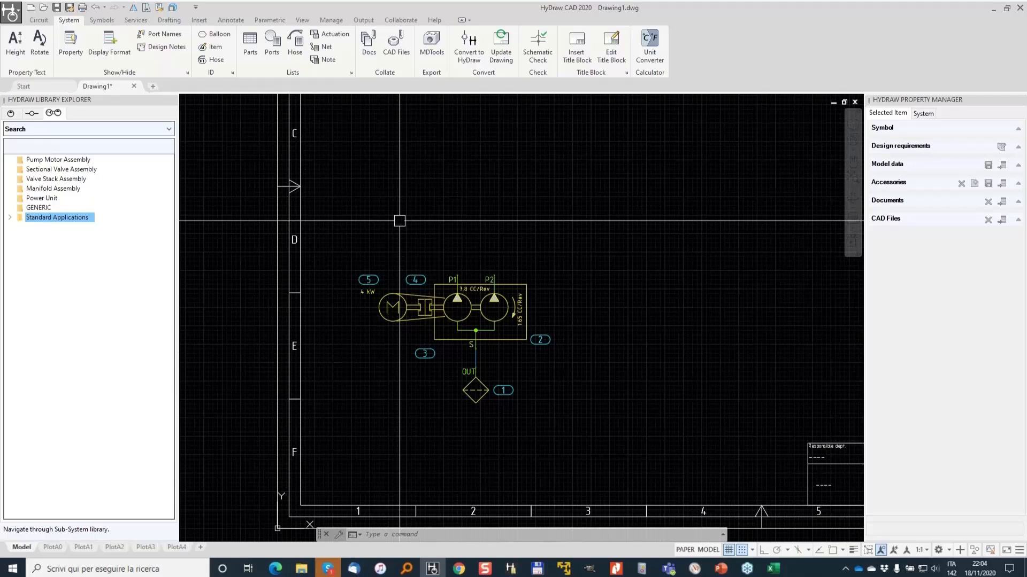
{"action": "left_click", "coordinate": [9, 218]}
{"action": "double_click", "coordinate": [50, 227]}
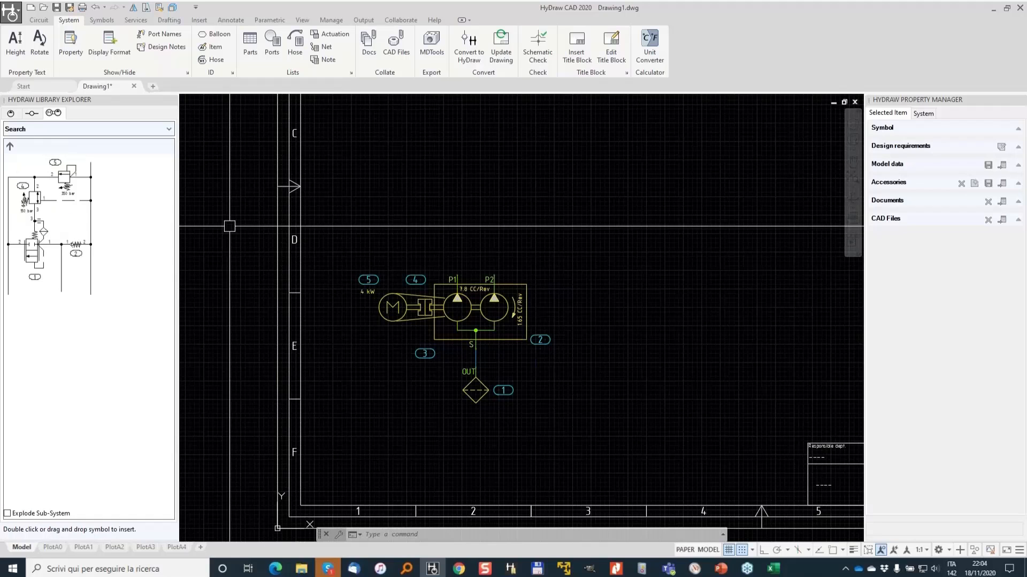
{"action": "left_click", "coordinate": [21, 514]}
{"action": "middle_click_drag", "start_coordinate": [522, 191], "coordinate": [559, 269]}
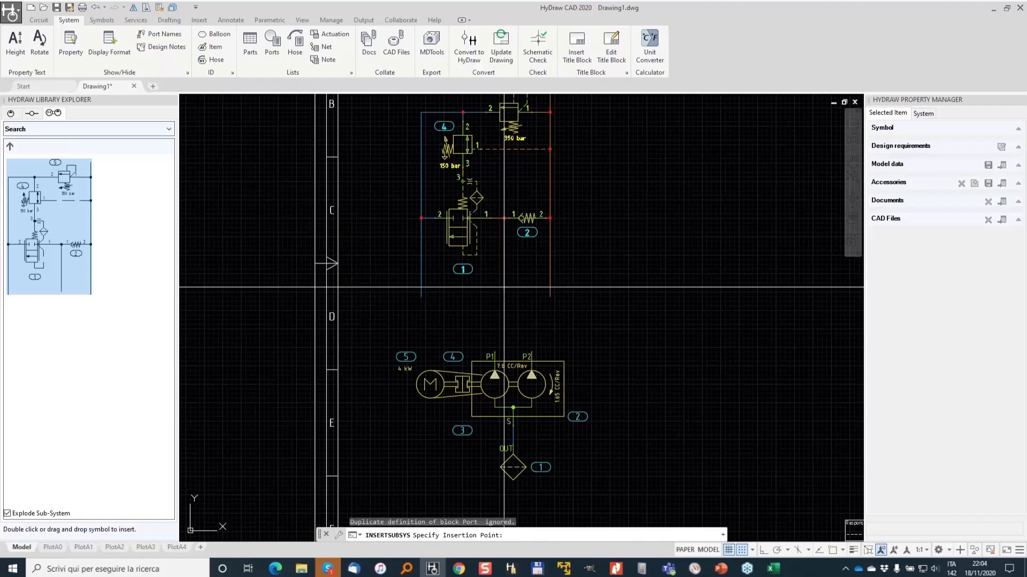
{"action": "left_click", "coordinate": [494, 288]}
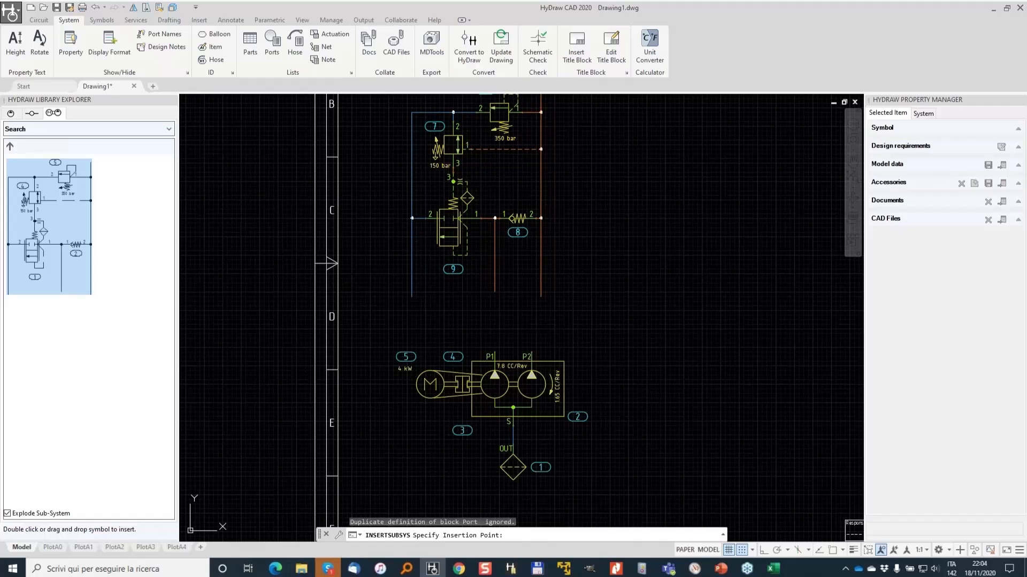
- Delete the short pressure line hanging below the sub-system's valve junction
{"action": "middle_click_drag", "start_coordinate": [512, 252], "coordinate": [549, 355]}
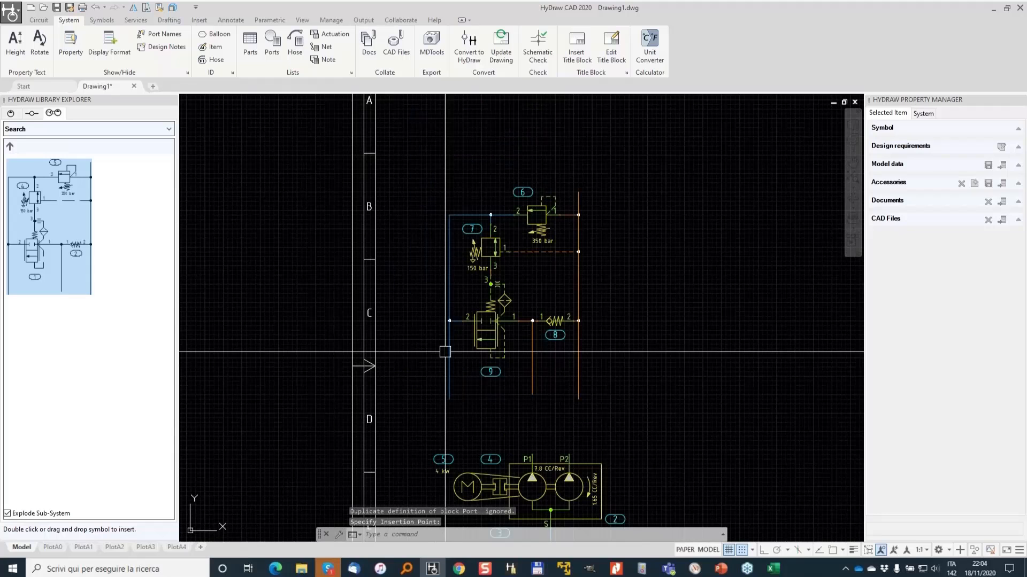
{"action": "middle_click_drag", "start_coordinate": [539, 479], "coordinate": [558, 357]}
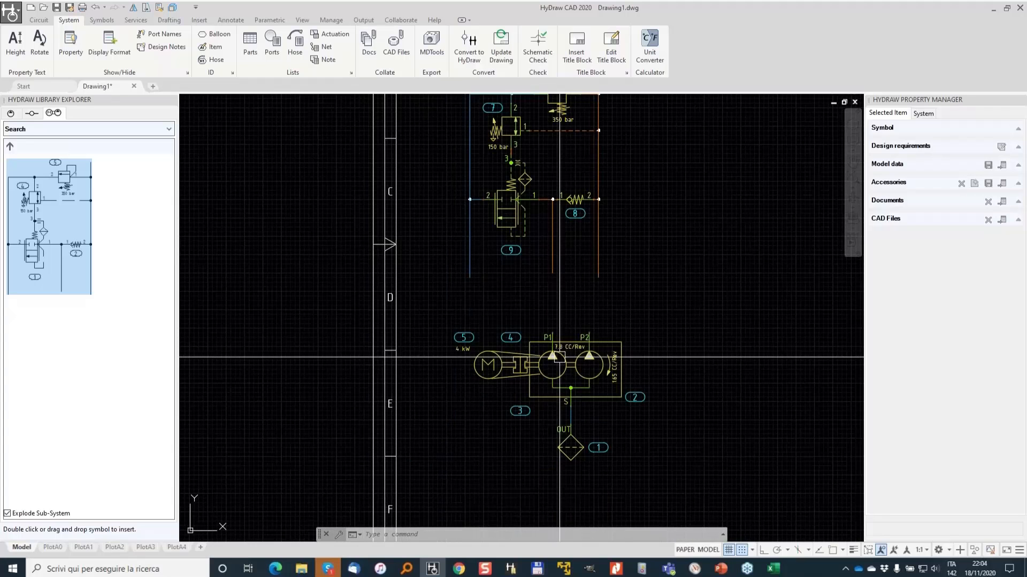
{"action": "middle_click_drag", "start_coordinate": [591, 115], "coordinate": [560, 248]}
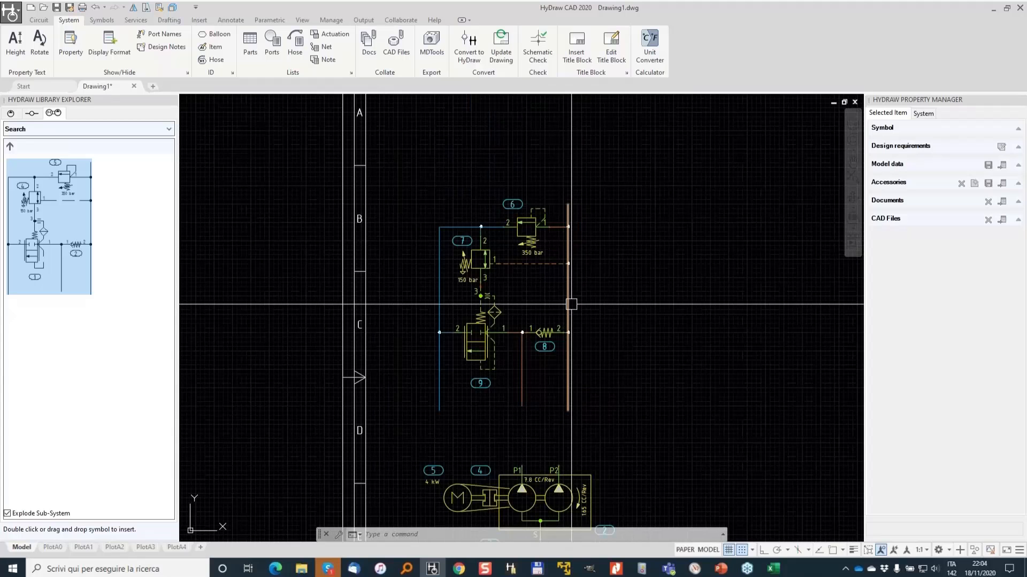
{"action": "middle_click_drag", "start_coordinate": [606, 311], "coordinate": [631, 223]}
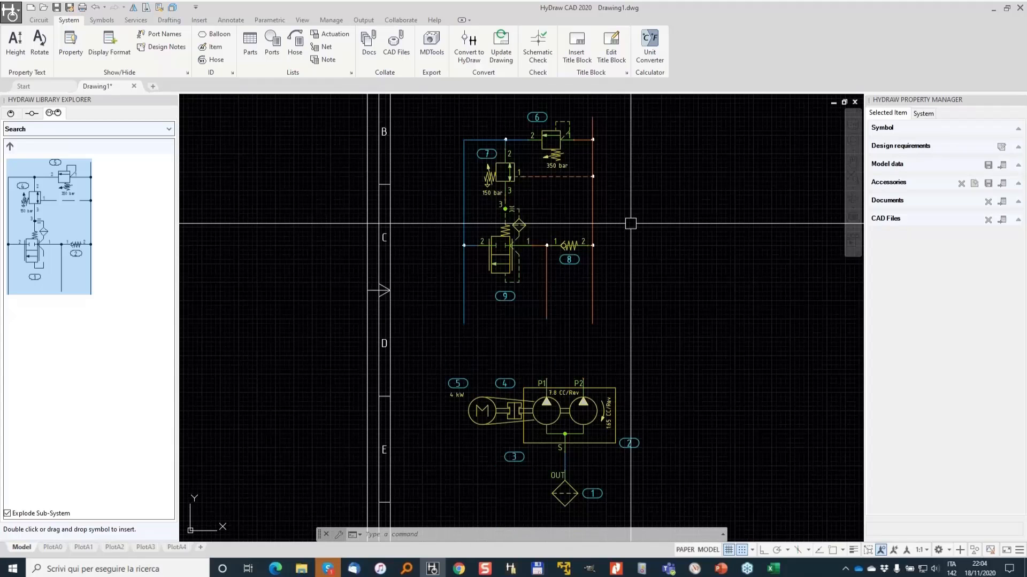
{"action": "left_click", "coordinate": [547, 296]}
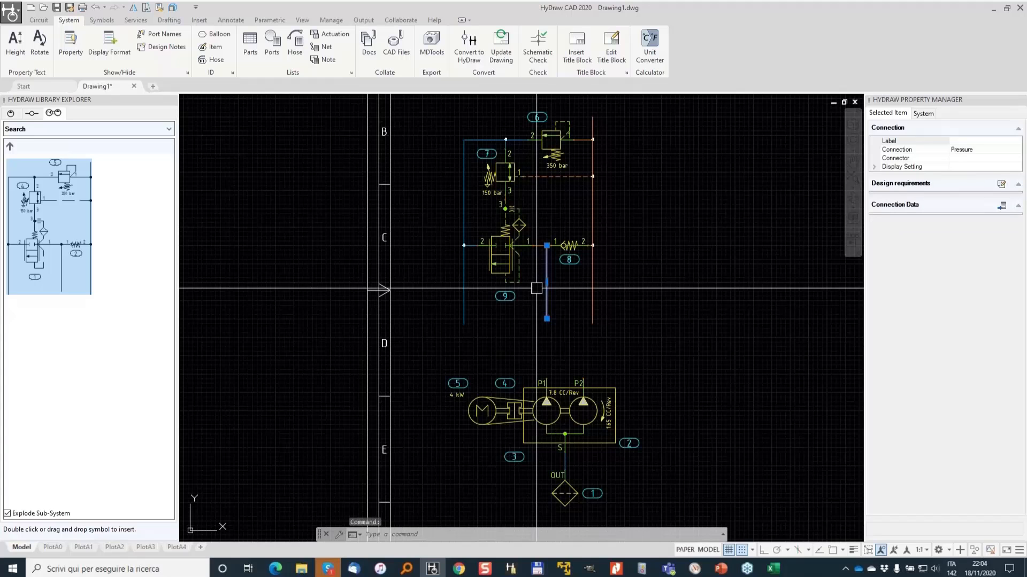
{"action": "key", "text": "Delete"}
- Draw a pressure line from pump port P1 up to the sub-system's valve junction
{"action": "left_click", "coordinate": [39, 21]}
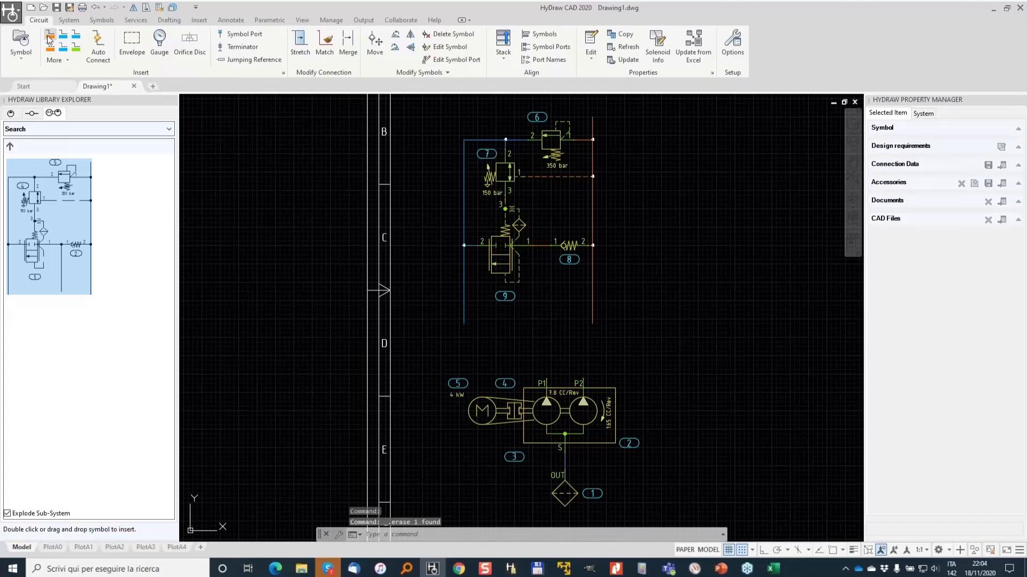
{"action": "left_click", "coordinate": [49, 37]}
{"action": "left_click", "coordinate": [546, 378]}
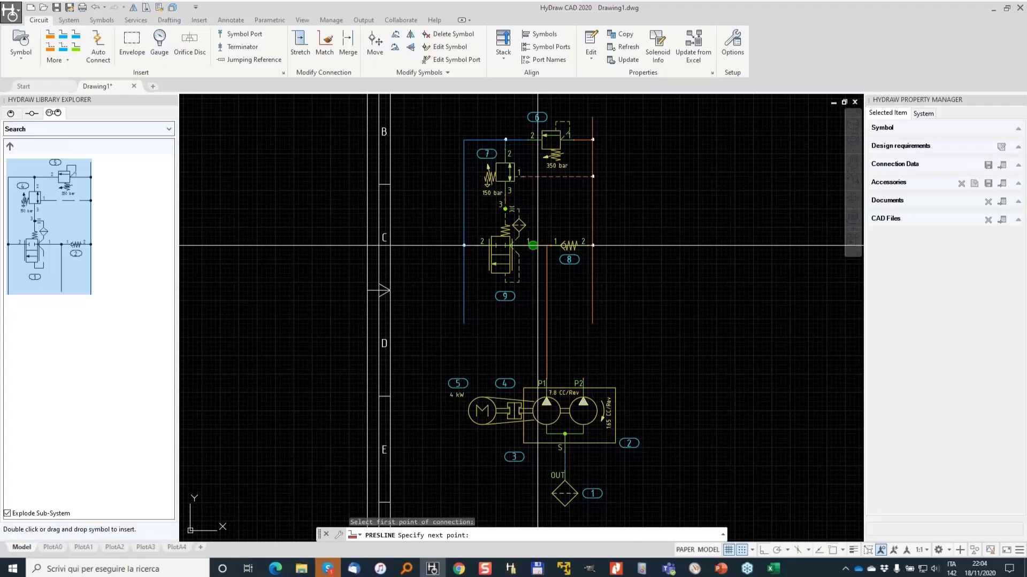
{"action": "left_click", "coordinate": [538, 245]}
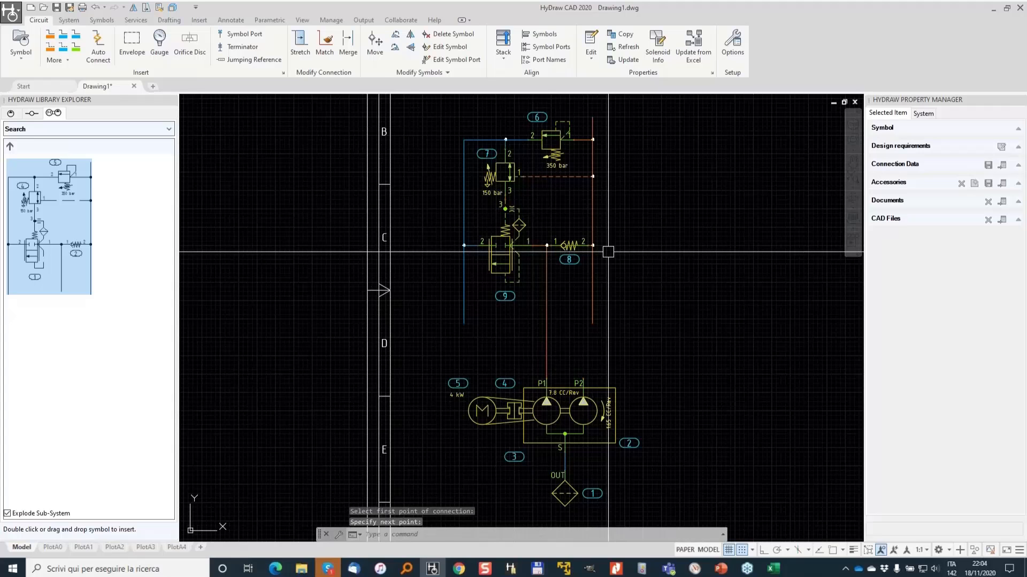
- Draw a pressure line from the sub-system's right-hand line down to pump port P2
{"action": "left_click", "coordinate": [50, 38]}
{"action": "scroll", "coordinate": [595, 335], "scroll_direction": "up", "scroll_amount": 2}
{"action": "left_click", "coordinate": [591, 315]}
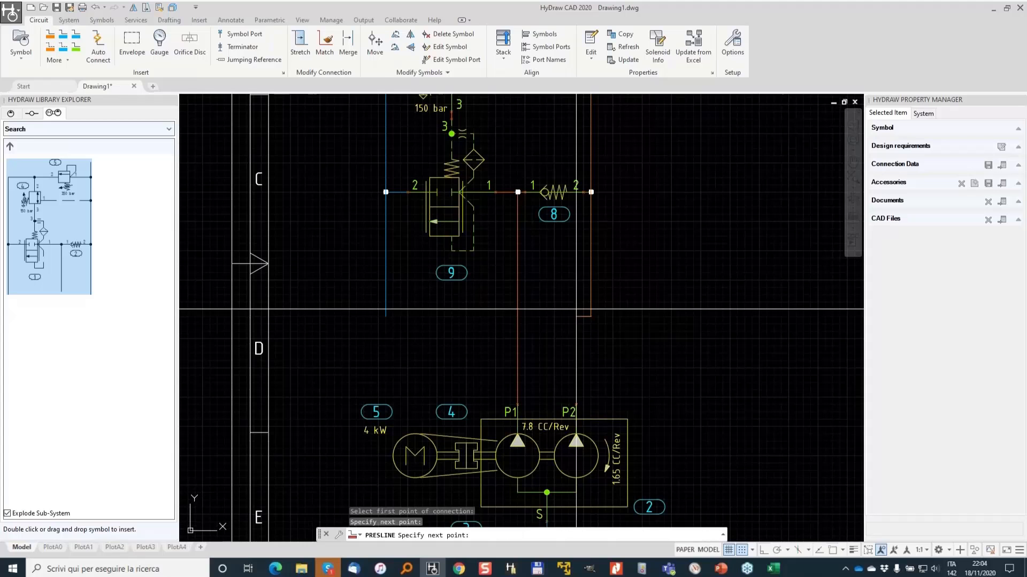
{"action": "left_click", "coordinate": [576, 405]}
{"action": "scroll", "coordinate": [646, 297], "scroll_direction": "down", "scroll_amount": 2}
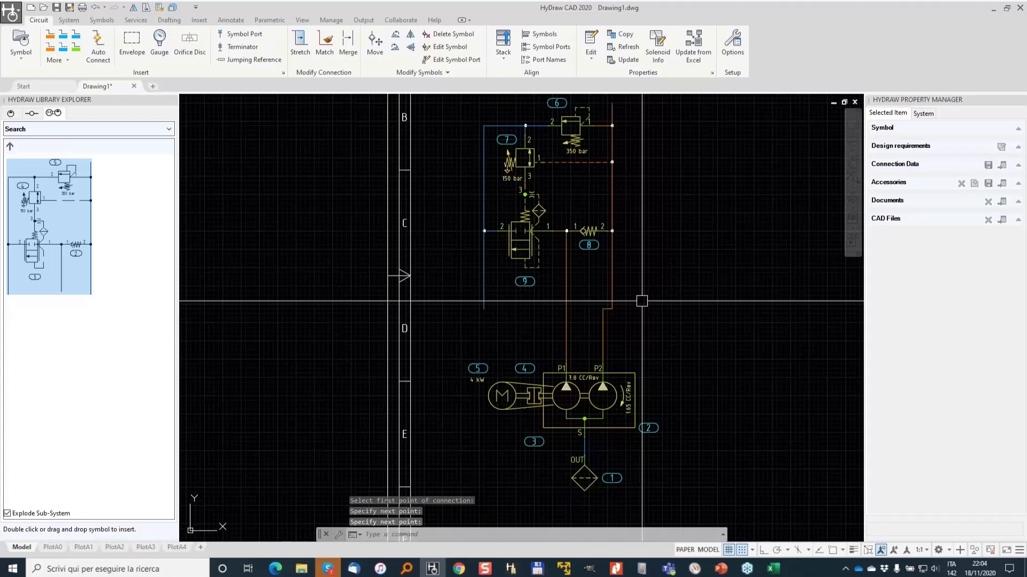
{"action": "left_click", "coordinate": [612, 262]}
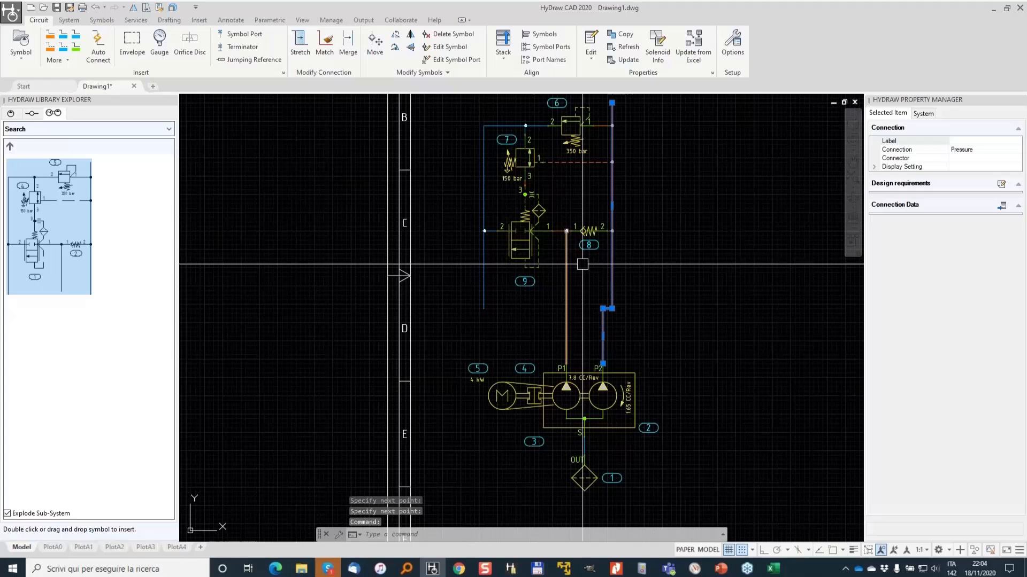
{"action": "key", "text": "Escape"}
{"action": "key", "text": "Escape"}
- Stretch the lower end of the reservoir line down past the pump
{"action": "middle_click_drag", "start_coordinate": [693, 104], "coordinate": [659, 257]}
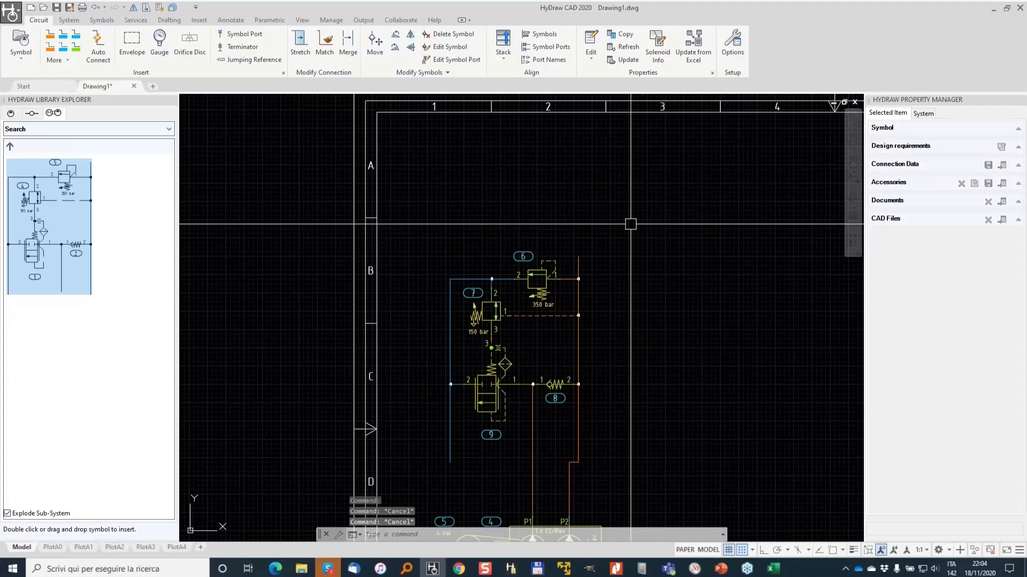
{"action": "middle_click_drag", "start_coordinate": [675, 473], "coordinate": [709, 357]}
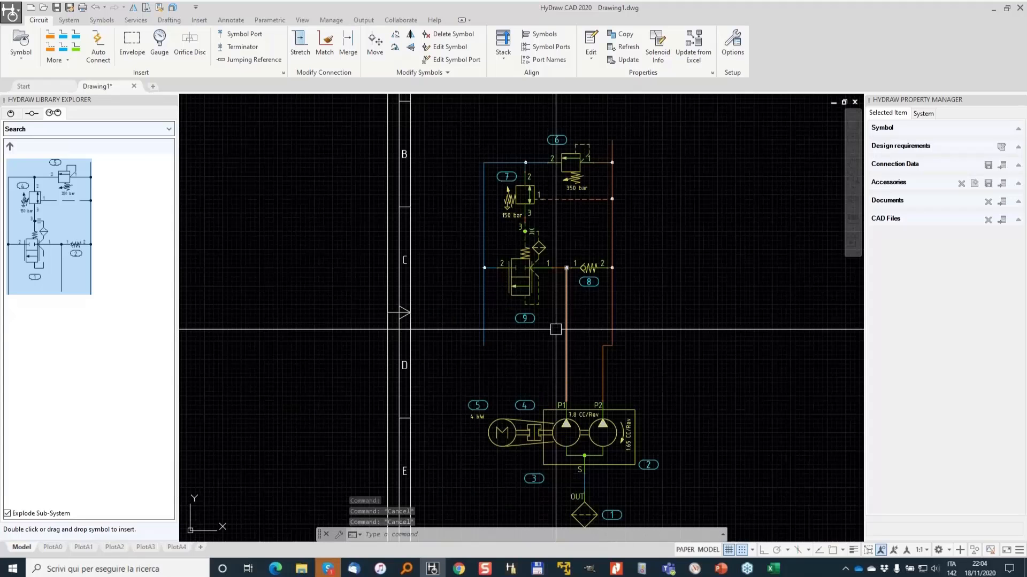
{"action": "left_click", "coordinate": [484, 345]}
{"action": "left_click", "coordinate": [484, 346]}
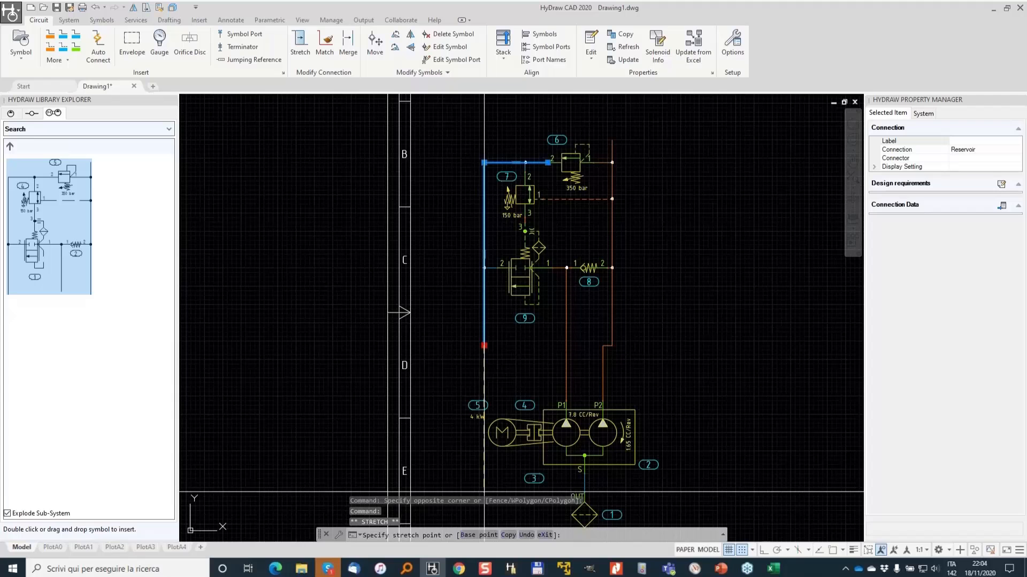
{"action": "left_click", "coordinate": [484, 491]}
- Stretch the upper end of the right pressure line straight upward with ortho mode on
{"action": "middle_click_drag", "start_coordinate": [636, 157], "coordinate": [602, 259]}
{"action": "left_click", "coordinate": [577, 241]}
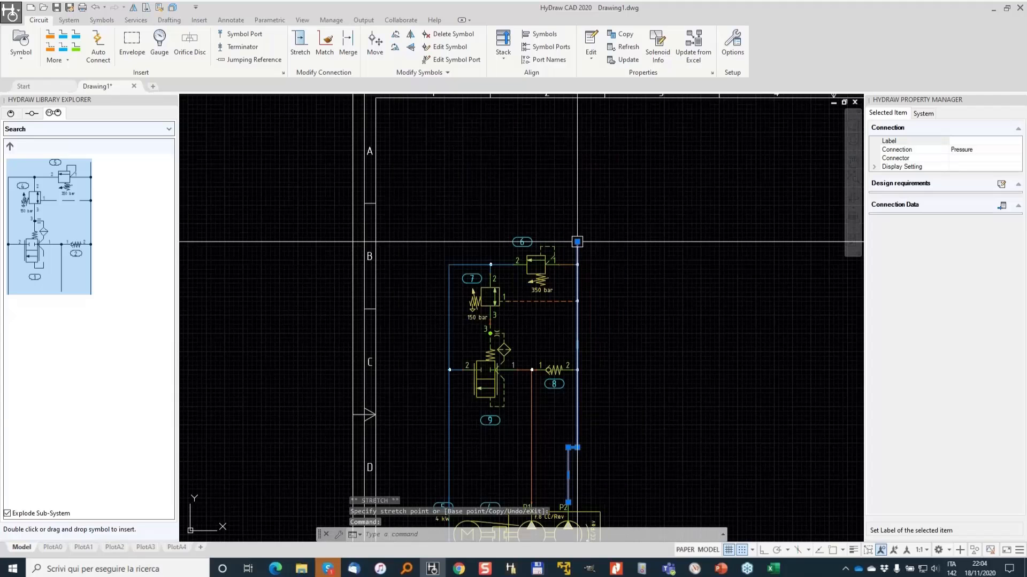
{"action": "left_click", "coordinate": [577, 242]}
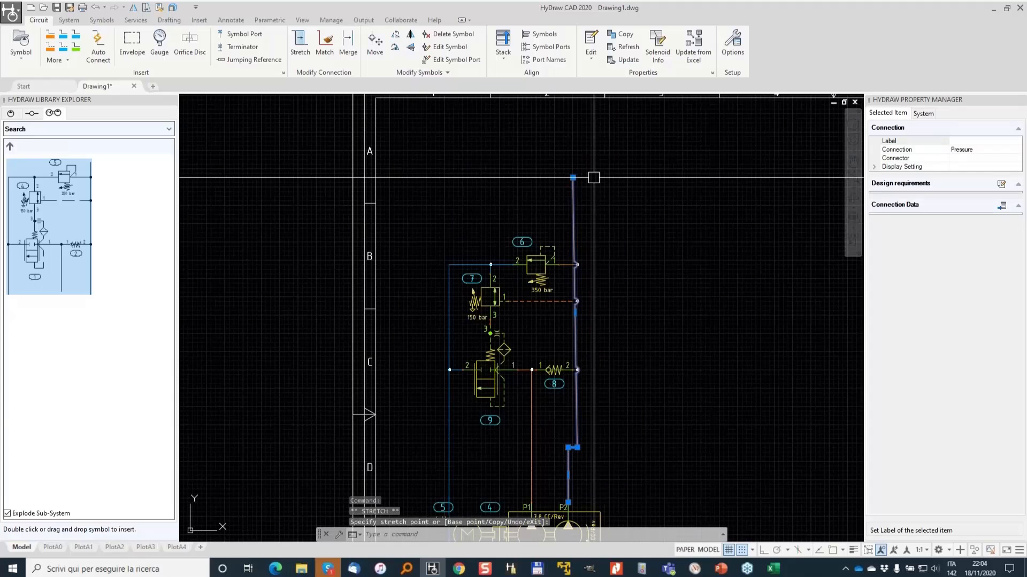
{"action": "key", "text": "ctrl+z"}
{"action": "left_click", "coordinate": [580, 191]}
{"action": "left_click", "coordinate": [577, 243]}
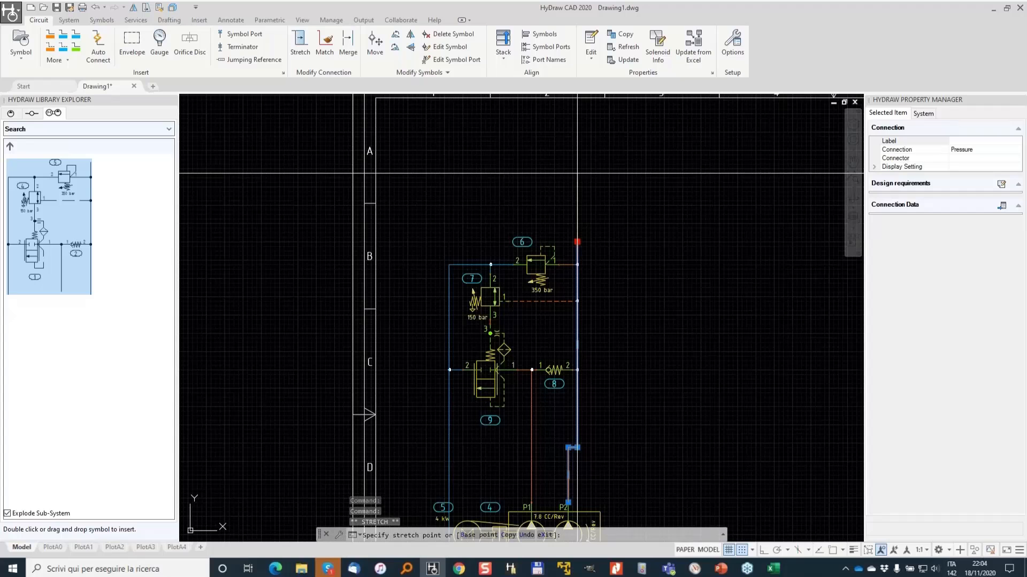
{"action": "key", "text": "F8"}
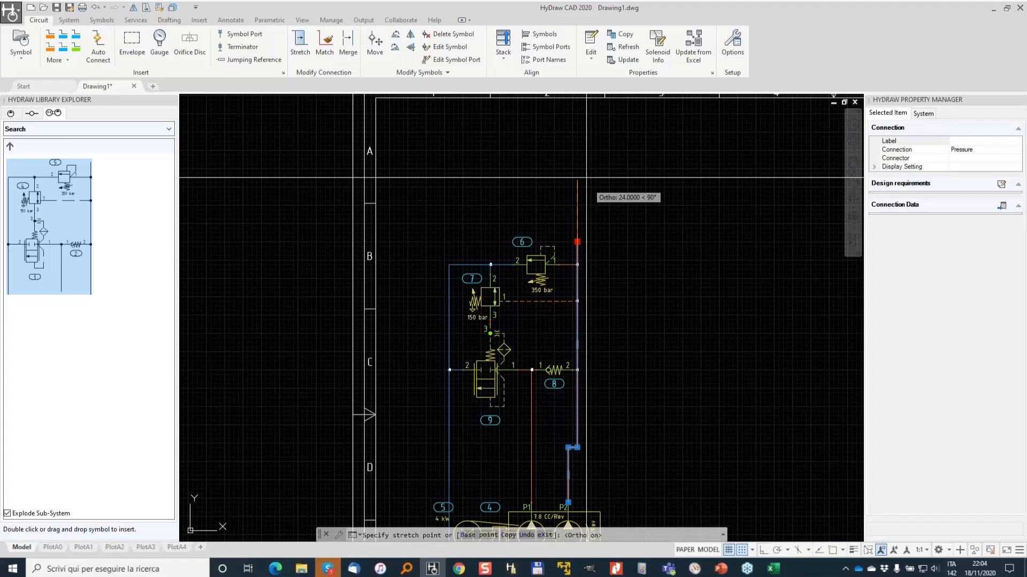
{"action": "left_click", "coordinate": [586, 155]}
{"action": "key", "text": "Escape"}
- Draw a manifold envelope around the whole valve sub-system
{"action": "middle_click_drag", "start_coordinate": [640, 299], "coordinate": [652, 241]}
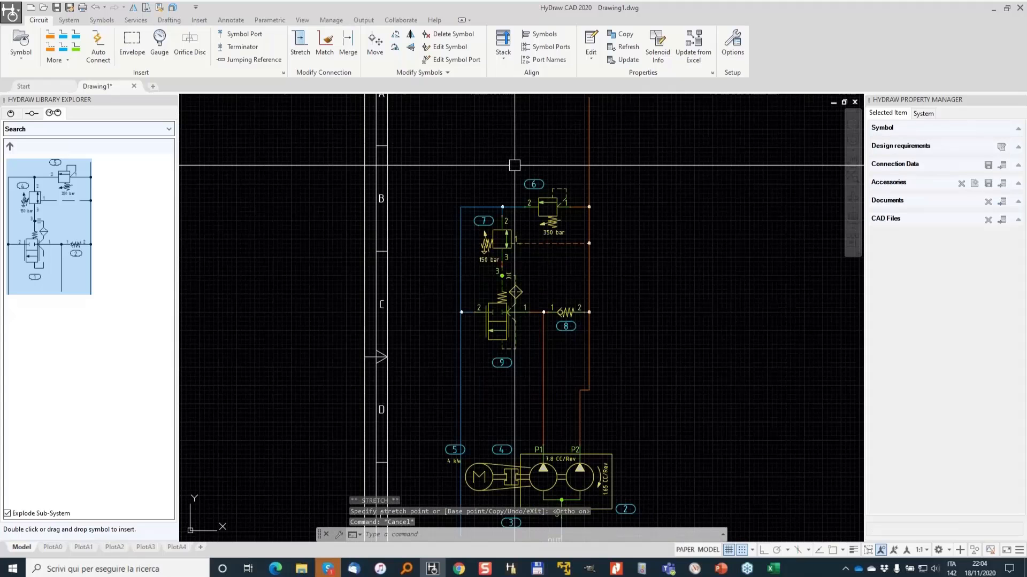
{"action": "left_click", "coordinate": [131, 42]}
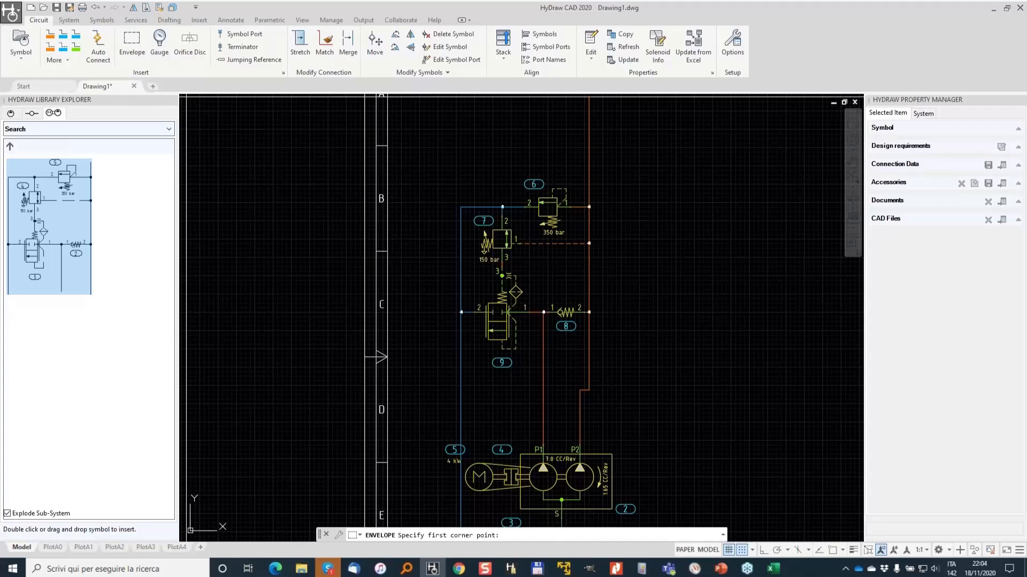
{"action": "left_click", "coordinate": [424, 152]}
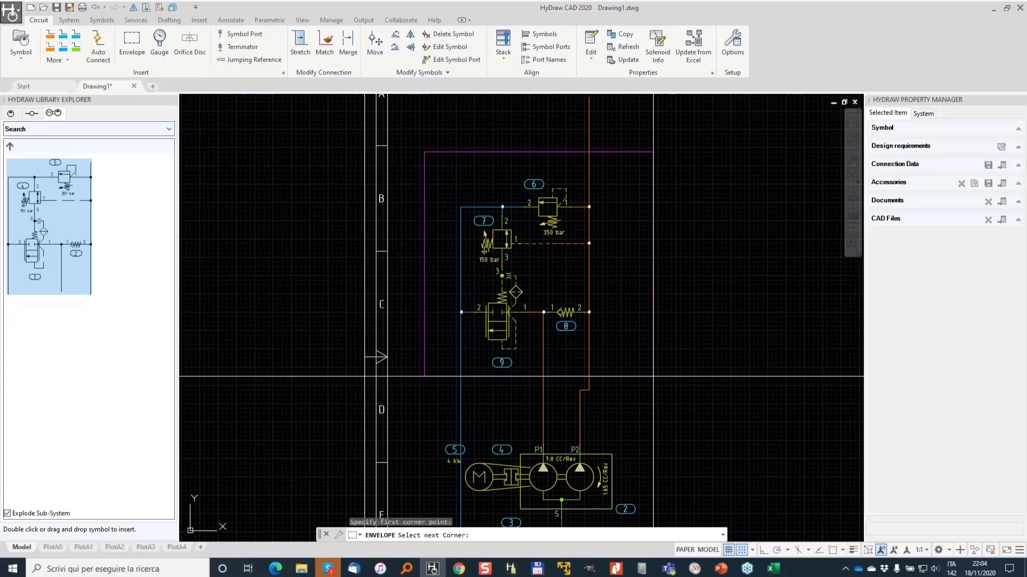
{"action": "left_click", "coordinate": [653, 376]}
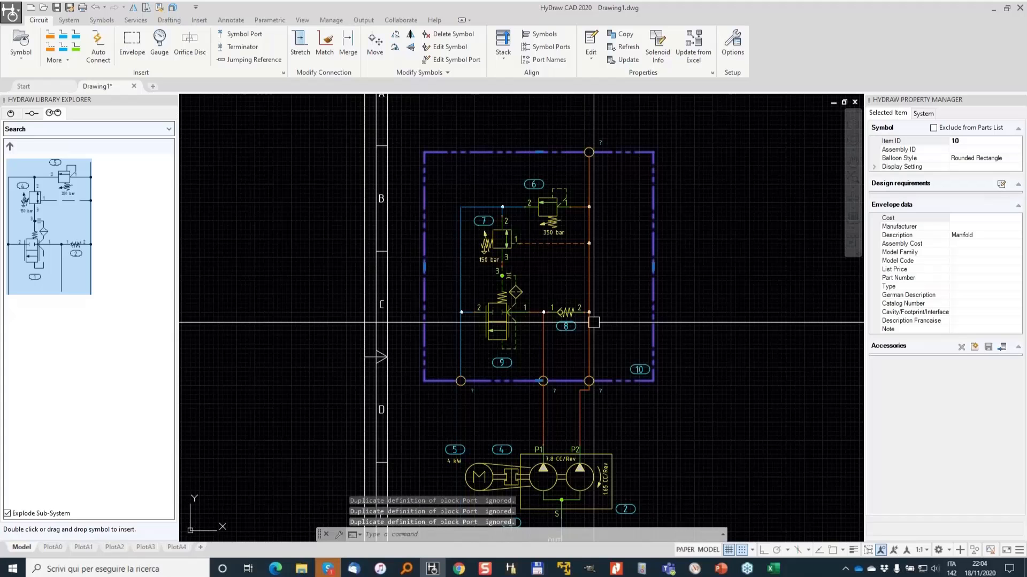
- Name the envelope's left boundary port T
{"action": "scroll", "coordinate": [470, 406], "scroll_direction": "up", "scroll_amount": 4}
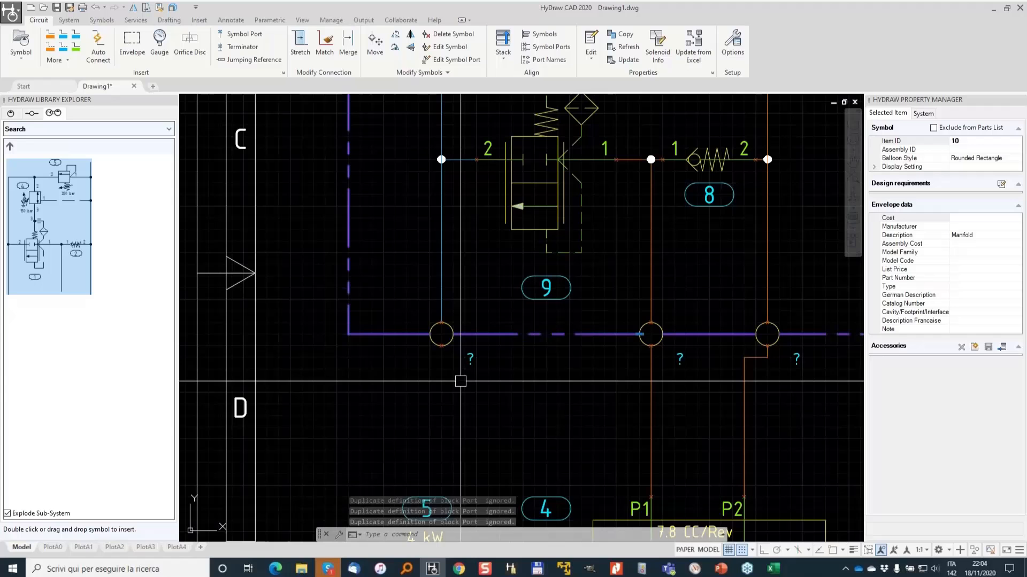
{"action": "left_click", "coordinate": [441, 334]}
{"action": "left_click", "coordinate": [962, 141]}
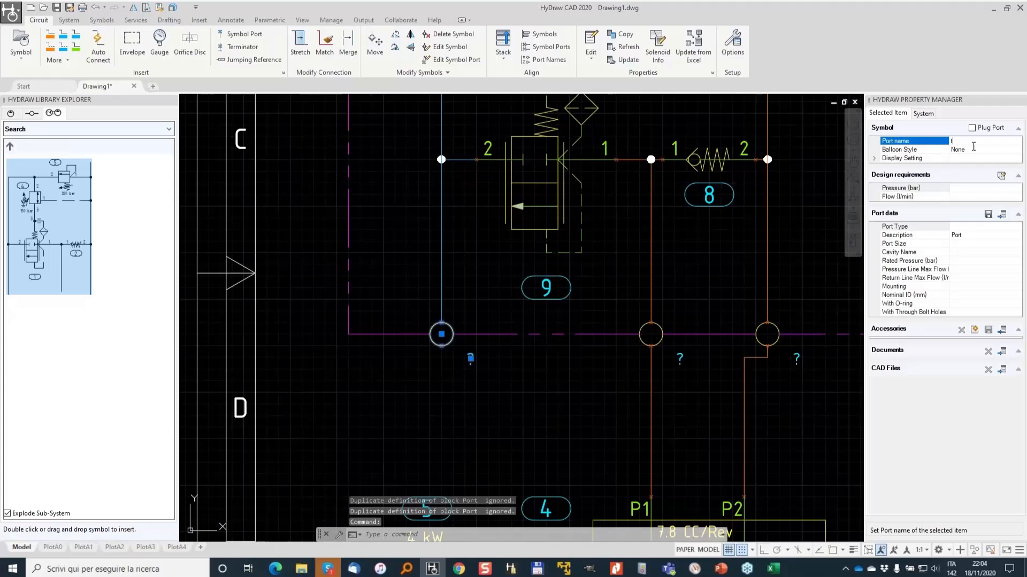
{"action": "type", "text": "T"}
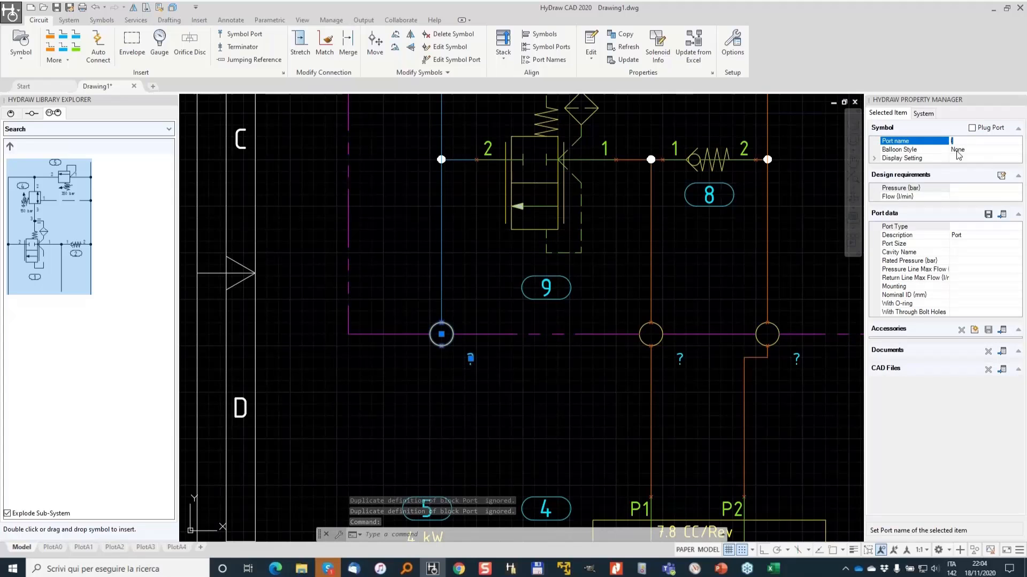
{"action": "scroll", "coordinate": [547, 255], "scroll_direction": "down", "scroll_amount": 2}
{"action": "middle_click_drag", "start_coordinate": [616, 215], "coordinate": [589, 342]}
{"action": "middle_click_drag", "start_coordinate": [605, 447], "coordinate": [616, 295]}
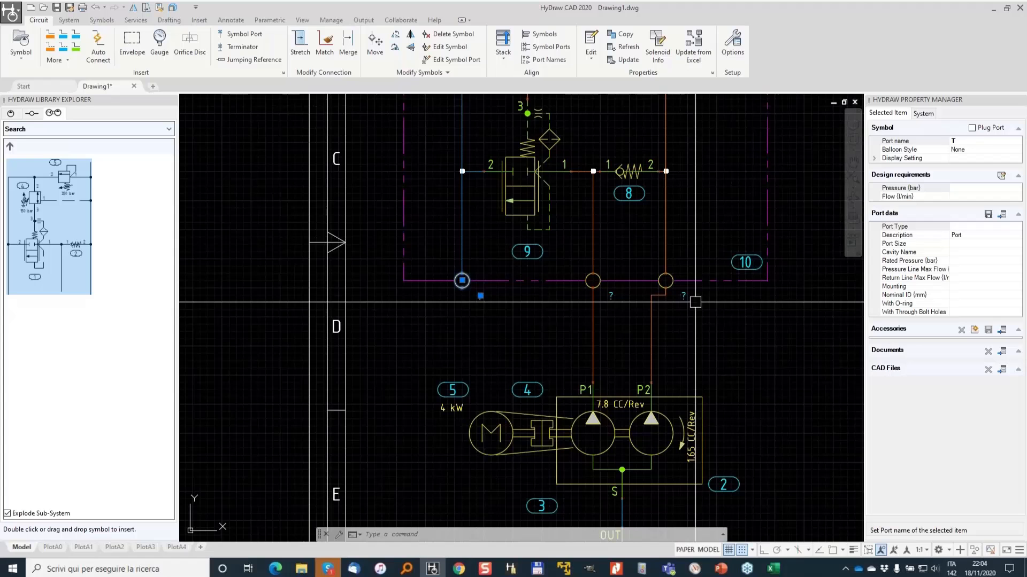
{"action": "middle_click_drag", "start_coordinate": [688, 264], "coordinate": [629, 333]}
- Set port T's flow to 25 l/min and configure it as a BSP G 3/8 pressure line port
{"action": "left_click", "coordinate": [985, 197]}
{"action": "type", "text": "25"}
{"action": "left_click_drag", "start_coordinate": [964, 197], "coordinate": [951, 197]}
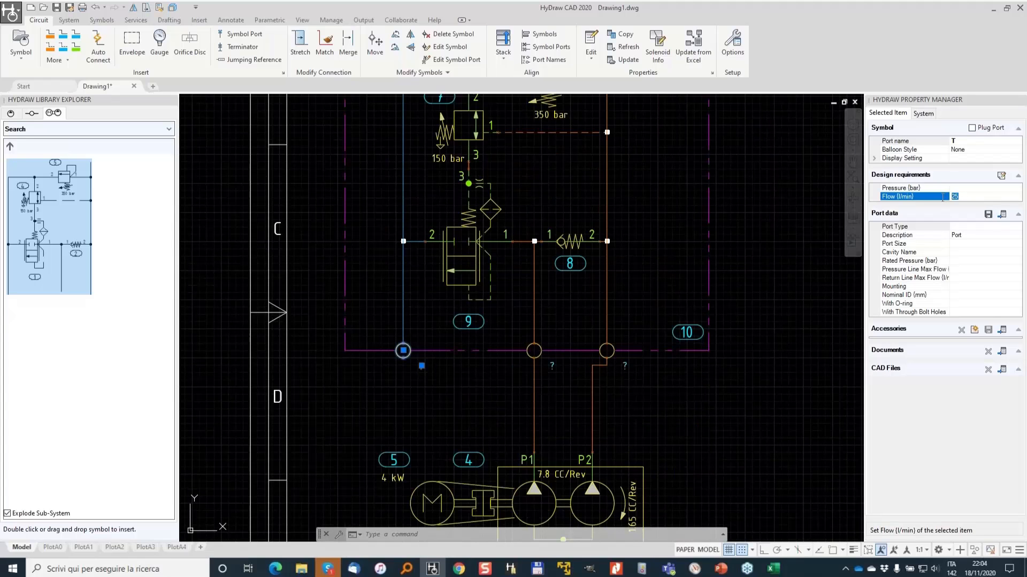
{"action": "left_click", "coordinate": [1003, 215]}
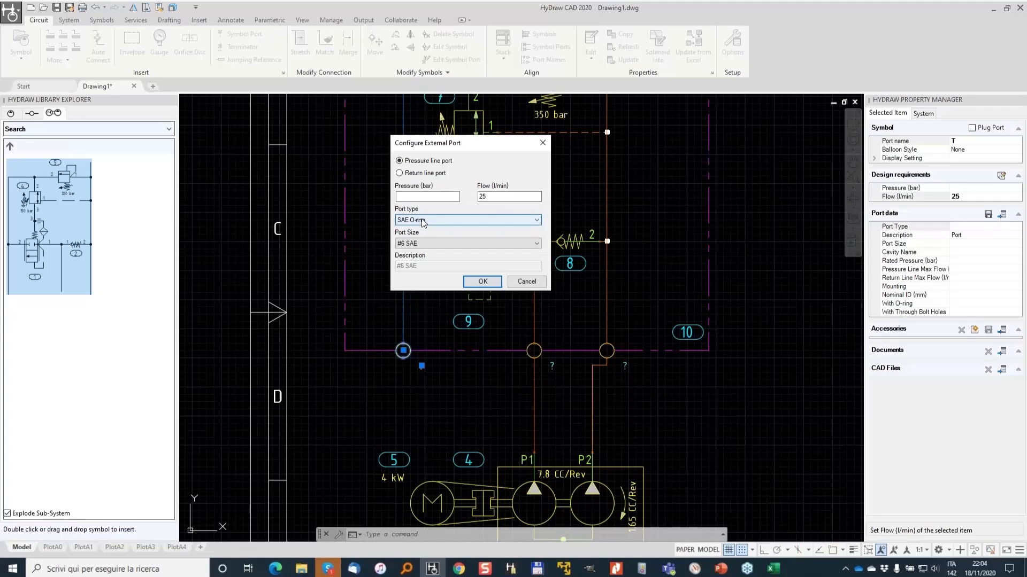
{"action": "left_click", "coordinate": [467, 223]}
{"action": "left_click", "coordinate": [475, 229]}
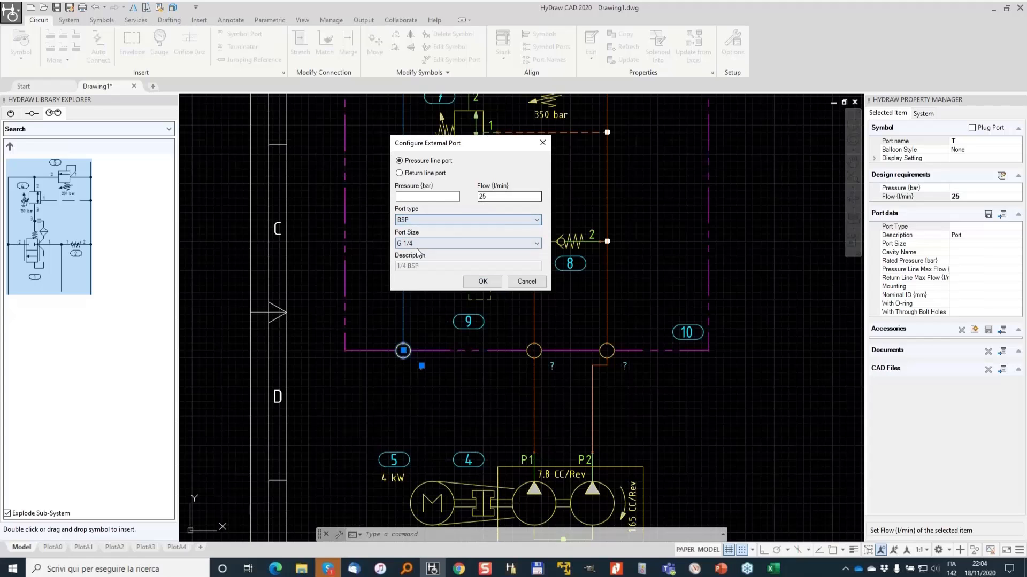
{"action": "left_click", "coordinate": [435, 241]}
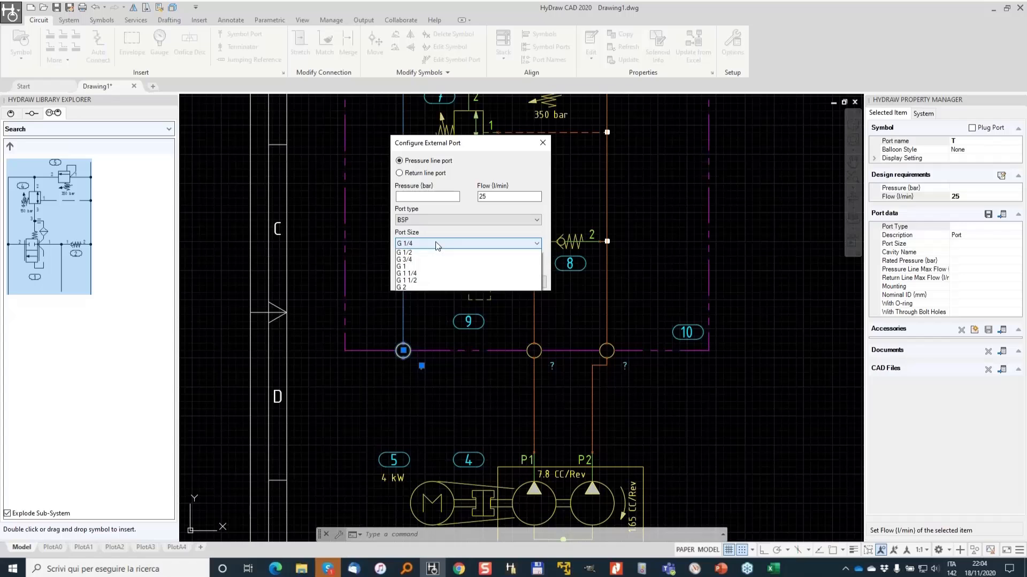
{"action": "left_click", "coordinate": [481, 272]}
{"action": "left_click", "coordinate": [482, 281]}
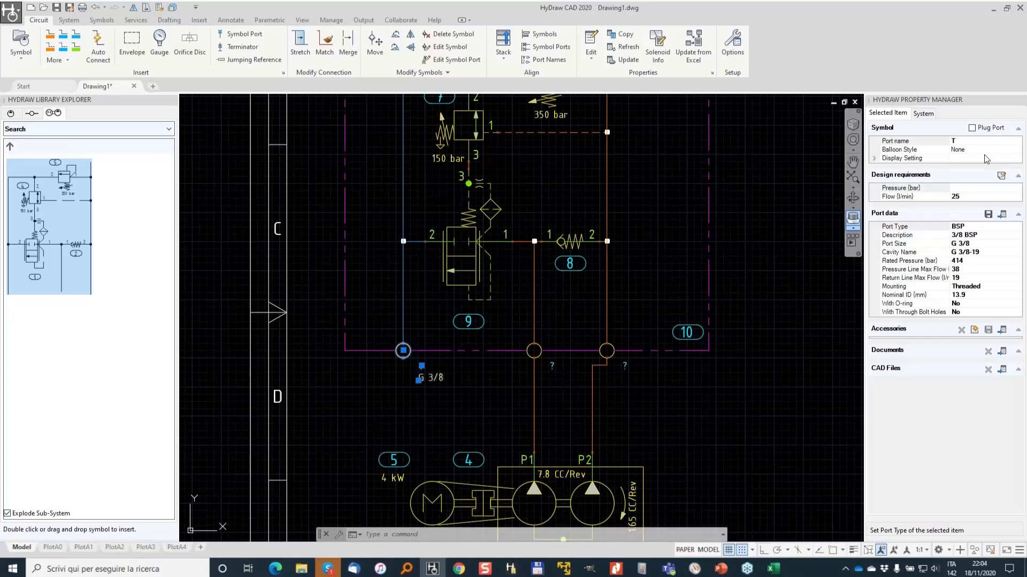
- Name the envelope's middle port P1 and configure it as a BSP G 3/8 port
{"action": "scroll", "coordinate": [381, 358], "scroll_direction": "up", "scroll_amount": 2}
{"action": "key", "text": "Escape"}
{"action": "scroll", "coordinate": [484, 320], "scroll_direction": "down", "scroll_amount": 2}
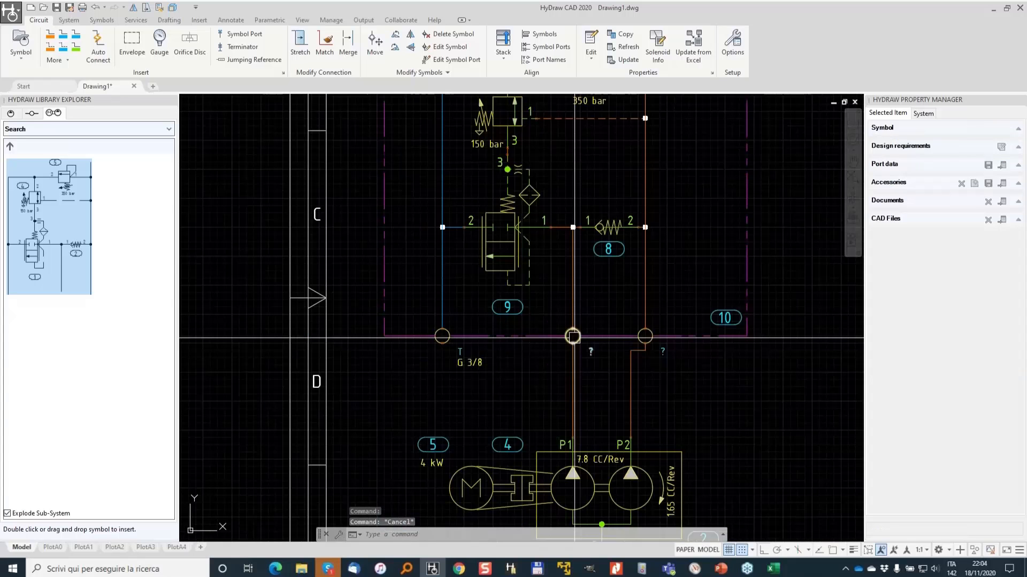
{"action": "double_click", "coordinate": [975, 140]}
{"action": "type", "text": "P1"}
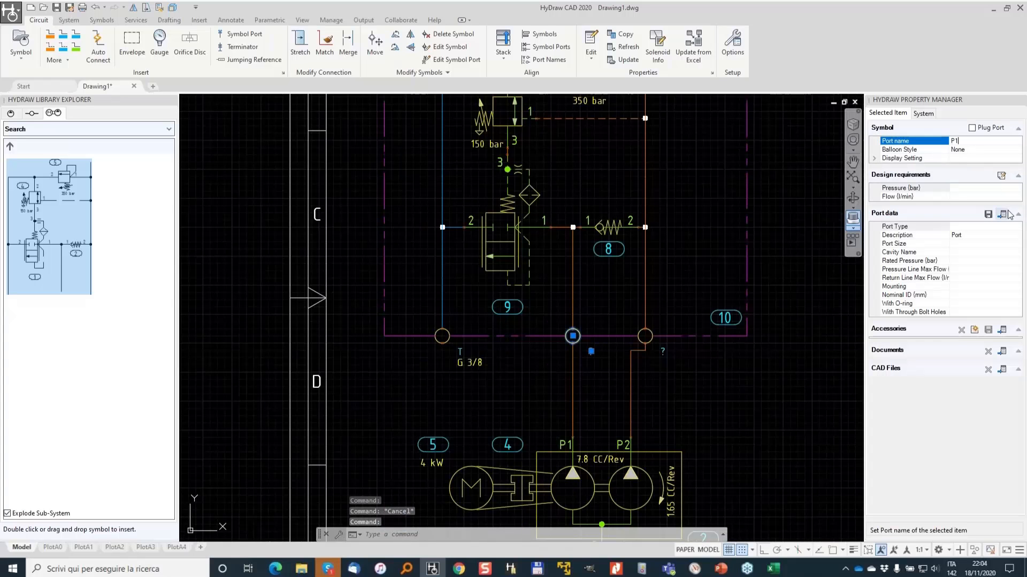
{"action": "left_click", "coordinate": [1001, 215]}
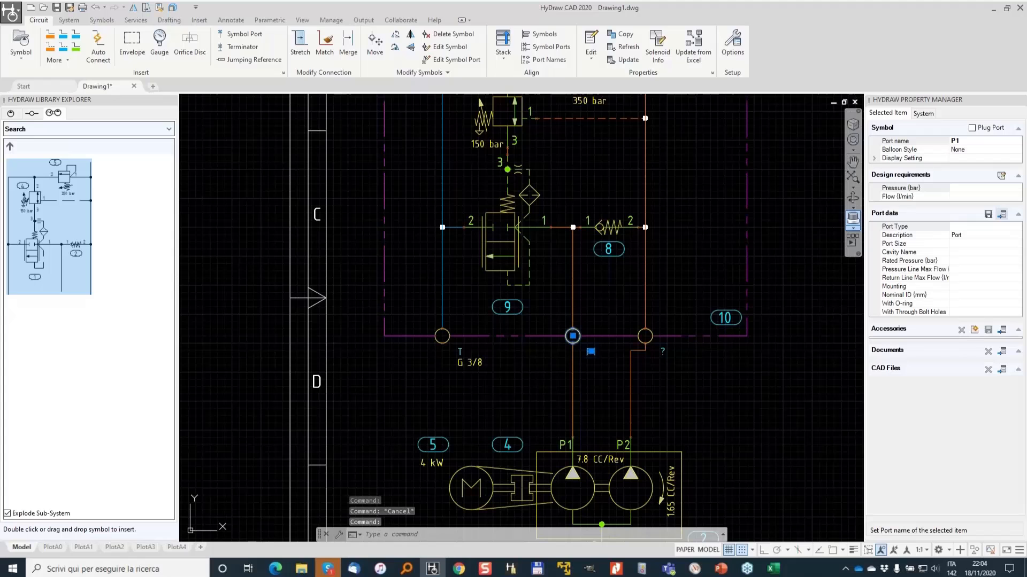
{"action": "left_click", "coordinate": [494, 244]}
{"action": "left_click", "coordinate": [428, 276]}
{"action": "left_click", "coordinate": [432, 243]}
{"action": "left_click", "coordinate": [428, 264]}
{"action": "left_click", "coordinate": [496, 281]}
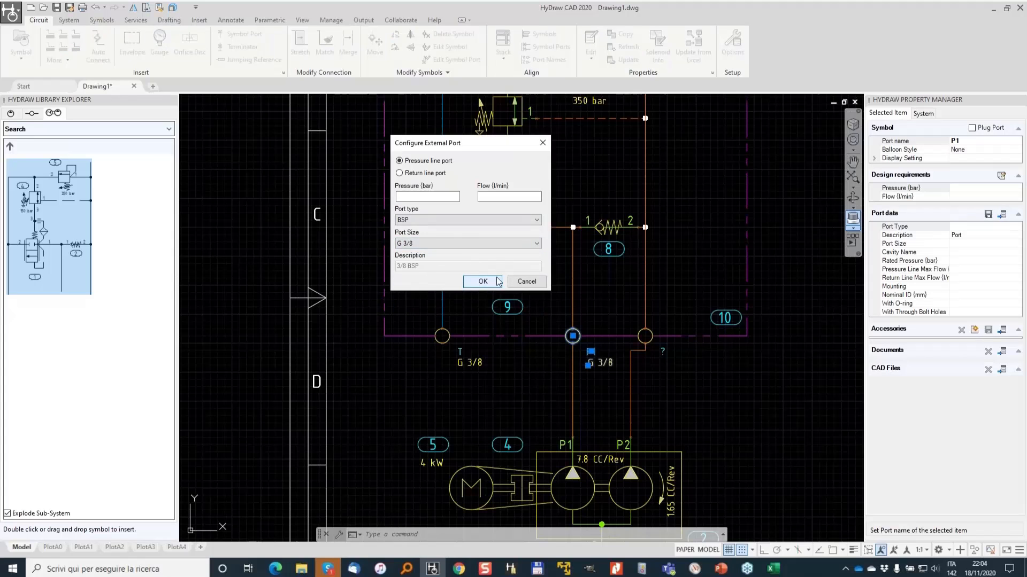
- Name the envelope's right port HP and configure it as a BSP G 1/4 port
{"action": "left_click", "coordinate": [644, 335]}
{"action": "left_click", "coordinate": [984, 141]}
{"action": "type", "text": "HP"}
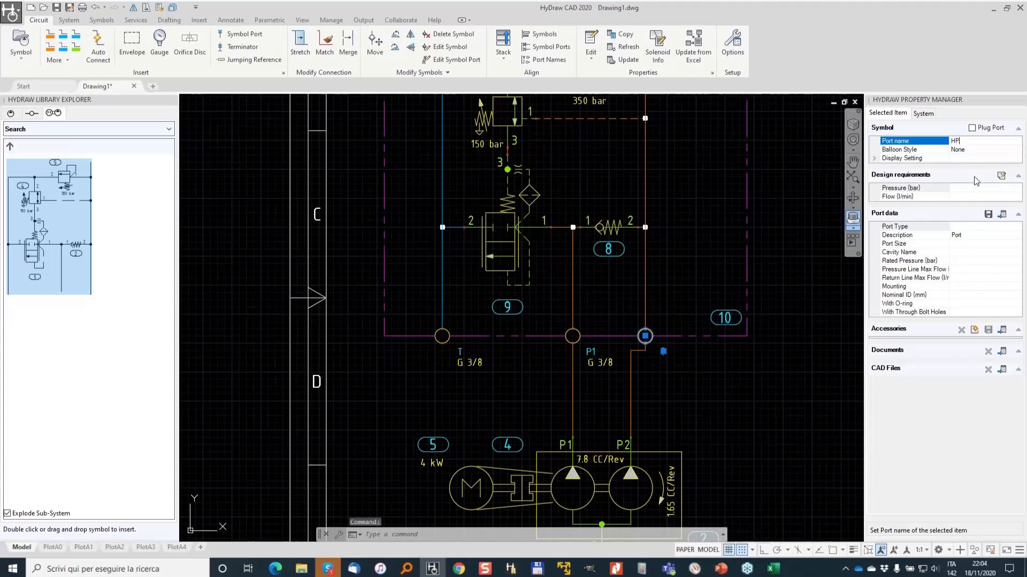
{"action": "left_click", "coordinate": [1002, 214]}
{"action": "left_click", "coordinate": [536, 243]}
{"action": "left_click", "coordinate": [470, 256]}
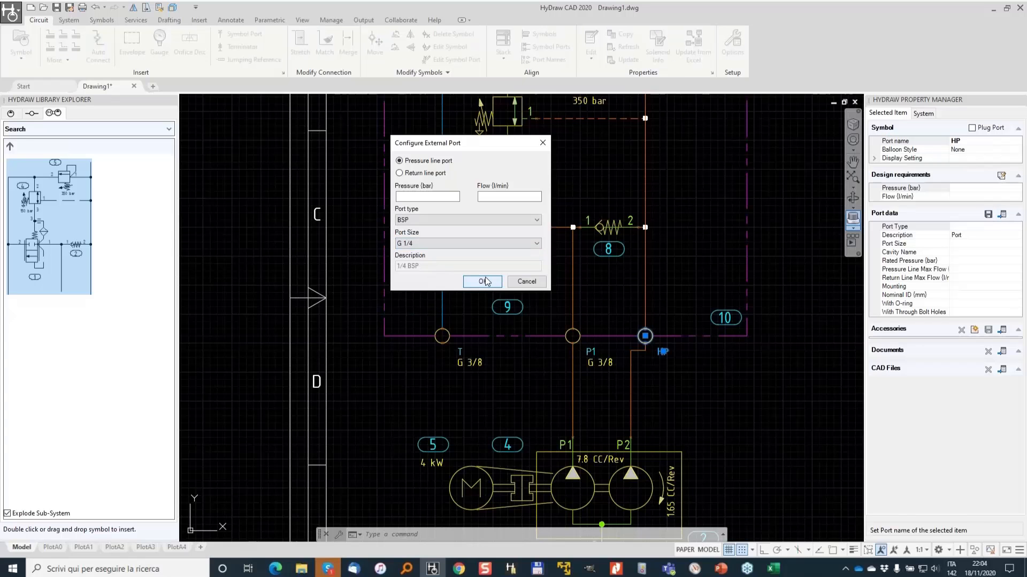
{"action": "left_click", "coordinate": [482, 282]}
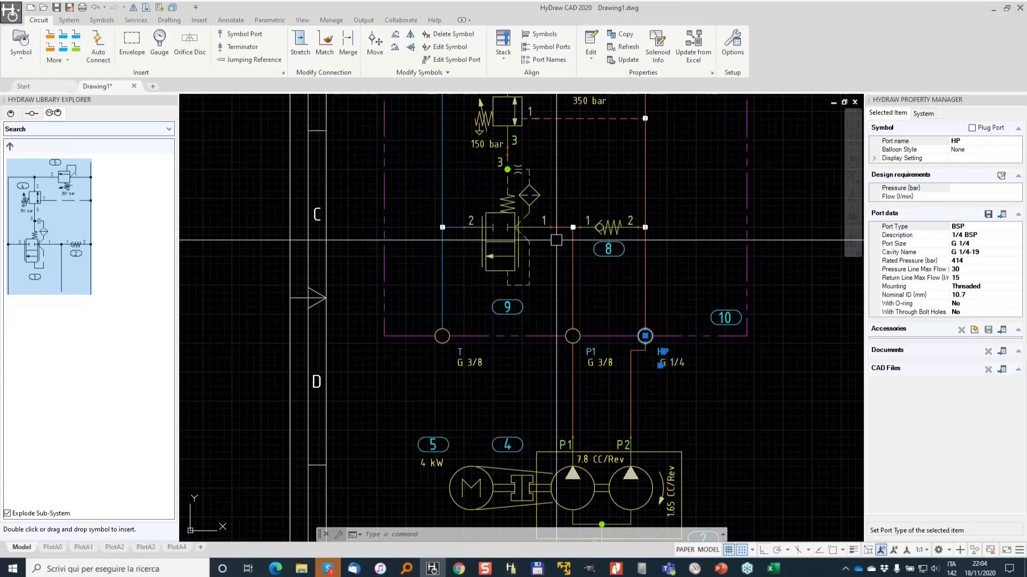
- Draw a reservoir line from port T down and past the left side of the motor
{"action": "key", "text": "Escape"}
{"action": "scroll", "coordinate": [571, 250], "scroll_direction": "down", "scroll_amount": 2}
{"action": "middle_click_drag", "start_coordinate": [516, 194], "coordinate": [521, 173]}
{"action": "left_click", "coordinate": [70, 37]}
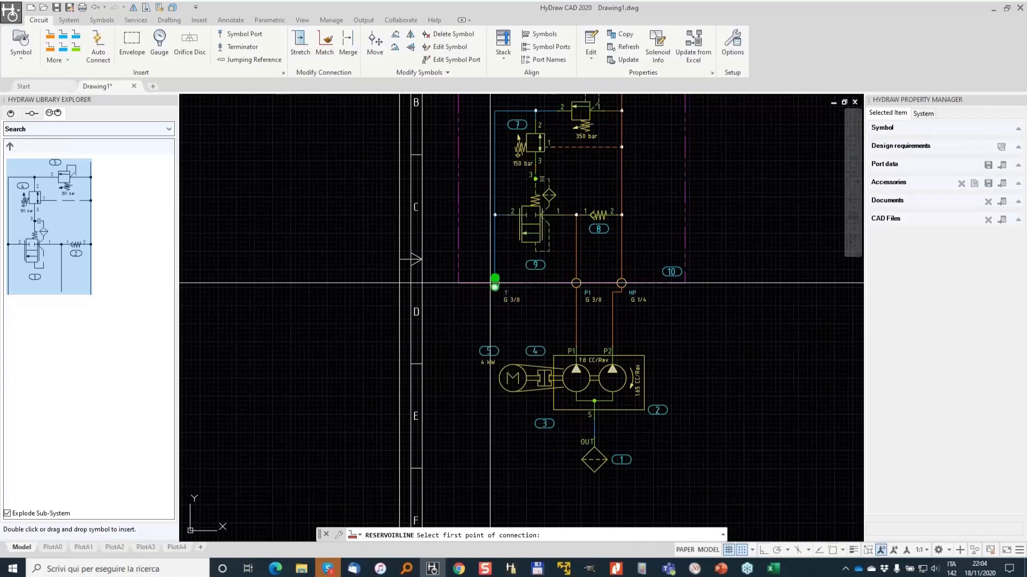
{"action": "left_click", "coordinate": [495, 285]}
{"action": "left_click", "coordinate": [494, 324]}
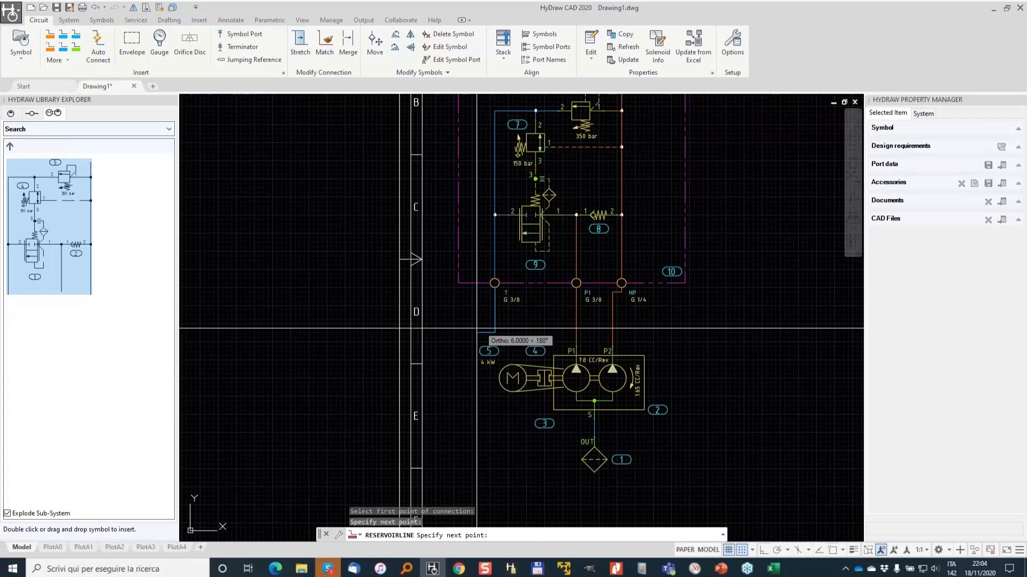
{"action": "left_click", "coordinate": [477, 329]}
{"action": "left_click", "coordinate": [477, 482]}
{"action": "key", "text": "Return"}
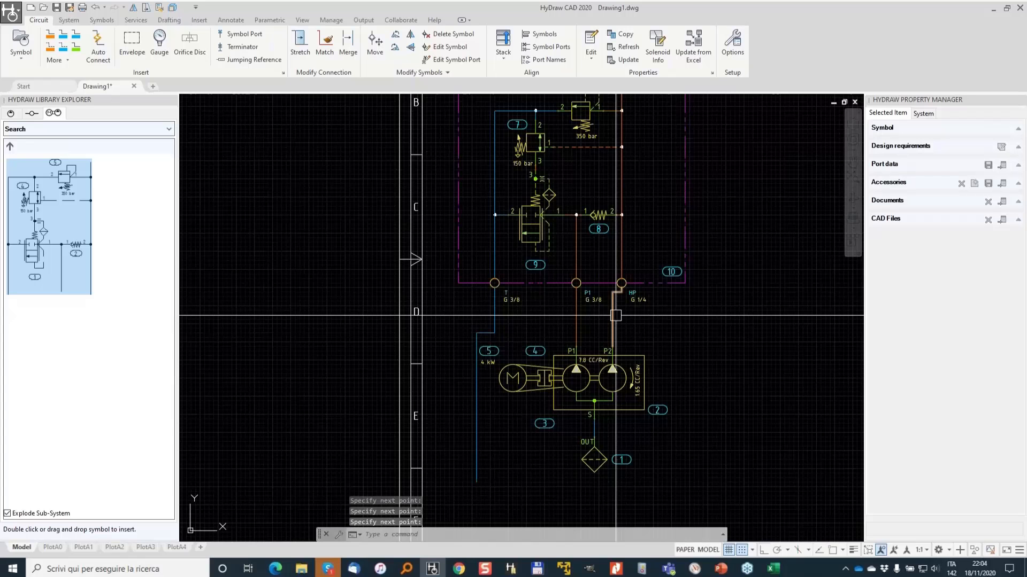
- Draw an open-topped tank outline around the pump, motor and strainer with lines
{"action": "scroll", "coordinate": [507, 313], "scroll_direction": "down", "scroll_amount": 2}
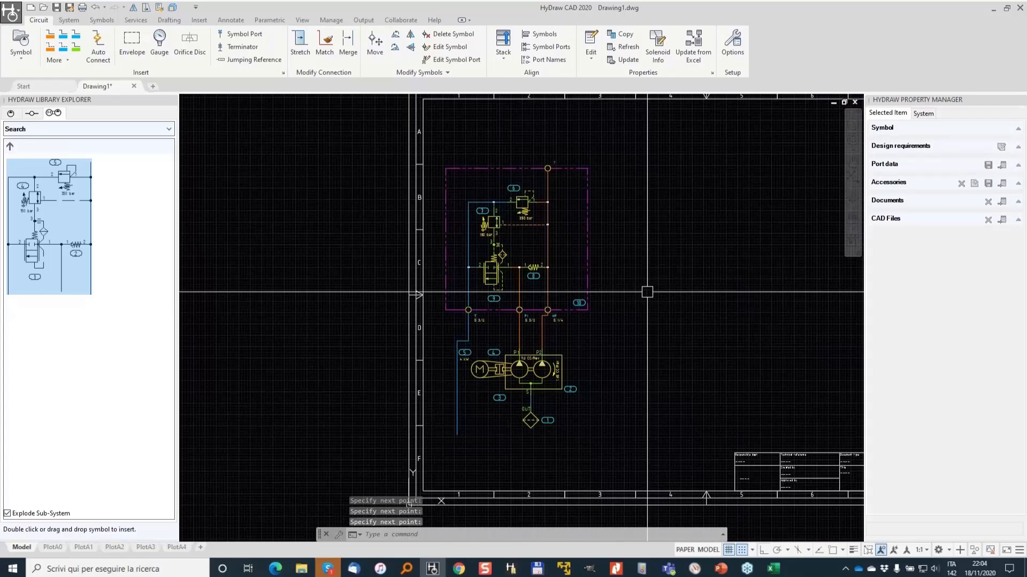
{"action": "scroll", "coordinate": [494, 346], "scroll_direction": "up", "scroll_amount": 2}
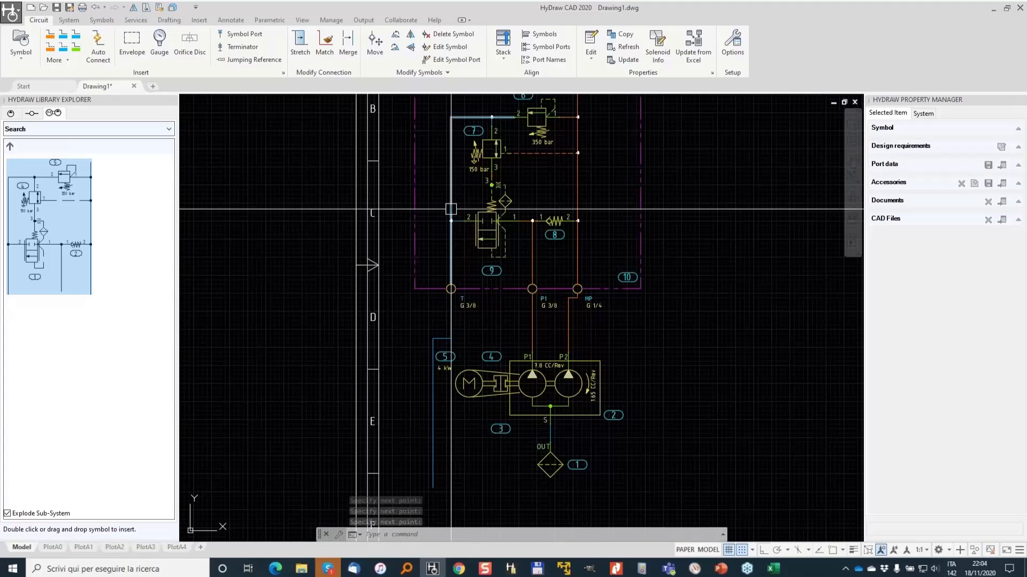
{"action": "left_click", "coordinate": [178, 22]}
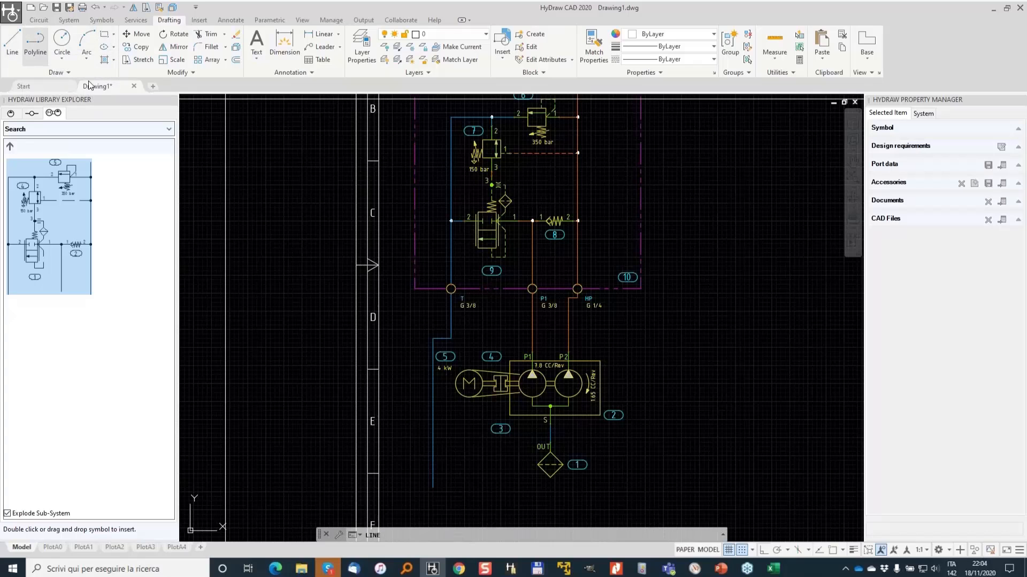
{"action": "left_click", "coordinate": [397, 347]}
{"action": "left_click", "coordinate": [410, 347]}
{"action": "middle_click_drag", "start_coordinate": [425, 443], "coordinate": [441, 334]}
{"action": "left_click", "coordinate": [436, 392]}
{"action": "left_click", "coordinate": [662, 388]}
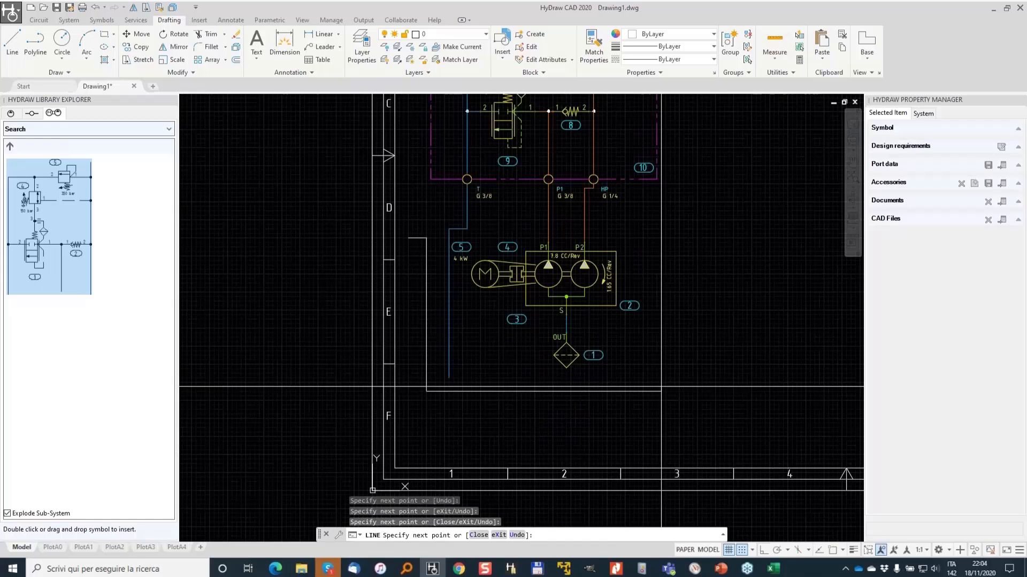
{"action": "left_click", "coordinate": [662, 238]}
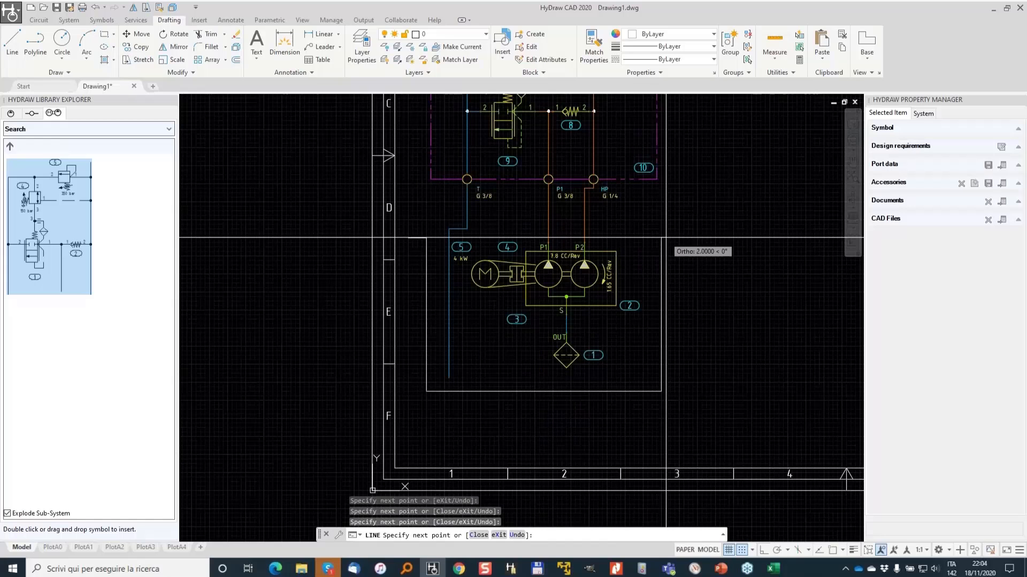
{"action": "left_click", "coordinate": [675, 237]}
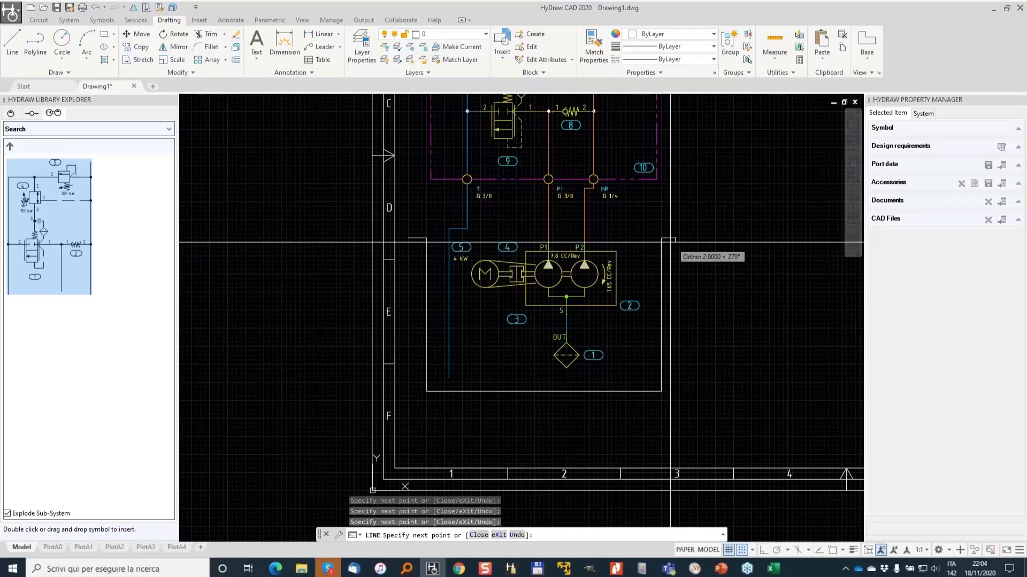
{"action": "key", "text": "Return"}
- Draw a horizontal line across the top of the tank outline
{"action": "scroll", "coordinate": [448, 230], "scroll_direction": "up", "scroll_amount": 2}
{"action": "key", "text": "Return"}
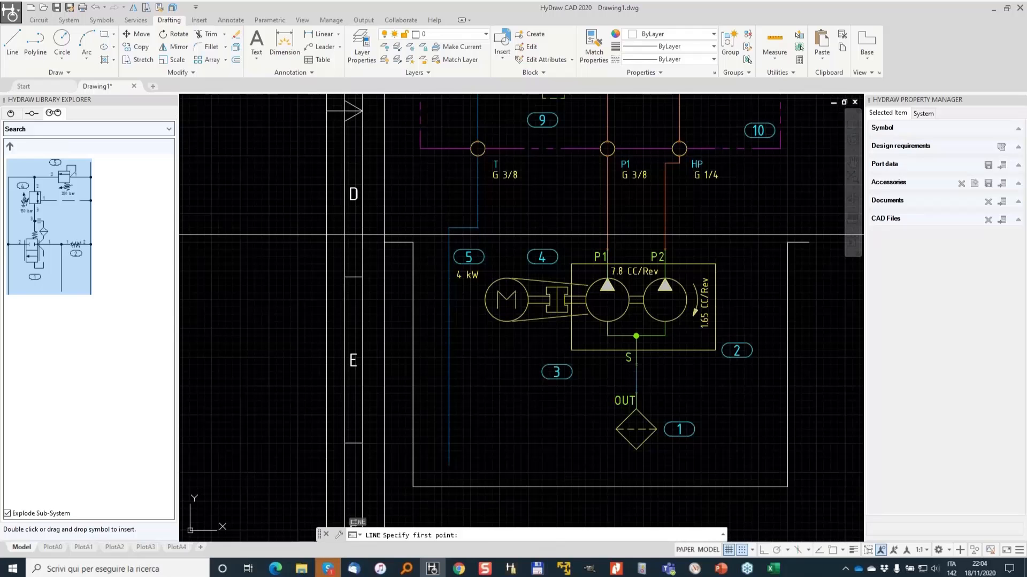
{"action": "left_click", "coordinate": [448, 228]}
{"action": "left_click", "coordinate": [810, 235]}
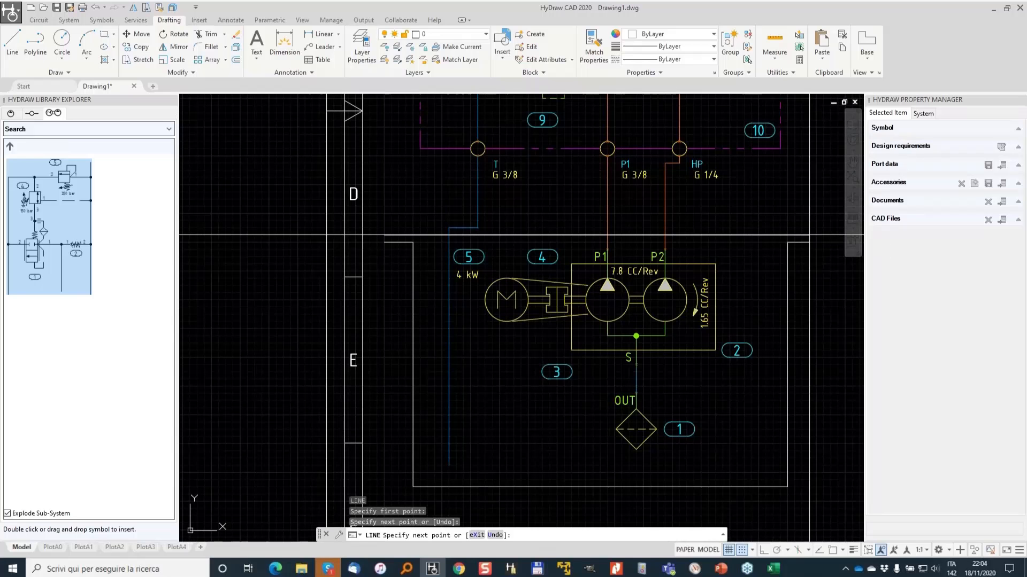
{"action": "key", "text": "Return"}
- Select all the tank outline lines and move them onto the ISO_LIN_UNI layer
{"action": "scroll", "coordinate": [697, 294], "scroll_direction": "down", "scroll_amount": 2}
{"action": "middle_click_drag", "start_coordinate": [771, 460], "coordinate": [719, 447]}
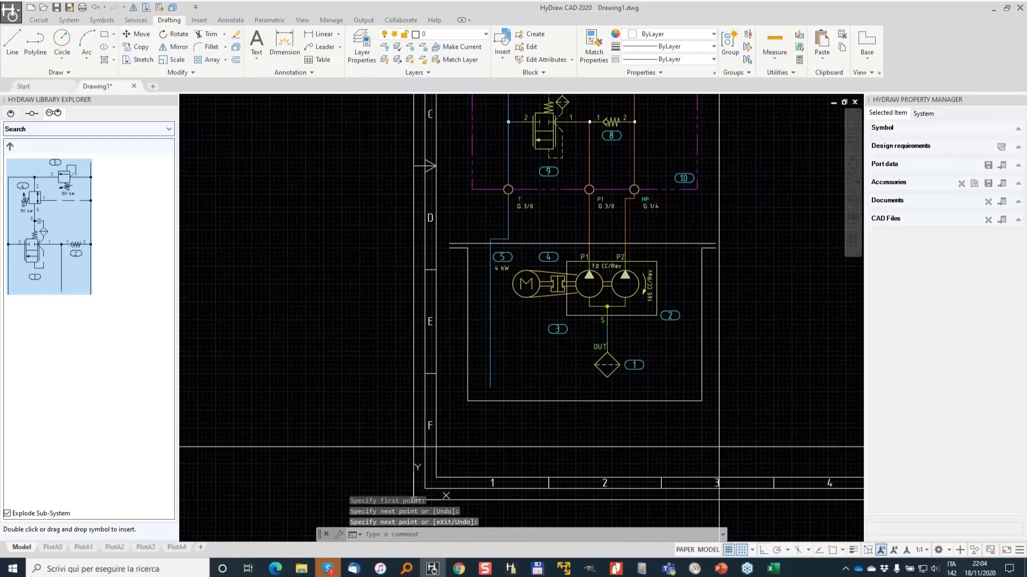
{"action": "left_click", "coordinate": [719, 447]}
{"action": "left_click", "coordinate": [689, 227]}
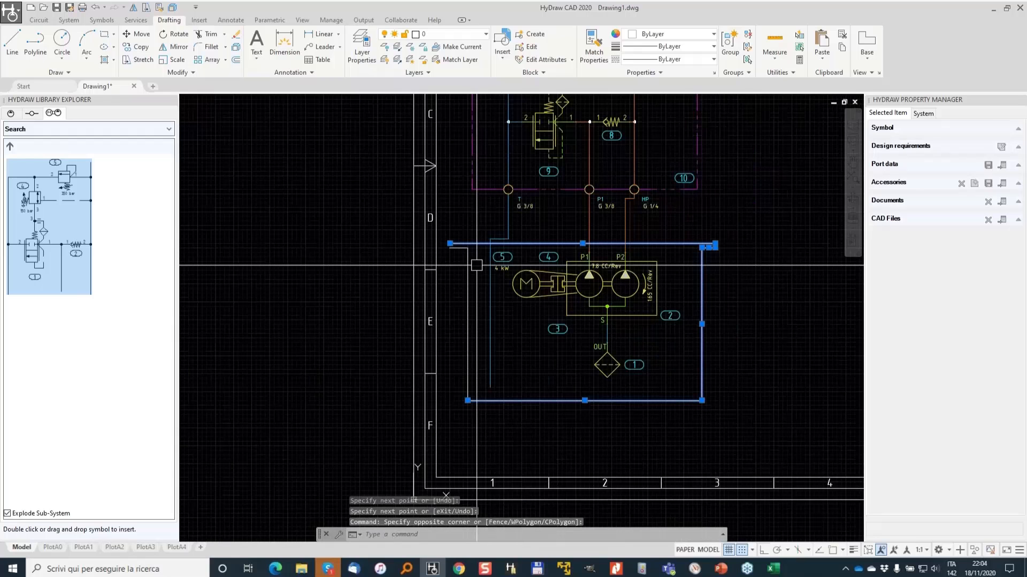
{"action": "left_click", "coordinate": [468, 256]}
{"action": "left_click", "coordinate": [458, 247]}
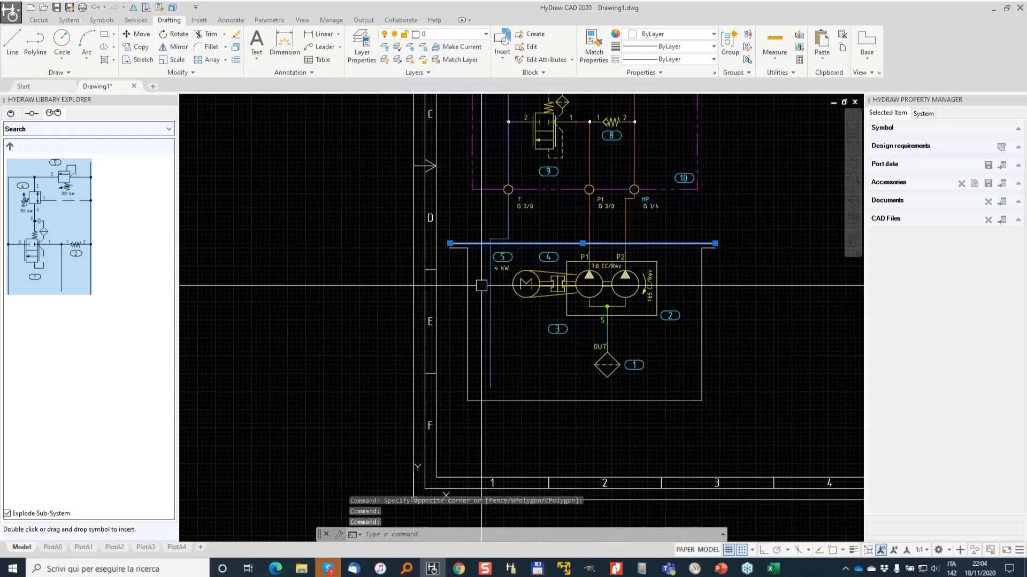
{"action": "left_click", "coordinate": [481, 285]}
{"action": "left_click", "coordinate": [459, 246]}
{"action": "left_click", "coordinate": [722, 302]}
{"action": "left_click", "coordinate": [697, 246]}
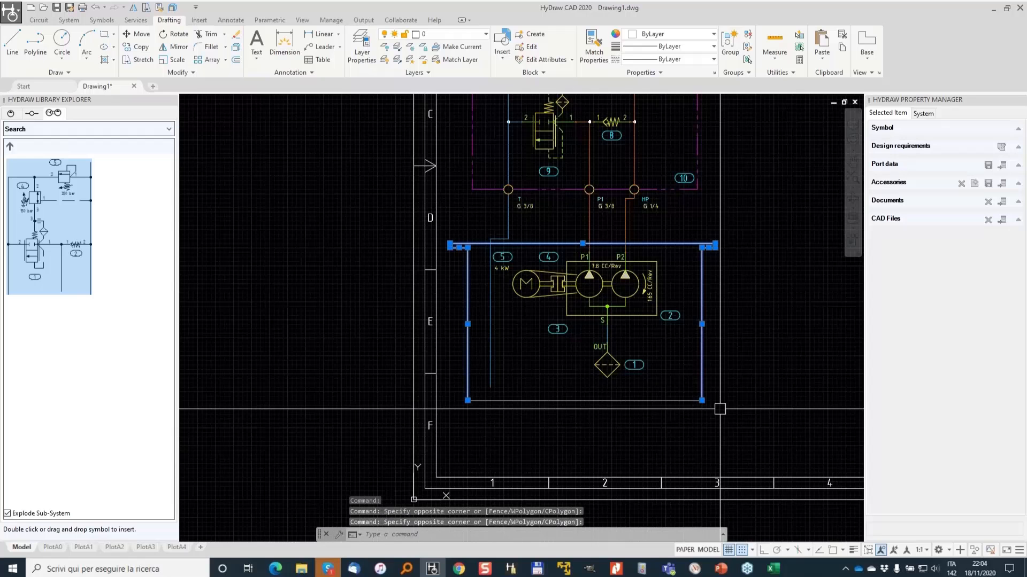
{"action": "left_click", "coordinate": [719, 409]}
{"action": "left_click", "coordinate": [682, 387]}
{"action": "left_click", "coordinate": [481, 35]}
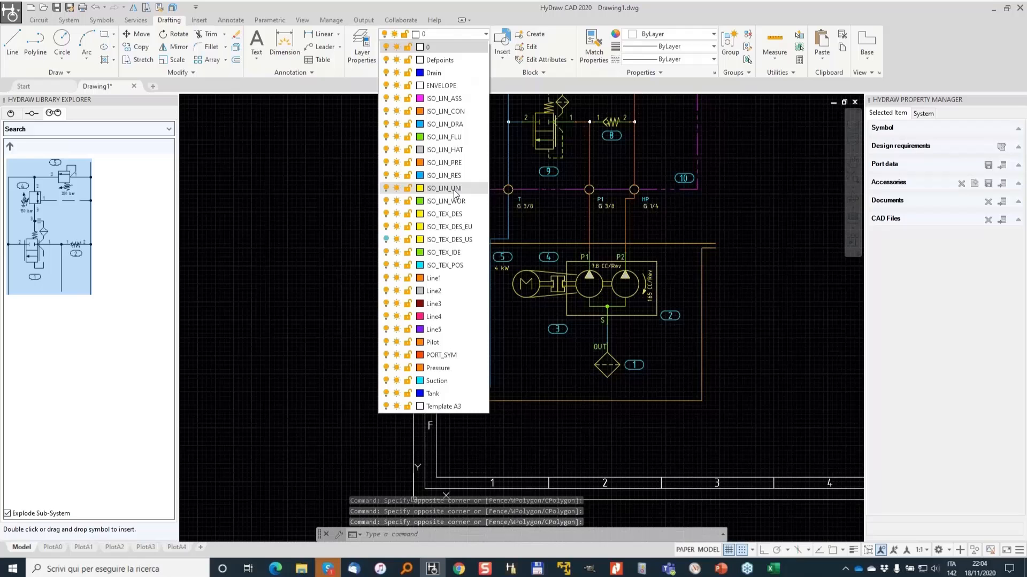
{"action": "left_click", "coordinate": [454, 192]}
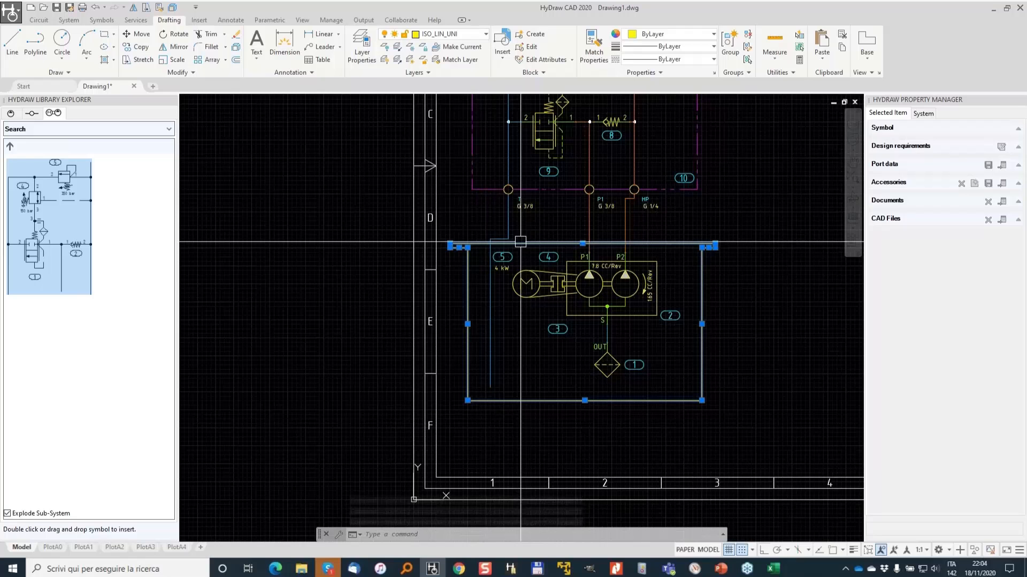
- Convert the tank outline lines into a HyDraw Reservoir component with Convert to HyDraw
{"action": "left_click", "coordinate": [69, 21]}
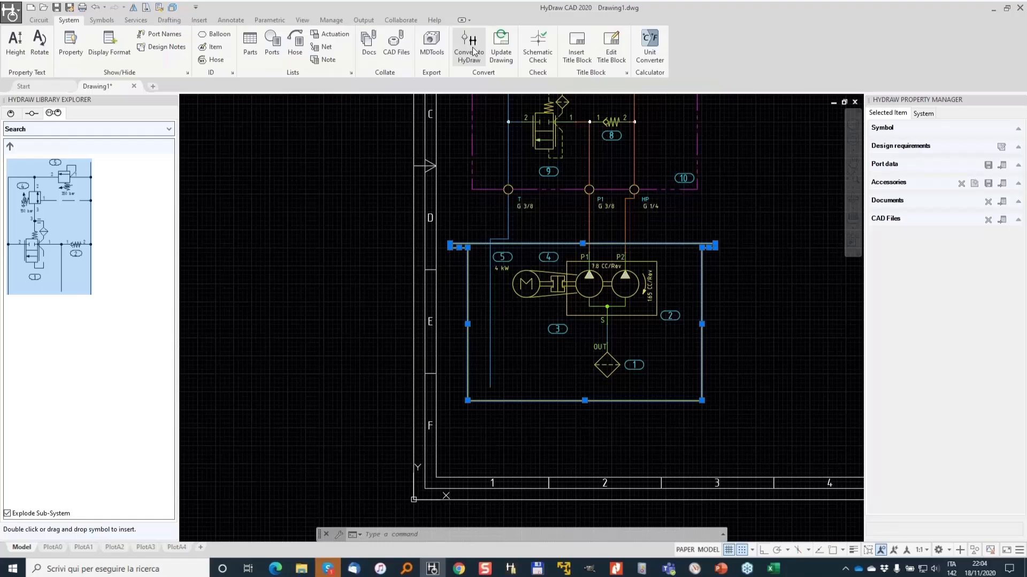
{"action": "left_click", "coordinate": [472, 50]}
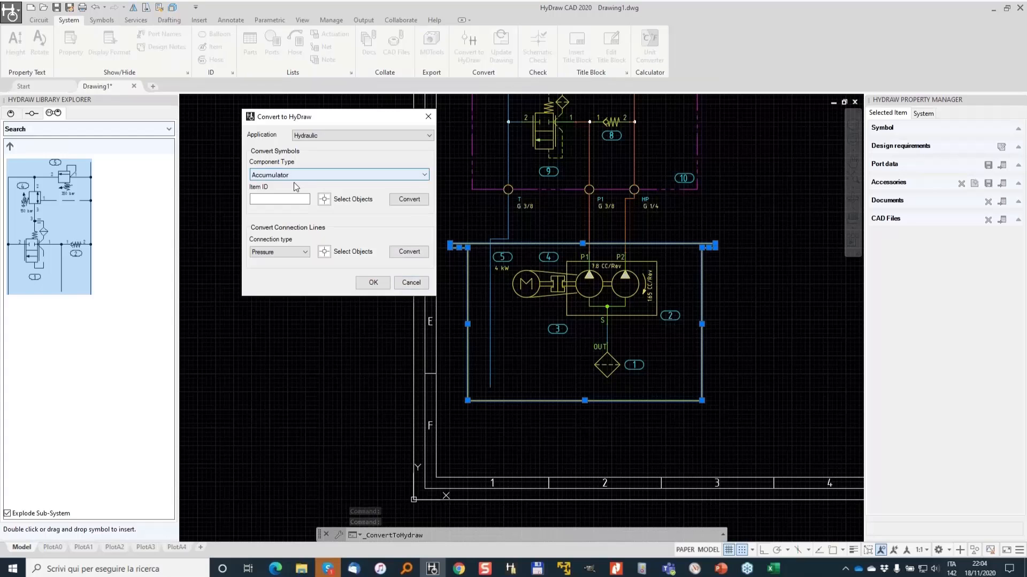
{"action": "left_click", "coordinate": [405, 174]}
{"action": "left_click_drag", "start_coordinate": [427, 201], "coordinate": [428, 343]}
{"action": "left_click", "coordinate": [281, 241]}
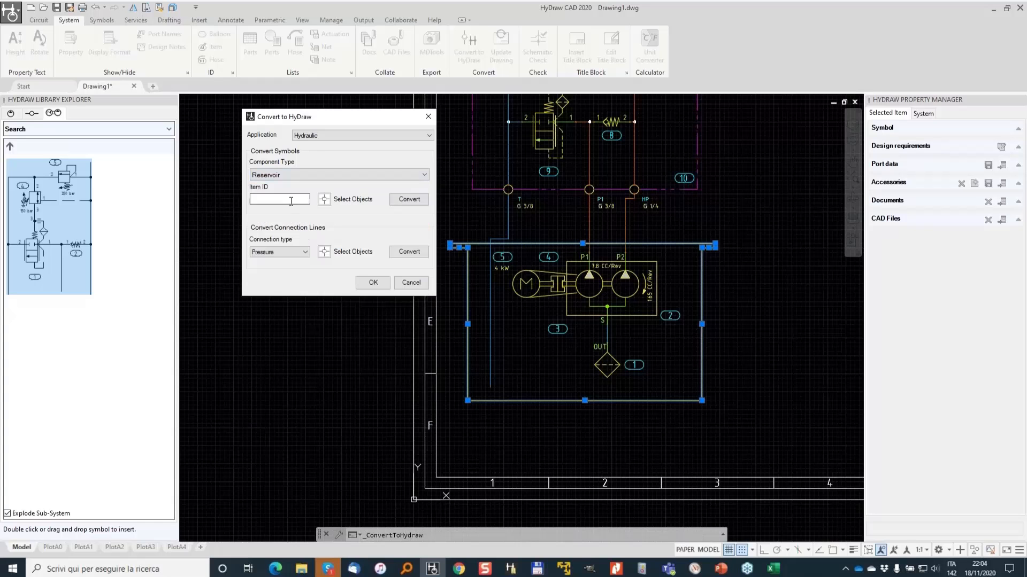
{"action": "left_click", "coordinate": [324, 199]}
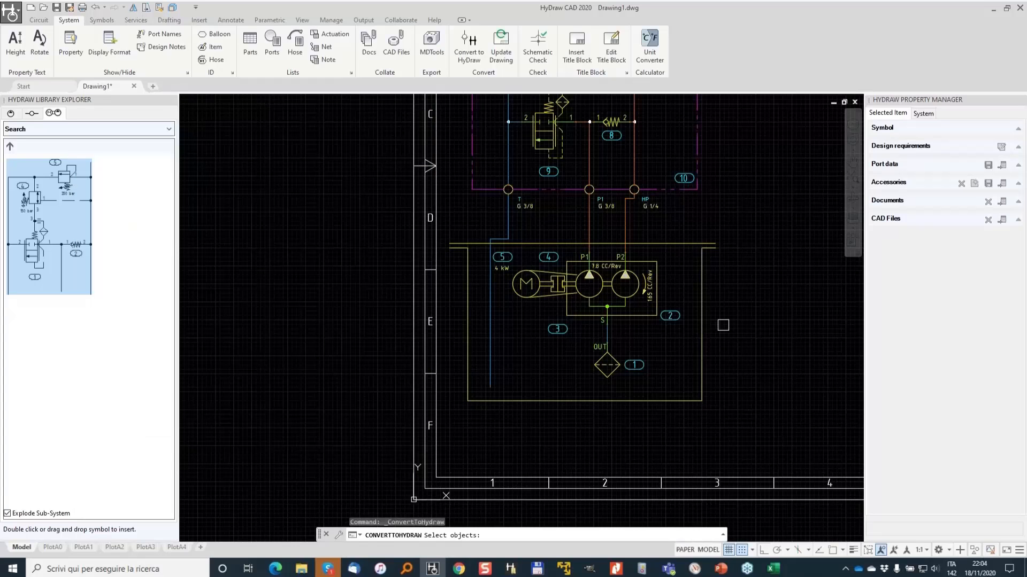
{"action": "left_click", "coordinate": [723, 325]}
{"action": "left_click", "coordinate": [685, 265]}
{"action": "left_click", "coordinate": [475, 420]}
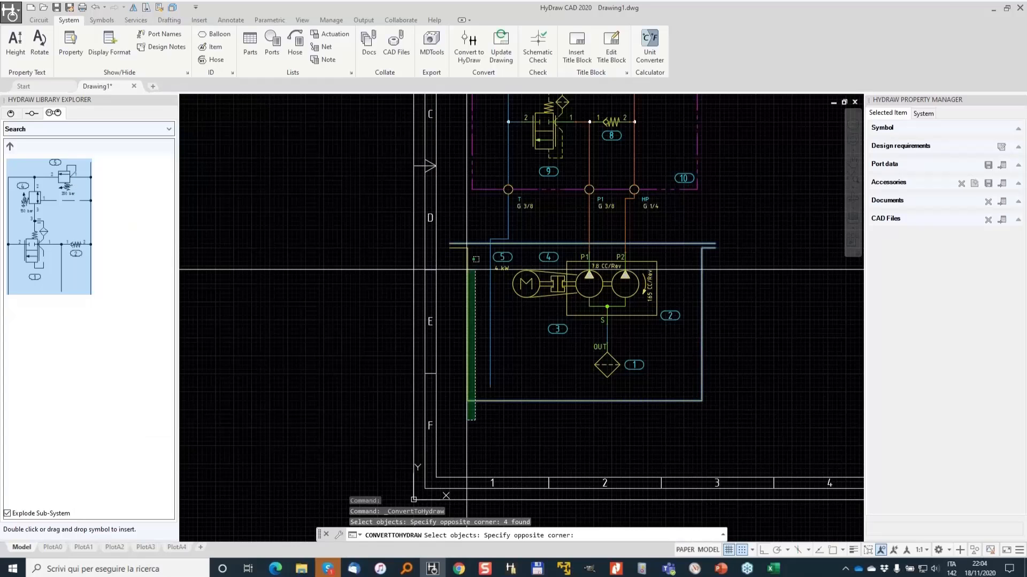
{"action": "left_click", "coordinate": [468, 270]}
{"action": "key", "text": "Return"}
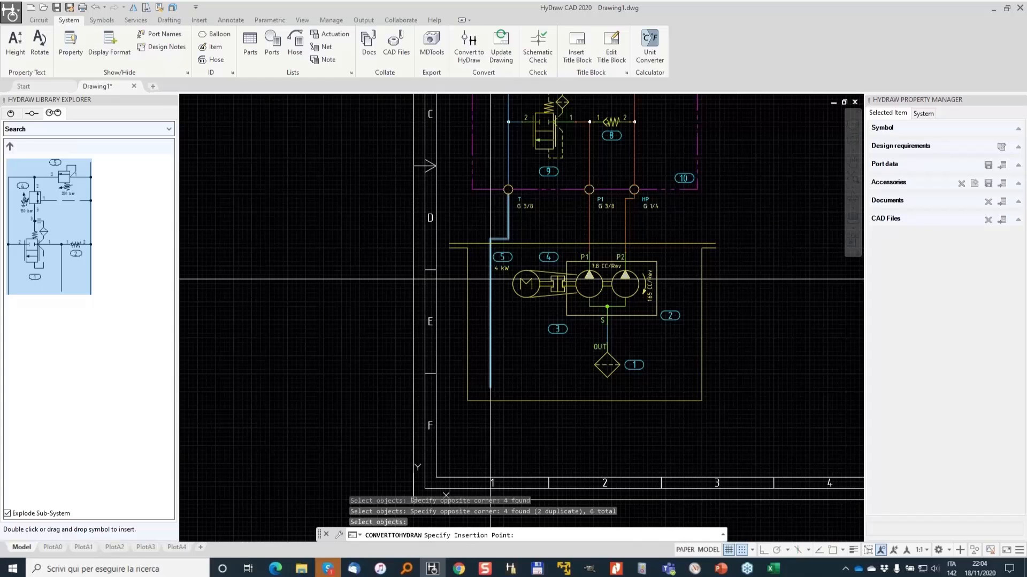
{"action": "left_click", "coordinate": [472, 387]}
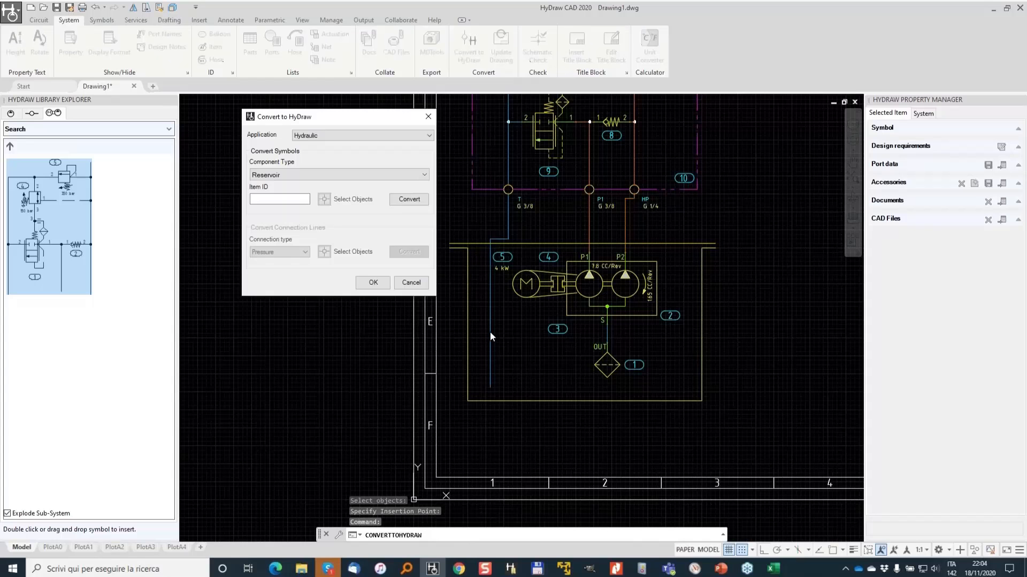
{"action": "left_click", "coordinate": [421, 200]}
{"action": "left_click", "coordinate": [411, 283]}
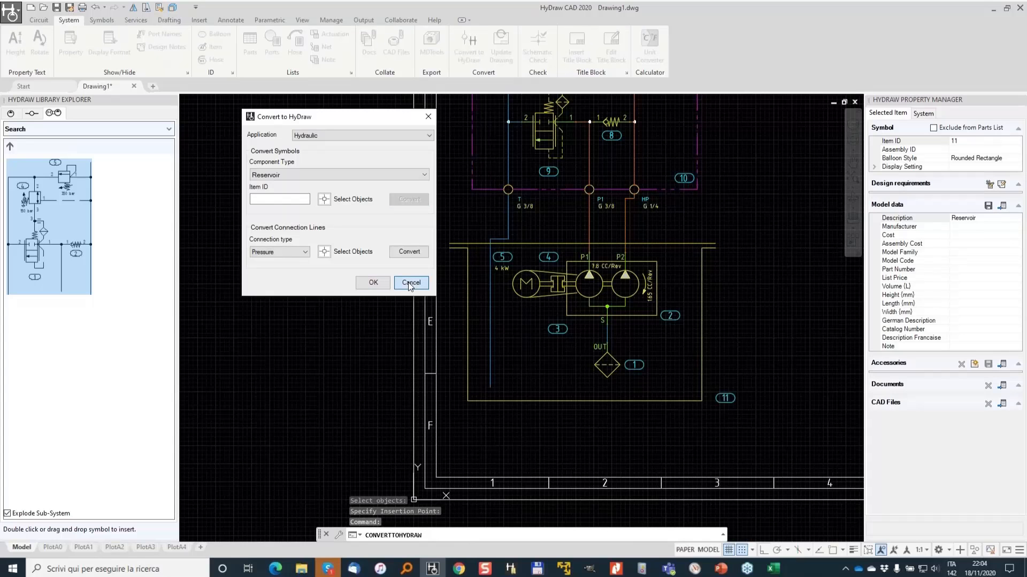
- Inspect the new reservoir component's properties and its balloon
{"action": "left_click", "coordinate": [651, 245]}
{"action": "scroll", "coordinate": [724, 408], "scroll_direction": "up", "scroll_amount": 2}
{"action": "left_click", "coordinate": [726, 398]}
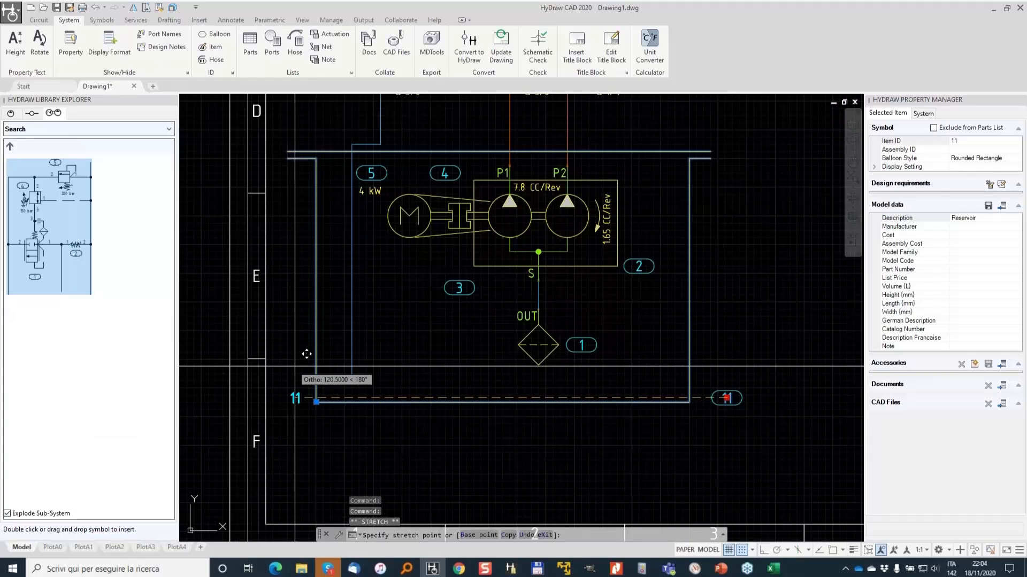
{"action": "key", "text": "Escape"}
{"action": "scroll", "coordinate": [466, 312], "scroll_direction": "down", "scroll_amount": 2}
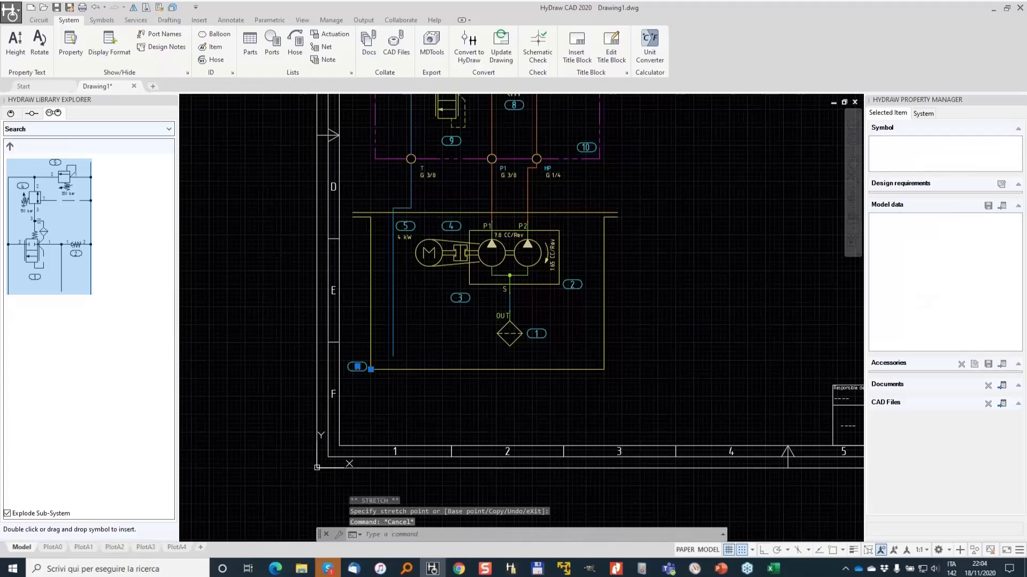
{"action": "key", "text": "Escape"}
{"action": "middle_click_drag", "start_coordinate": [472, 228], "coordinate": [447, 383]}
{"action": "scroll", "coordinate": [454, 352], "scroll_direction": "down", "scroll_amount": 2}
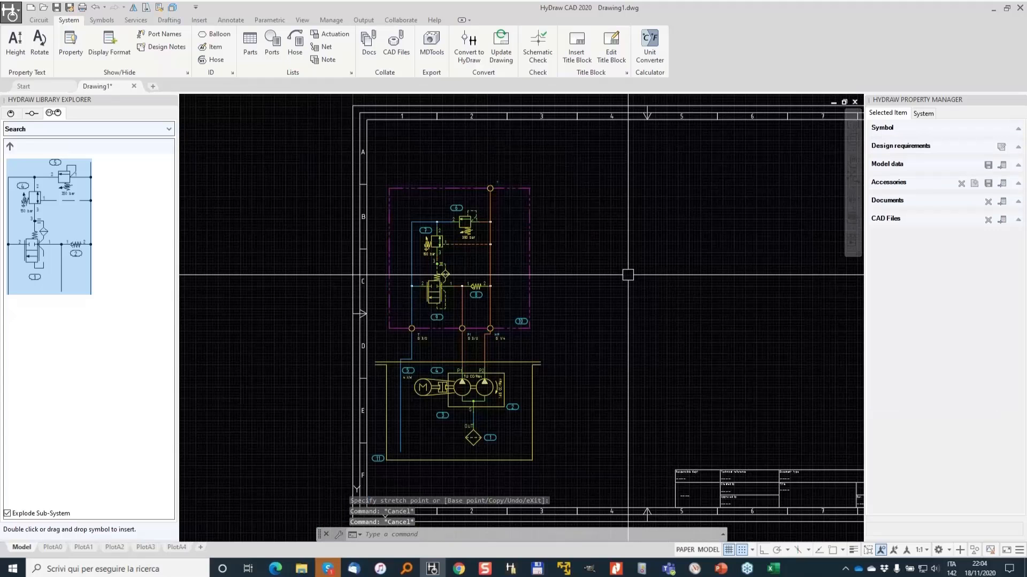
- Name the envelope's top port U and configure it as a BSP G 3/8 port
{"action": "left_click", "coordinate": [489, 188]}
{"action": "scroll", "coordinate": [503, 172], "scroll_direction": "up", "scroll_amount": 3}
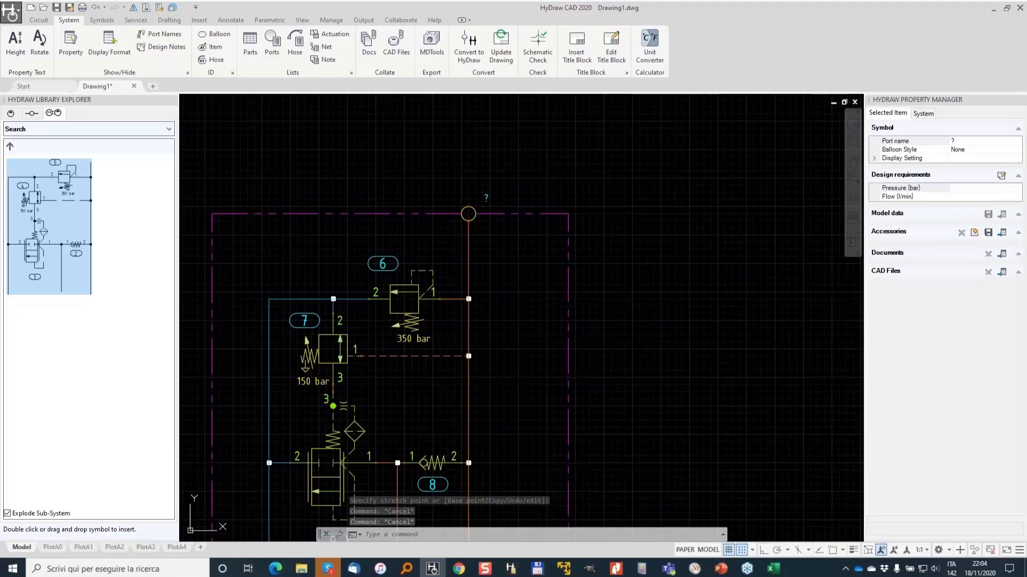
{"action": "left_click", "coordinate": [973, 140]}
{"action": "type", "text": "u"}
{"action": "left_click_drag", "start_coordinate": [973, 140], "coordinate": [950, 141]}
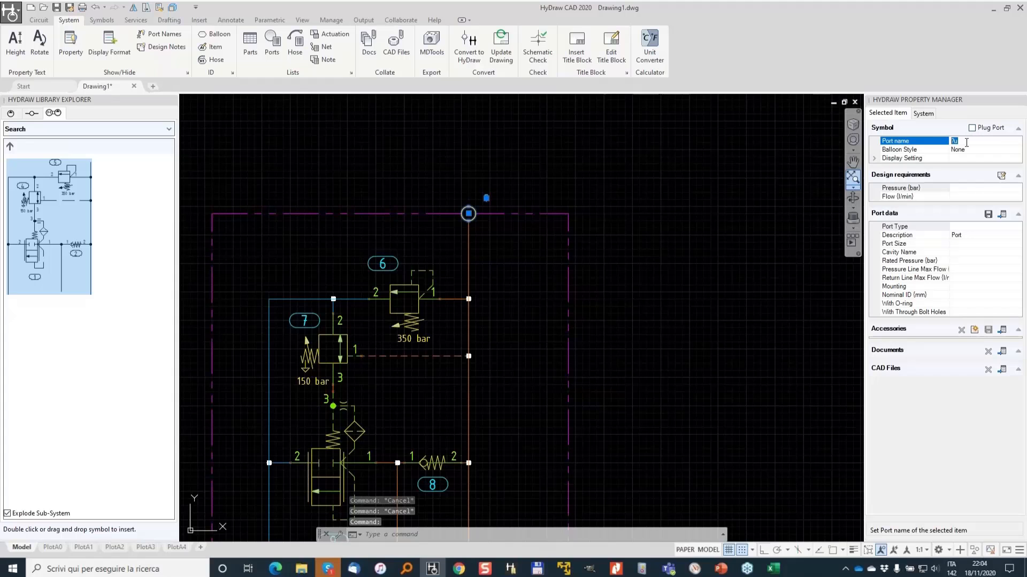
{"action": "left_click", "coordinate": [1000, 176]}
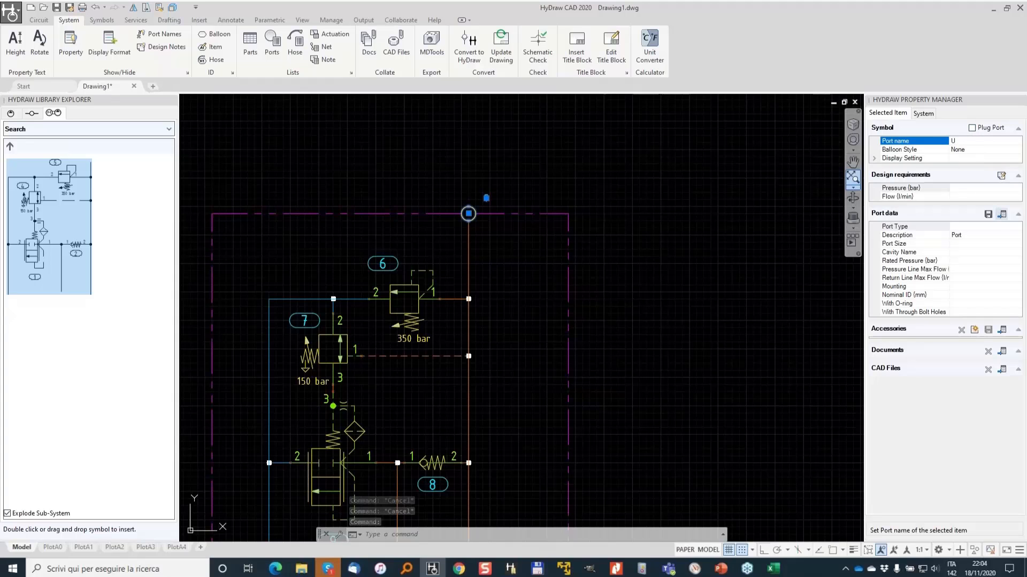
{"action": "left_click", "coordinate": [535, 243]}
{"action": "left_click", "coordinate": [425, 267]}
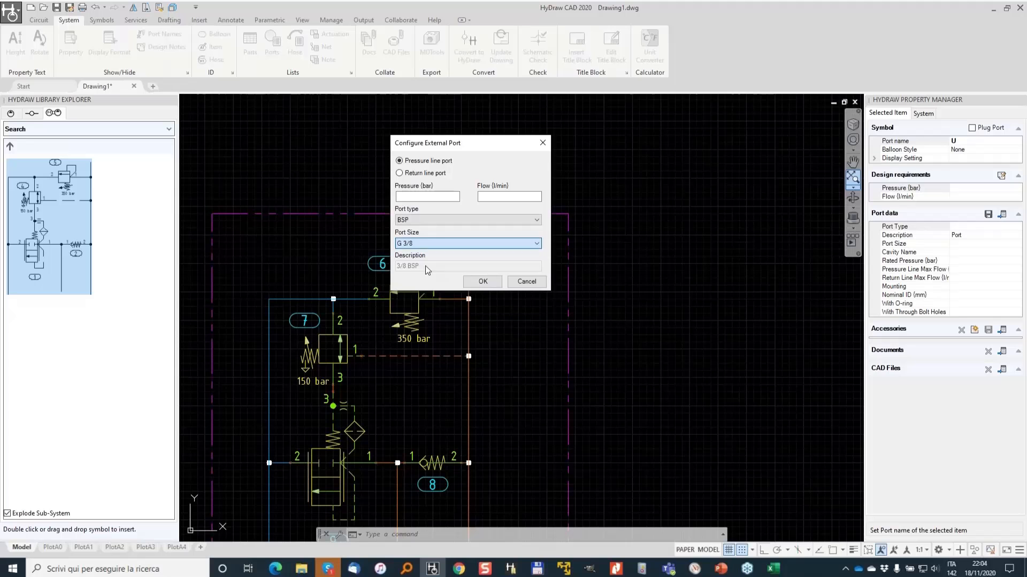
{"action": "left_click", "coordinate": [483, 282]}
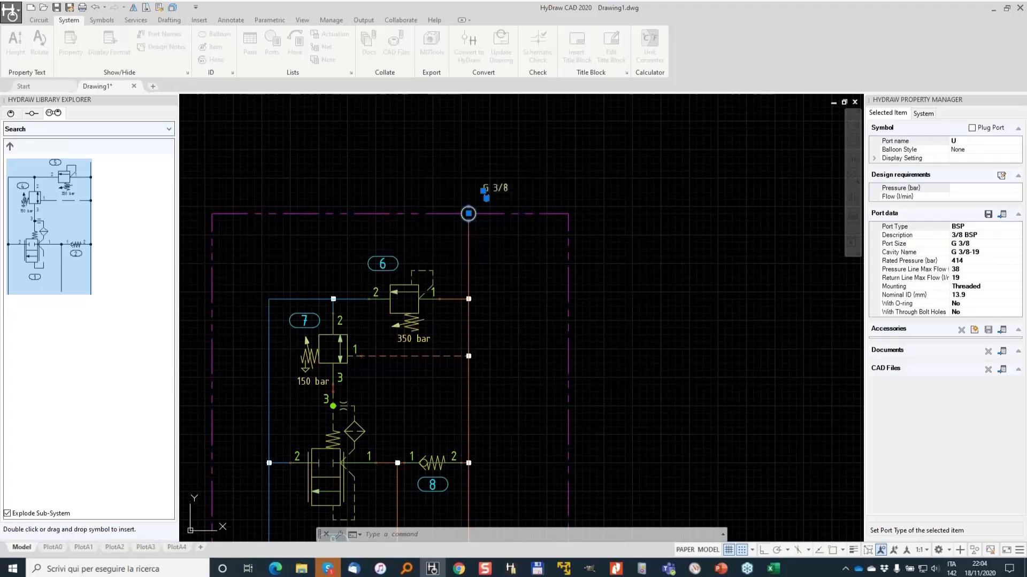
- Insert a plugged external port named MP, type BSP, size G 1/4, on the envelope's right side
{"action": "key", "text": "Escape"}
{"action": "scroll", "coordinate": [541, 293], "scroll_direction": "down", "scroll_amount": 3}
{"action": "middle_click_drag", "start_coordinate": [541, 293], "coordinate": [588, 221]}
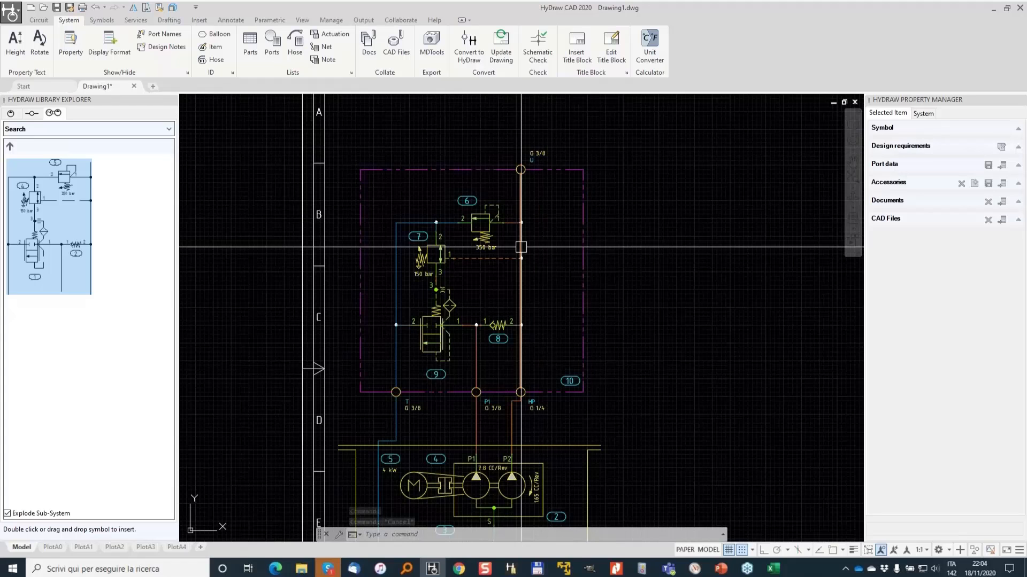
{"action": "left_click", "coordinate": [32, 113]}
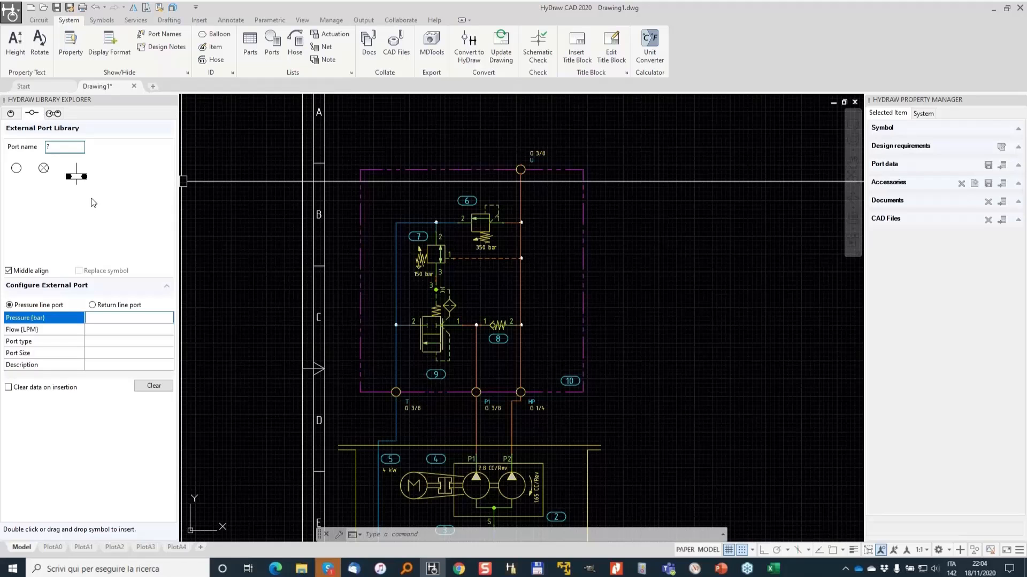
{"action": "double_click", "coordinate": [65, 144]}
{"action": "type", "text": "MP"}
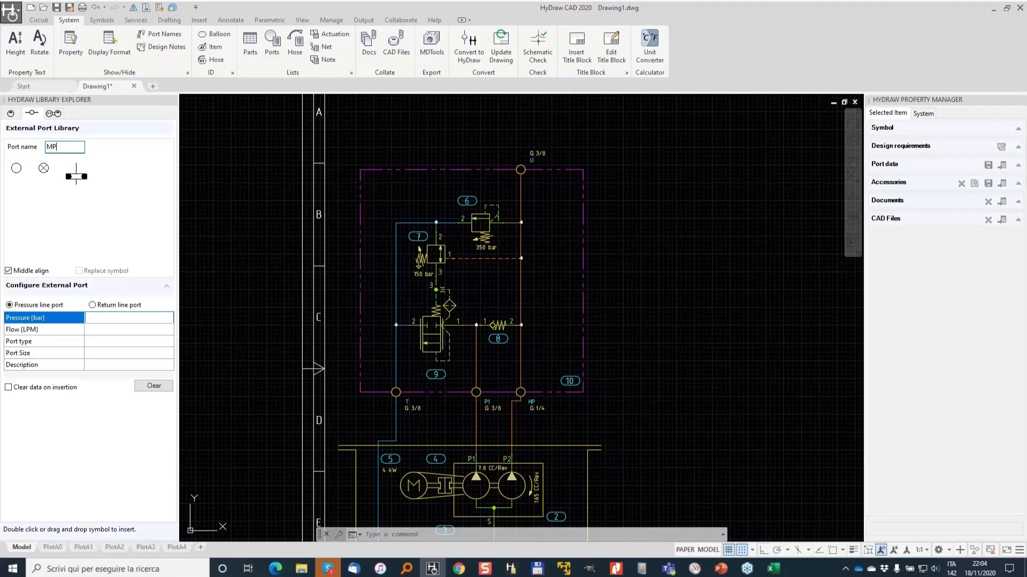
{"action": "left_click", "coordinate": [45, 170]}
{"action": "left_click", "coordinate": [127, 345]}
{"action": "left_click", "coordinate": [118, 353]}
{"action": "left_click", "coordinate": [122, 355]}
{"action": "left_click", "coordinate": [129, 357]}
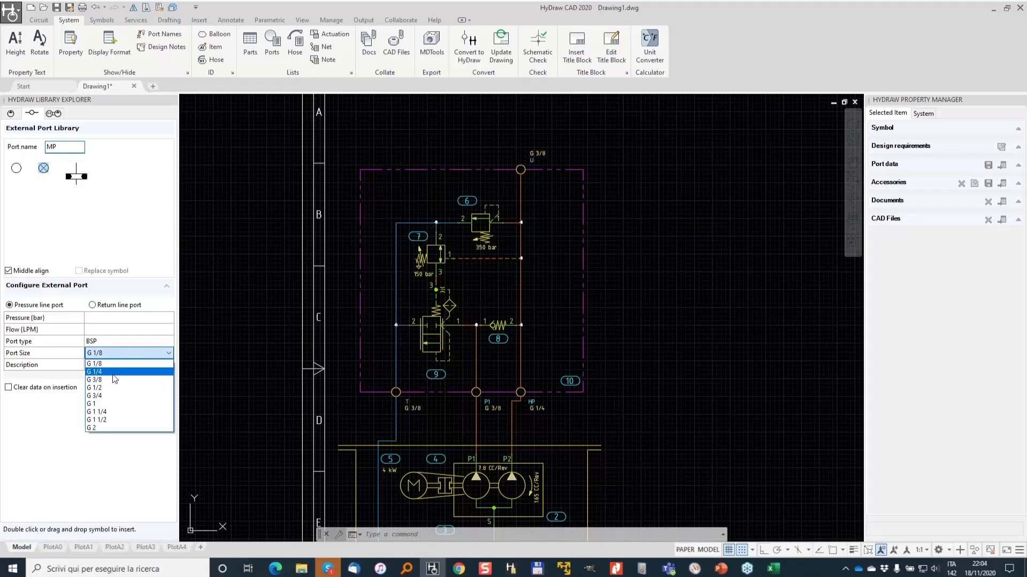
{"action": "left_click", "coordinate": [114, 373]}
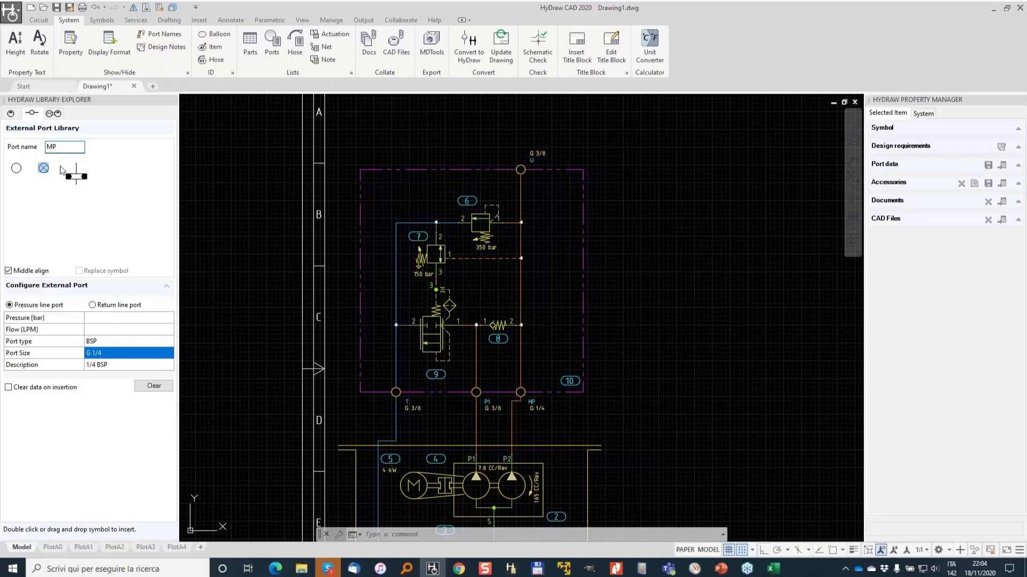
{"action": "left_click", "coordinate": [583, 223]}
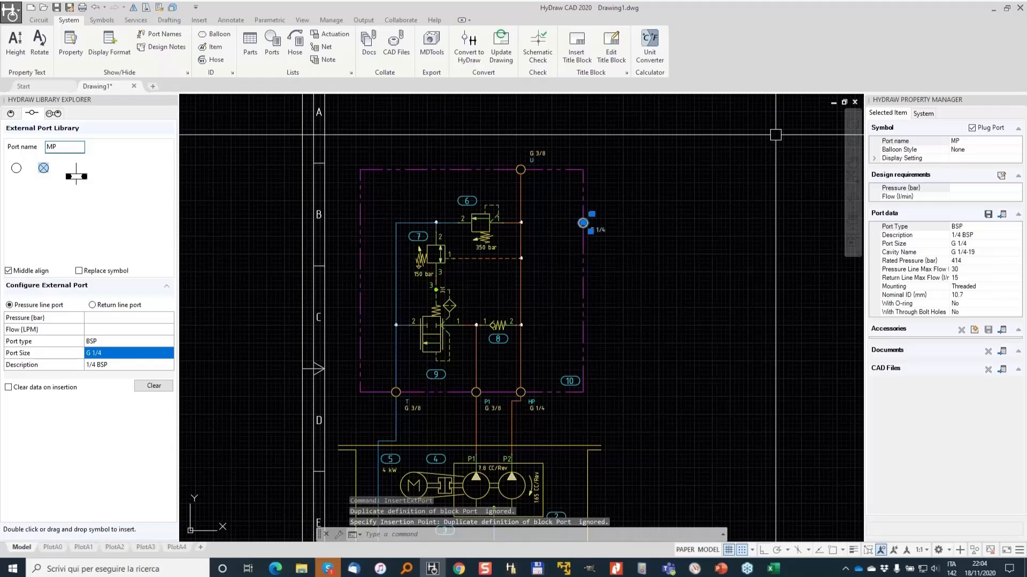
{"action": "scroll", "coordinate": [680, 167], "scroll_direction": "up", "scroll_amount": 2}
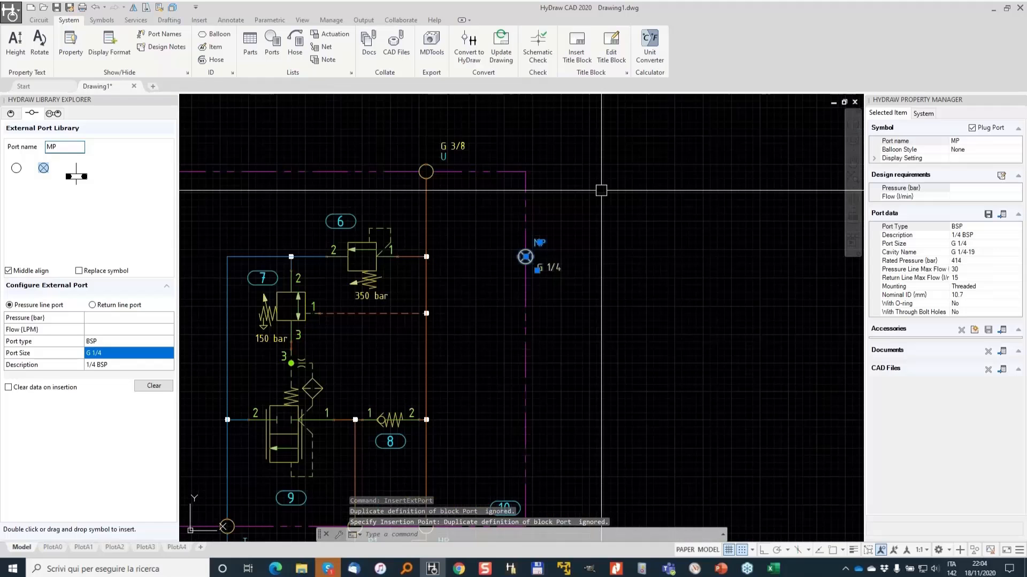
- Draw a control line from port MP to the pressure line beside the relief valve
{"action": "left_click", "coordinate": [39, 21]}
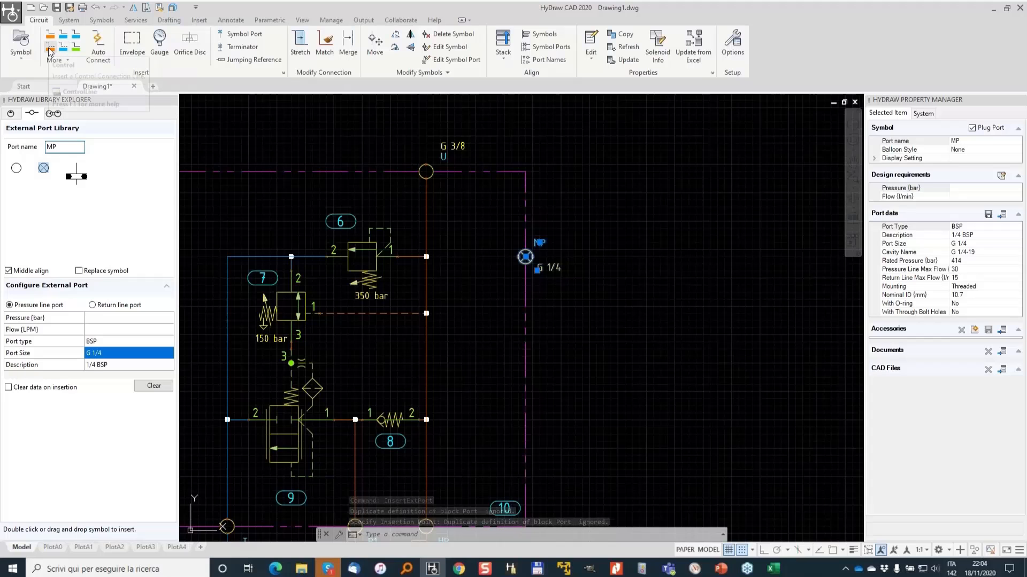
{"action": "left_click", "coordinate": [49, 51]}
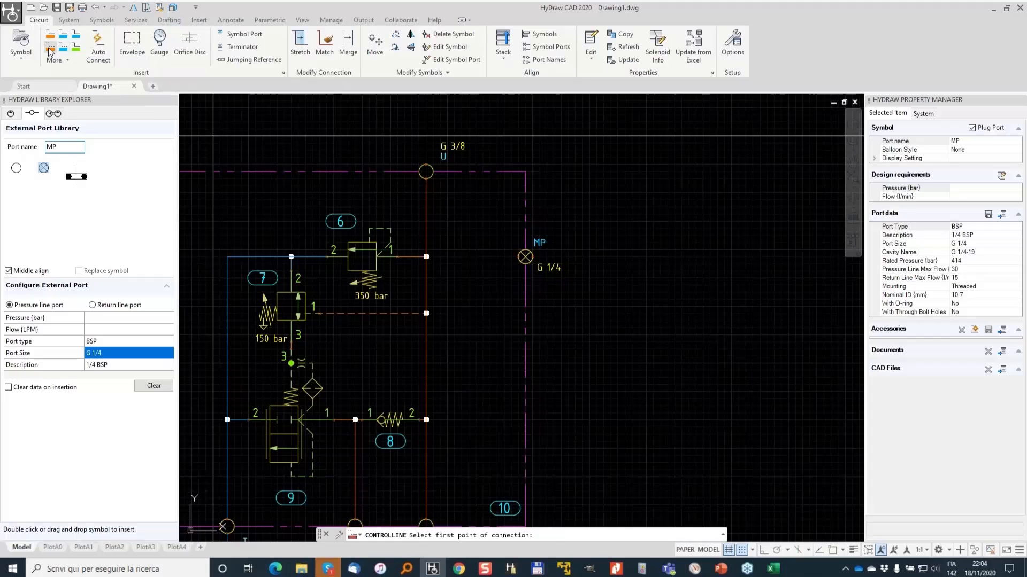
{"action": "left_click", "coordinate": [525, 257]}
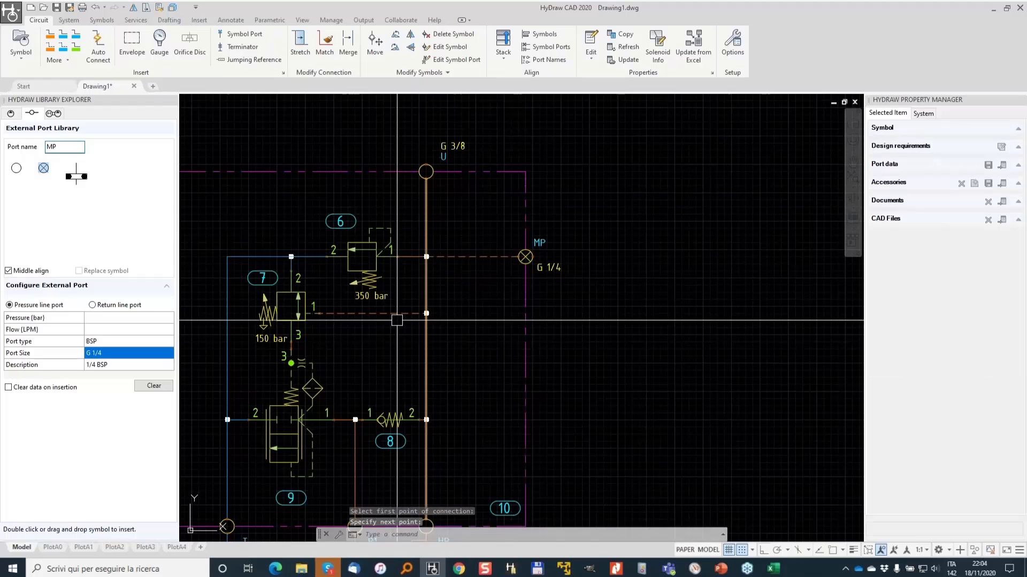
{"action": "middle_click_drag", "start_coordinate": [370, 465], "coordinate": [488, 335]}
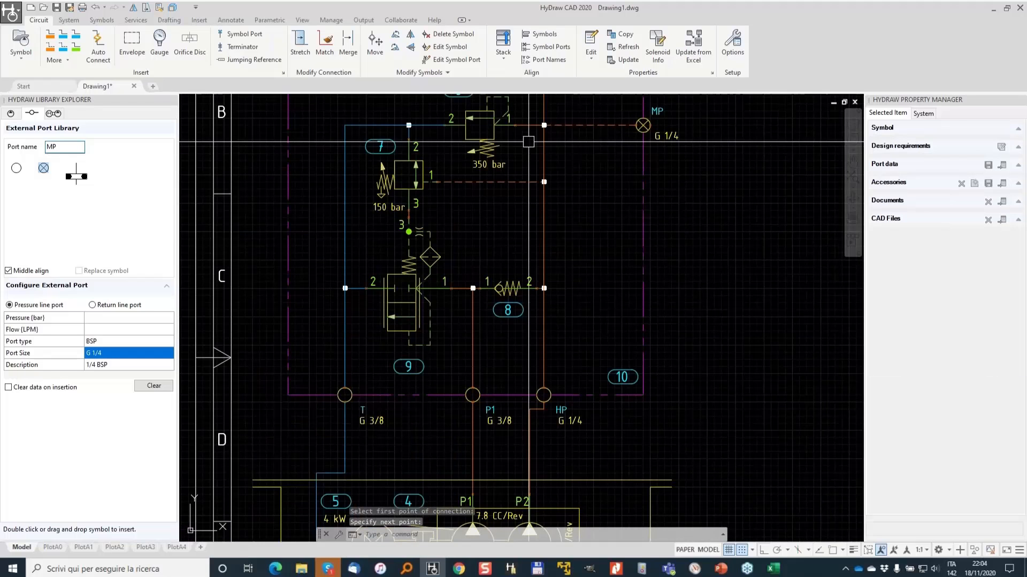
{"action": "scroll", "coordinate": [574, 193], "scroll_direction": "down", "scroll_amount": 2}
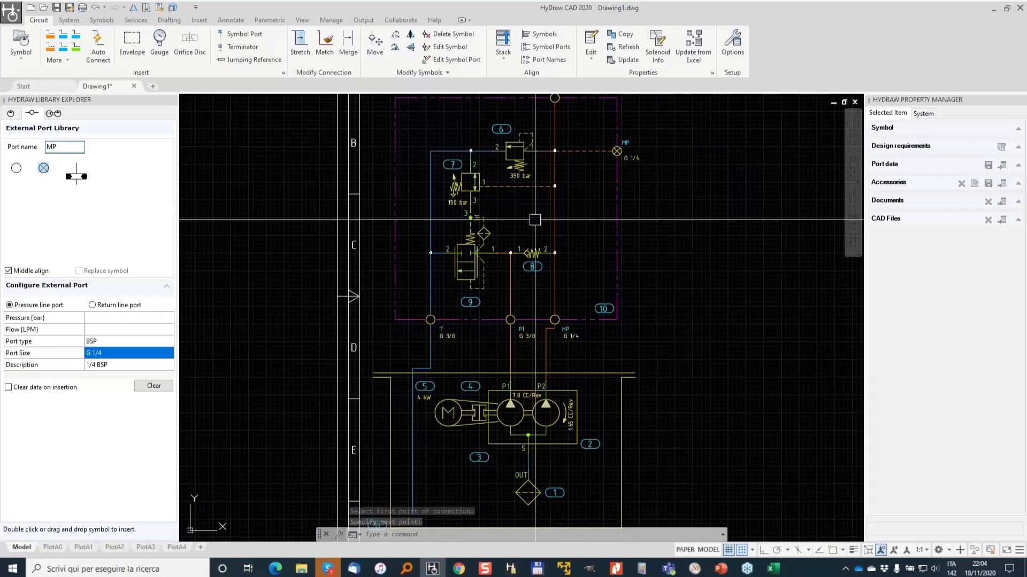
{"action": "scroll", "coordinate": [486, 235], "scroll_direction": "down", "scroll_amount": 2}
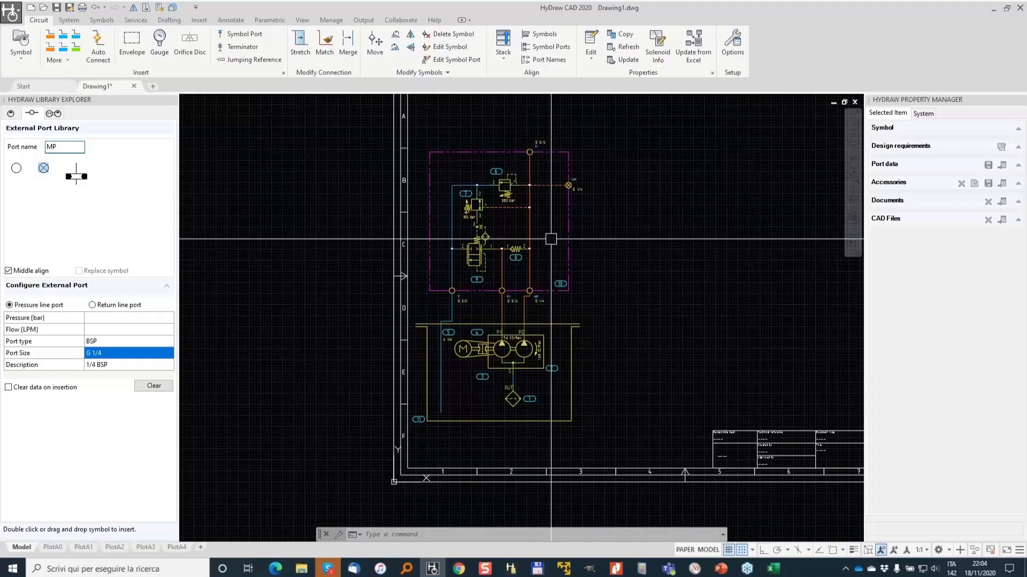
- Add the Scale command to the quick access toolbar
{"action": "scroll", "coordinate": [449, 316], "scroll_direction": "up", "scroll_amount": 3}
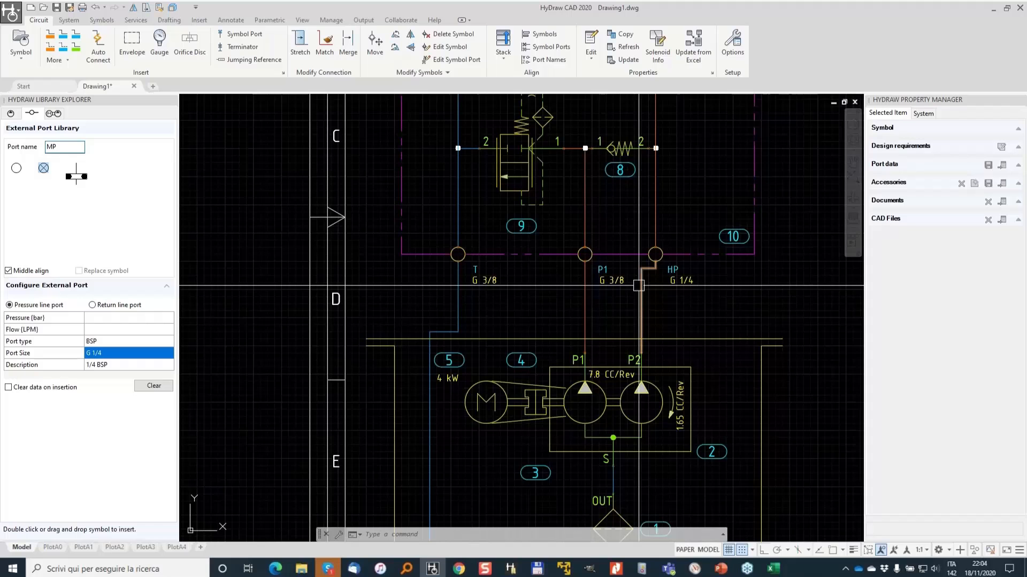
{"action": "scroll", "coordinate": [615, 292], "scroll_direction": "down", "scroll_amount": 2}
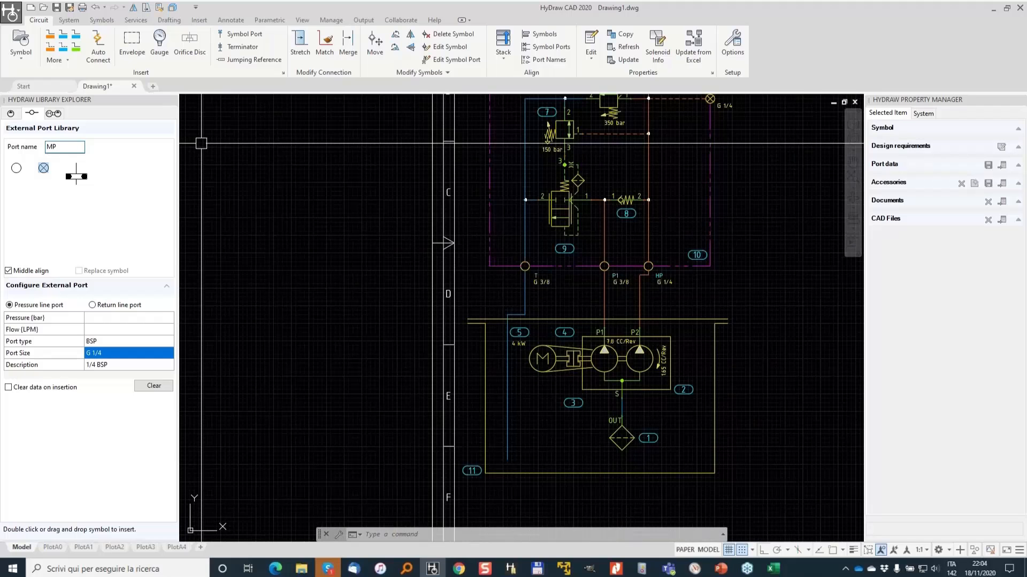
{"action": "scroll", "coordinate": [586, 277], "scroll_direction": "down", "scroll_amount": 3}
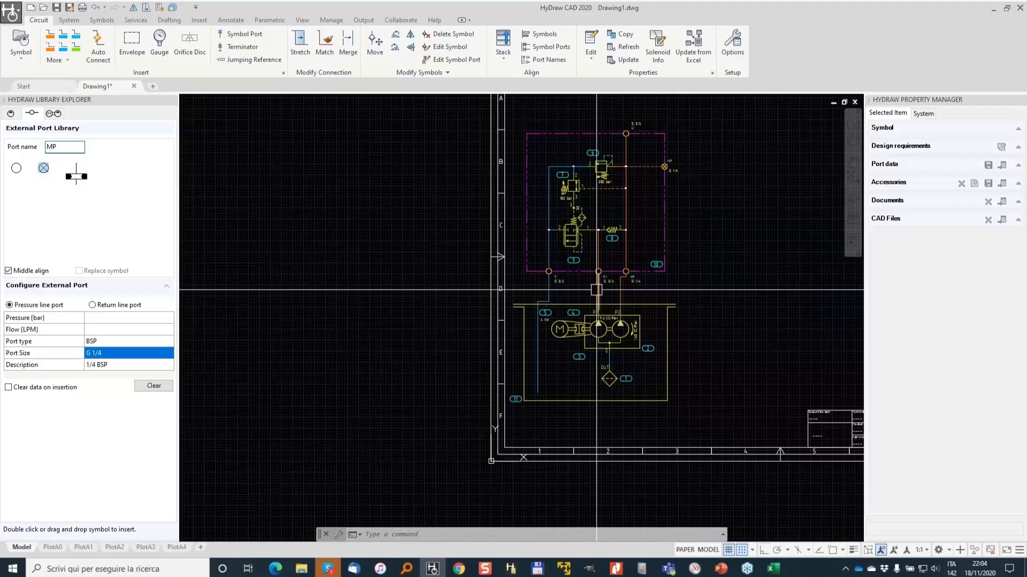
{"action": "middle_click_drag", "start_coordinate": [447, 212], "coordinate": [341, 260]}
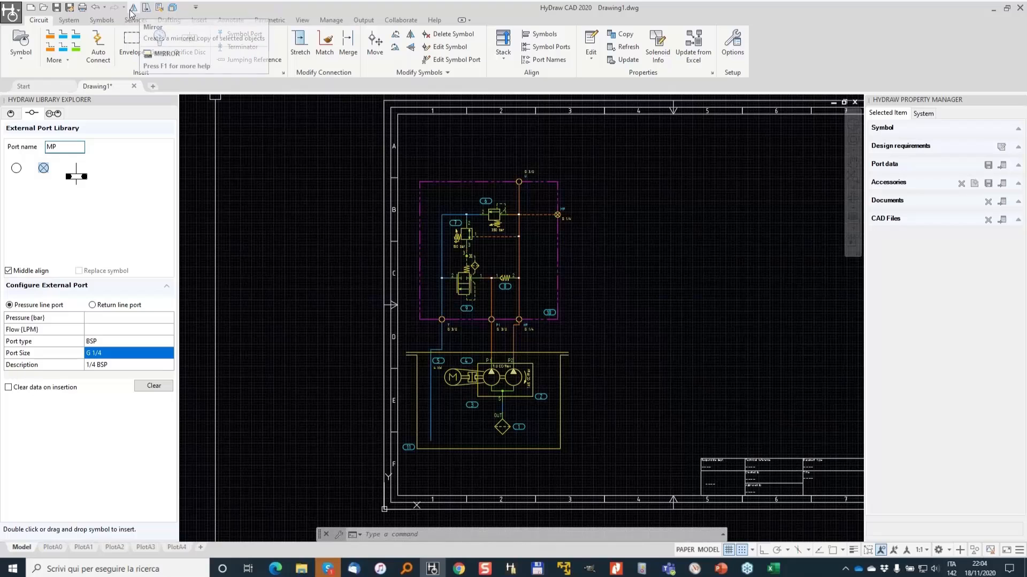
{"action": "left_click", "coordinate": [167, 21]}
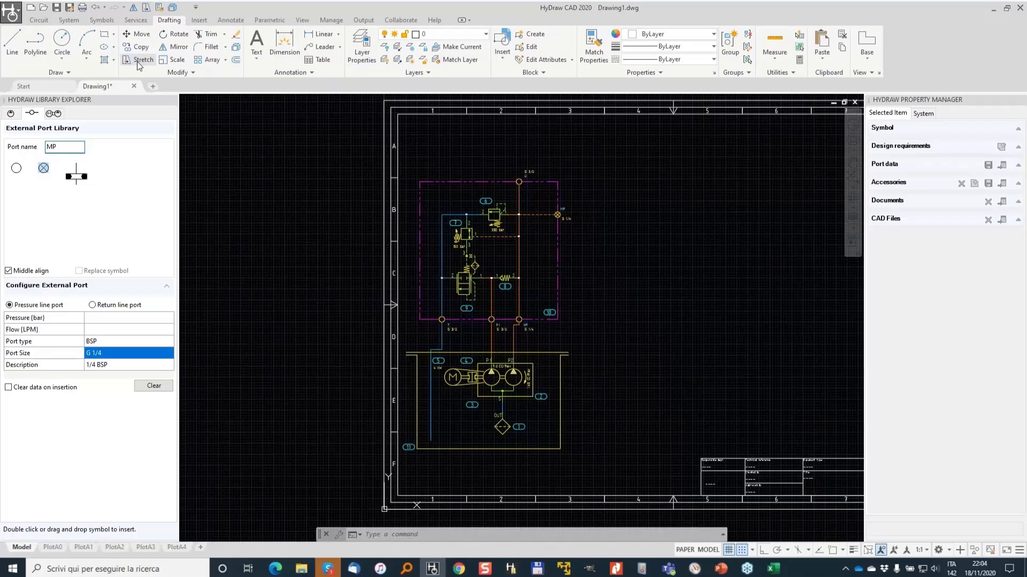
{"action": "right_click", "coordinate": [172, 61]}
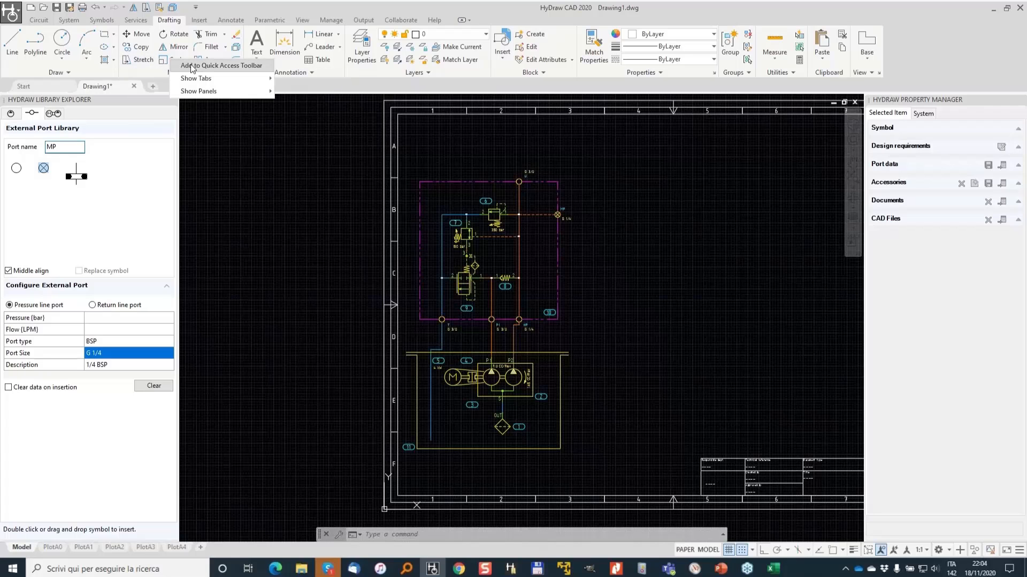
{"action": "left_click", "coordinate": [193, 66]}
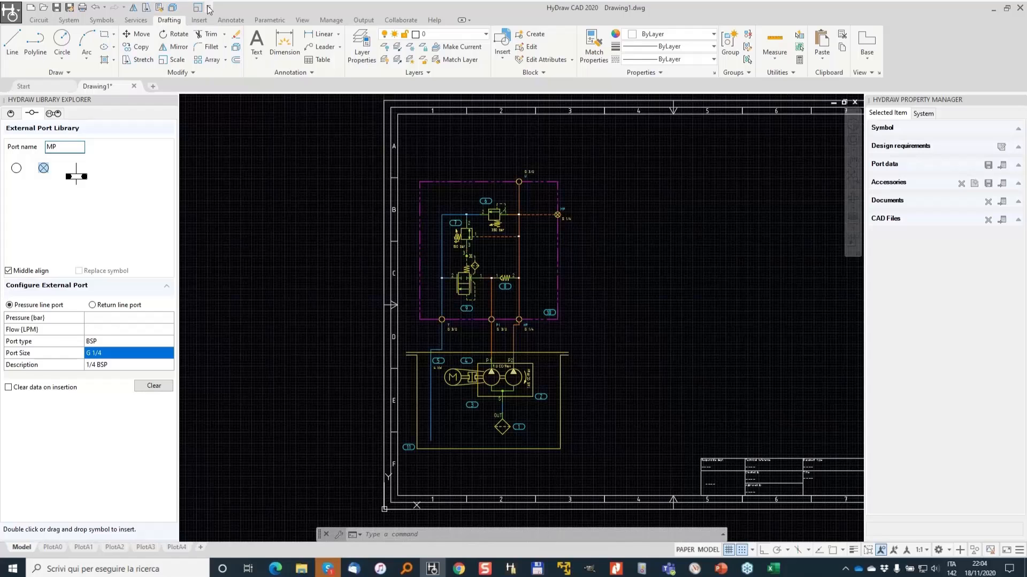
- Stretch the reservoir, pump and motor group downward to lengthen the lines below the manifold envelope
{"action": "left_click", "coordinate": [70, 22]}
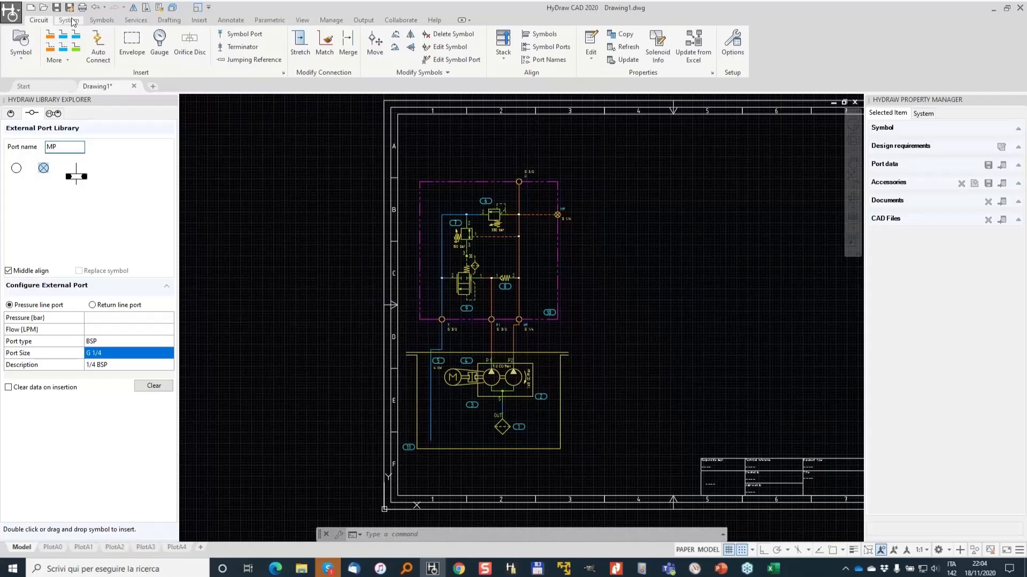
{"action": "left_click", "coordinate": [146, 7]}
{"action": "left_click", "coordinate": [631, 471]}
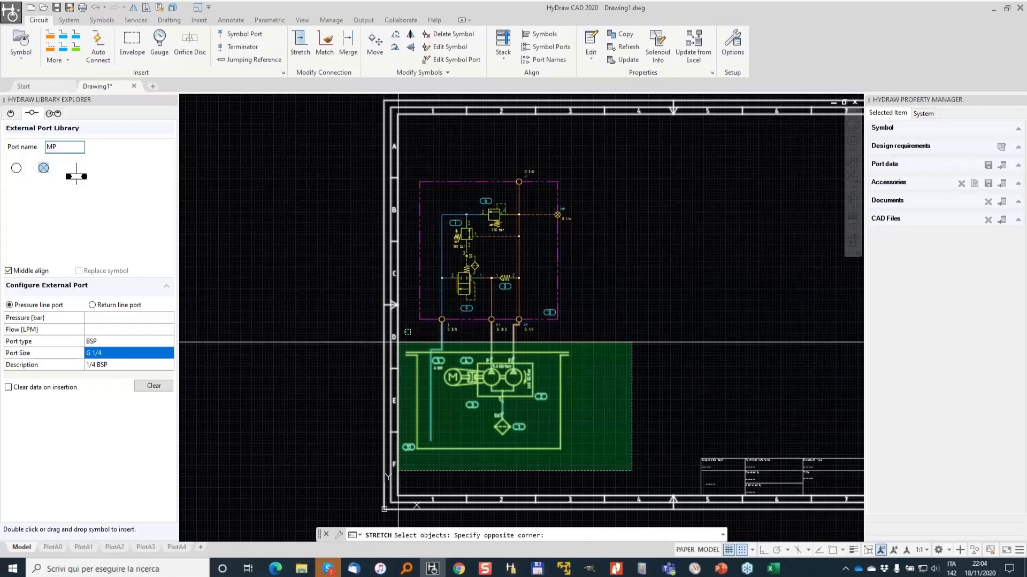
{"action": "left_click", "coordinate": [404, 341]}
{"action": "key", "text": "Return"}
{"action": "left_click", "coordinate": [629, 303]}
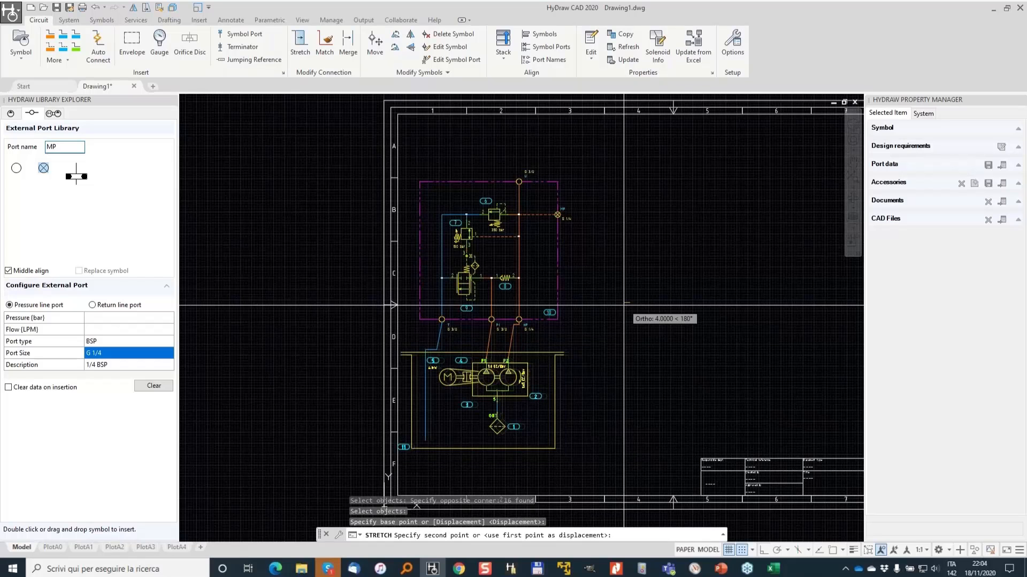
{"action": "left_click", "coordinate": [621, 332]}
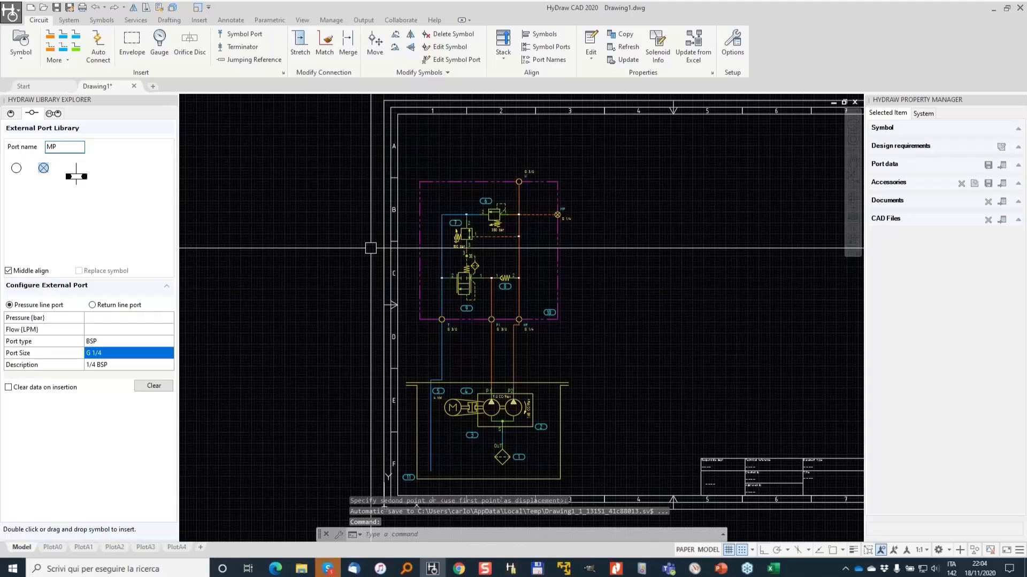
- Open the library explorer's expanded search options and choose FluidPowerTools.com as the source
{"action": "left_click", "coordinate": [11, 114]}
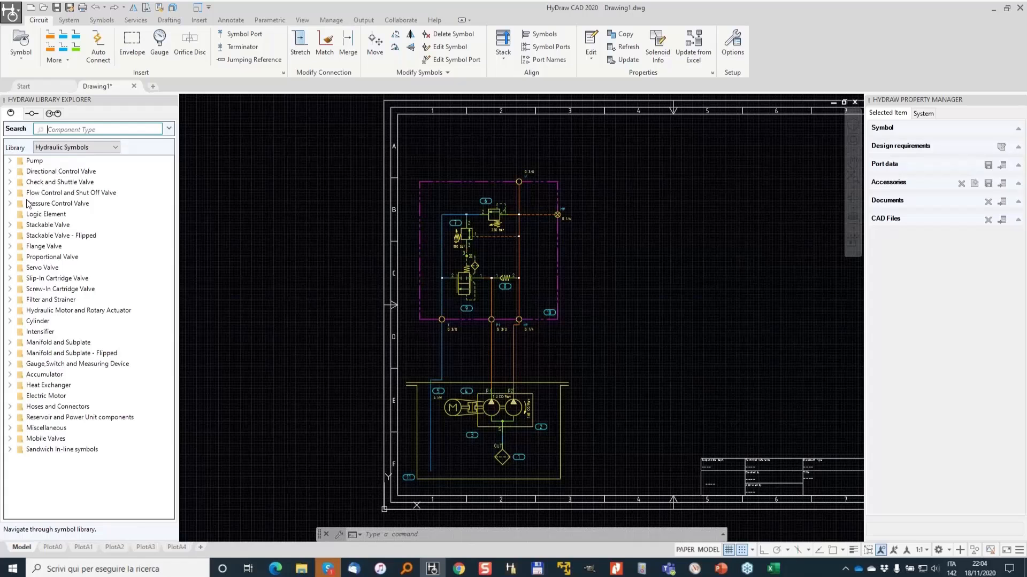
{"action": "left_click", "coordinate": [170, 131]}
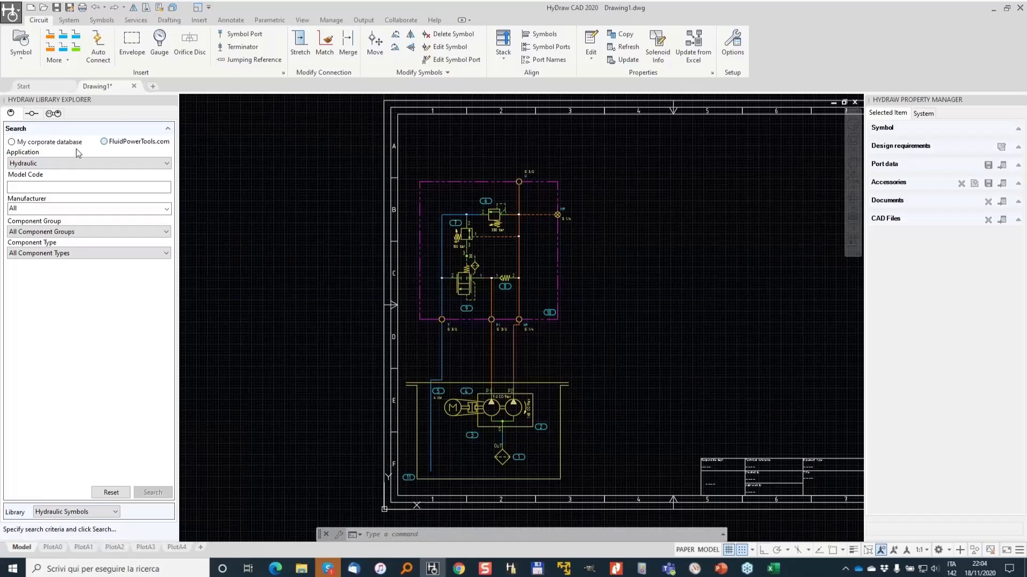
{"action": "left_click", "coordinate": [121, 140]}
- Open the FluidPowerTools.com data access settings and review the manufacturer list, then cancel
{"action": "left_click", "coordinate": [136, 21]}
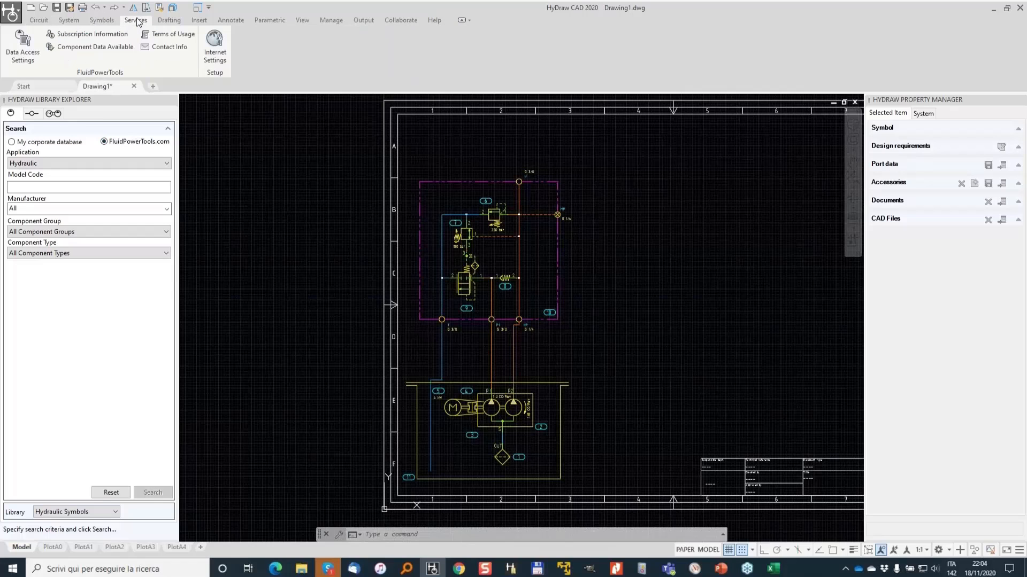
{"action": "left_click", "coordinate": [24, 50]}
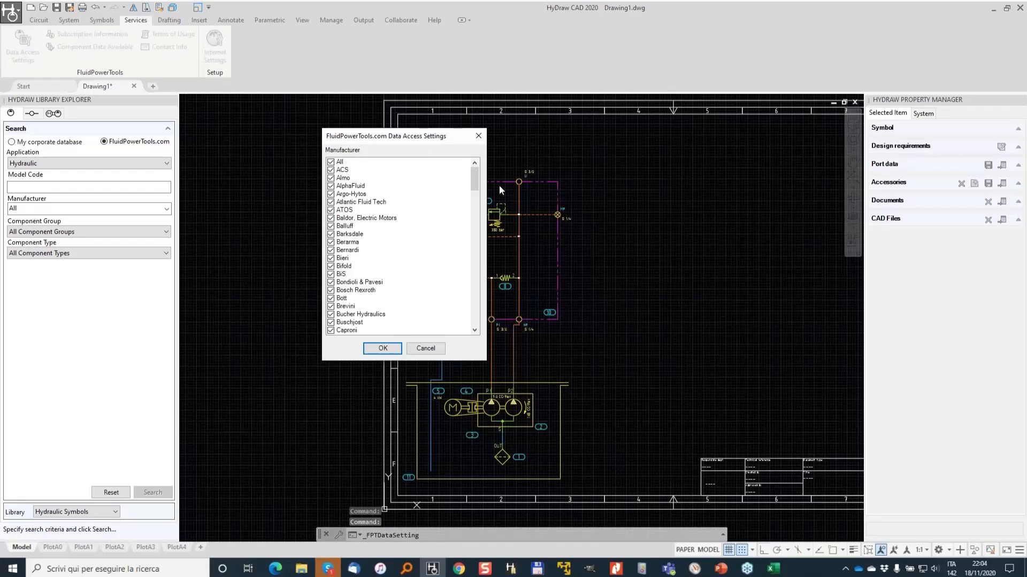
{"action": "left_click_drag", "start_coordinate": [475, 174], "coordinate": [471, 261]}
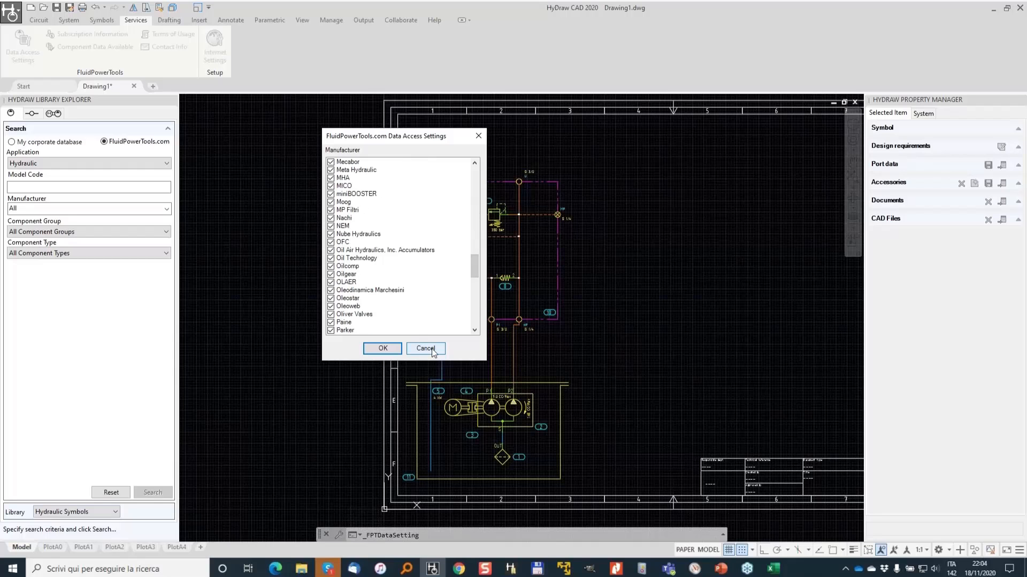
{"action": "left_click", "coordinate": [431, 349]}
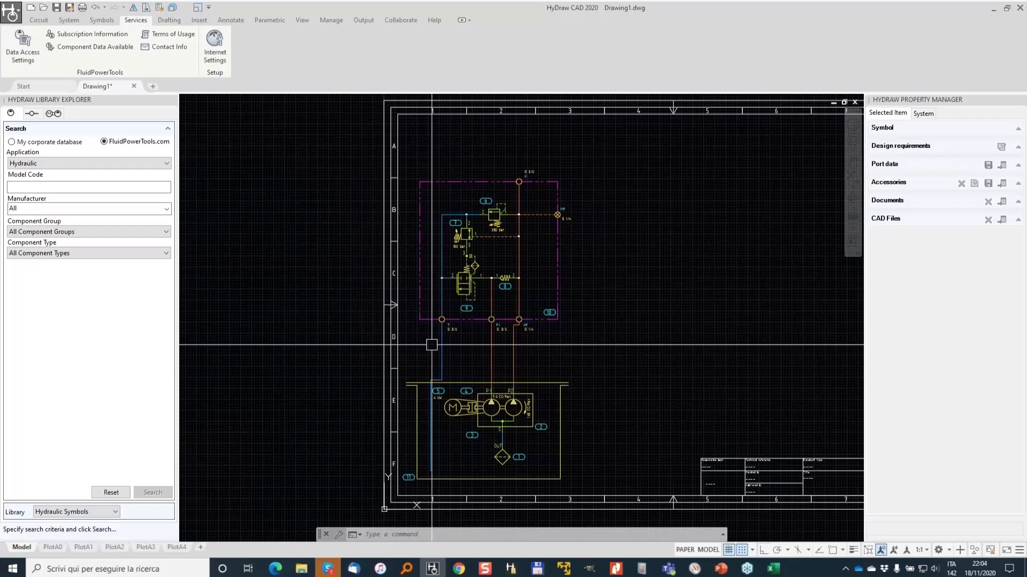
- Search FluidPowerTools.com for the Check Valve group with component type Check Valve - Line Mounted
{"action": "left_click", "coordinate": [51, 186]}
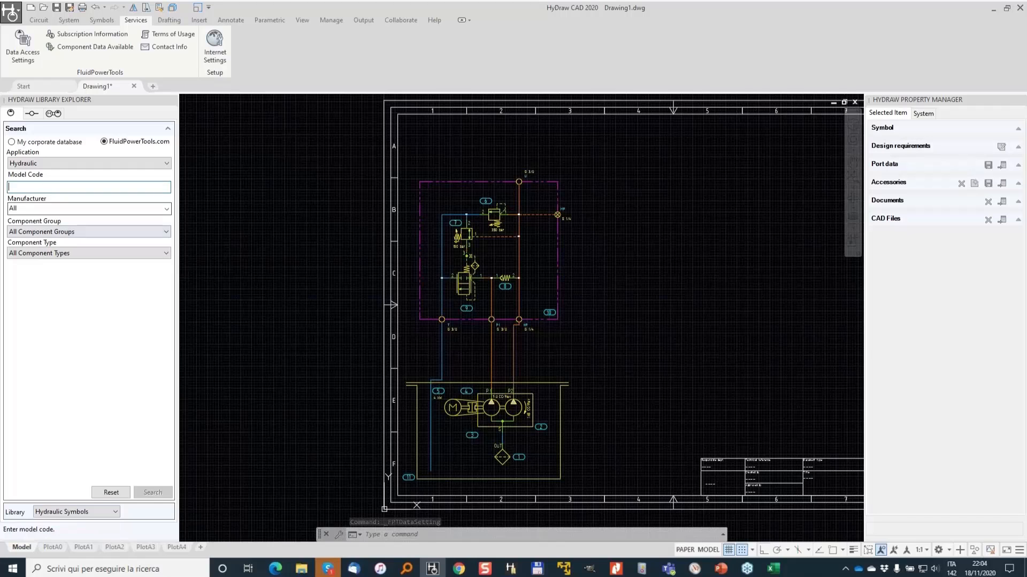
{"action": "left_click", "coordinate": [159, 234]}
{"action": "left_click", "coordinate": [148, 251]}
{"action": "left_click", "coordinate": [152, 250]}
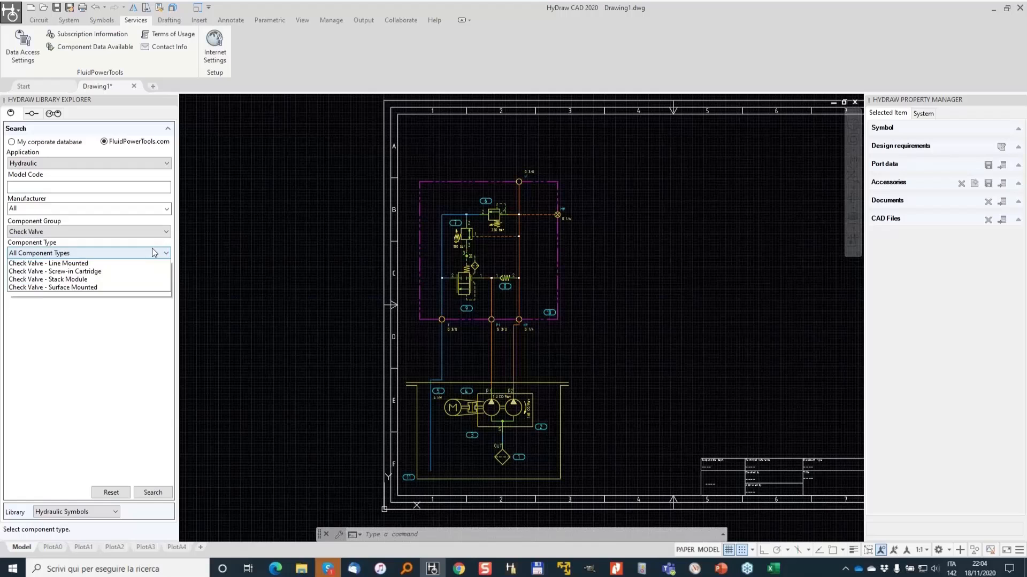
{"action": "left_click", "coordinate": [128, 273]}
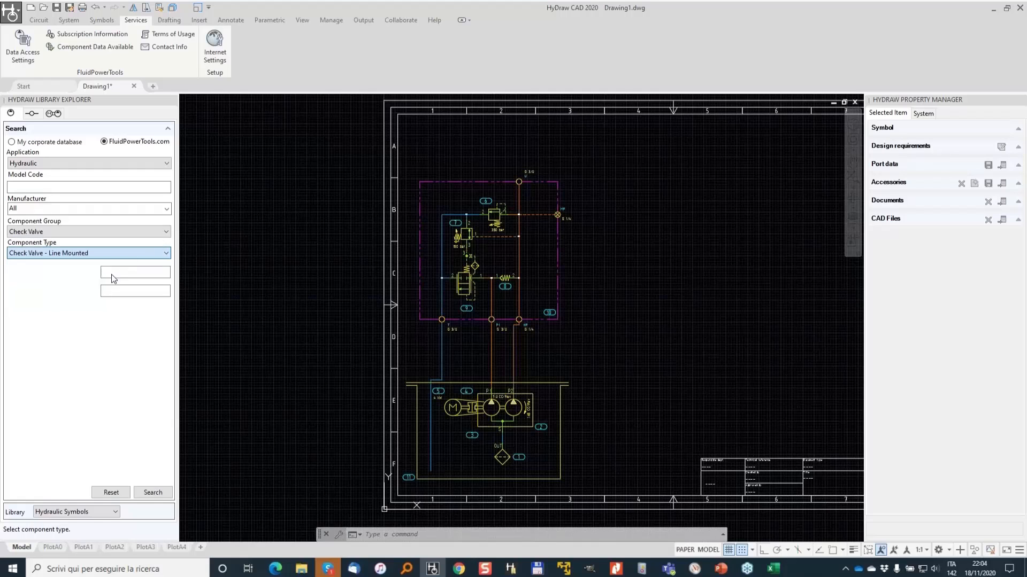
{"action": "left_click", "coordinate": [125, 270]}
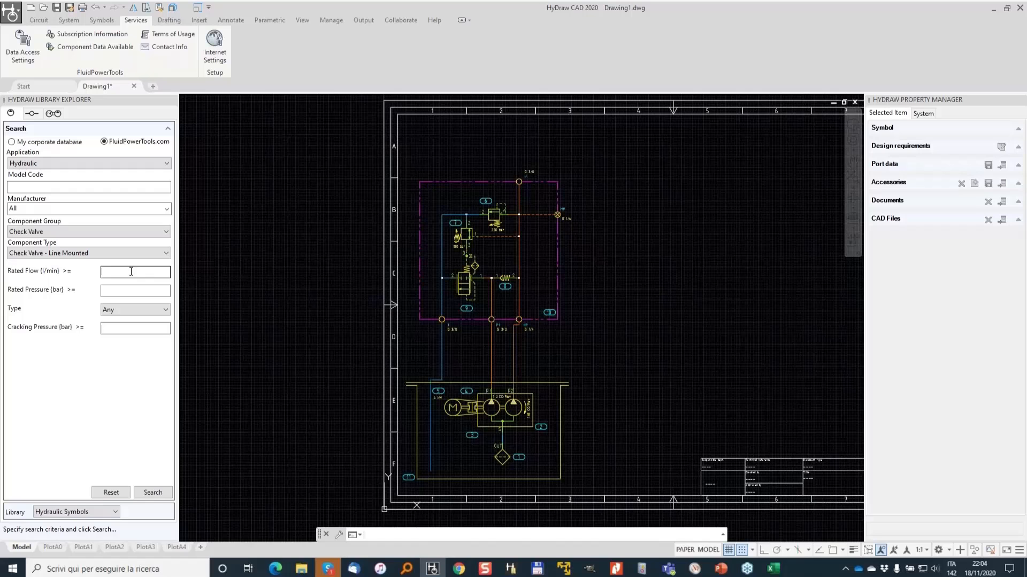
{"action": "left_click", "coordinate": [161, 493]}
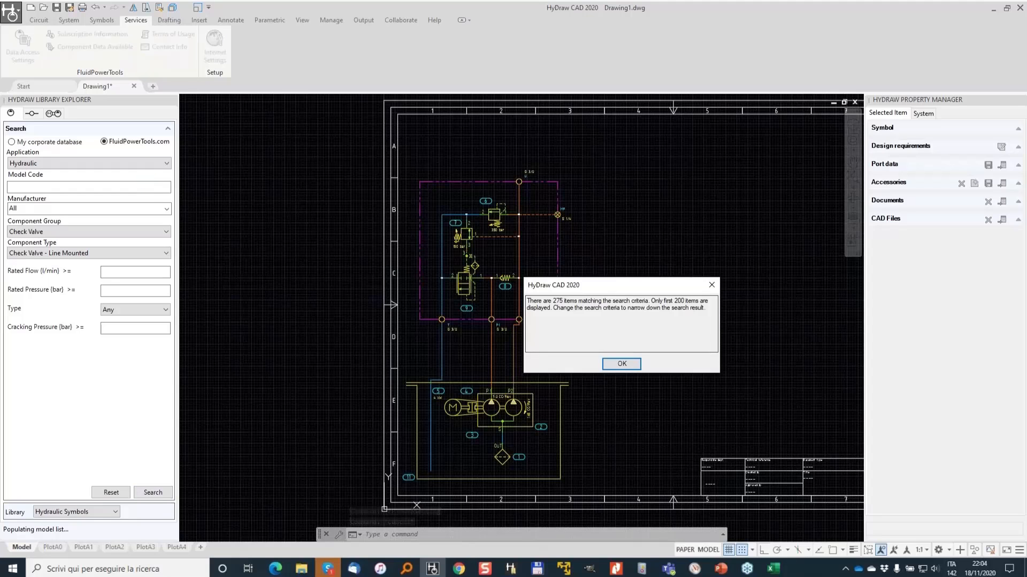
{"action": "key", "text": "Return"}
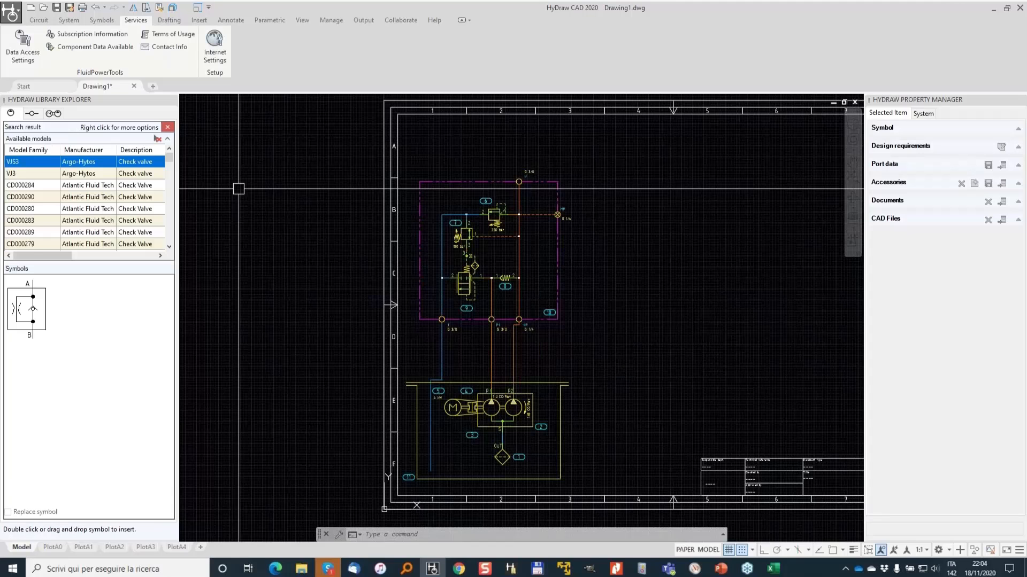
- Filter the search results to manufacturer HAWE and select the RB check valve model
{"action": "left_click", "coordinate": [111, 149]}
{"action": "left_click", "coordinate": [48, 161]}
{"action": "left_click_drag", "start_coordinate": [111, 179], "coordinate": [116, 208]}
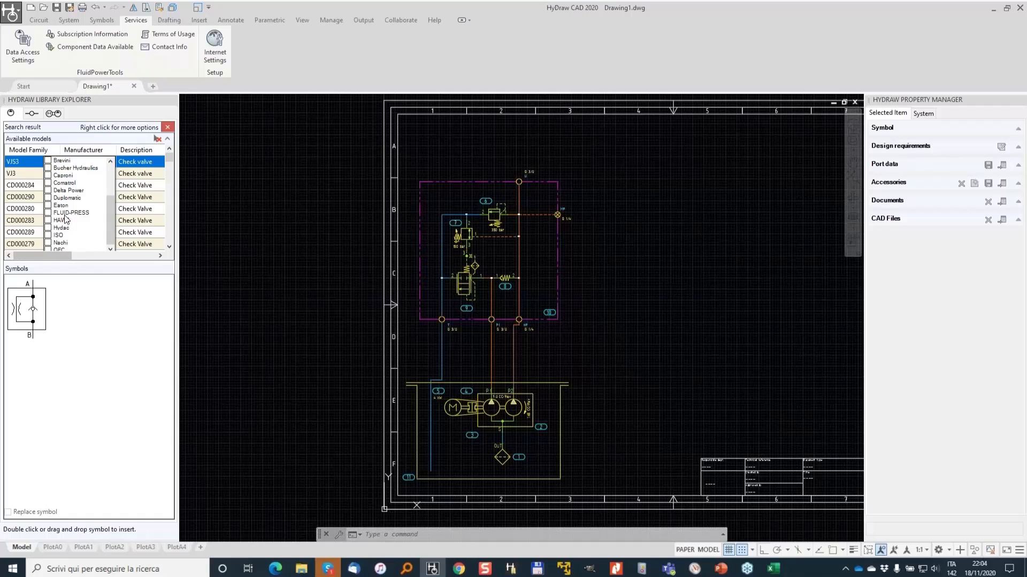
{"action": "left_click", "coordinate": [48, 220]}
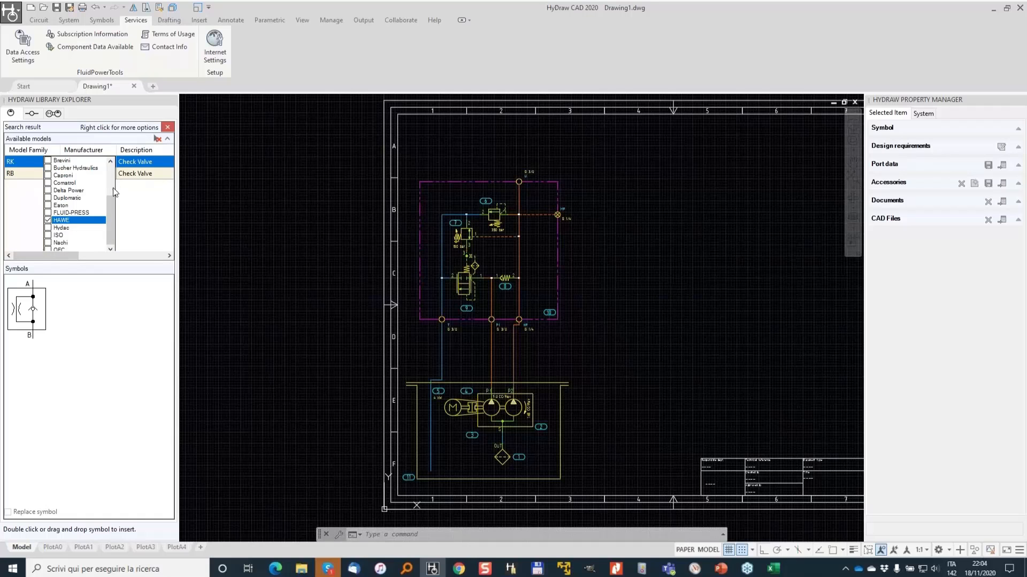
{"action": "left_click", "coordinate": [23, 172]}
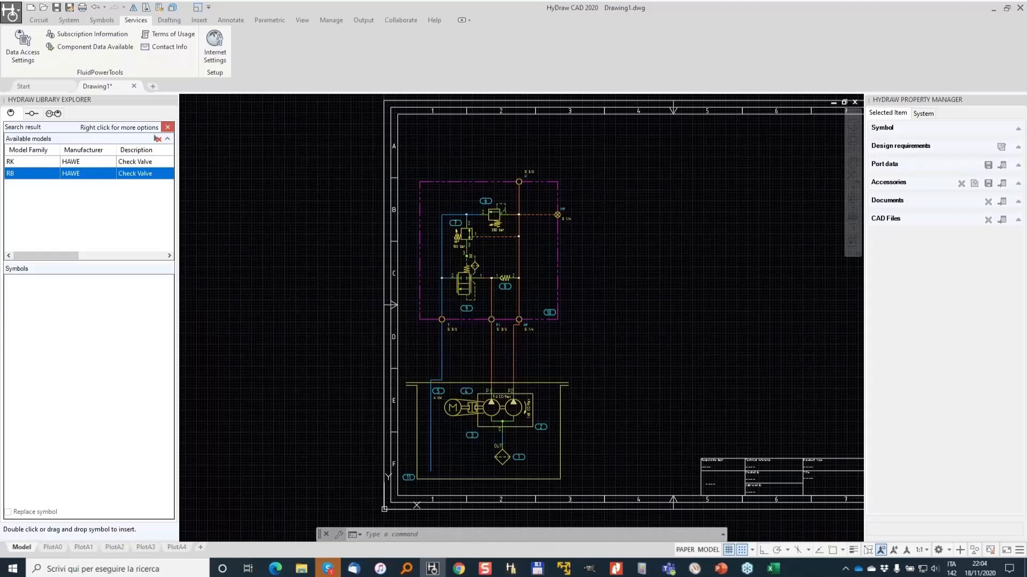
- Insert the HAWE RB check valve on the line from pump outlet P1 to manifold port P1
{"action": "scroll", "coordinate": [499, 356], "scroll_direction": "up", "scroll_amount": 6}
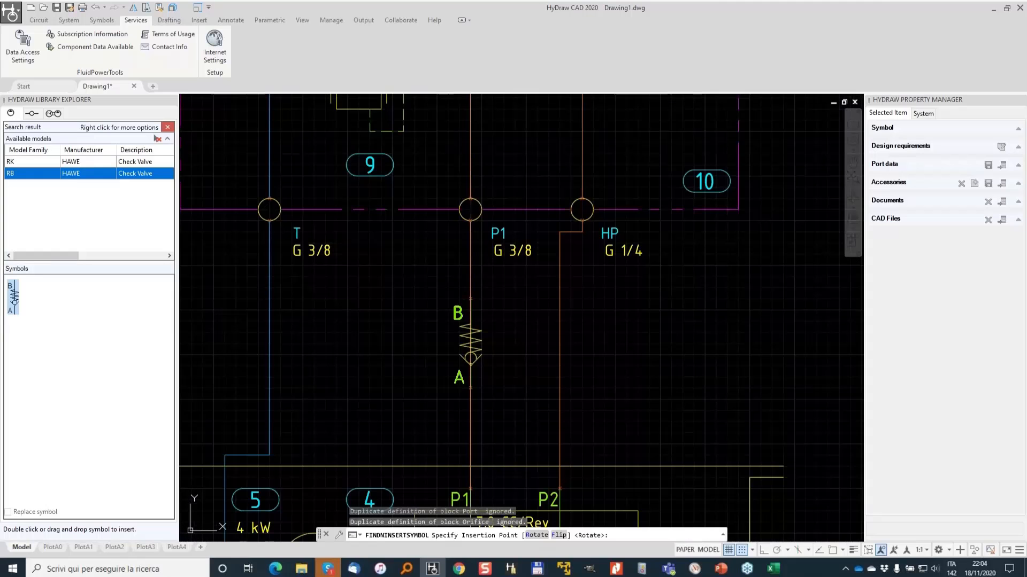
{"action": "left_click", "coordinate": [471, 344]}
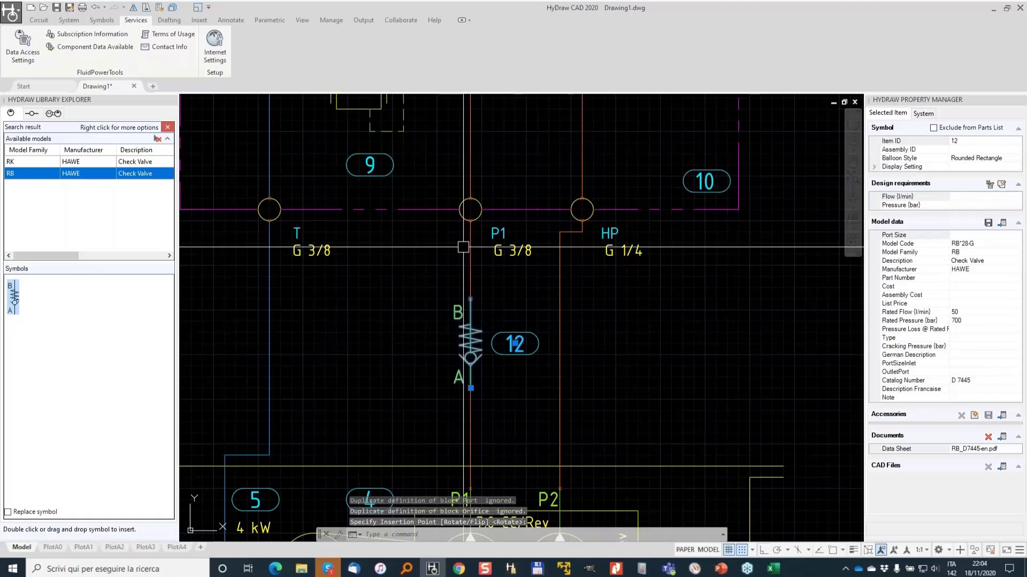
{"action": "left_click", "coordinate": [469, 269]}
{"action": "left_click", "coordinate": [471, 409]}
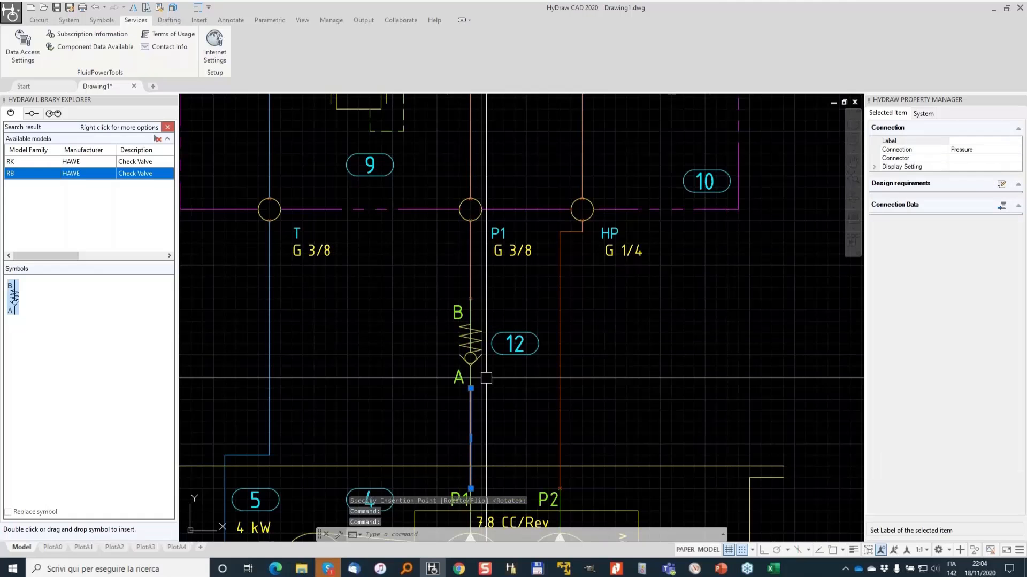
{"action": "key", "text": "Escape"}
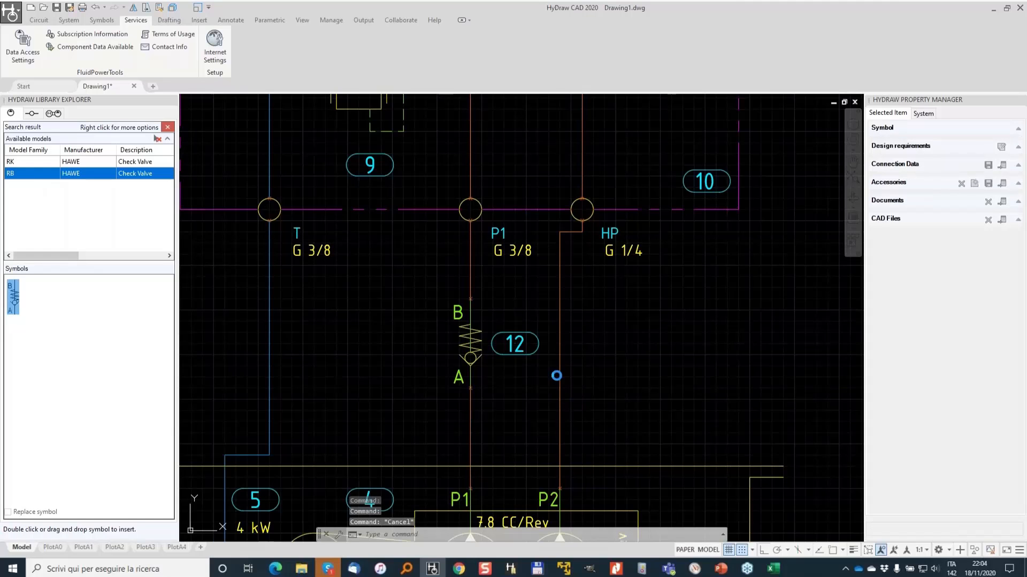
- Insert a second RB check valve on the line from pump outlet P2 to manifold port HP
{"action": "double_click", "coordinate": [15, 298]}
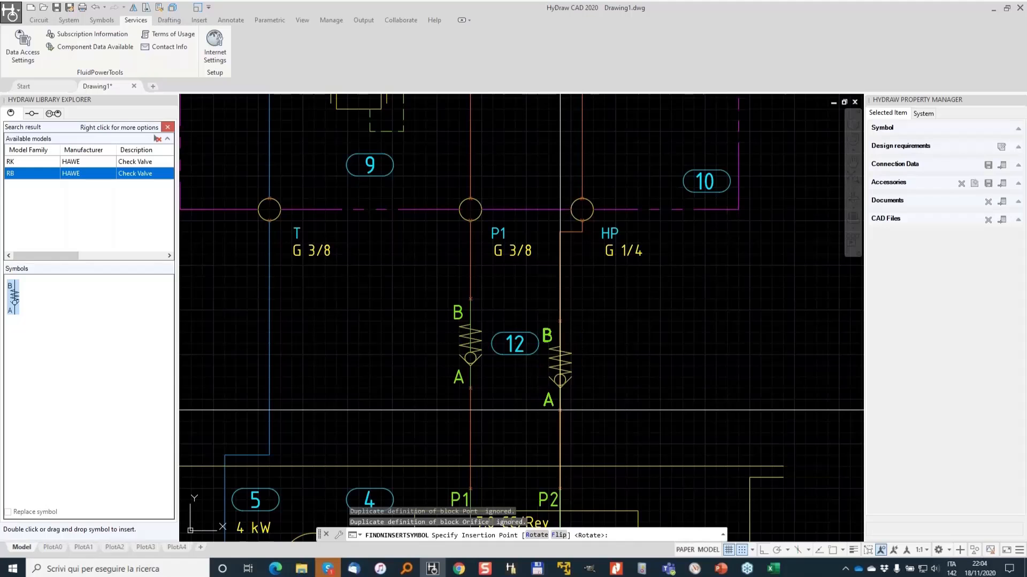
{"action": "left_click", "coordinate": [560, 353]}
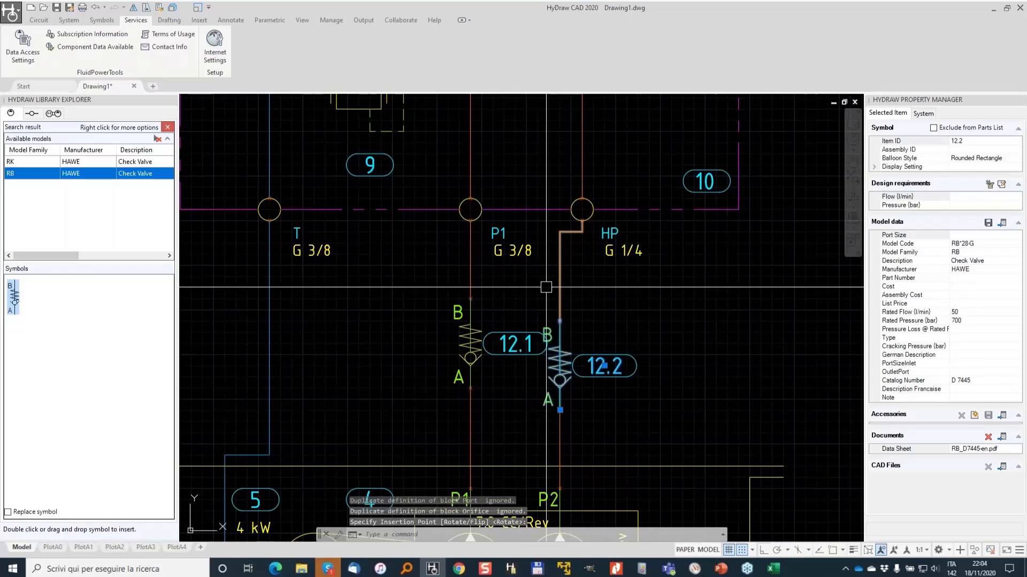
{"action": "left_click", "coordinate": [515, 343]}
{"action": "left_click", "coordinate": [515, 343]}
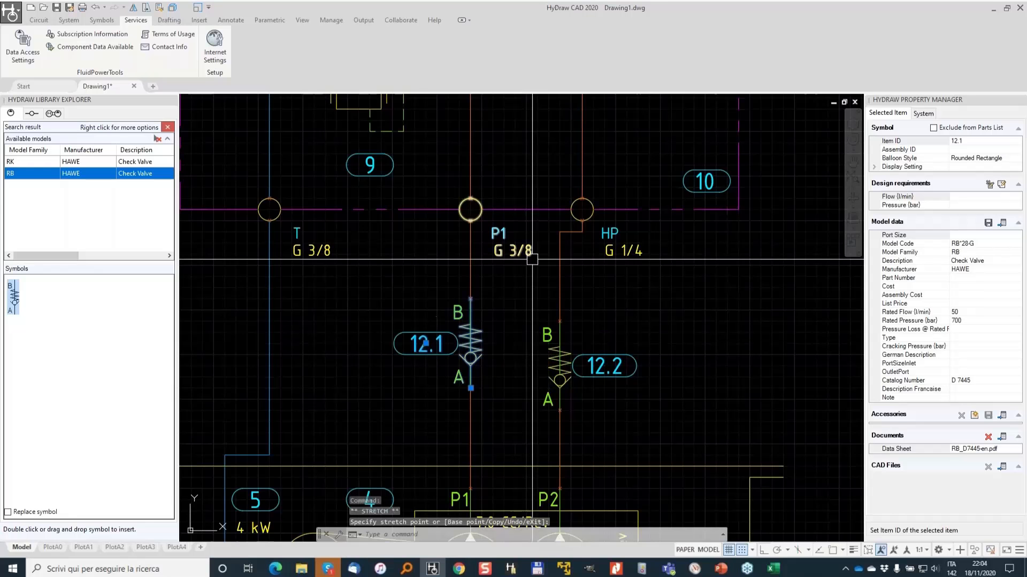
{"action": "key", "text": "Escape"}
{"action": "key", "text": "Escape"}
{"action": "scroll", "coordinate": [570, 235], "scroll_direction": "down", "scroll_amount": 4}
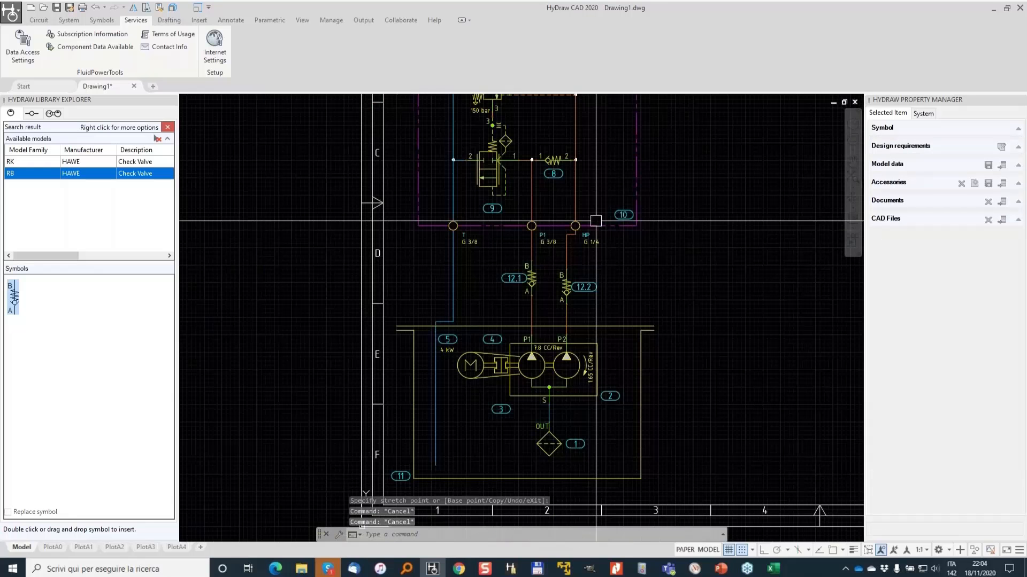
{"action": "middle_click_drag", "start_coordinate": [596, 221], "coordinate": [522, 367]}
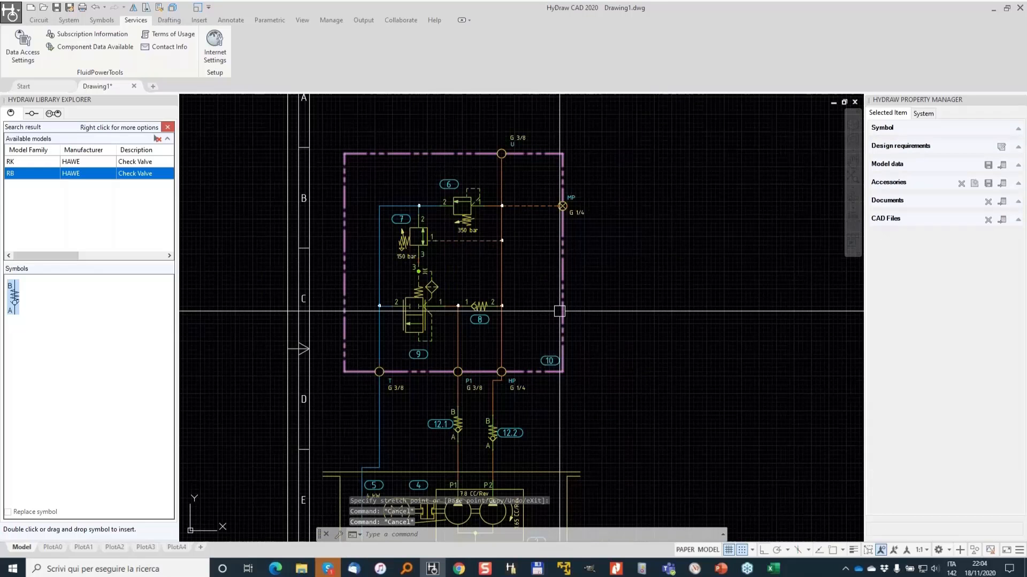
- Select the 350 bar relief valve in the manifold and search FluidPowerTools.com for models linked to its symbol
{"action": "left_click", "coordinate": [469, 205]}
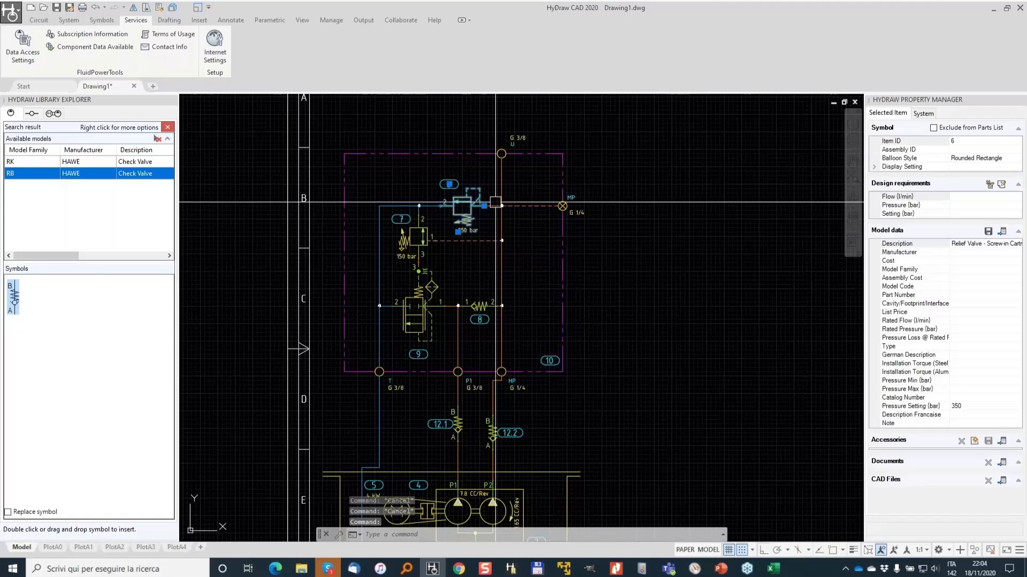
{"action": "scroll", "coordinate": [466, 227], "scroll_direction": "up", "scroll_amount": 5}
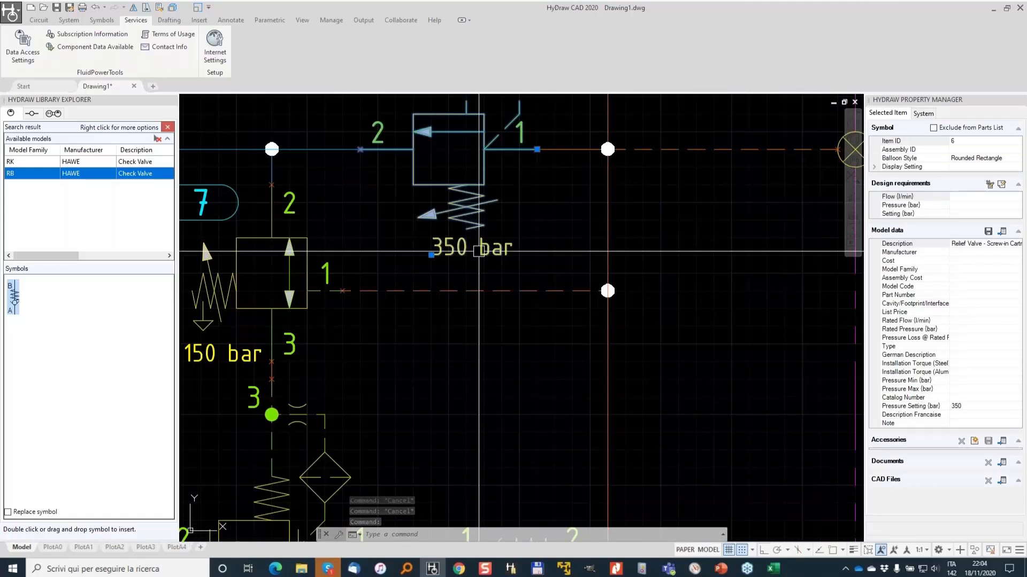
{"action": "middle_click_drag", "start_coordinate": [367, 226], "coordinate": [577, 187]}
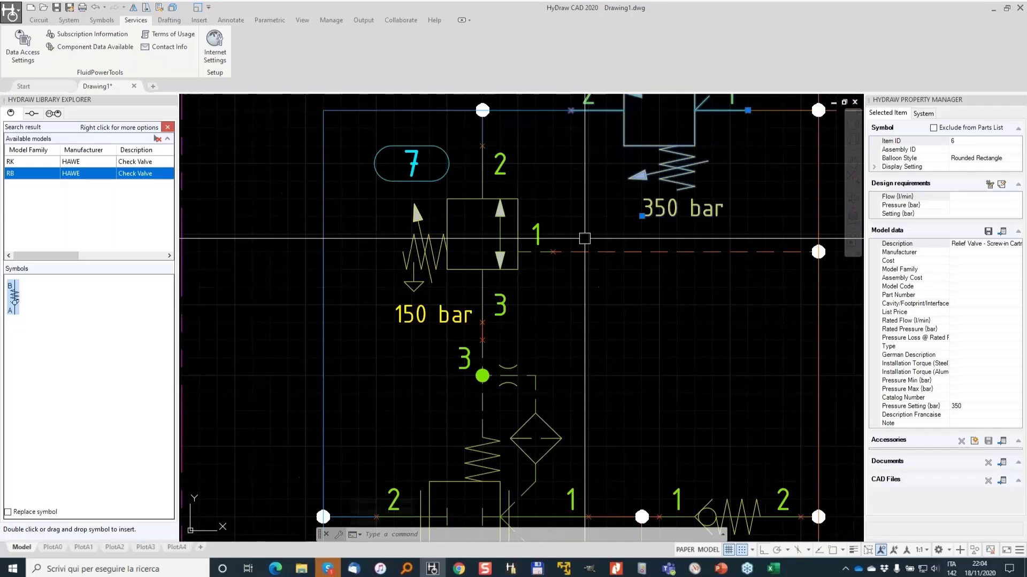
{"action": "scroll", "coordinate": [610, 200], "scroll_direction": "down", "scroll_amount": 2}
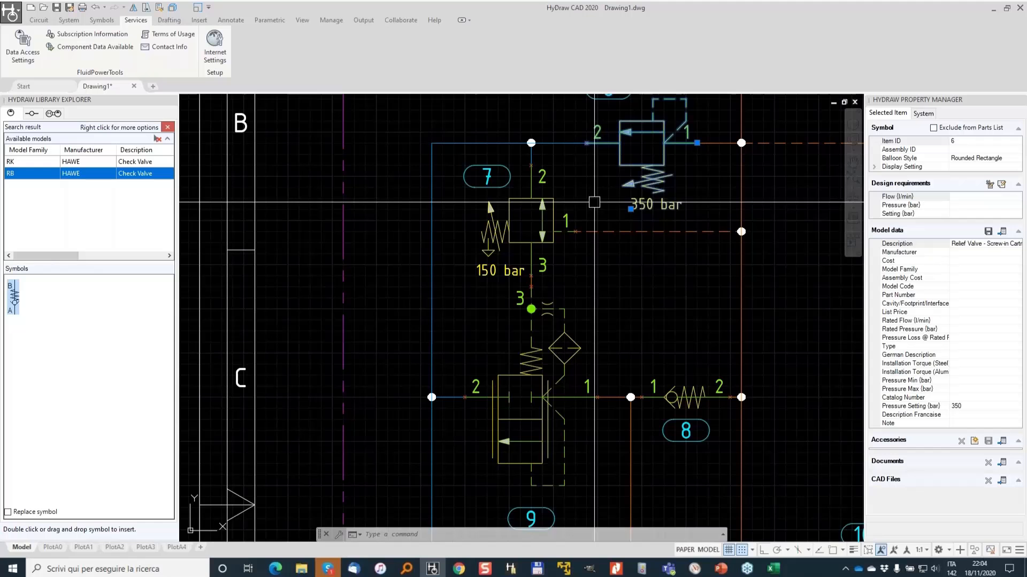
{"action": "middle_click_drag", "start_coordinate": [639, 202], "coordinate": [548, 244]}
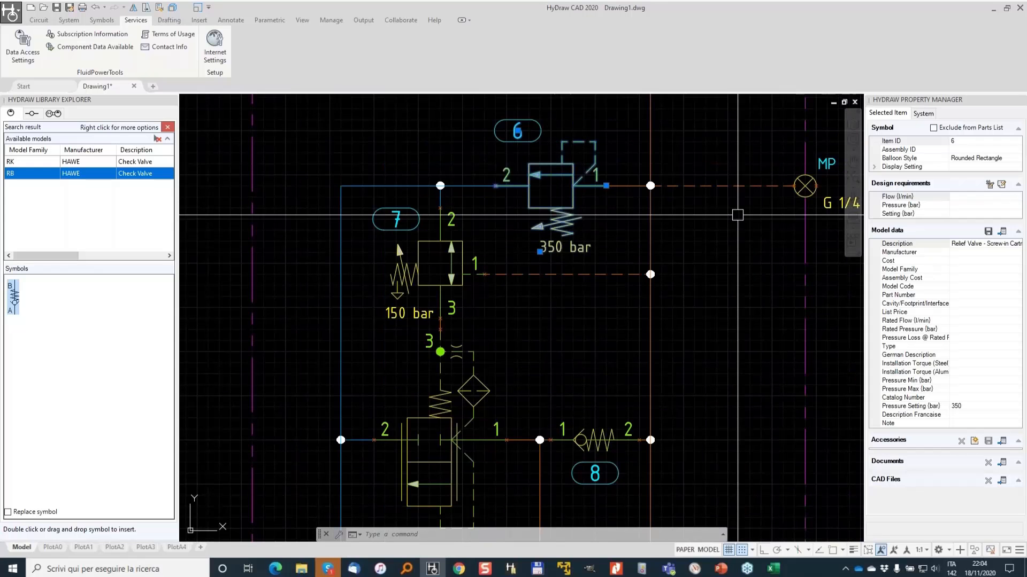
{"action": "left_click", "coordinate": [1003, 231]}
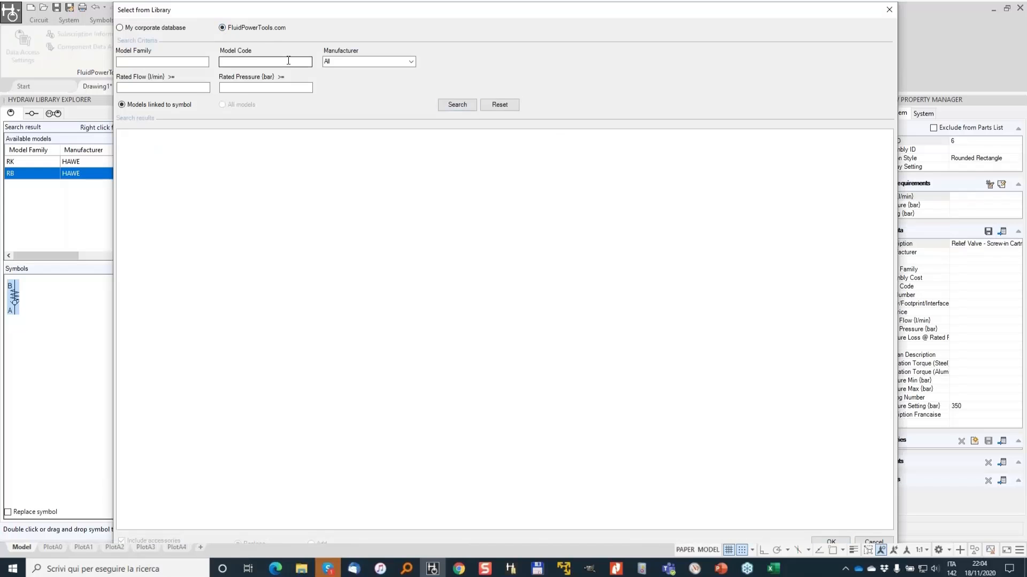
{"action": "left_click", "coordinate": [457, 104]}
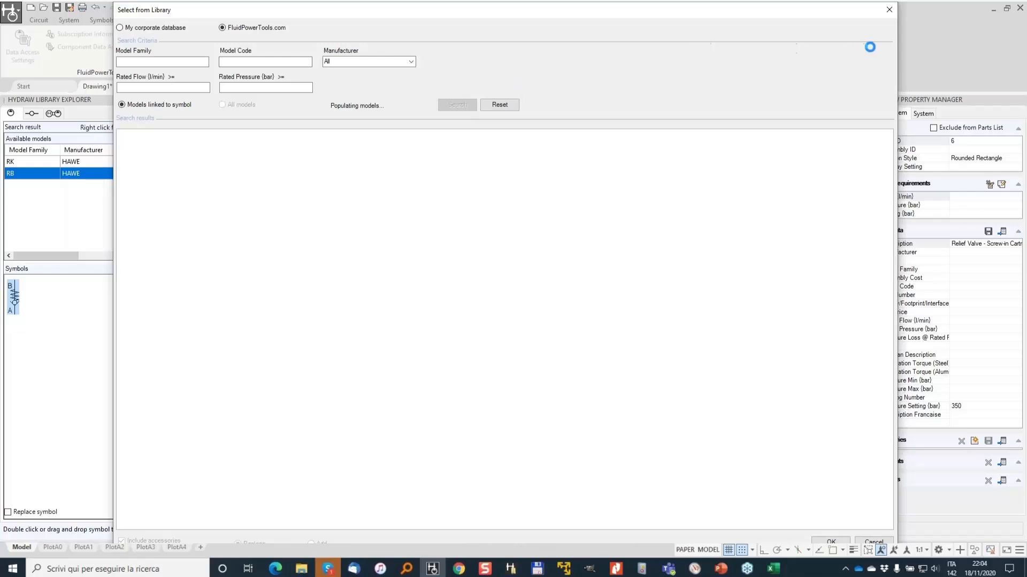
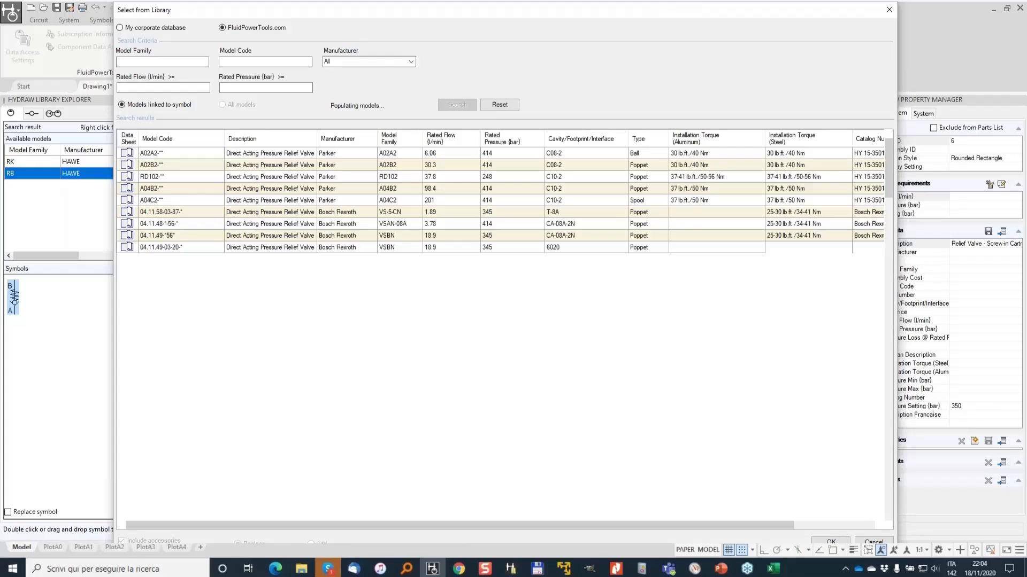
- Filter the library results to manufacturer Comatrol and assign the RV08-DR model to the 350 bar relief valve
{"action": "left_click", "coordinate": [371, 141]}
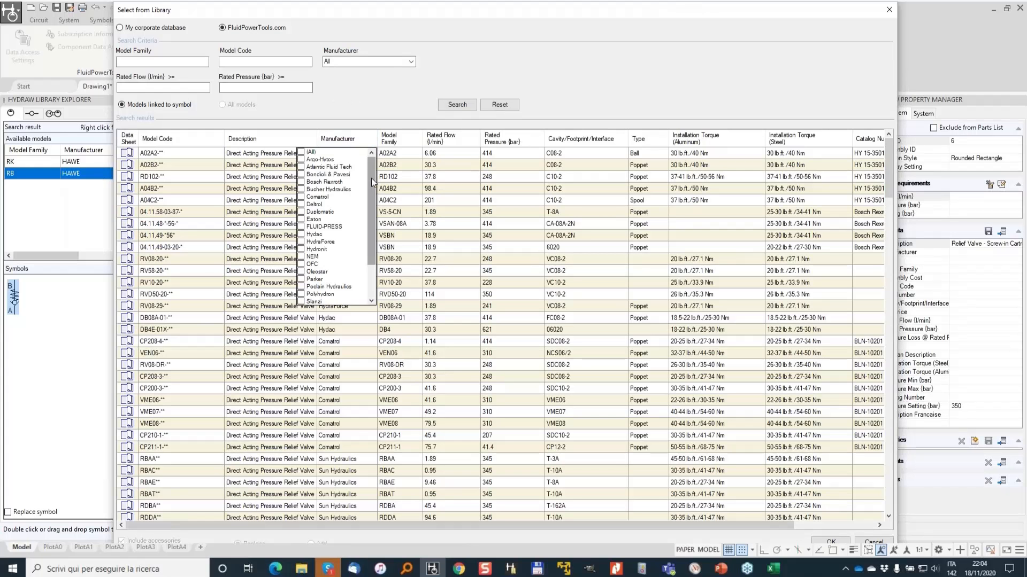
{"action": "left_click", "coordinate": [307, 198]}
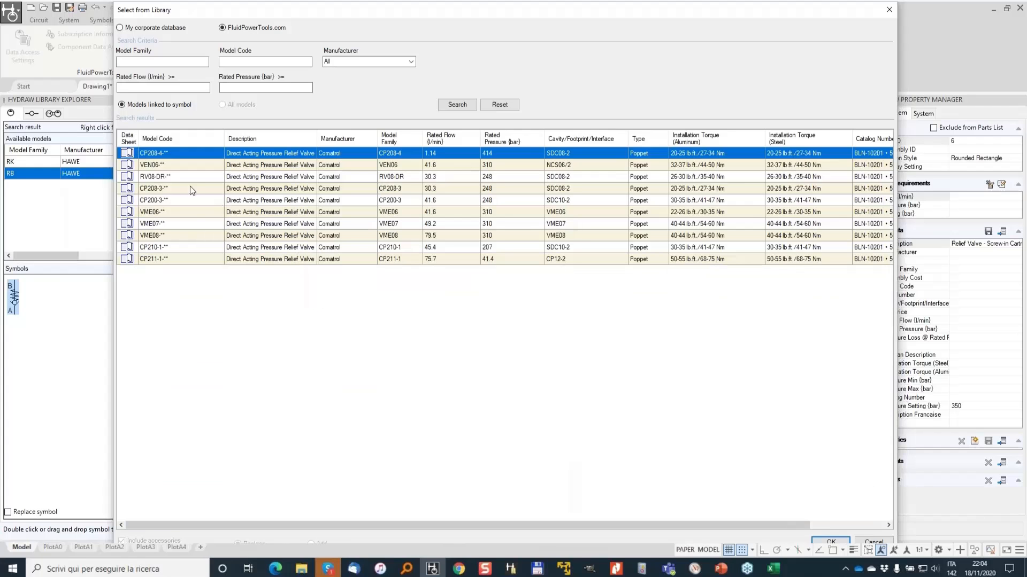
{"action": "left_click", "coordinate": [172, 179]}
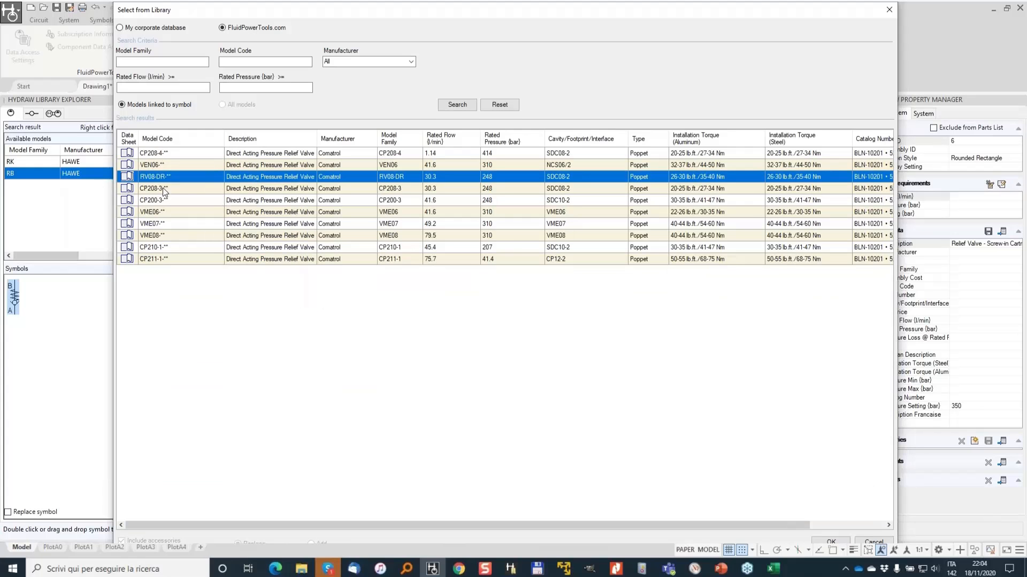
{"action": "left_click", "coordinate": [841, 541]}
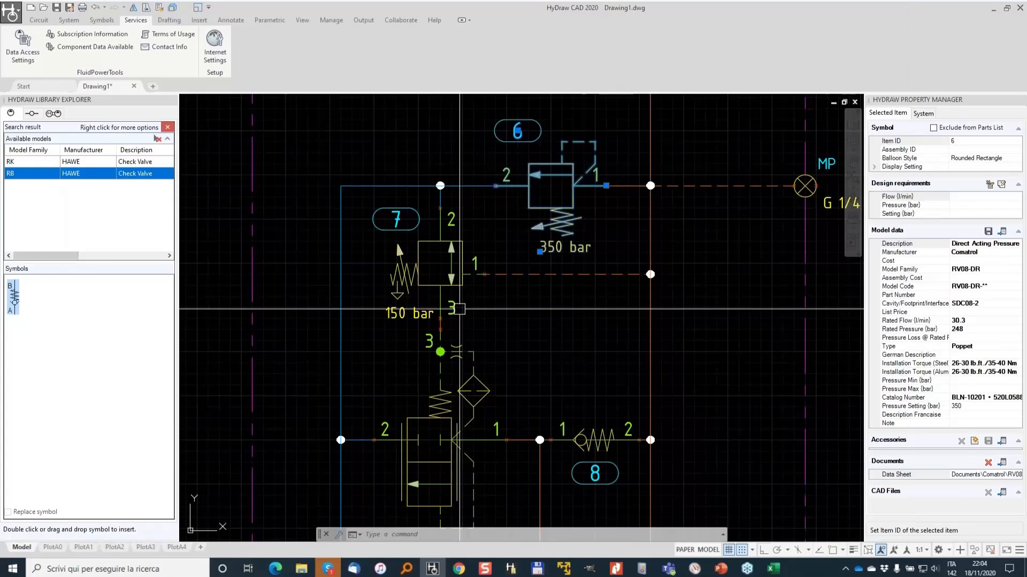
- Select the logic element cartridge valve in the manifold and assign it the Comatrol CP700-2 model from FluidPowerTools.com
{"action": "left_click", "coordinate": [441, 302]}
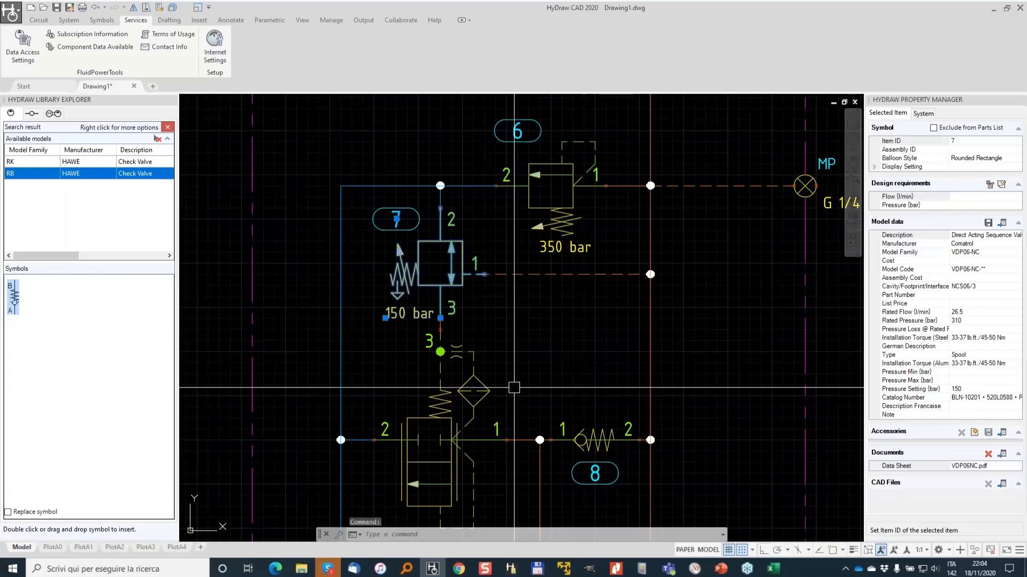
{"action": "middle_click_drag", "start_coordinate": [513, 385], "coordinate": [510, 222]}
{"action": "left_click", "coordinate": [424, 270]}
{"action": "left_click", "coordinate": [407, 234]}
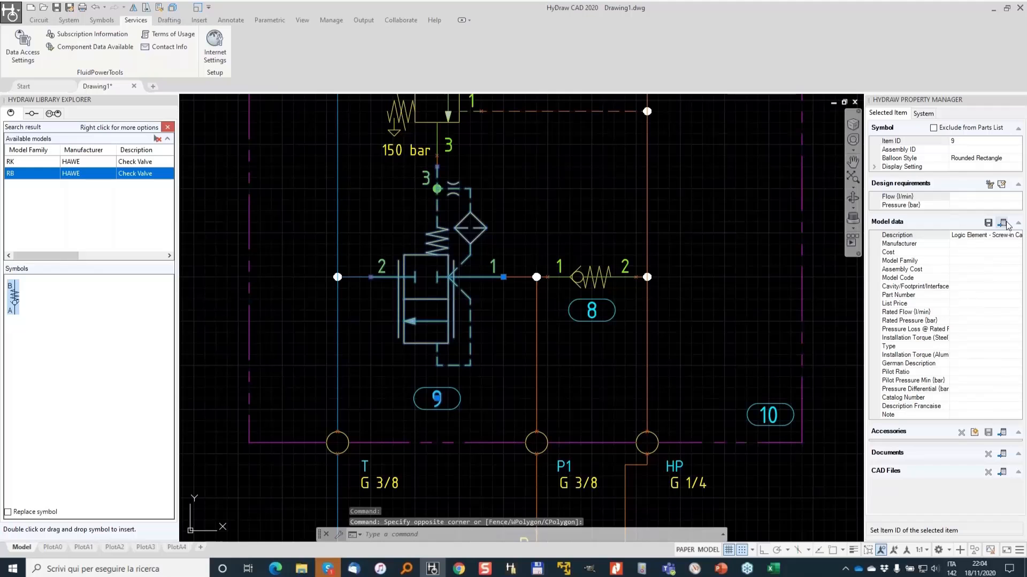
{"action": "left_click", "coordinate": [1005, 223]}
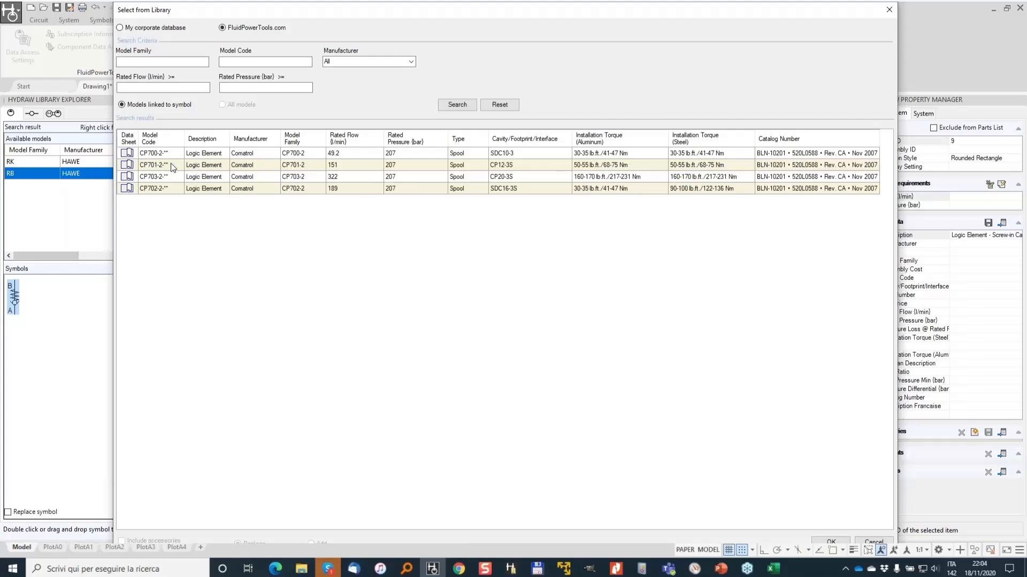
{"action": "left_click", "coordinate": [172, 166]}
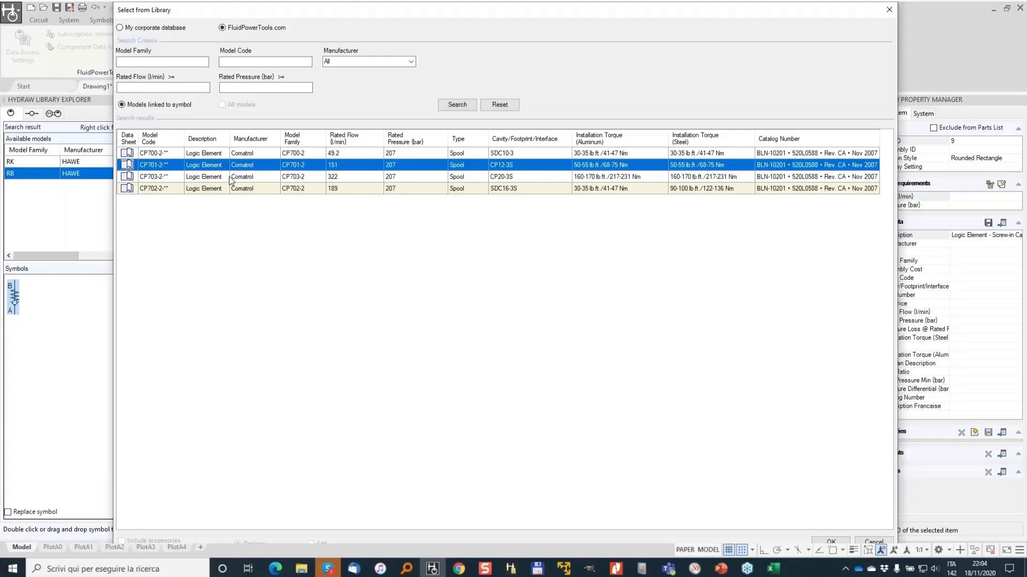
{"action": "left_click", "coordinate": [344, 154]}
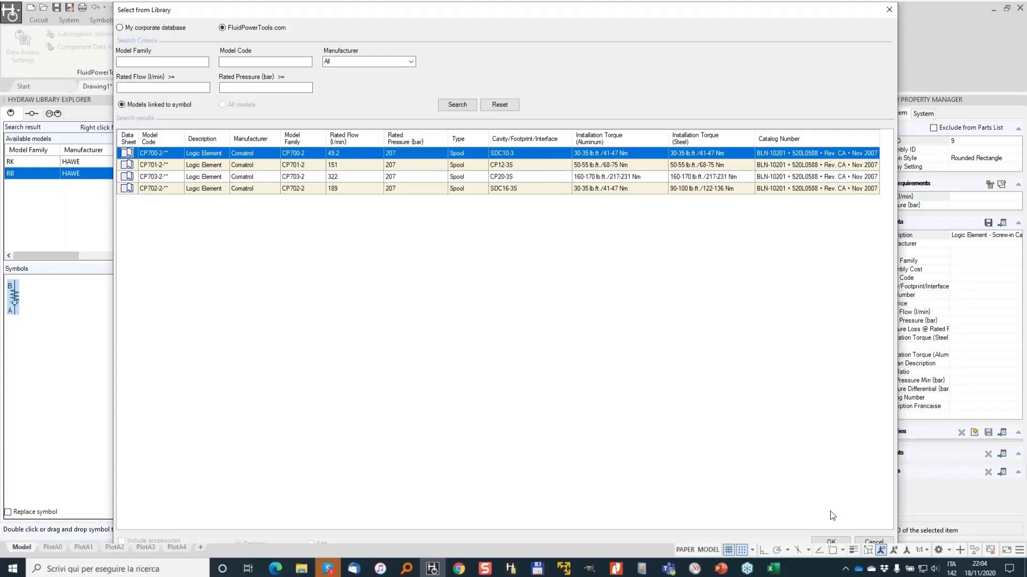
{"action": "left_click", "coordinate": [831, 541]}
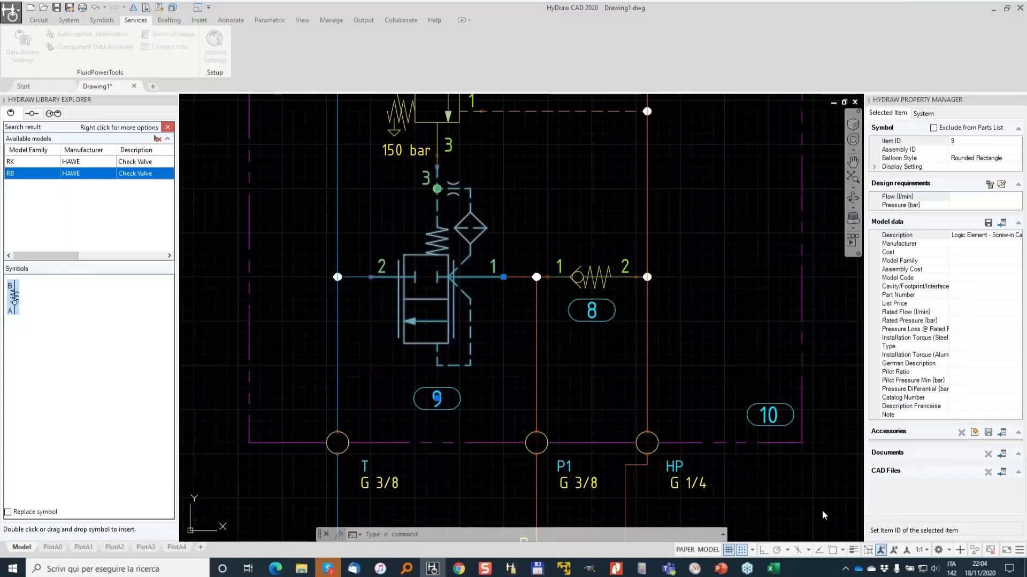
- Select the manifold check valve and search FluidPowerTools.com for its linked models filtered to manufacturer Hydac
{"action": "left_click", "coordinate": [591, 277]}
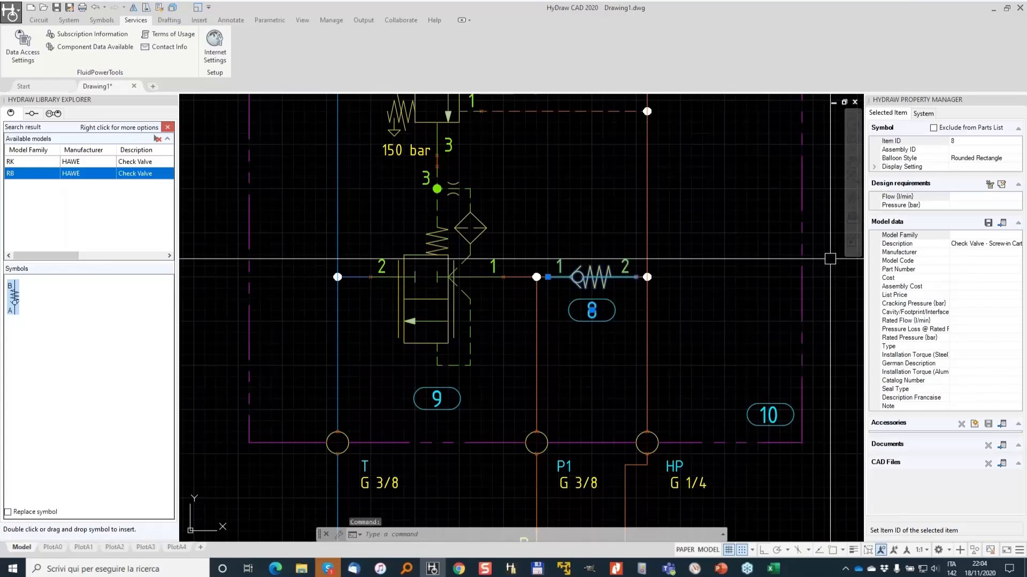
{"action": "left_click", "coordinate": [1001, 223]}
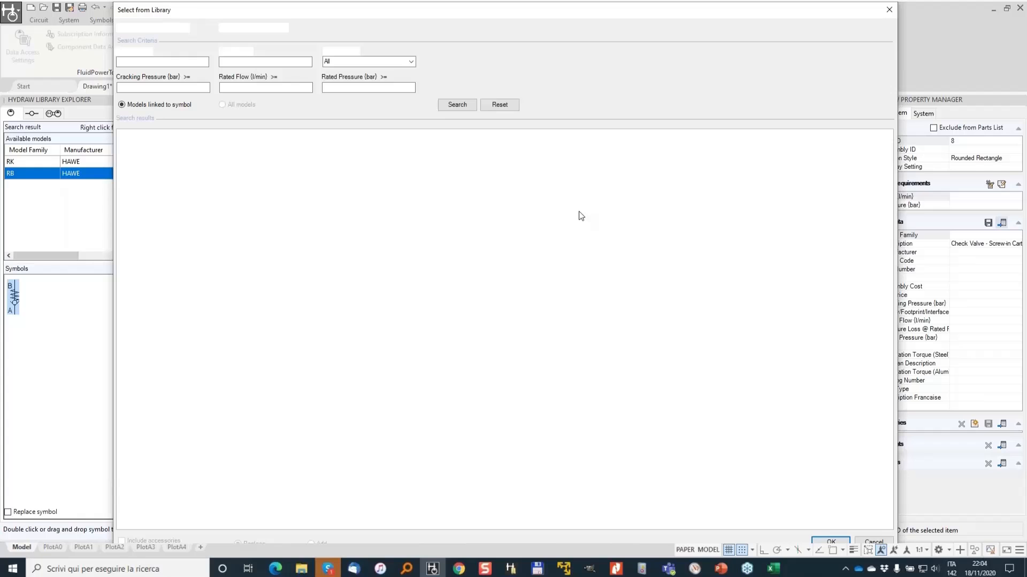
{"action": "left_click", "coordinate": [411, 62]}
{"action": "left_click", "coordinate": [328, 71]}
{"action": "left_click_drag", "start_coordinate": [413, 79], "coordinate": [411, 90]}
{"action": "scroll", "coordinate": [347, 97], "scroll_direction": "up", "scroll_amount": 1}
{"action": "scroll", "coordinate": [342, 86], "scroll_direction": "up", "scroll_amount": 1}
{"action": "left_click", "coordinate": [344, 80]}
{"action": "left_click", "coordinate": [460, 62]}
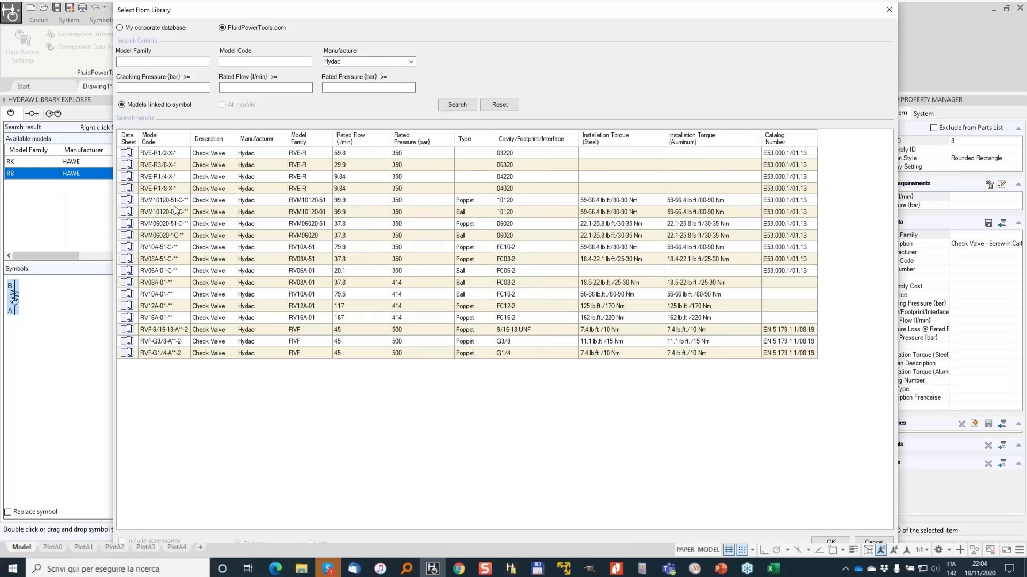
- Review the Hydac RV10A-01 data sheet and assign that model to the manifold check valve
{"action": "left_click", "coordinate": [129, 295]}
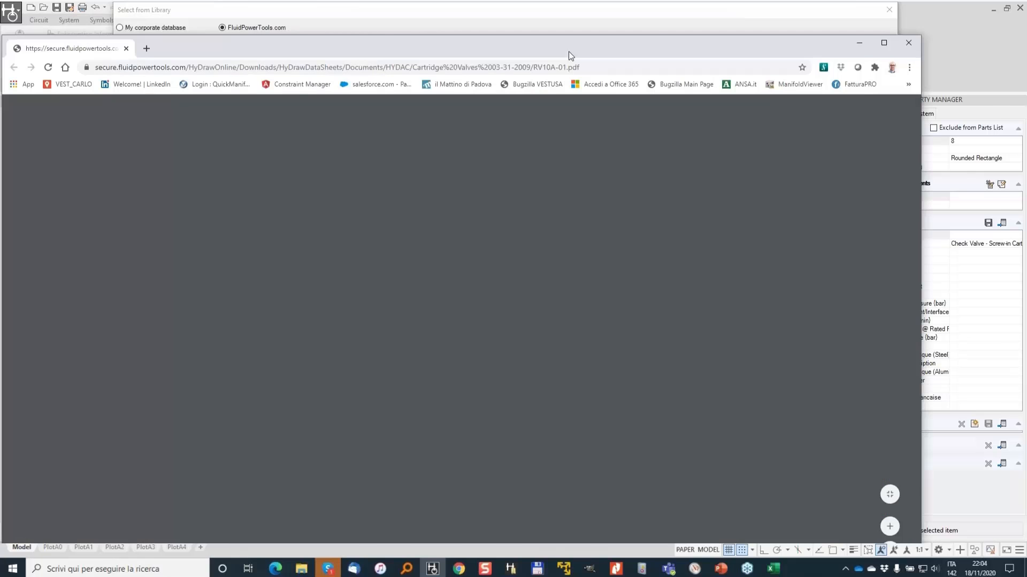
{"action": "left_click_drag", "start_coordinate": [569, 51], "coordinate": [625, 44]}
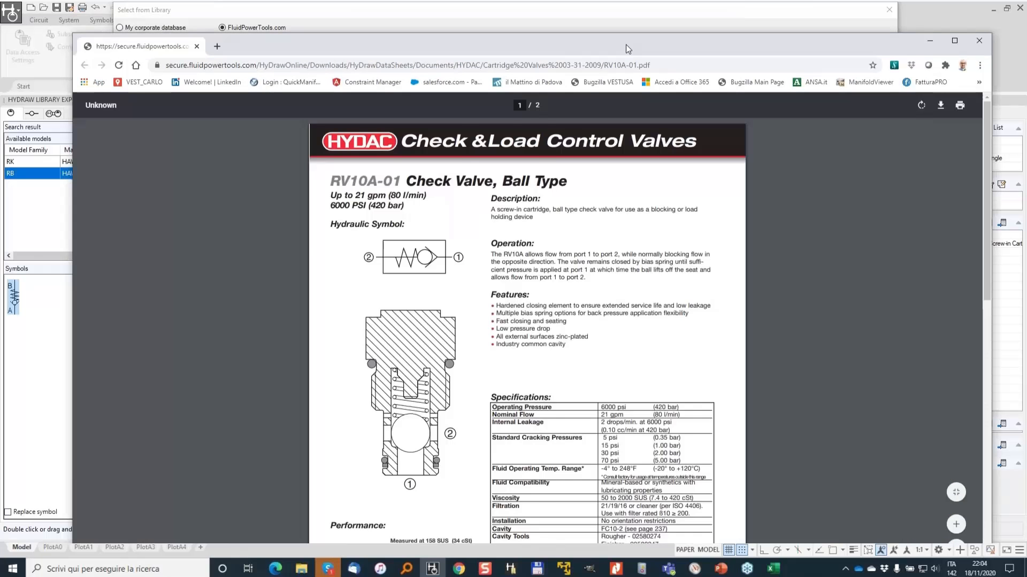
{"action": "scroll", "coordinate": [416, 217], "scroll_direction": "down", "scroll_amount": 8}
{"action": "left_click", "coordinate": [981, 39]}
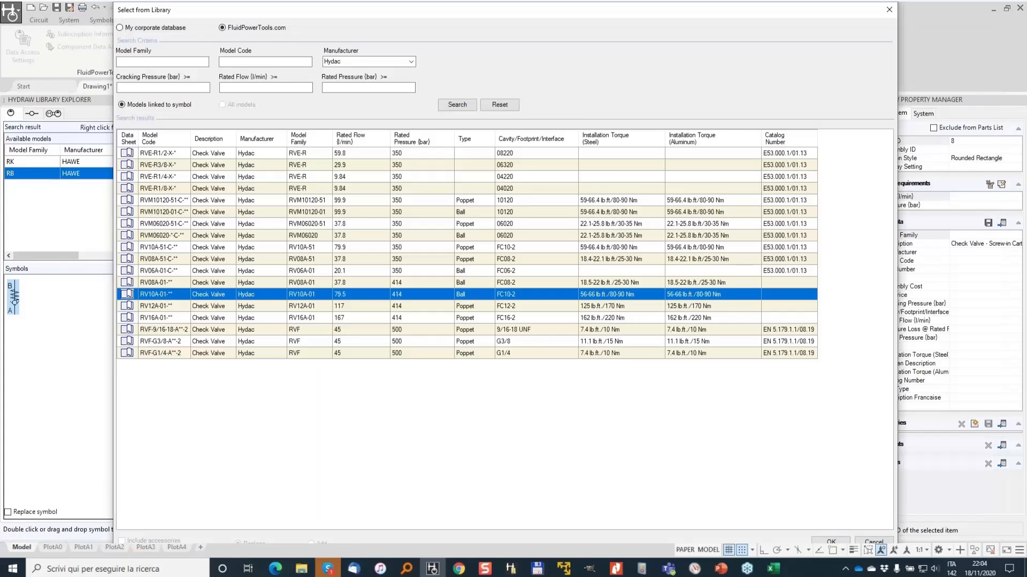
{"action": "left_click", "coordinate": [830, 541]}
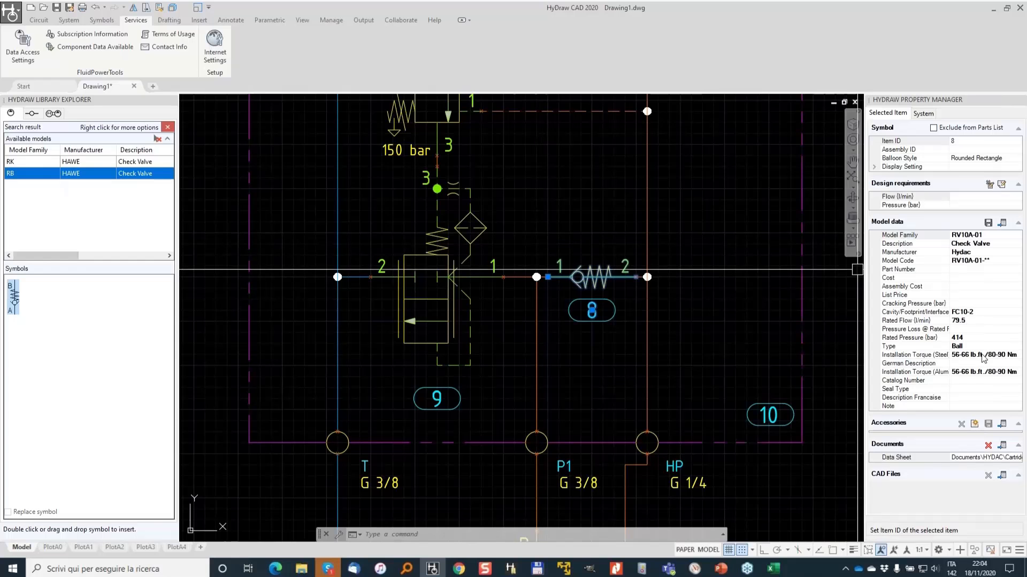
- Insert a metric A2 title block around the circuit
{"action": "scroll", "coordinate": [482, 223], "scroll_direction": "down", "scroll_amount": 3}
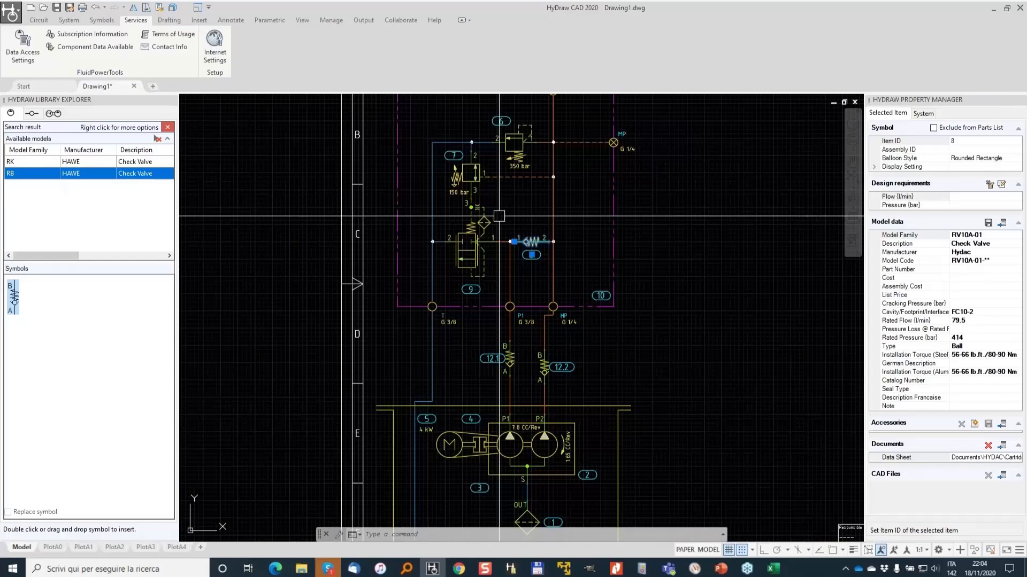
{"action": "key", "text": "Escape"}
{"action": "scroll", "coordinate": [499, 216], "scroll_direction": "down", "scroll_amount": 2}
{"action": "middle_click_drag", "start_coordinate": [593, 211], "coordinate": [569, 234]}
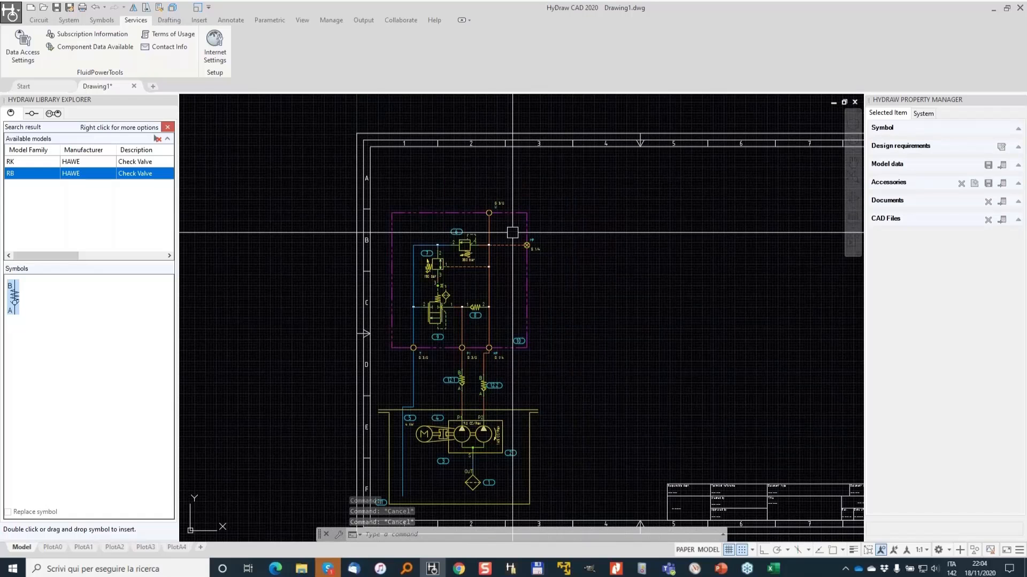
{"action": "scroll", "coordinate": [357, 252], "scroll_direction": "down", "scroll_amount": 2}
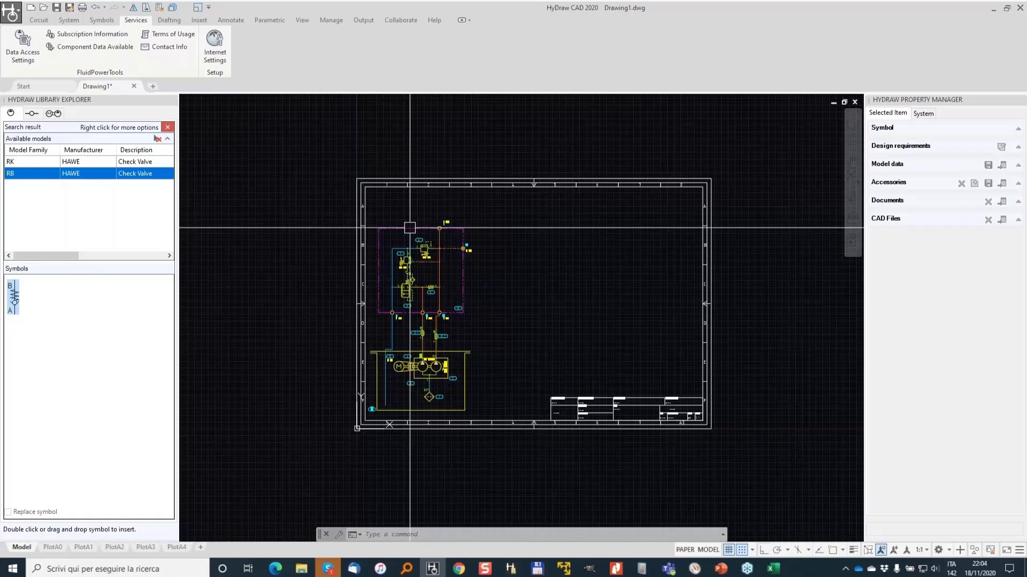
{"action": "middle_click_drag", "start_coordinate": [410, 228], "coordinate": [366, 251]}
{"action": "key", "text": "Escape"}
{"action": "key", "text": "Escape"}
{"action": "key", "text": "Escape"}
{"action": "left_click", "coordinate": [78, 21]}
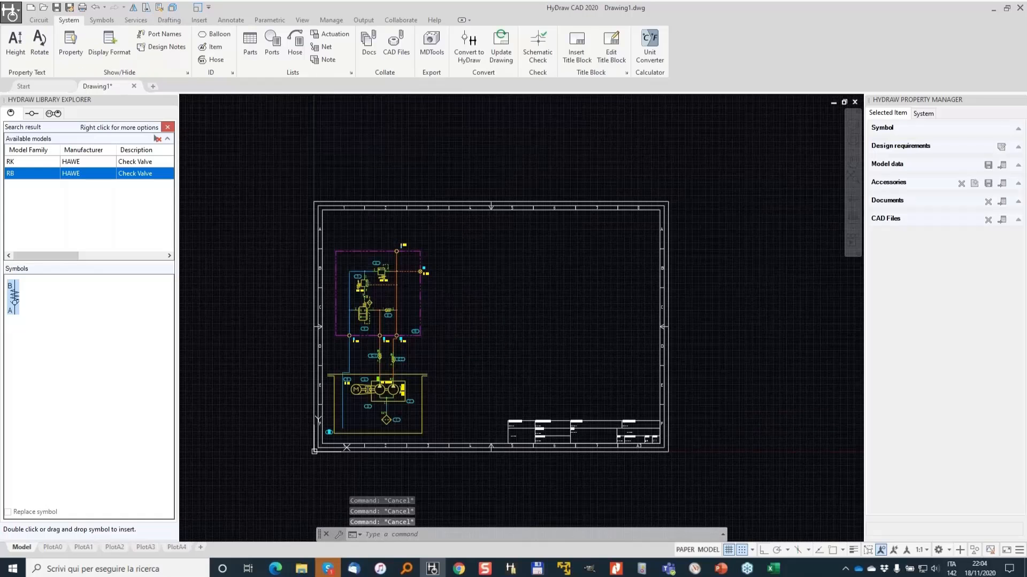
{"action": "left_click", "coordinate": [608, 58]}
{"action": "left_click", "coordinate": [62, 227]}
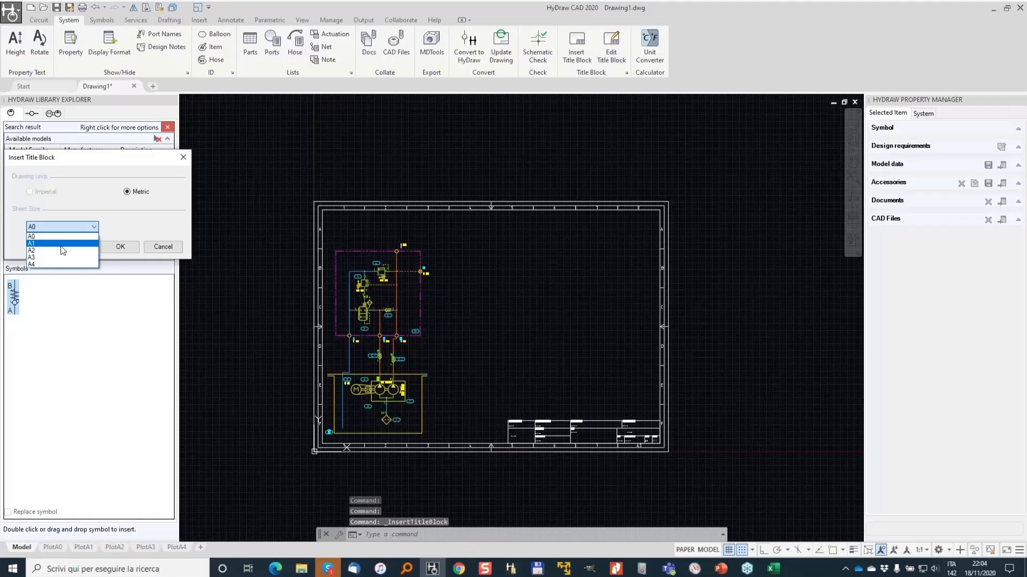
{"action": "left_click", "coordinate": [65, 248]}
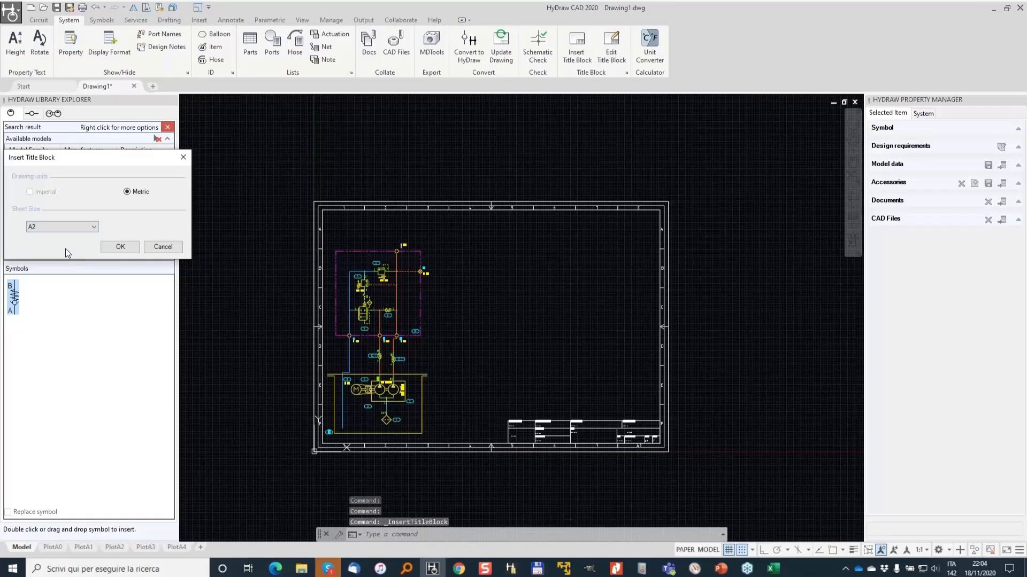
{"action": "left_click", "coordinate": [119, 248]}
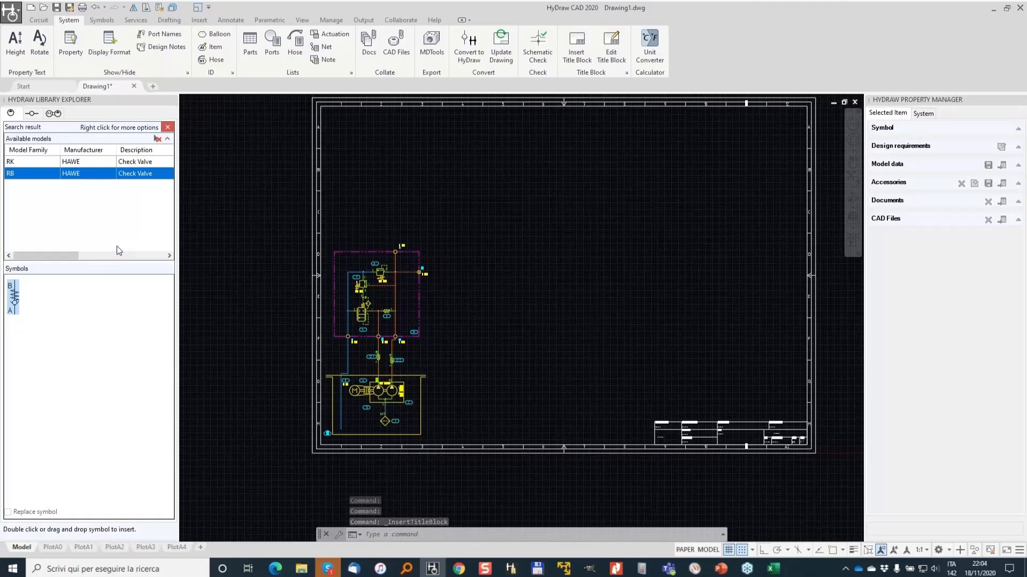
- Window-select the manifold section of the circuit and move it horizontally to the right
{"action": "middle_click_drag", "start_coordinate": [361, 315], "coordinate": [508, 179]}
{"action": "left_click", "coordinate": [318, 133]}
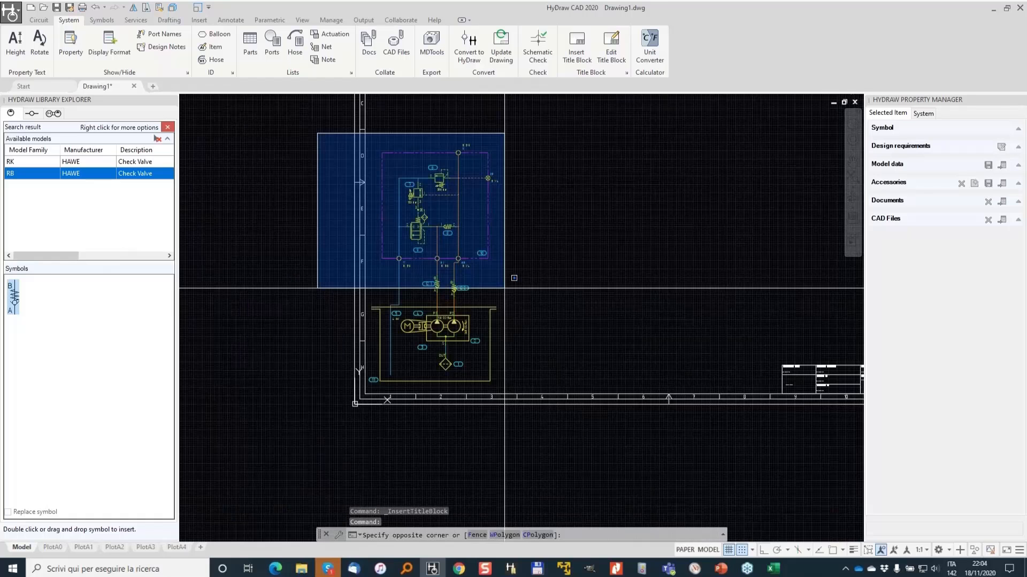
{"action": "left_click", "coordinate": [573, 296]}
{"action": "type", "text": "m"}
{"action": "key", "text": "Return"}
{"action": "left_click", "coordinate": [545, 299]}
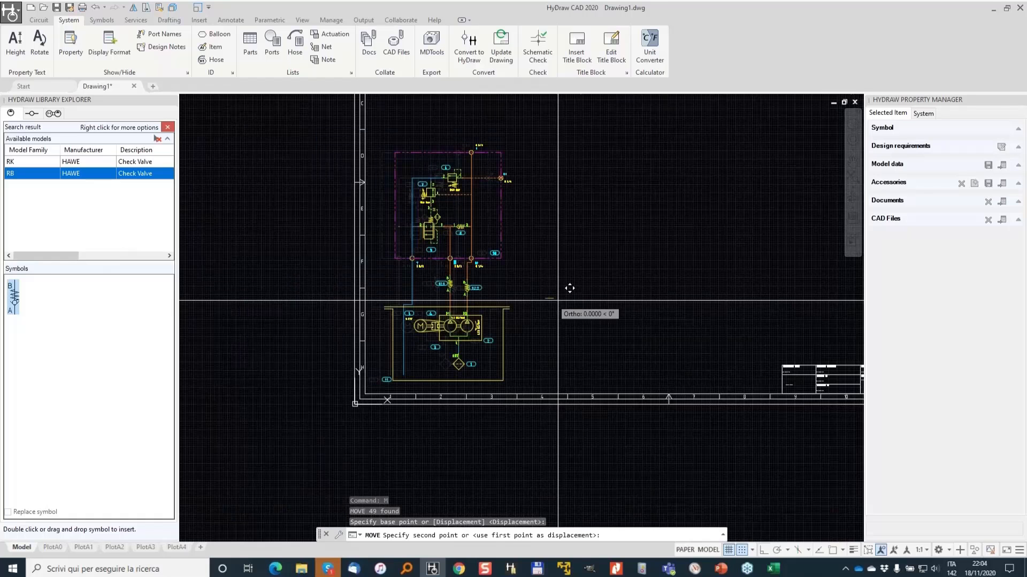
{"action": "left_click", "coordinate": [604, 301]}
{"action": "scroll", "coordinate": [615, 336], "scroll_direction": "up", "scroll_amount": 2}
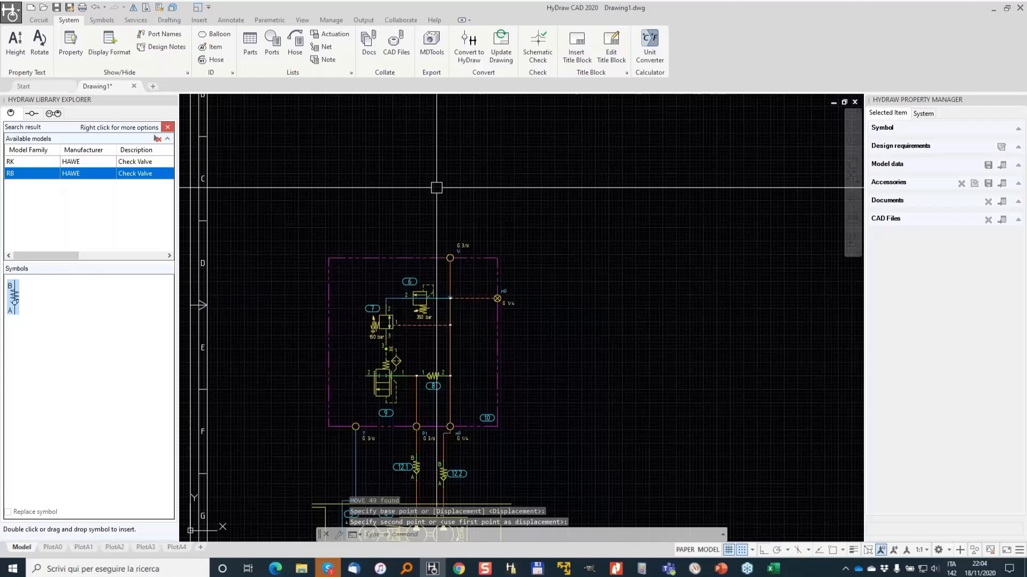
{"action": "middle_click_drag", "start_coordinate": [437, 187], "coordinate": [485, 265]}
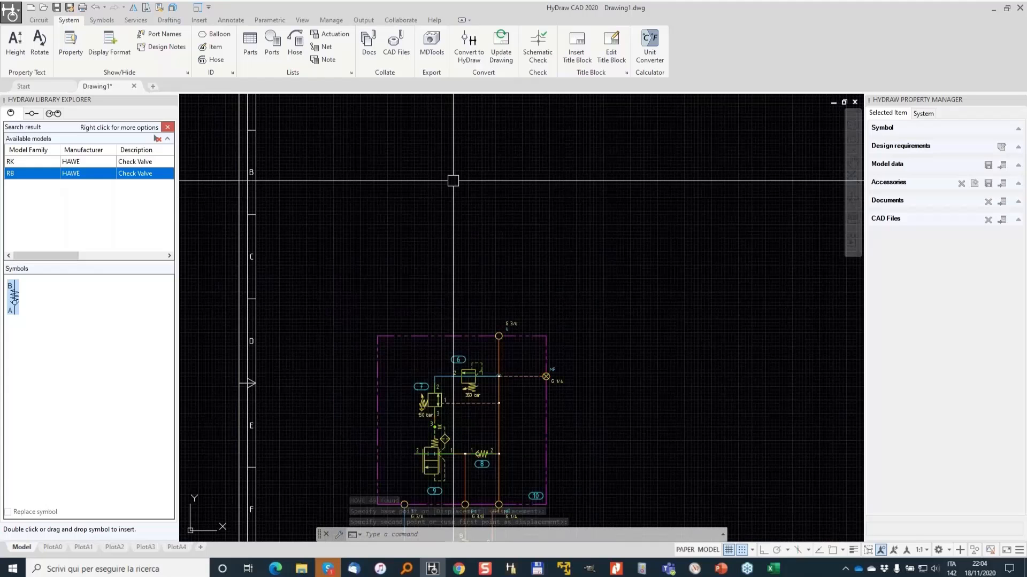
- Reset the library search and search FluidPowerTools.com for model code DGV%6C
{"action": "left_click", "coordinate": [167, 127]}
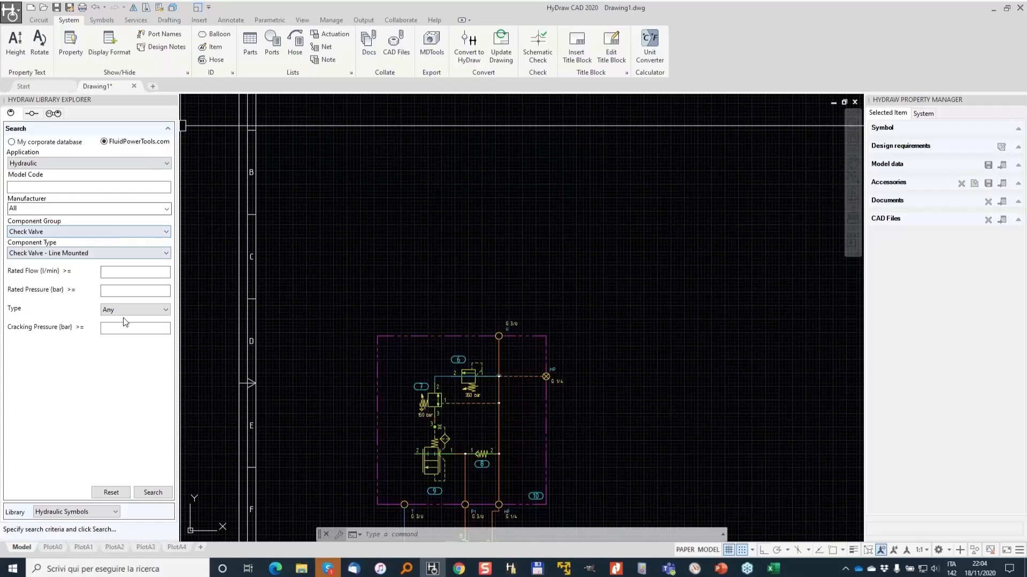
{"action": "left_click", "coordinate": [112, 493]}
{"action": "left_click", "coordinate": [111, 187]}
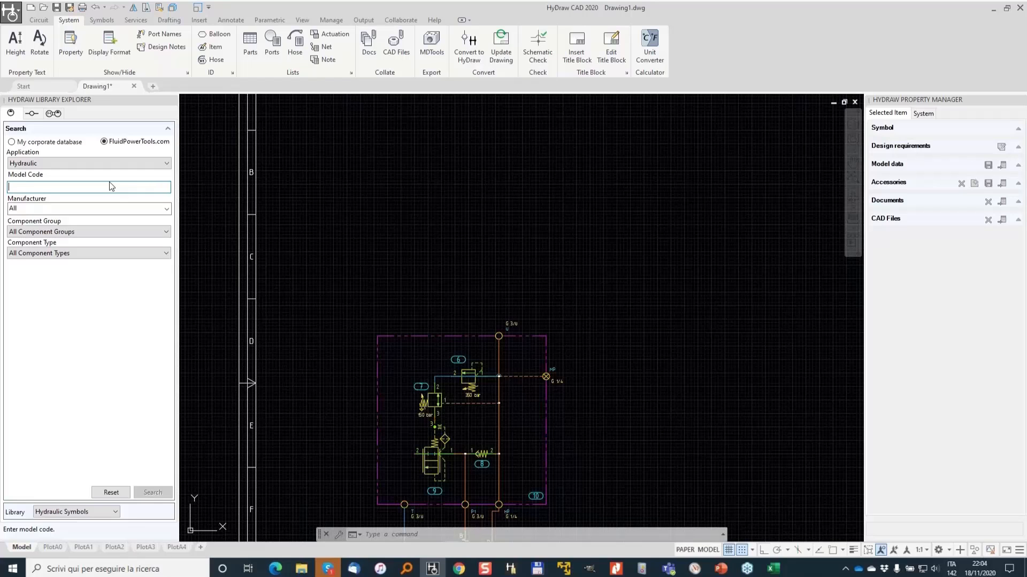
{"action": "type", "text": "DGV%6C"}
{"action": "left_click", "coordinate": [153, 492]}
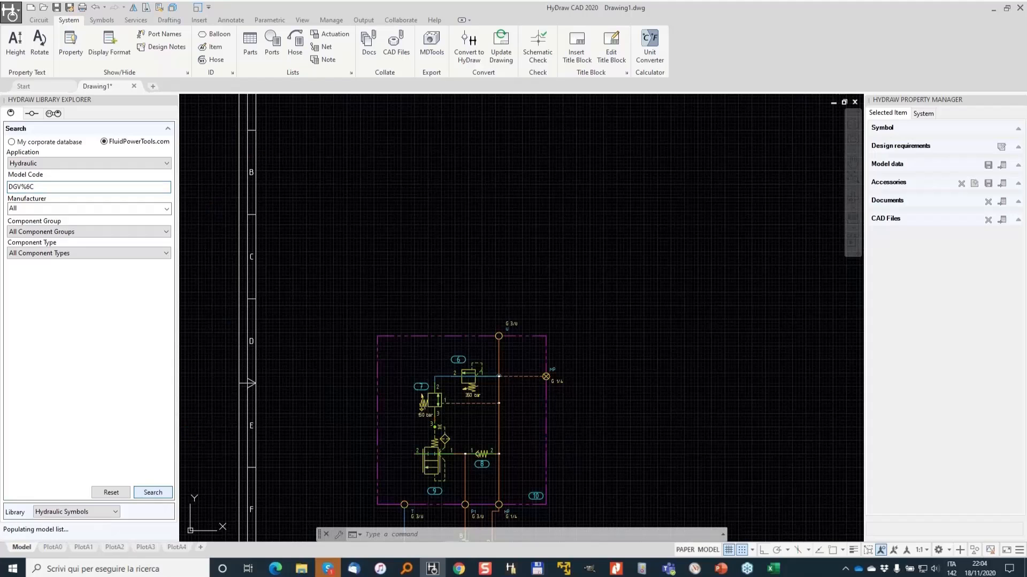
{"action": "left_click", "coordinate": [557, 298]}
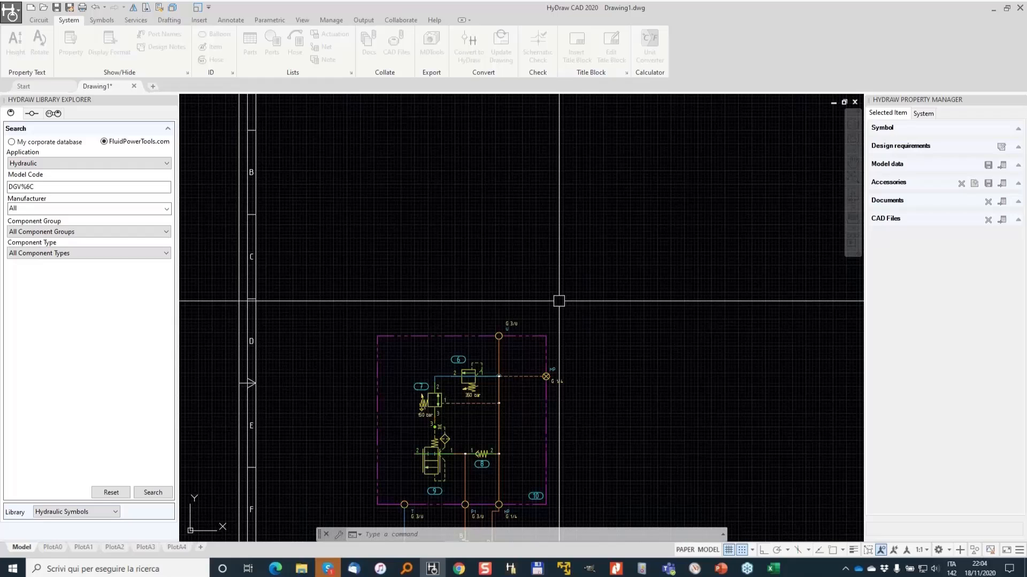
- Search FluidPowerTools.com for model code 4WE6J
{"action": "triple_click", "coordinate": [42, 183]}
{"action": "type", "text": "4WE65"}
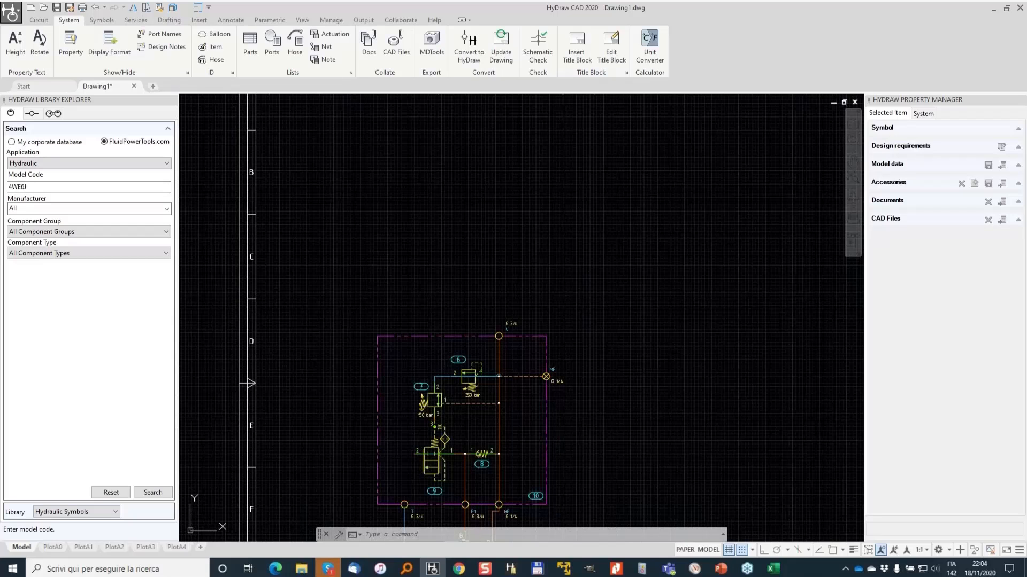
{"action": "left_click", "coordinate": [156, 493]}
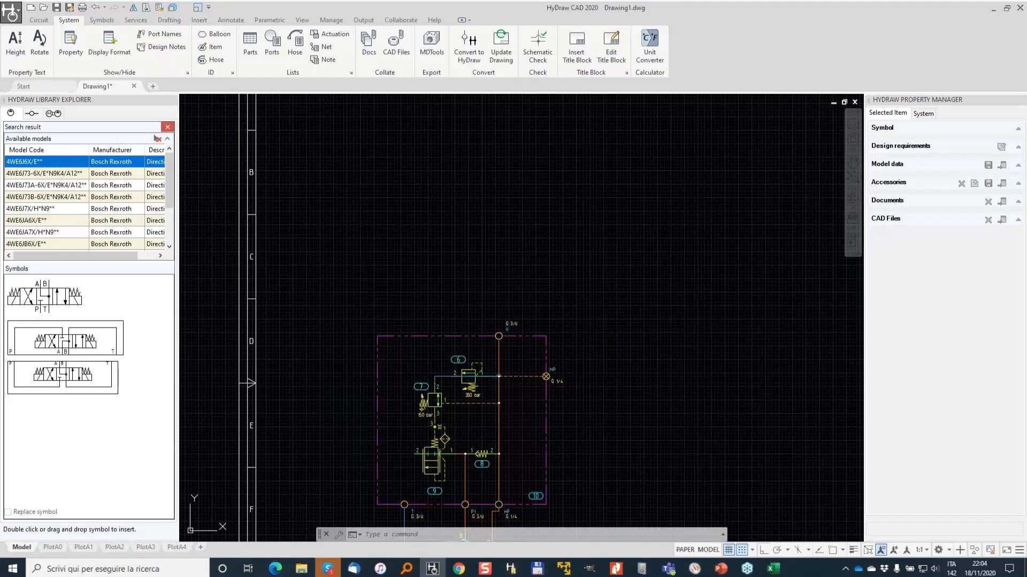
- Pick the 4/3 directional valve symbol and filter its linked models to manufacturer Eaton
{"action": "left_click", "coordinate": [59, 296]}
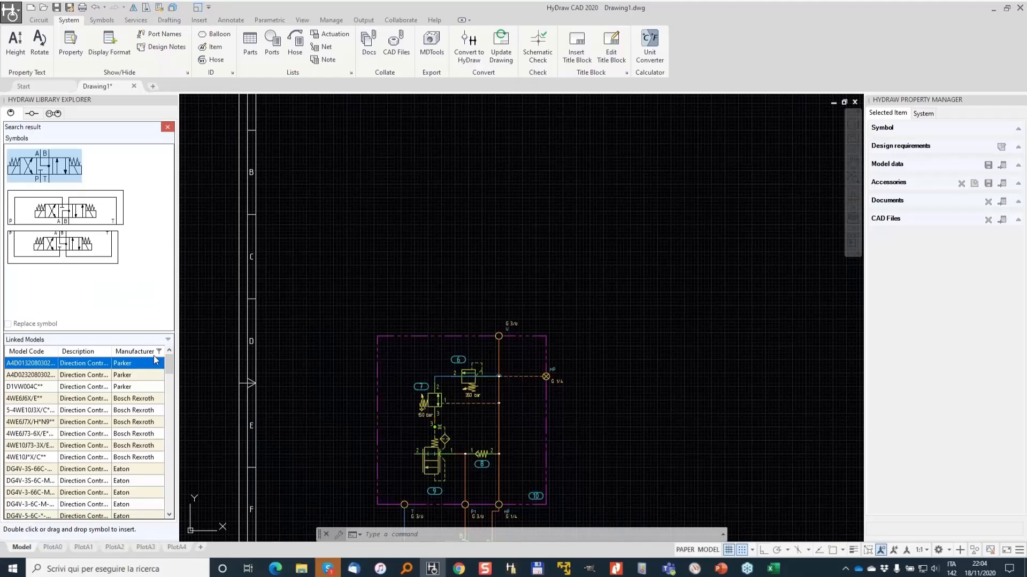
{"action": "left_click", "coordinate": [159, 352]}
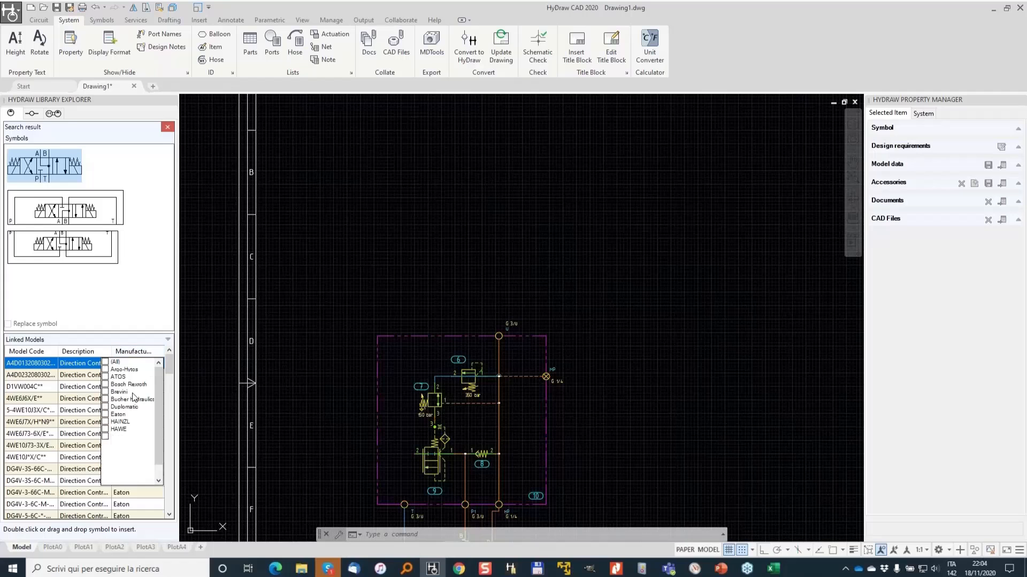
{"action": "left_click", "coordinate": [105, 415]}
{"action": "left_click", "coordinate": [48, 484]}
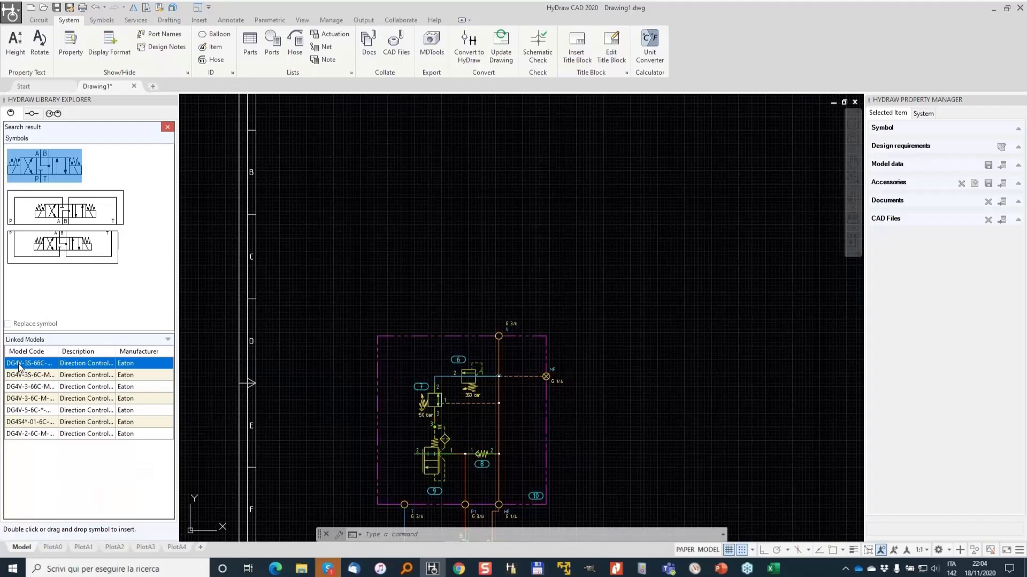
- Insert the Eaton DG4V-3S-66C directional valve above the manifold
{"action": "left_click", "coordinate": [21, 399]}
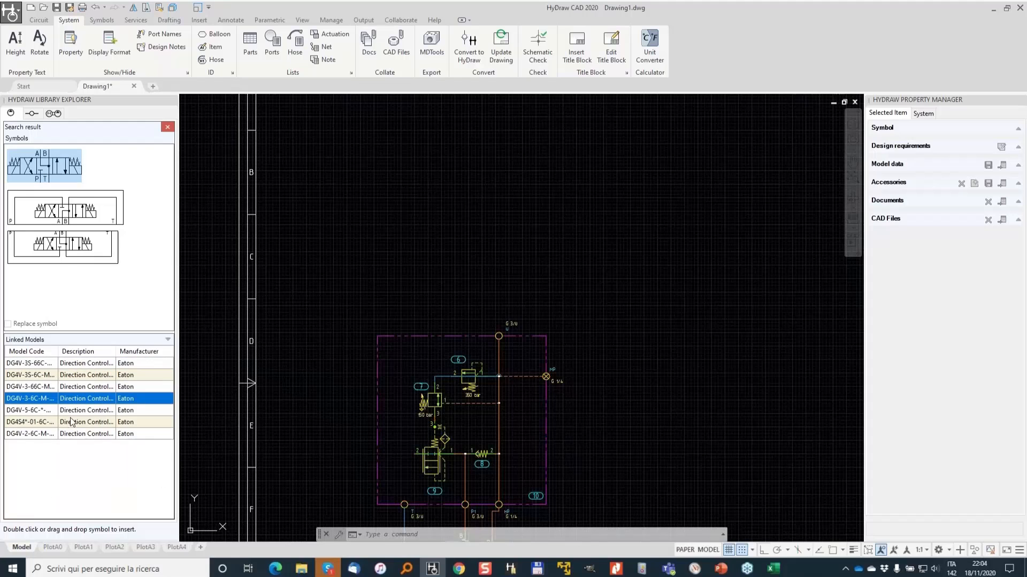
{"action": "left_click", "coordinate": [37, 366]}
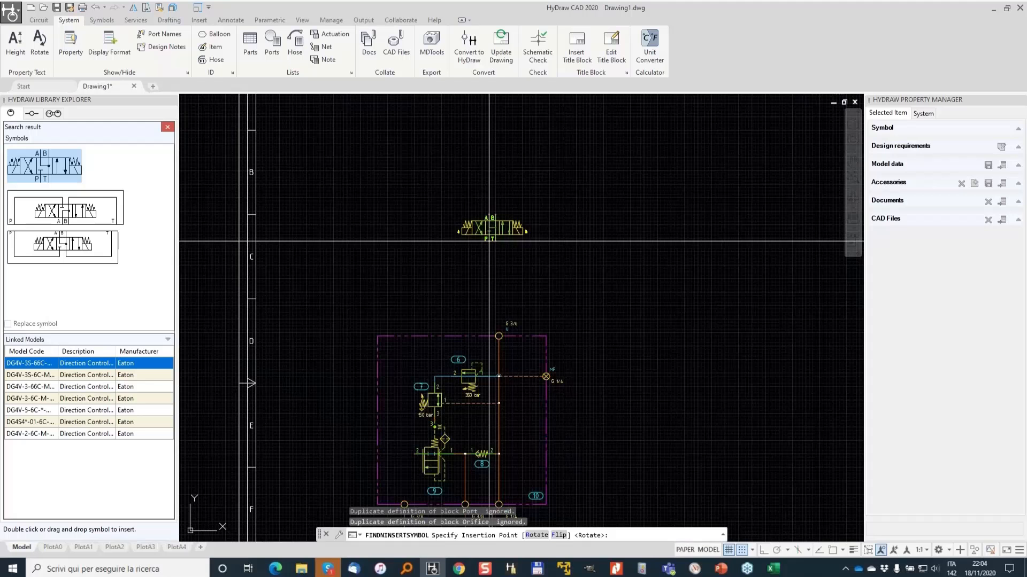
{"action": "scroll", "coordinate": [489, 238], "scroll_direction": "up", "scroll_amount": 3}
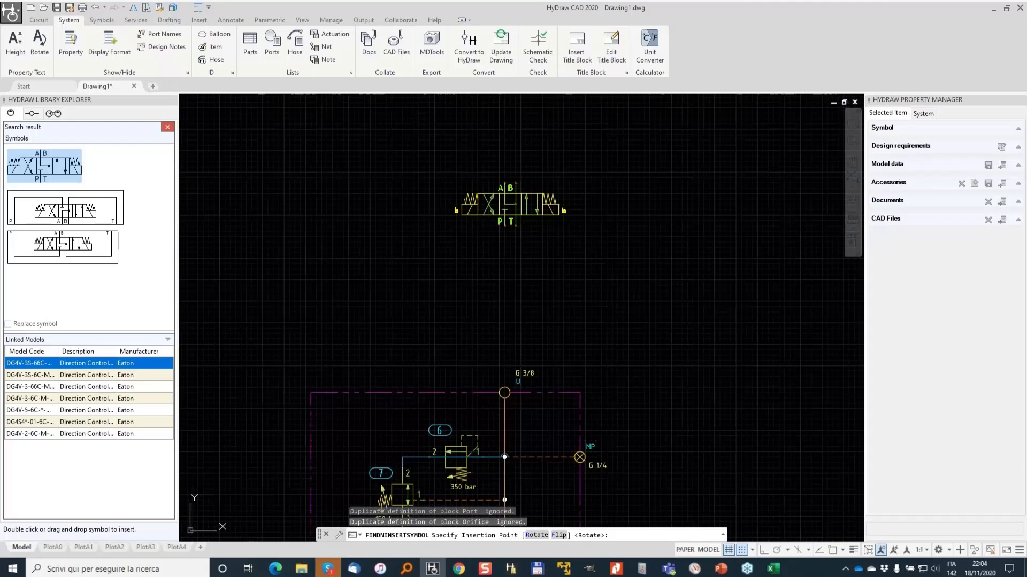
{"action": "left_click", "coordinate": [504, 224]}
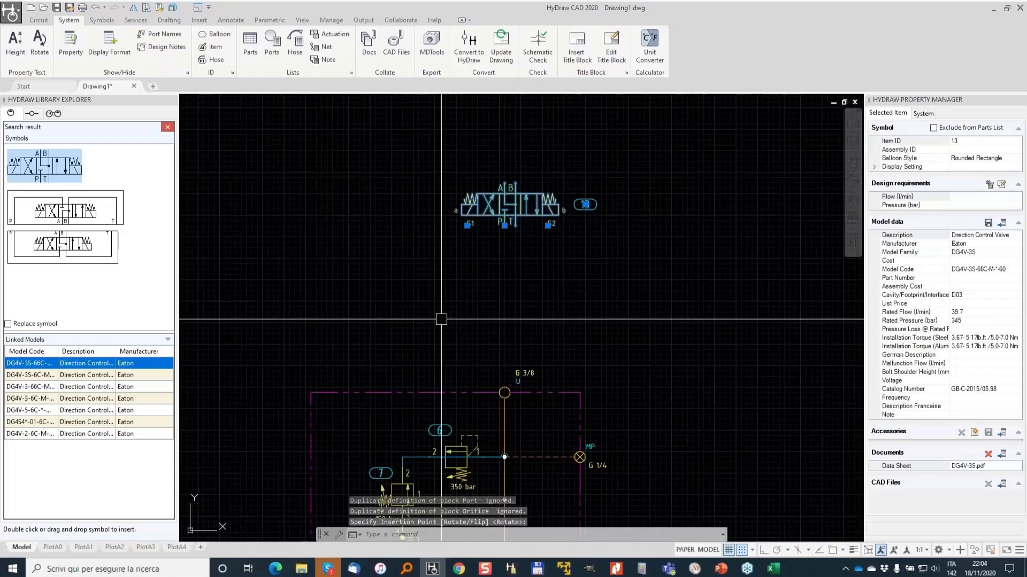
- Copy the directional valve twice to the right to form a row of three valves
{"action": "type", "text": "cp"}
{"action": "key", "text": "Return"}
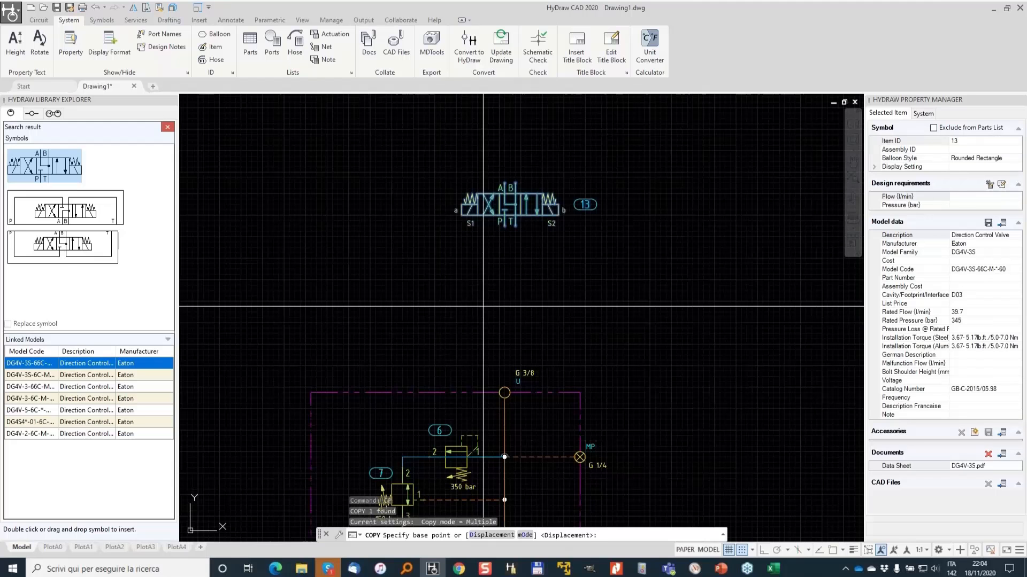
{"action": "left_click", "coordinate": [483, 307]}
{"action": "left_click", "coordinate": [630, 306]}
{"action": "middle_click_drag", "start_coordinate": [802, 294], "coordinate": [561, 320]}
{"action": "left_click", "coordinate": [546, 314]}
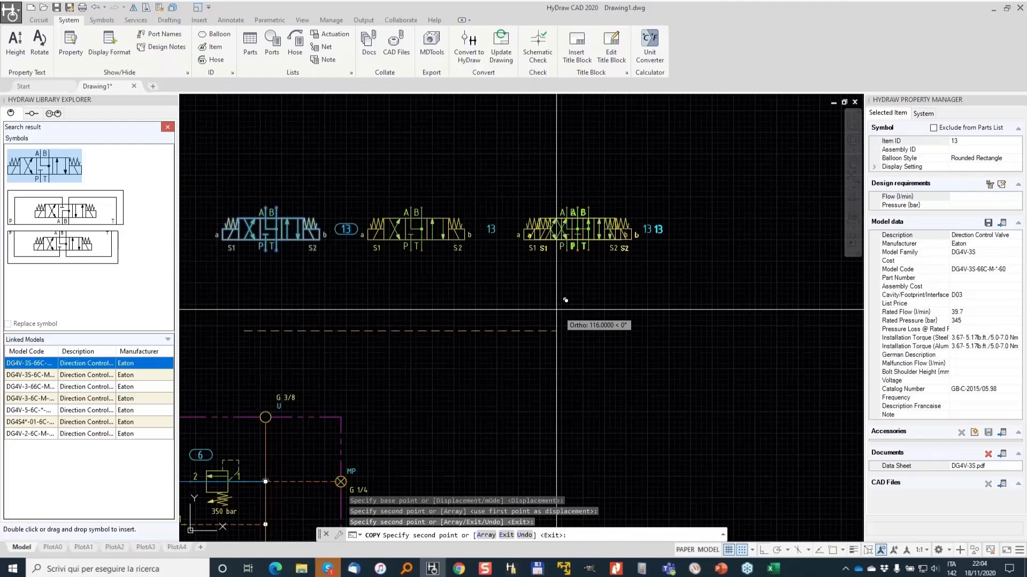
{"action": "key", "text": "Return"}
{"action": "middle_click_drag", "start_coordinate": [404, 291], "coordinate": [523, 278]}
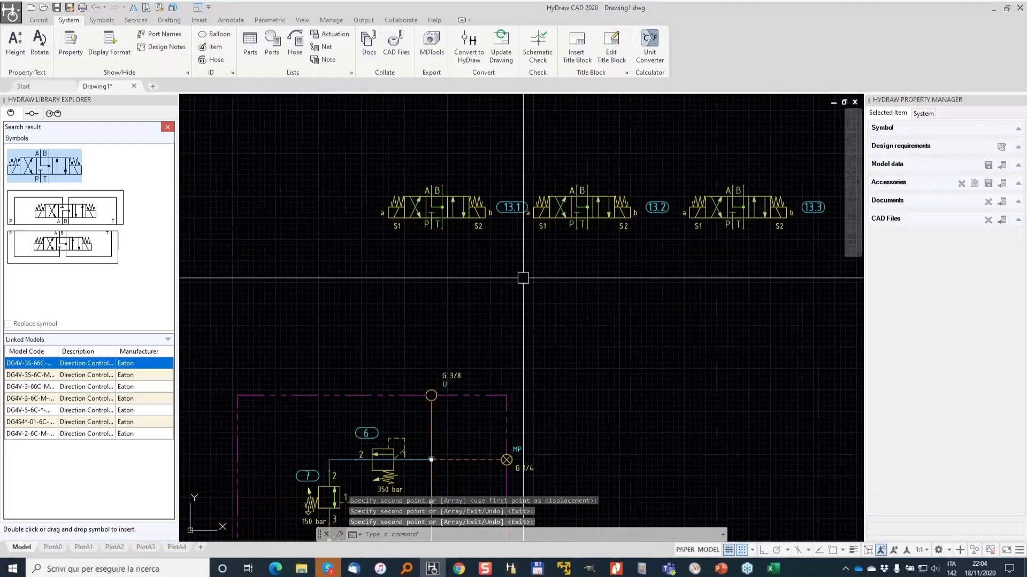
- Auto-connect the manifold's U port to the first valve's P port with a pressure line
{"action": "left_click", "coordinate": [38, 20]}
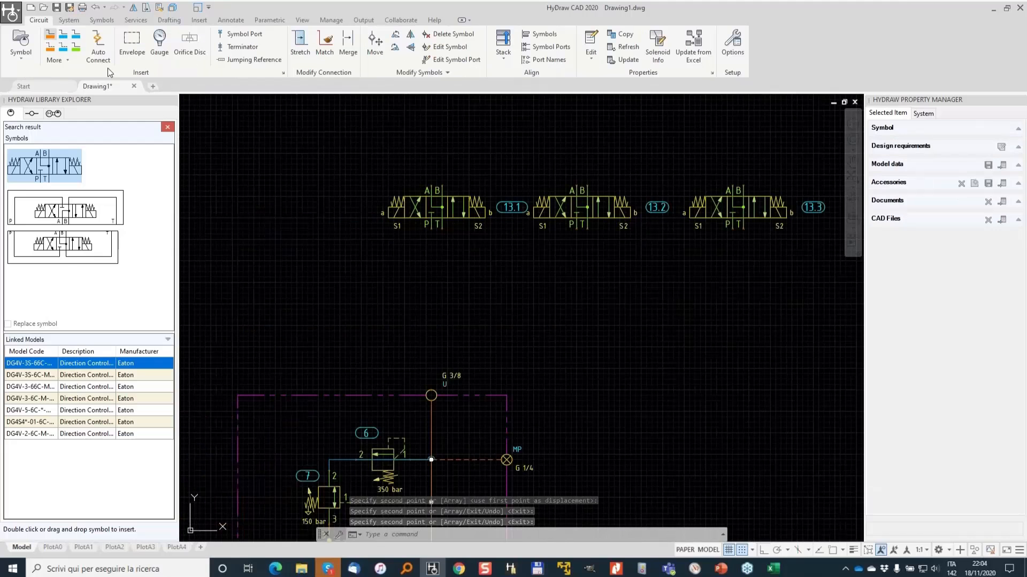
{"action": "left_click", "coordinate": [100, 54]}
{"action": "left_click", "coordinate": [431, 396]}
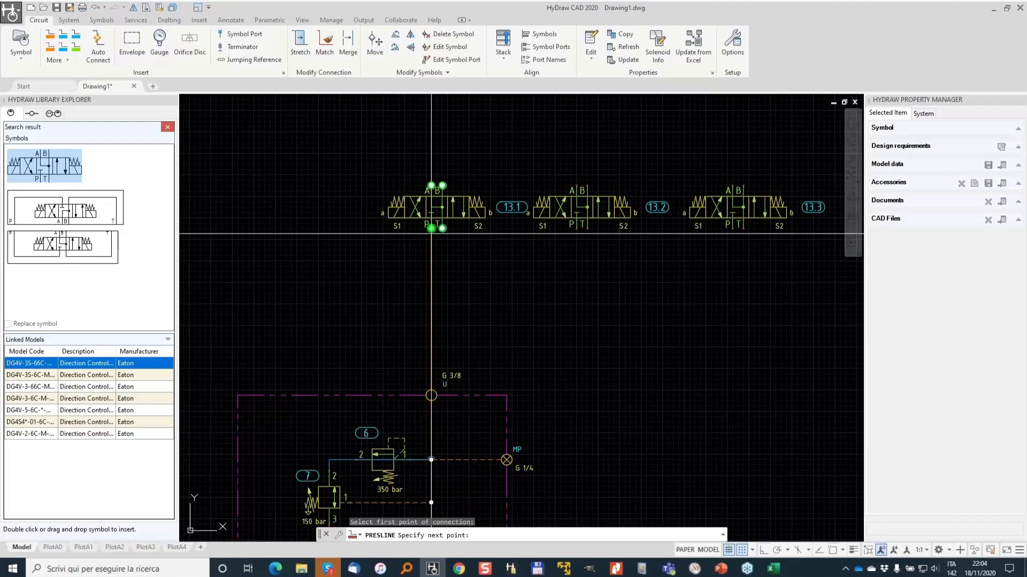
{"action": "left_click", "coordinate": [431, 234]}
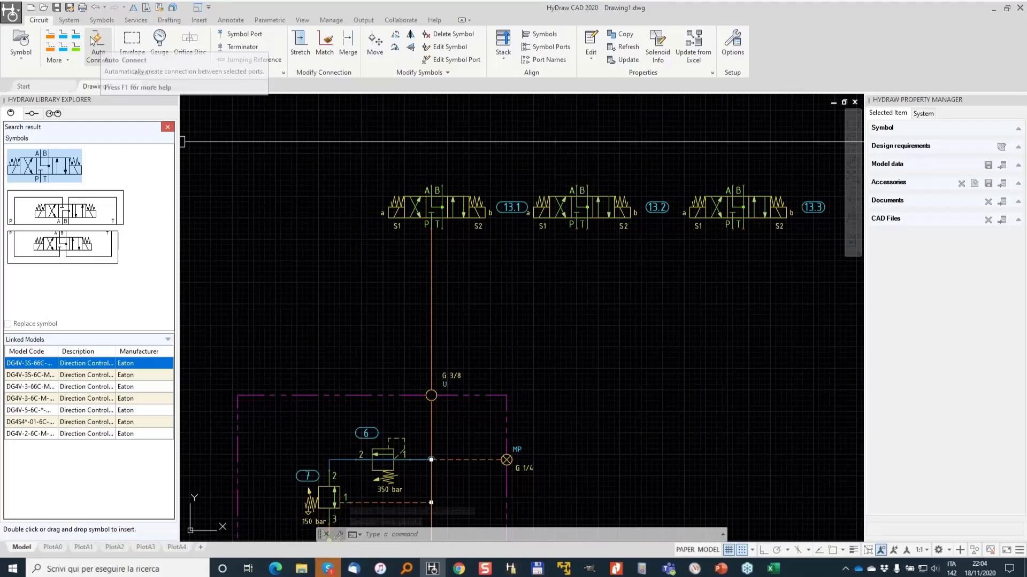
- Draw pressure lines from the third and second valves' P ports into the supply line
{"action": "left_click", "coordinate": [54, 36]}
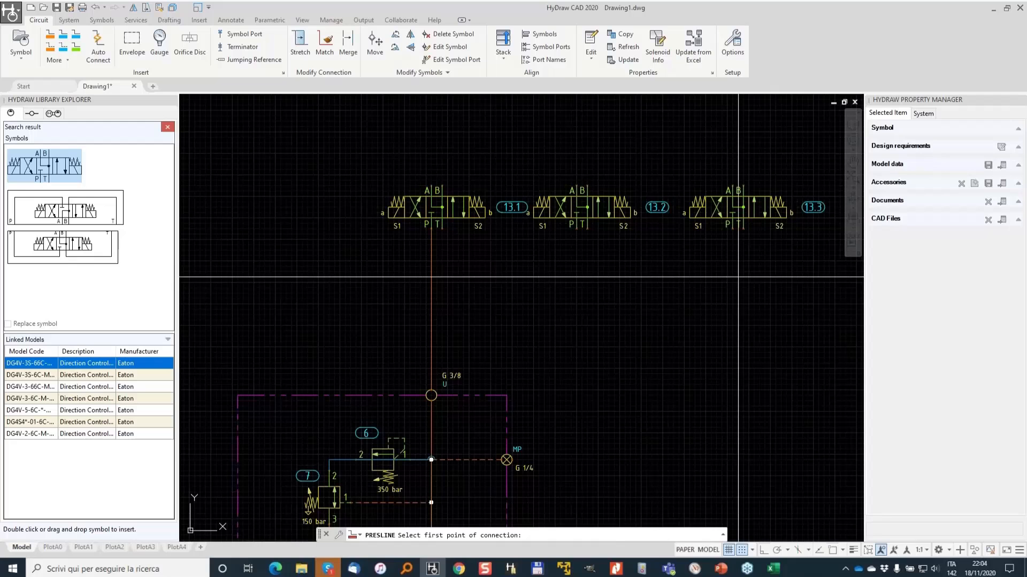
{"action": "left_click", "coordinate": [733, 229]}
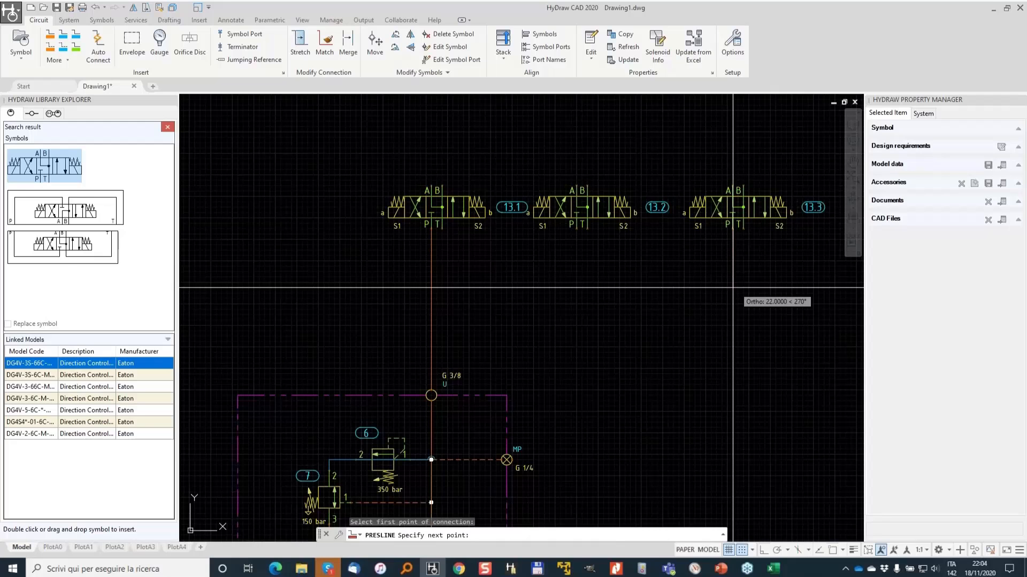
{"action": "left_click", "coordinate": [599, 293]}
{"action": "left_click", "coordinate": [598, 255]}
{"action": "left_click", "coordinate": [491, 256]}
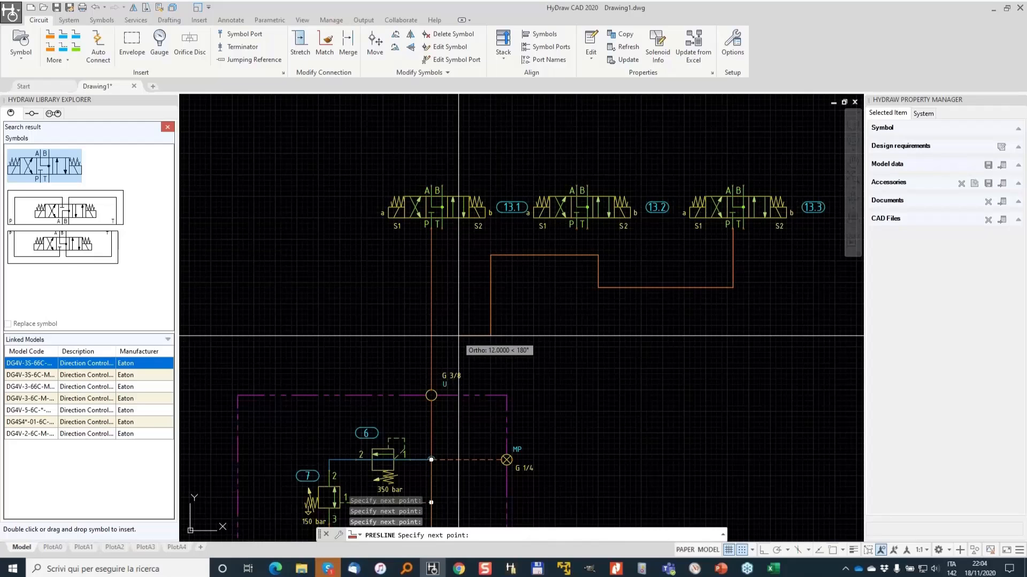
{"action": "left_click", "coordinate": [437, 336]}
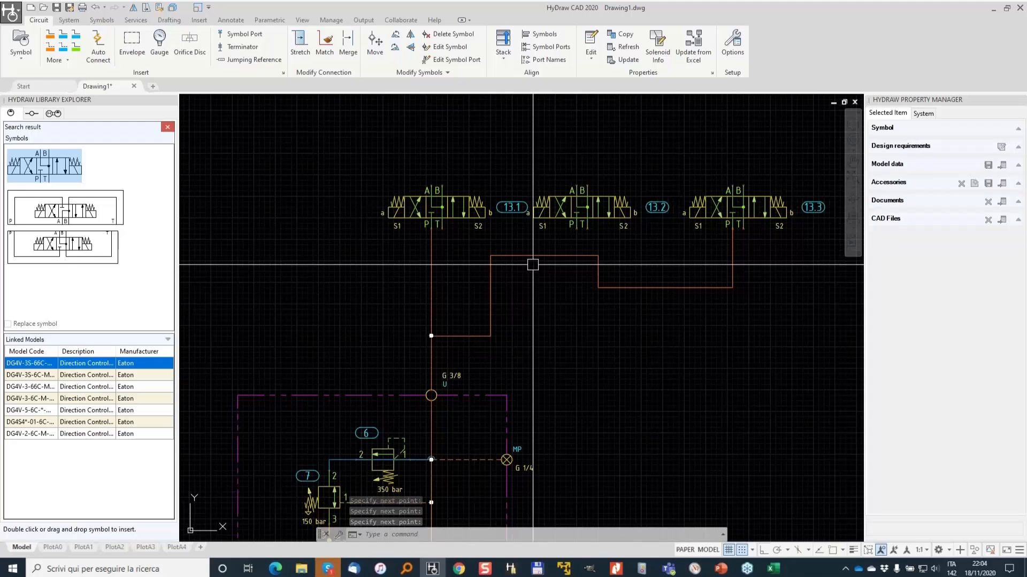
{"action": "key", "text": "Return"}
{"action": "left_click", "coordinate": [576, 228]}
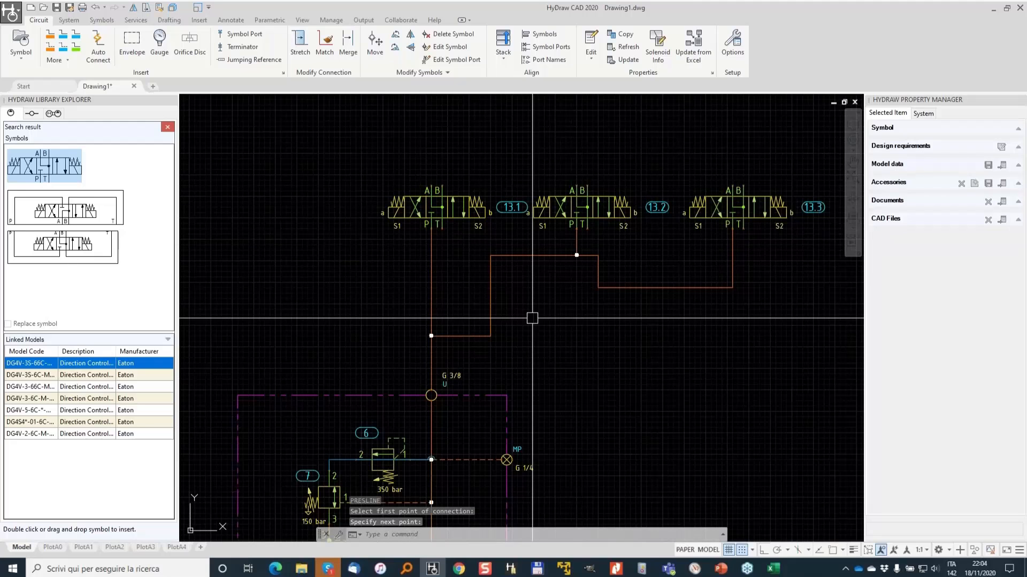
- Stretch the pressure line segments into one straight horizontal header below the valves
{"action": "left_click", "coordinate": [301, 41]}
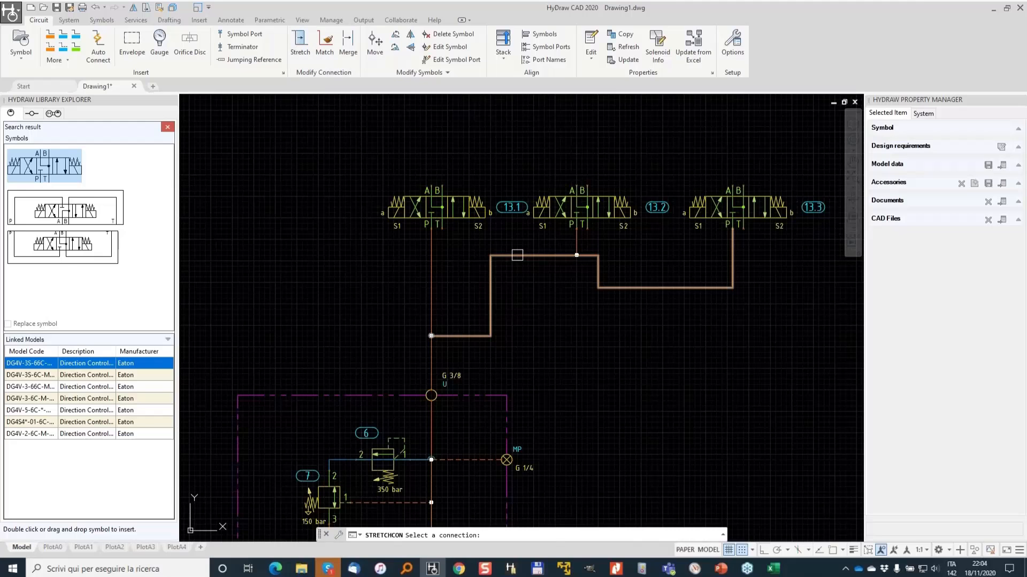
{"action": "left_click", "coordinate": [522, 256]}
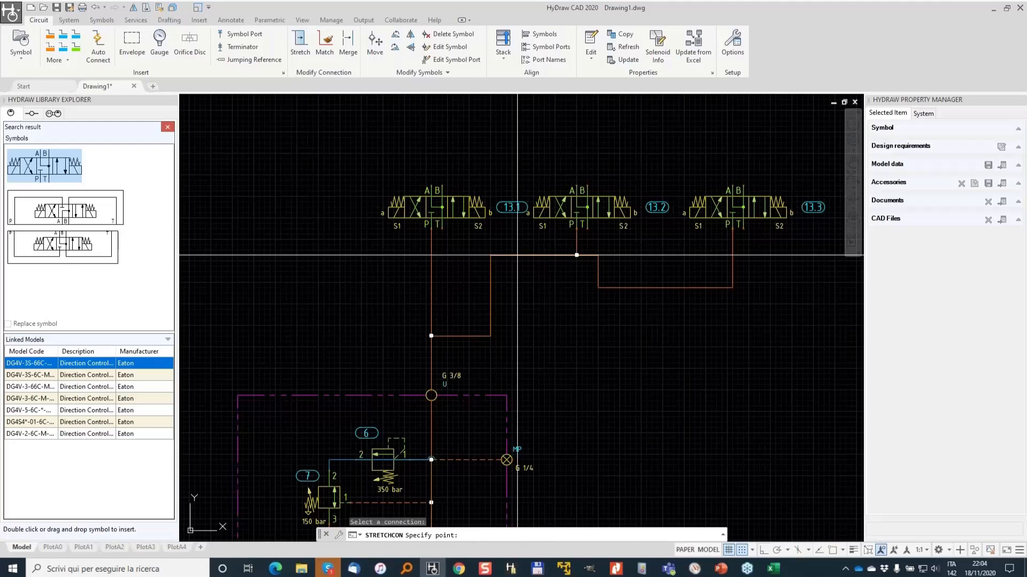
{"action": "left_click", "coordinate": [523, 288]}
{"action": "left_click", "coordinate": [464, 336]}
{"action": "left_click", "coordinate": [463, 288]}
{"action": "key", "text": "Escape"}
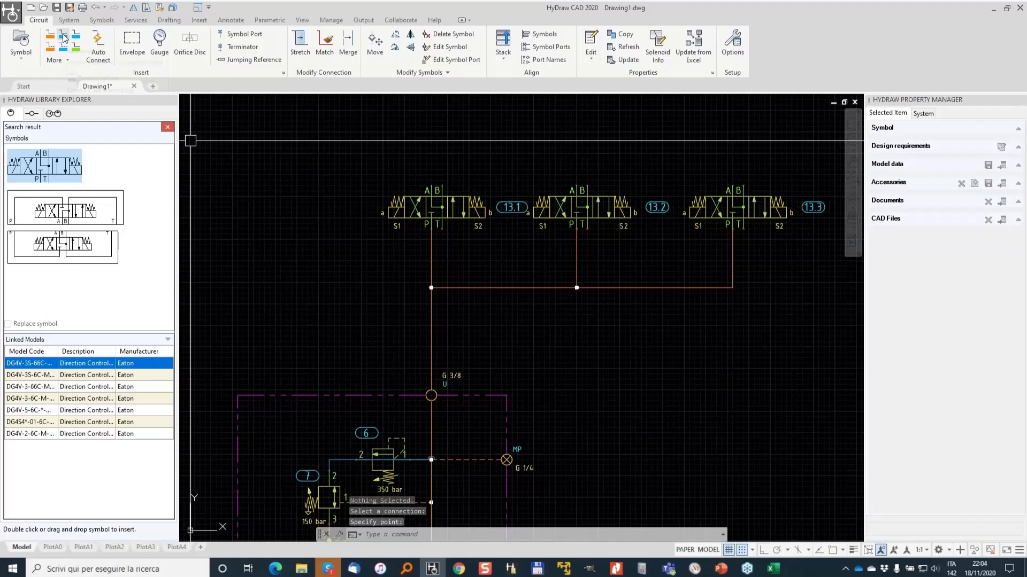
- Draw a reservoir line from the third valve's T port down to the tank
{"action": "left_click", "coordinate": [63, 37]}
{"action": "left_click", "coordinate": [99, 44]}
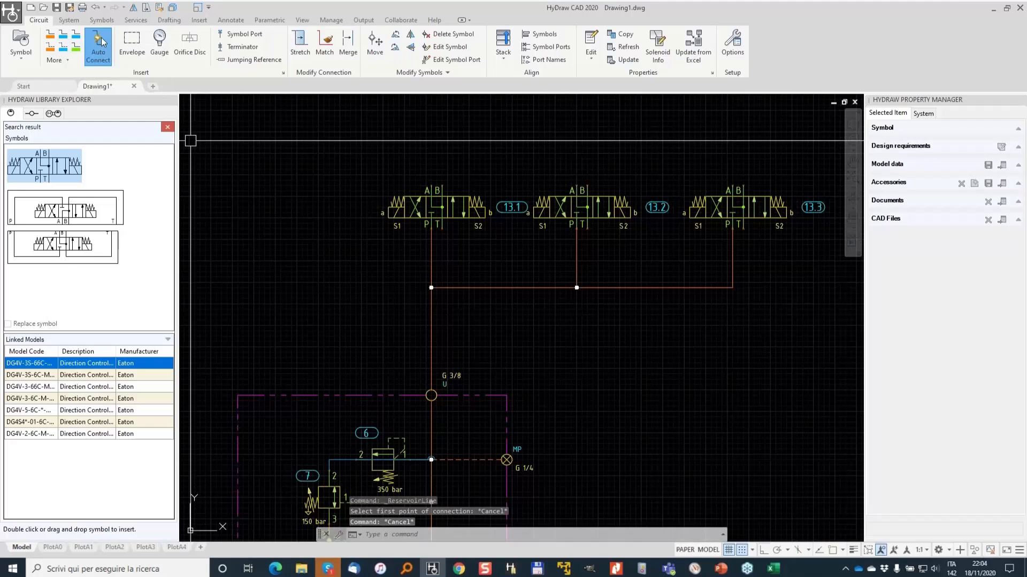
{"action": "left_click", "coordinate": [64, 40]}
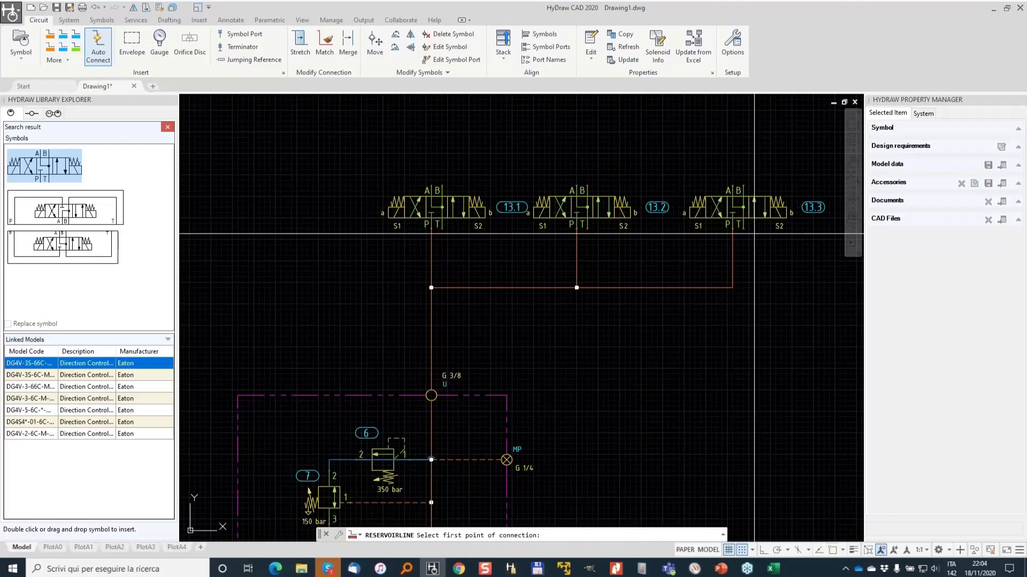
{"action": "left_click", "coordinate": [739, 227]}
{"action": "scroll", "coordinate": [725, 381], "scroll_direction": "down", "scroll_amount": 3}
{"action": "middle_click_drag", "start_coordinate": [750, 418], "coordinate": [755, 237]}
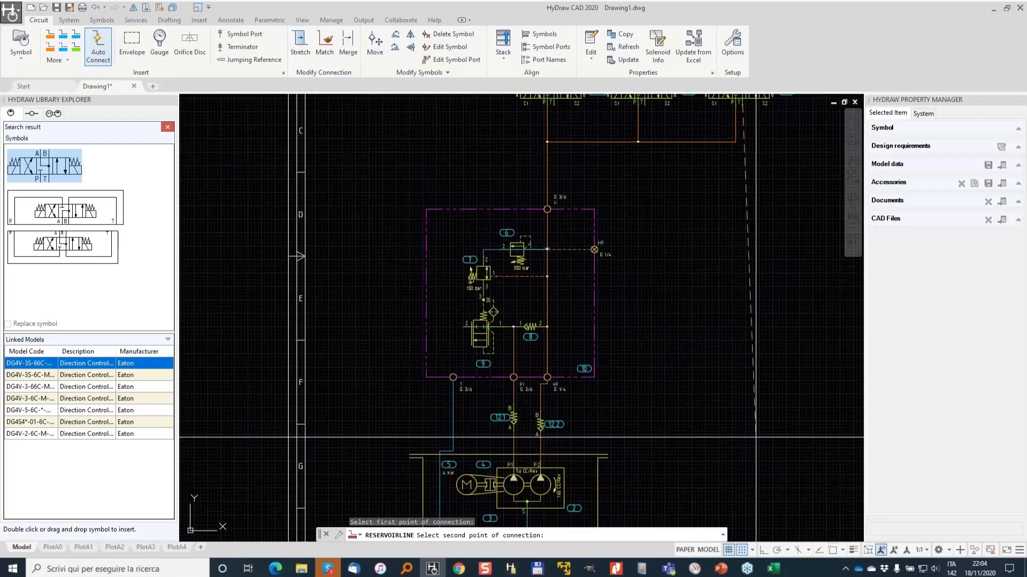
{"action": "left_click", "coordinate": [597, 494]}
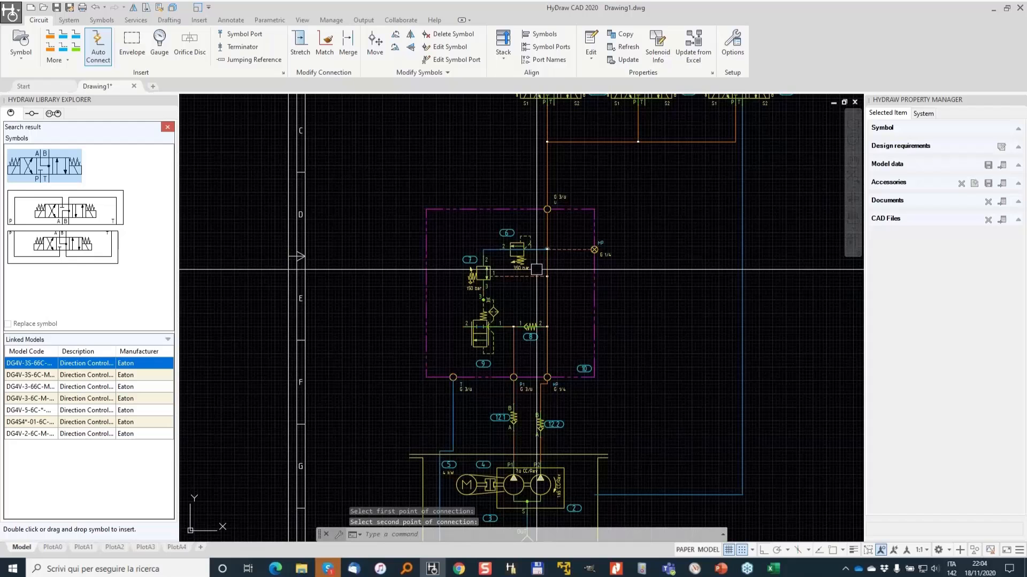
- Connect the first and second valves' T ports to the reservoir line
{"action": "middle_click_drag", "start_coordinate": [536, 270], "coordinate": [524, 359]}
{"action": "scroll", "coordinate": [590, 173], "scroll_direction": "up", "scroll_amount": 4}
{"action": "key", "text": "Return"}
{"action": "left_click", "coordinate": [465, 231]}
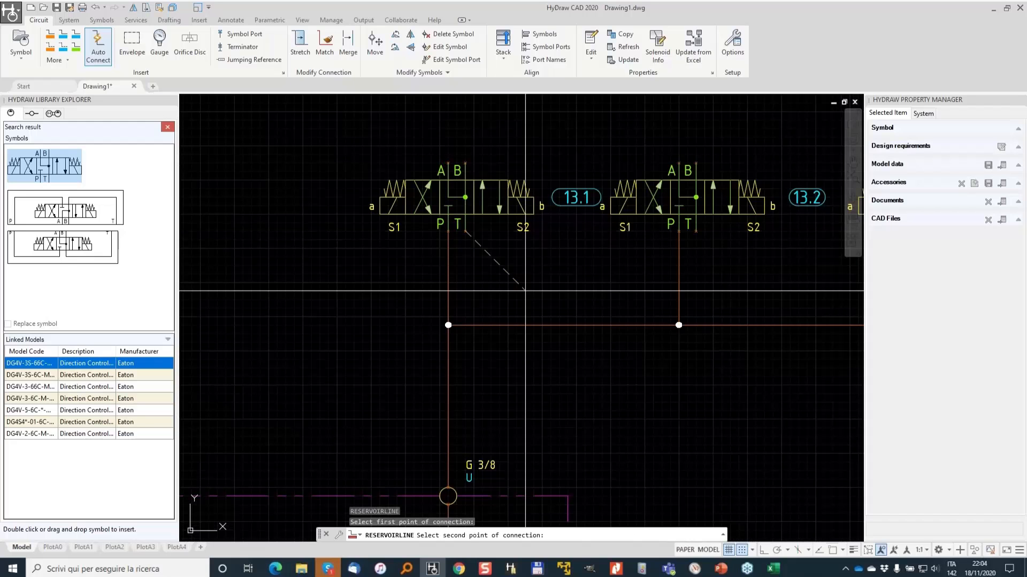
{"action": "middle_click_drag", "start_coordinate": [525, 291], "coordinate": [360, 309]}
{"action": "left_click", "coordinate": [778, 293]}
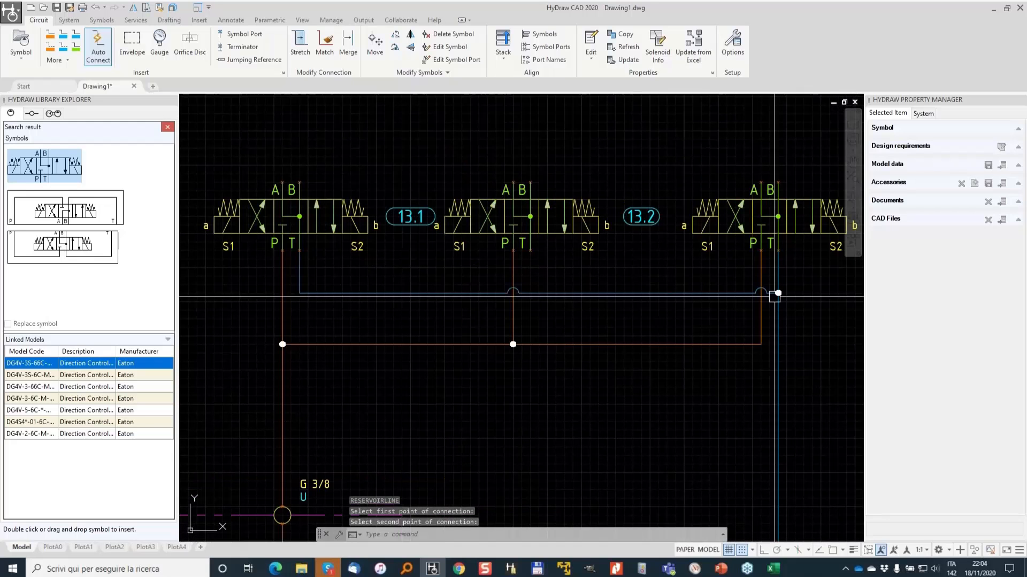
{"action": "key", "text": "Return"}
{"action": "left_click", "coordinate": [530, 250]}
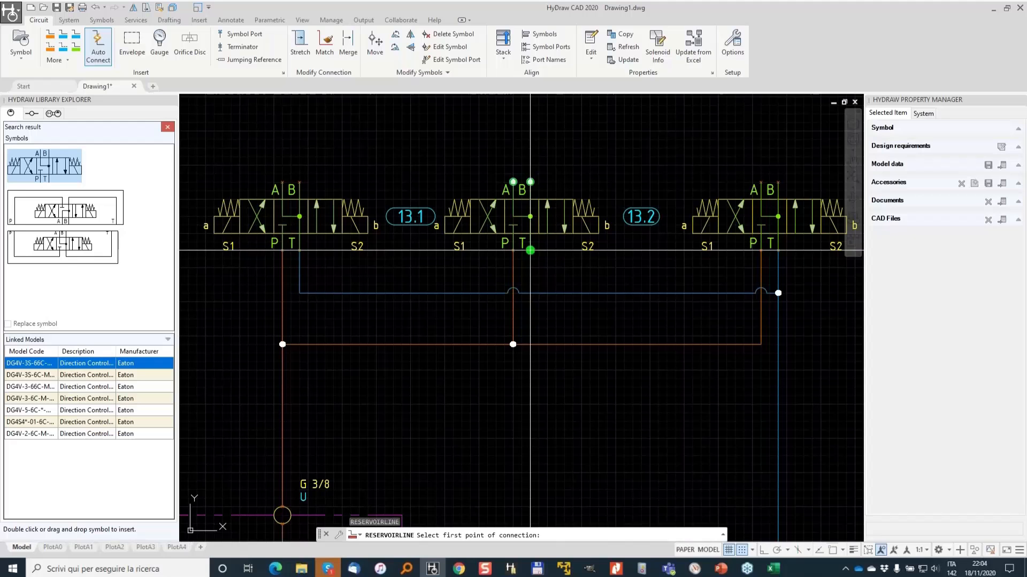
{"action": "left_click", "coordinate": [529, 293]}
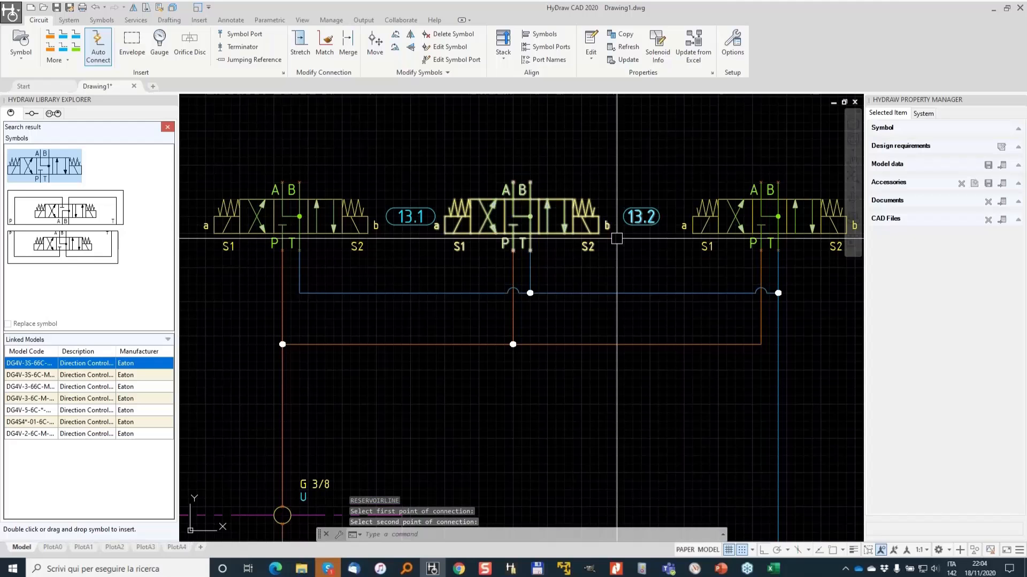
- Stretch the three directional valves and their supply and return lines slightly downward on the sheet
{"action": "scroll", "coordinate": [617, 239], "scroll_direction": "down", "scroll_amount": 3}
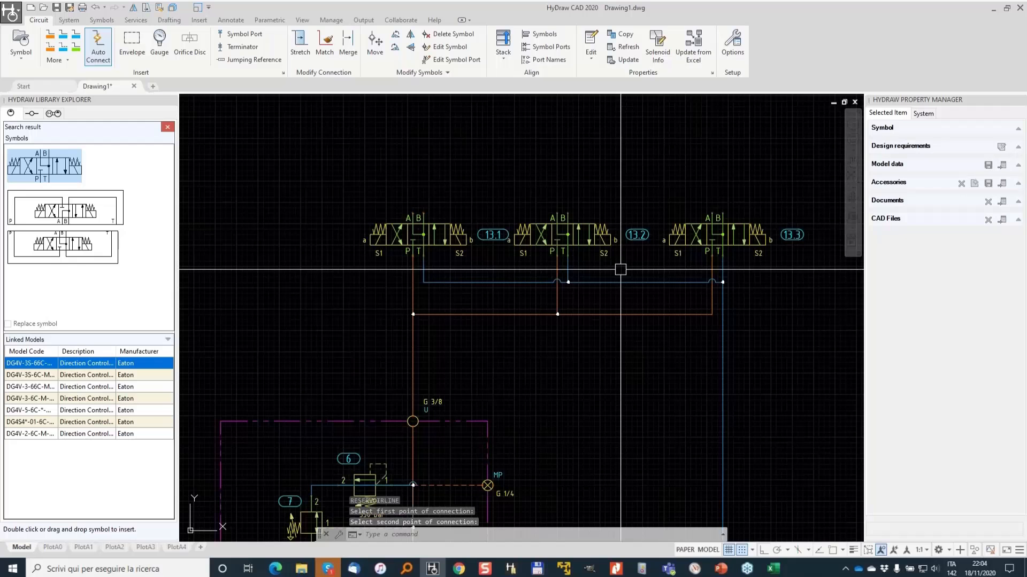
{"action": "scroll", "coordinate": [502, 289], "scroll_direction": "down", "scroll_amount": 2}
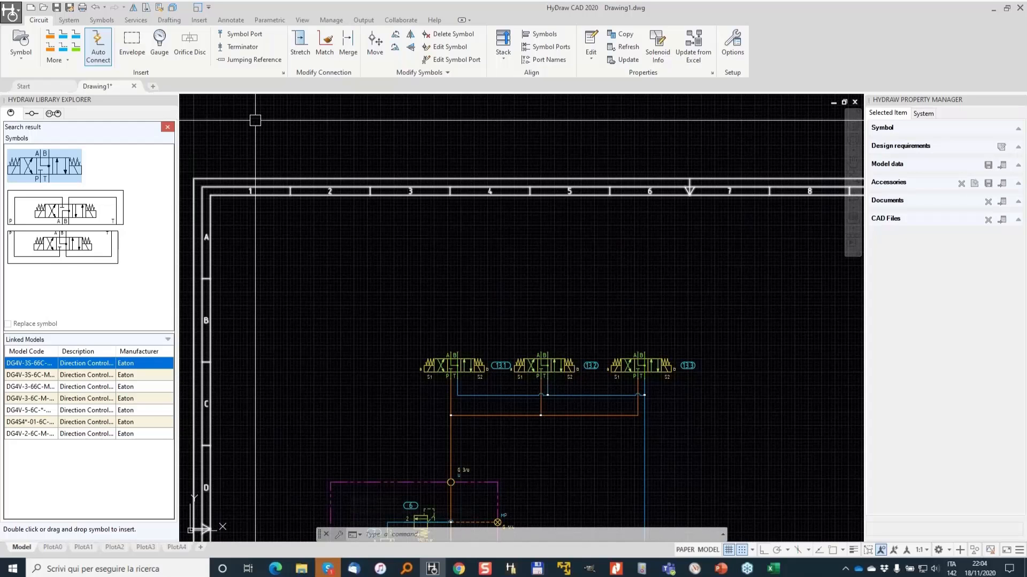
{"action": "left_click", "coordinate": [150, 11]}
{"action": "left_click", "coordinate": [759, 434]}
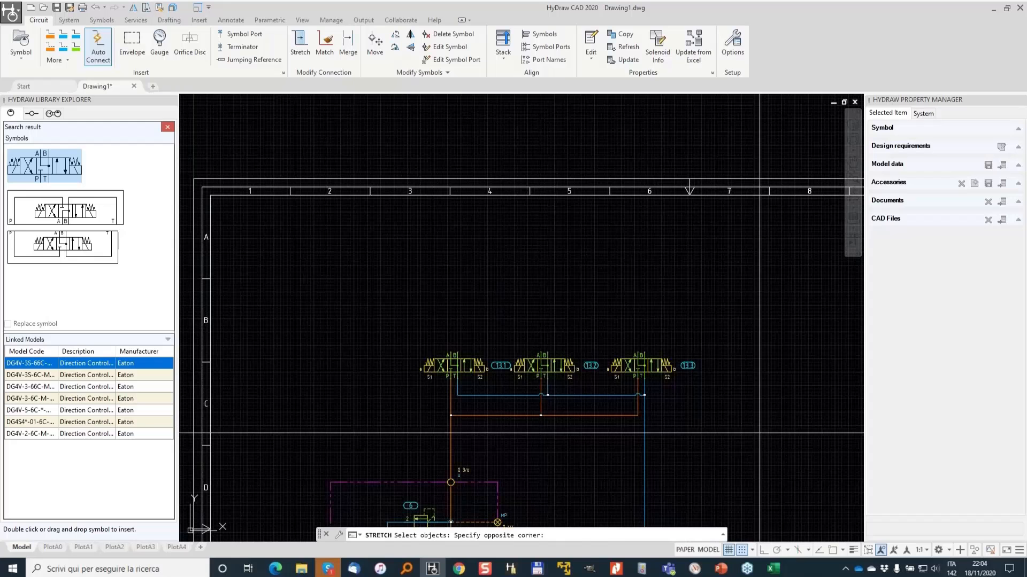
{"action": "left_click", "coordinate": [333, 269]}
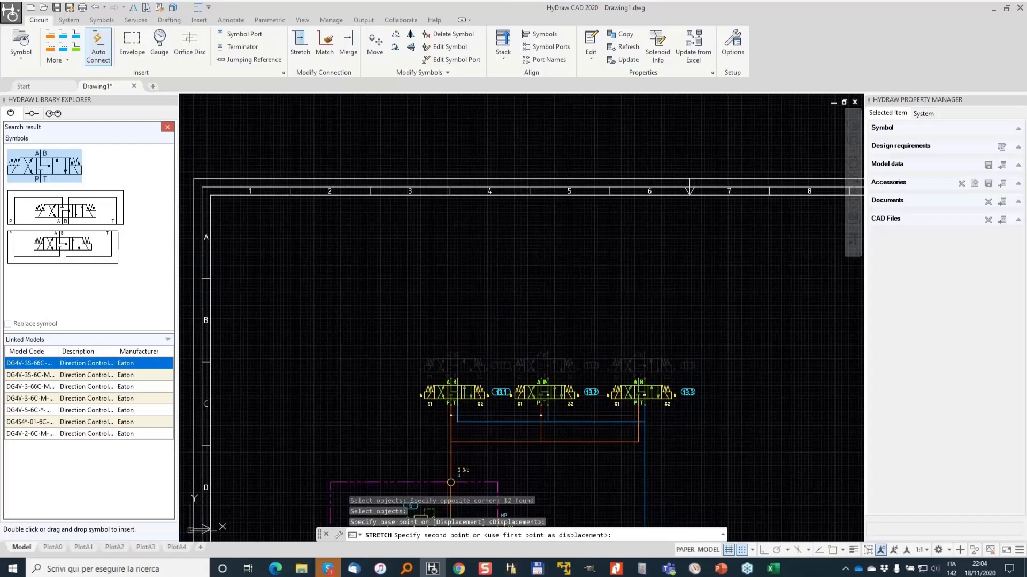
{"action": "left_click", "coordinate": [334, 295]}
- Save the drawing under the file name webinar
{"action": "left_click", "coordinate": [56, 8]}
{"action": "type", "text": "wEB"}
{"action": "key", "text": "BackSpace"}
{"action": "key", "text": "BackSpace"}
{"action": "key", "text": "BackSpace"}
{"action": "type", "text": "ebinar"}
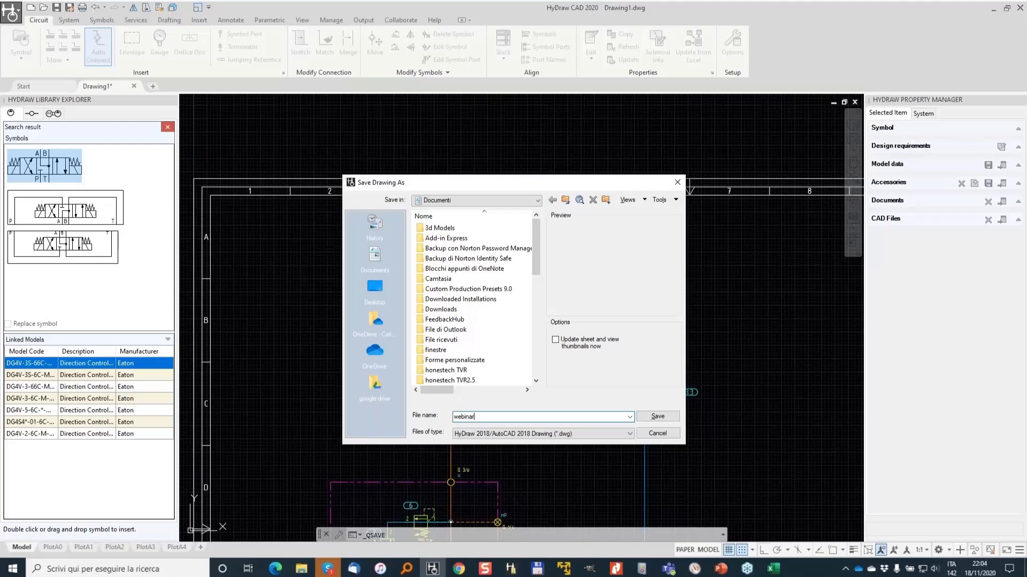
{"action": "key", "text": "Return"}
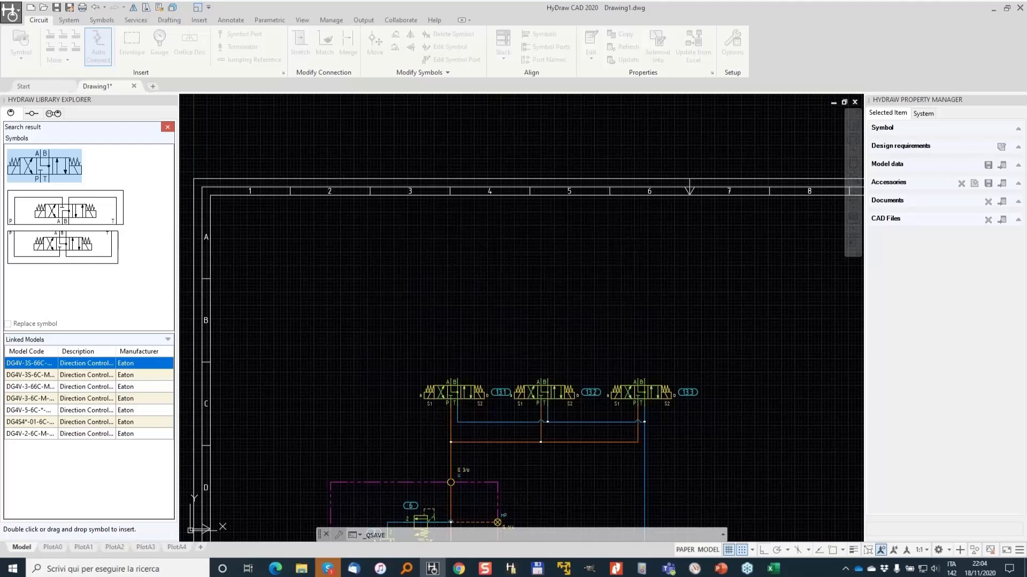
- Search the symbol library for cylinders and insert a double-acting cylinder above the first valve
{"action": "left_click", "coordinate": [163, 130]}
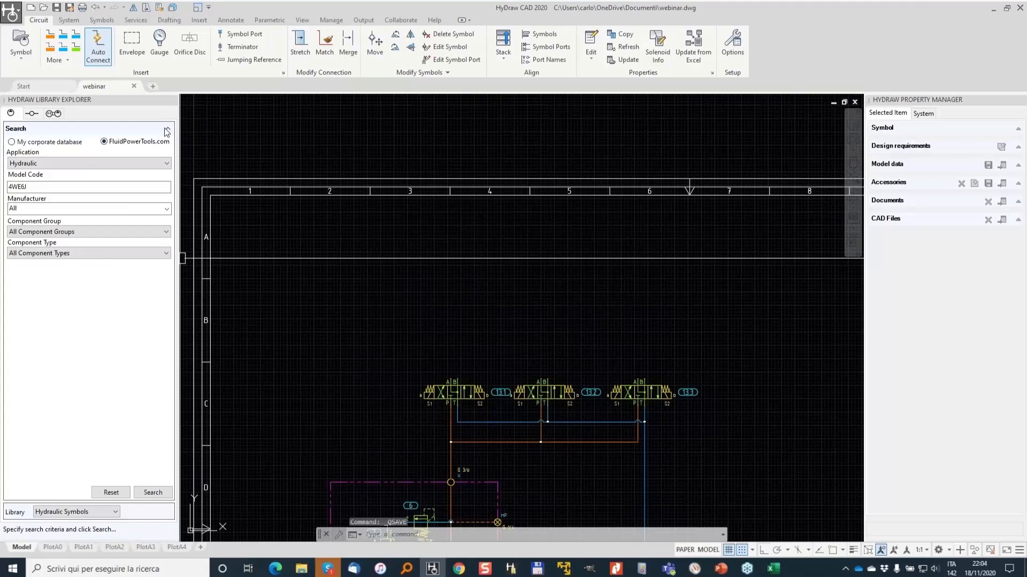
{"action": "left_click", "coordinate": [167, 130]}
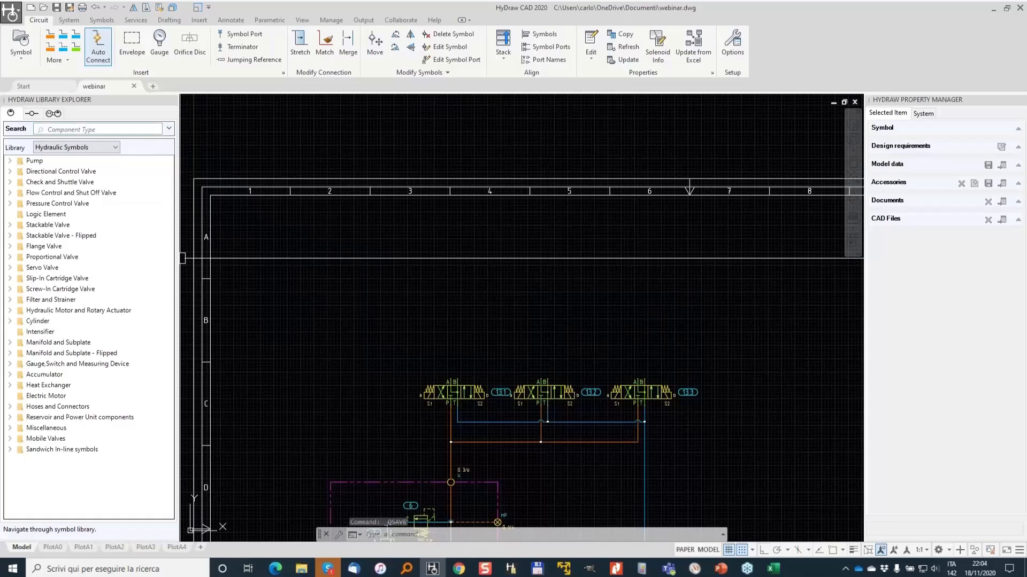
{"action": "type", "text": "cylind"}
{"action": "left_click", "coordinate": [10, 162]}
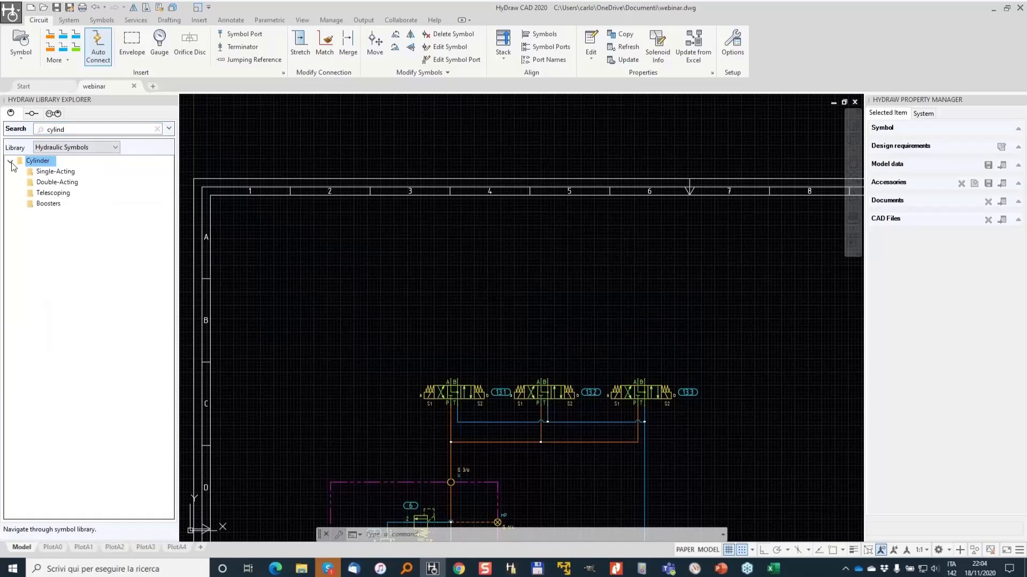
{"action": "double_click", "coordinate": [63, 183]}
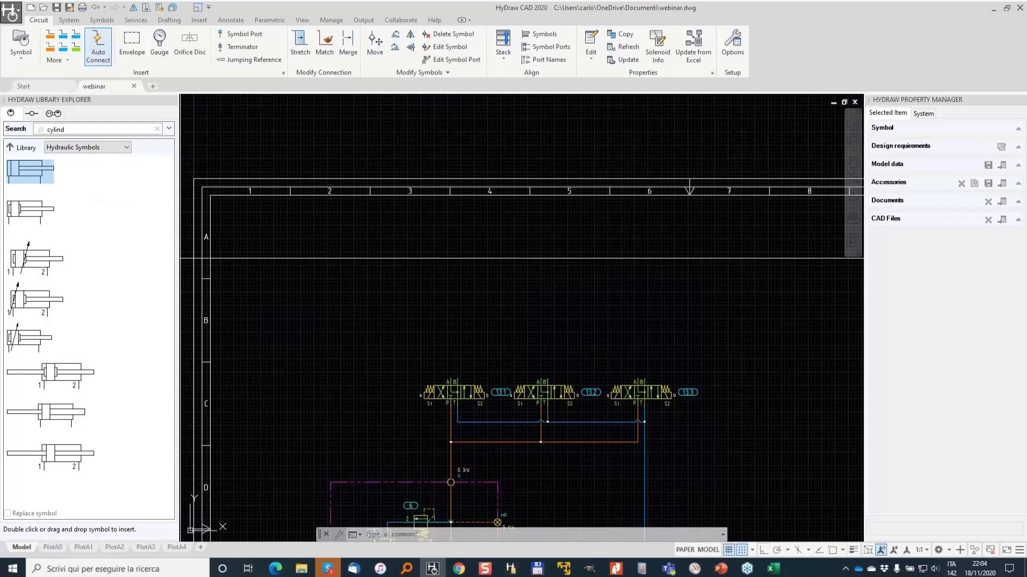
{"action": "left_click_drag", "start_coordinate": [180, 258], "coordinate": [440, 311]}
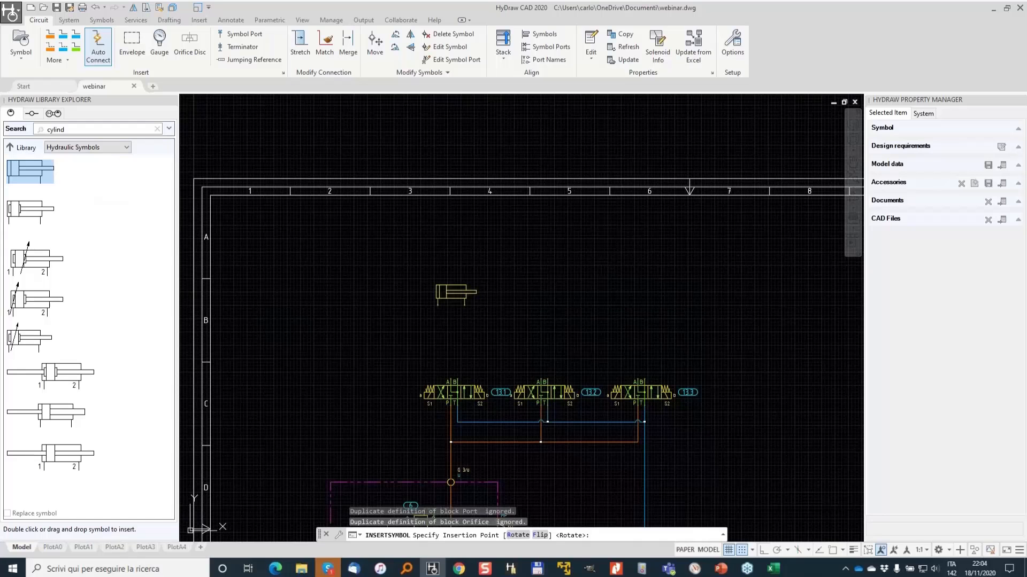
{"action": "left_click", "coordinate": [437, 305]}
- Copy the cylinder twice, placing copies above the second and third valves
{"action": "type", "text": "co"}
{"action": "key", "text": "Return"}
{"action": "left_click", "coordinate": [361, 359]}
{"action": "left_click", "coordinate": [454, 348]}
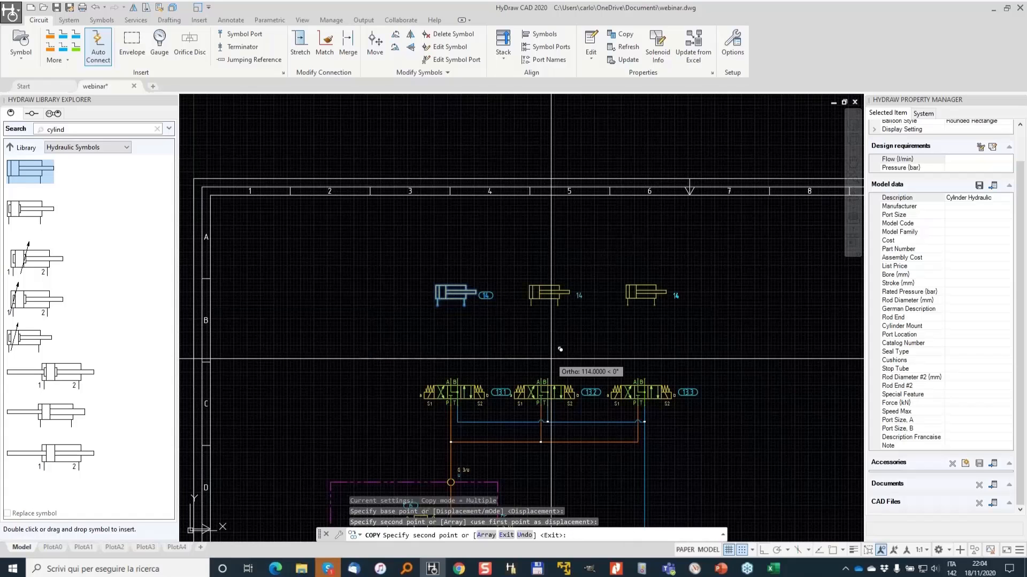
{"action": "left_click", "coordinate": [562, 349]}
{"action": "key", "text": "Return"}
- With Auto Connect, join the first cylinder's two ports to valve 13.1's A and B ports with working lines
{"action": "left_click", "coordinate": [98, 47]}
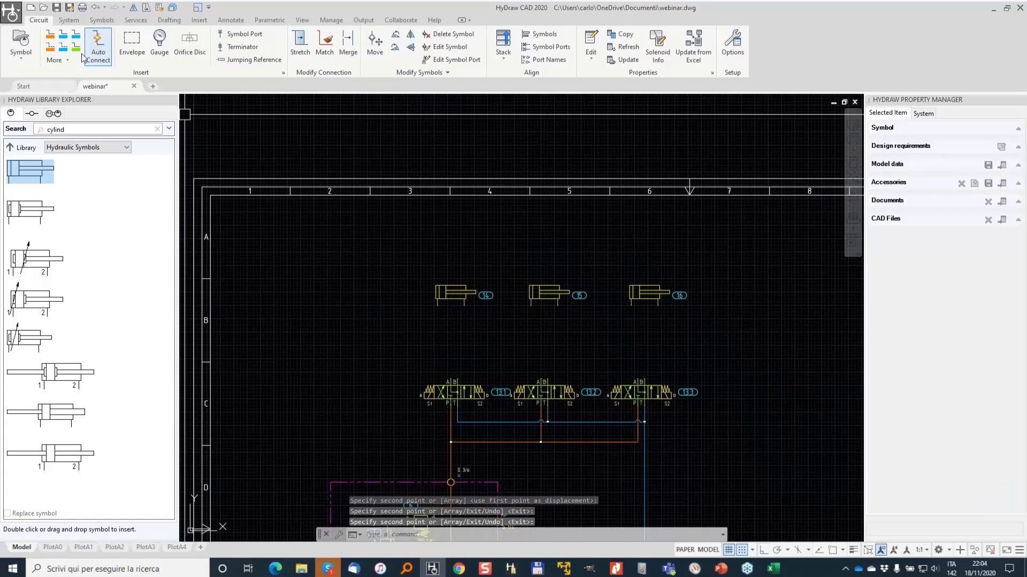
{"action": "scroll", "coordinate": [437, 311], "scroll_direction": "up", "scroll_amount": 2}
{"action": "left_click", "coordinate": [458, 418]}
{"action": "left_click", "coordinate": [436, 301]}
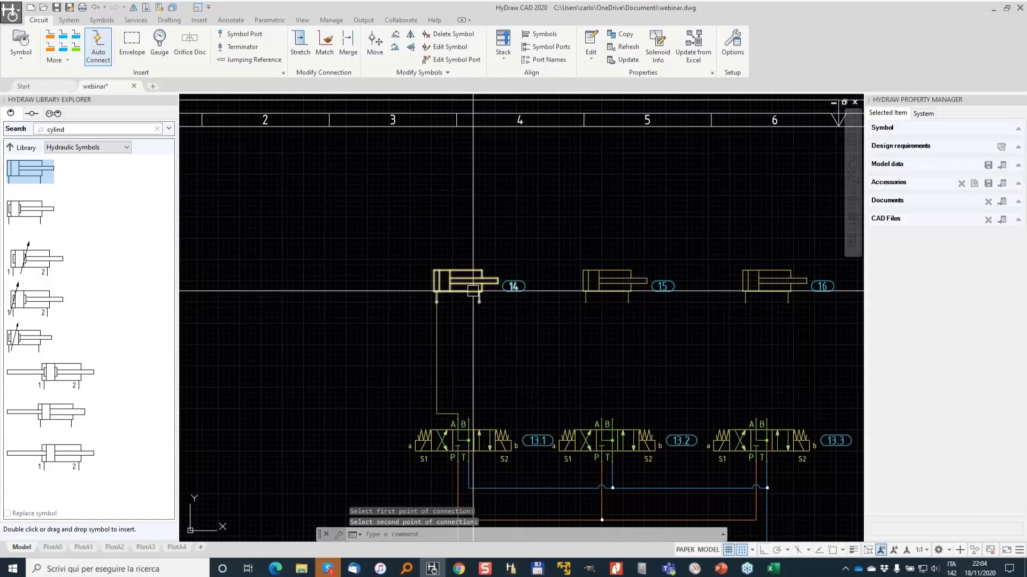
{"action": "key", "text": "Return"}
{"action": "left_click", "coordinate": [468, 422]}
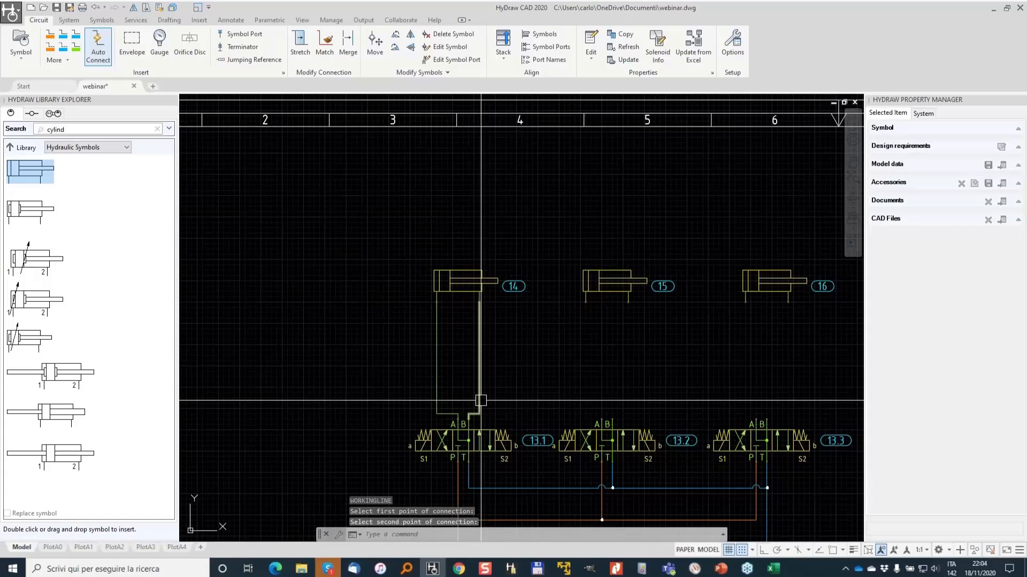
{"action": "key", "text": "Return"}
- Connect the second cylinder's two ports to valve 13.2's A and B ports with working lines
{"action": "left_click", "coordinate": [582, 304]}
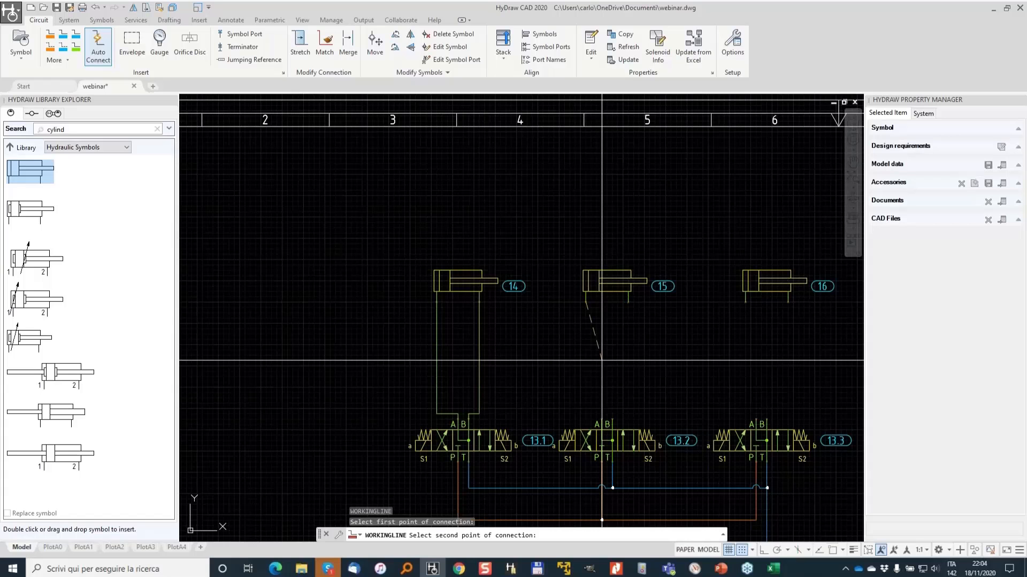
{"action": "left_click", "coordinate": [599, 417]}
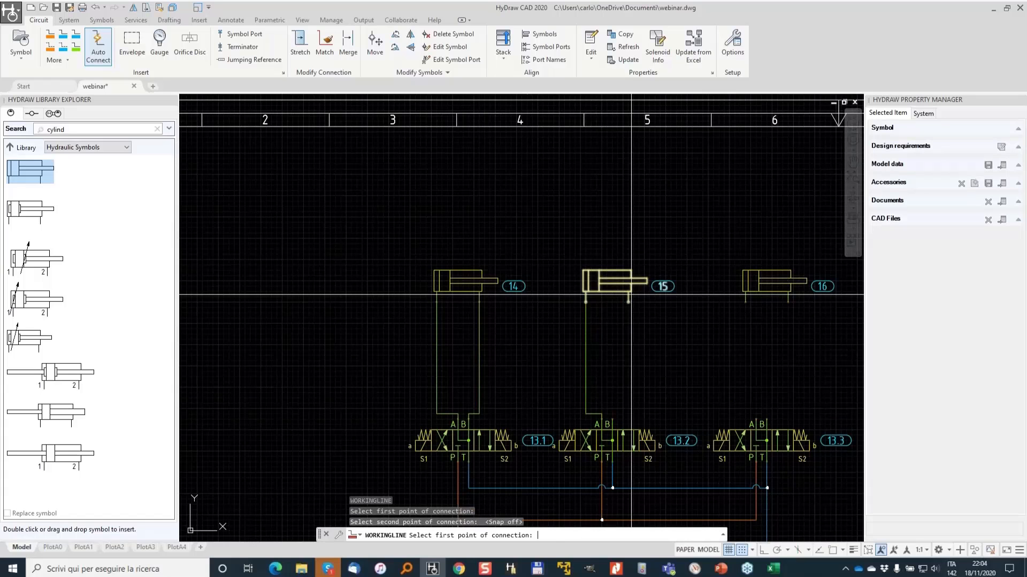
{"action": "left_click", "coordinate": [629, 300]}
{"action": "left_click", "coordinate": [607, 420]}
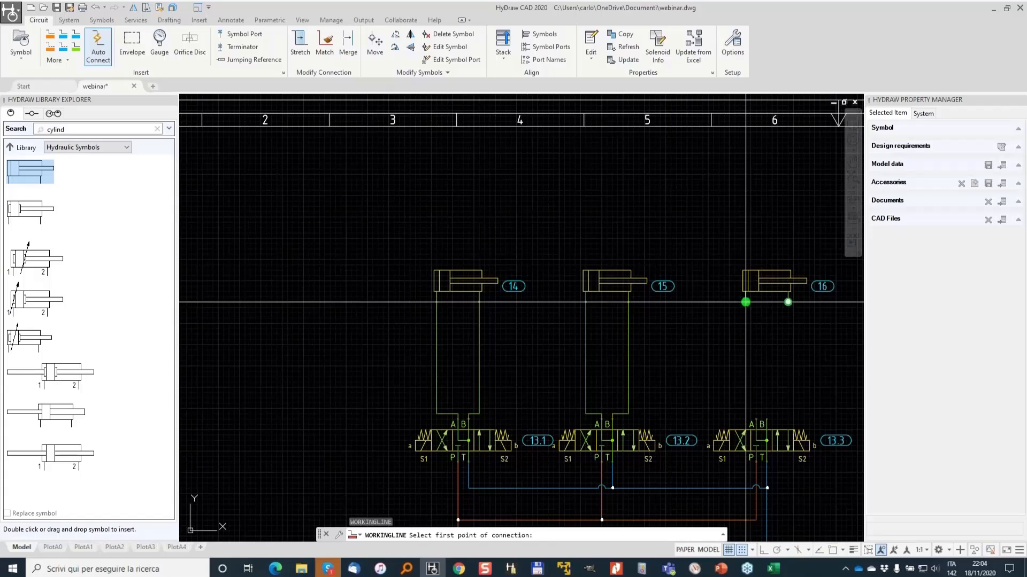
- Connect the third cylinder's two ports to valve 13.3's A and B ports with working lines
{"action": "left_click", "coordinate": [745, 302]}
{"action": "left_click", "coordinate": [756, 419]}
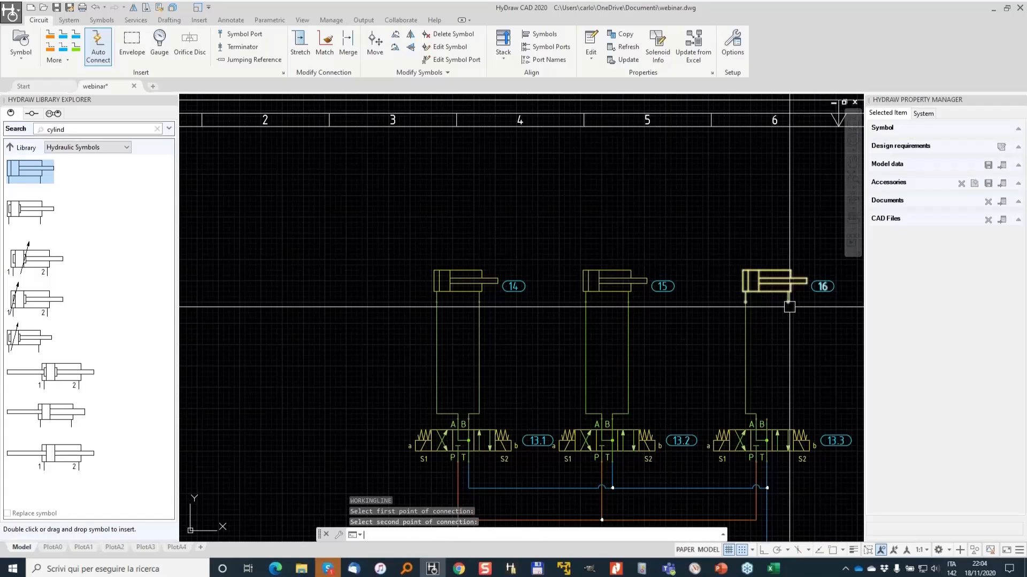
{"action": "left_click", "coordinate": [788, 303]}
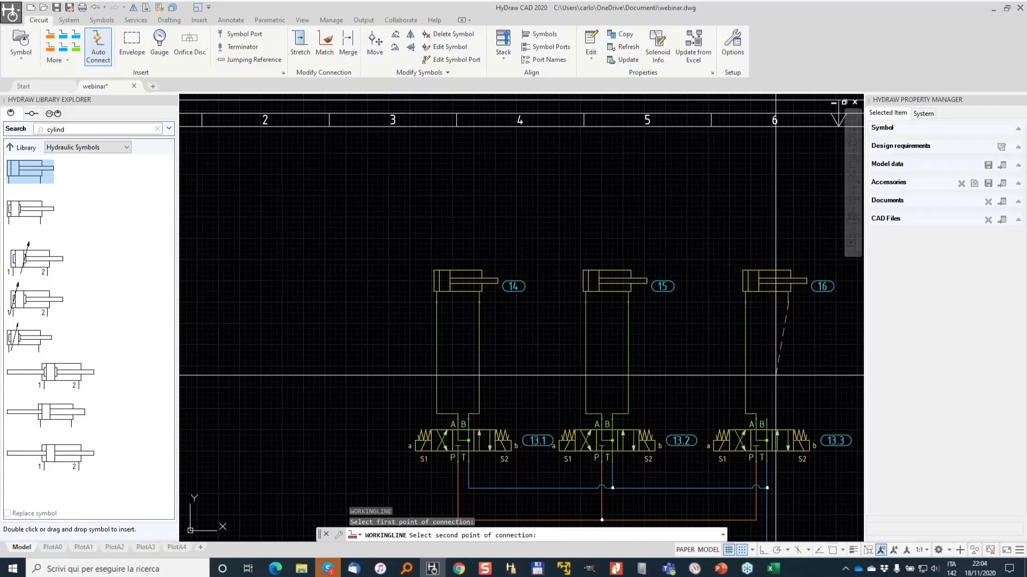
{"action": "left_click", "coordinate": [767, 420]}
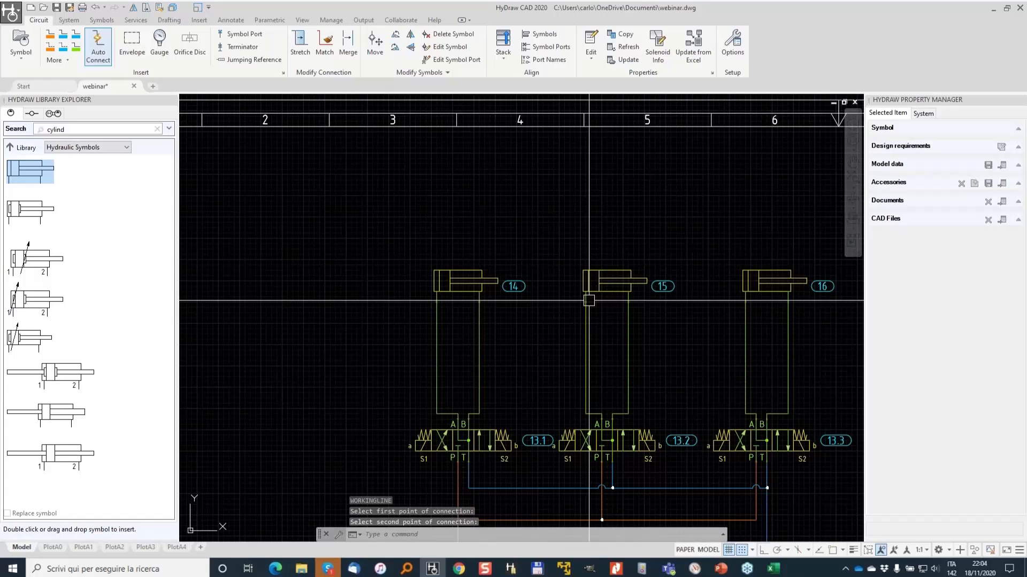
- Select the three cylinders and exclude them from the parts list, confirming the accessories prompt
{"action": "scroll", "coordinate": [807, 311], "scroll_direction": "up", "scroll_amount": 2}
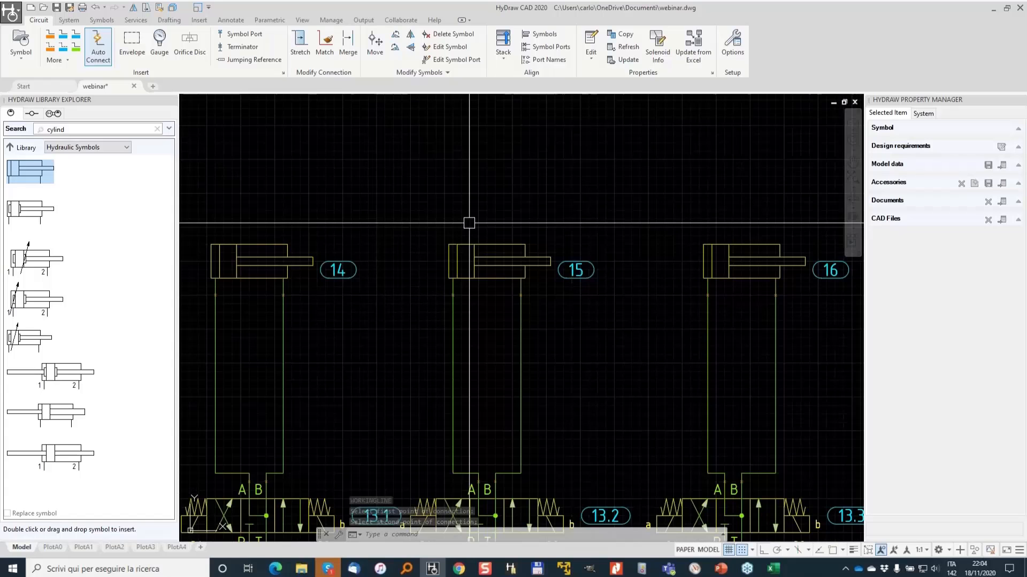
{"action": "scroll", "coordinate": [471, 223], "scroll_direction": "down", "scroll_amount": 2}
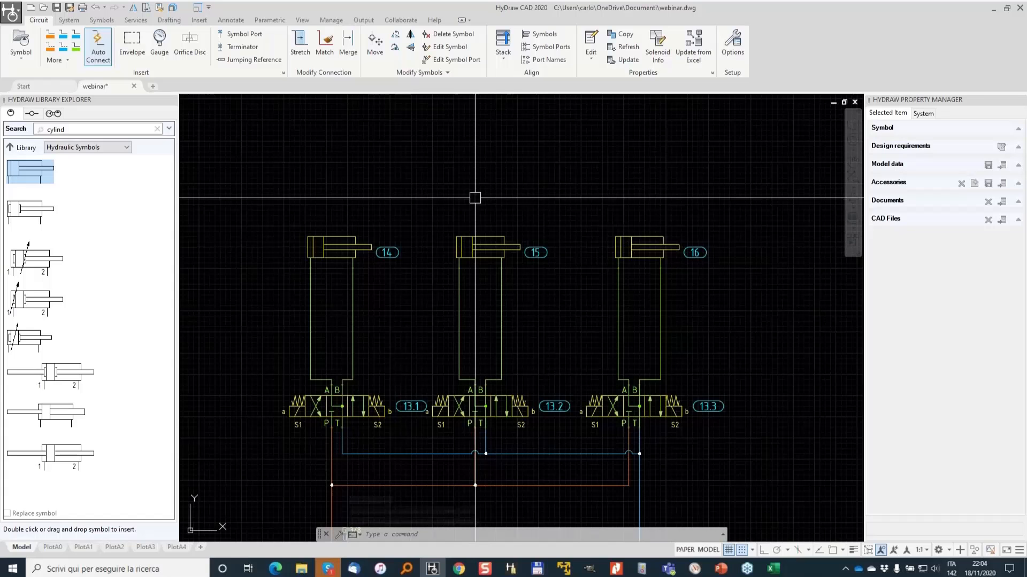
{"action": "left_click", "coordinate": [683, 187]}
{"action": "left_click", "coordinate": [319, 236]}
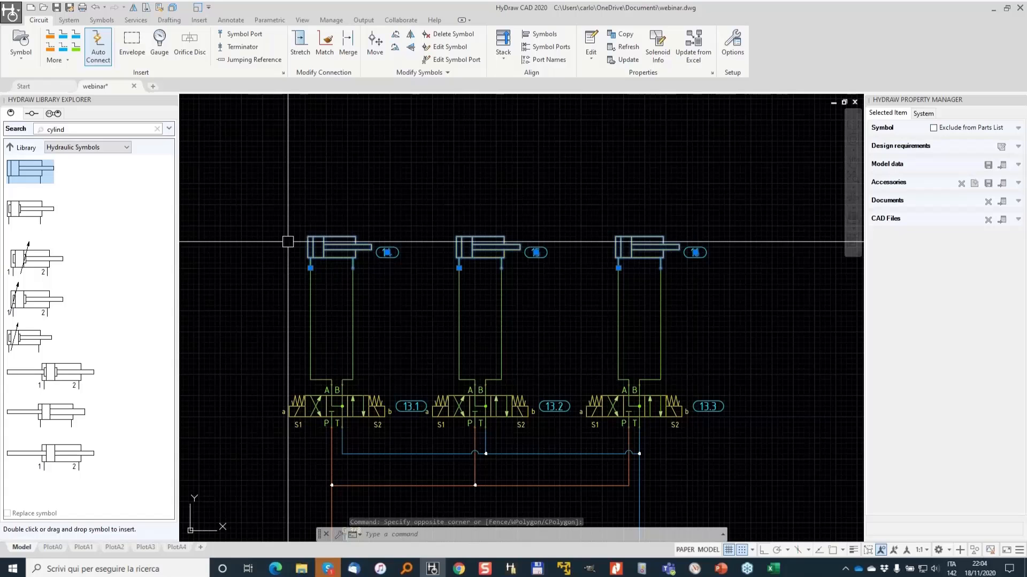
{"action": "left_click", "coordinate": [934, 129]}
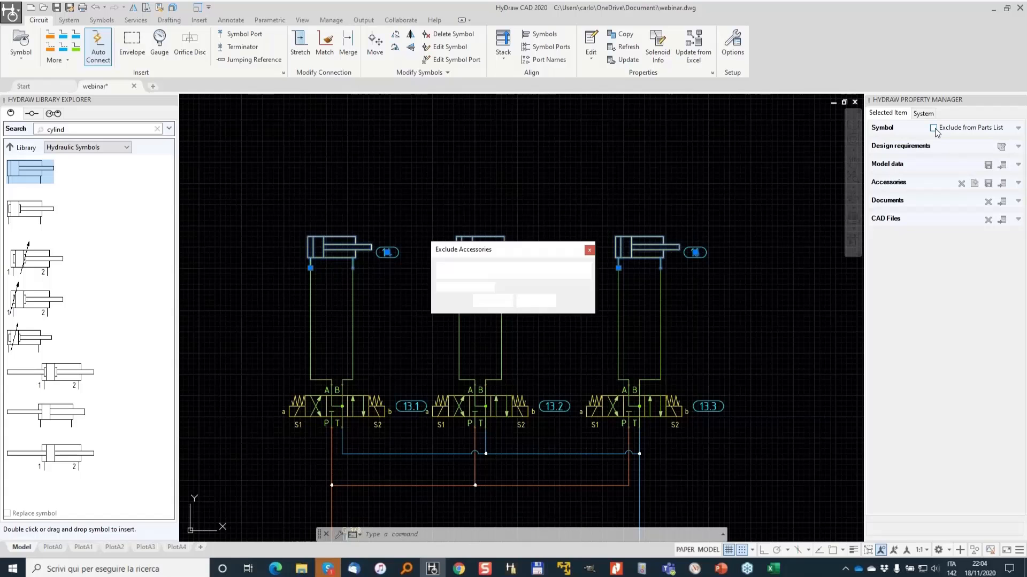
{"action": "left_click", "coordinate": [496, 301]}
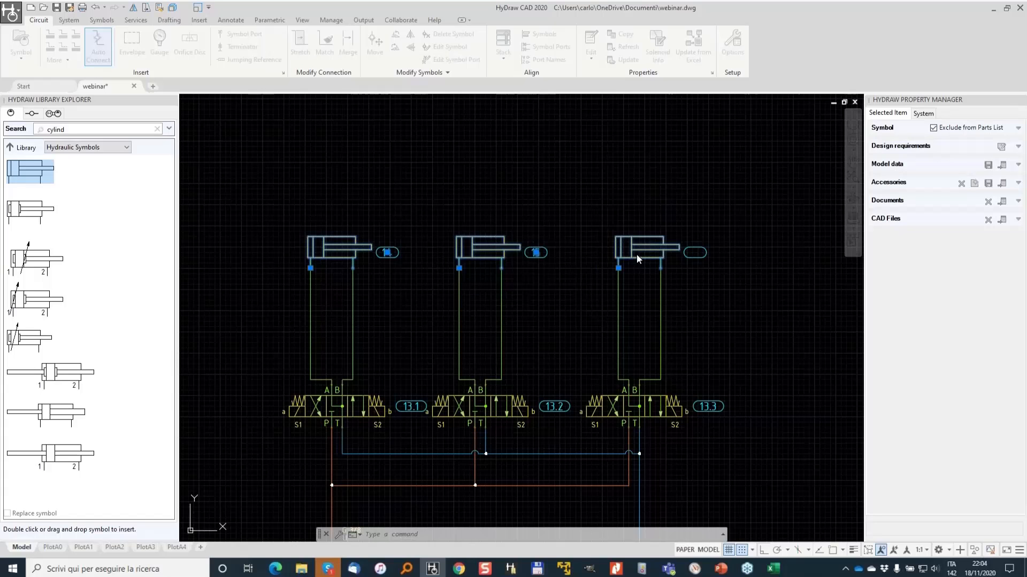
- Try to stretch the third cylinder's port connection point using its grip
{"action": "middle_click_drag", "start_coordinate": [383, 286], "coordinate": [500, 232]}
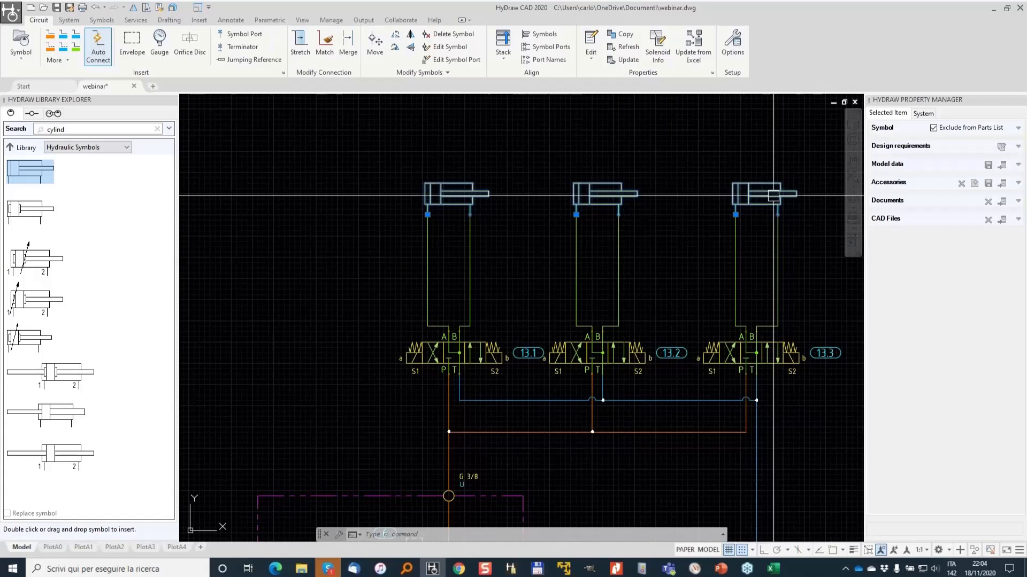
{"action": "scroll", "coordinate": [773, 196], "scroll_direction": "up", "scroll_amount": 4}
{"action": "left_click", "coordinate": [675, 243]}
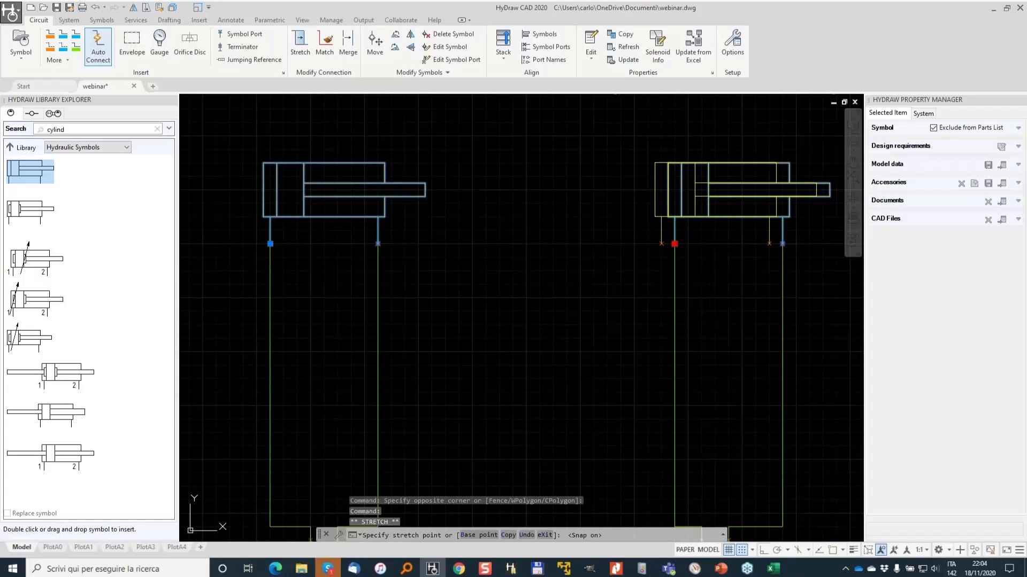
{"action": "left_click", "coordinate": [661, 244]}
{"action": "scroll", "coordinate": [662, 244], "scroll_direction": "down", "scroll_amount": 3}
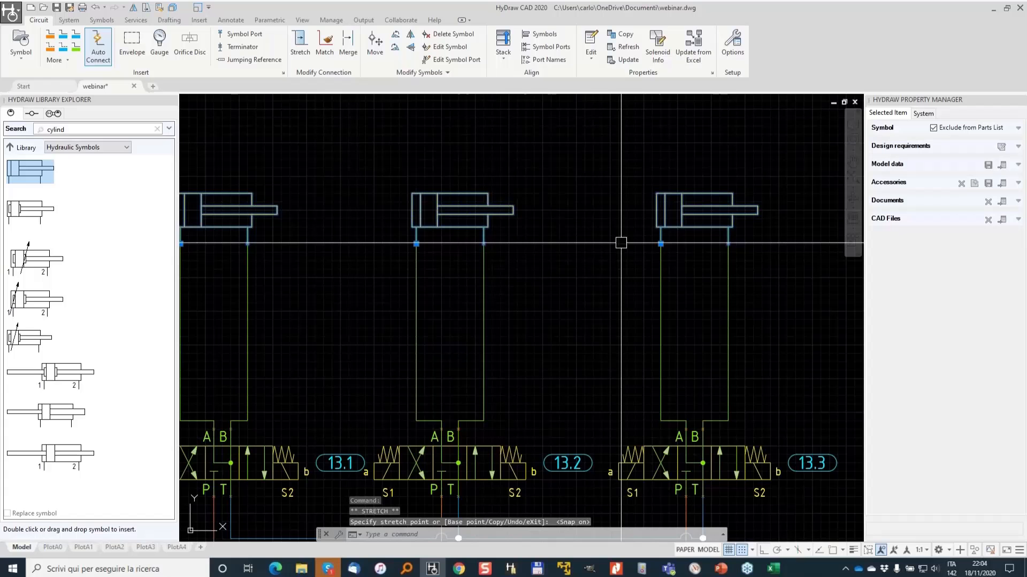
{"action": "left_click", "coordinate": [661, 244]}
{"action": "left_click", "coordinate": [678, 243]}
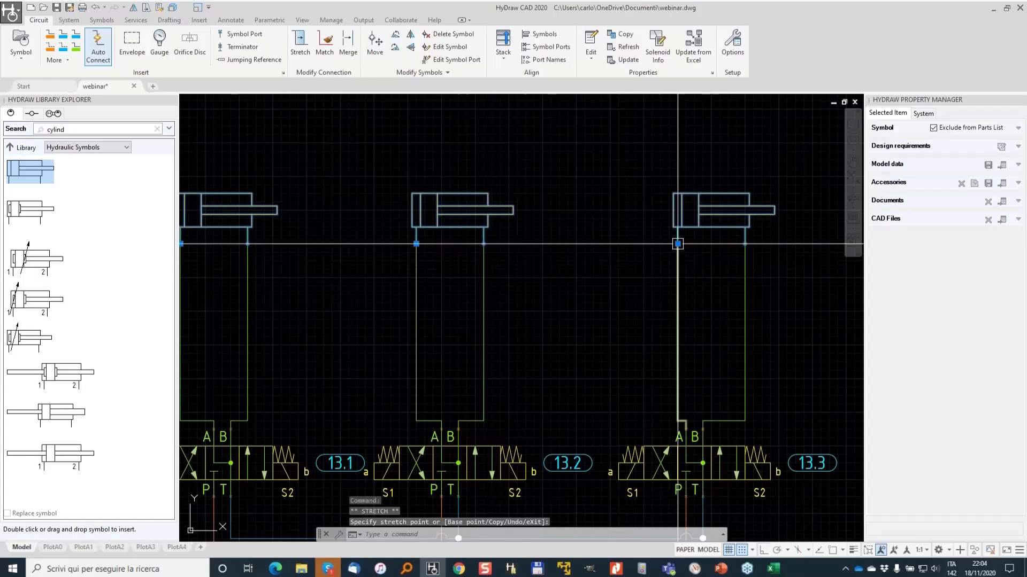
{"action": "left_click", "coordinate": [677, 244]}
{"action": "left_click", "coordinate": [662, 244]}
{"action": "scroll", "coordinate": [612, 260], "scroll_direction": "down", "scroll_amount": 2}
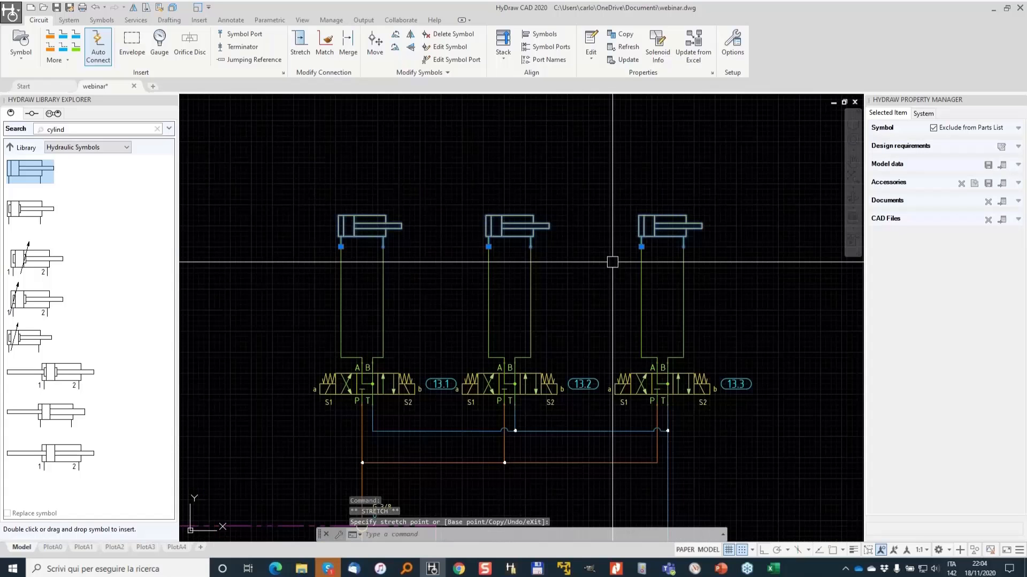
{"action": "middle_click_drag", "start_coordinate": [523, 410], "coordinate": [582, 214]}
{"action": "key", "text": "Escape"}
{"action": "scroll", "coordinate": [582, 214], "scroll_direction": "down", "scroll_amount": 2}
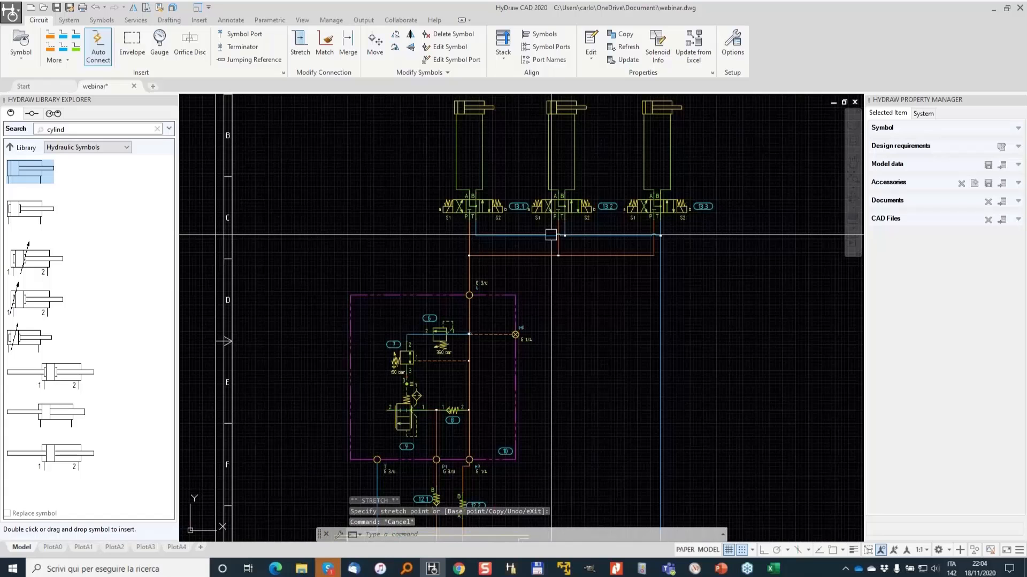
{"action": "scroll", "coordinate": [523, 270], "scroll_direction": "up", "scroll_amount": 2}
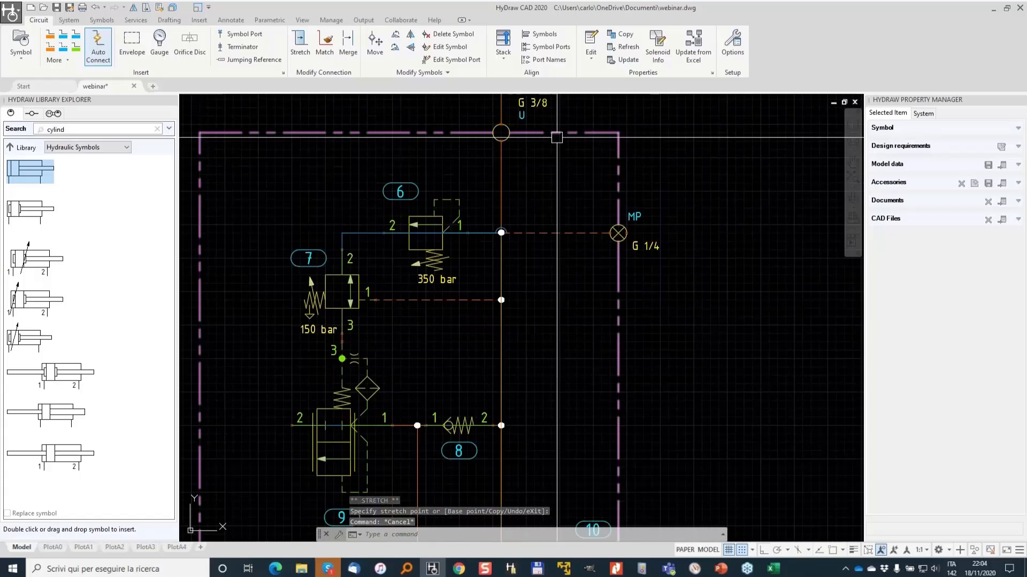
{"action": "scroll", "coordinate": [557, 138], "scroll_direction": "up", "scroll_amount": 4}
{"action": "scroll", "coordinate": [389, 286], "scroll_direction": "down", "scroll_amount": 2}
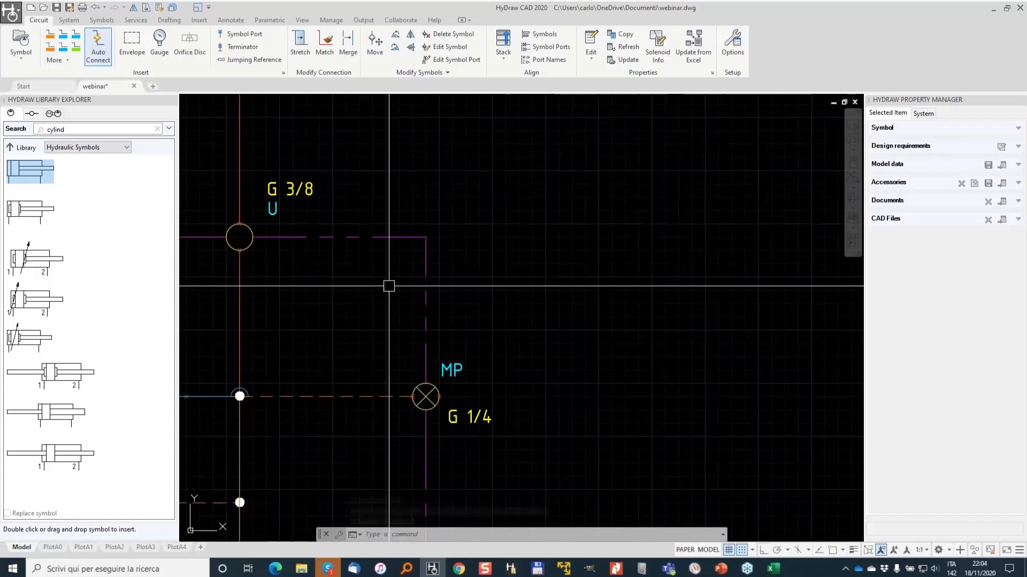
{"action": "middle_click_drag", "start_coordinate": [340, 287], "coordinate": [543, 293]}
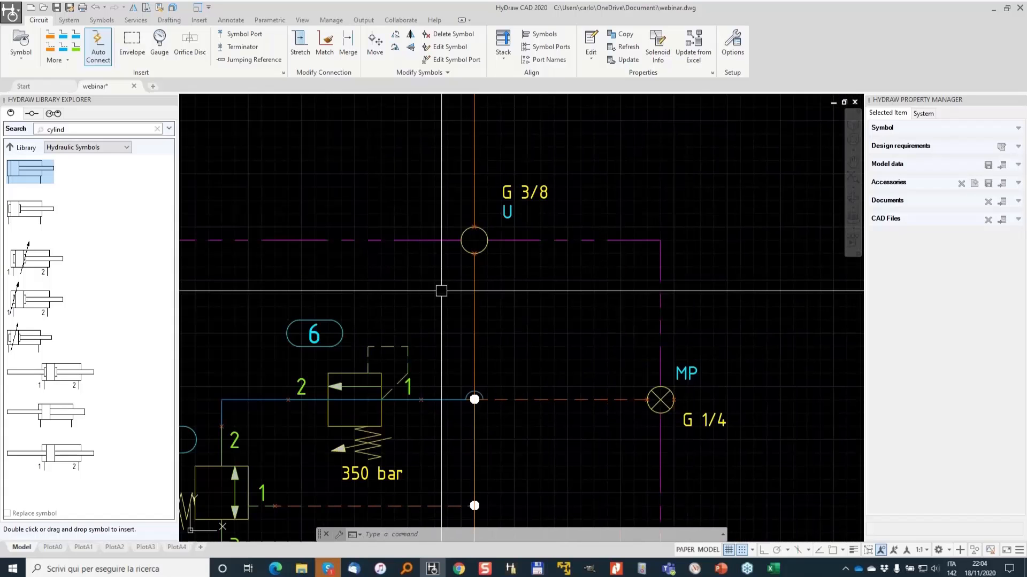
- Draw a manifold envelope enclosing the three directional valves and their cylinder connections
{"action": "middle_click_drag", "start_coordinate": [336, 288], "coordinate": [608, 282]}
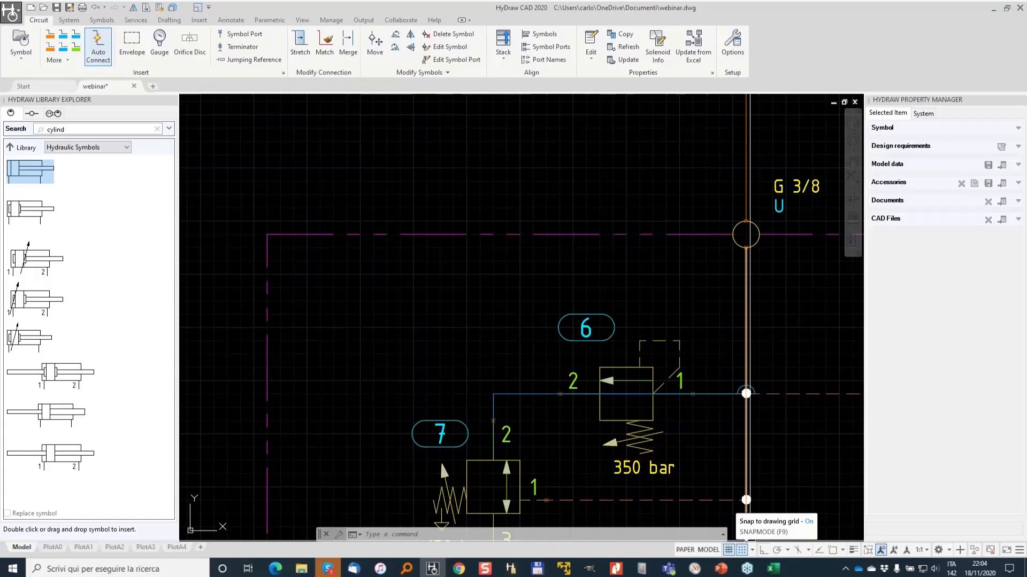
{"action": "scroll", "coordinate": [700, 366], "scroll_direction": "down", "scroll_amount": 2}
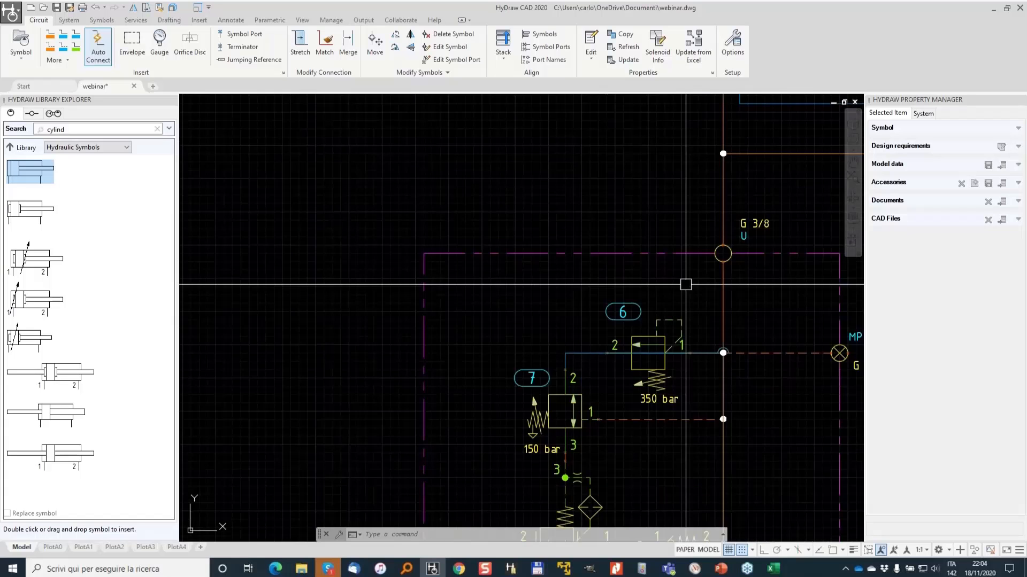
{"action": "middle_click_drag", "start_coordinate": [835, 220], "coordinate": [584, 267]}
{"action": "scroll", "coordinate": [585, 267], "scroll_direction": "down", "scroll_amount": 2}
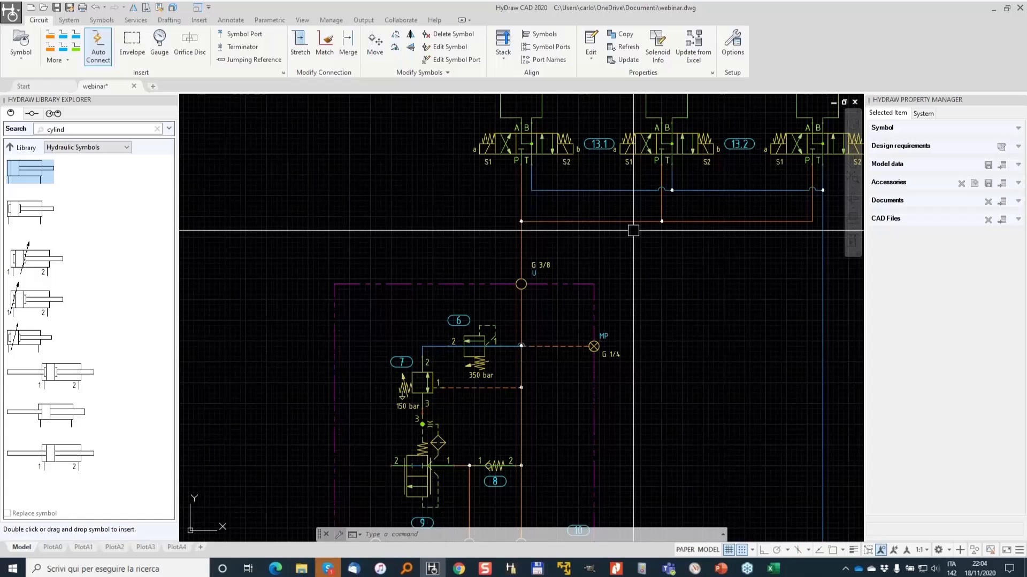
{"action": "middle_click_drag", "start_coordinate": [572, 109], "coordinate": [407, 186]}
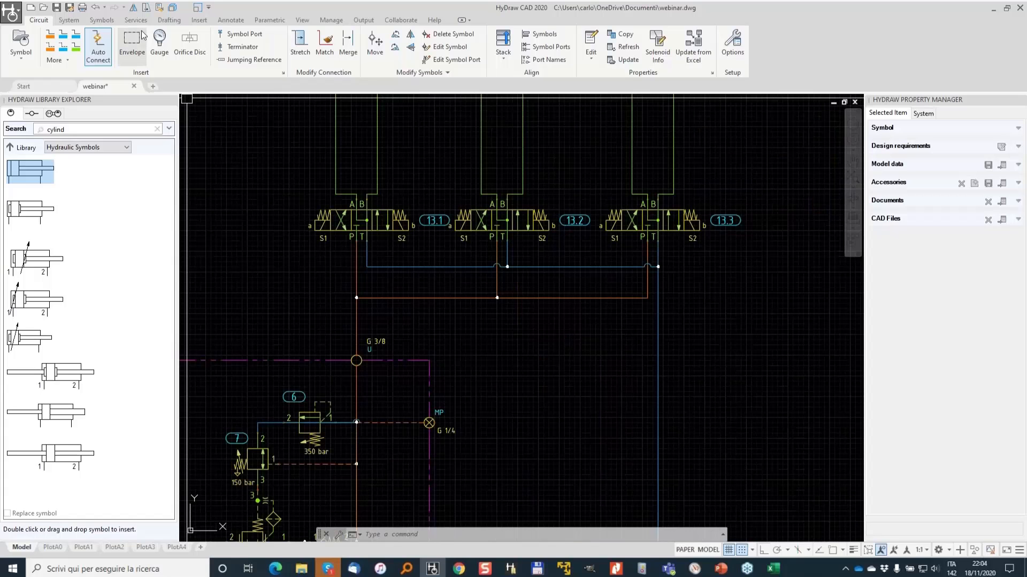
{"action": "left_click", "coordinate": [131, 42]}
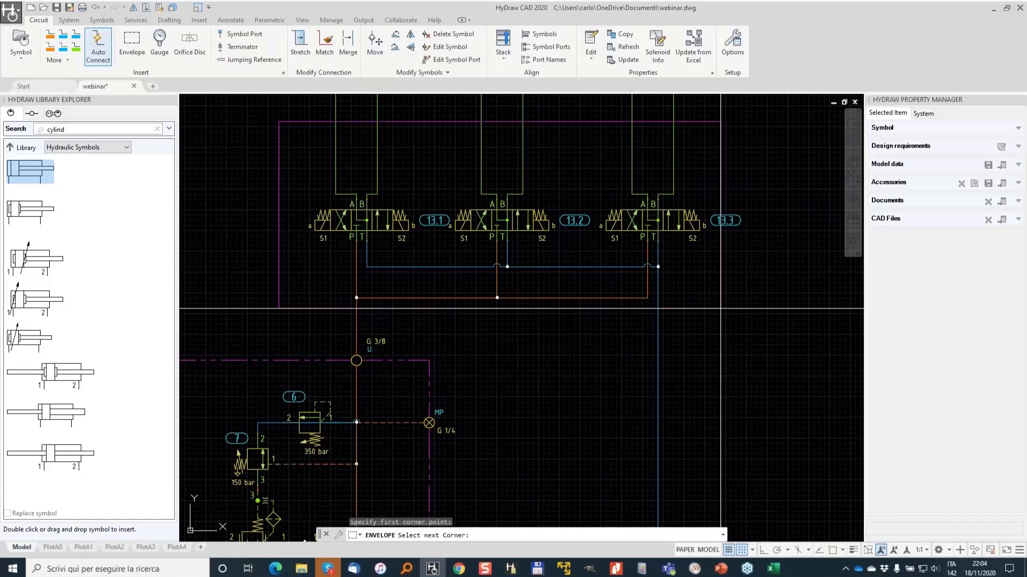
{"action": "key", "text": "Return"}
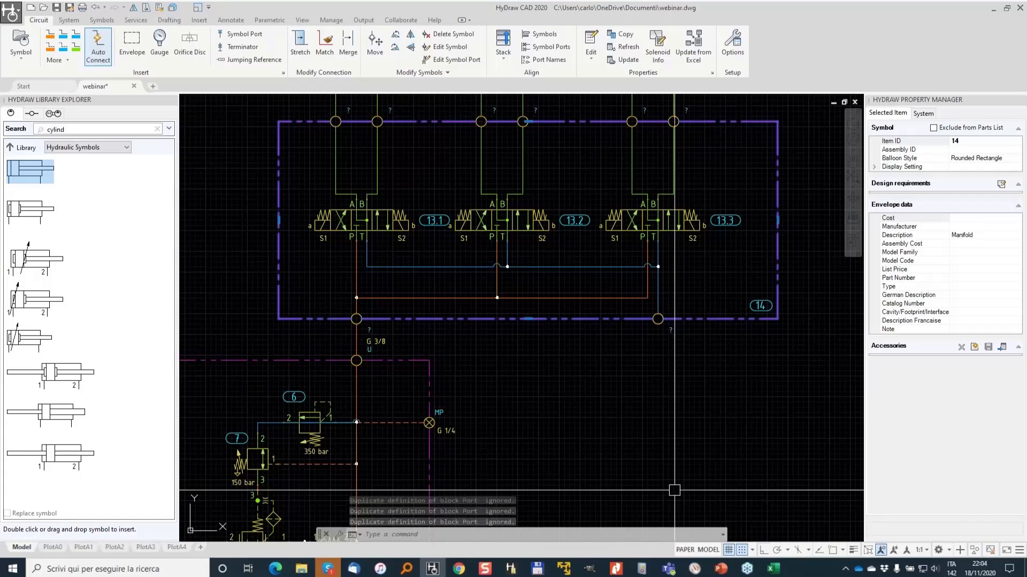
- Insert an unnamed symbol port on the tank's right wall
{"action": "middle_click_drag", "start_coordinate": [671, 374], "coordinate": [646, 284]}
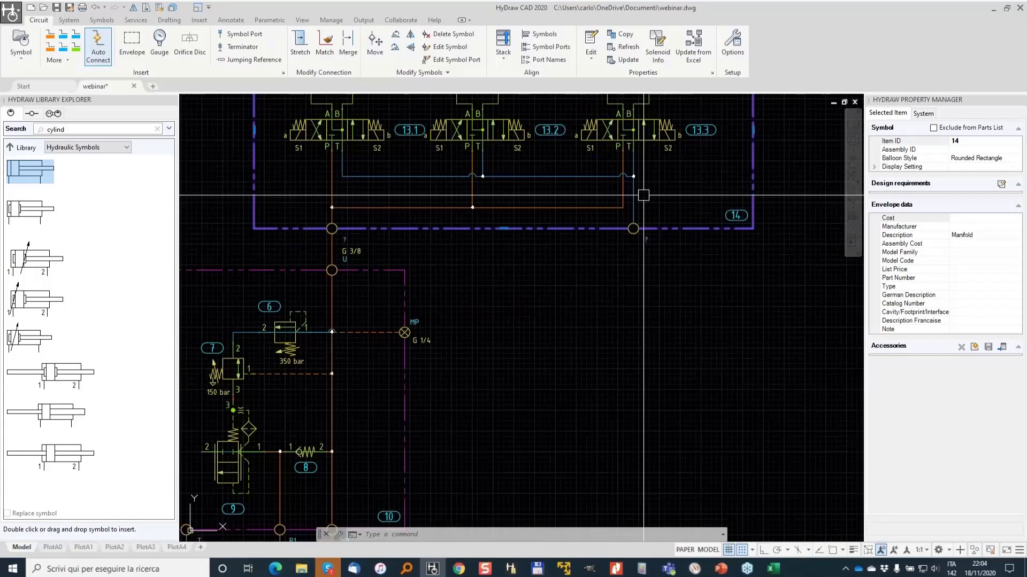
{"action": "scroll", "coordinate": [641, 214], "scroll_direction": "up", "scroll_amount": 4}
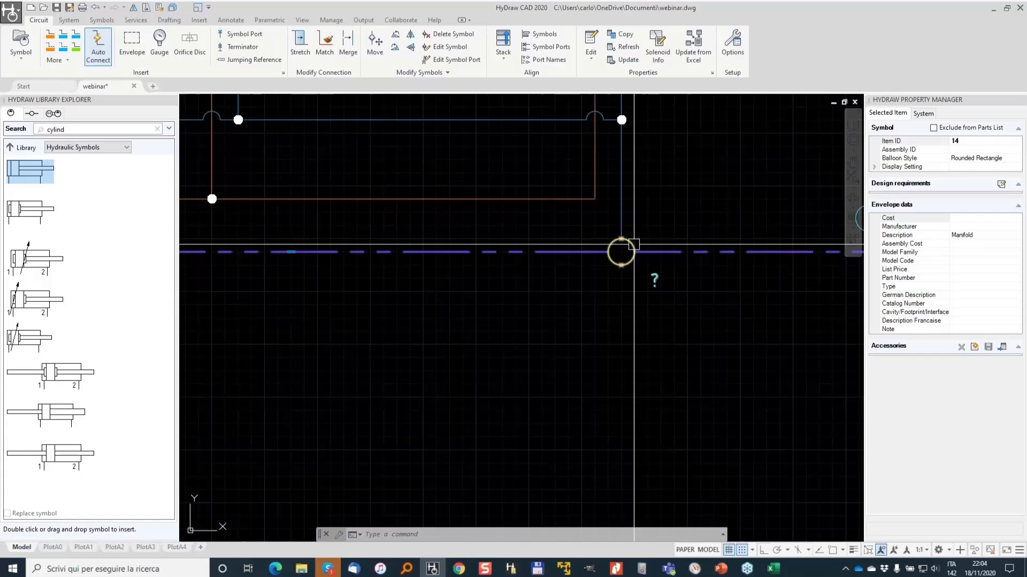
{"action": "scroll", "coordinate": [615, 289], "scroll_direction": "down", "scroll_amount": 4}
{"action": "scroll", "coordinate": [616, 290], "scroll_direction": "down", "scroll_amount": 4}
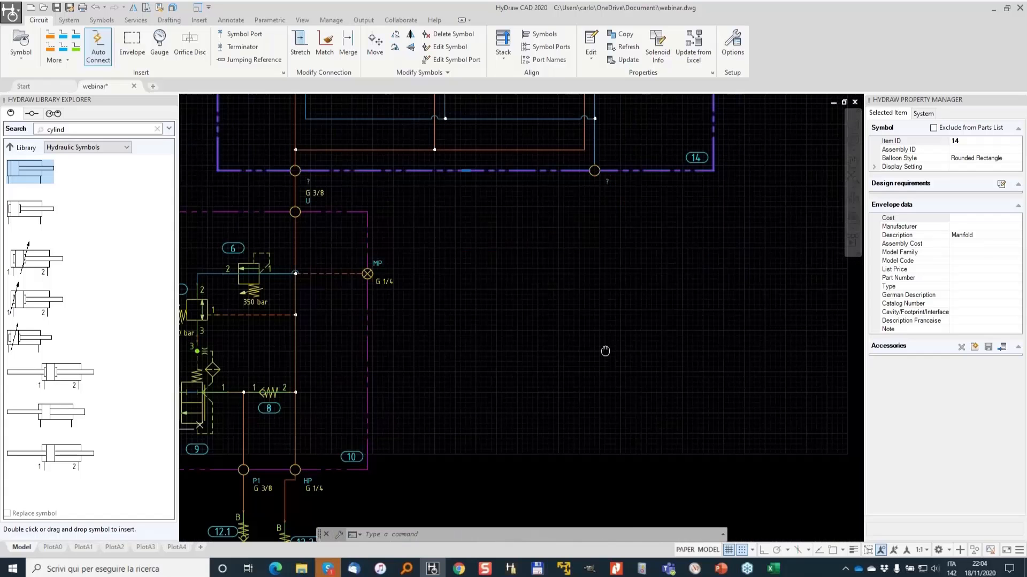
{"action": "scroll", "coordinate": [630, 259], "scroll_direction": "up", "scroll_amount": 4}
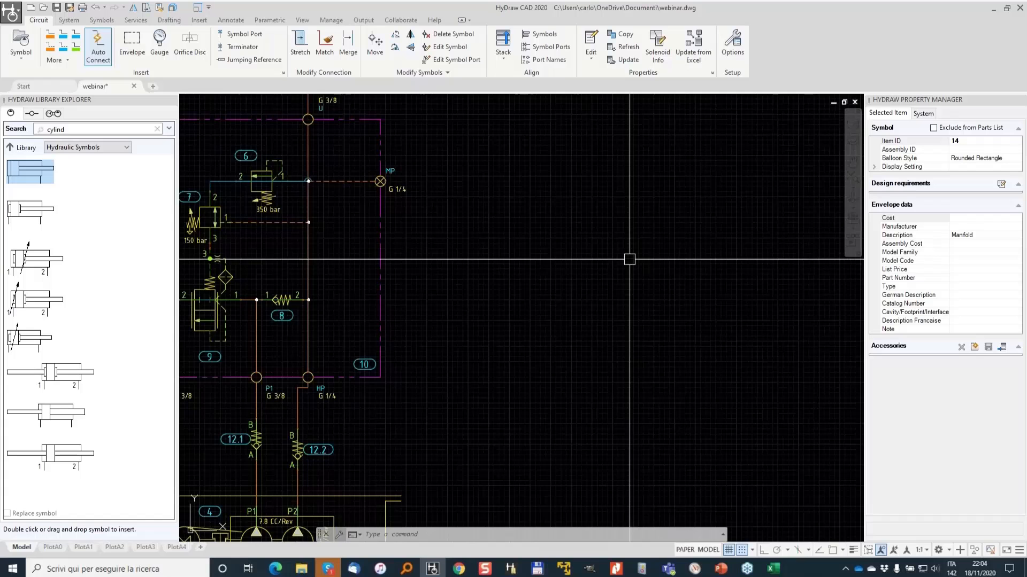
{"action": "scroll", "coordinate": [630, 259], "scroll_direction": "down", "scroll_amount": 2}
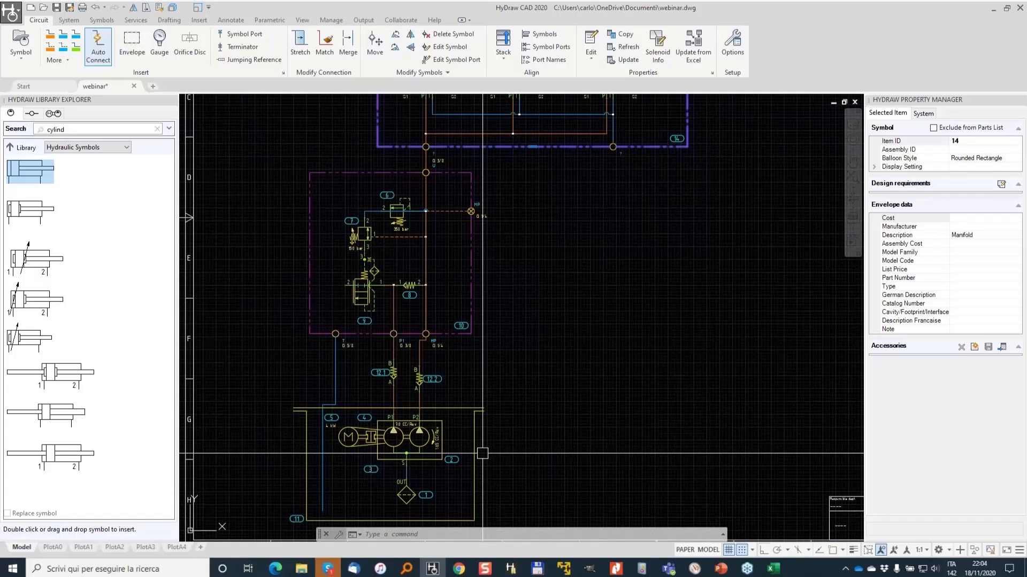
{"action": "scroll", "coordinate": [482, 453], "scroll_direction": "up", "scroll_amount": 2}
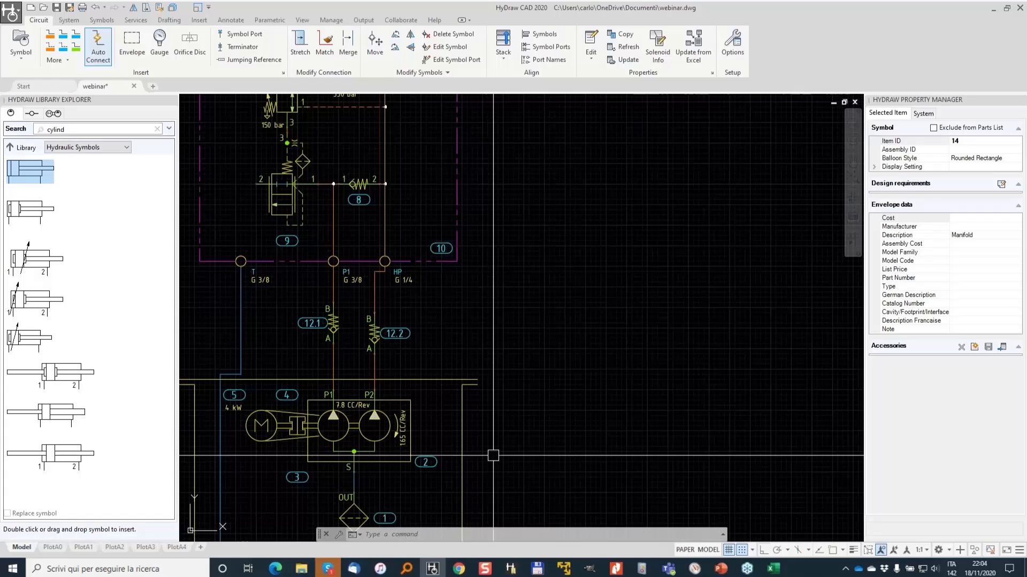
{"action": "middle_click_drag", "start_coordinate": [493, 455], "coordinate": [604, 272]}
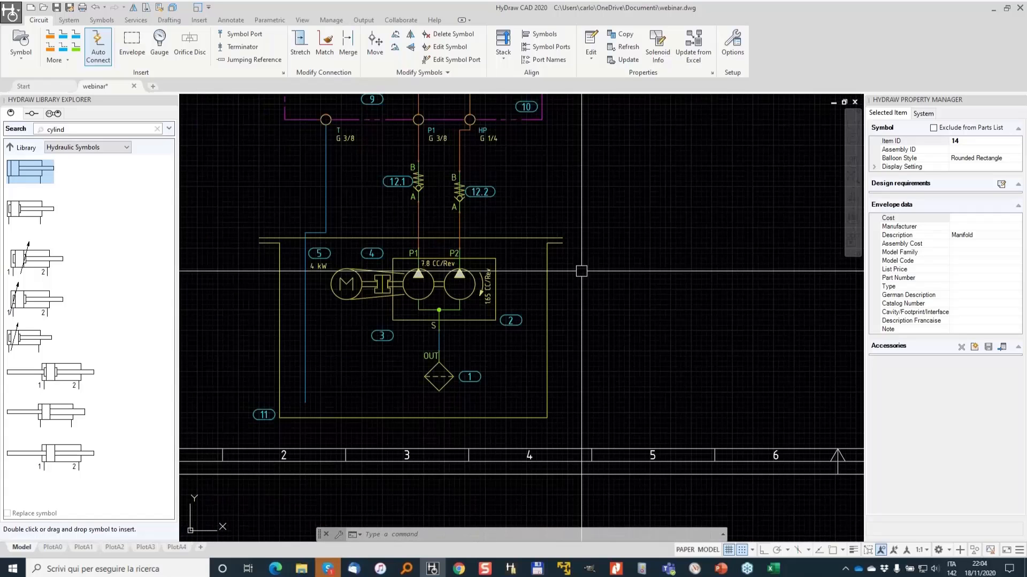
{"action": "left_click", "coordinate": [243, 35]}
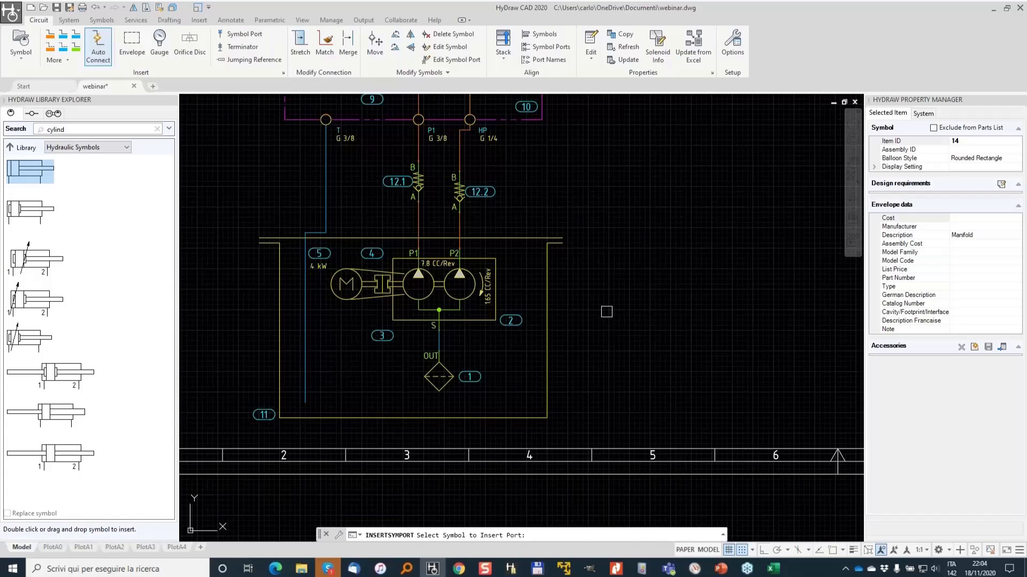
{"action": "left_click", "coordinate": [546, 259]}
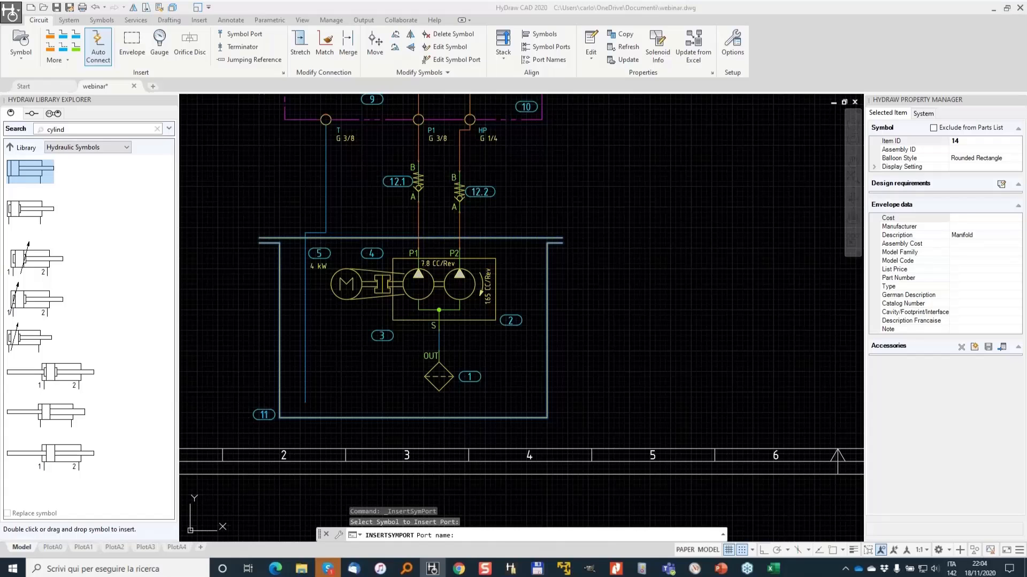
{"action": "left_click_drag", "start_coordinate": [1001, 201], "coordinate": [981, 211]}
{"action": "mouse_move", "coordinate": [555, 484]}
{"action": "left_mouse_down"}
{"action": "mouse_move", "coordinate": [438, 445]}
{"action": "mouse_move", "coordinate": [323, 458]}
{"action": "left_mouse_up"}
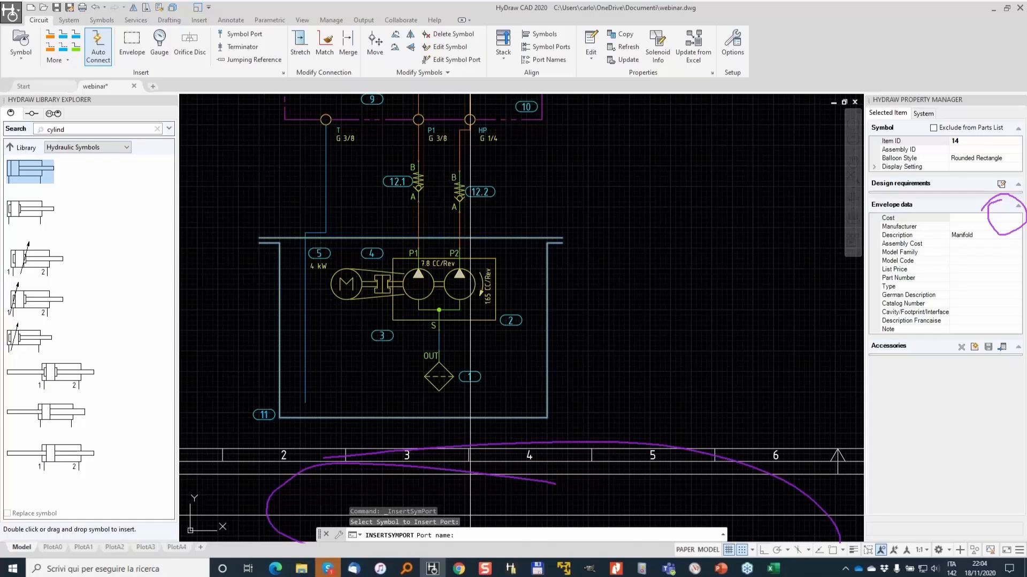
{"action": "key", "text": "Return"}
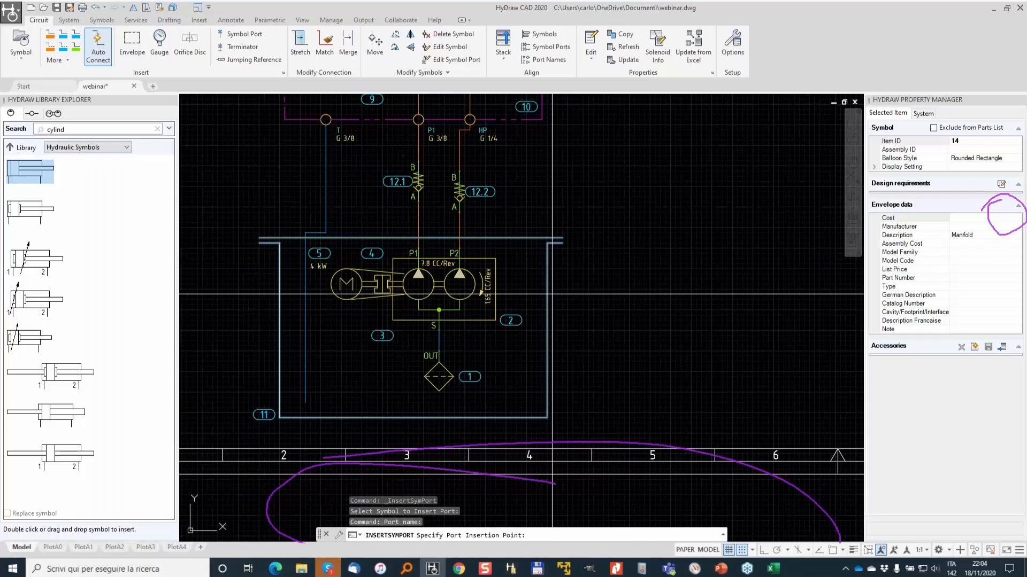
{"action": "left_click", "coordinate": [548, 276]}
- Connect the new tank port to the manifold's lower right port with a return line
{"action": "scroll", "coordinate": [554, 275], "scroll_direction": "up", "scroll_amount": 8}
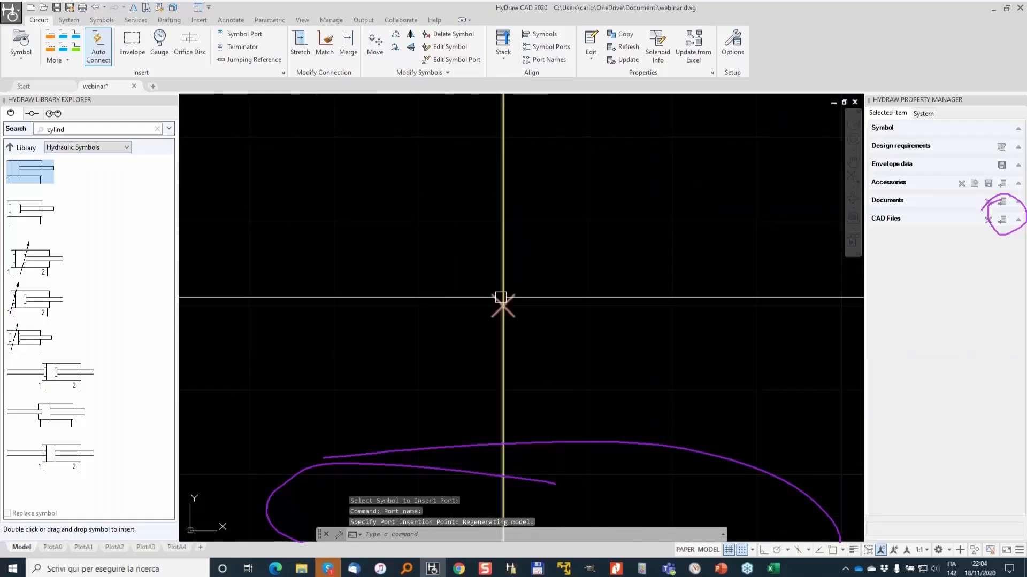
{"action": "scroll", "coordinate": [502, 297], "scroll_direction": "down", "scroll_amount": 5}
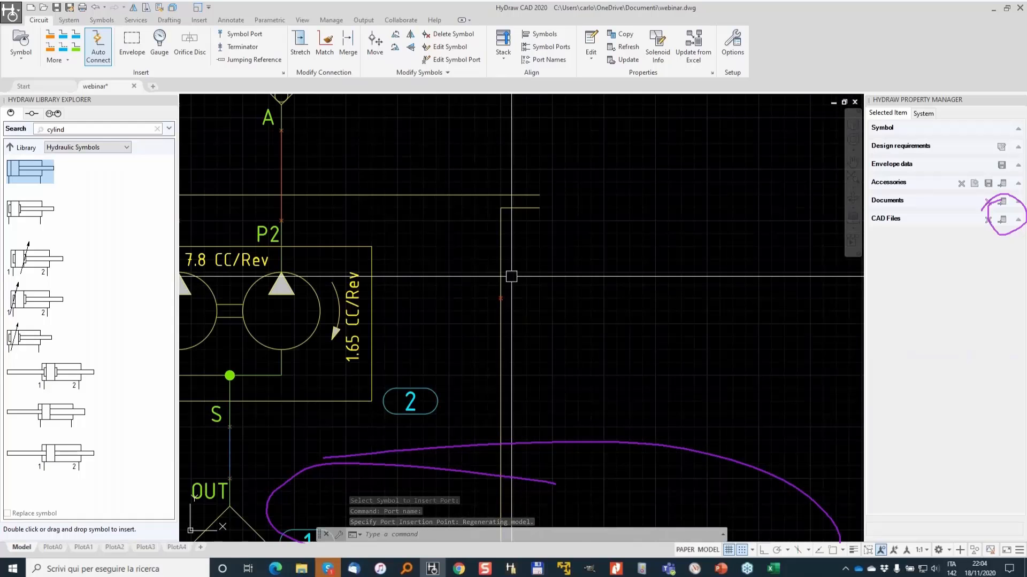
{"action": "scroll", "coordinate": [556, 276], "scroll_direction": "down", "scroll_amount": 3}
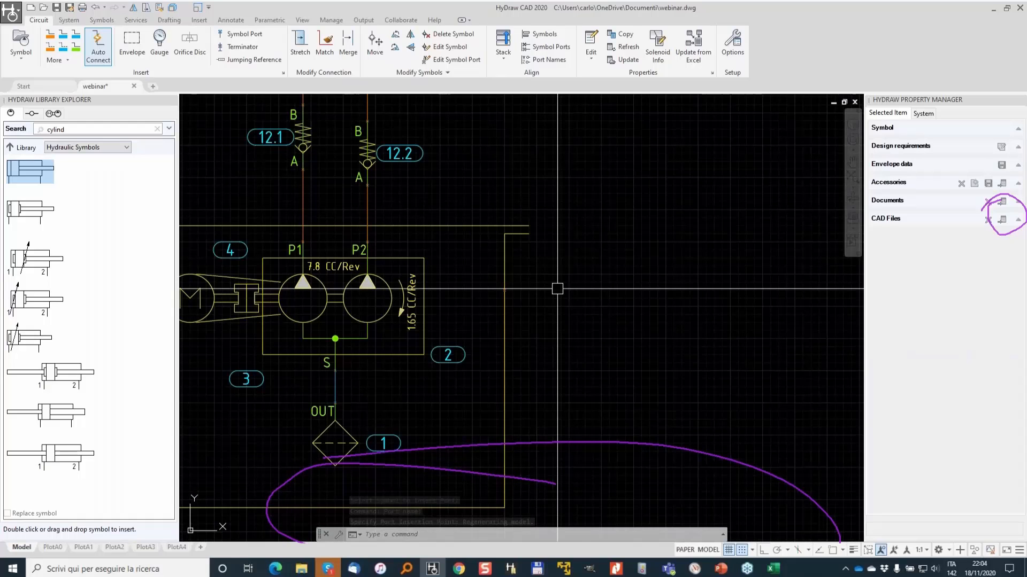
{"action": "scroll", "coordinate": [553, 276], "scroll_direction": "down", "scroll_amount": 2}
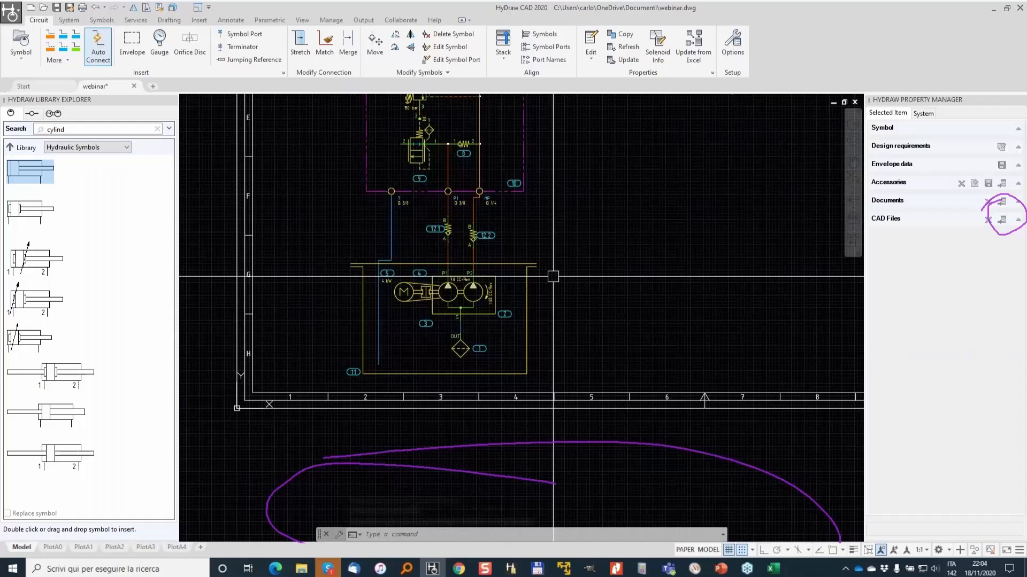
{"action": "left_click", "coordinate": [62, 37]}
{"action": "left_click", "coordinate": [466, 219]}
{"action": "middle_click_drag", "start_coordinate": [595, 217], "coordinate": [560, 385]}
{"action": "left_click", "coordinate": [626, 178]}
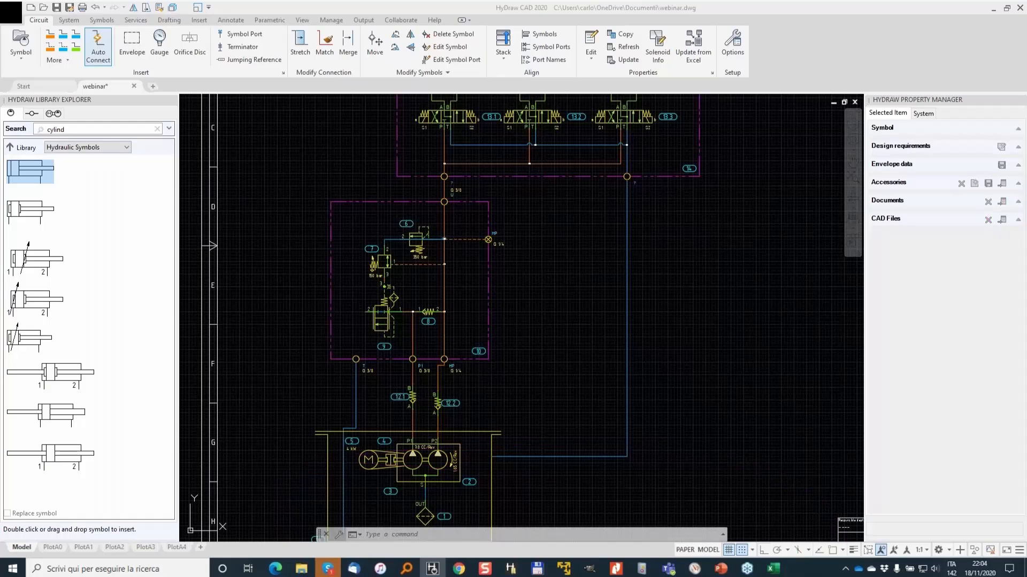
- Copy the G 3/8 port's properties to all ports of the manifold and cylinders
{"action": "scroll", "coordinate": [494, 240], "scroll_direction": "up", "scroll_amount": 4}
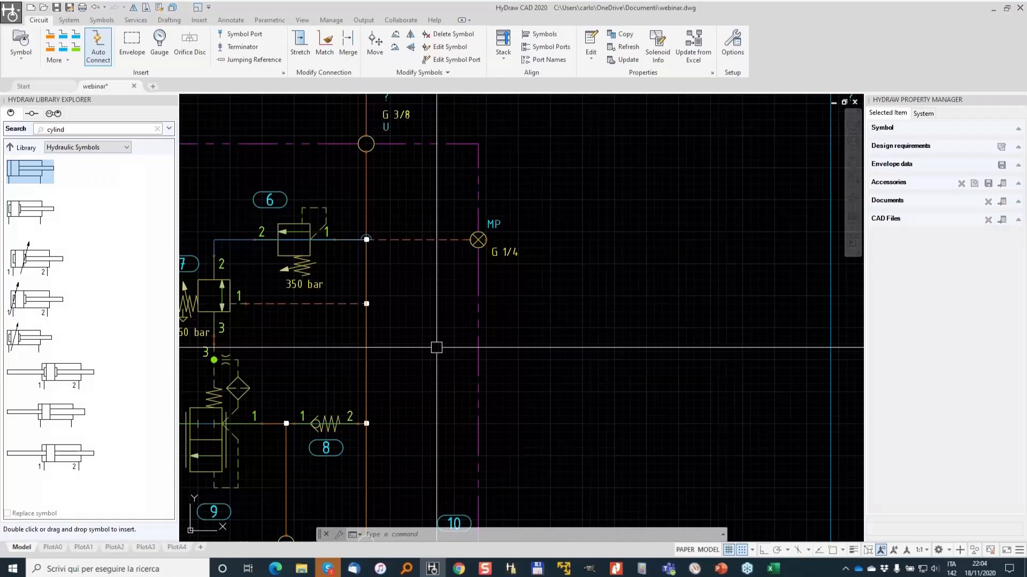
{"action": "left_click", "coordinate": [622, 34]}
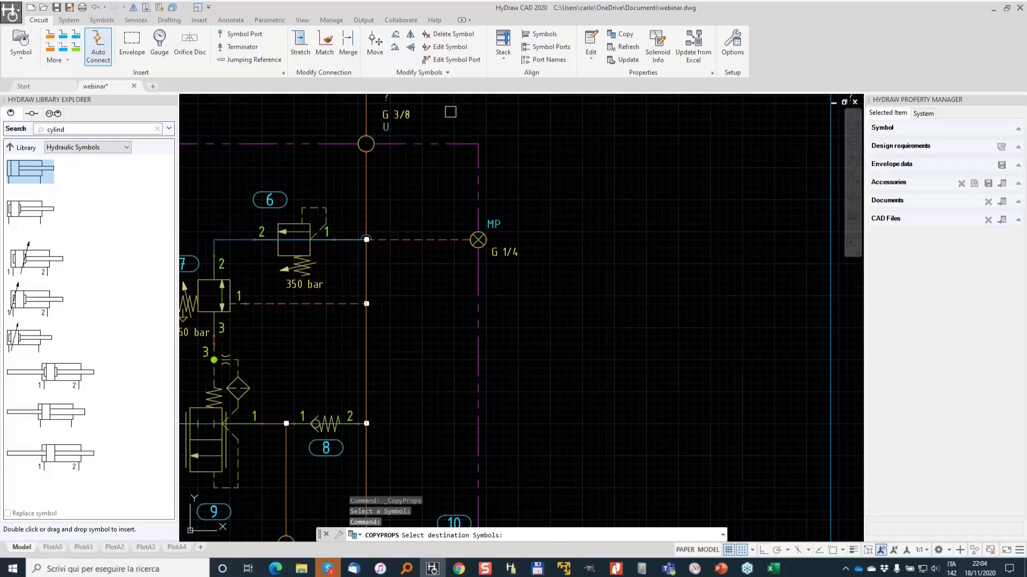
{"action": "scroll", "coordinate": [451, 112], "scroll_direction": "down", "scroll_amount": 2}
{"action": "middle_click_drag", "start_coordinate": [450, 112], "coordinate": [426, 310]}
{"action": "scroll", "coordinate": [342, 243], "scroll_direction": "down", "scroll_amount": 2}
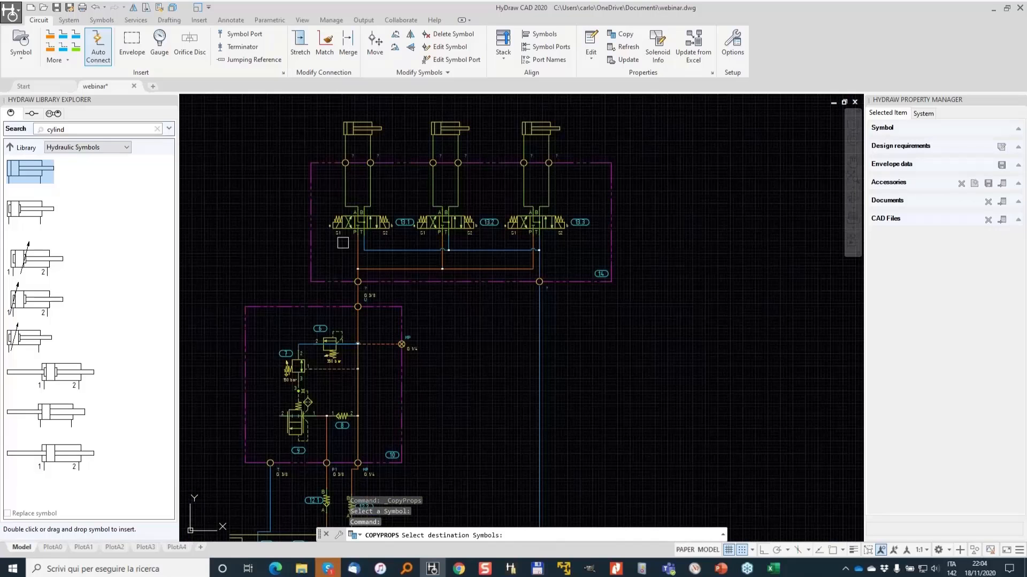
{"action": "left_click", "coordinate": [266, 134]}
{"action": "left_click", "coordinate": [699, 300]}
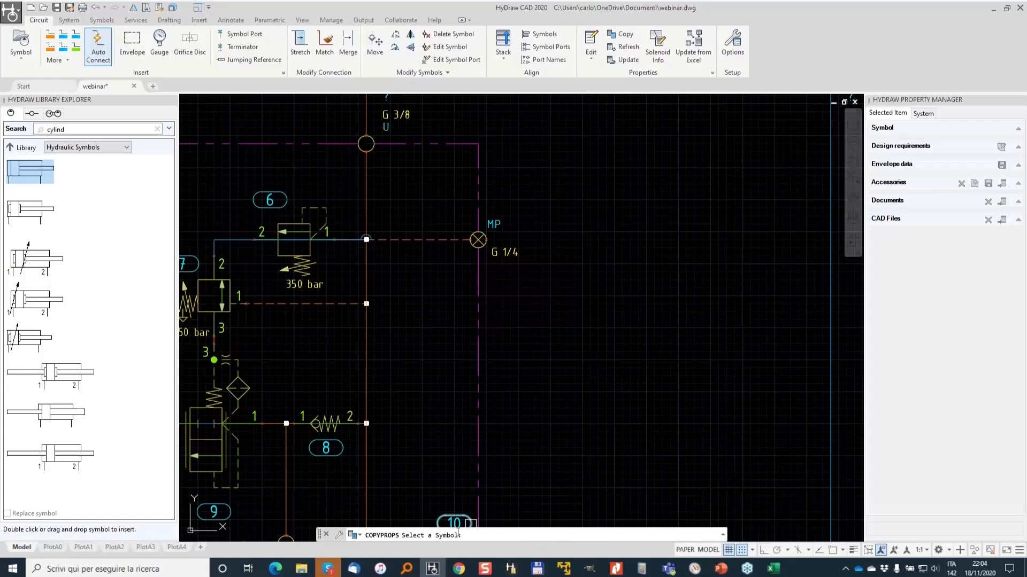
{"action": "middle_click_drag", "start_coordinate": [272, 381], "coordinate": [303, 502]}
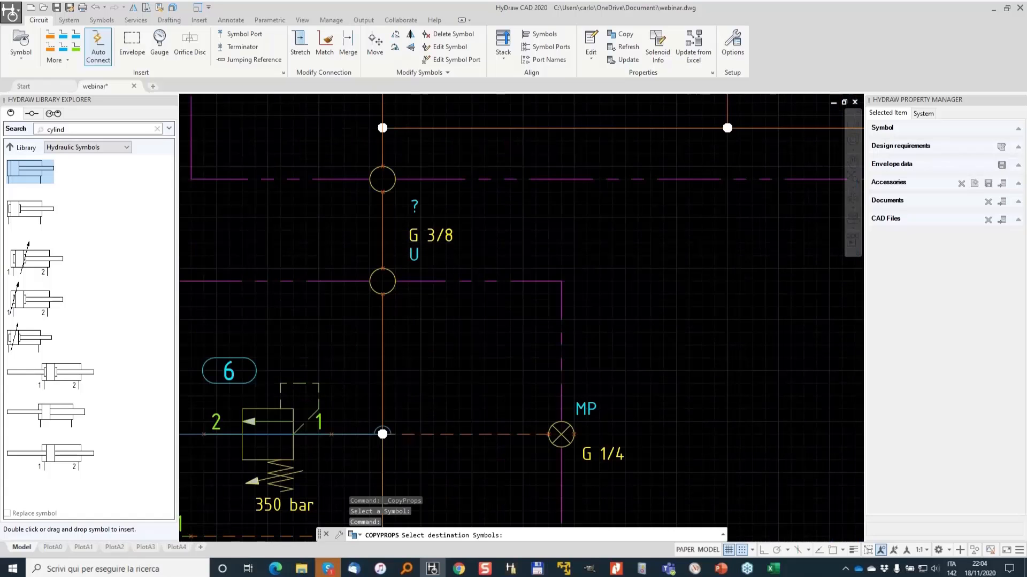
{"action": "left_click", "coordinate": [415, 235]}
{"action": "scroll", "coordinate": [417, 236], "scroll_direction": "down", "scroll_amount": 2}
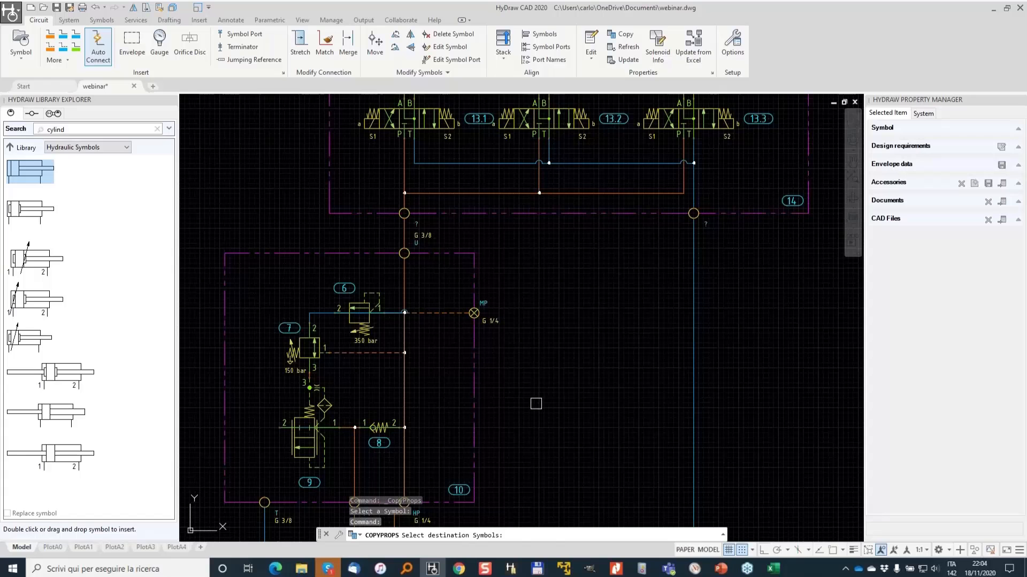
{"action": "scroll", "coordinate": [536, 404], "scroll_direction": "down", "scroll_amount": 2}
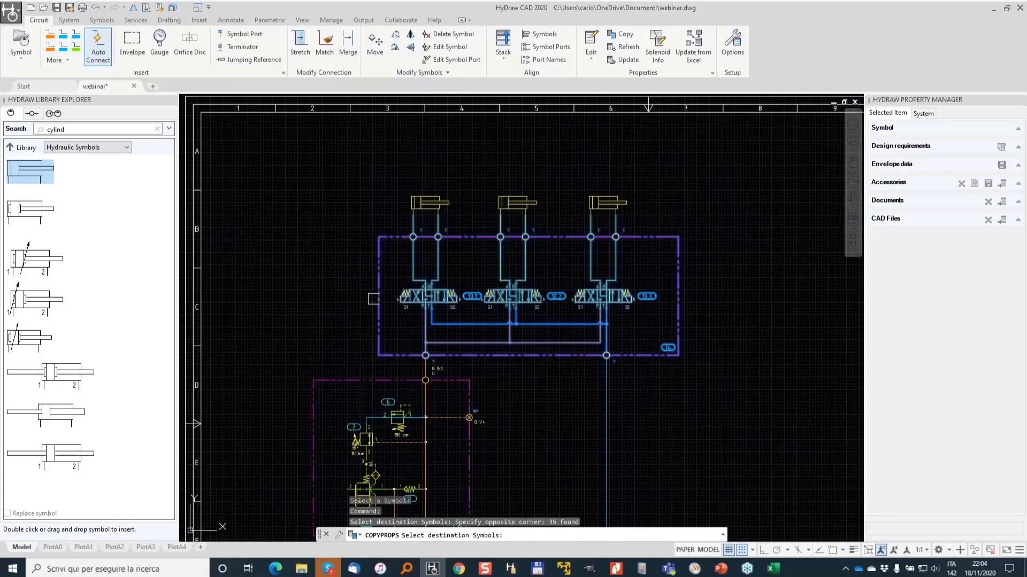
{"action": "key", "text": "Return"}
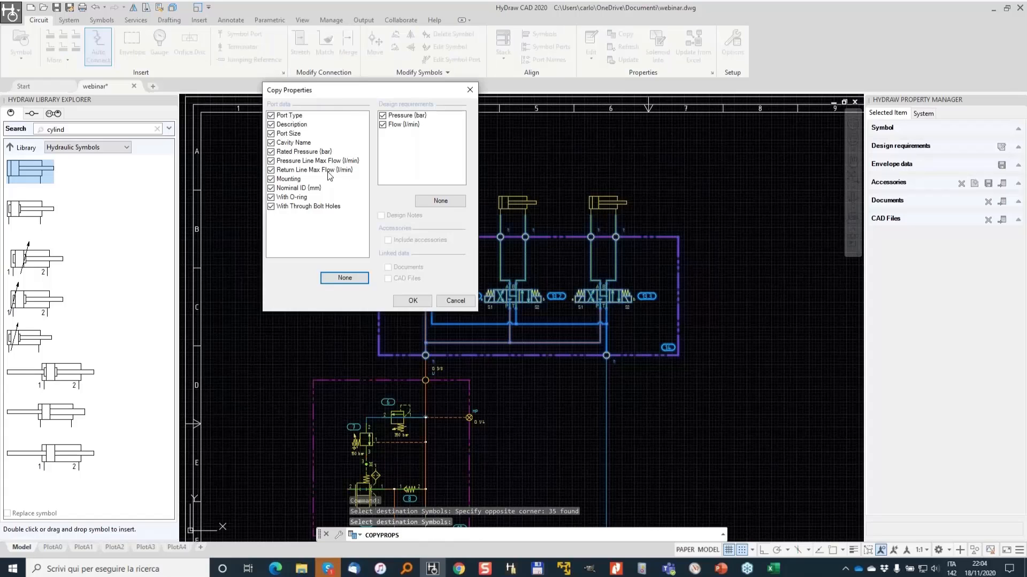
{"action": "left_click", "coordinate": [411, 301]}
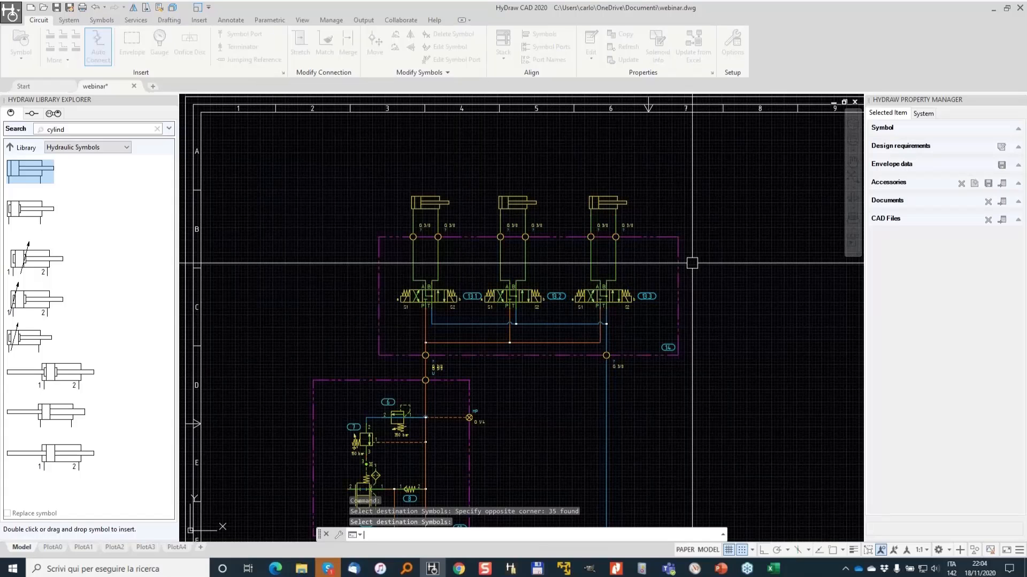
- Name the pressure port below the manifold P
{"action": "scroll", "coordinate": [485, 434], "scroll_direction": "up", "scroll_amount": 2}
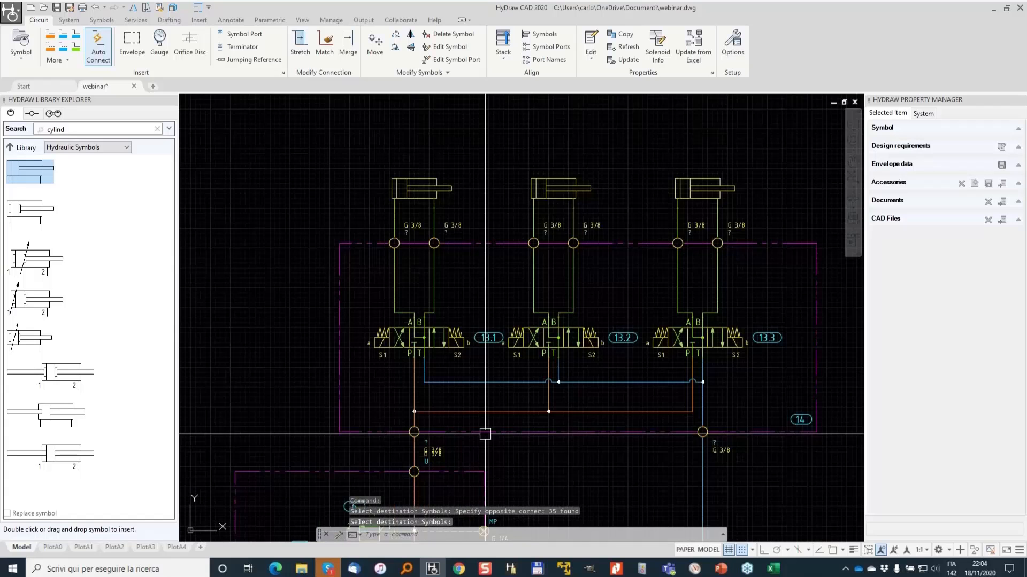
{"action": "scroll", "coordinate": [417, 432], "scroll_direction": "up", "scroll_amount": 5}
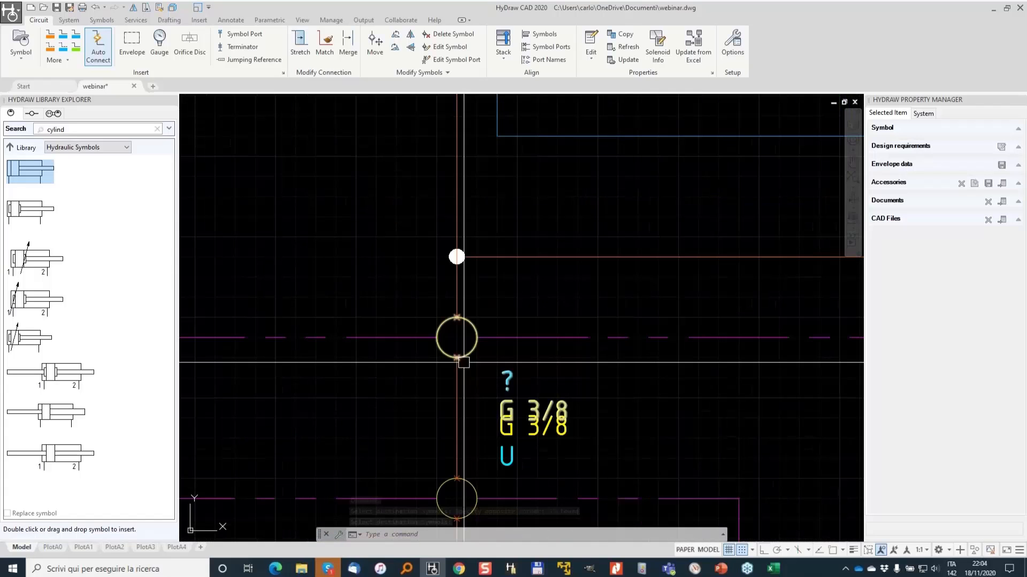
{"action": "double_click", "coordinate": [471, 348]}
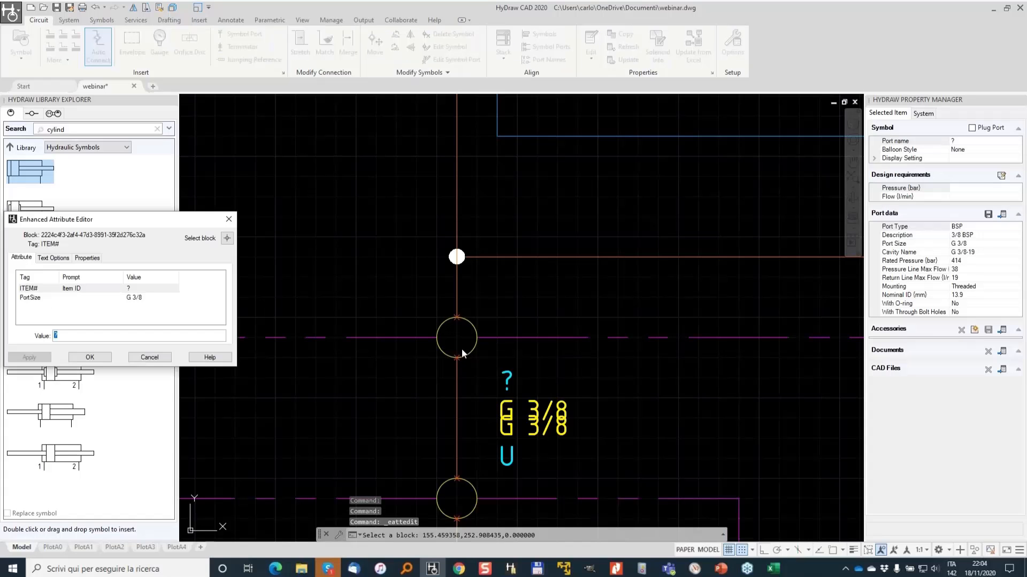
{"action": "type", "text": "P"}
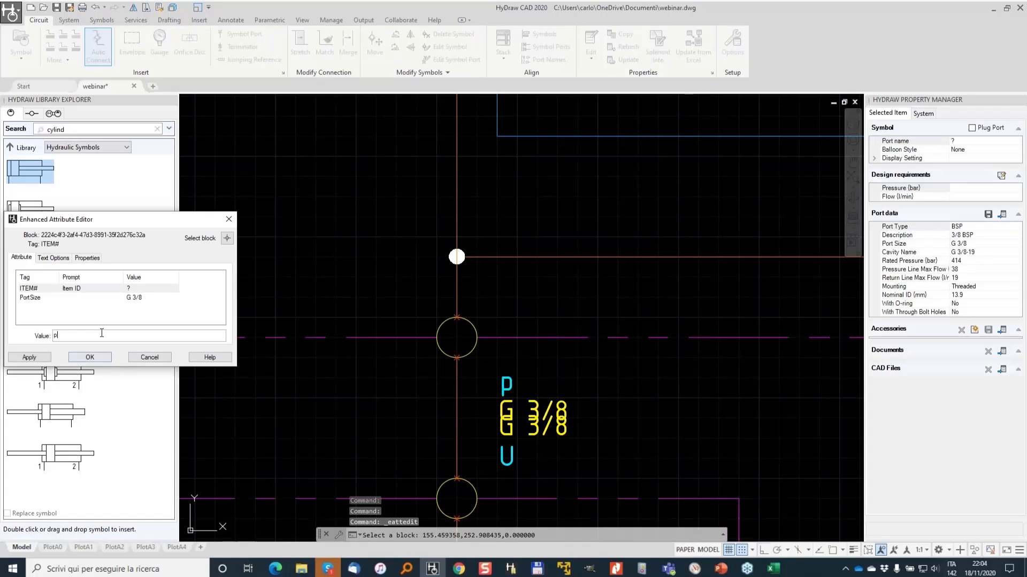
{"action": "left_click", "coordinate": [90, 357]}
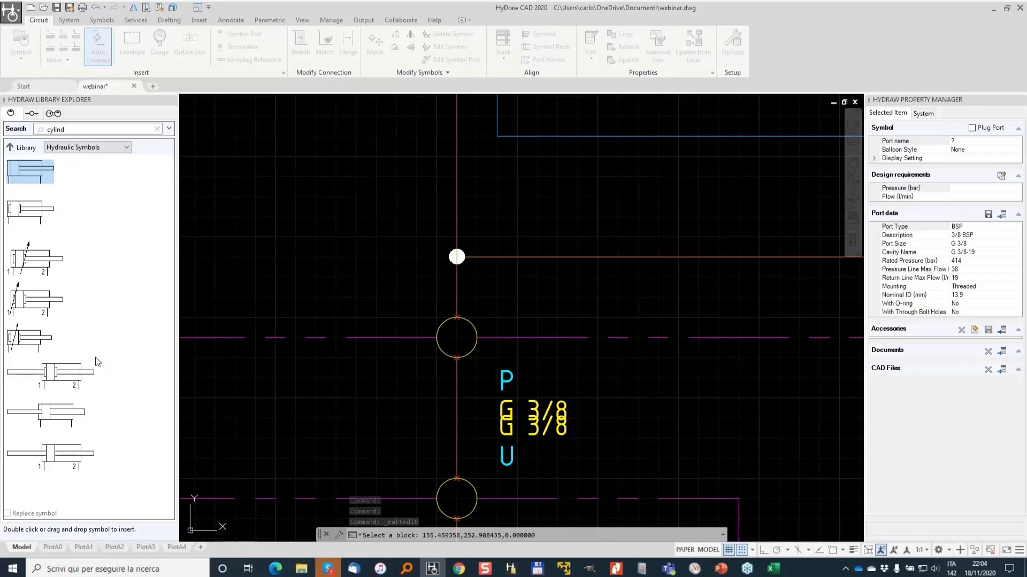
- Name the manifold's lower right return port T1
{"action": "scroll", "coordinate": [537, 328], "scroll_direction": "down", "scroll_amount": 4}
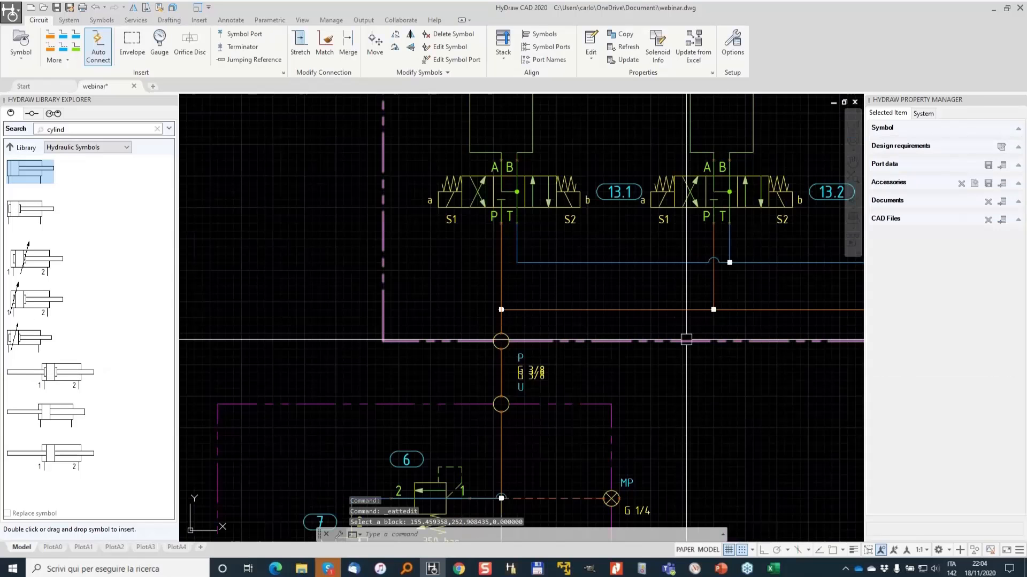
{"action": "scroll", "coordinate": [686, 340], "scroll_direction": "up", "scroll_amount": 4}
{"action": "left_click", "coordinate": [519, 359]}
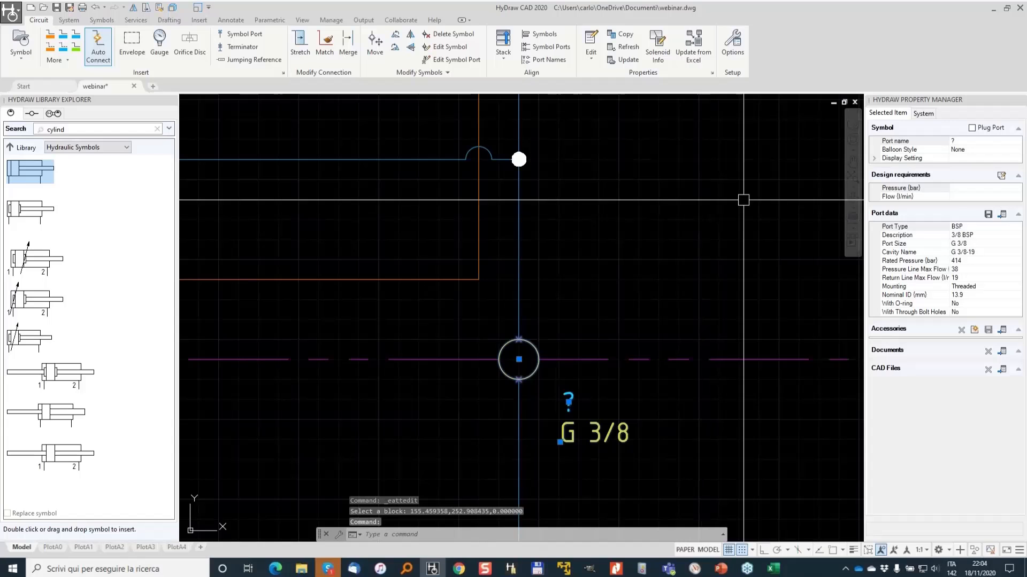
{"action": "left_click", "coordinate": [957, 141]}
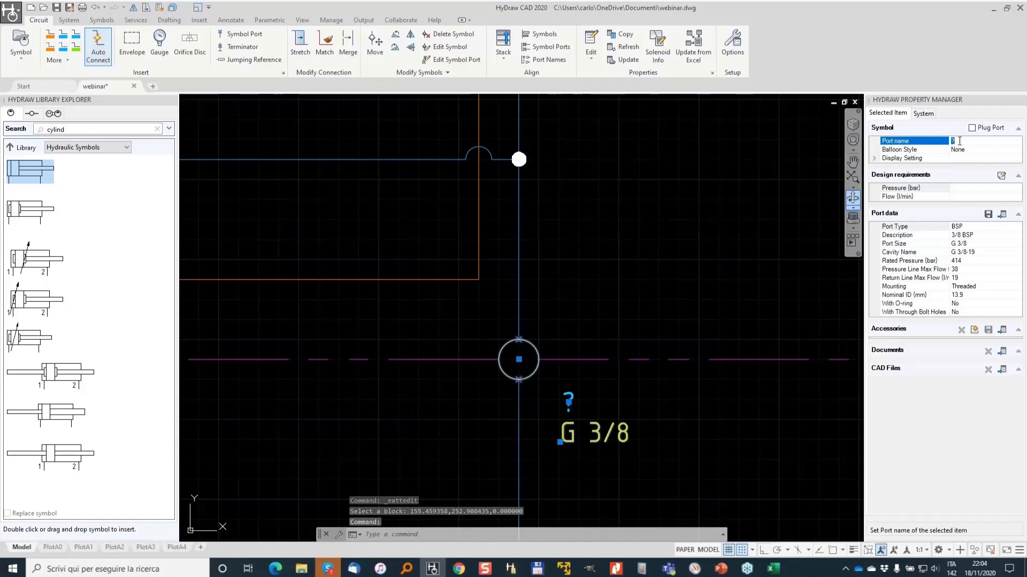
{"action": "type", "text": "T1"}
{"action": "key", "text": "Return"}
- Name the first cylinder's manifold ports A1 and B1
{"action": "scroll", "coordinate": [628, 270], "scroll_direction": "down", "scroll_amount": 3}
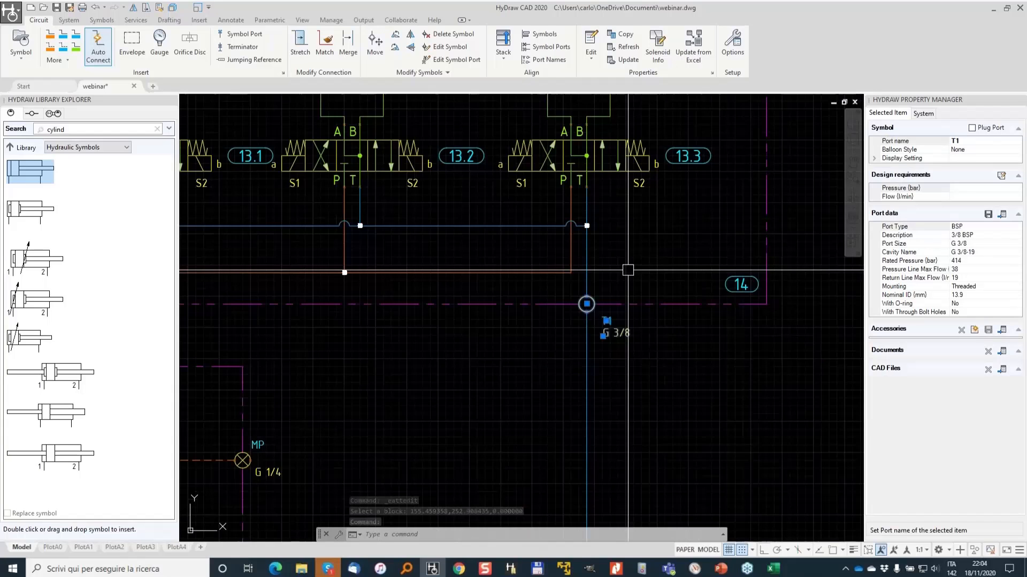
{"action": "key", "text": "Escape"}
{"action": "middle_click_drag", "start_coordinate": [619, 213], "coordinate": [809, 435]}
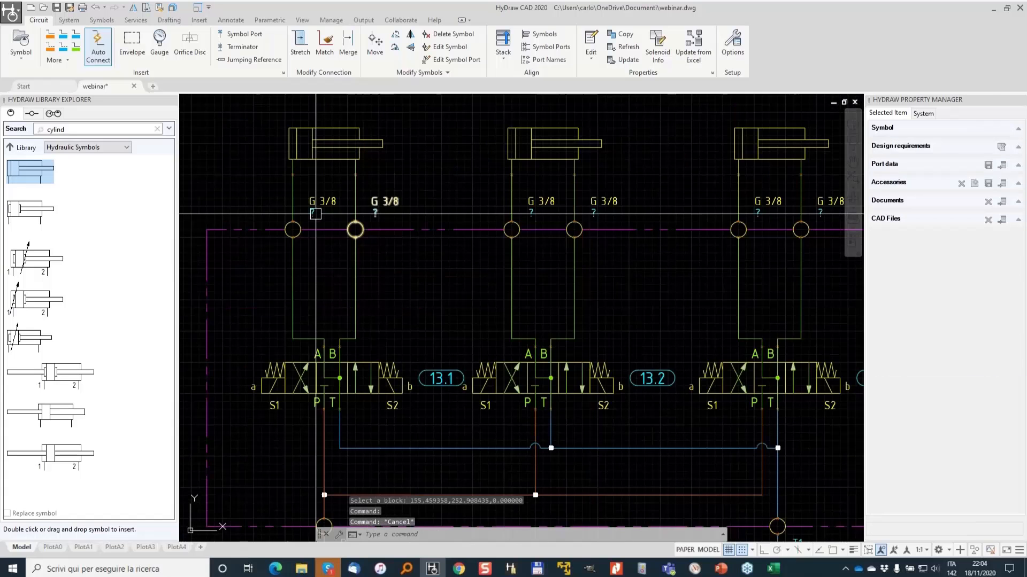
{"action": "left_click", "coordinate": [315, 213]}
{"action": "type", "text": "A1"}
{"action": "key", "text": "Return"}
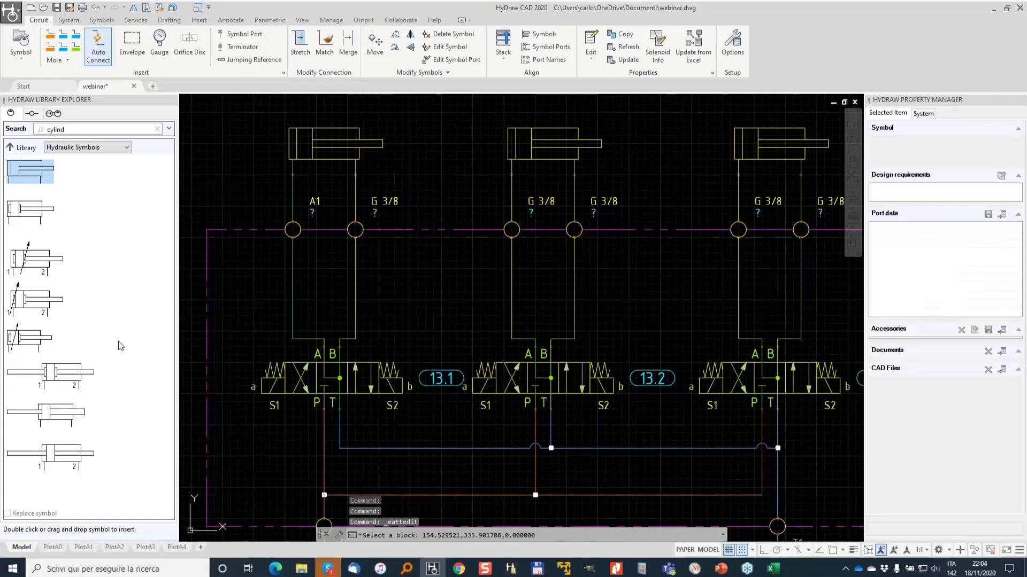
{"action": "double_click", "coordinate": [313, 213]}
{"action": "type", "text": "A1"}
{"action": "key", "text": "Return"}
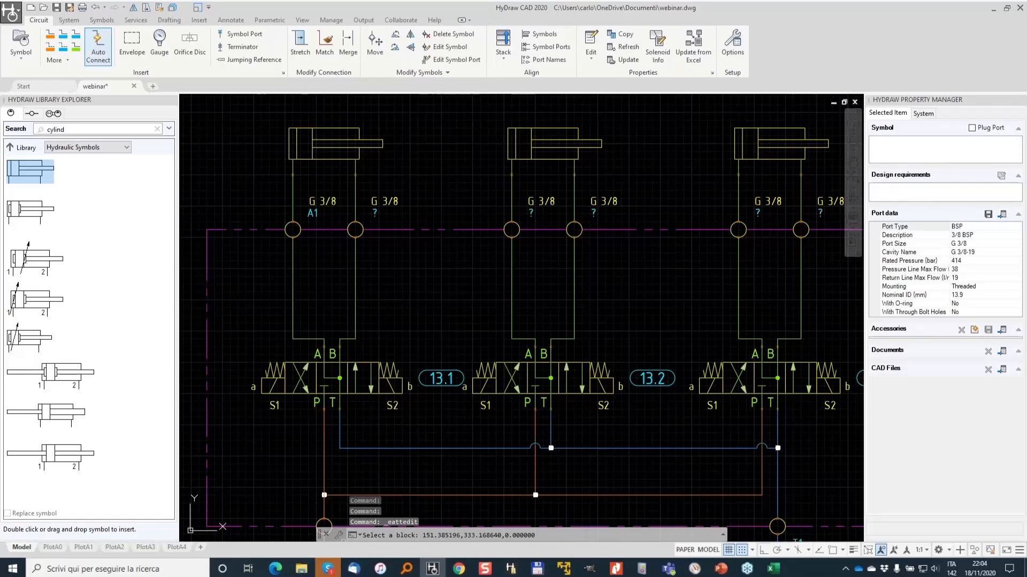
{"action": "double_click", "coordinate": [375, 213]}
{"action": "type", "text": "B1"}
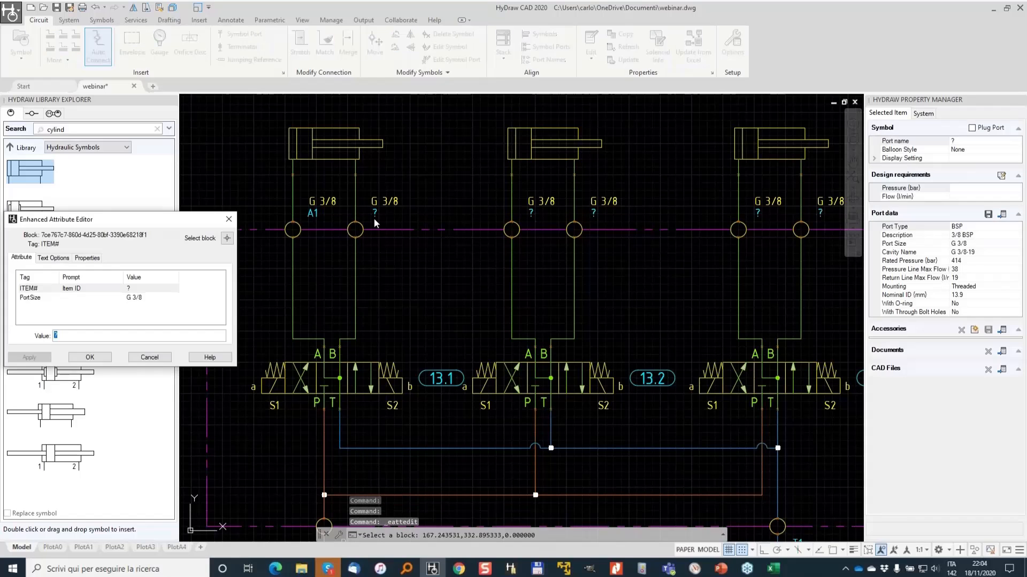
{"action": "left_click", "coordinate": [85, 357]}
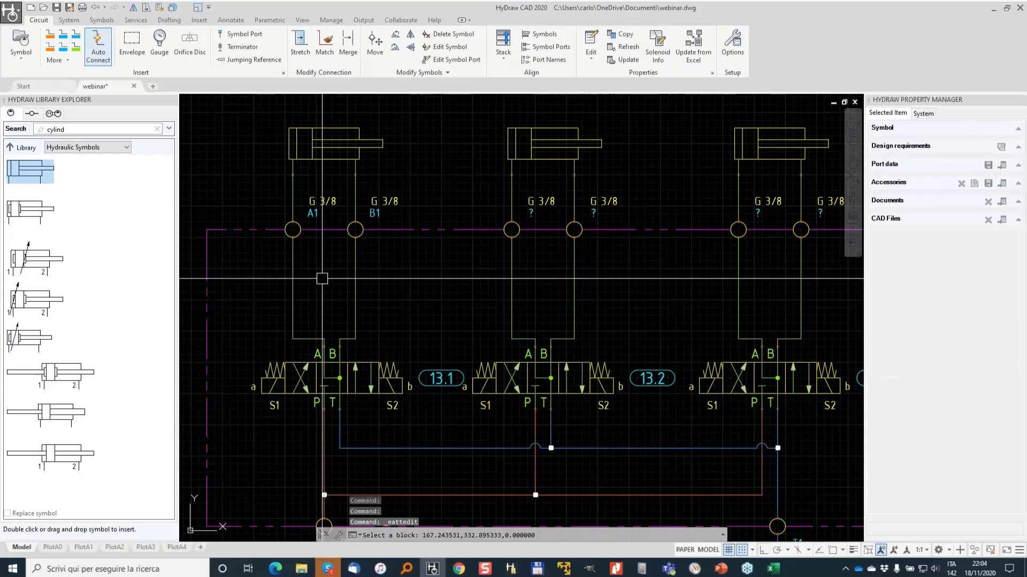
- Name the second cylinder's manifold ports A2 and B2
{"action": "double_click", "coordinate": [533, 215]}
{"action": "type", "text": "A2"}
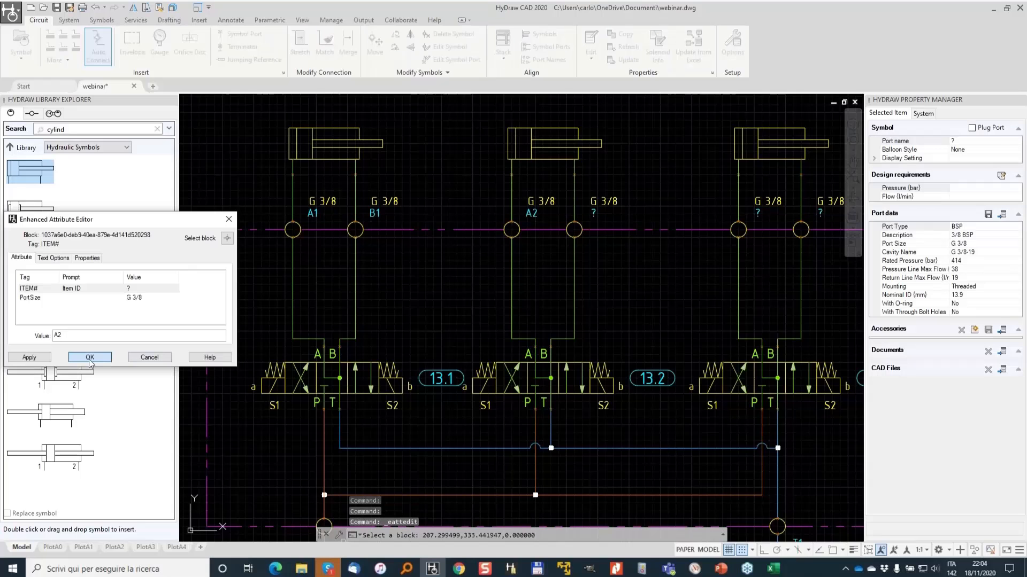
{"action": "left_click", "coordinate": [90, 358]}
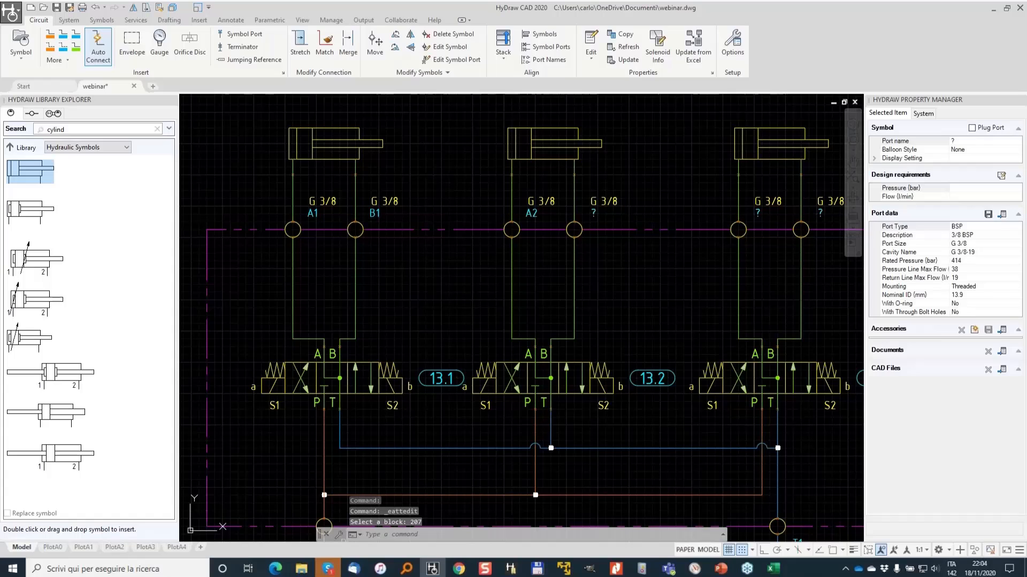
{"action": "double_click", "coordinate": [593, 213]}
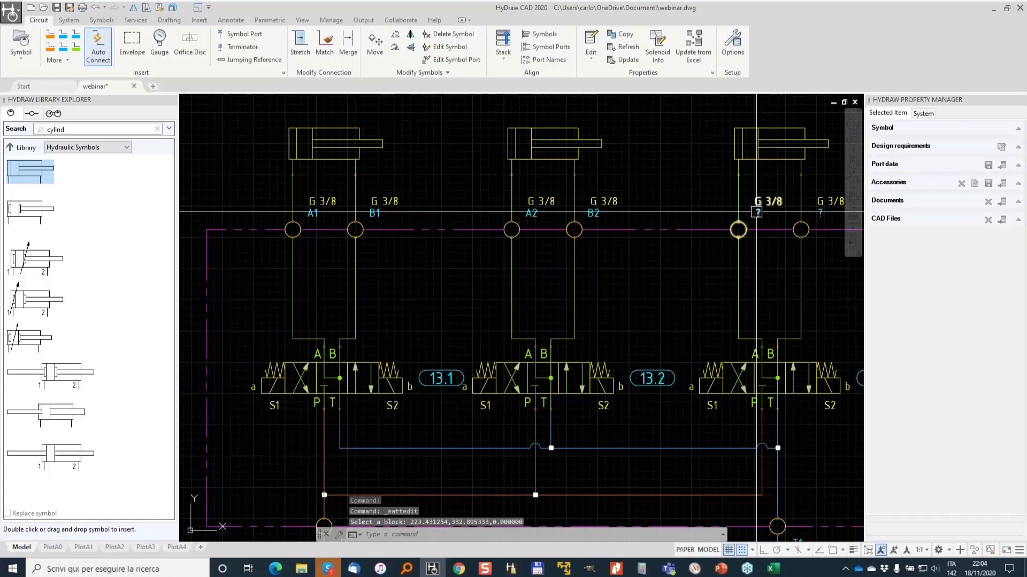
- Name the third cylinder's manifold ports A3 and B3
{"action": "double_click", "coordinate": [756, 213]}
{"action": "type", "text": "A3"}
{"action": "left_click", "coordinate": [90, 358]}
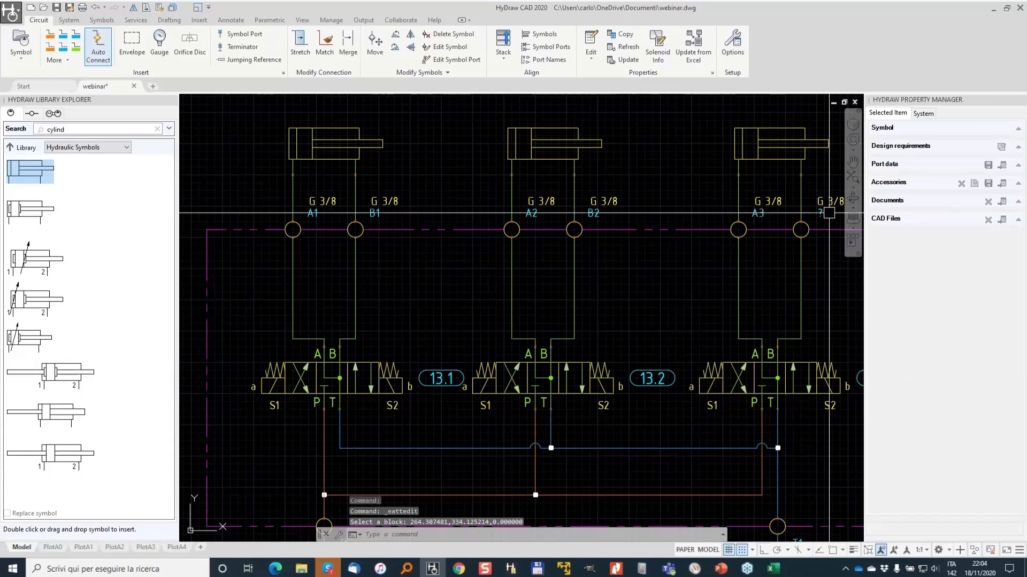
{"action": "double_click", "coordinate": [819, 213]}
{"action": "type", "text": "B3"}
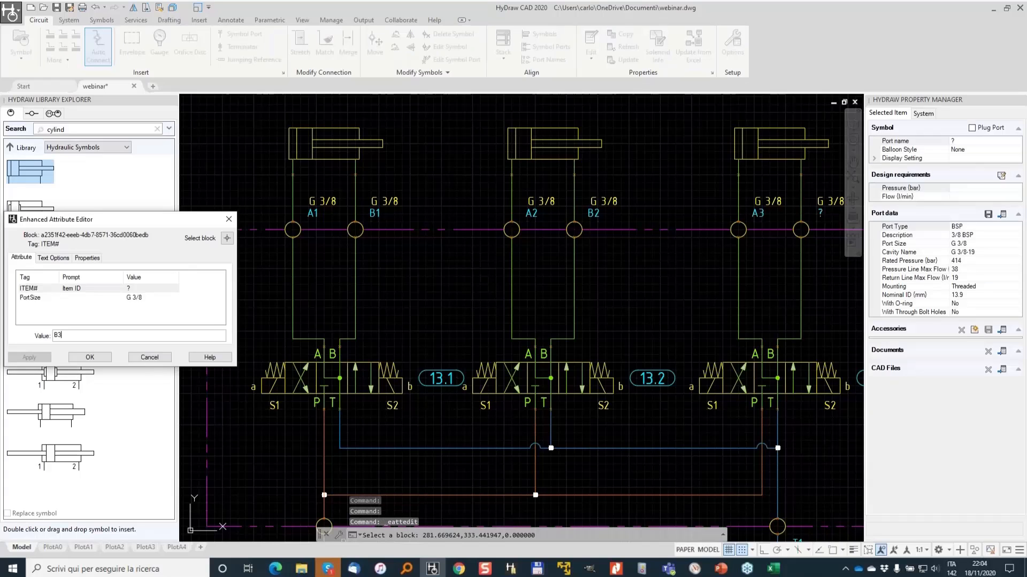
{"action": "key", "text": "Return"}
- Mirror the A1 port about a vertical line through its centre, erasing the original
{"action": "scroll", "coordinate": [310, 222], "scroll_direction": "up", "scroll_amount": 5}
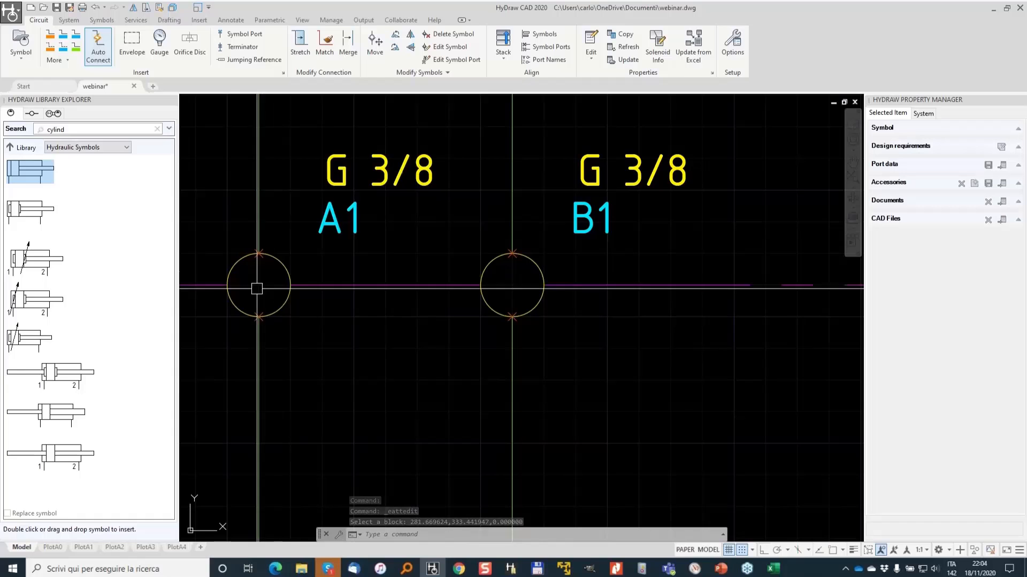
{"action": "scroll", "coordinate": [257, 288], "scroll_direction": "down", "scroll_amount": 4}
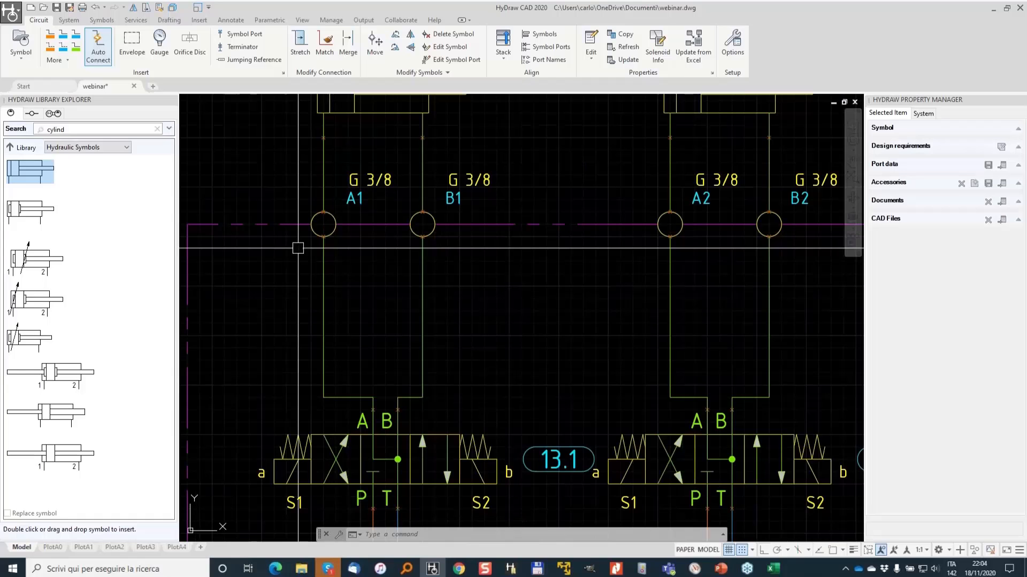
{"action": "middle_click_drag", "start_coordinate": [356, 248], "coordinate": [393, 243]}
{"action": "scroll", "coordinate": [514, 220], "scroll_direction": "down", "scroll_amount": 3}
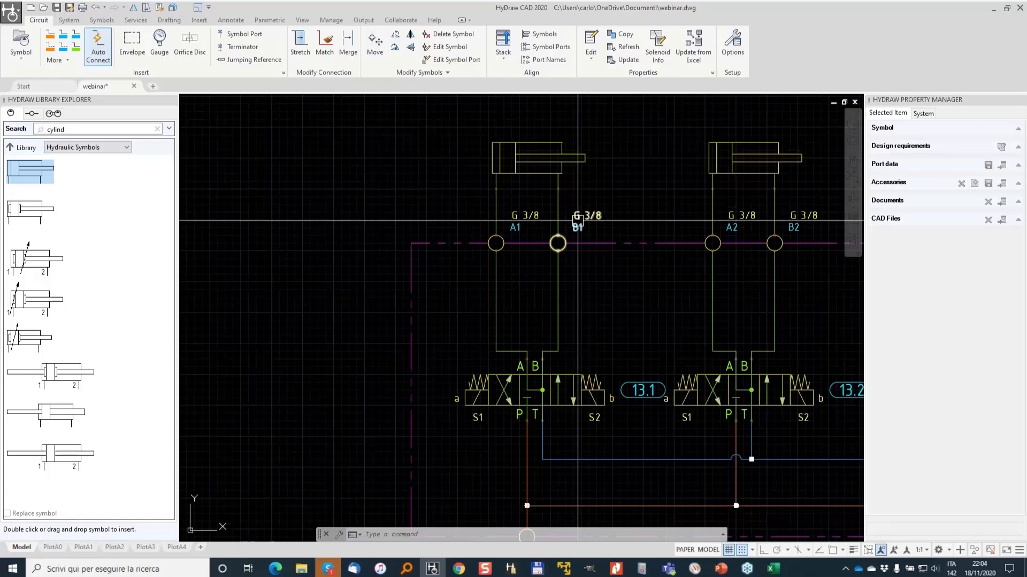
{"action": "mouse_move", "coordinate": [610, 214]}
{"action": "middle_mouse_down"}
{"action": "mouse_move", "coordinate": [373, 242]}
{"action": "mouse_move", "coordinate": [358, 261]}
{"action": "mouse_move", "coordinate": [601, 251]}
{"action": "middle_mouse_up"}
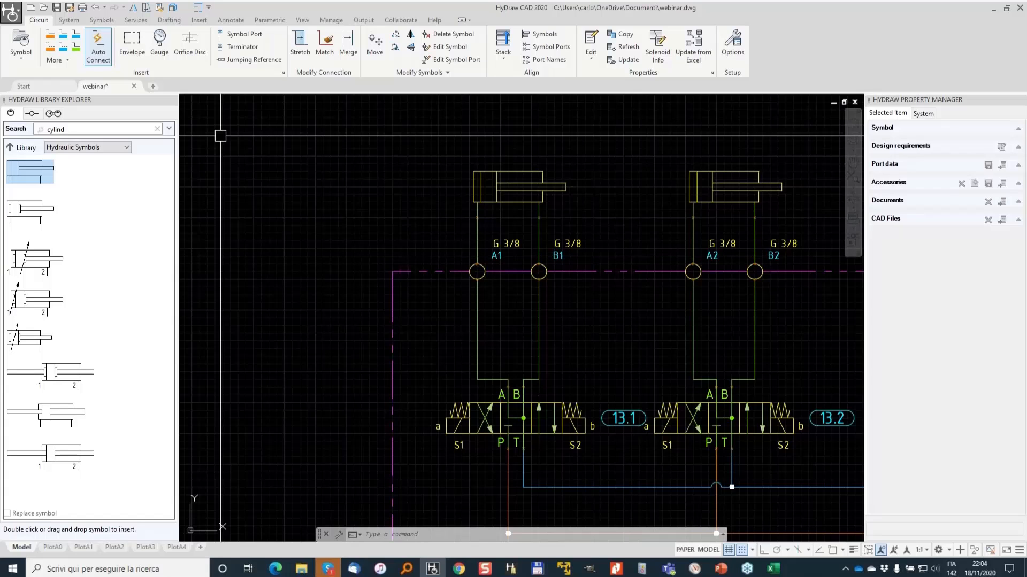
{"action": "left_click", "coordinate": [133, 10]}
{"action": "left_click", "coordinate": [487, 258]}
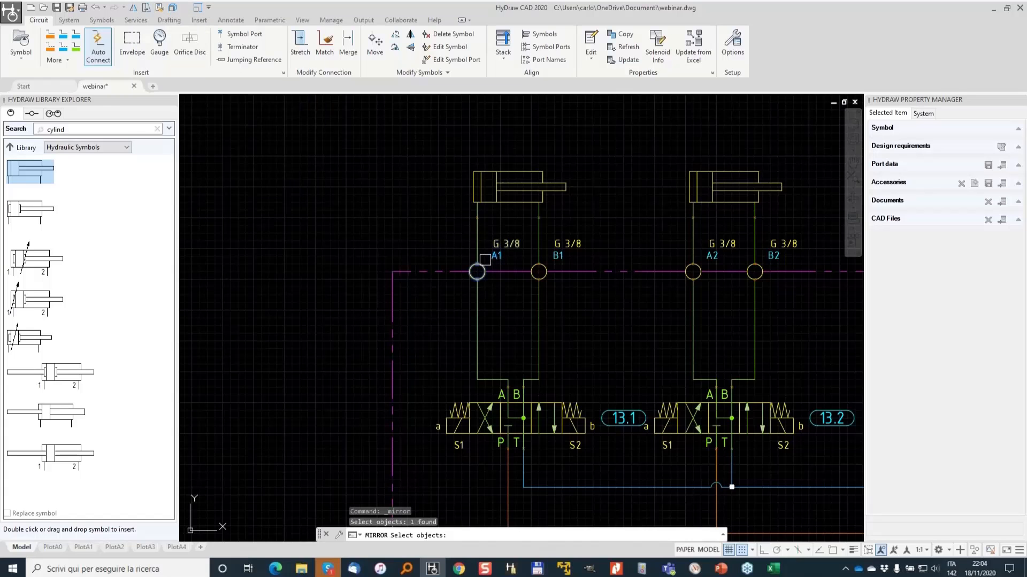
{"action": "key", "text": "Return"}
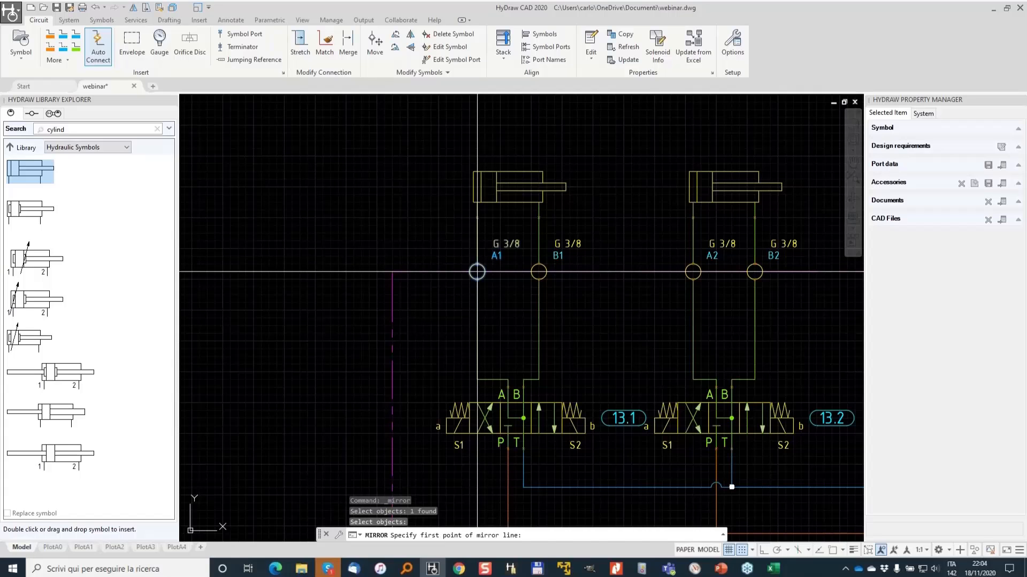
{"action": "left_click", "coordinate": [477, 272]}
{"action": "left_click", "coordinate": [477, 242]}
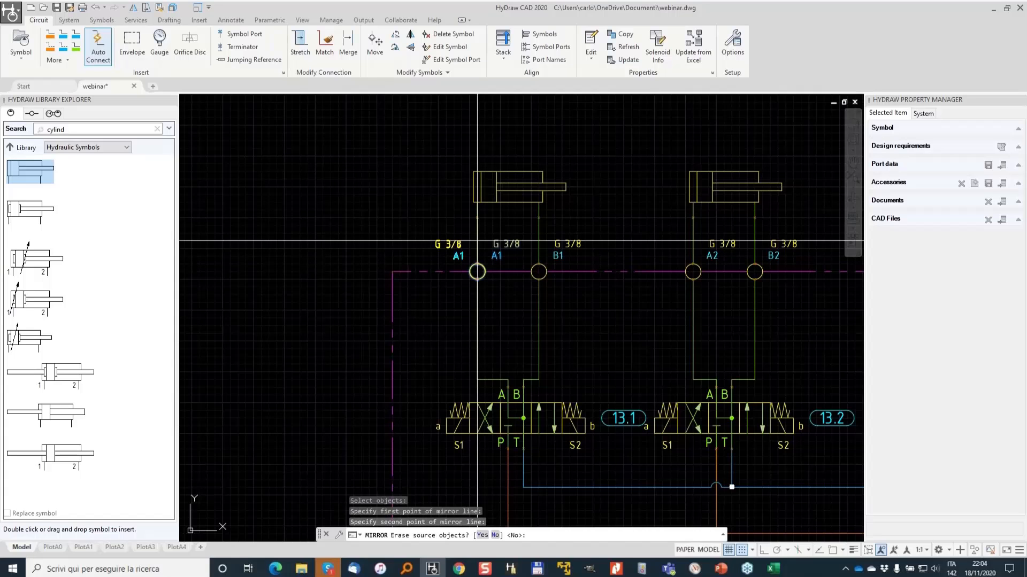
{"action": "type", "text": "Y"}
{"action": "key", "text": "Return"}
{"action": "key", "text": "Return"}
{"action": "left_click", "coordinate": [712, 256]}
{"action": "key", "text": "Return"}
{"action": "left_click", "coordinate": [693, 271]}
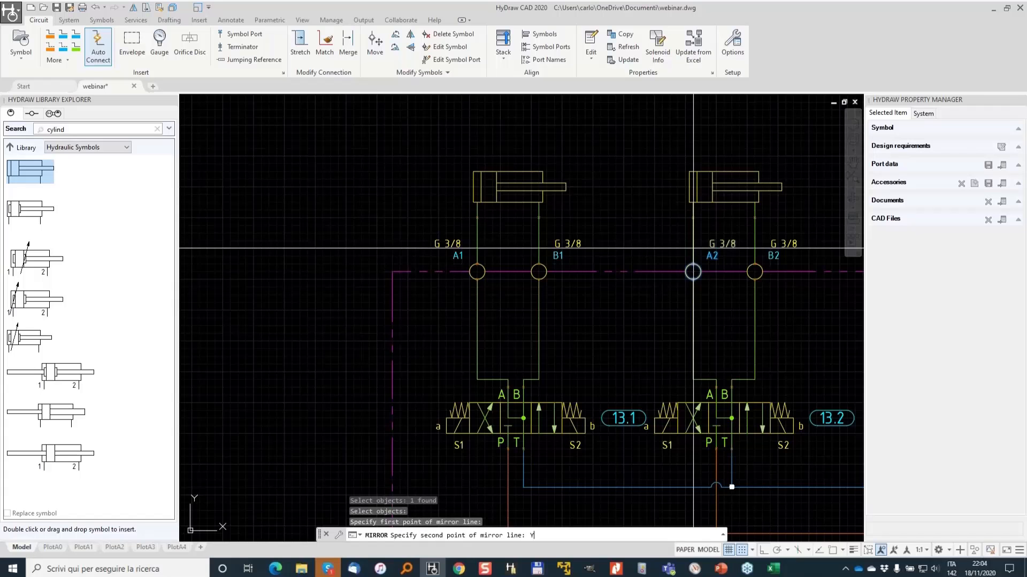
{"action": "type", "text": "Y"}
{"action": "key", "text": "Return"}
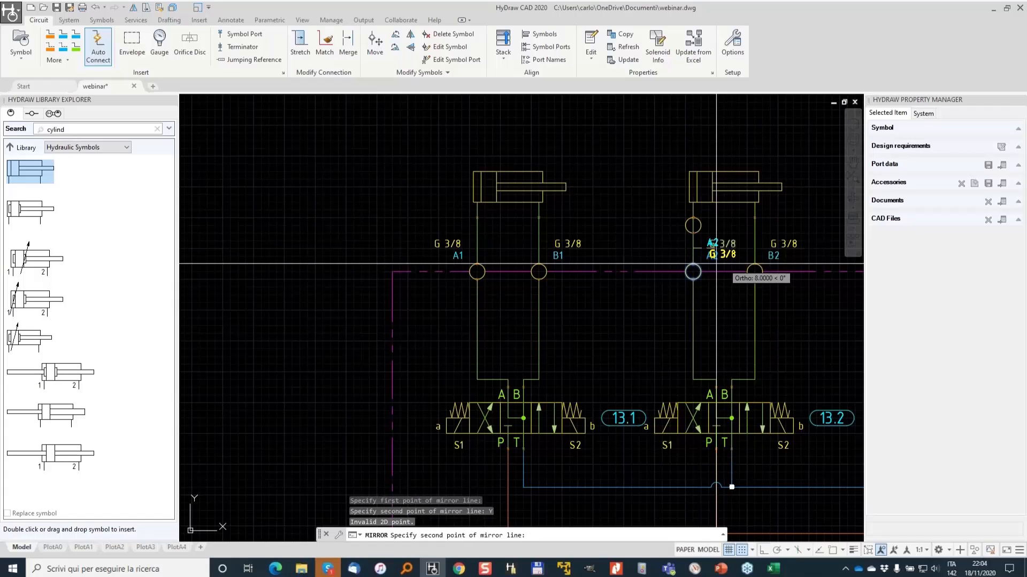
{"action": "key", "text": "Escape"}
{"action": "key", "text": "Escape"}
- Mirror the A2 port about a vertical line through its centre, erasing the original
{"action": "left_click", "coordinate": [700, 269]}
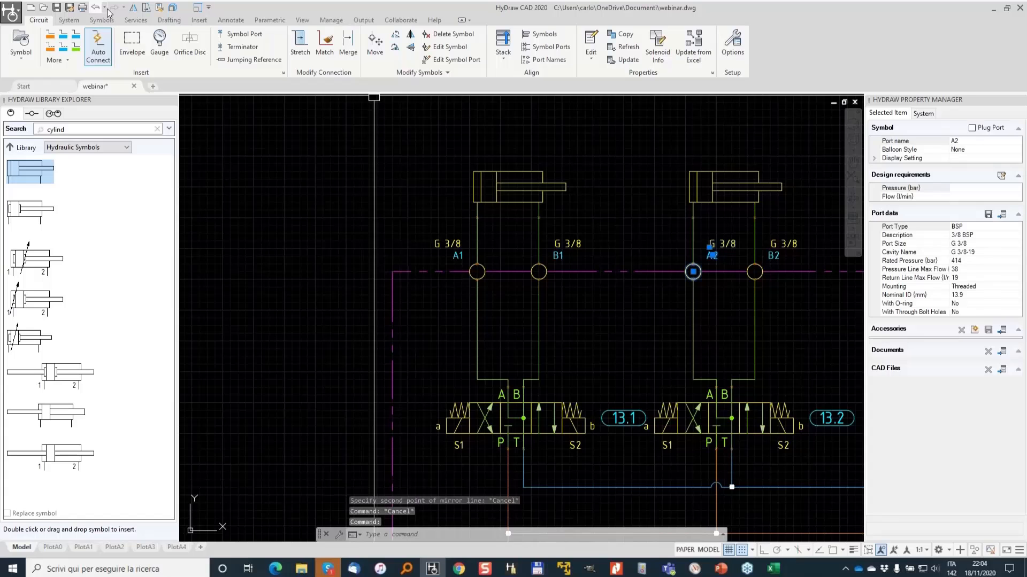
{"action": "left_click", "coordinate": [133, 7]}
{"action": "left_click", "coordinate": [694, 272]}
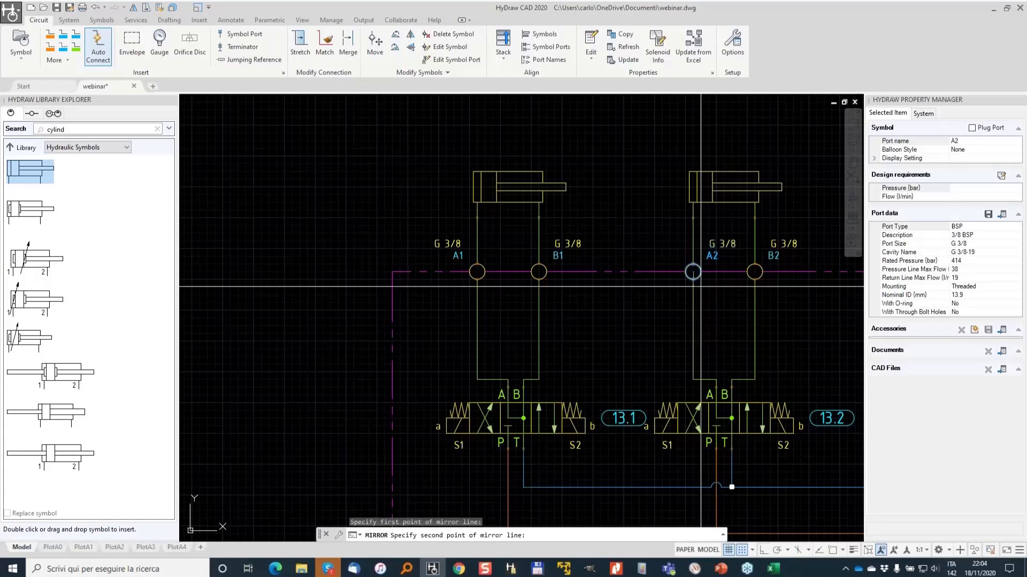
{"action": "left_click", "coordinate": [694, 290]}
{"action": "type", "text": "Y"}
{"action": "key", "text": "Return"}
- Mirror the A3 port about a vertical line through its centre, replacing the original
{"action": "middle_click_drag", "start_coordinate": [796, 281], "coordinate": [400, 279]}
{"action": "key", "text": "Return"}
{"action": "left_click", "coordinate": [542, 252]}
{"action": "key", "text": "Return"}
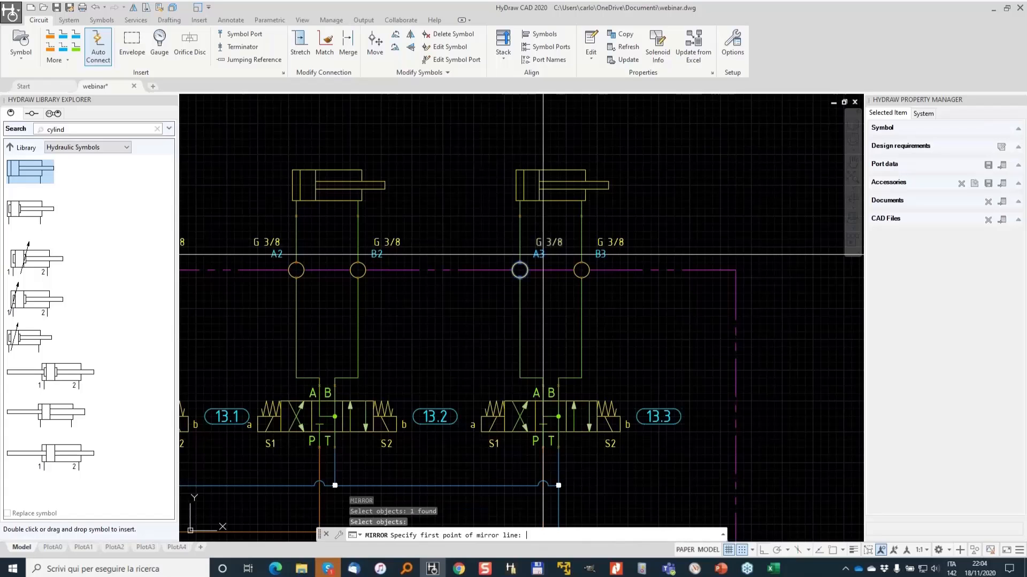
{"action": "left_click", "coordinate": [520, 270]}
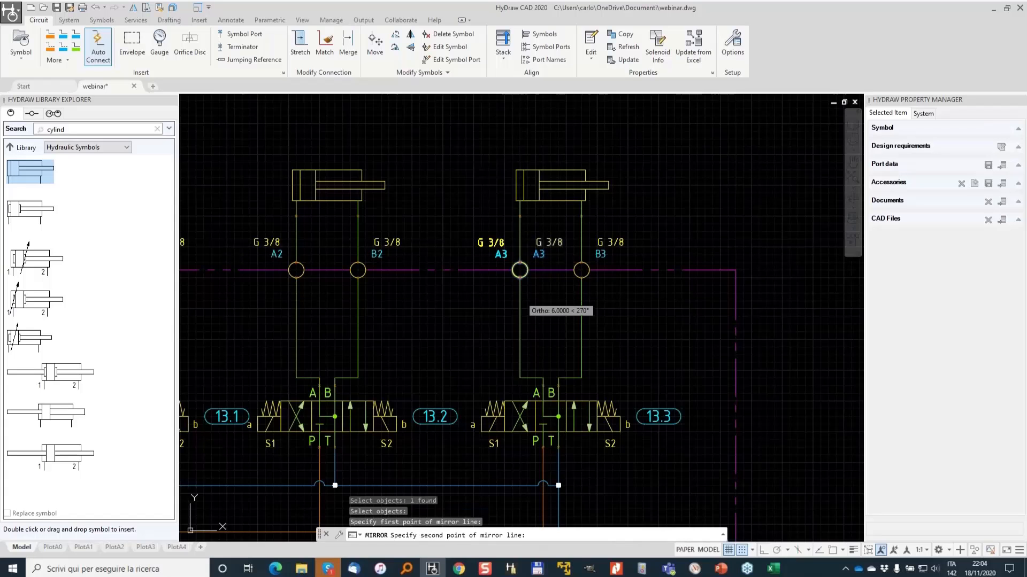
{"action": "left_click", "coordinate": [520, 301]}
{"action": "type", "text": "Y"}
{"action": "key", "text": "Return"}
- Open the HyDraw Options dialog
{"action": "scroll", "coordinate": [496, 282], "scroll_direction": "down", "scroll_amount": 3}
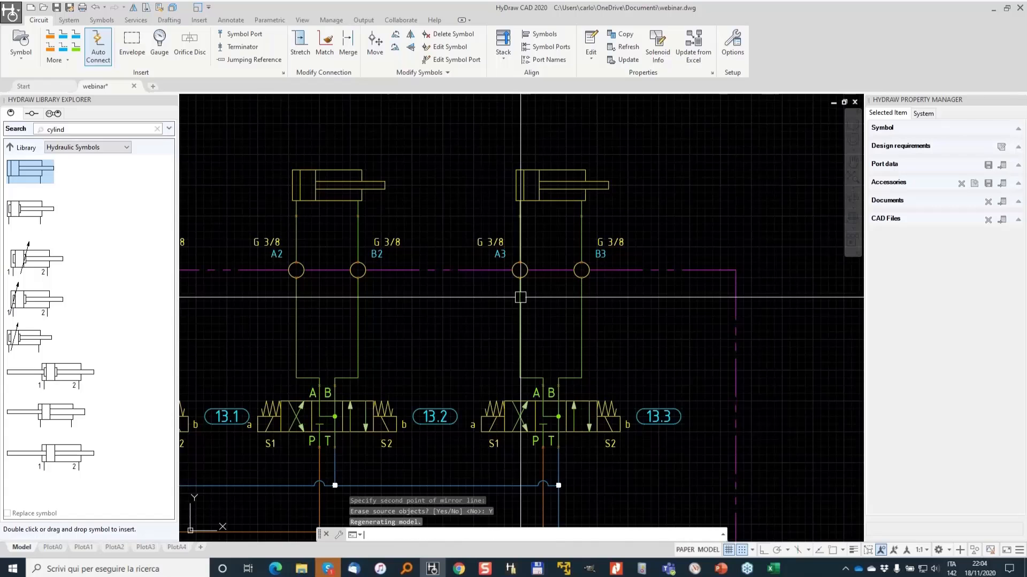
{"action": "middle_click_drag", "start_coordinate": [497, 283], "coordinate": [643, 238]}
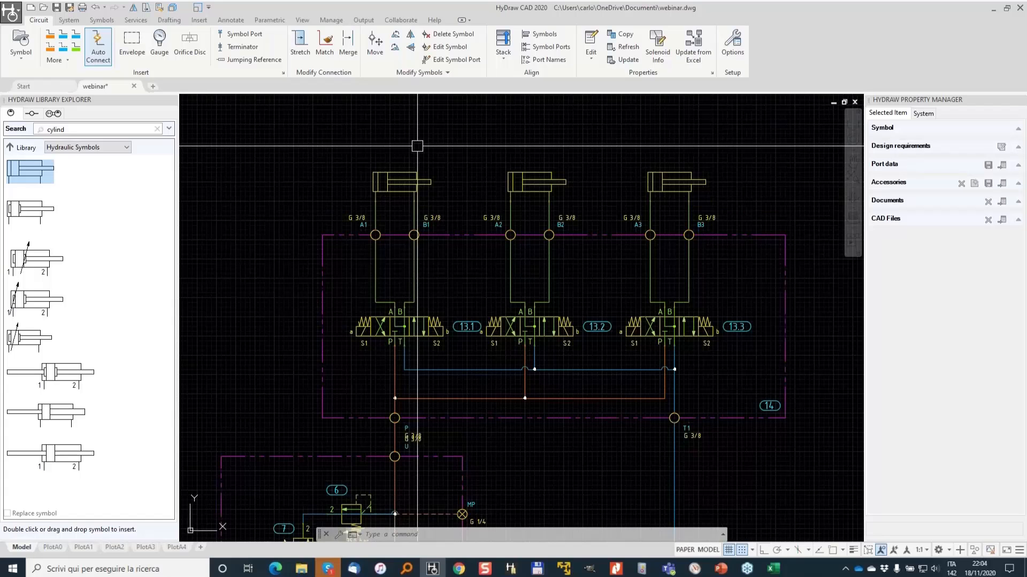
{"action": "left_click", "coordinate": [732, 43]}
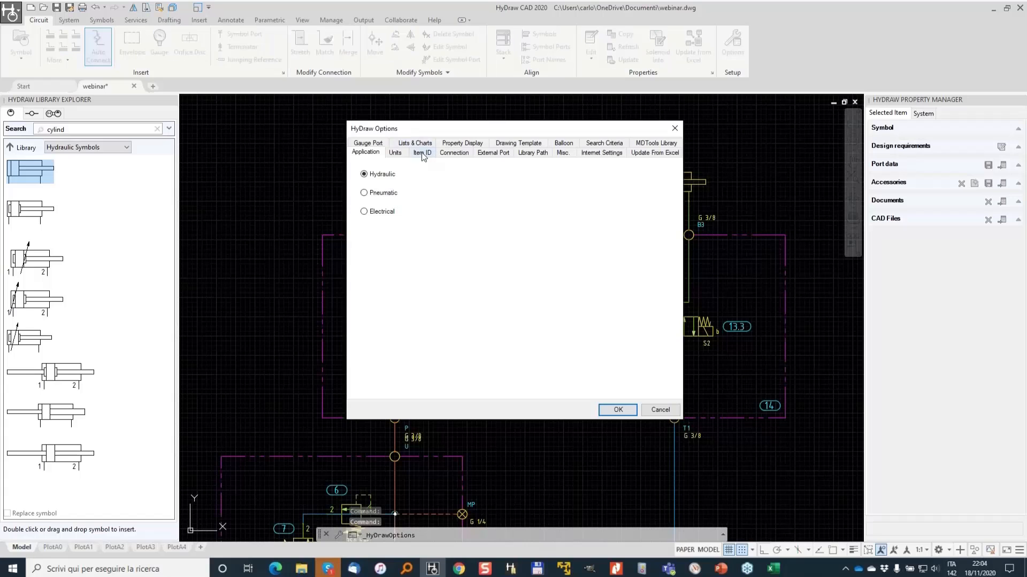
- Set the gauge port defaults to SAE O-ring type and #4 SAE size
{"action": "left_click", "coordinate": [377, 145]}
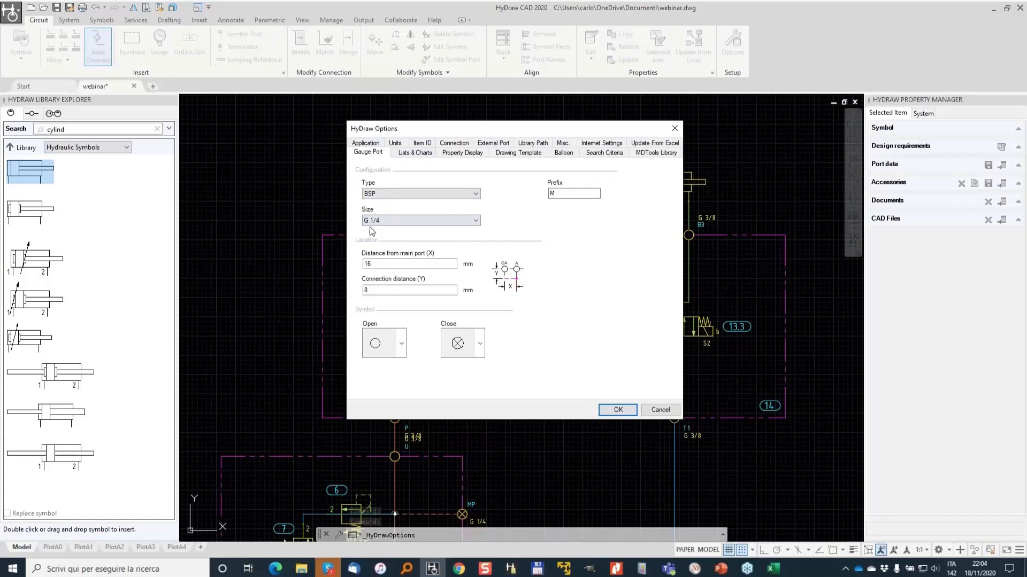
{"action": "left_click", "coordinate": [408, 221]}
{"action": "left_click", "coordinate": [419, 193]}
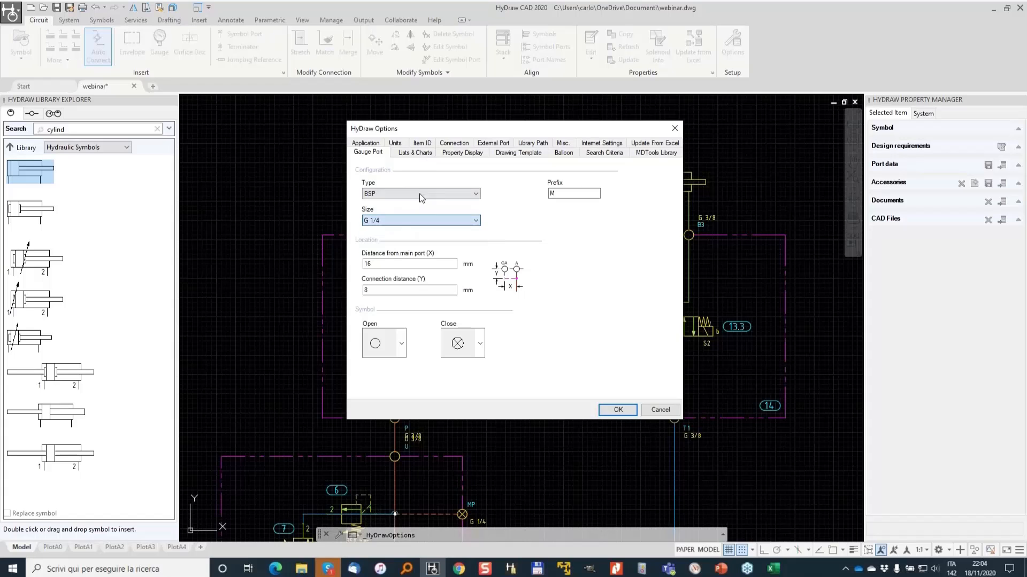
{"action": "left_click", "coordinate": [420, 193]}
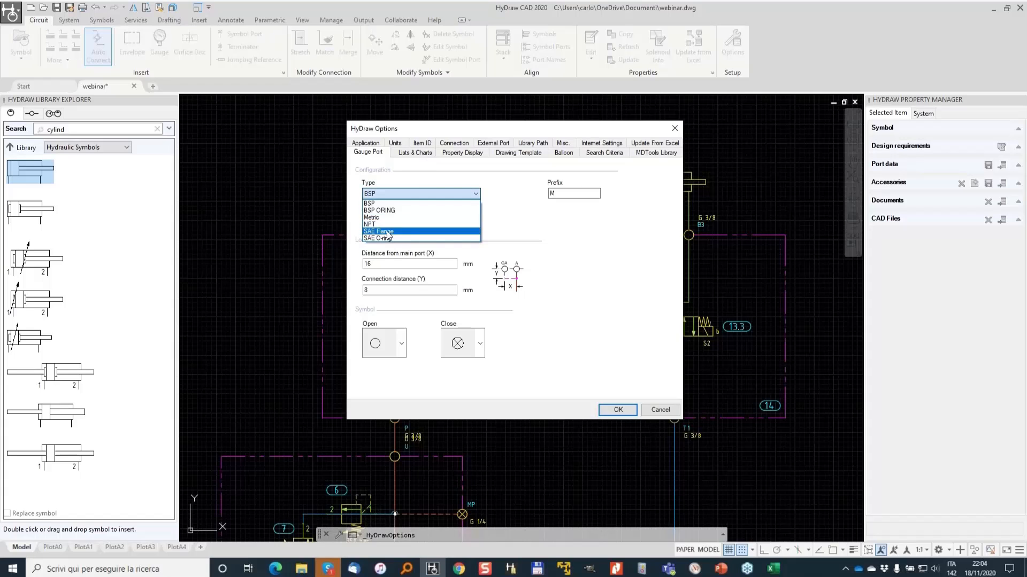
{"action": "left_click", "coordinate": [380, 238]}
{"action": "left_click", "coordinate": [396, 222]}
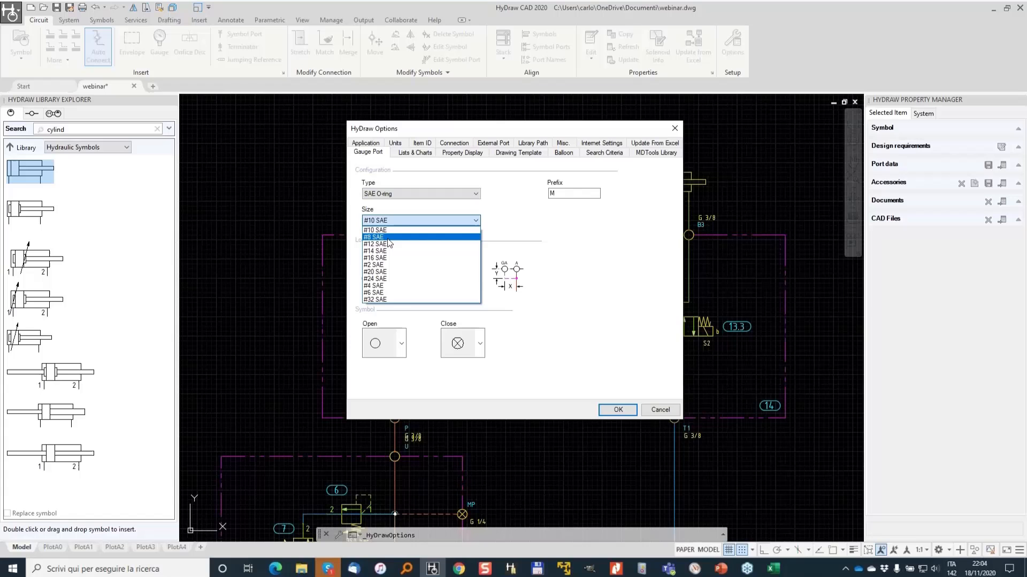
{"action": "left_click", "coordinate": [384, 286]}
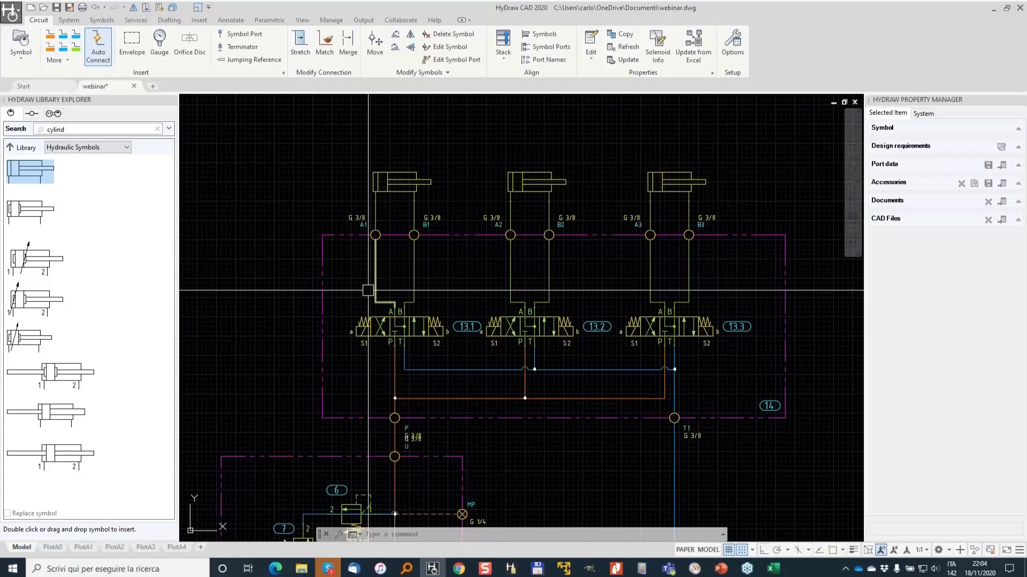
- Insert open gauge ports on the right side of ports B1, B2 and B3
{"action": "left_click", "coordinate": [161, 42]}
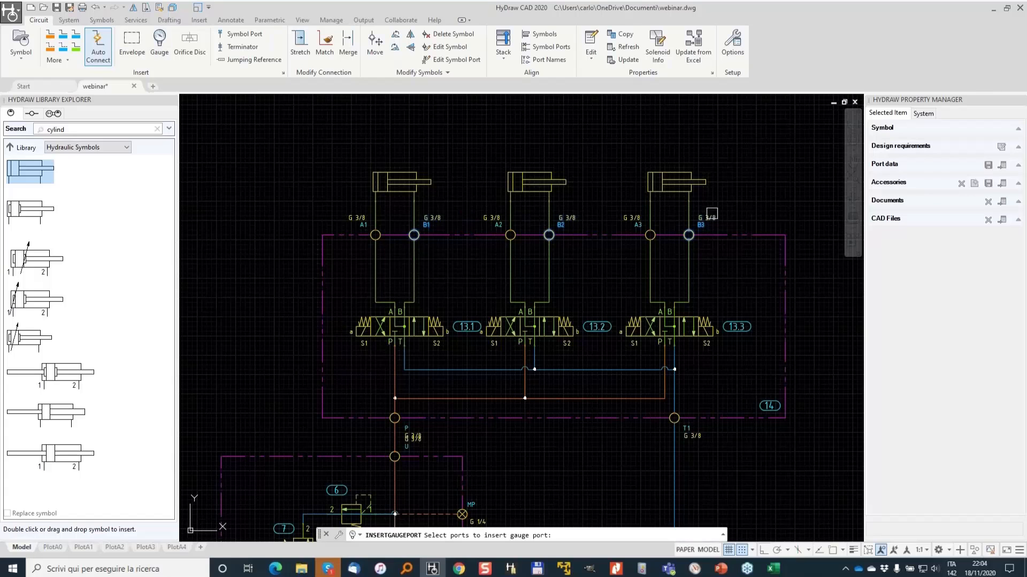
{"action": "key", "text": "Return"}
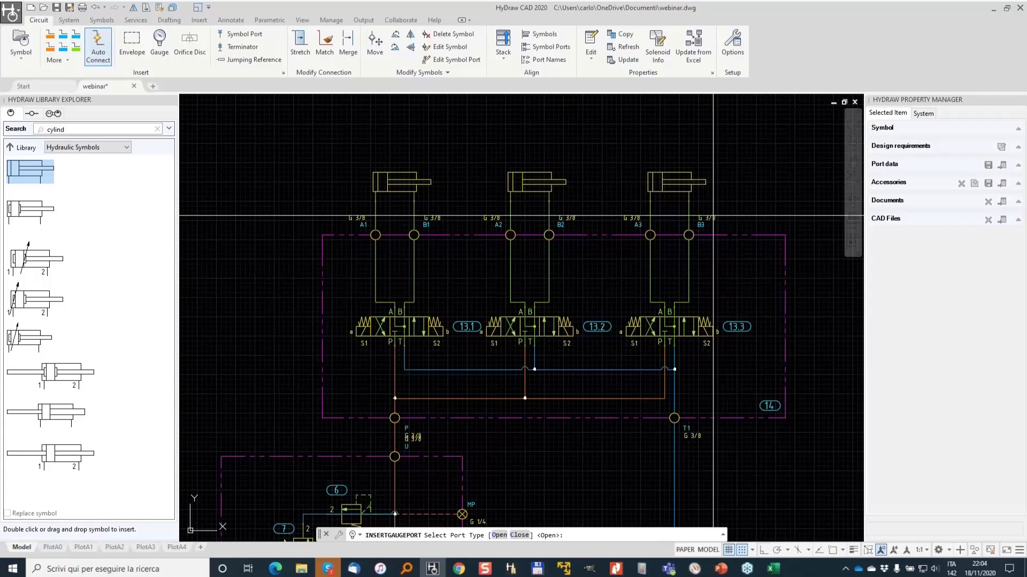
{"action": "left_click", "coordinate": [520, 535]}
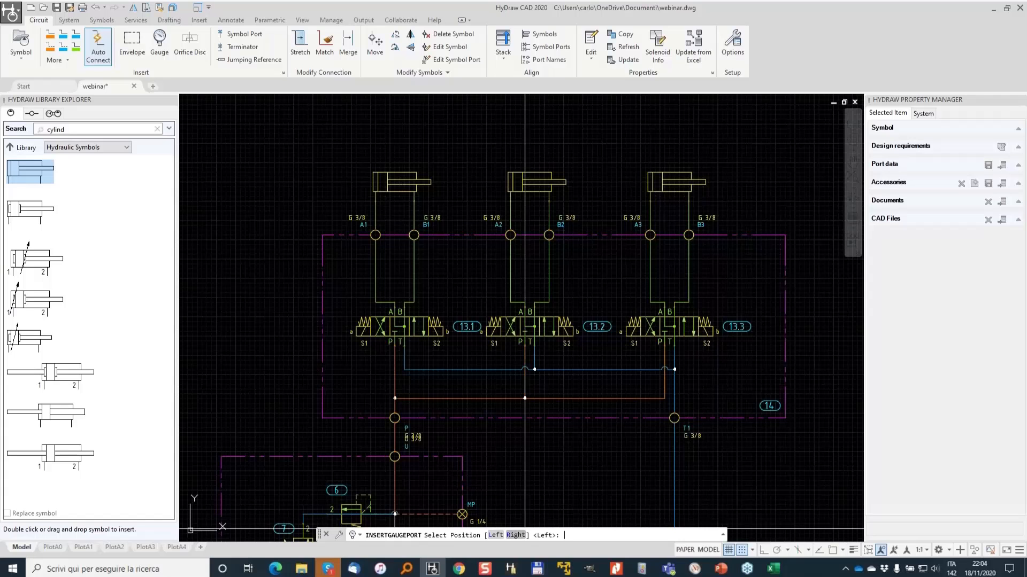
{"action": "left_click", "coordinate": [516, 535]}
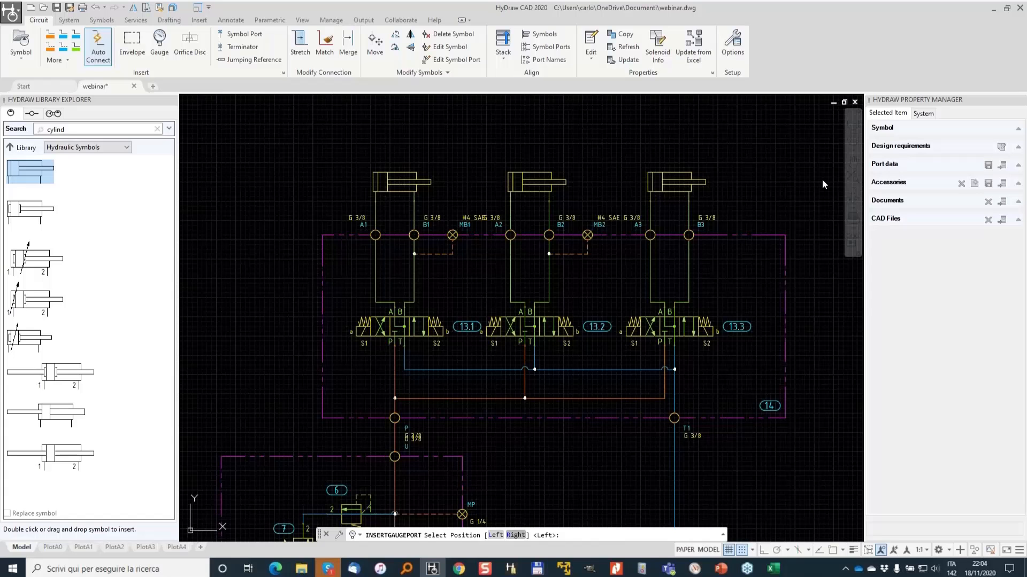
- Select the MB1 gauge port and inspect its port data
{"action": "scroll", "coordinate": [461, 222], "scroll_direction": "up", "scroll_amount": 2}
{"action": "left_click", "coordinate": [460, 222]}
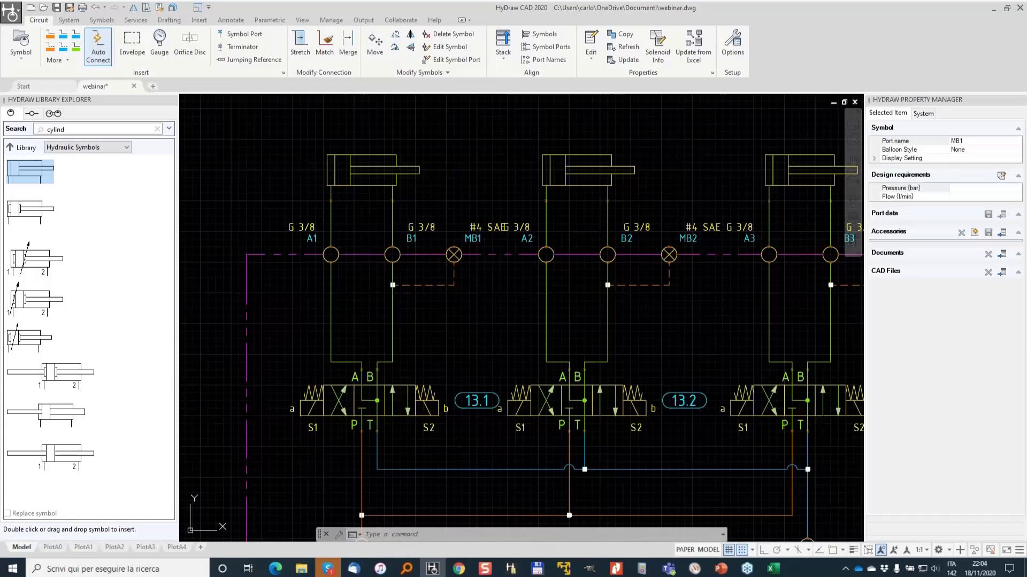
{"action": "scroll", "coordinate": [461, 222], "scroll_direction": "up", "scroll_amount": 2}
{"action": "left_click", "coordinate": [470, 234]}
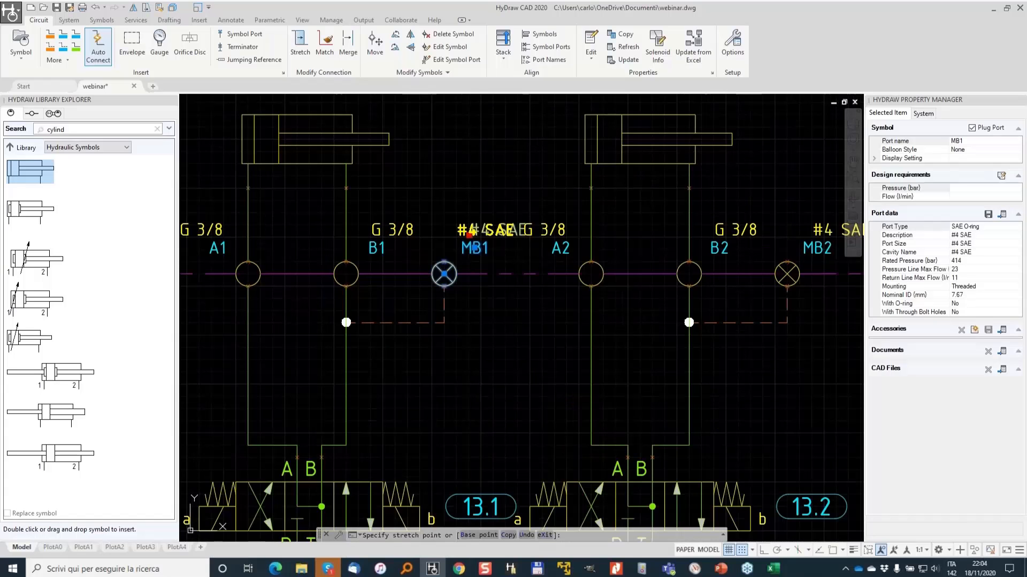
{"action": "left_click", "coordinate": [456, 233]}
{"action": "scroll", "coordinate": [520, 204], "scroll_direction": "down", "scroll_amount": 2}
{"action": "scroll", "coordinate": [568, 207], "scroll_direction": "down", "scroll_amount": 4}
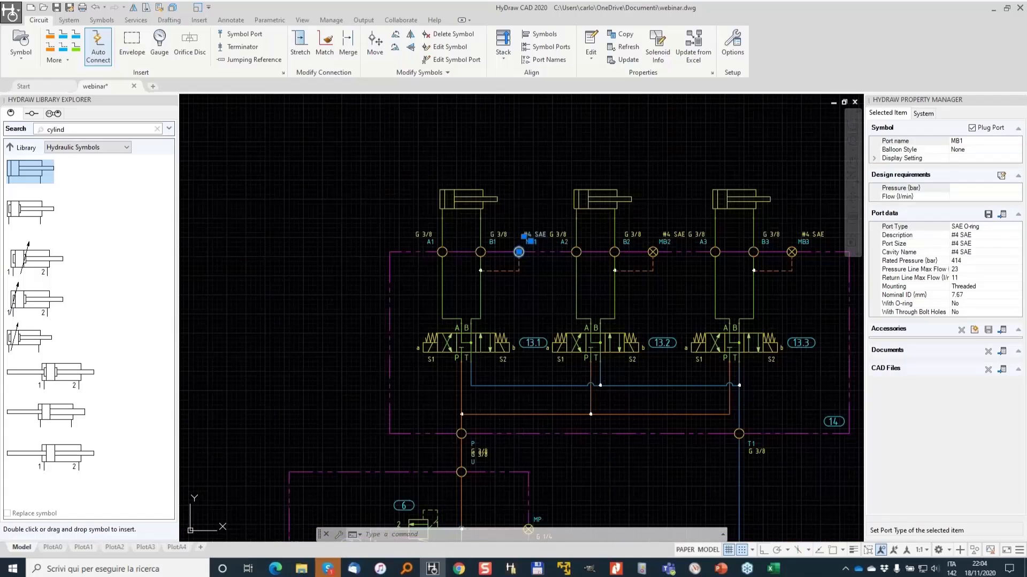
{"action": "key", "text": "Escape"}
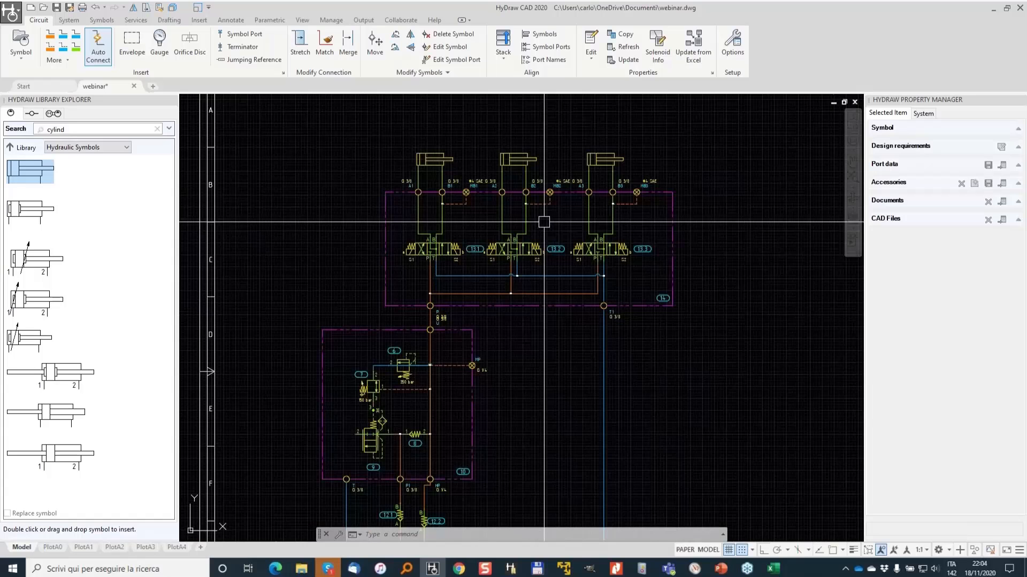
- Delete the connection line at port 2 of relief valve 6 in the manifold
{"action": "scroll", "coordinate": [544, 222], "scroll_direction": "down", "scroll_amount": 2}
{"action": "middle_click_drag", "start_coordinate": [667, 262], "coordinate": [577, 246]}
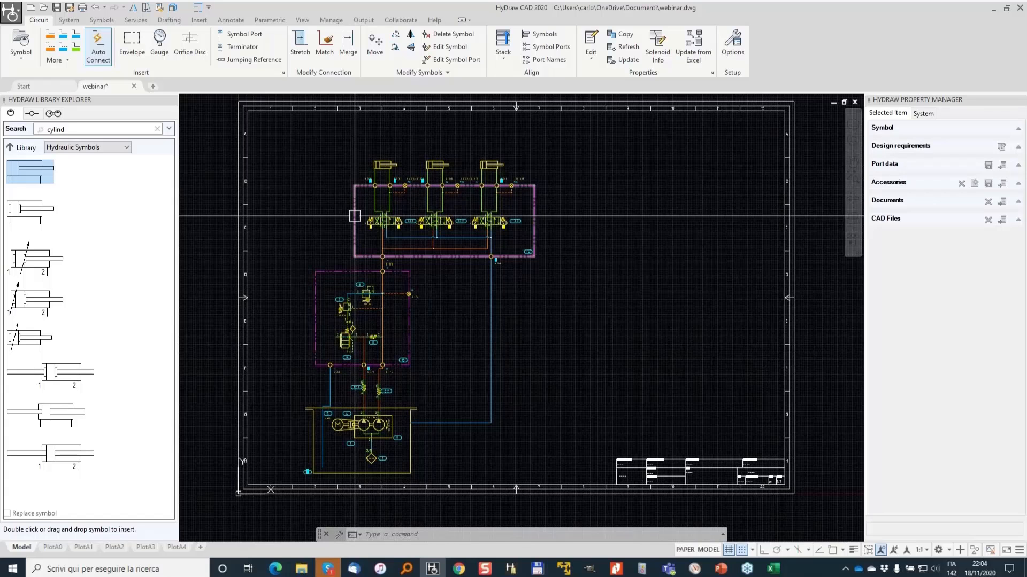
{"action": "scroll", "coordinate": [308, 312], "scroll_direction": "up", "scroll_amount": 4}
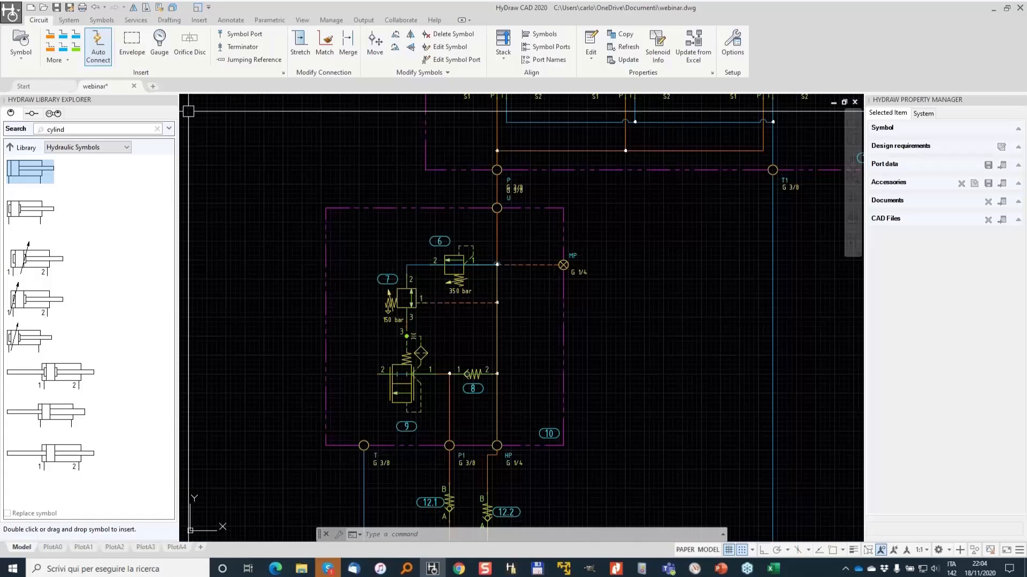
{"action": "left_click", "coordinate": [109, 58]}
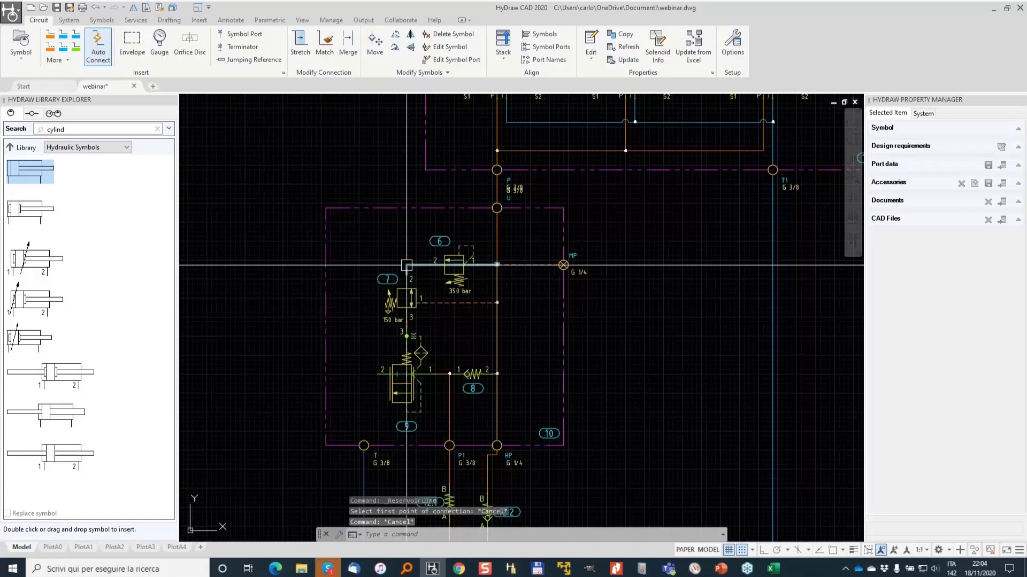
{"action": "left_click", "coordinate": [406, 265]}
{"action": "key", "text": "Delete"}
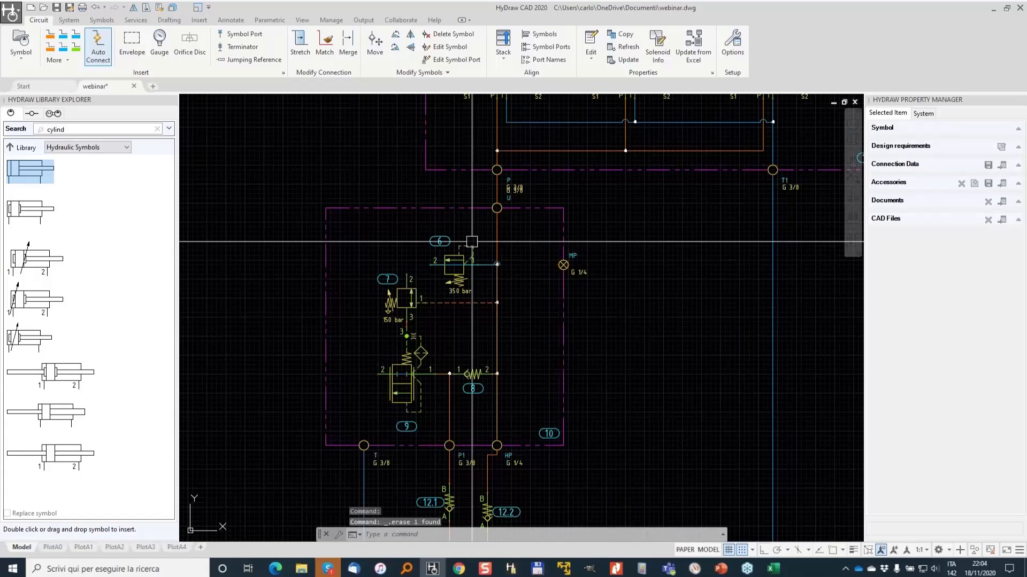
- Draw a reservoir line from the manifold's T port to relief valve 7
{"action": "scroll", "coordinate": [472, 242], "scroll_direction": "up", "scroll_amount": 3}
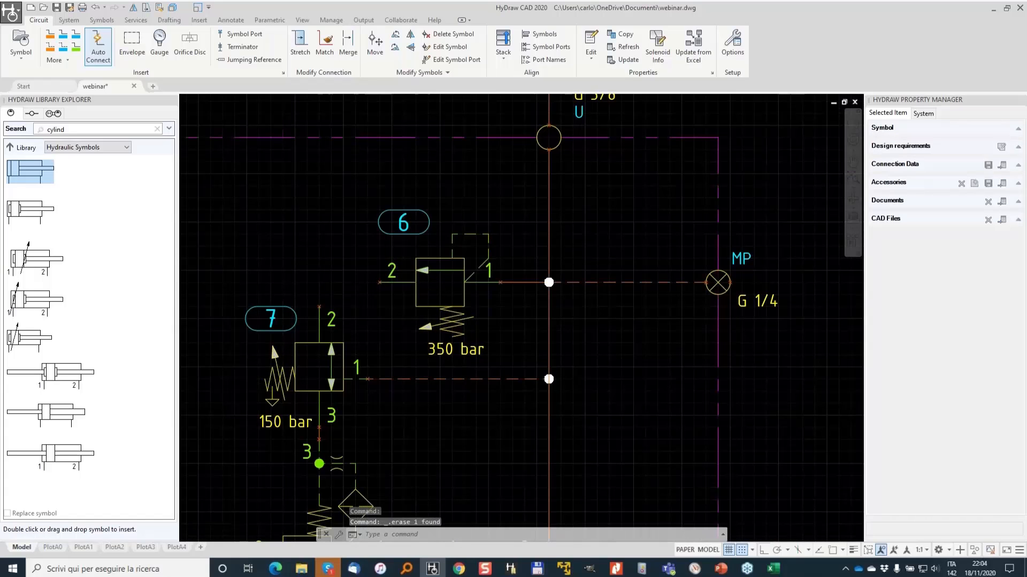
{"action": "scroll", "coordinate": [445, 260], "scroll_direction": "down", "scroll_amount": 3}
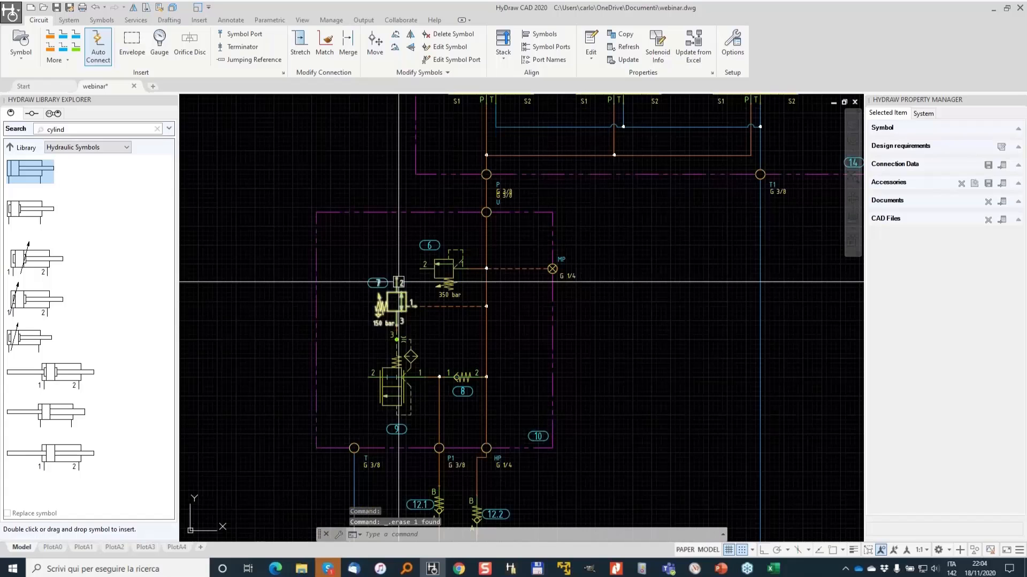
{"action": "left_click", "coordinate": [67, 41]}
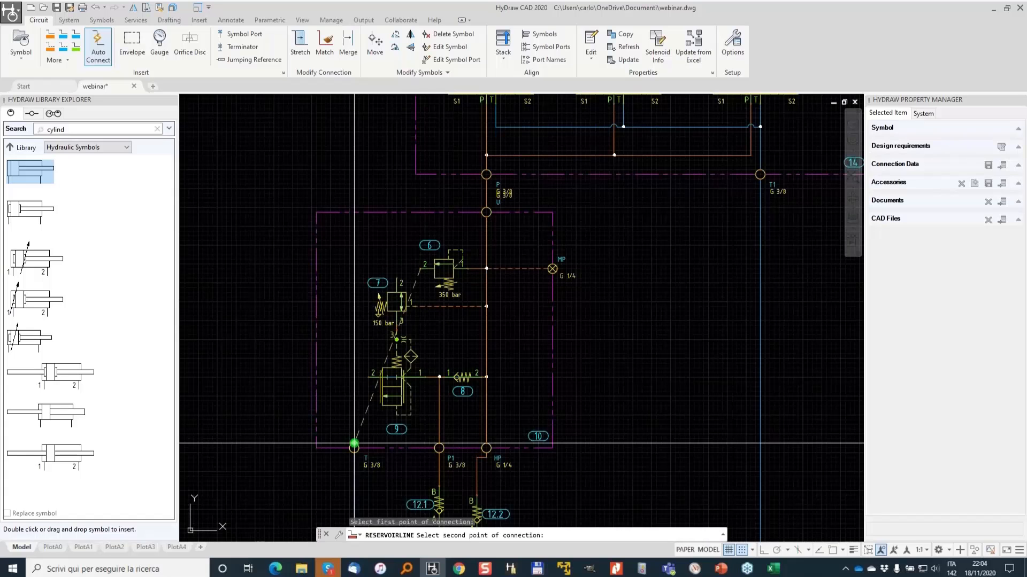
{"action": "scroll", "coordinate": [407, 284], "scroll_direction": "up", "scroll_amount": 3}
{"action": "left_click", "coordinate": [396, 268]}
{"action": "scroll", "coordinate": [432, 248], "scroll_direction": "down", "scroll_amount": 4}
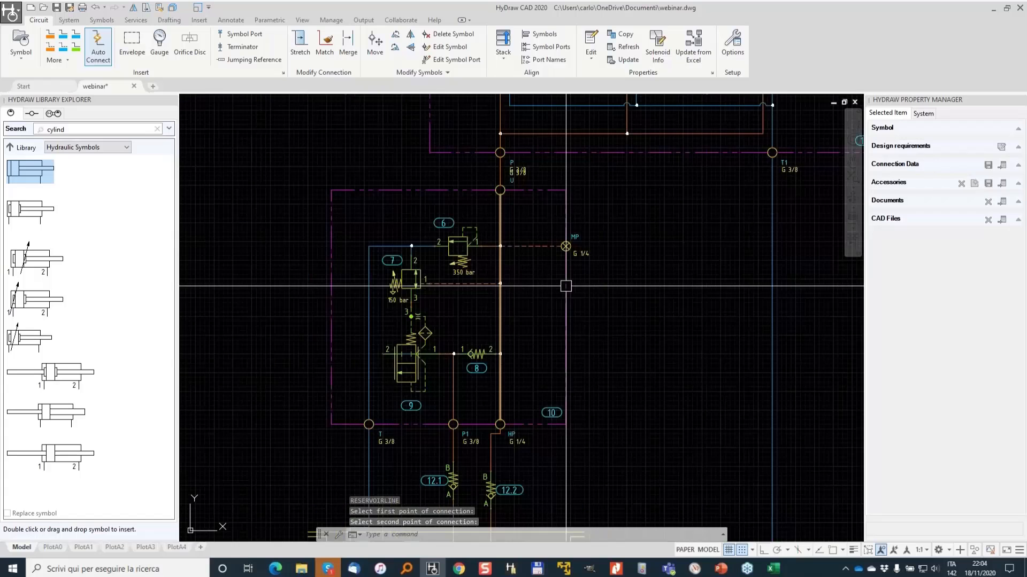
- Try to stretch the end of the reservoir line at valve 9's port 2
{"action": "scroll", "coordinate": [385, 355], "scroll_direction": "up", "scroll_amount": 1}
{"action": "left_click", "coordinate": [431, 351]}
{"action": "scroll", "coordinate": [438, 347], "scroll_direction": "up", "scroll_amount": 2}
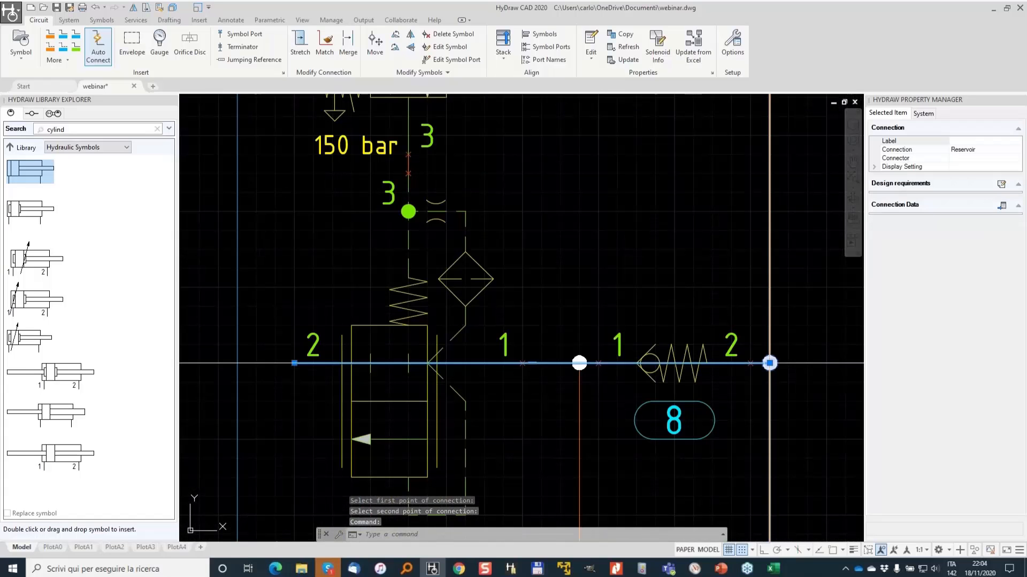
{"action": "left_click", "coordinate": [294, 363]}
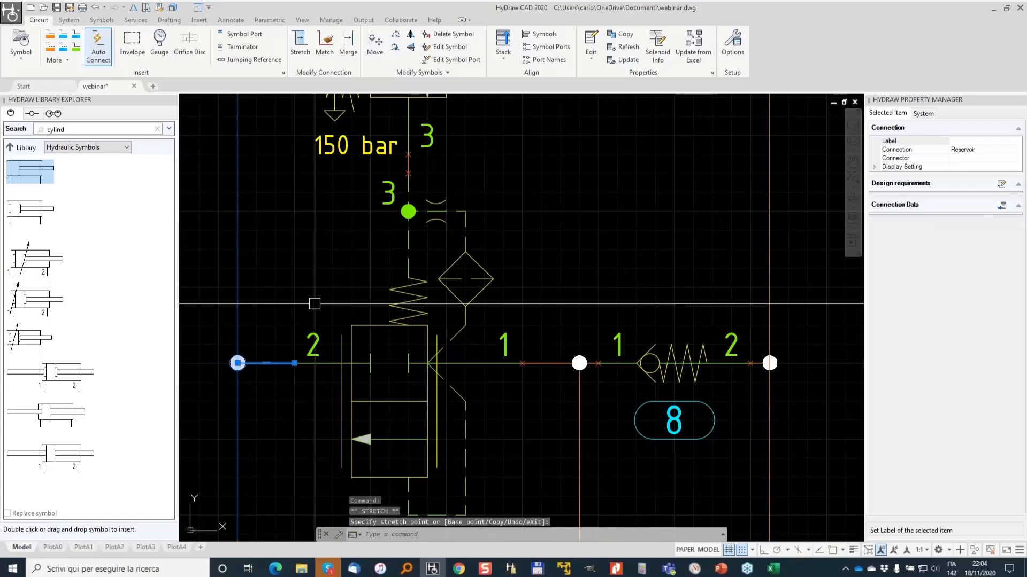
{"action": "scroll", "coordinate": [315, 304], "scroll_direction": "down", "scroll_amount": 4}
{"action": "key", "text": "Escape"}
{"action": "scroll", "coordinate": [439, 273], "scroll_direction": "down", "scroll_amount": 2}
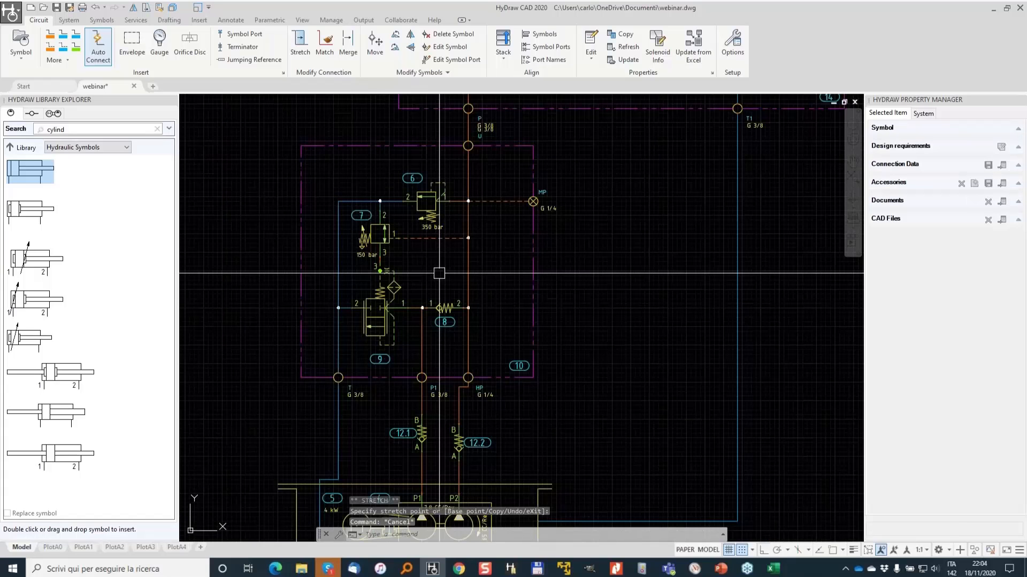
- Examine the manifold, filters and pump unit area of the circuit
{"action": "scroll", "coordinate": [529, 269], "scroll_direction": "down", "scroll_amount": 2}
{"action": "middle_click_drag", "start_coordinate": [477, 386], "coordinate": [489, 350]}
{"action": "middle_click_drag", "start_coordinate": [468, 258], "coordinate": [393, 265]}
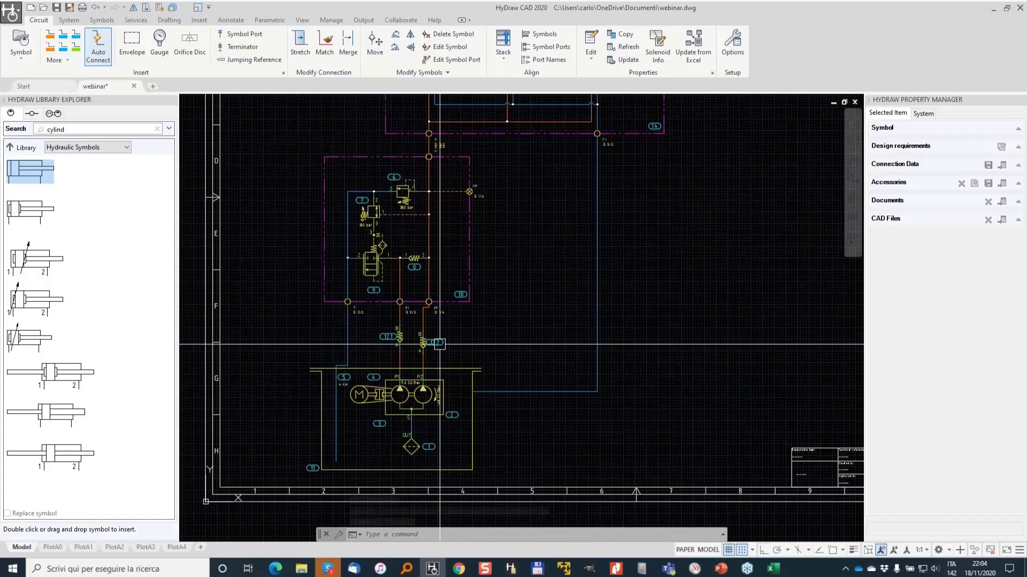
{"action": "scroll", "coordinate": [477, 294], "scroll_direction": "down", "scroll_amount": 2}
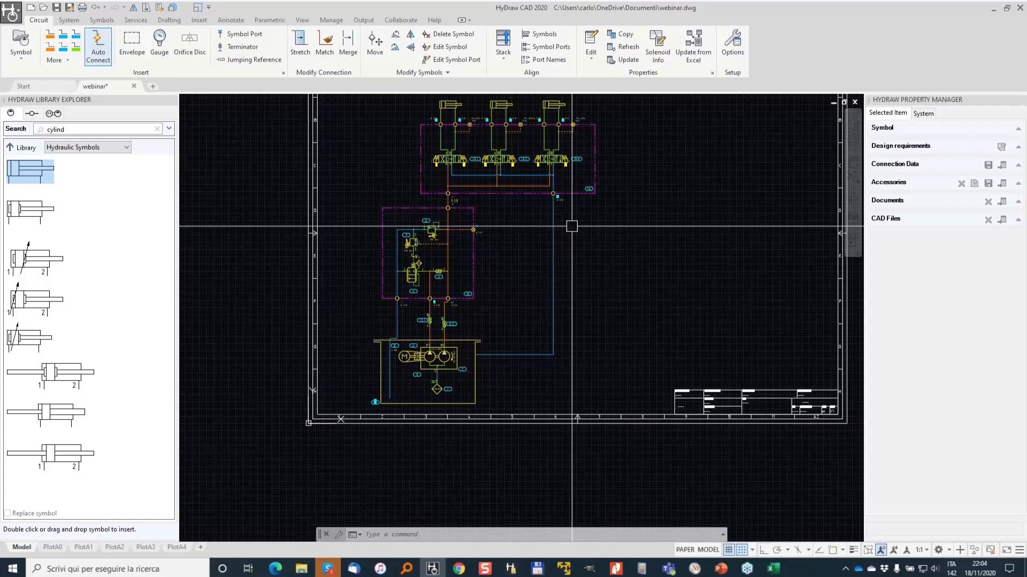
{"action": "scroll", "coordinate": [366, 390], "scroll_direction": "up", "scroll_amount": 4}
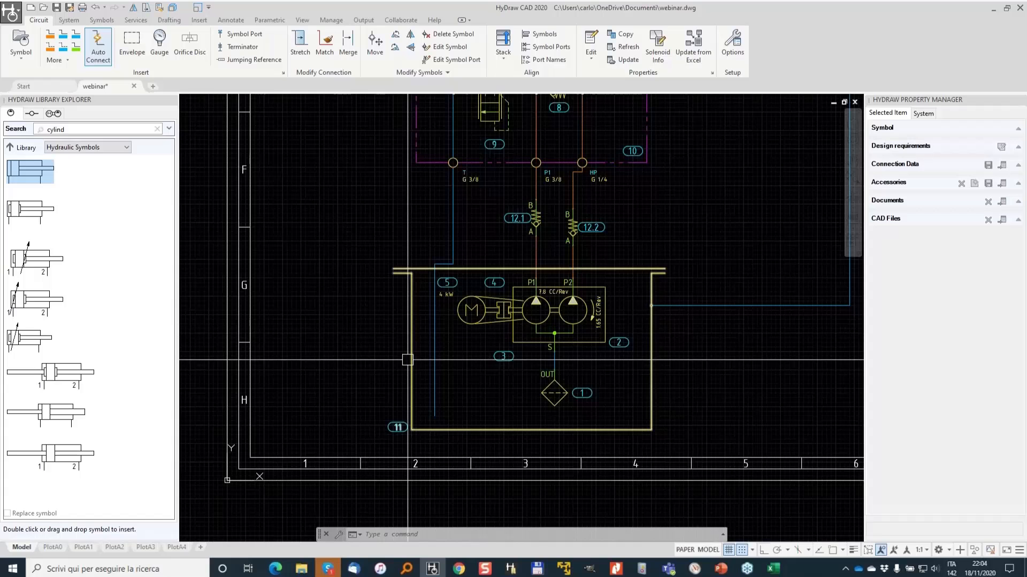
{"action": "scroll", "coordinate": [407, 360], "scroll_direction": "up", "scroll_amount": 2}
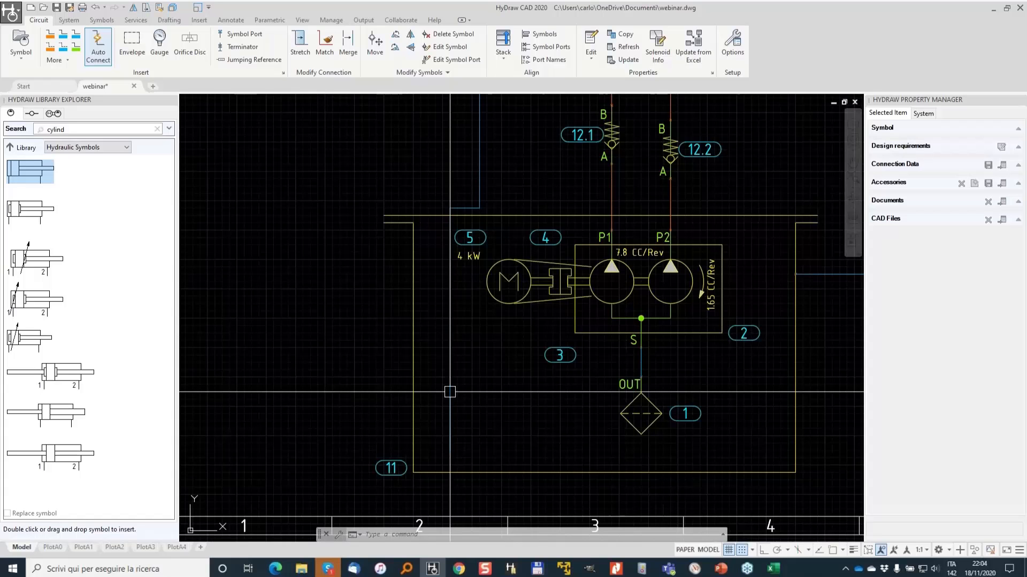
{"action": "scroll", "coordinate": [528, 355], "scroll_direction": "down", "scroll_amount": 3}
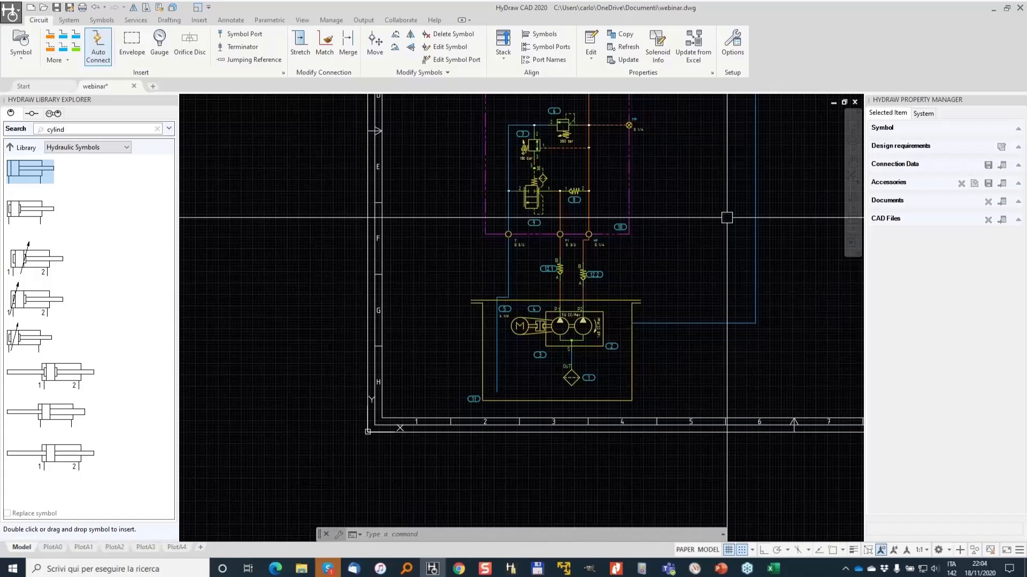
{"action": "middle_click_drag", "start_coordinate": [727, 218], "coordinate": [553, 300]}
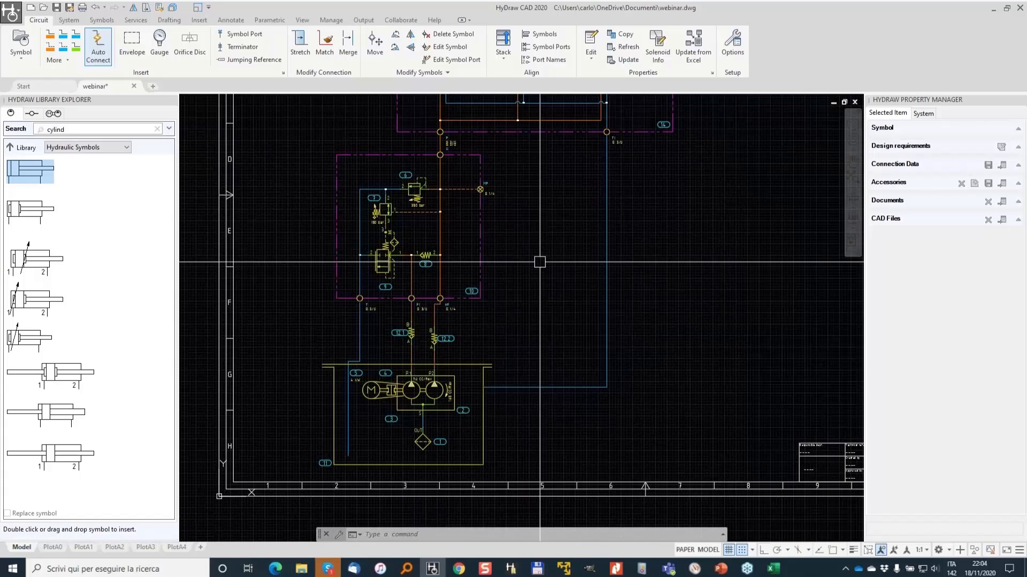
{"action": "middle_click_drag", "start_coordinate": [540, 262], "coordinate": [582, 253]}
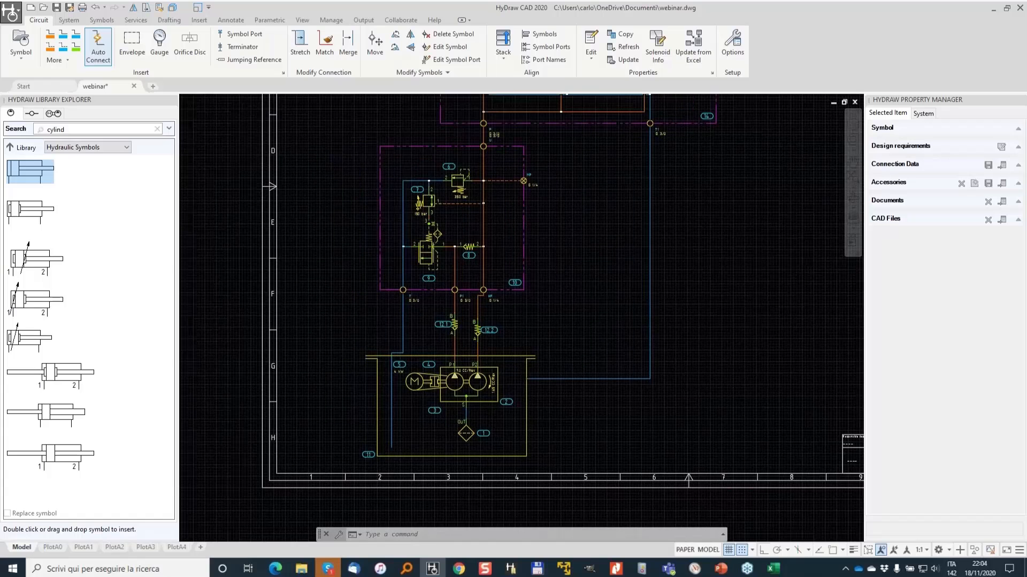
{"action": "scroll", "coordinate": [443, 291], "scroll_direction": "down", "scroll_amount": 3}
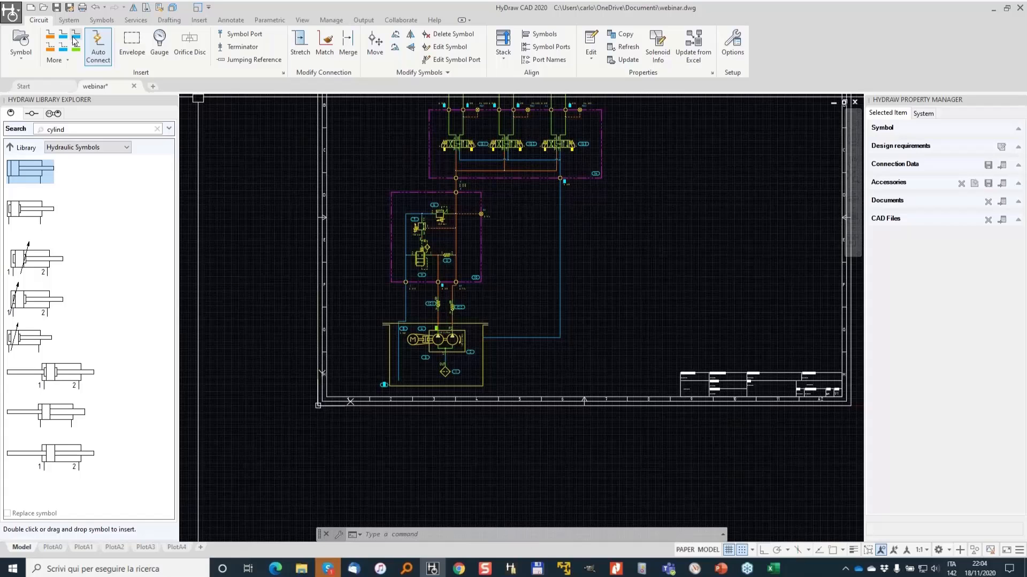
- Assign item IDs starting at 100 to all components of the pump unit
{"action": "left_click", "coordinate": [68, 20]}
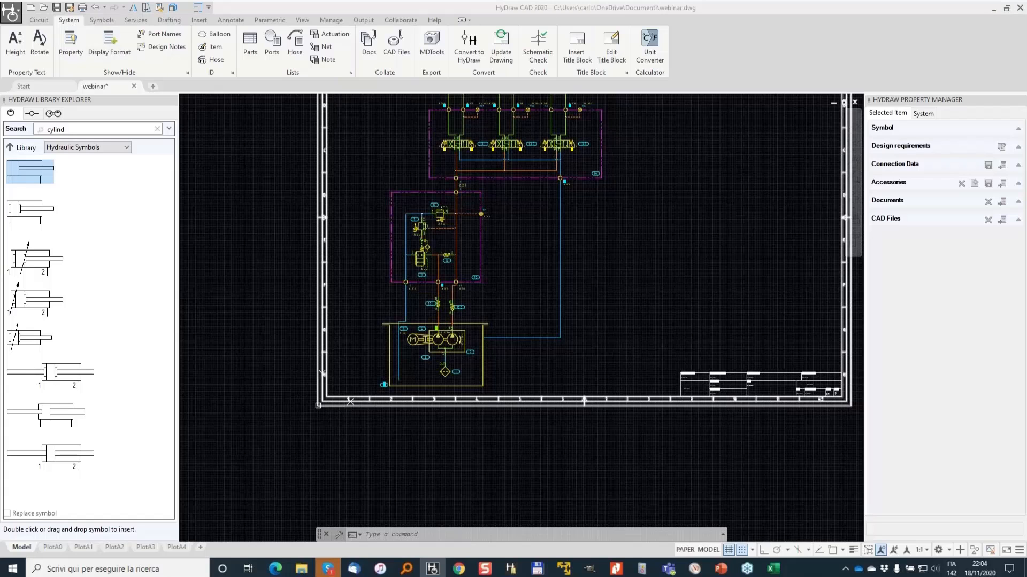
{"action": "mouse_move", "coordinate": [228, 38]}
{"action": "left_mouse_down"}
{"action": "mouse_move", "coordinate": [204, 38]}
{"action": "mouse_move", "coordinate": [224, 58]}
{"action": "mouse_move", "coordinate": [214, 36]}
{"action": "left_mouse_up"}
{"action": "key", "text": "Escape"}
{"action": "left_click", "coordinate": [213, 49]}
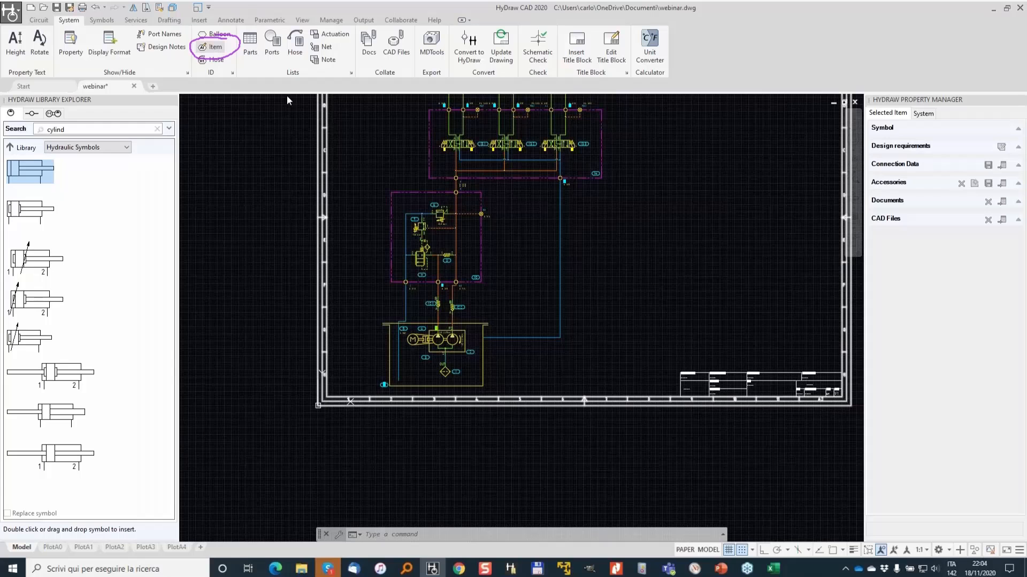
{"action": "left_click", "coordinate": [358, 294]}
{"action": "left_click", "coordinate": [528, 401]}
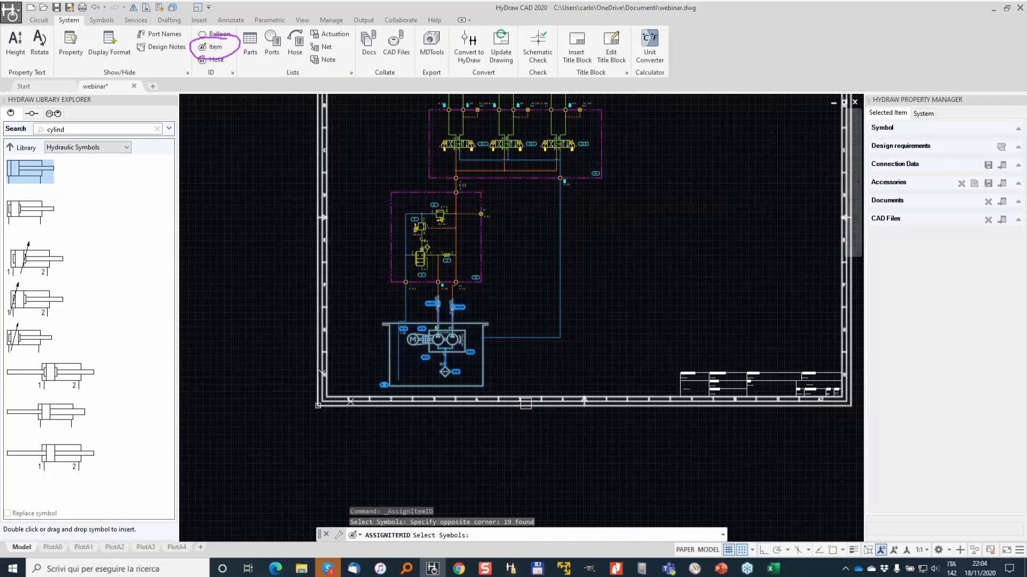
{"action": "key", "text": "Return"}
{"action": "type", "text": "00"}
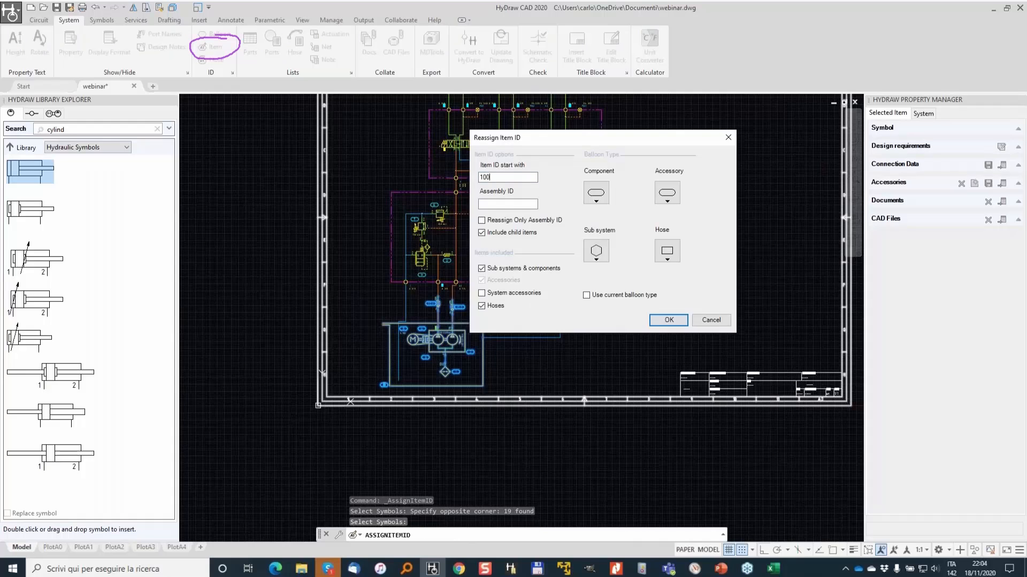
{"action": "key", "text": "Return"}
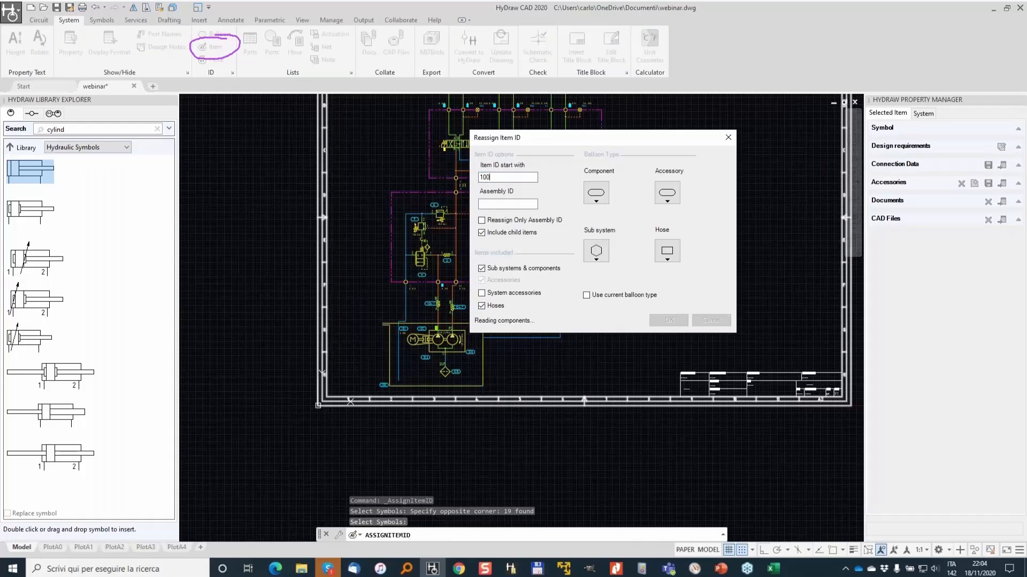
- Assign item IDs starting at 200 to the components of the relief manifold block
{"action": "left_click", "coordinate": [340, 178]}
{"action": "left_click", "coordinate": [559, 356]}
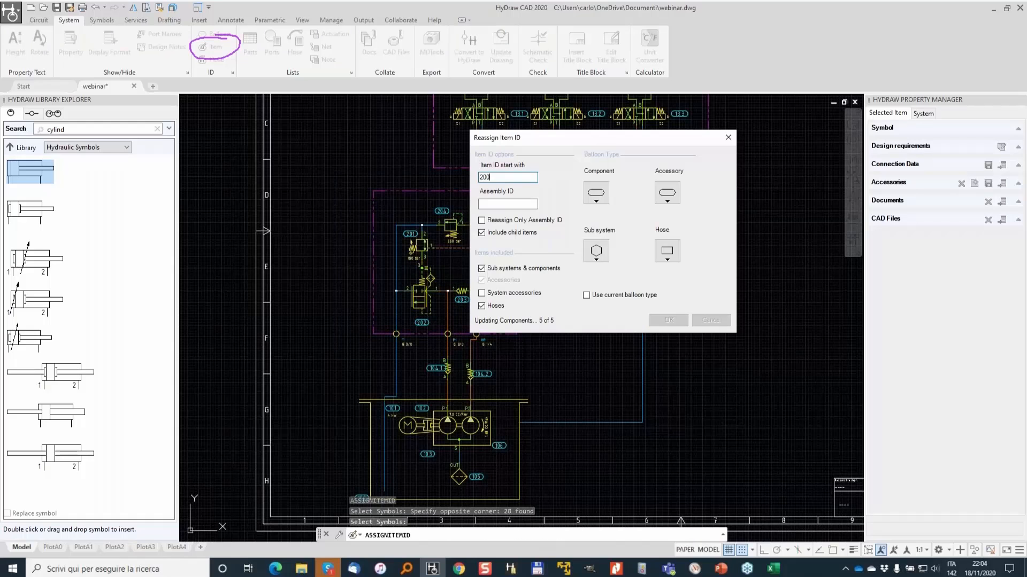
- Assign item IDs starting at 300 to the directional valve manifold and cylinders, with the sub system balloon type
{"action": "left_click", "coordinate": [274, 175]}
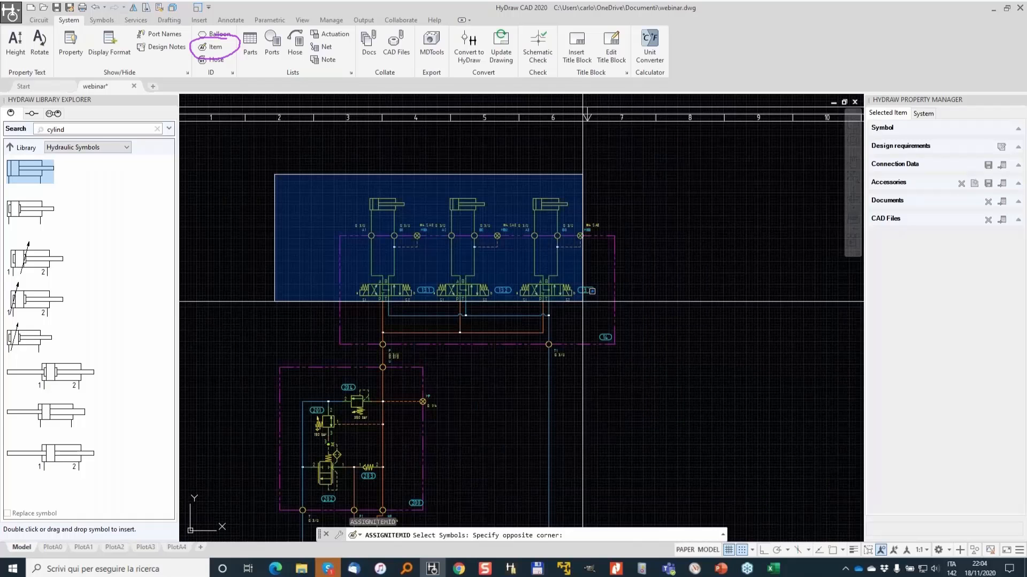
{"action": "left_click", "coordinate": [583, 301]}
{"action": "key", "text": "Return"}
{"action": "left_click", "coordinate": [608, 249]}
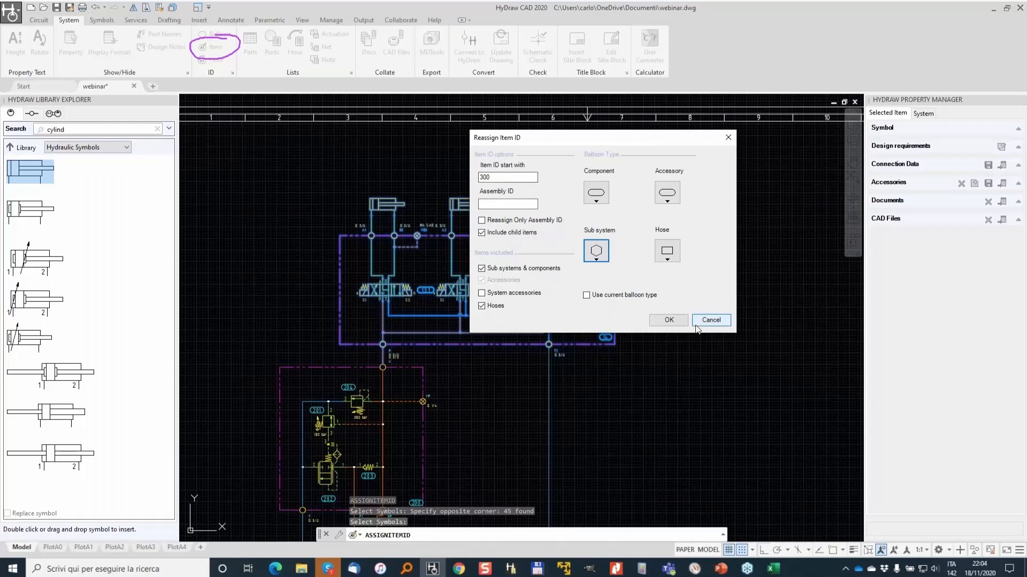
{"action": "left_click", "coordinate": [661, 320]}
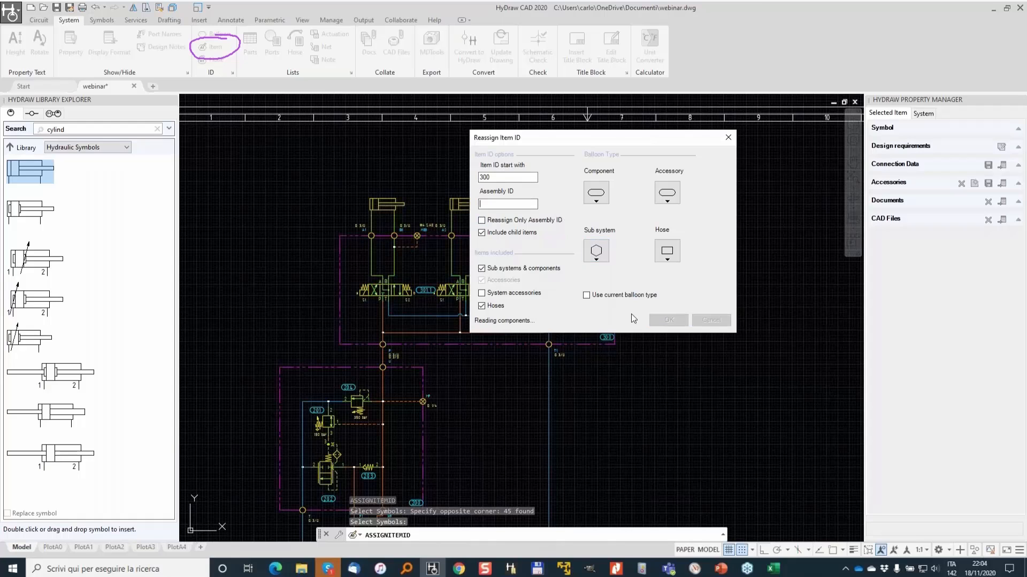
- Review the parts list column settings in the lists configuration
{"action": "scroll", "coordinate": [500, 239], "scroll_direction": "down", "scroll_amount": 2}
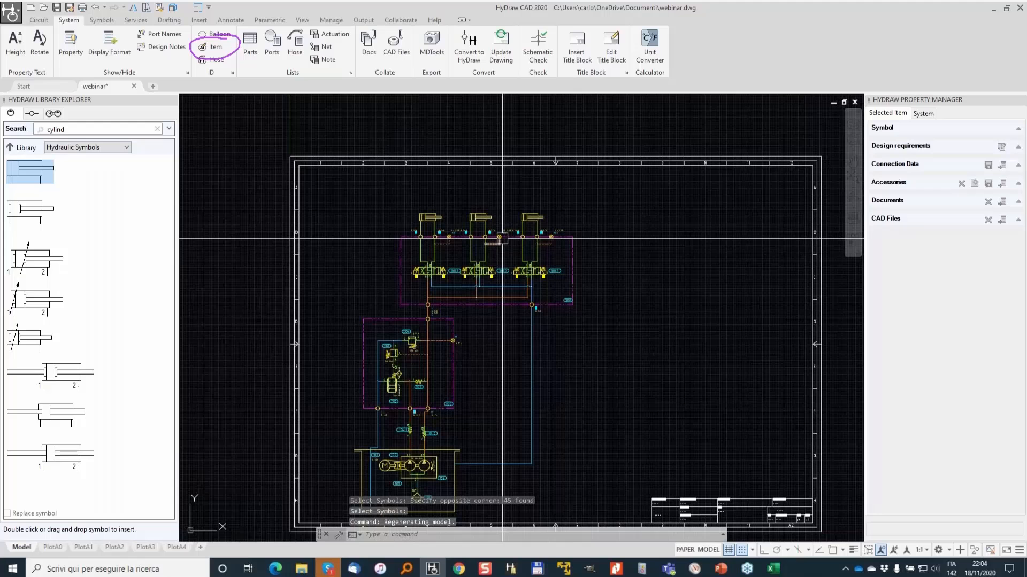
{"action": "middle_click_drag", "start_coordinate": [598, 347], "coordinate": [541, 255]}
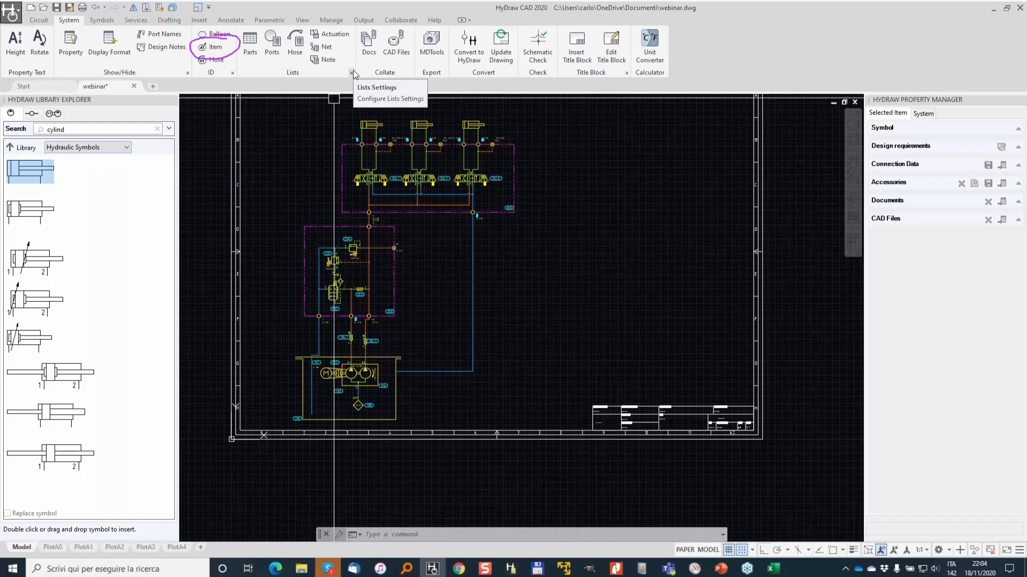
{"action": "left_click", "coordinate": [353, 73]}
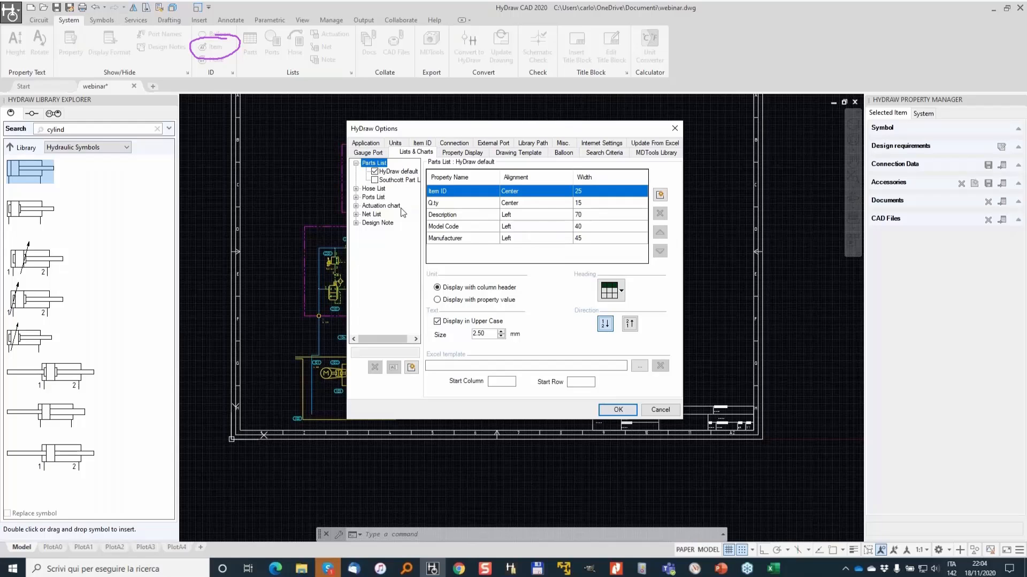
{"action": "left_click", "coordinate": [619, 410]}
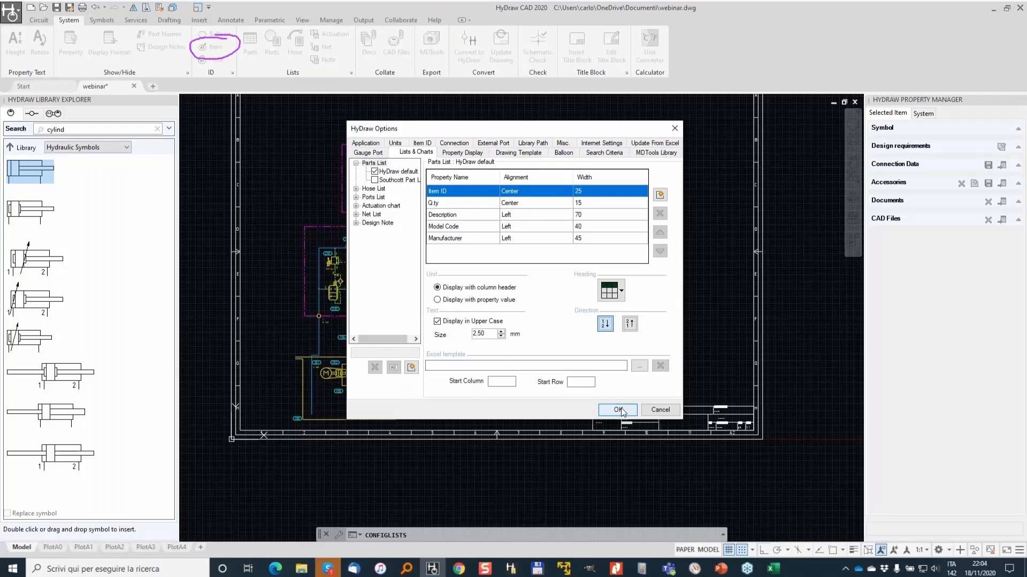
{"action": "left_click", "coordinate": [618, 410]}
- Insert a parts list including accessories for the whole circuit near the sheet's upper right corner
{"action": "left_click", "coordinate": [256, 42]}
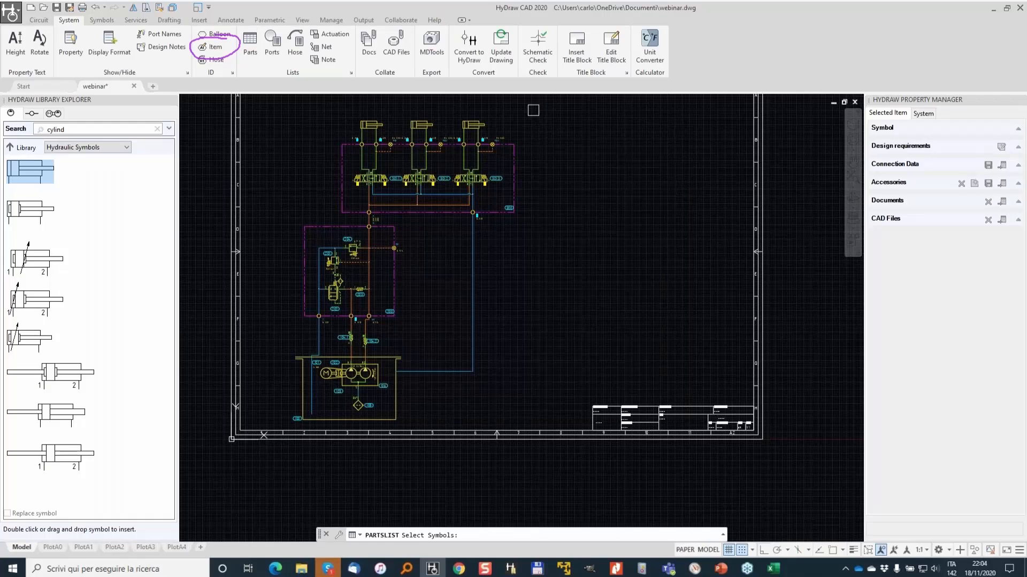
{"action": "left_click", "coordinate": [533, 110]}
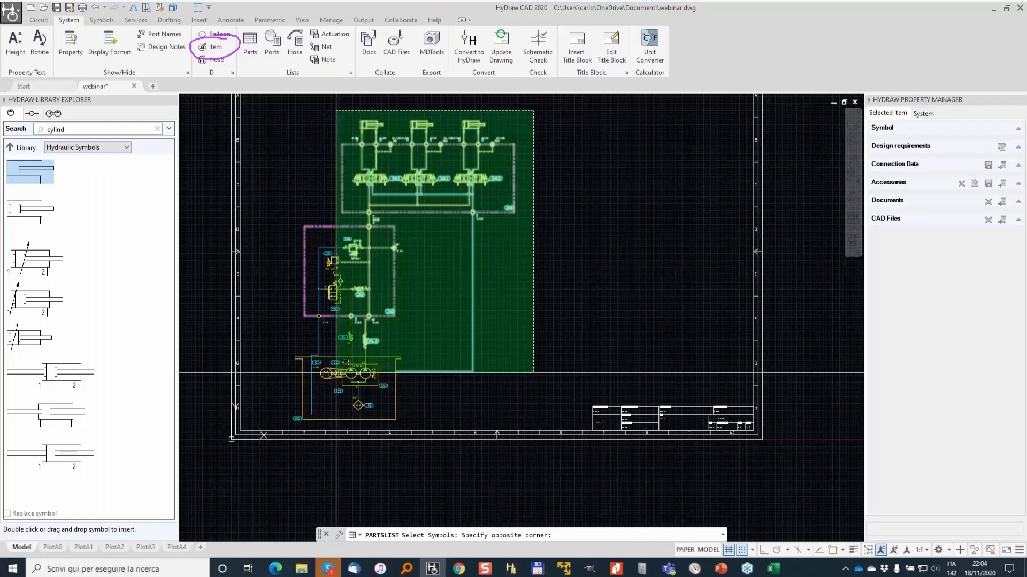
{"action": "left_click", "coordinate": [336, 372]}
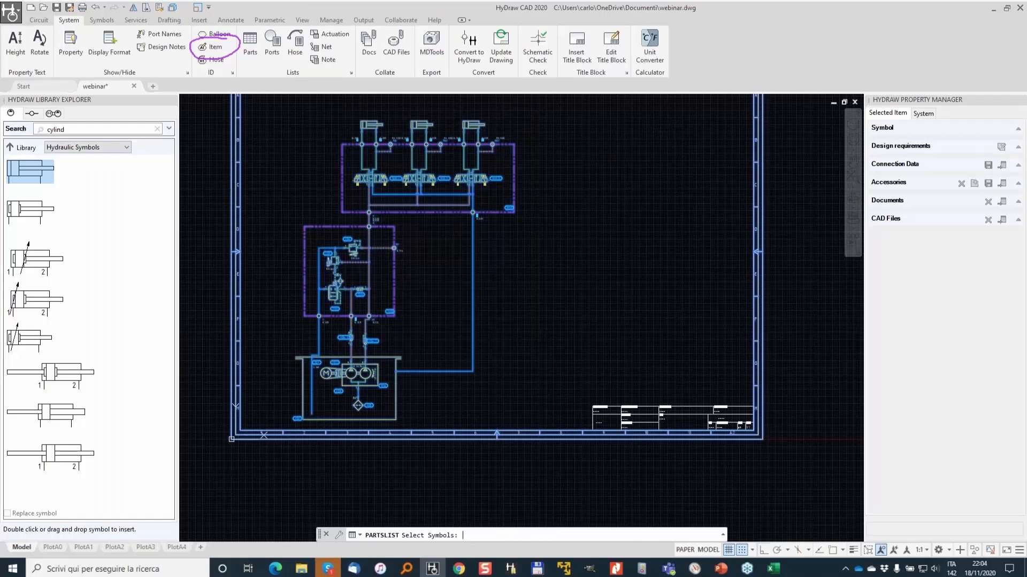
{"action": "key", "text": "Return"}
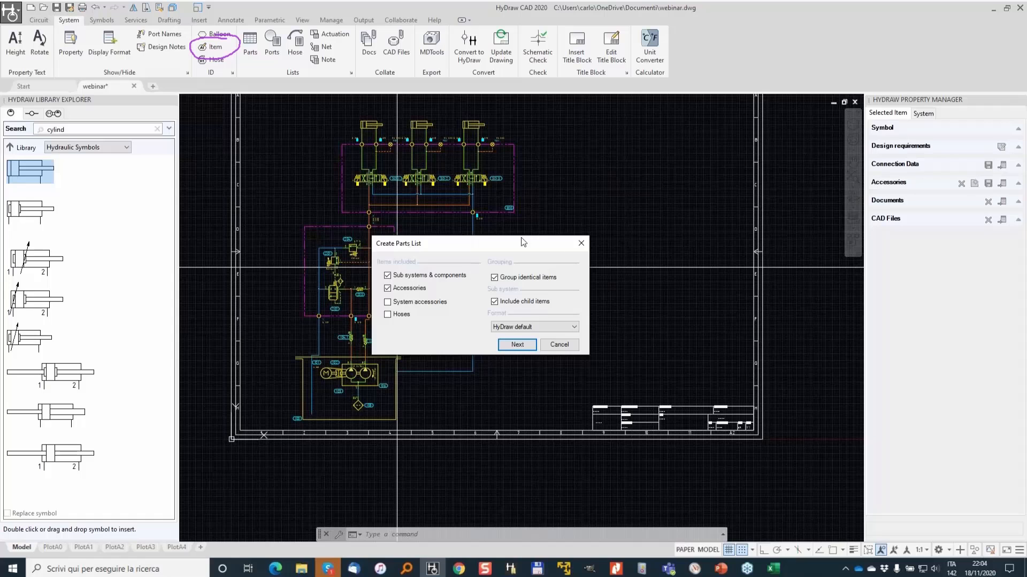
{"action": "left_click", "coordinate": [388, 289]}
{"action": "left_click", "coordinate": [517, 345]}
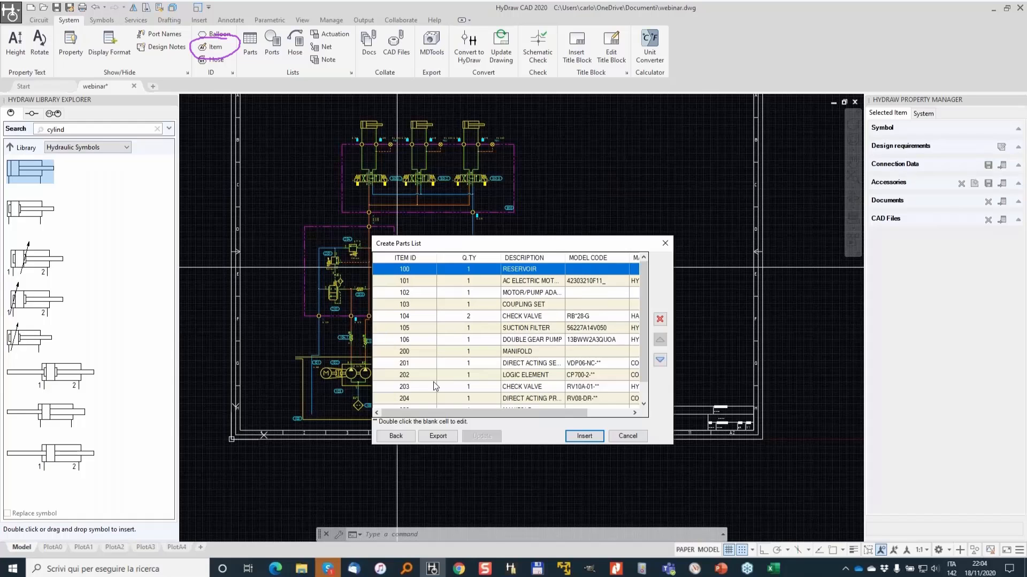
{"action": "left_click", "coordinate": [584, 437]}
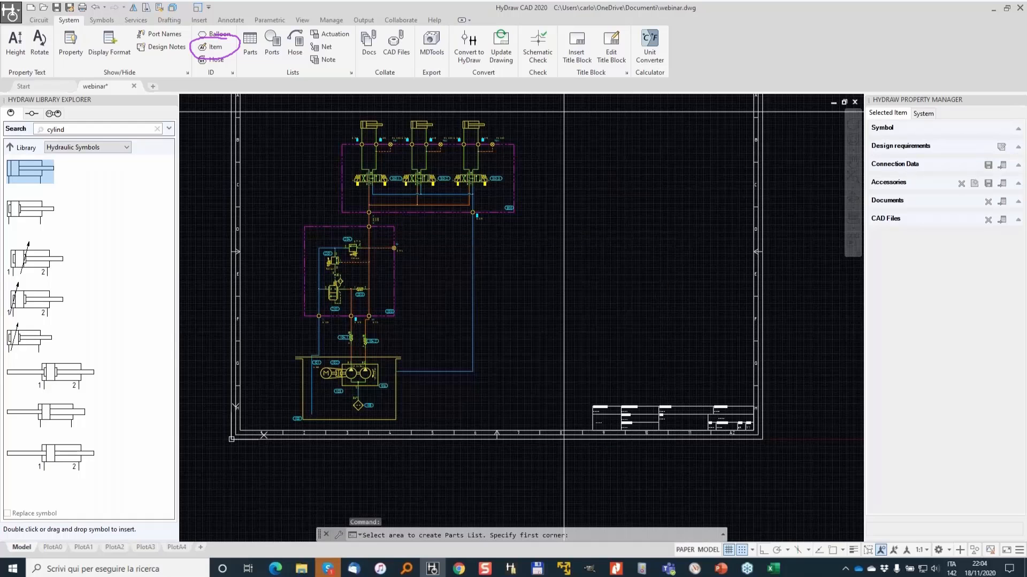
{"action": "middle_click_drag", "start_coordinate": [564, 112], "coordinate": [529, 211]}
{"action": "left_click", "coordinate": [529, 212]}
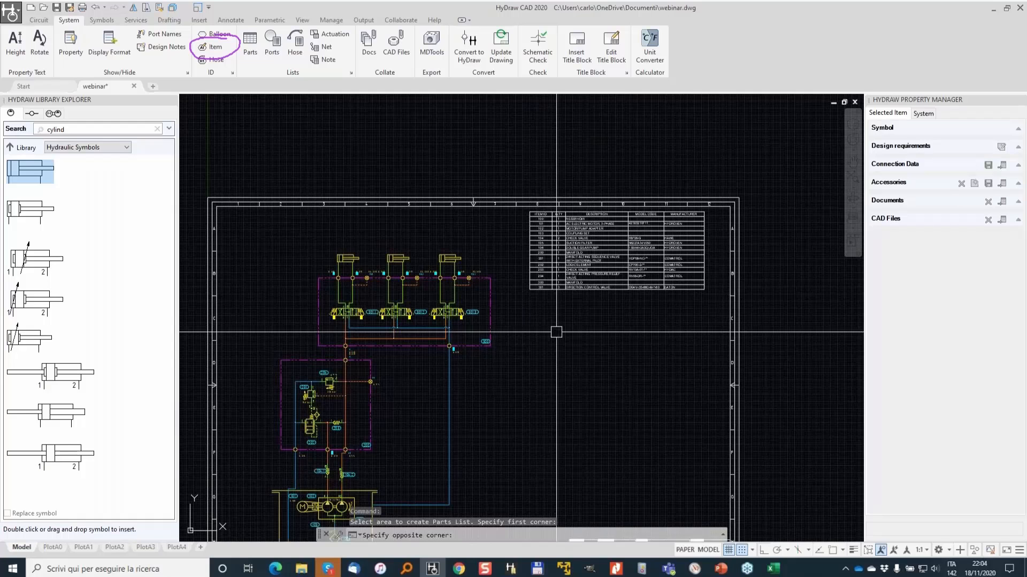
- Set the manufacturer to DFSGDGFA for the coupling set and DFGDFGFG for the motor/pump adapter, updating the symbols
{"action": "left_click", "coordinate": [250, 42]}
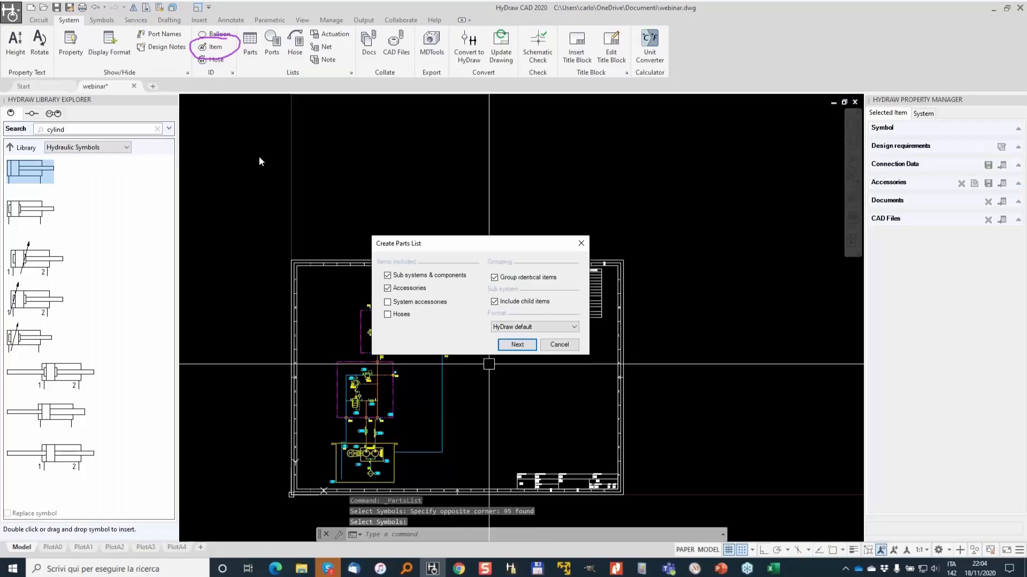
{"action": "left_click", "coordinate": [524, 344]}
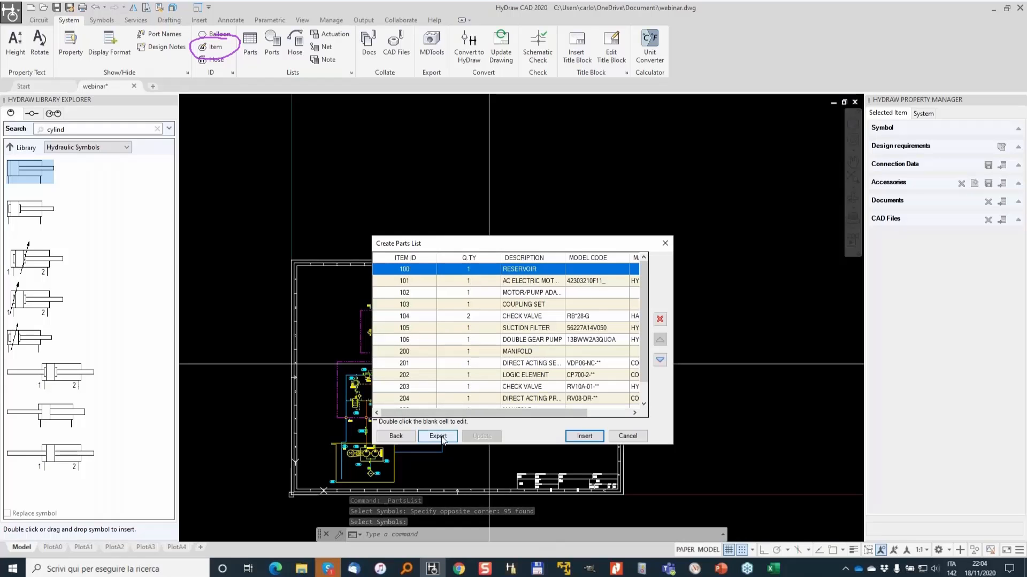
{"action": "left_click", "coordinate": [451, 305]}
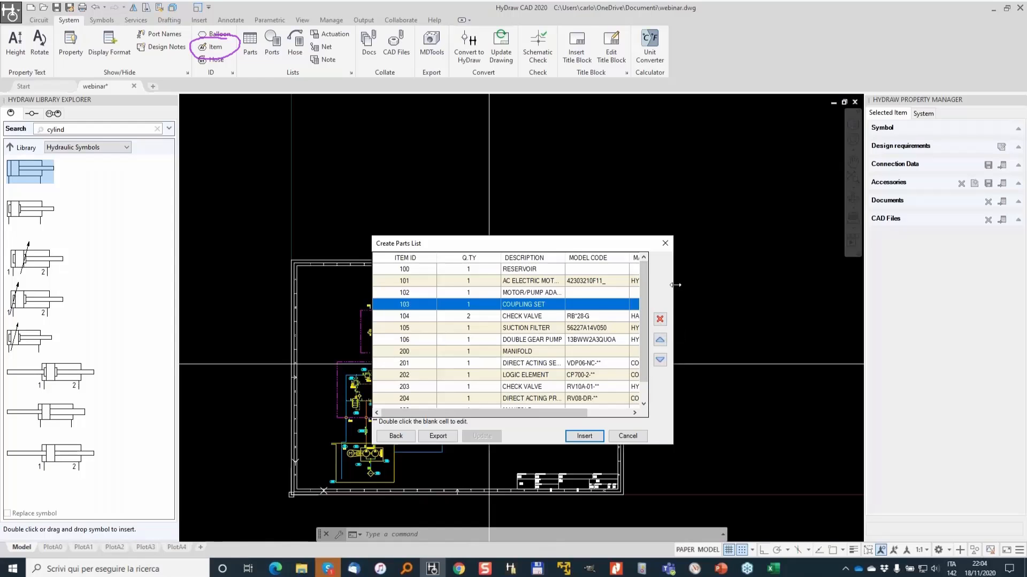
{"action": "left_click_drag", "start_coordinate": [672, 308], "coordinate": [885, 308]}
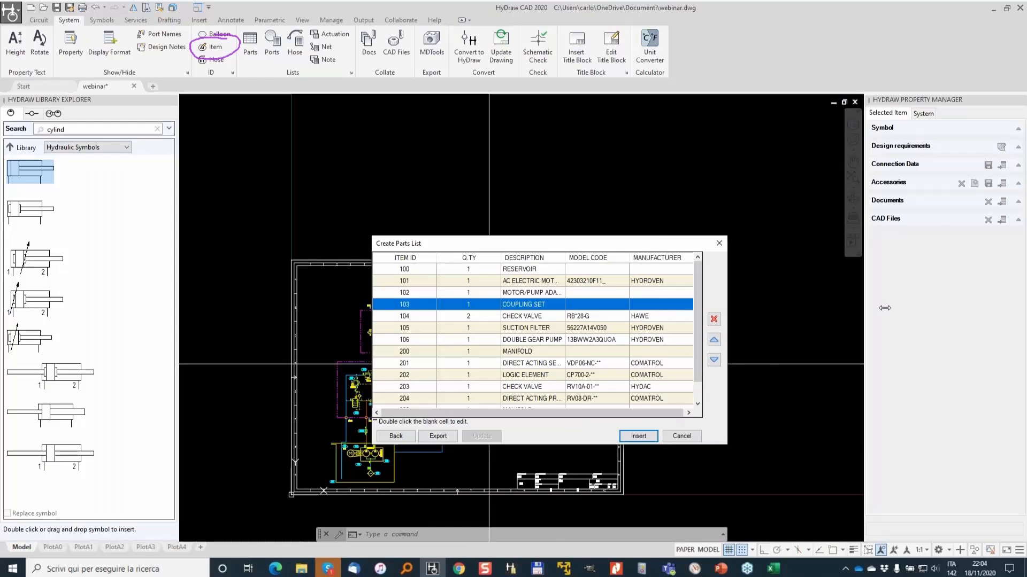
{"action": "double_click", "coordinate": [653, 304]}
{"action": "type", "text": "DFSGDGFA"}
{"action": "double_click", "coordinate": [653, 293]}
{"action": "type", "text": "DFGDFGFG"}
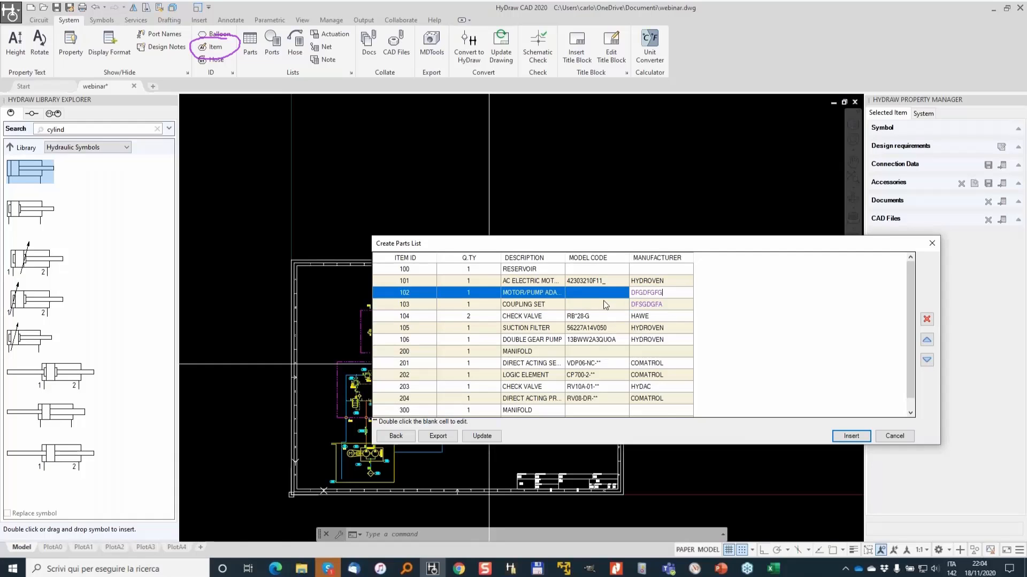
{"action": "left_click", "coordinate": [486, 437]}
{"action": "left_click", "coordinate": [894, 437]}
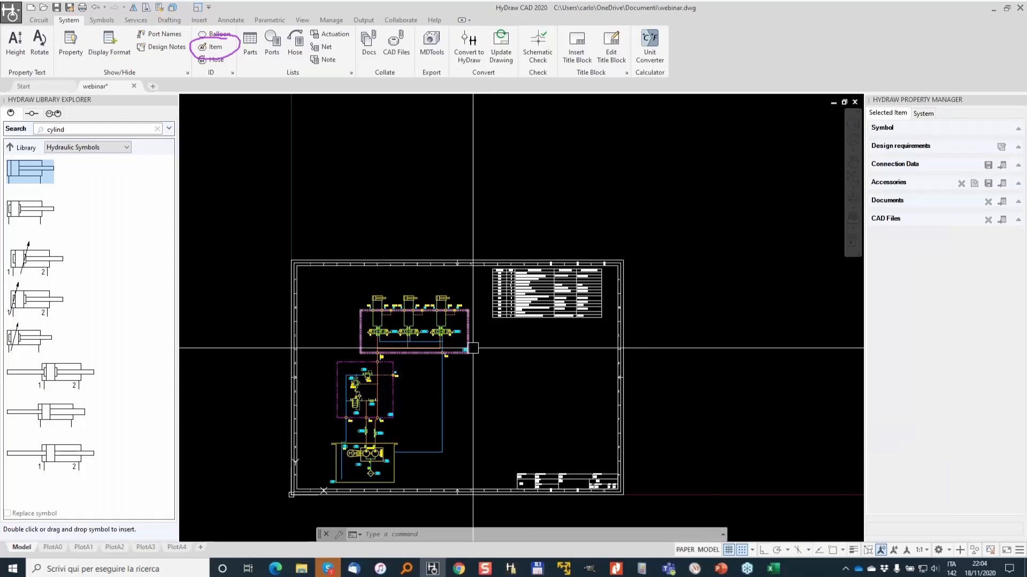
- Insert a ports list for the relief manifold block beside it
{"action": "scroll", "coordinate": [473, 348], "scroll_direction": "up", "scroll_amount": 2}
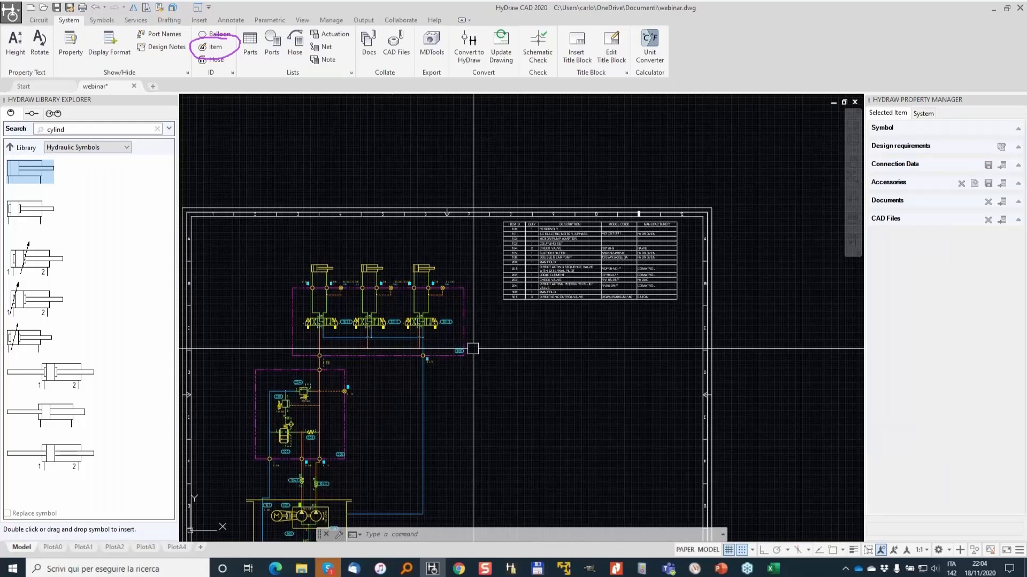
{"action": "scroll", "coordinate": [214, 429], "scroll_direction": "up", "scroll_amount": 4}
{"action": "scroll", "coordinate": [466, 318], "scroll_direction": "down", "scroll_amount": 2}
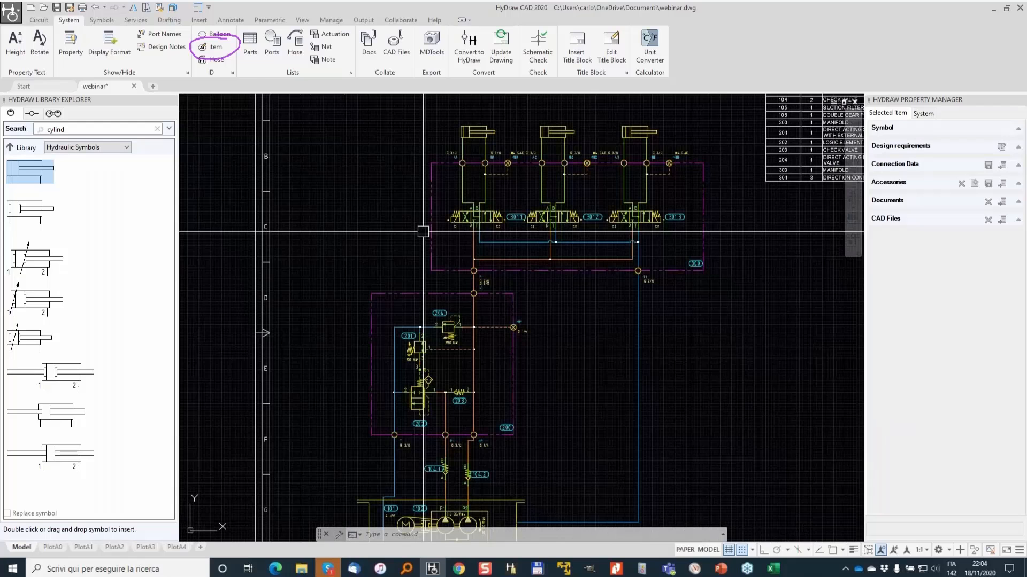
{"action": "left_click", "coordinate": [273, 41]}
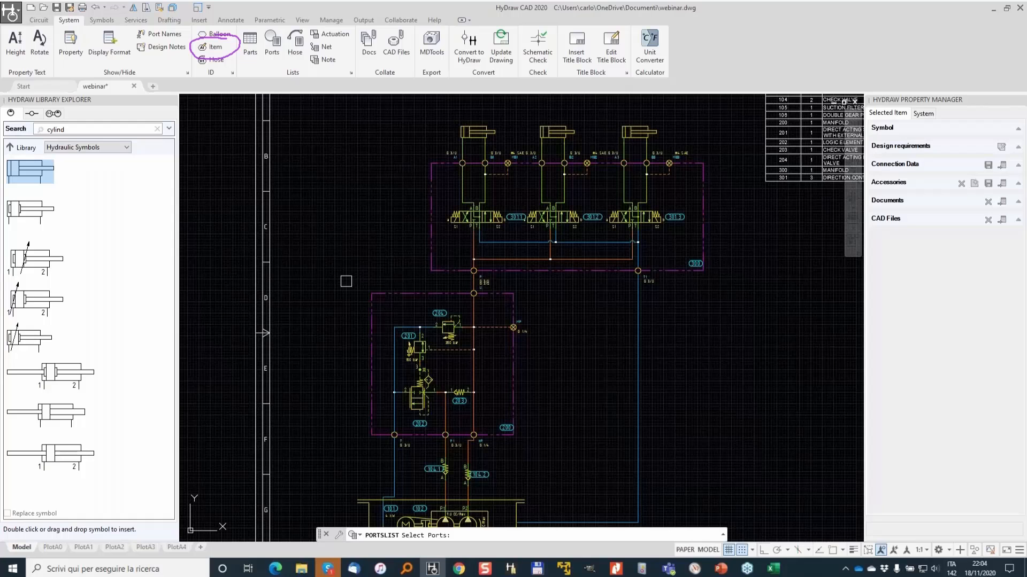
{"action": "left_click_drag", "start_coordinate": [346, 281], "coordinate": [529, 465]}
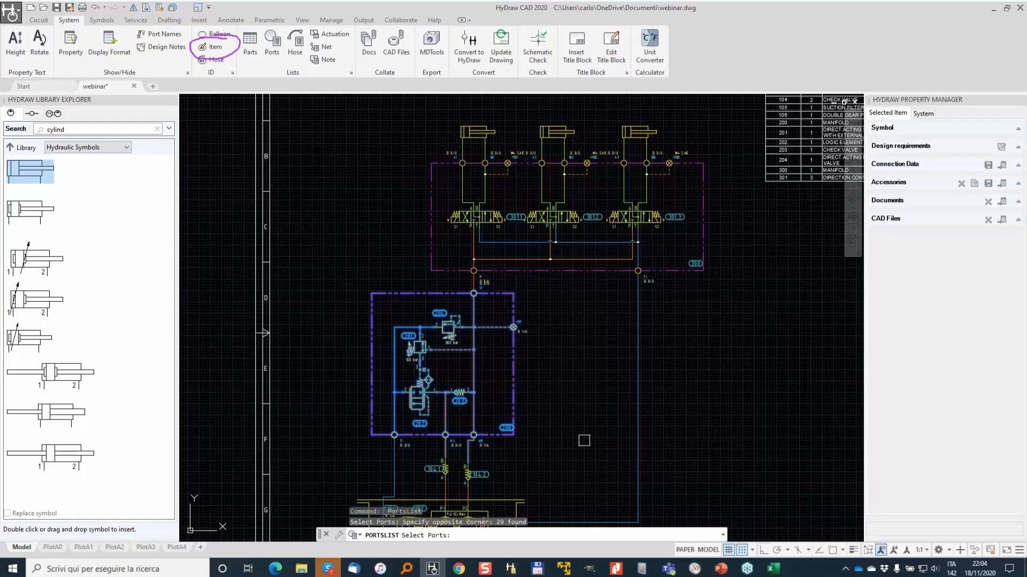
{"action": "key", "text": "Return"}
{"action": "left_click", "coordinate": [877, 336]}
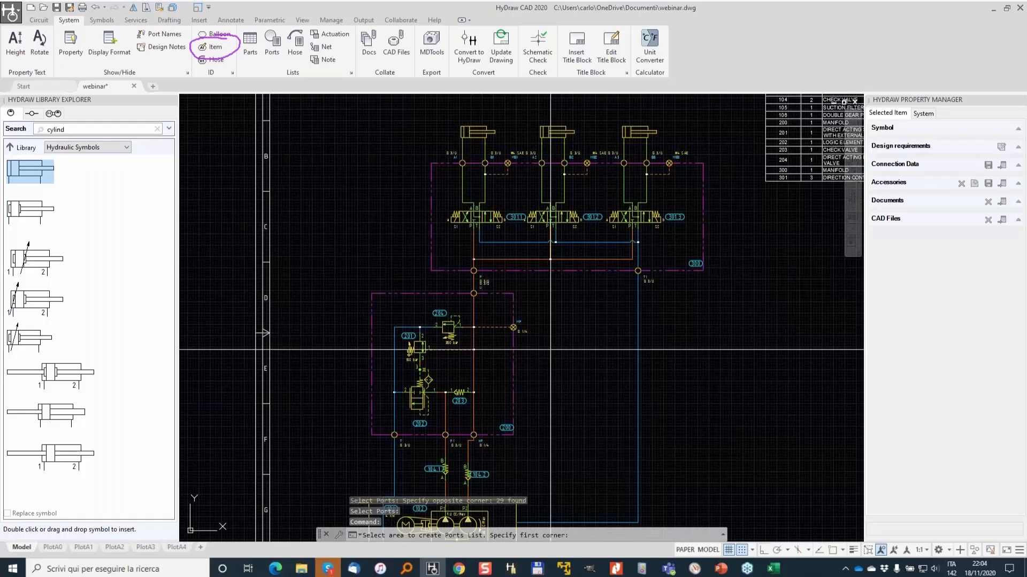
{"action": "left_click", "coordinate": [525, 359]}
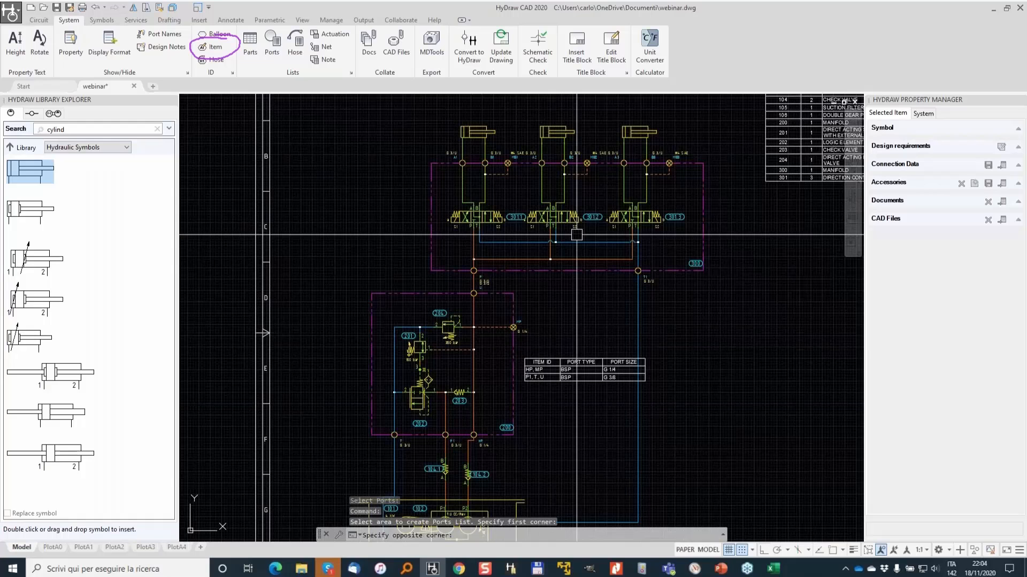
- Insert a ports list for the directional valve manifold and place it to the left of the upper valve block
{"action": "left_click", "coordinate": [749, 293]}
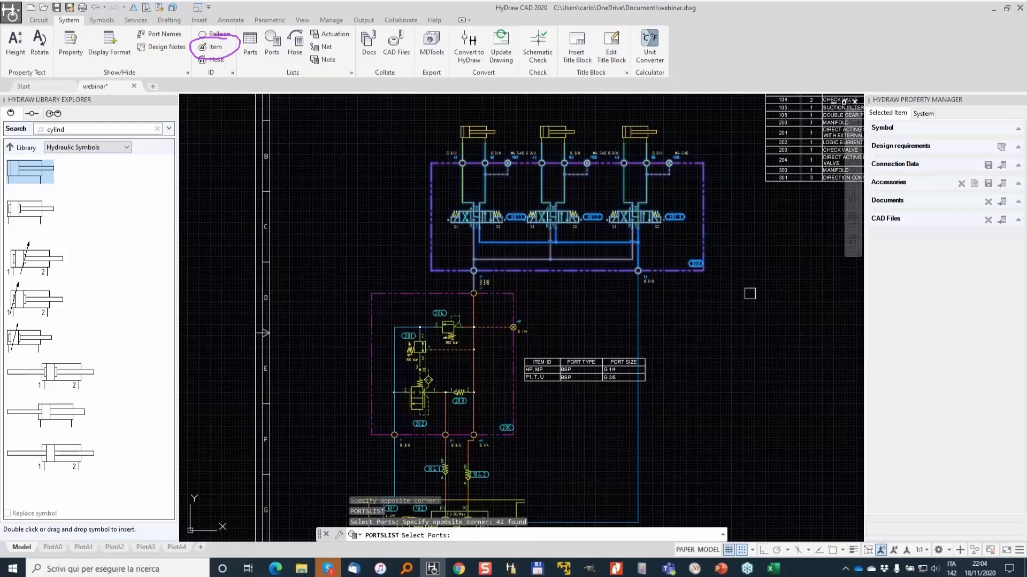
{"action": "left_click", "coordinate": [763, 282]}
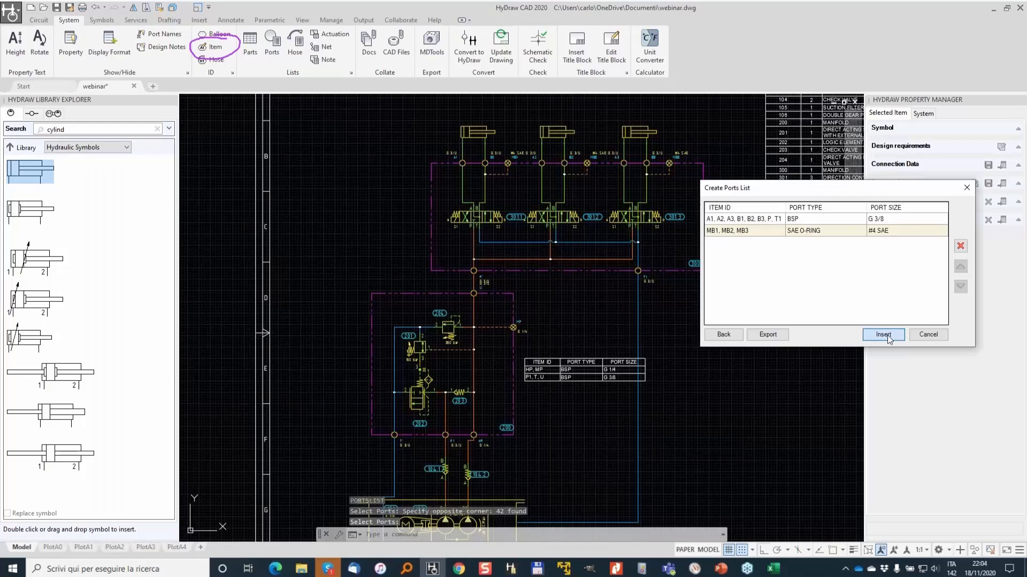
{"action": "left_click", "coordinate": [884, 336]}
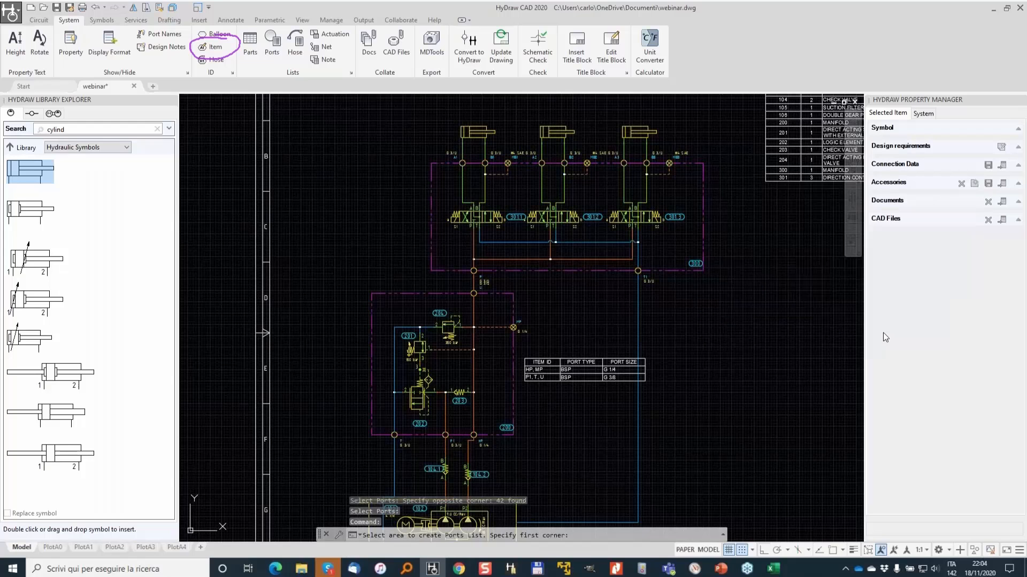
{"action": "left_click", "coordinate": [298, 165]}
{"action": "left_click", "coordinate": [434, 217]}
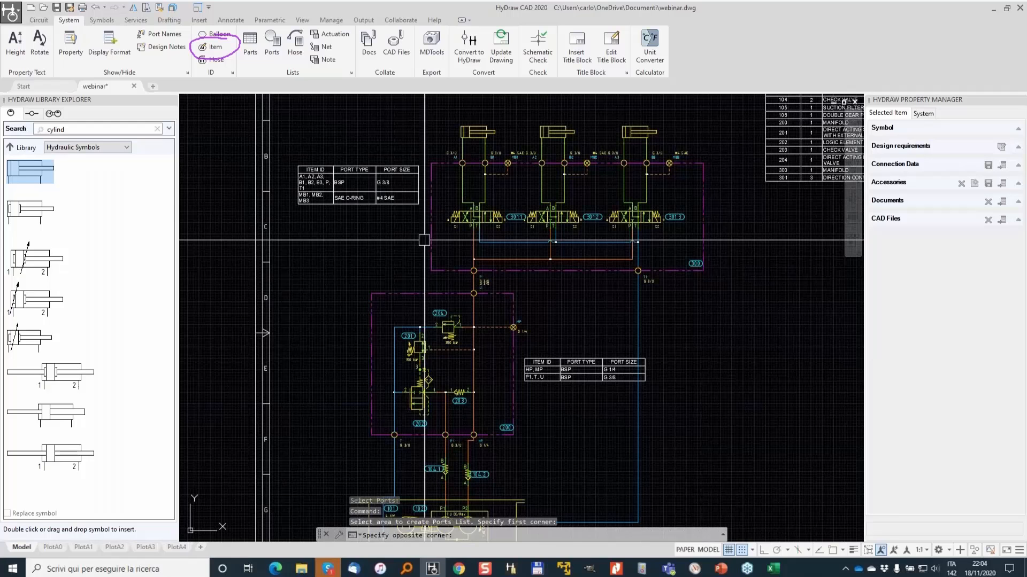
- Move the relief manifold's ports list up beneath the first ports list, left of the manifold
{"action": "left_click", "coordinate": [582, 377]}
{"action": "left_click", "coordinate": [547, 384]}
{"action": "scroll", "coordinate": [532, 359], "scroll_direction": "up", "scroll_amount": 2}
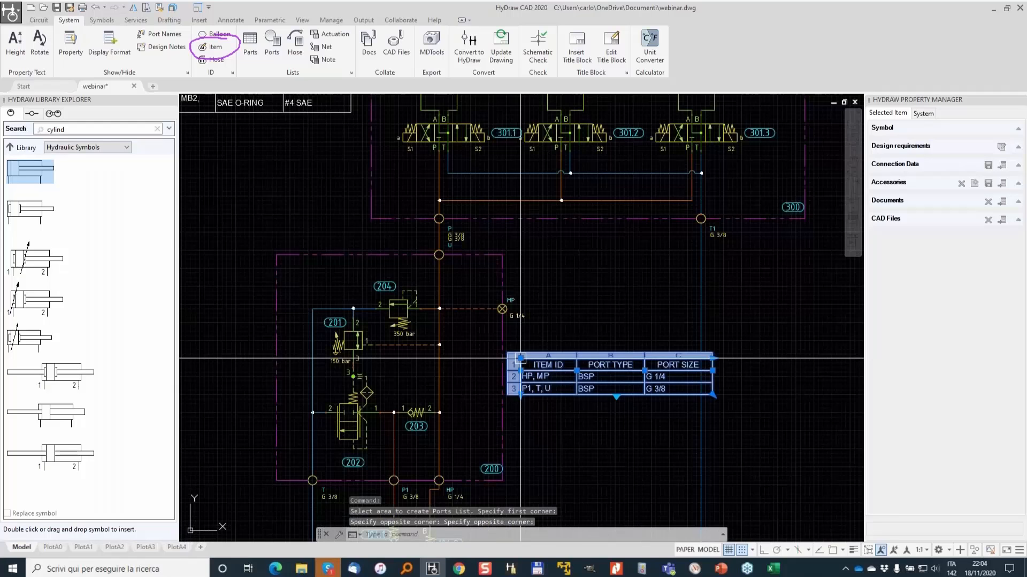
{"action": "left_click", "coordinate": [520, 358]}
{"action": "middle_click_drag", "start_coordinate": [198, 264], "coordinate": [528, 233]}
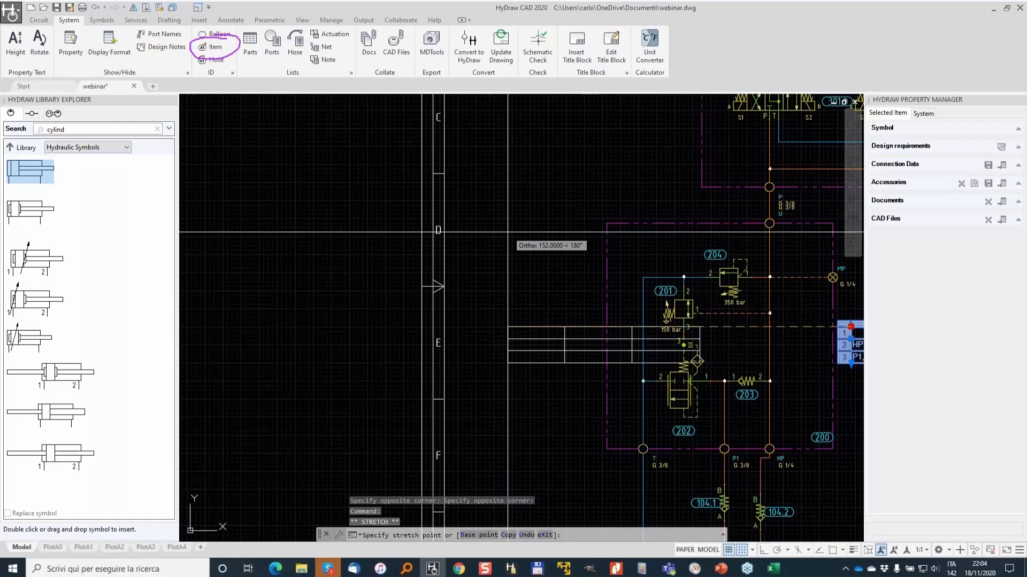
{"action": "key", "text": "F8"}
{"action": "left_click", "coordinate": [498, 178]}
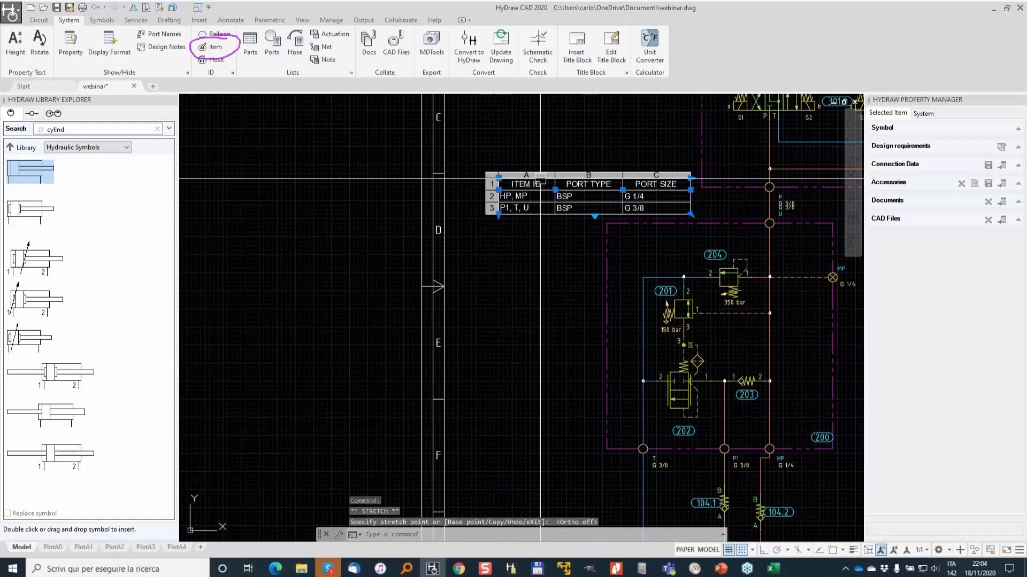
{"action": "scroll", "coordinate": [540, 178], "scroll_direction": "down", "scroll_amount": 2}
{"action": "key", "text": "Escape"}
{"action": "key", "text": "Escape"}
{"action": "key", "text": "Escape"}
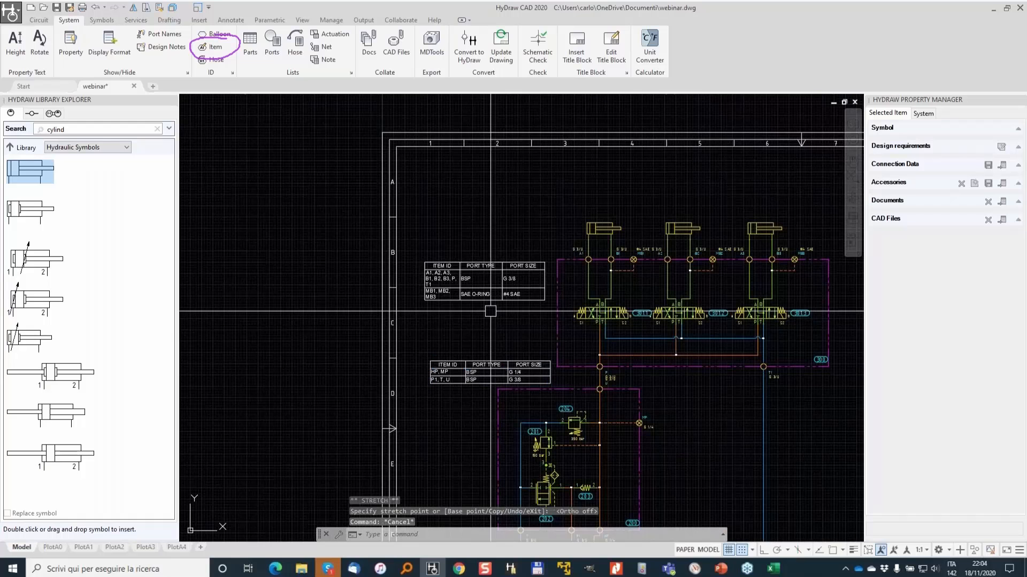
{"action": "scroll", "coordinate": [460, 249], "scroll_direction": "down", "scroll_amount": 3}
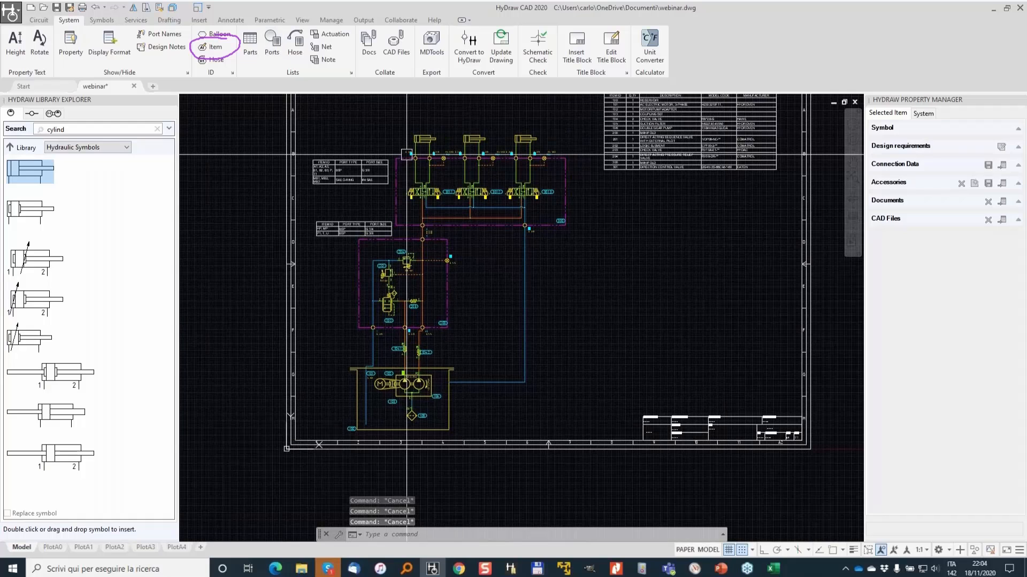
{"action": "scroll", "coordinate": [425, 215], "scroll_direction": "up", "scroll_amount": 3}
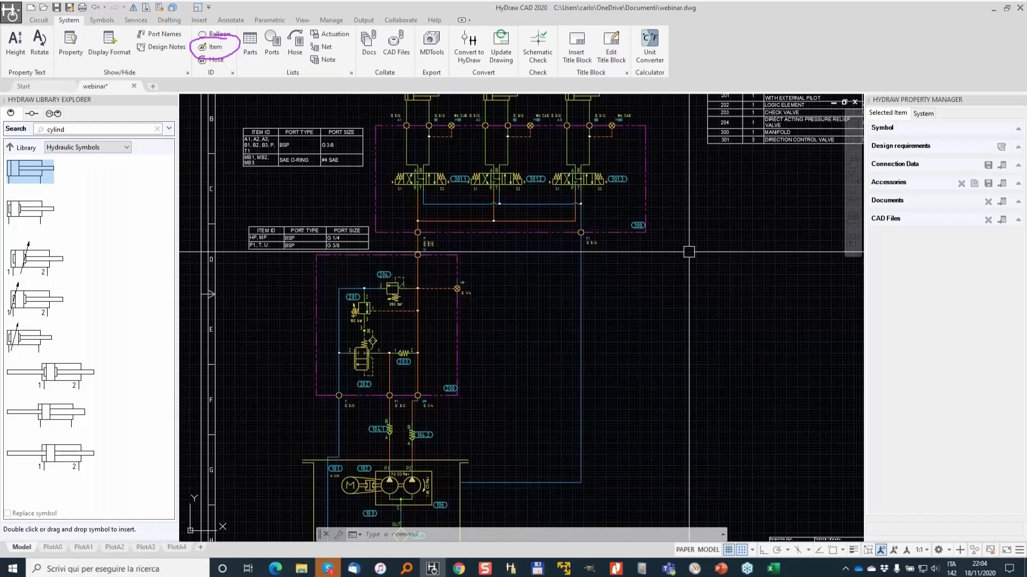
{"action": "scroll", "coordinate": [424, 393], "scroll_direction": "down", "scroll_amount": 2}
{"action": "scroll", "coordinate": [536, 222], "scroll_direction": "up", "scroll_amount": 2}
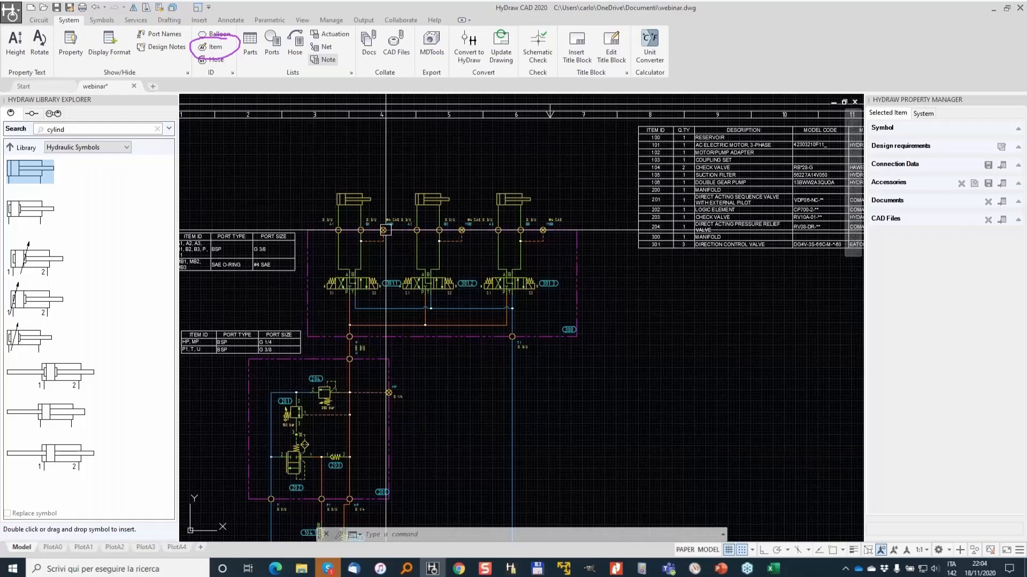
{"action": "middle_click_drag", "start_coordinate": [464, 386], "coordinate": [714, 198]}
{"action": "scroll", "coordinate": [589, 166], "scroll_direction": "up", "scroll_amount": 2}
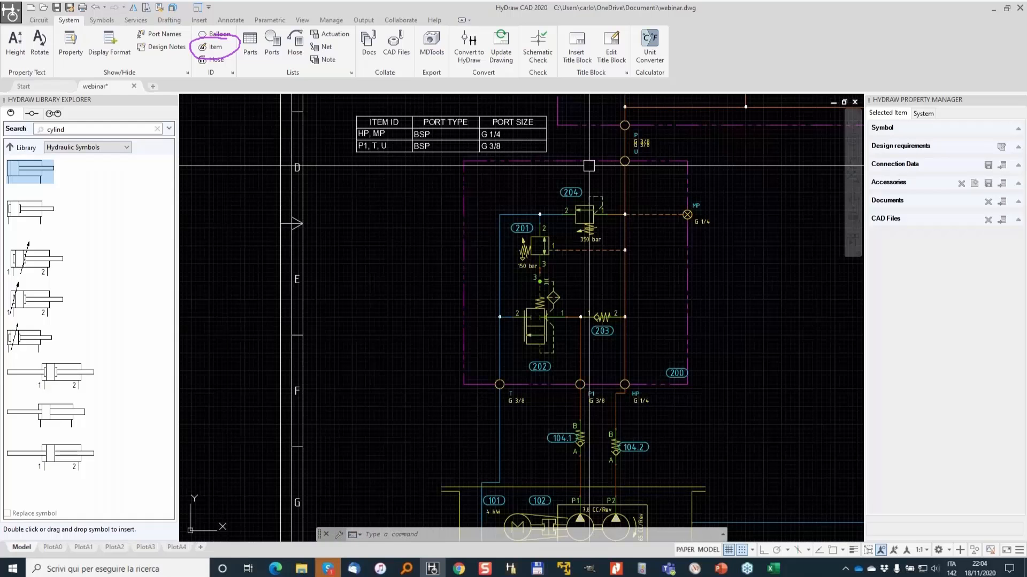
{"action": "left_click", "coordinate": [169, 128]}
{"action": "left_click", "coordinate": [45, 187]}
{"action": "type", "text": "4WE6"}
{"action": "double_click", "coordinate": [45, 185]}
{"action": "type", "text": "4WE"}
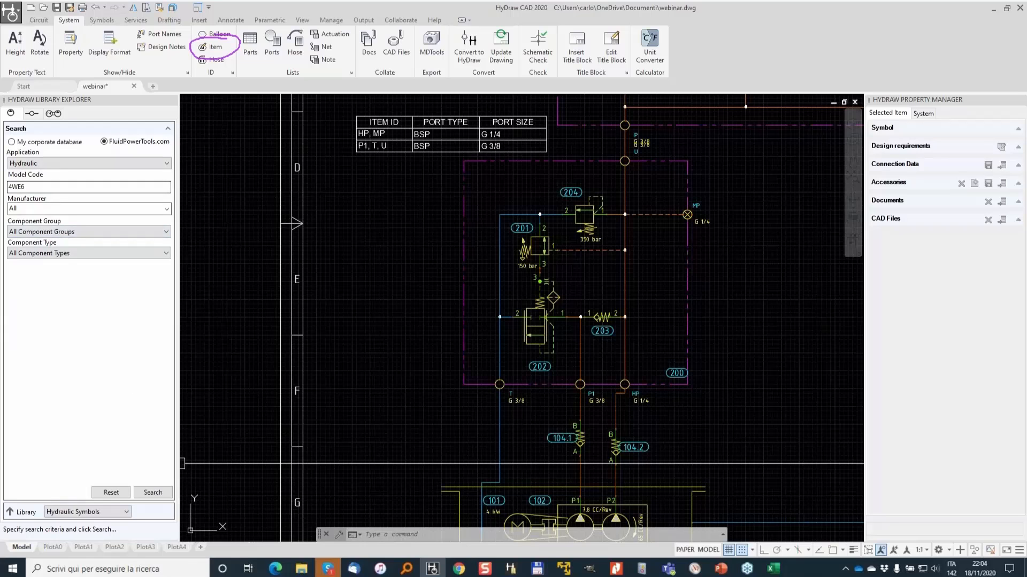
{"action": "left_click", "coordinate": [169, 130]}
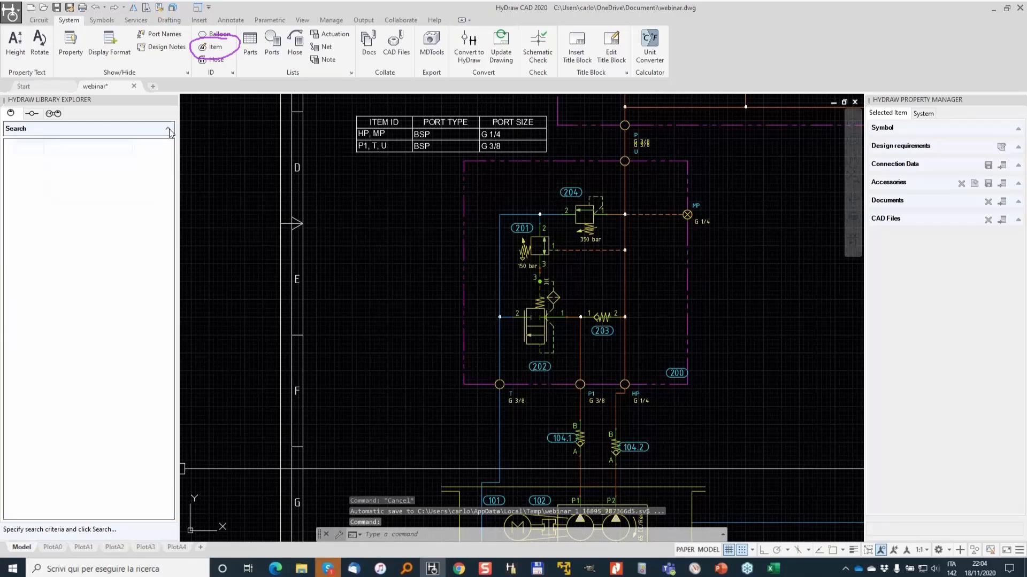
{"action": "left_click", "coordinate": [169, 131]}
{"action": "left_click", "coordinate": [157, 129]}
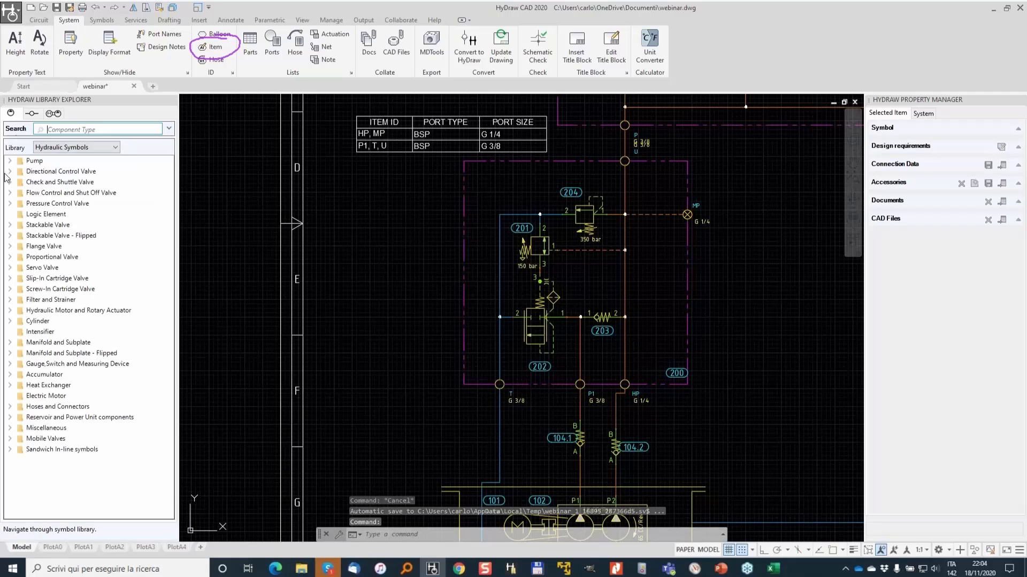
- Insert a single-solenoid End To End 4/2 directional valve from the library inside the relief manifold, left of valve 201
{"action": "left_click", "coordinate": [10, 171]}
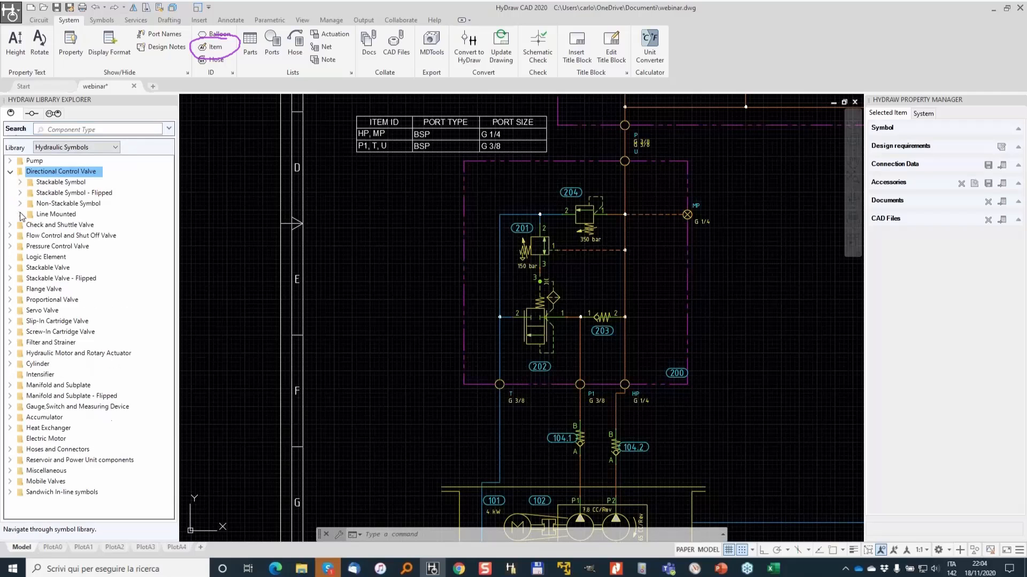
{"action": "left_click", "coordinate": [20, 214]}
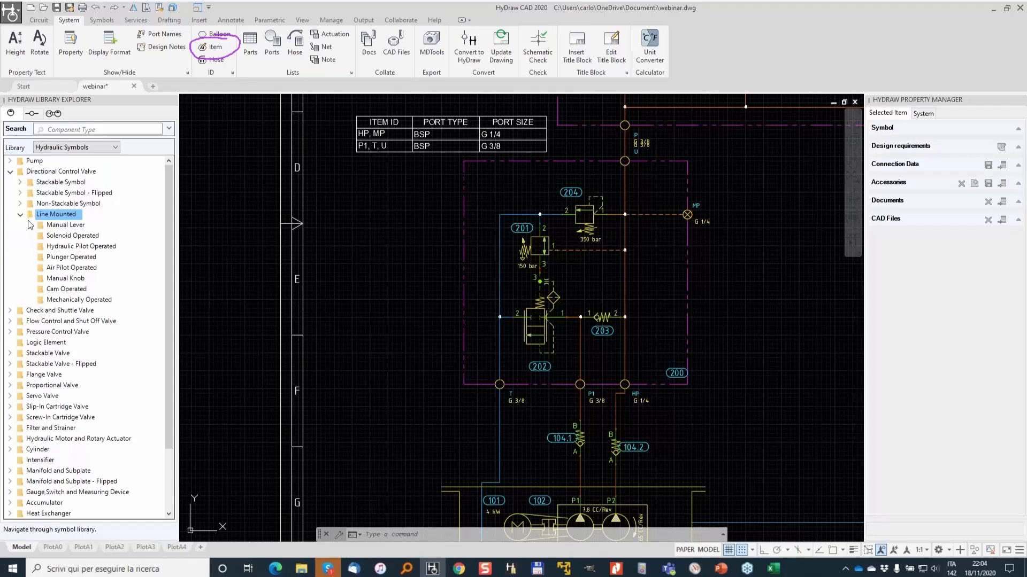
{"action": "left_click", "coordinate": [20, 204]}
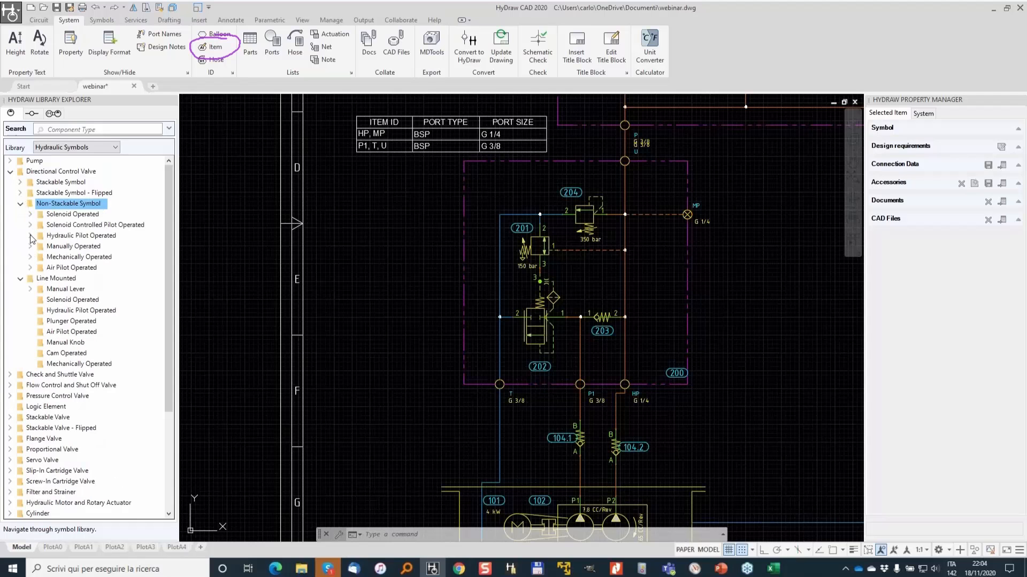
{"action": "left_click", "coordinate": [30, 213]}
{"action": "left_click", "coordinate": [43, 224]}
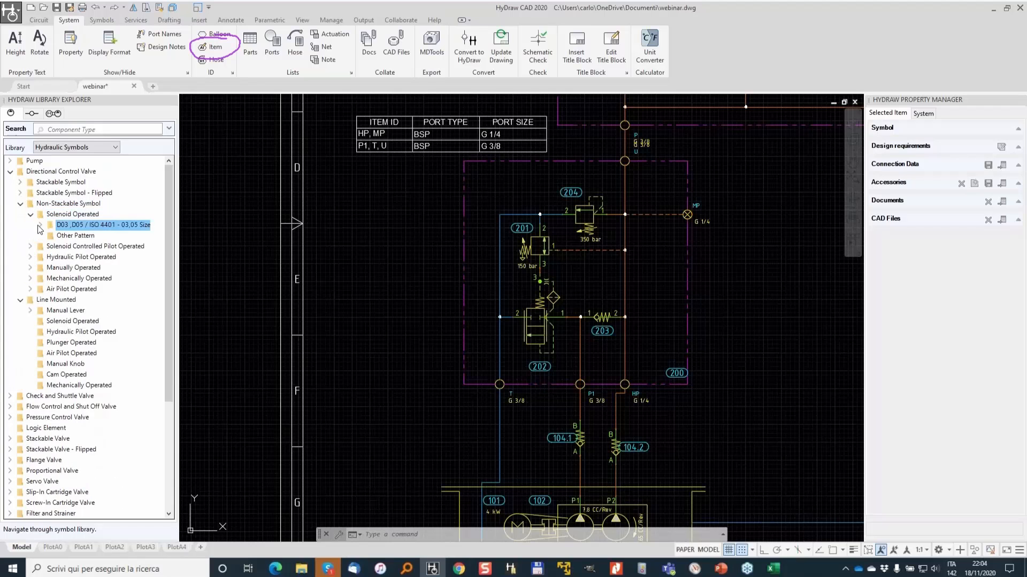
{"action": "left_click", "coordinate": [49, 236]}
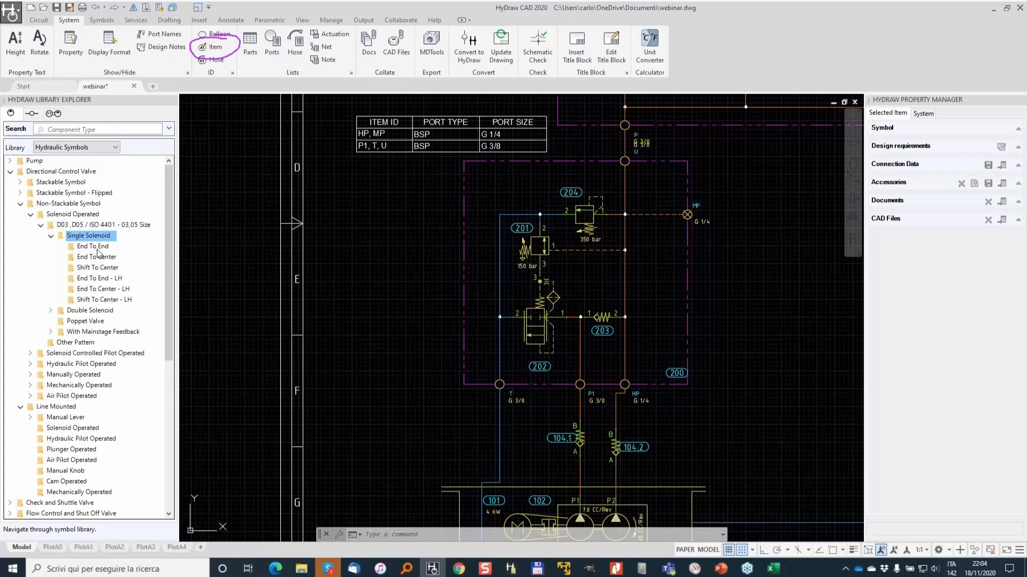
{"action": "left_click", "coordinate": [102, 246]}
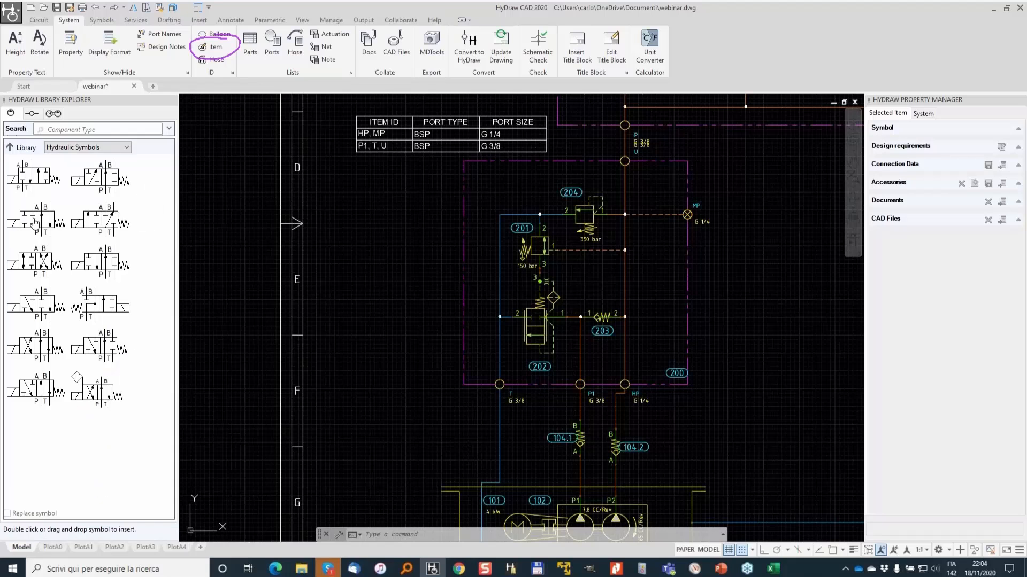
{"action": "double_click", "coordinate": [36, 220]}
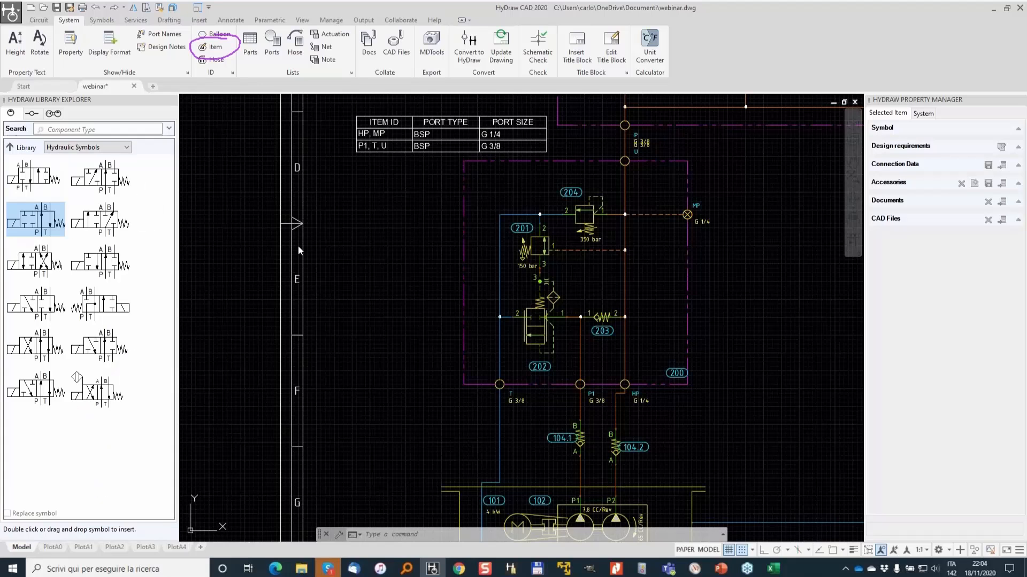
{"action": "scroll", "coordinate": [604, 295], "scroll_direction": "up", "scroll_amount": 3}
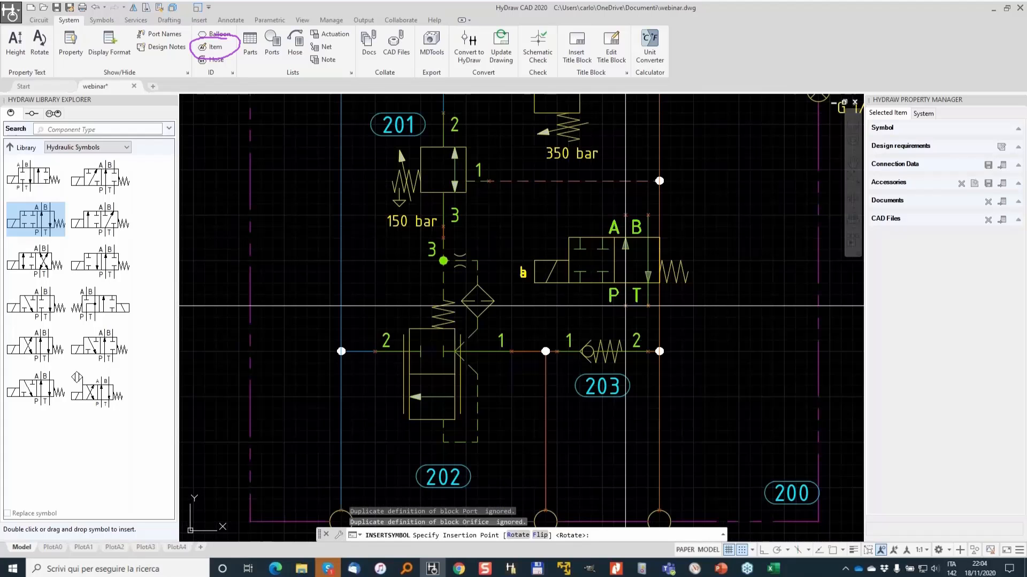
{"action": "scroll", "coordinate": [655, 304], "scroll_direction": "down", "scroll_amount": 4}
{"action": "scroll", "coordinate": [353, 315], "scroll_direction": "up", "scroll_amount": 2}
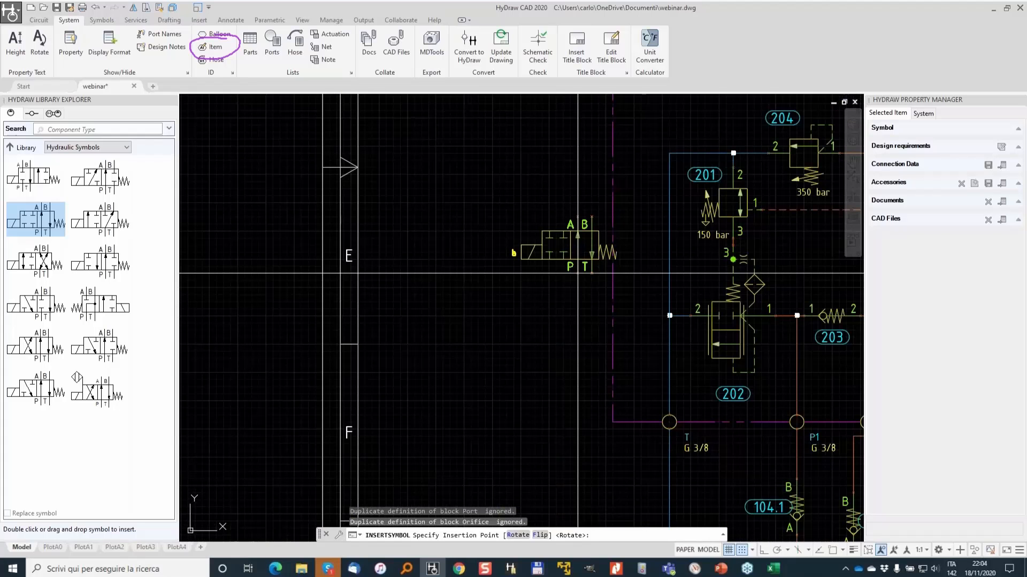
{"action": "left_click", "coordinate": [577, 273]}
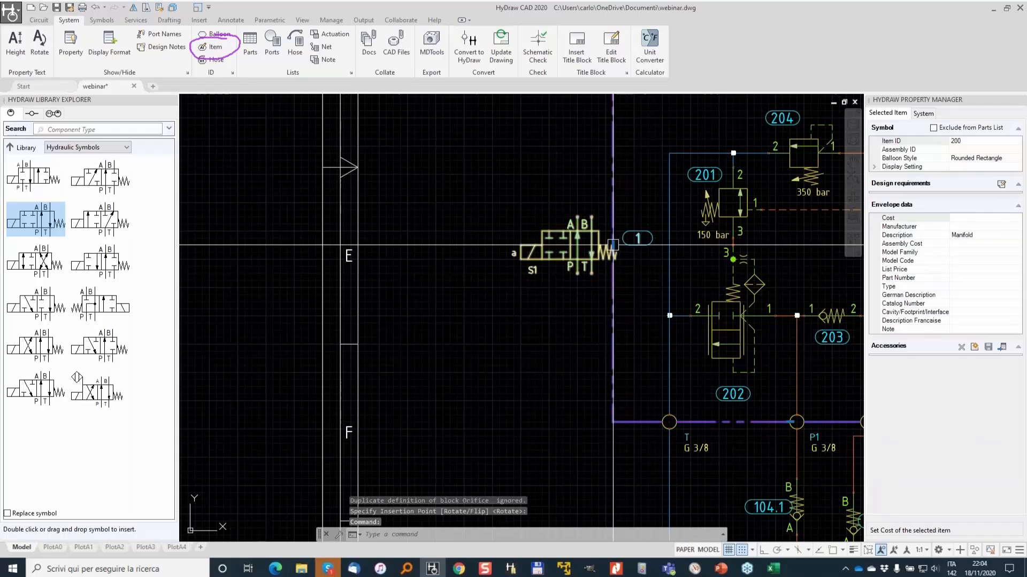
- Move the new directional valve slightly up and right within the relief manifold
{"action": "left_click", "coordinate": [614, 245]}
{"action": "scroll", "coordinate": [554, 240], "scroll_direction": "down", "scroll_amount": 2}
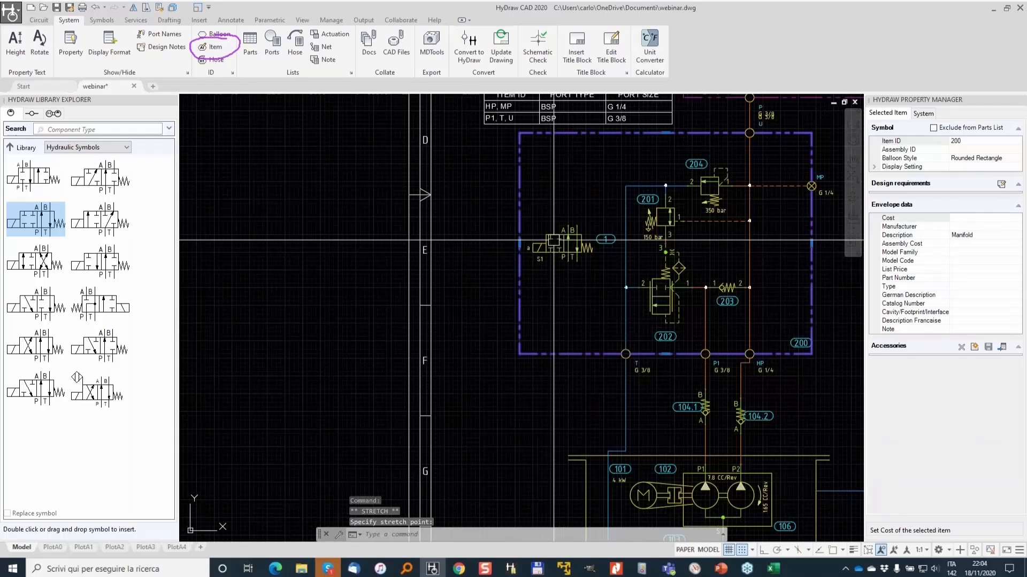
{"action": "key", "text": "Escape"}
{"action": "scroll", "coordinate": [600, 378], "scroll_direction": "up", "scroll_amount": 2}
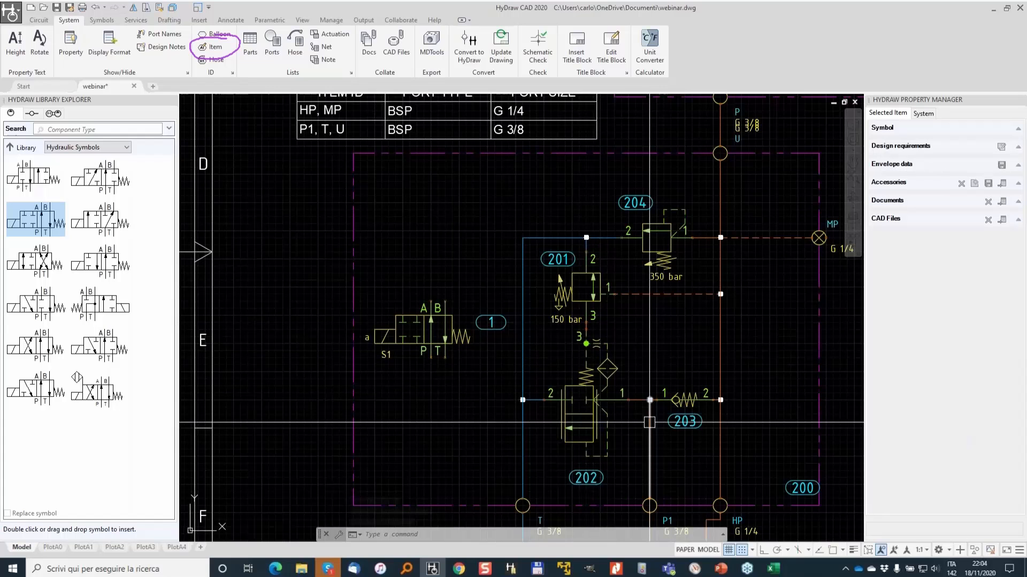
{"action": "middle_click_drag", "start_coordinate": [649, 421], "coordinate": [665, 406]}
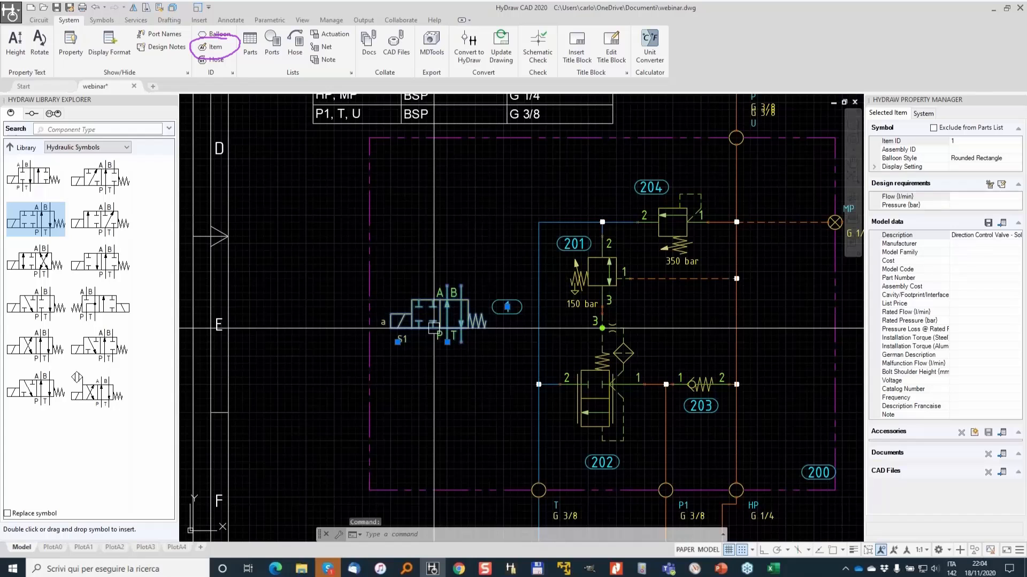
{"action": "left_click", "coordinate": [447, 343]}
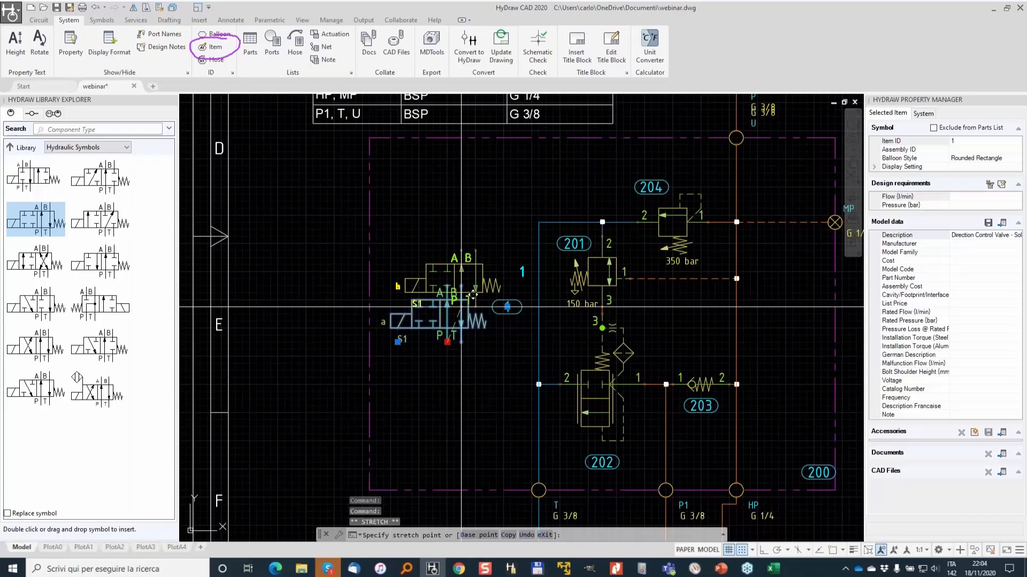
{"action": "key", "text": "Escape"}
{"action": "key", "text": "Escape"}
- Draw a pressure line connection from port 3 of valve 201 to the new valve's T port
{"action": "left_click", "coordinate": [38, 20]}
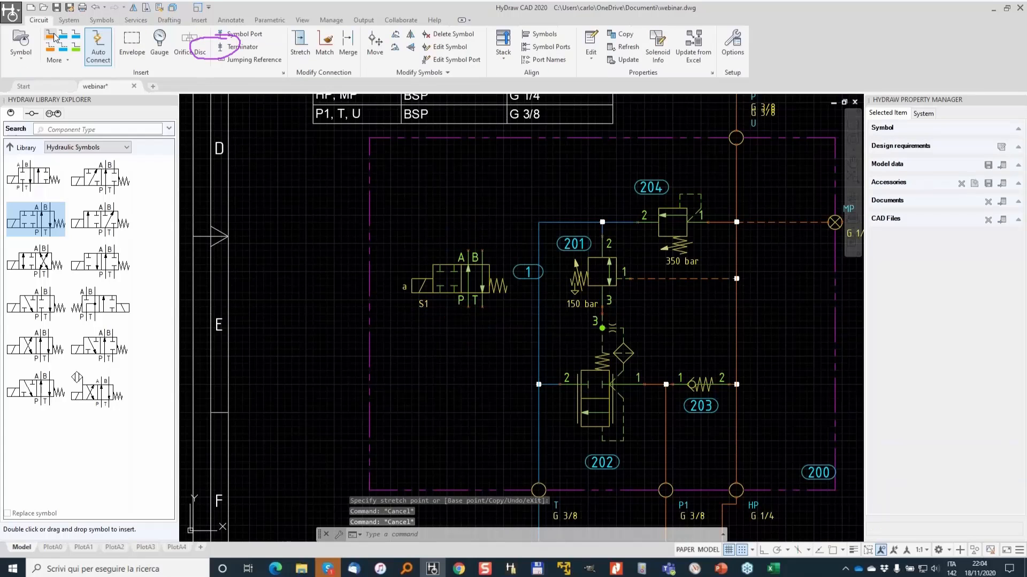
{"action": "left_click", "coordinate": [54, 38]}
{"action": "scroll", "coordinate": [609, 333], "scroll_direction": "up", "scroll_amount": 4}
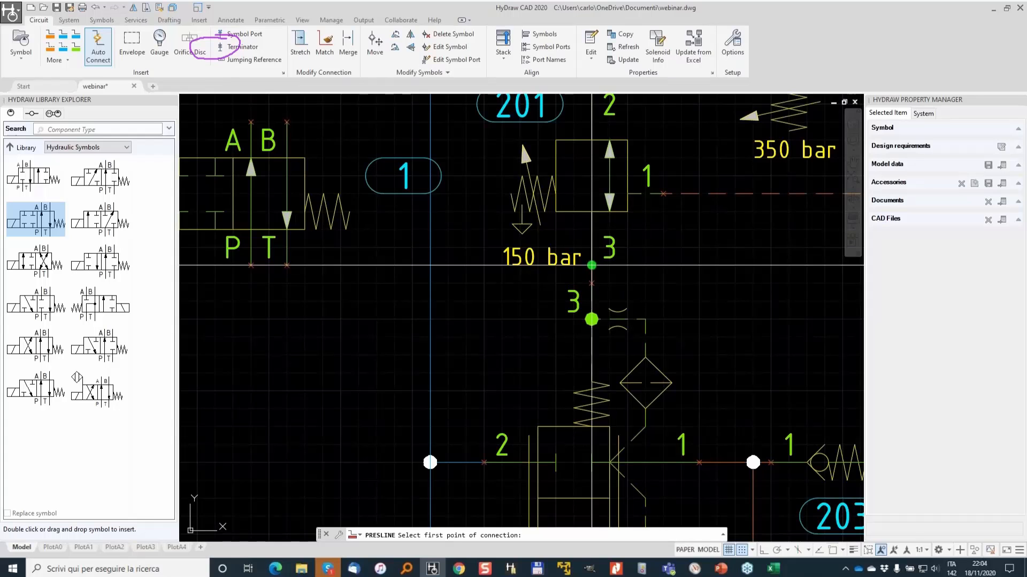
{"action": "key", "text": "F9"}
{"action": "scroll", "coordinate": [593, 273], "scroll_direction": "up", "scroll_amount": 4}
{"action": "left_click", "coordinate": [594, 277]}
{"action": "scroll", "coordinate": [514, 286], "scroll_direction": "down", "scroll_amount": 4}
{"action": "middle_click_drag", "start_coordinate": [403, 290], "coordinate": [638, 299]}
{"action": "left_click", "coordinate": [461, 273]}
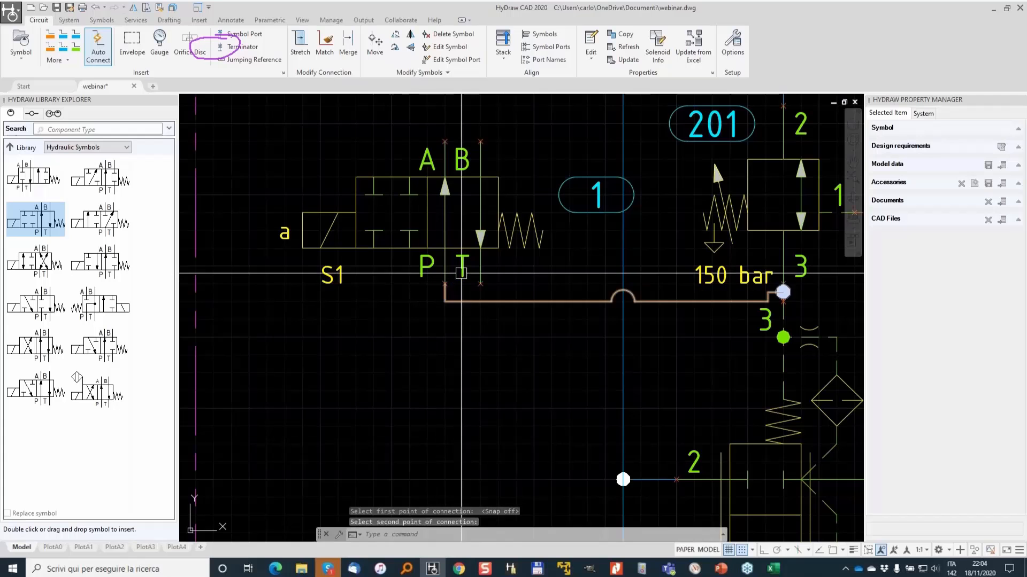
- Draw a connection from the new valve's A port up to the pressure line above it
{"action": "middle_click_drag", "start_coordinate": [461, 273], "coordinate": [472, 345]}
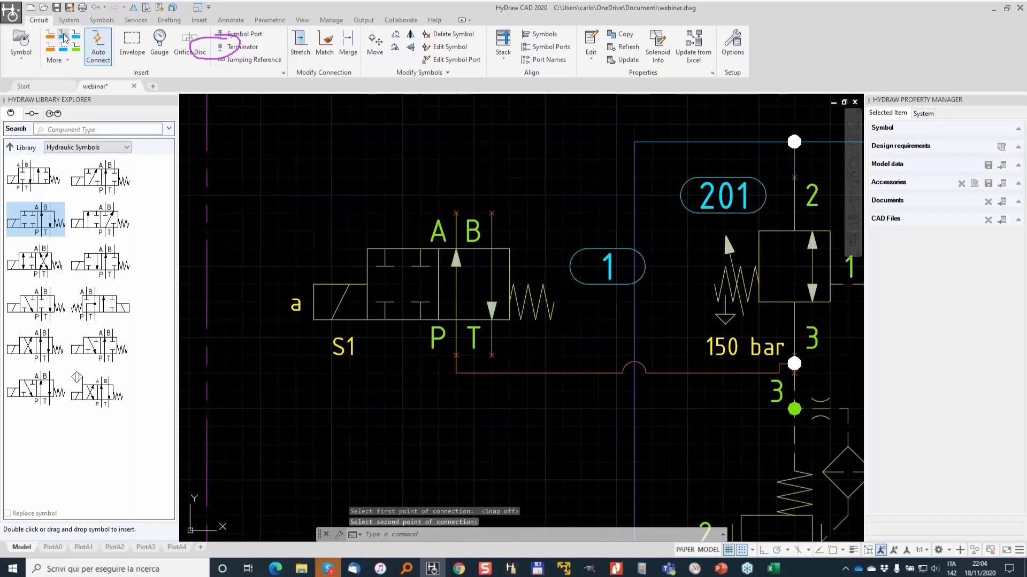
{"action": "scroll", "coordinate": [634, 222], "scroll_direction": "down", "scroll_amount": 4}
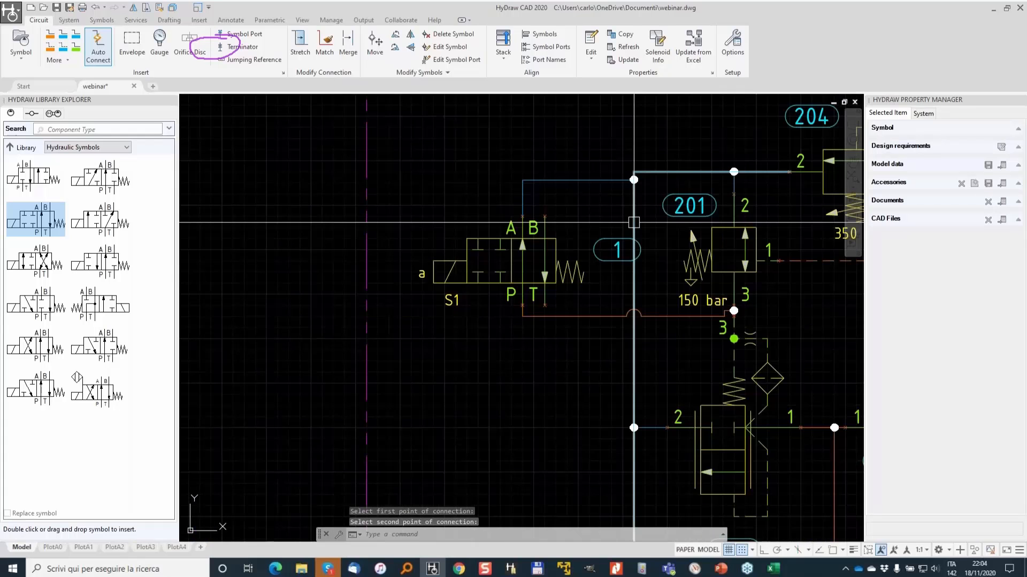
{"action": "scroll", "coordinate": [603, 230], "scroll_direction": "down", "scroll_amount": 2}
{"action": "middle_click_drag", "start_coordinate": [603, 230], "coordinate": [517, 252]}
{"action": "scroll", "coordinate": [720, 246], "scroll_direction": "up", "scroll_amount": 2}
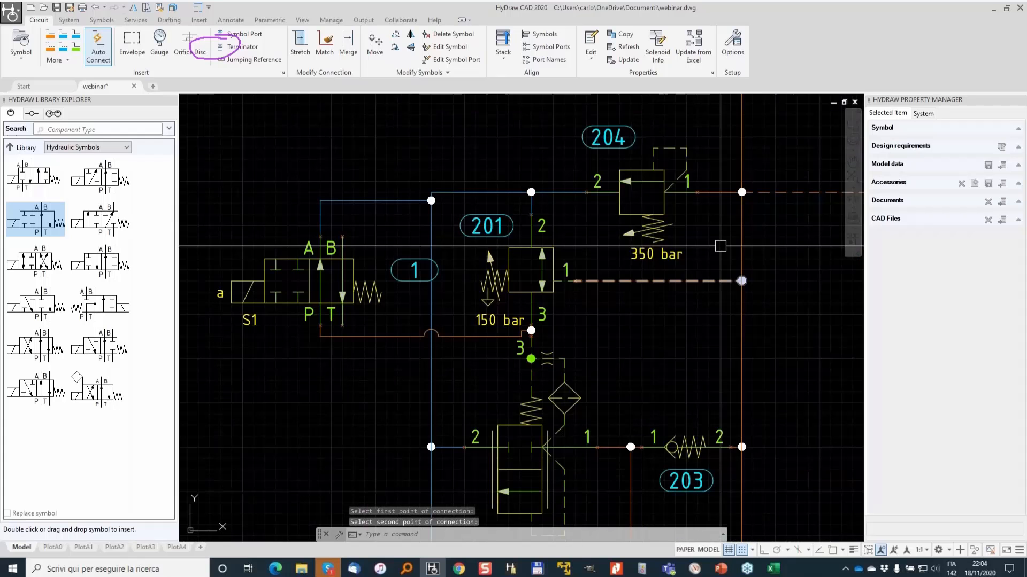
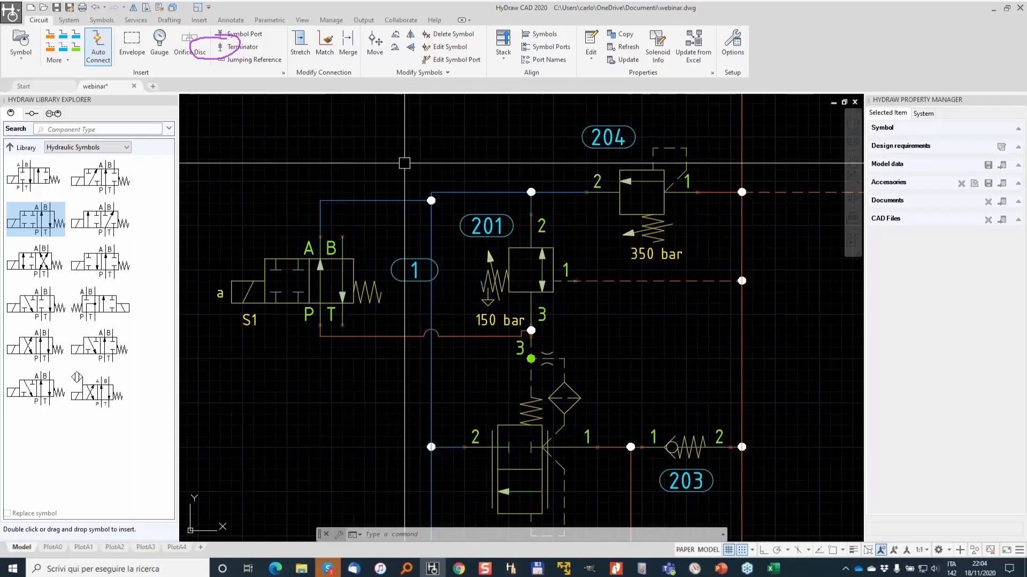
- Draw a reservoir line from the new directional valve's T port down to the return line below
{"action": "left_click", "coordinate": [62, 40]}
{"action": "left_click", "coordinate": [342, 325]}
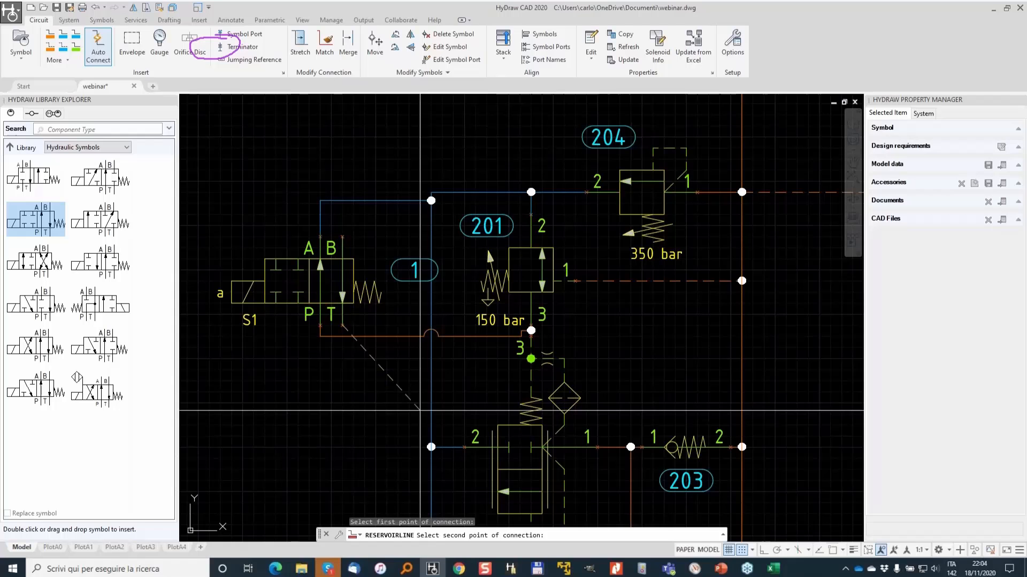
{"action": "left_click", "coordinate": [431, 409]}
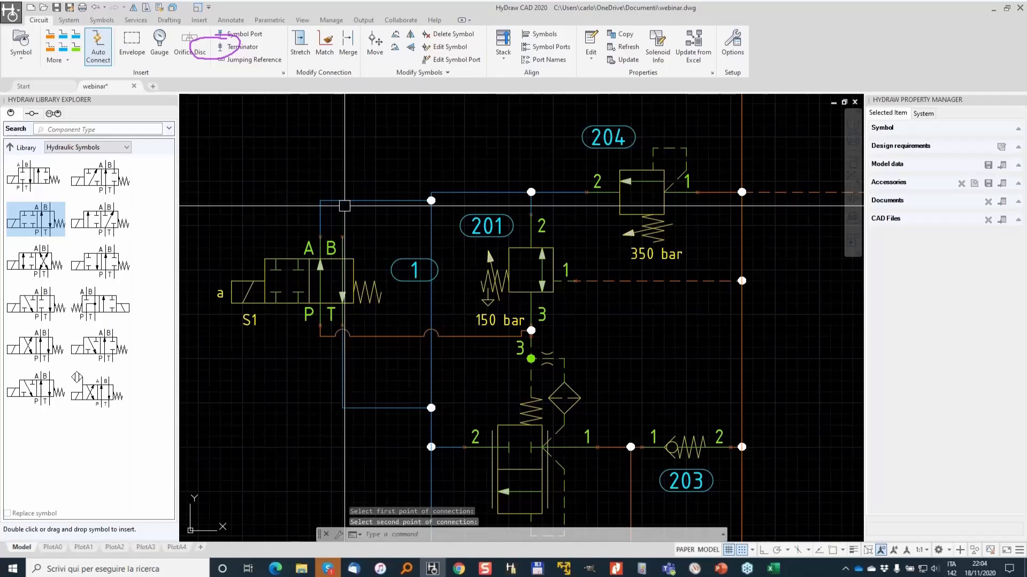
- Draw a connection from the new valve's B port up and across to the vertical line at the manifold's upper right
{"action": "left_click", "coordinate": [51, 39]}
{"action": "left_click", "coordinate": [342, 236]}
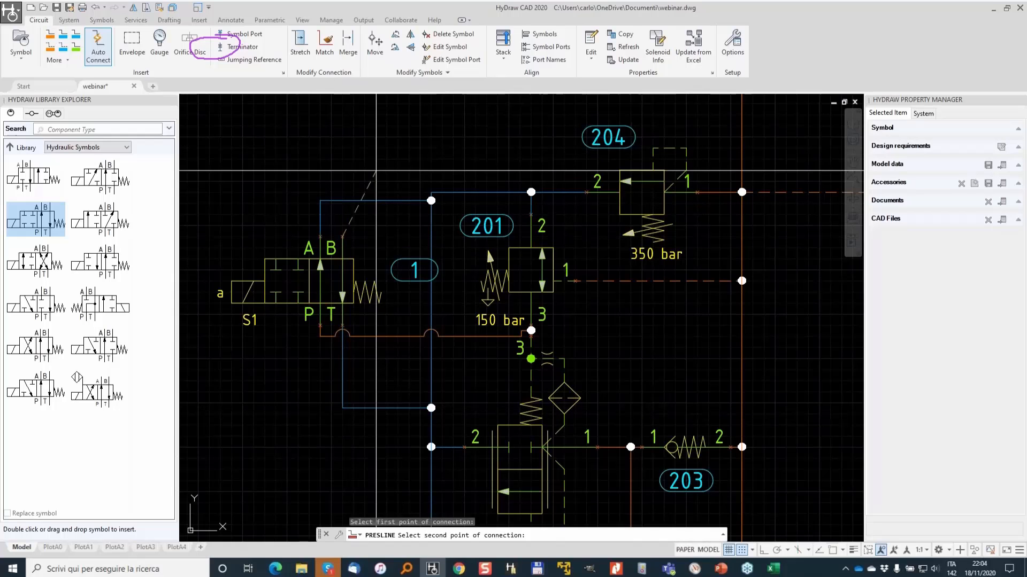
{"action": "left_click", "coordinate": [741, 114]}
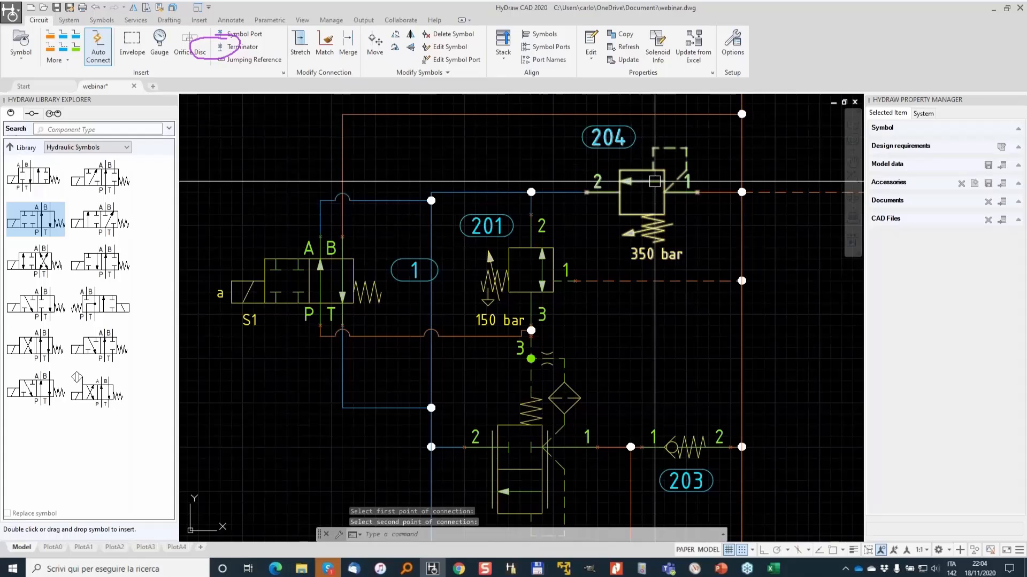
- Move the new valve's item balloon 1 to sit above the valve's left end
{"action": "scroll", "coordinate": [458, 351], "scroll_direction": "down", "scroll_amount": 2}
{"action": "key", "text": "Escape"}
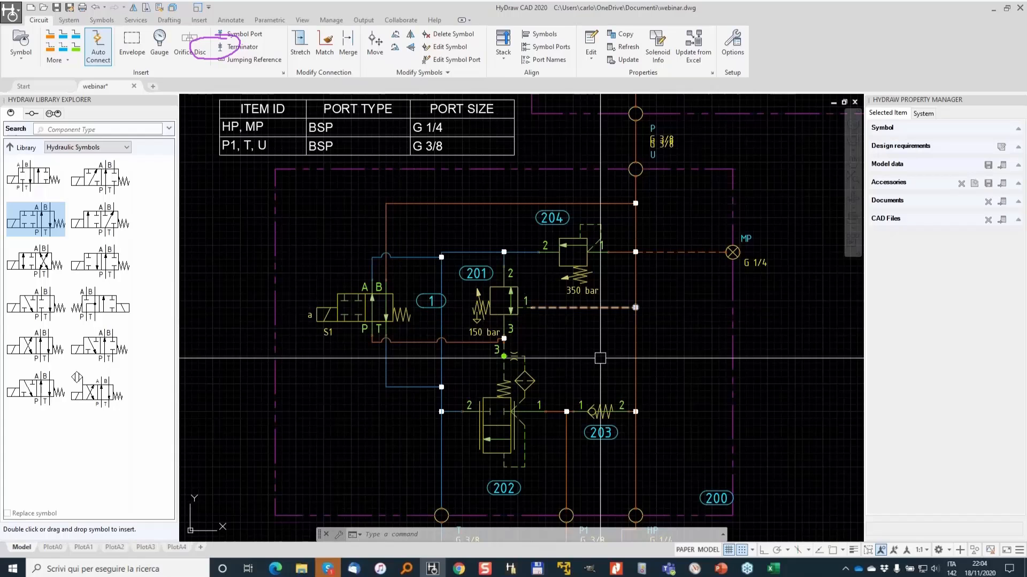
{"action": "scroll", "coordinate": [576, 391], "scroll_direction": "down", "scroll_amount": 2}
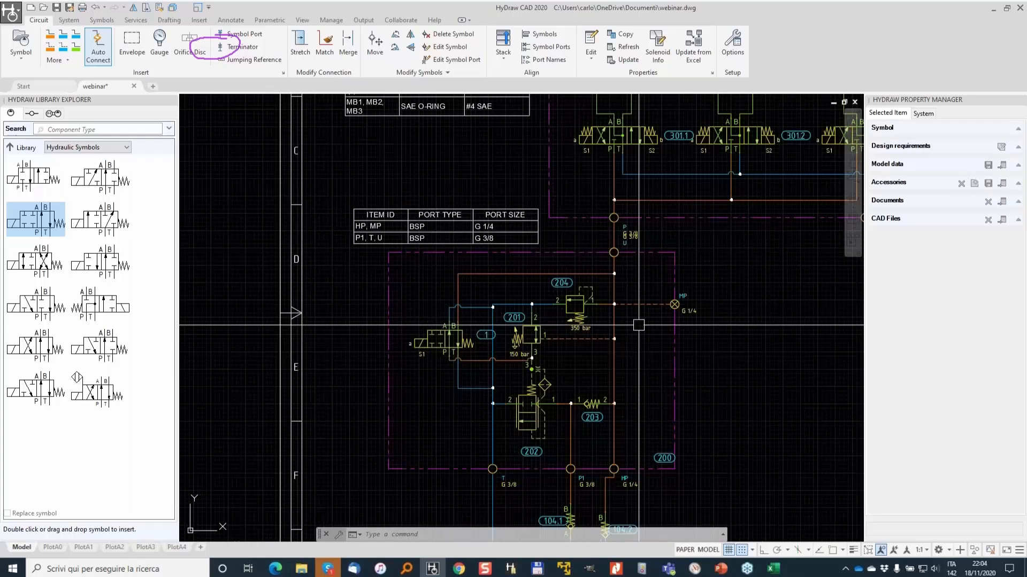
{"action": "key", "text": "Escape"}
{"action": "key", "text": "Escape"}
{"action": "scroll", "coordinate": [464, 347], "scroll_direction": "up", "scroll_amount": 2}
{"action": "left_click", "coordinate": [465, 346]}
{"action": "left_click", "coordinate": [499, 326]}
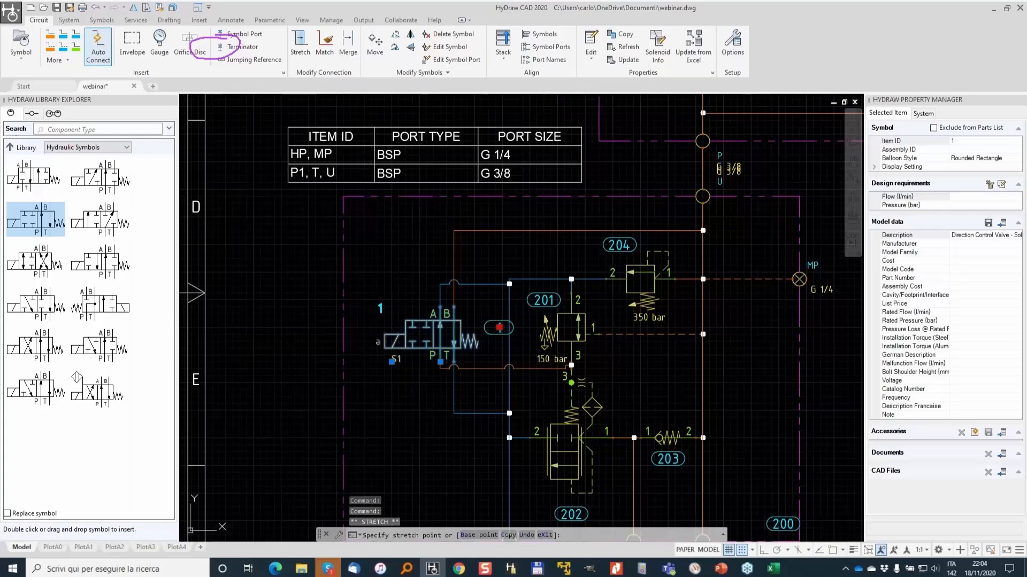
{"action": "left_click", "coordinate": [380, 309]}
{"action": "key", "text": "Escape"}
{"action": "key", "text": "Escape"}
{"action": "left_click", "coordinate": [657, 48]}
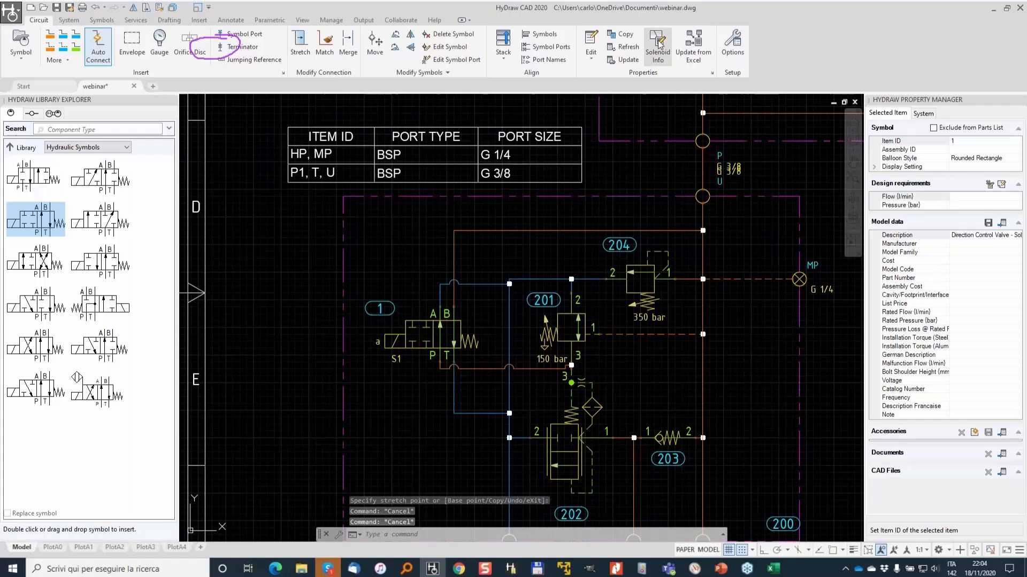
{"action": "left_click", "coordinate": [421, 339]}
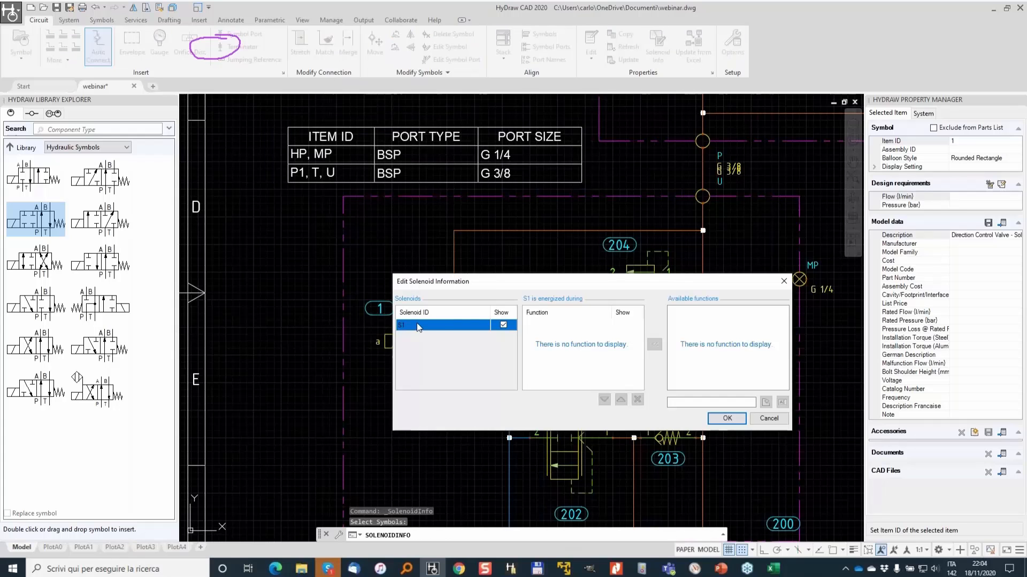
{"action": "left_click", "coordinate": [727, 418]}
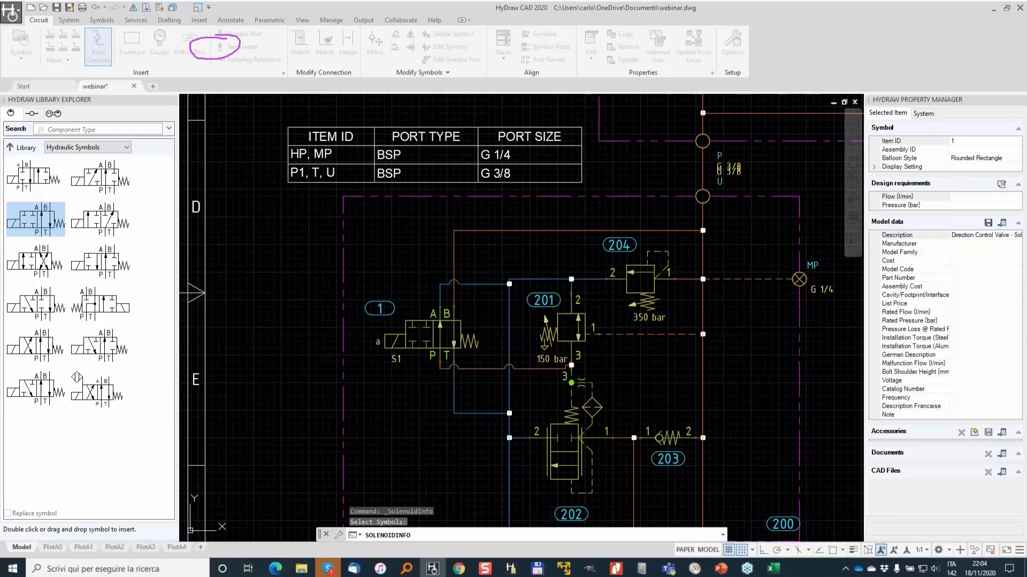
- Rename the new valve's solenoid to YBP and assign it a new function named SYSTEM PRESSURE
{"action": "left_click", "coordinate": [666, 53]}
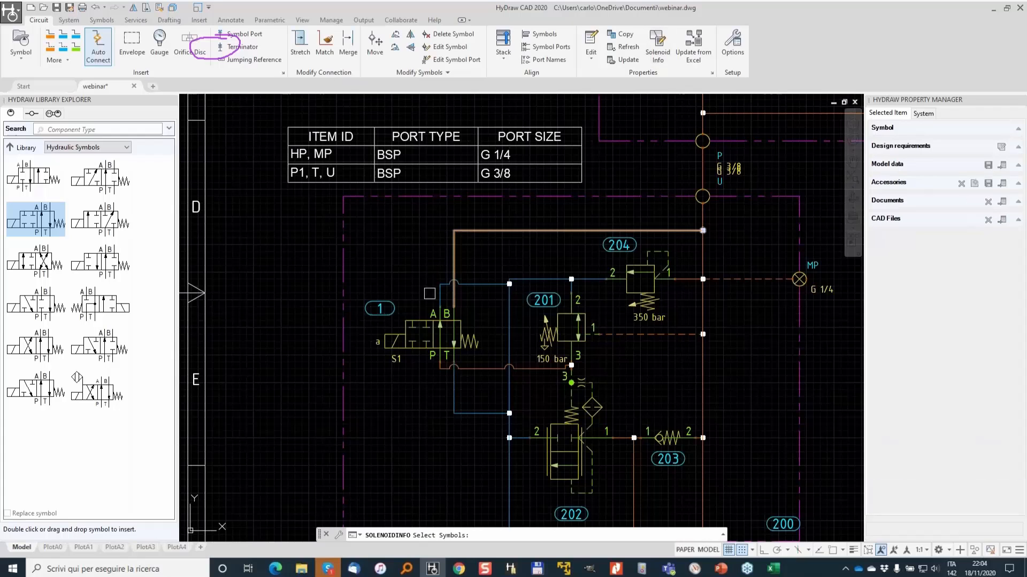
{"action": "left_click", "coordinate": [397, 359]}
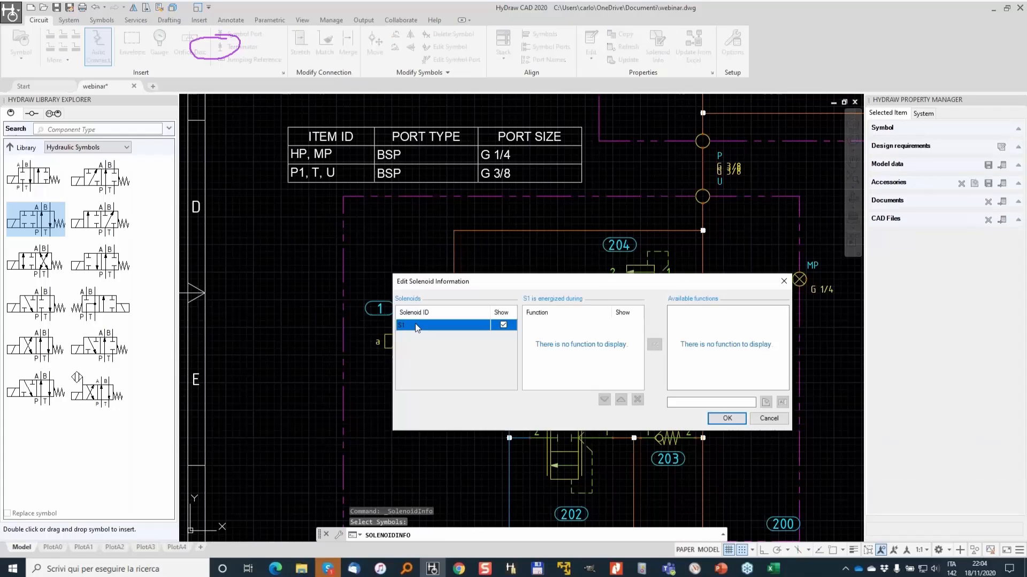
{"action": "type", "text": "YBP"}
{"action": "left_click", "coordinate": [699, 404]}
{"action": "type", "text": "SYSTEM PRESSURE"}
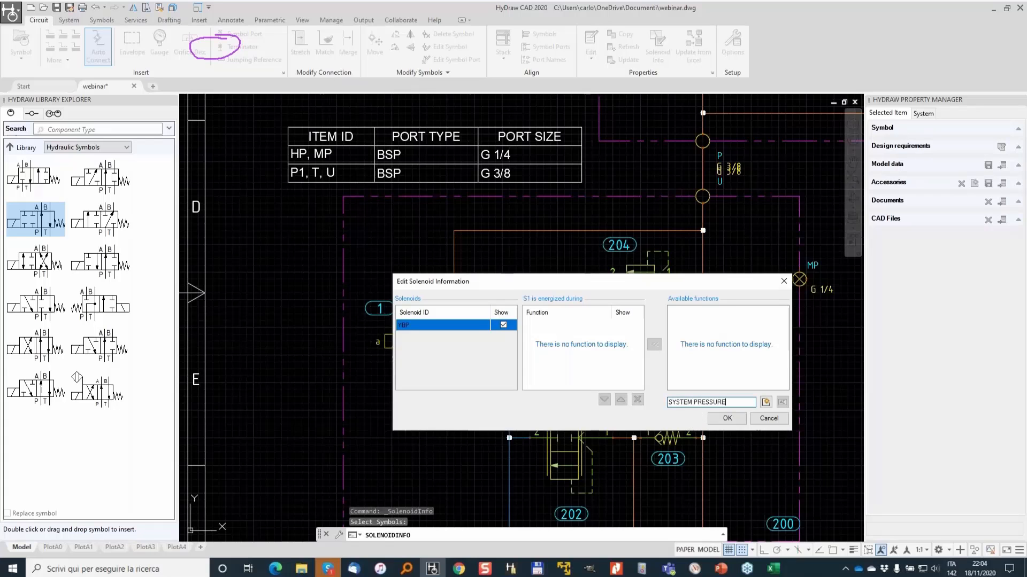
{"action": "left_click", "coordinate": [765, 402]}
{"action": "left_click", "coordinate": [701, 311]}
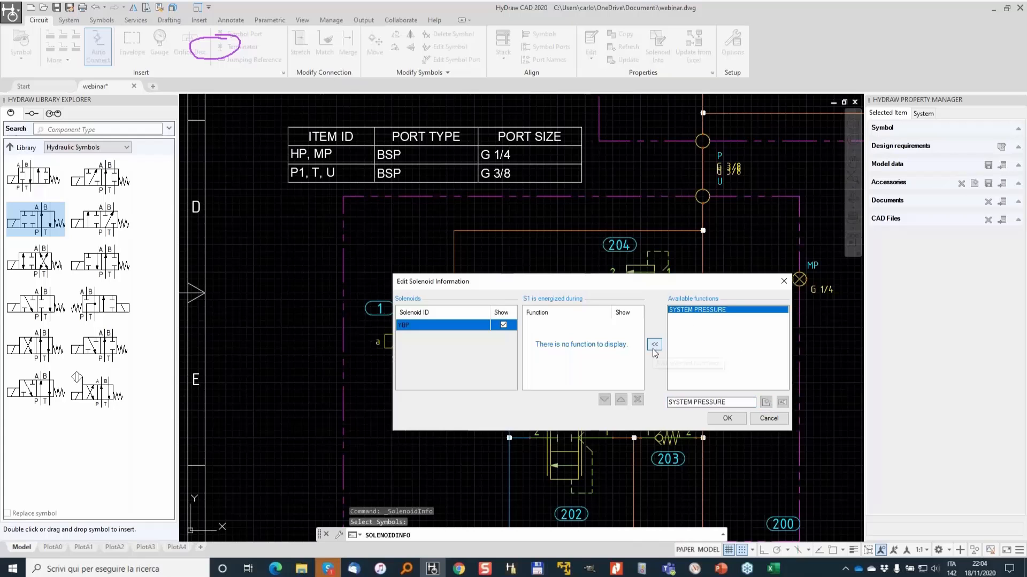
{"action": "left_click", "coordinate": [653, 346]}
{"action": "left_click", "coordinate": [733, 418]}
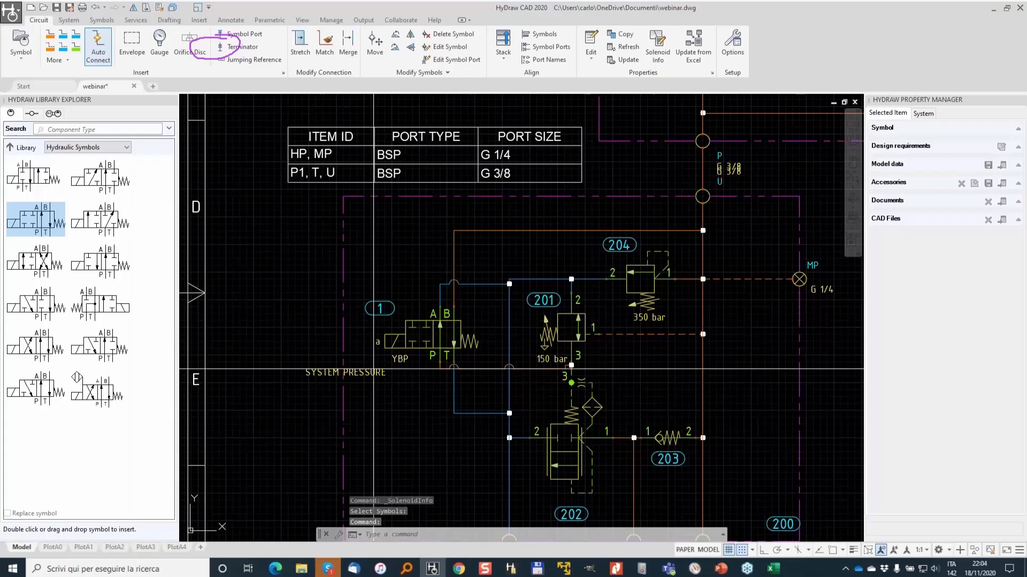
{"action": "left_click", "coordinate": [312, 369]}
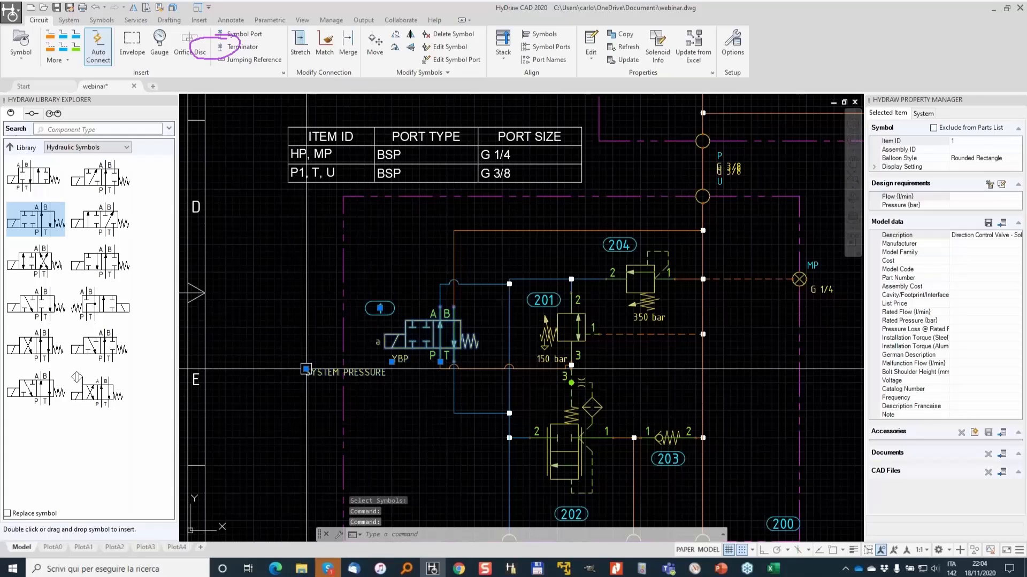
{"action": "left_click", "coordinate": [306, 369]}
{"action": "key", "text": "Escape"}
{"action": "scroll", "coordinate": [444, 284], "scroll_direction": "down", "scroll_amount": 2}
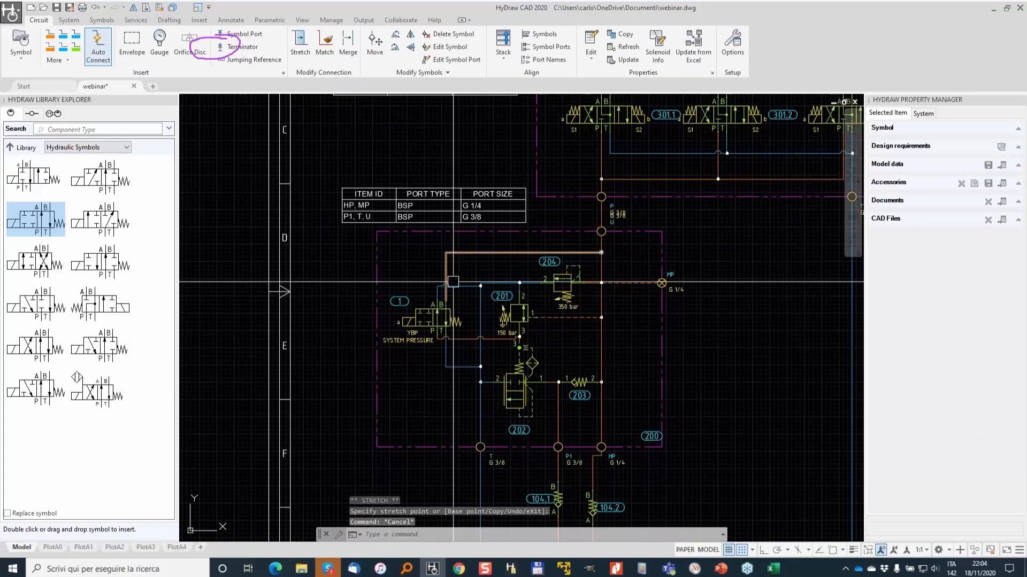
{"action": "key", "text": "Escape"}
{"action": "scroll", "coordinate": [453, 282], "scroll_direction": "down", "scroll_amount": 2}
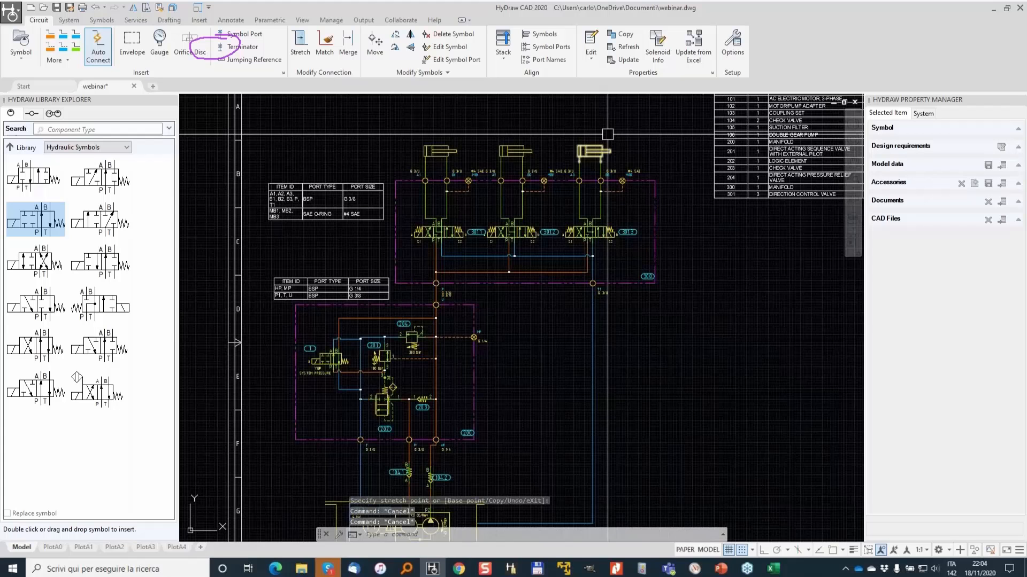
- Open solenoid information for valve 301.1, add a LIFT UP function and assign it to solenoid S1
{"action": "left_click", "coordinate": [657, 46]}
{"action": "scroll", "coordinate": [467, 237], "scroll_direction": "up", "scroll_amount": 2}
{"action": "left_click", "coordinate": [422, 229]}
{"action": "key", "text": "Return"}
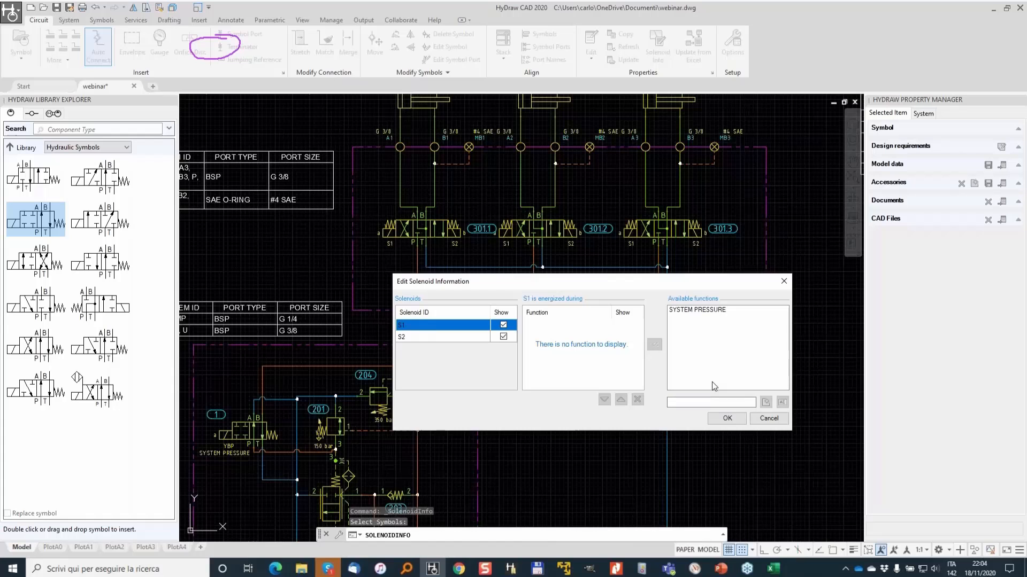
{"action": "type", "text": "LIFT UP"}
{"action": "left_click", "coordinate": [765, 402]}
{"action": "left_click", "coordinate": [687, 317]}
{"action": "left_click", "coordinate": [654, 345]}
- Add a LIFT DOWN function and assign it to solenoid S2 of valve 301.1, then confirm
{"action": "double_click", "coordinate": [690, 402]}
{"action": "type", "text": "DOW"}
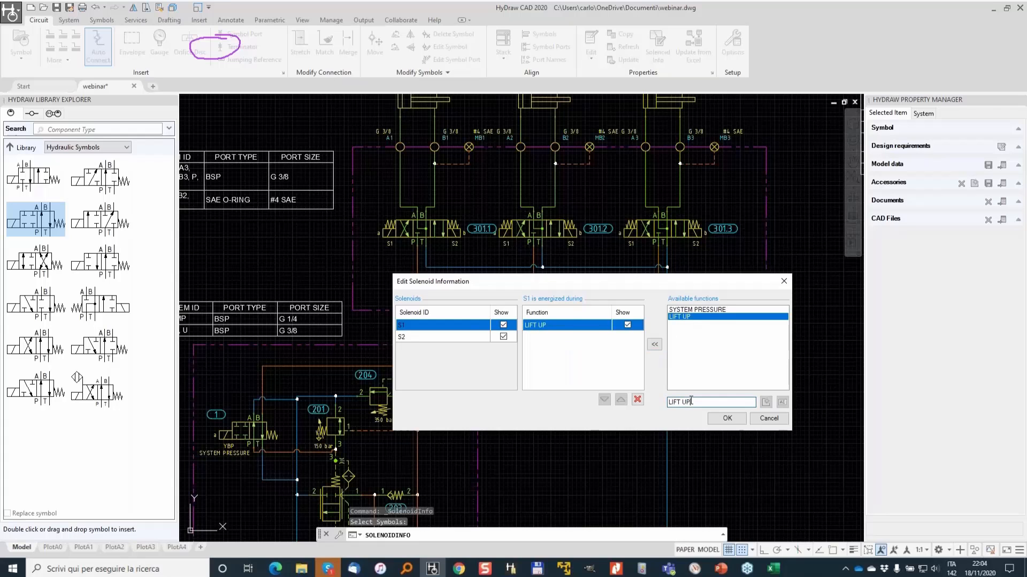
{"action": "left_click", "coordinate": [766, 402]}
{"action": "left_click", "coordinate": [467, 336]}
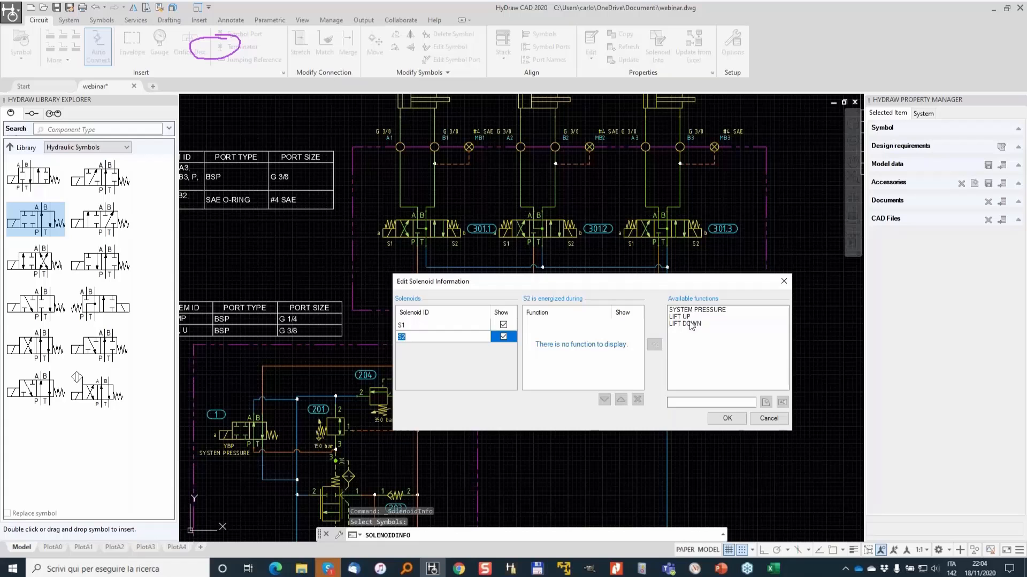
{"action": "left_click", "coordinate": [690, 323]}
{"action": "left_click", "coordinate": [655, 344]}
{"action": "left_click", "coordinate": [432, 323]}
{"action": "left_click", "coordinate": [428, 337]}
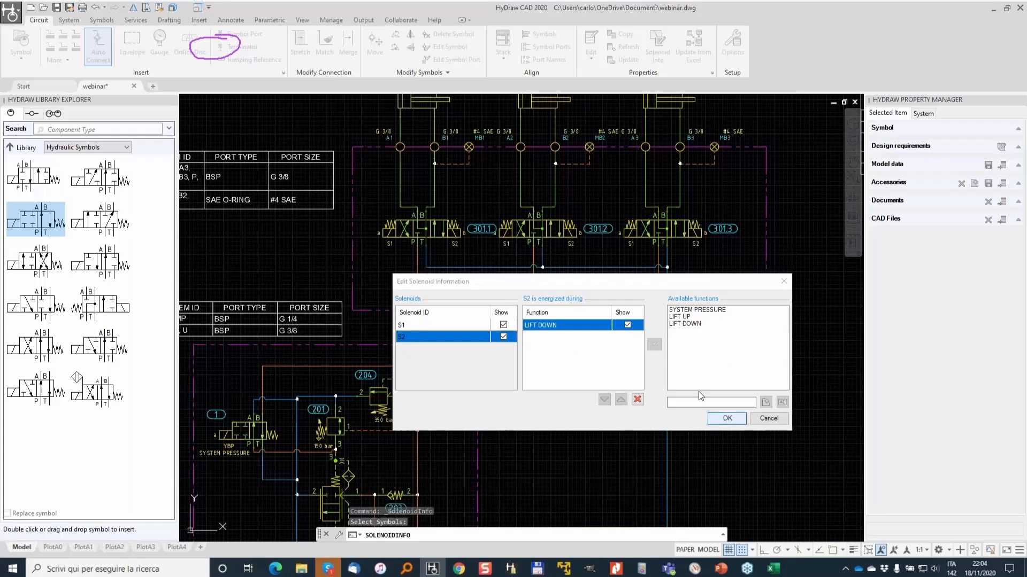
{"action": "left_click", "coordinate": [726, 418]}
- Move the LIFT UP label of valve 301.1 to sit under solenoid S1
{"action": "scroll", "coordinate": [378, 245], "scroll_direction": "up", "scroll_amount": 2}
{"action": "left_click", "coordinate": [399, 230]}
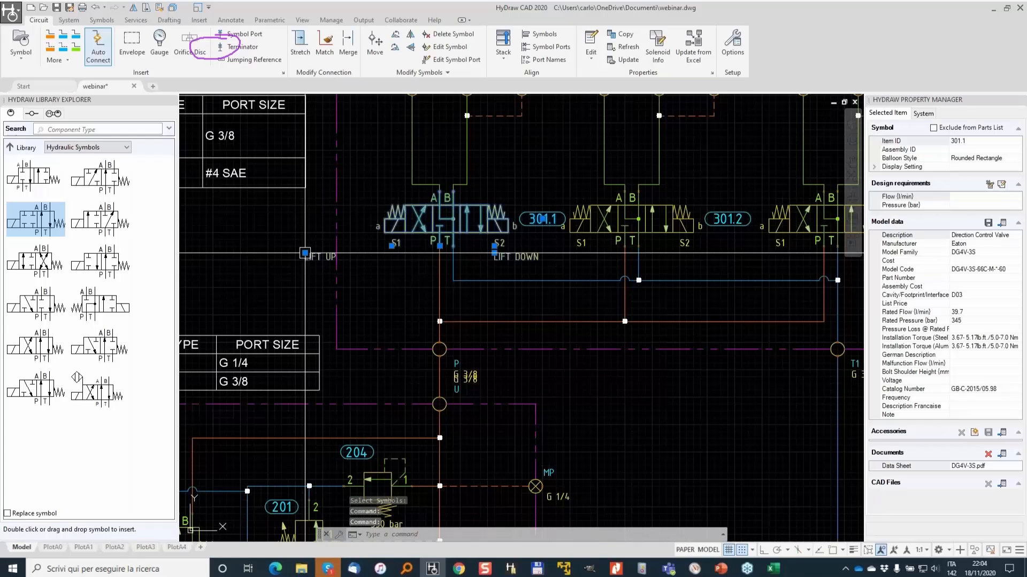
{"action": "left_click", "coordinate": [305, 253]}
{"action": "left_click", "coordinate": [366, 252]}
{"action": "key", "text": "Escape"}
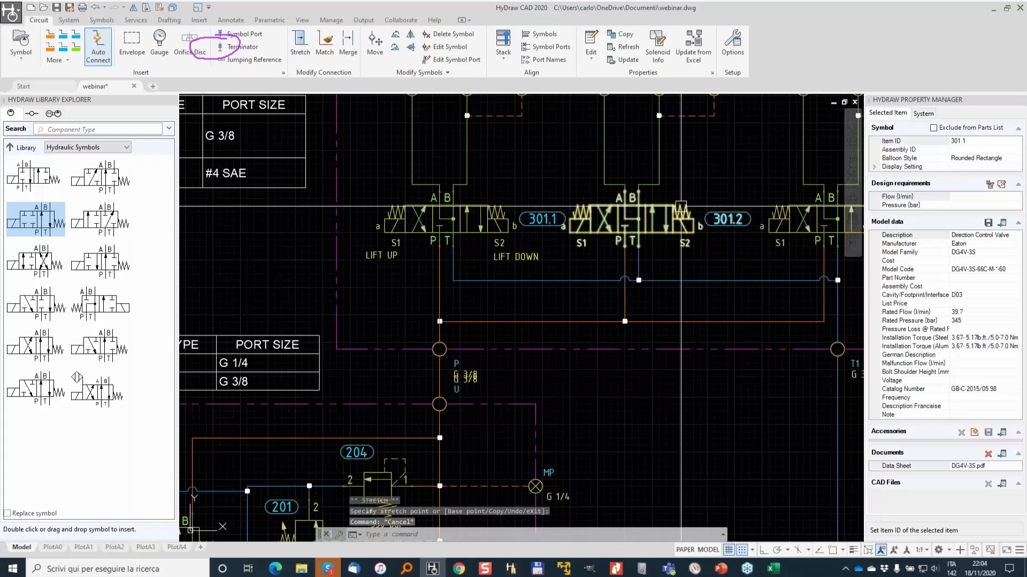
- Add CLAMP and RELEASE functions for valve 301.2 and assign CLAMP to solenoid S1
{"action": "left_click", "coordinate": [615, 206]}
{"action": "left_click", "coordinate": [659, 53]}
{"action": "type", "text": "CLAMP"}
{"action": "left_click", "coordinate": [766, 402]}
{"action": "type", "text": "RELEASE"}
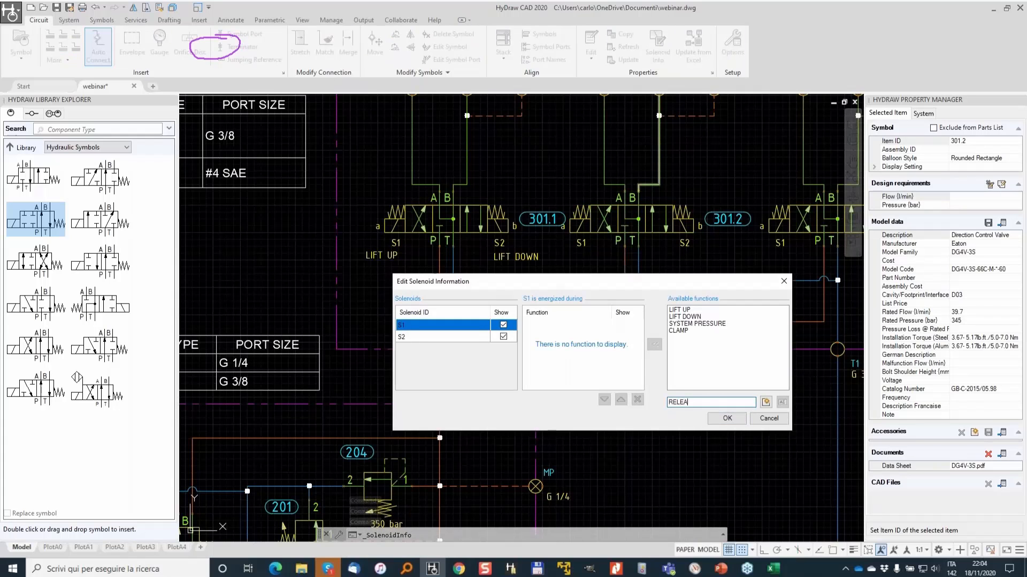
{"action": "left_click", "coordinate": [766, 402]}
{"action": "left_click", "coordinate": [693, 331]}
{"action": "left_click", "coordinate": [654, 344]}
- Assign the RELEASE function to solenoid S2 of valve 301.2 and confirm
{"action": "left_click", "coordinate": [433, 337]}
{"action": "left_click", "coordinate": [682, 337]}
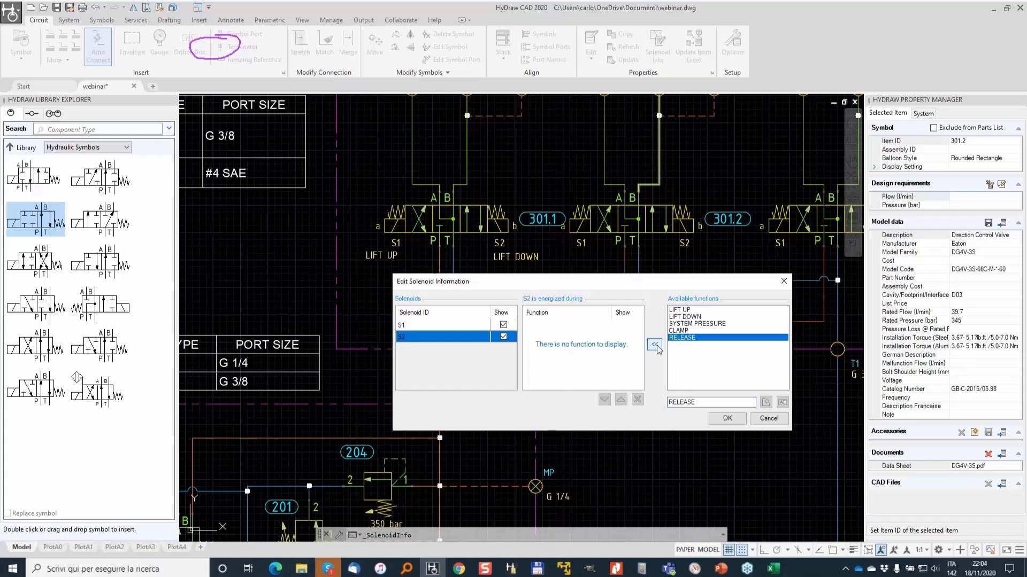
{"action": "left_click", "coordinate": [655, 344]}
{"action": "left_click", "coordinate": [733, 423]}
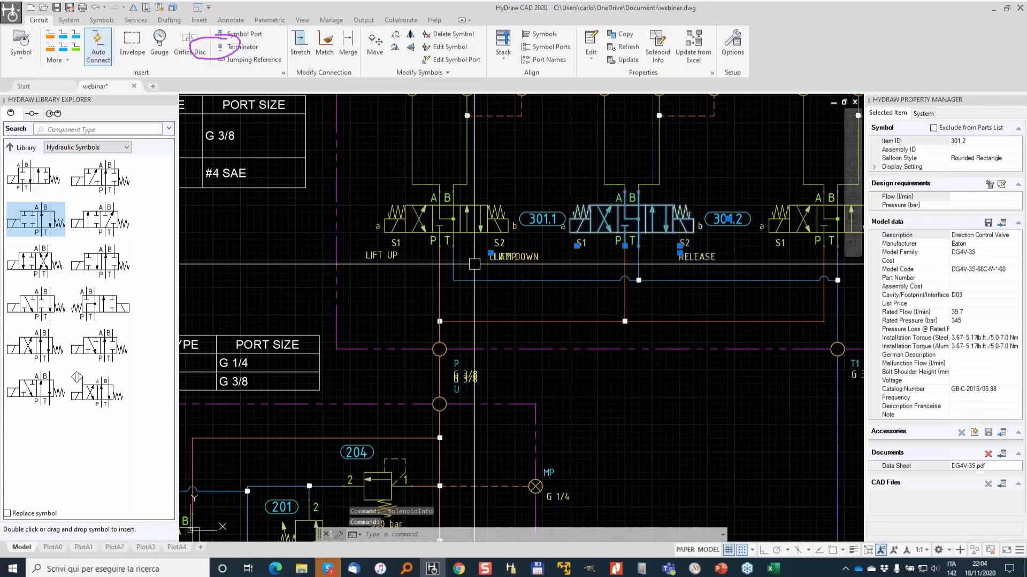
- Move the CLAMP label to sit under solenoid S1 of valve 301.2
{"action": "left_click", "coordinate": [490, 252]}
{"action": "middle_click_drag", "start_coordinate": [562, 253], "coordinate": [314, 296]}
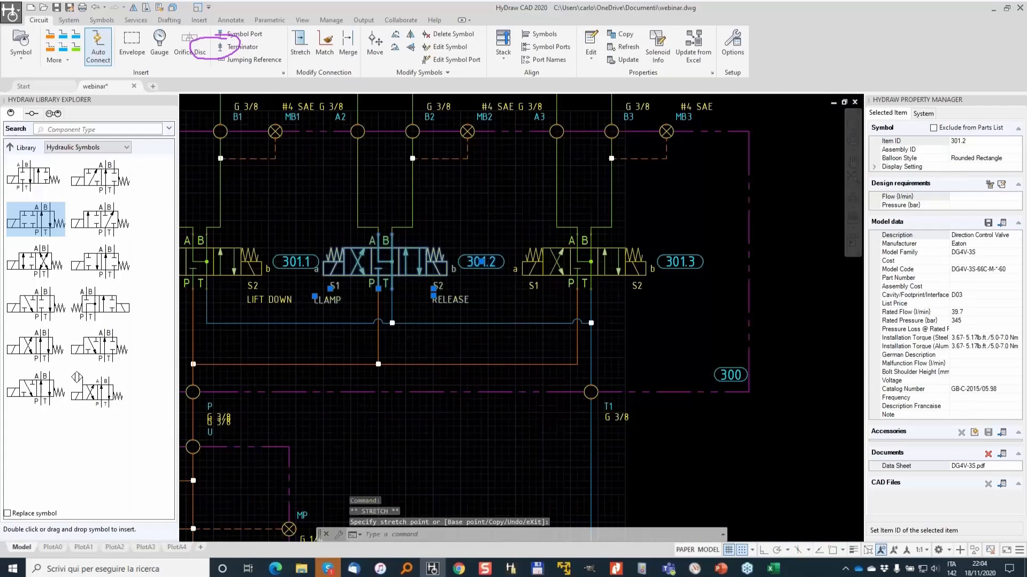
{"action": "key", "text": "Escape"}
{"action": "key", "text": "Escape"}
- Open solenoid information for valve 301.3 and add a ROT RX function for solenoid S1
{"action": "left_click", "coordinate": [592, 257]}
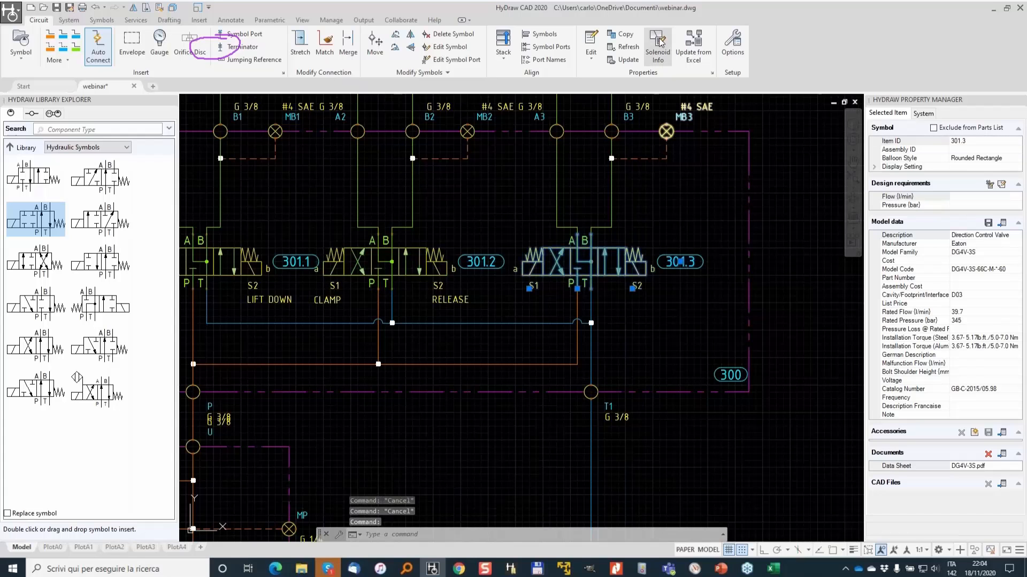
{"action": "left_click", "coordinate": [657, 47]}
{"action": "left_click", "coordinate": [711, 403]}
{"action": "type", "text": "RO"}
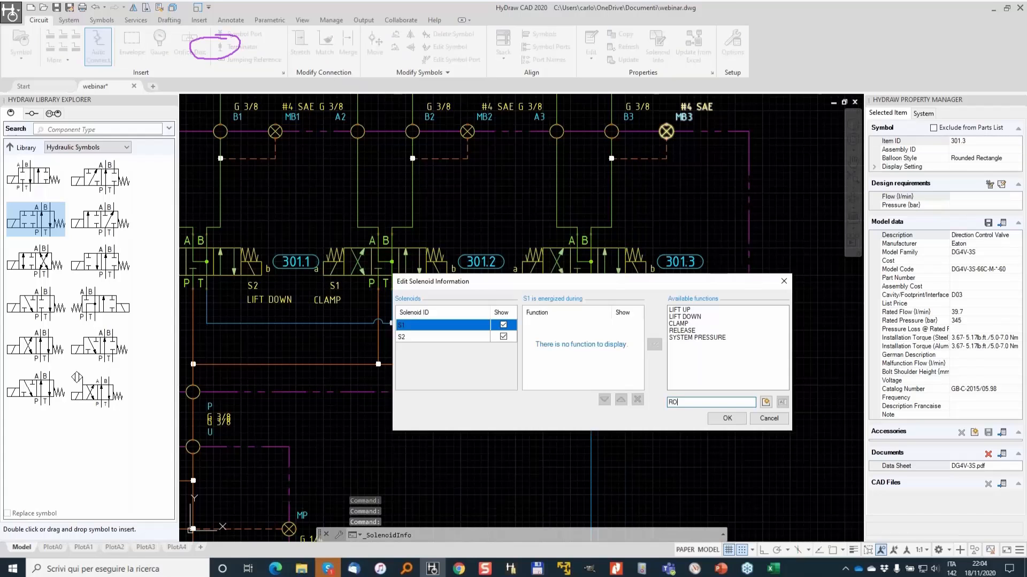
{"action": "type", "text": "T RX"}
{"action": "left_click", "coordinate": [766, 403]}
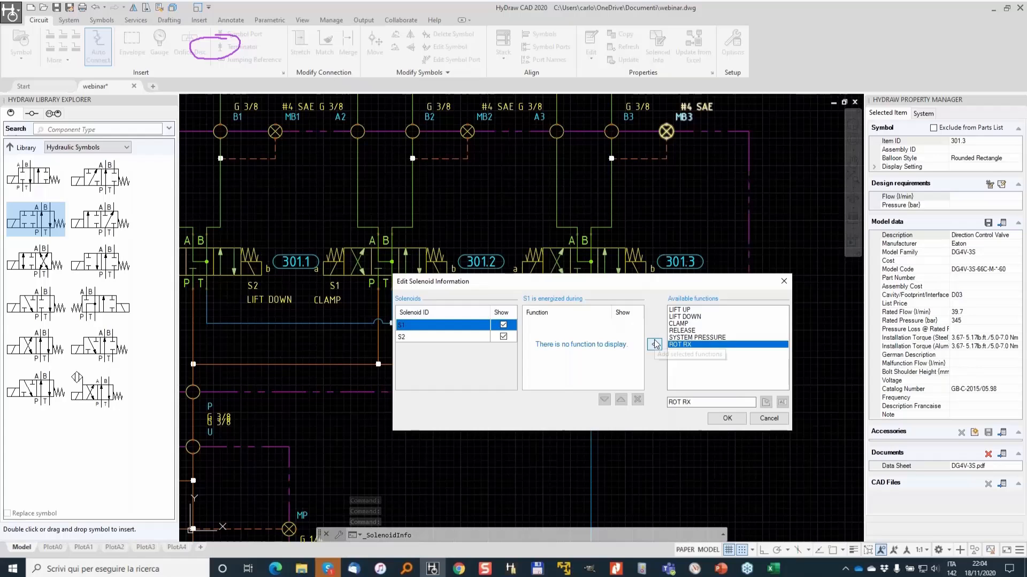
- Add a ROT LX function and assign it to solenoid S2 of valve 301.3, then confirm
{"action": "left_click", "coordinate": [435, 335]}
{"action": "left_click", "coordinate": [711, 403]}
{"action": "type", "text": "ROT L"}
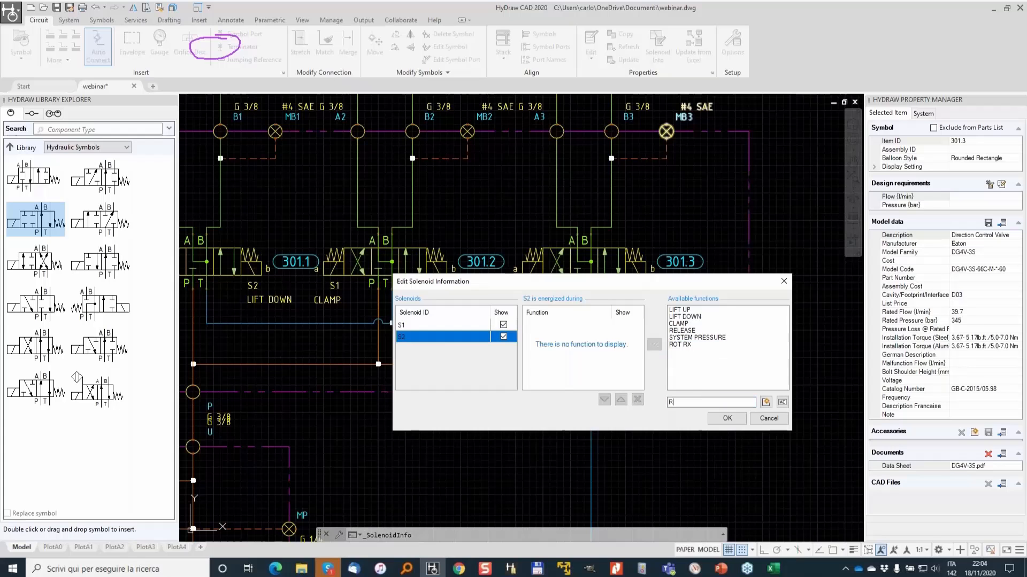
{"action": "left_click", "coordinate": [765, 402]}
{"action": "left_click", "coordinate": [658, 345]}
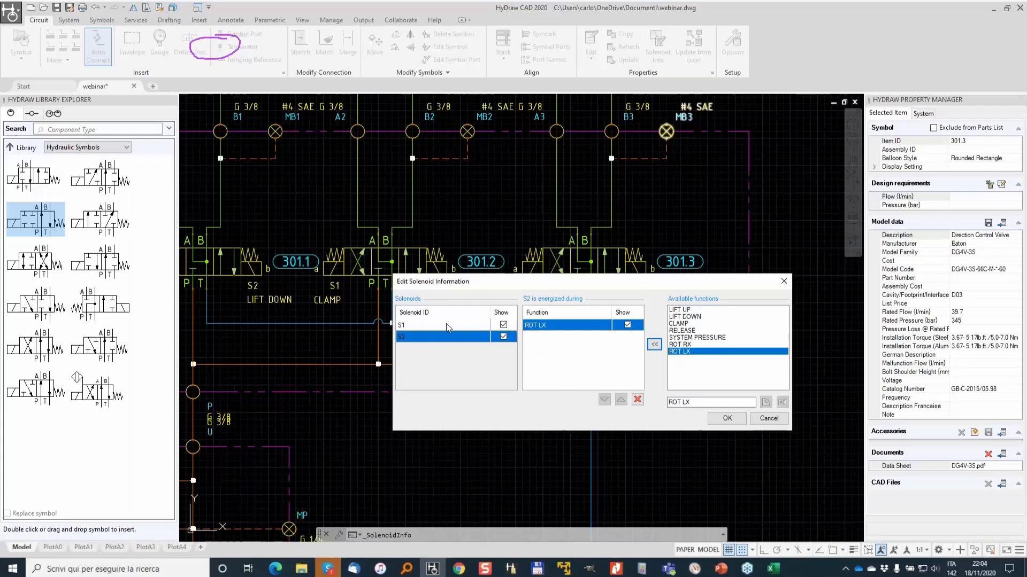
{"action": "left_click", "coordinate": [730, 418]}
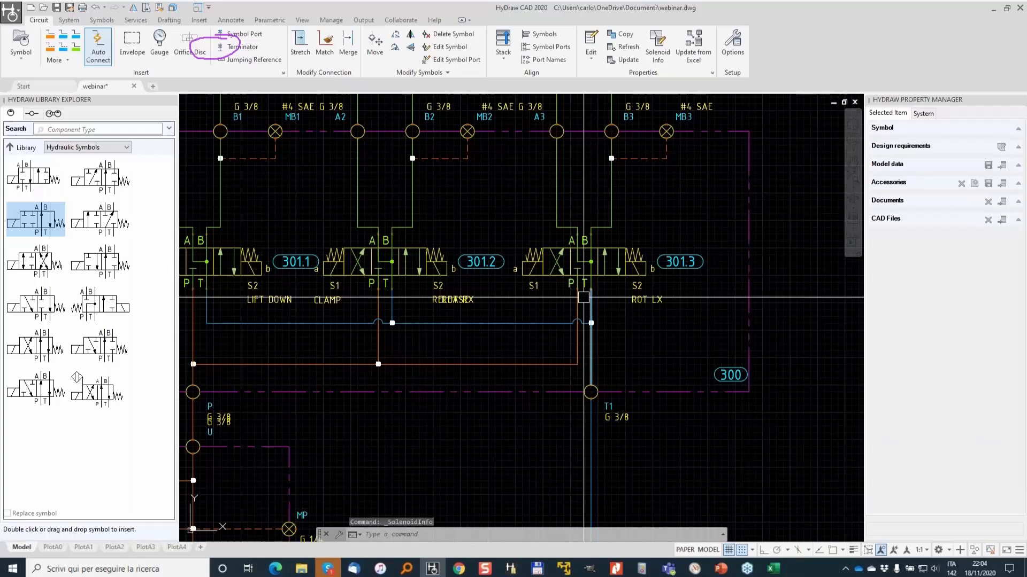
- Move the ROT RX label to sit under solenoid S1 of valve 301.3
{"action": "left_click", "coordinate": [584, 297]}
{"action": "left_click", "coordinate": [443, 295]}
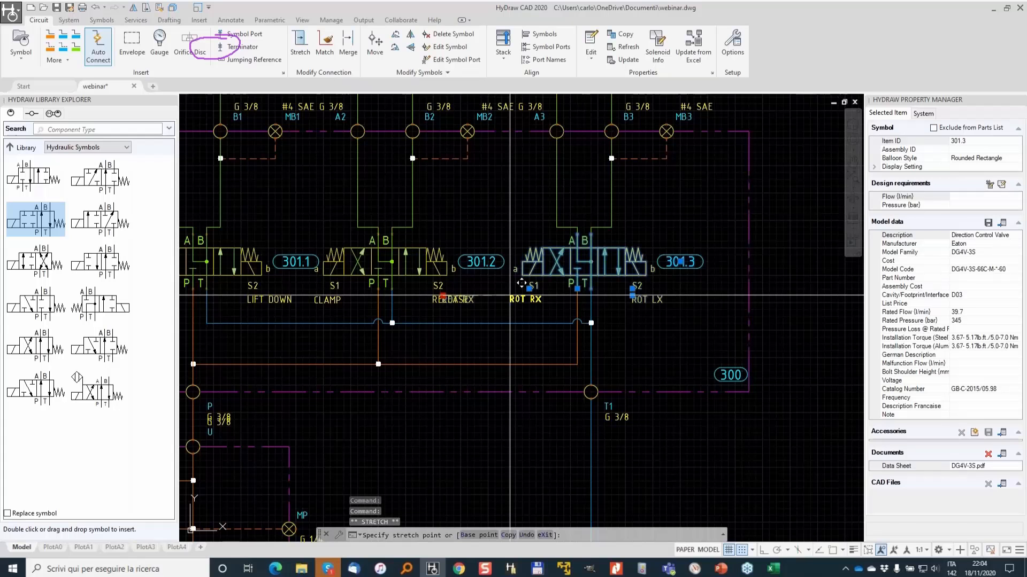
{"action": "scroll", "coordinate": [510, 294], "scroll_direction": "down", "scroll_amount": 2}
{"action": "key", "text": "Escape"}
{"action": "scroll", "coordinate": [462, 332], "scroll_direction": "down", "scroll_amount": 2}
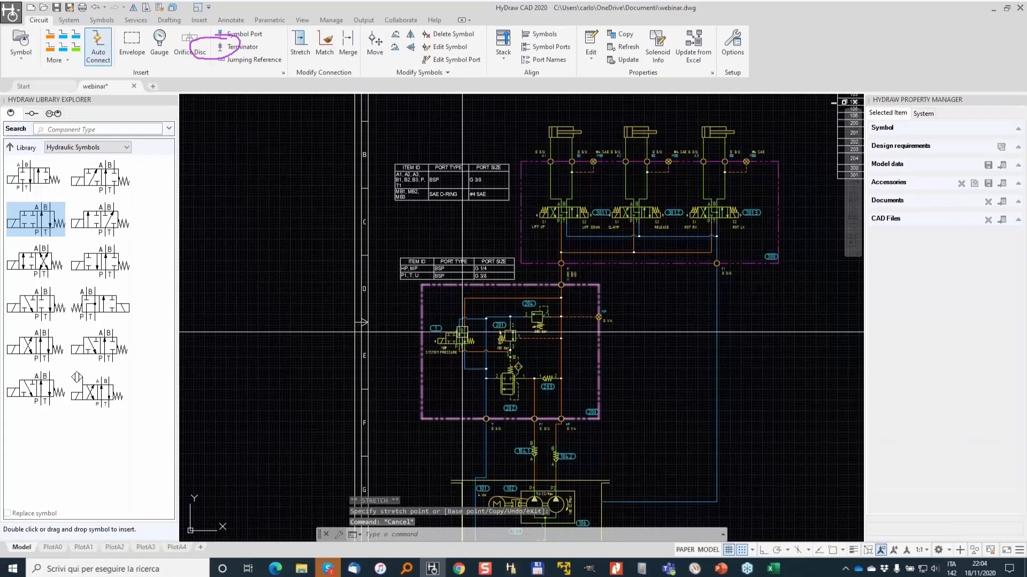
- Open solenoid information for the YBP valve 1 and add LIFT UP, LIFT DOWN, CLAMP, RELEASE, ROT RX and ROT LX functions
{"action": "scroll", "coordinate": [462, 332], "scroll_direction": "up", "scroll_amount": 3}
{"action": "left_click", "coordinate": [658, 48]}
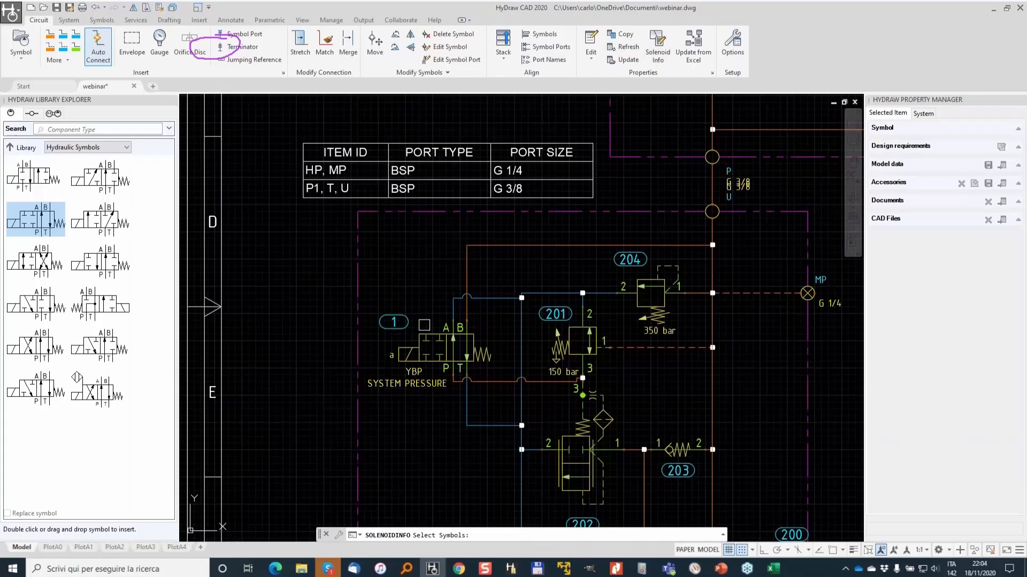
{"action": "left_click", "coordinate": [454, 348]}
{"action": "left_click", "coordinate": [680, 310]}
{"action": "left_click", "coordinate": [654, 344]}
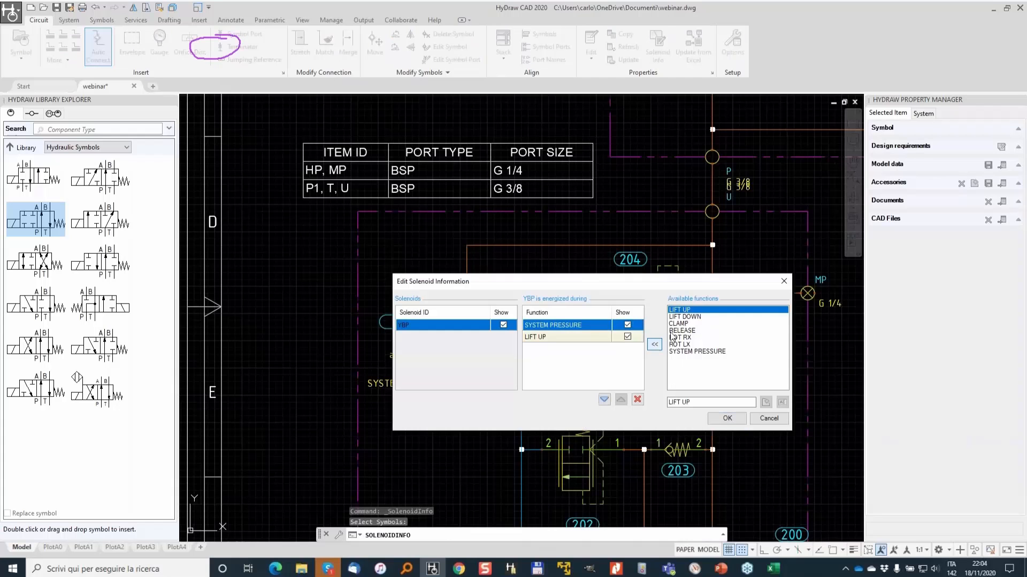
{"action": "left_click", "coordinate": [688, 317]}
{"action": "left_click", "coordinate": [654, 345]}
{"action": "left_click", "coordinate": [678, 324]}
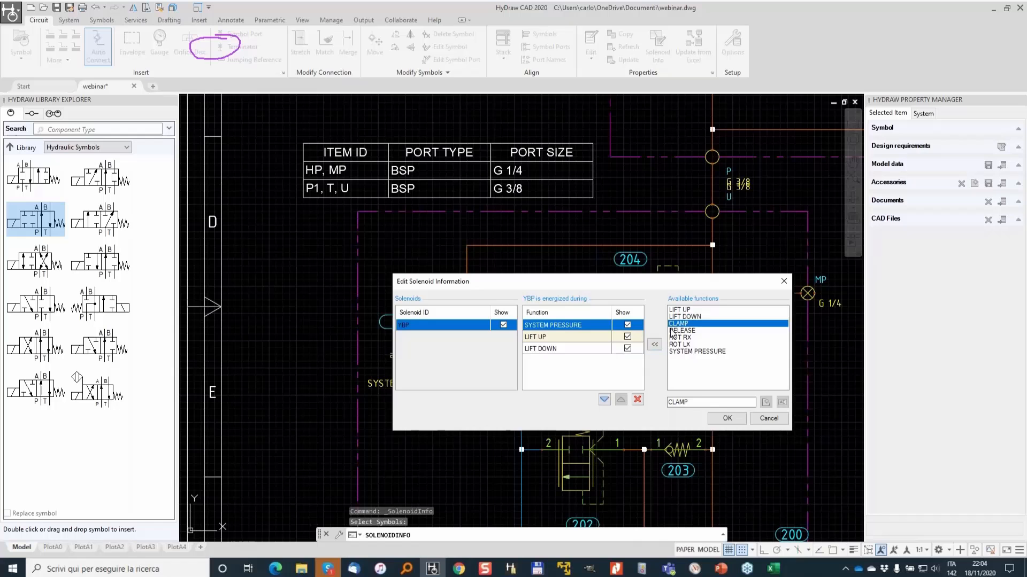
{"action": "left_click", "coordinate": [655, 345]}
{"action": "left_click", "coordinate": [683, 331]}
{"action": "left_click", "coordinate": [654, 345]}
{"action": "left_click", "coordinate": [679, 337]}
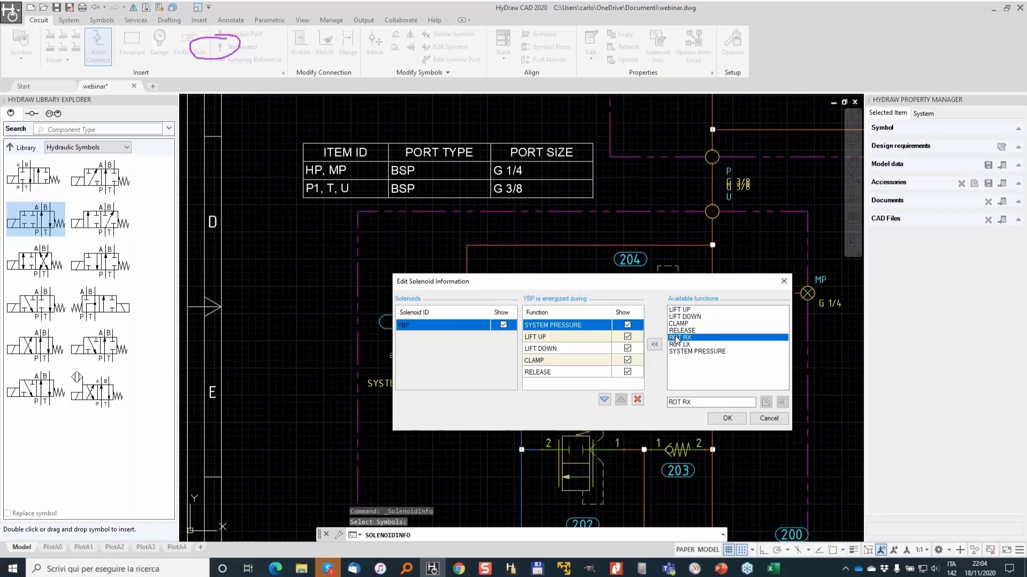
{"action": "left_click", "coordinate": [655, 344]}
{"action": "left_click", "coordinate": [675, 344]}
{"action": "left_click", "coordinate": [655, 345]}
{"action": "scroll", "coordinate": [628, 328], "scroll_direction": "down", "scroll_amount": 1}
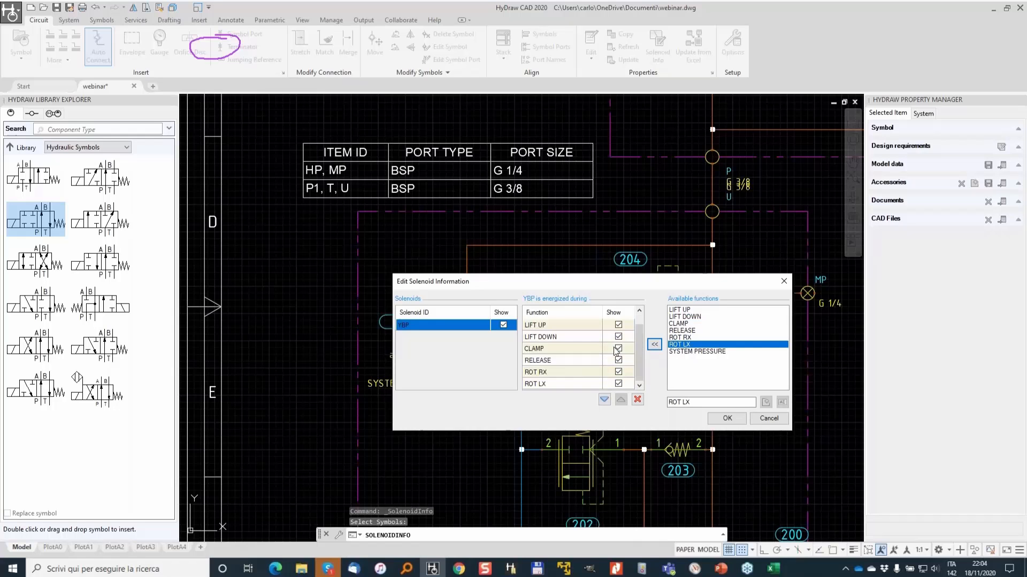
- Turn off display of the added functions for solenoid YBP, keeping only SYSTEM PRESSURE shown, and confirm
{"action": "left_click", "coordinate": [618, 325]}
{"action": "left_click", "coordinate": [616, 337]}
{"action": "left_click", "coordinate": [621, 347]}
{"action": "left_click", "coordinate": [619, 348]}
{"action": "left_click", "coordinate": [618, 337]}
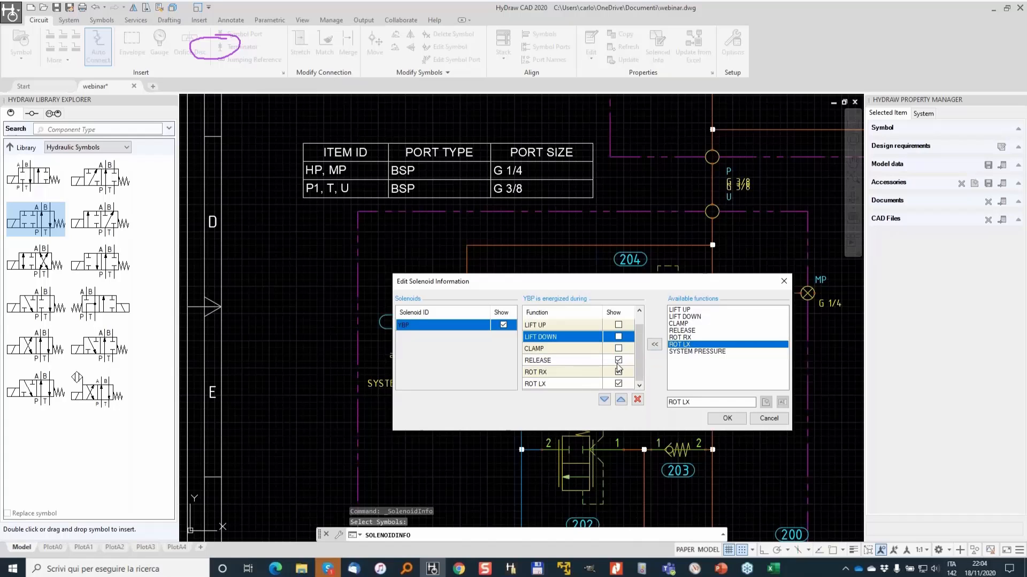
{"action": "left_click", "coordinate": [618, 360]}
{"action": "left_click", "coordinate": [618, 372]}
{"action": "left_click", "coordinate": [619, 372]}
{"action": "left_click", "coordinate": [619, 384]}
{"action": "left_click", "coordinate": [619, 384]}
{"action": "left_click", "coordinate": [727, 418]}
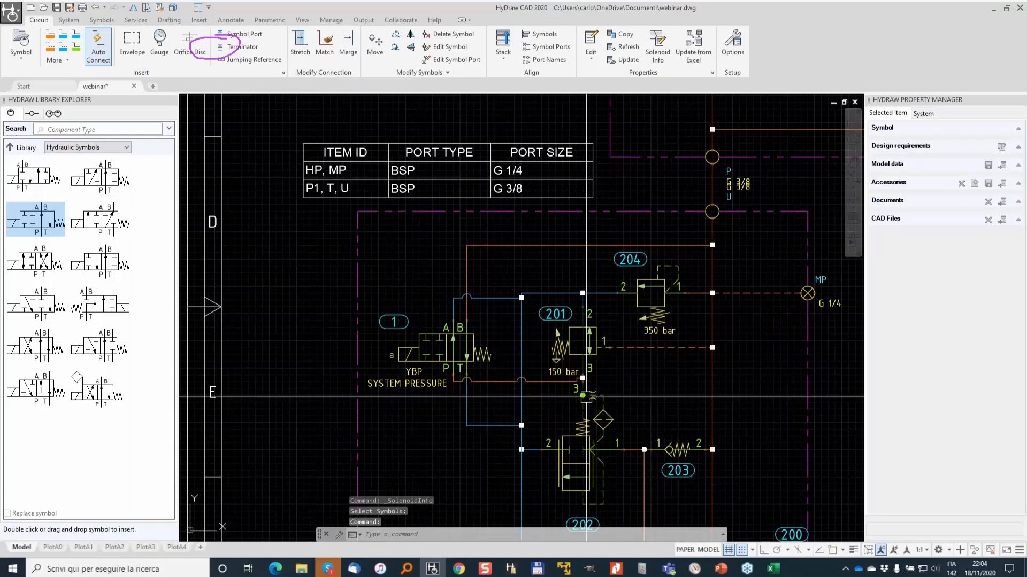
- Create an actuation list from the whole circuit using item IDs, placing it below the parts list
{"action": "scroll", "coordinate": [522, 366], "scroll_direction": "down", "scroll_amount": 2}
{"action": "scroll", "coordinate": [522, 366], "scroll_direction": "down", "scroll_amount": 3}
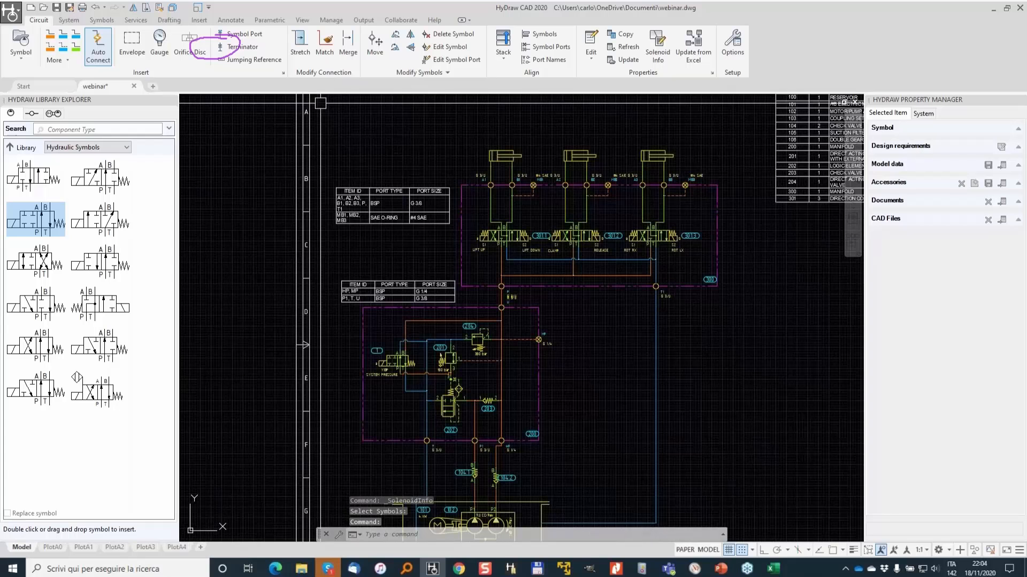
{"action": "left_click", "coordinate": [69, 21]}
{"action": "left_click", "coordinate": [334, 35]}
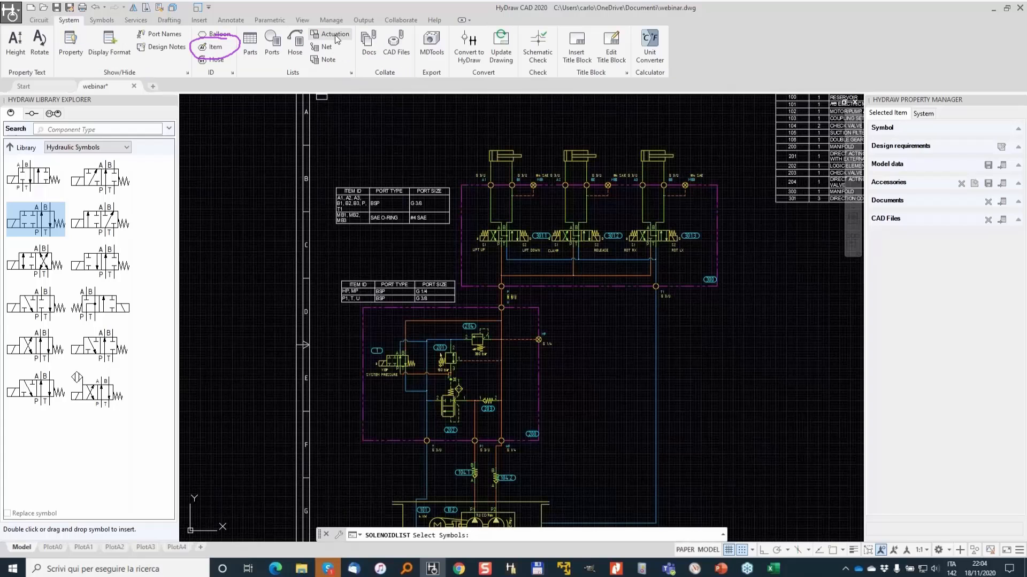
{"action": "scroll", "coordinate": [529, 269], "scroll_direction": "down", "scroll_amount": 2}
{"action": "left_click", "coordinate": [374, 179]}
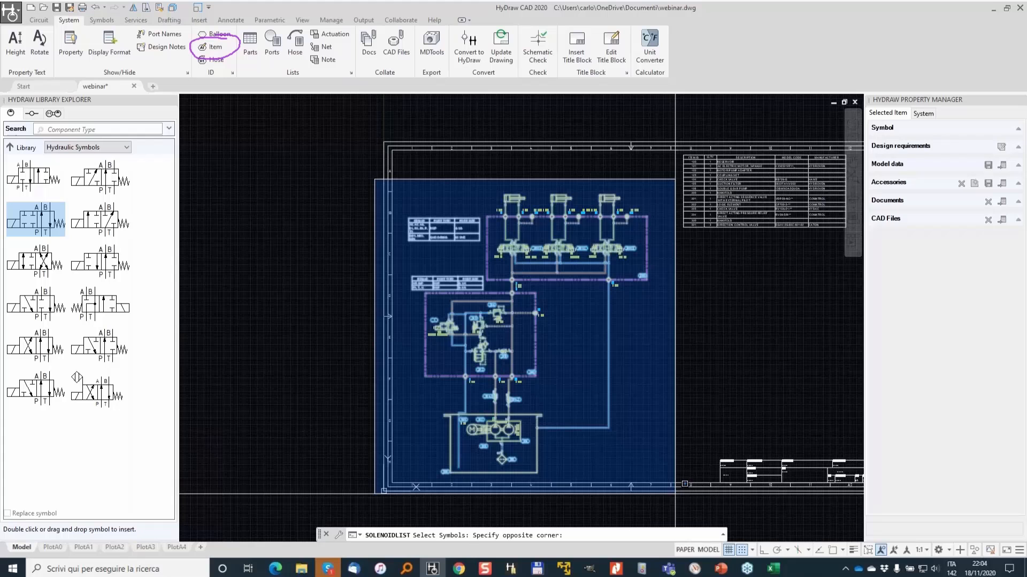
{"action": "left_click", "coordinate": [675, 493]}
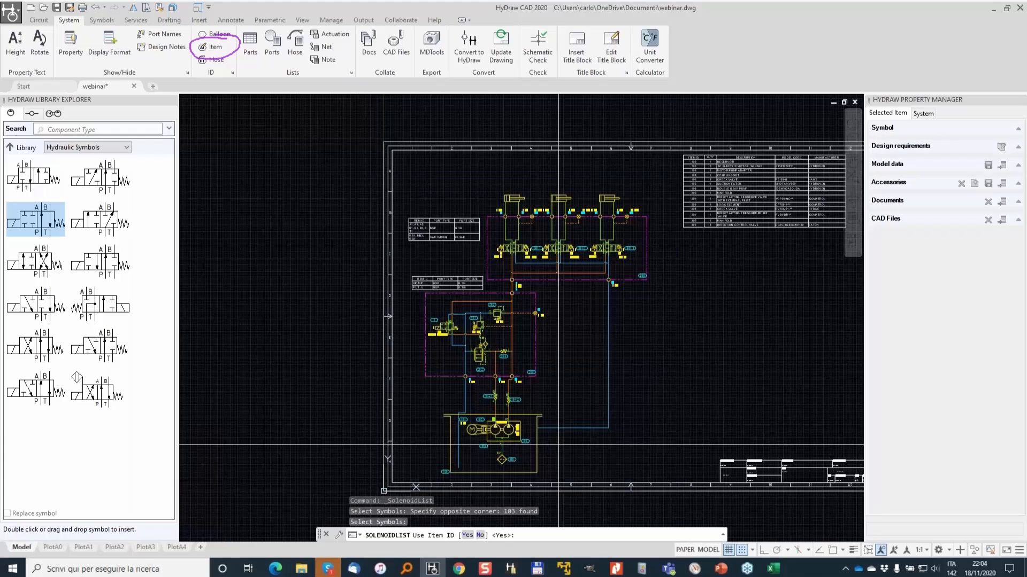
{"action": "left_click", "coordinate": [468, 535]}
{"action": "left_click", "coordinate": [280, 214]}
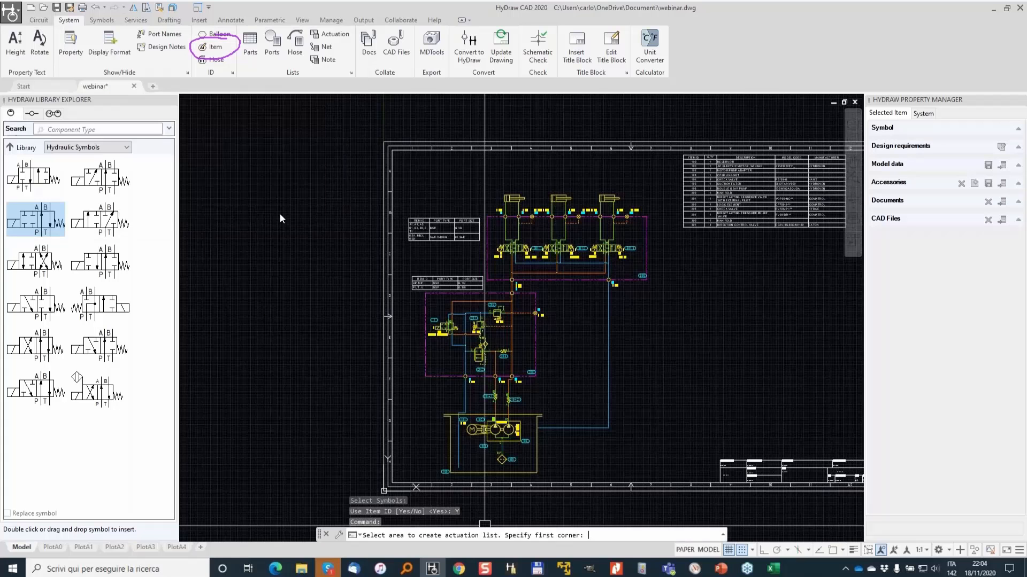
{"action": "left_click", "coordinate": [693, 247]}
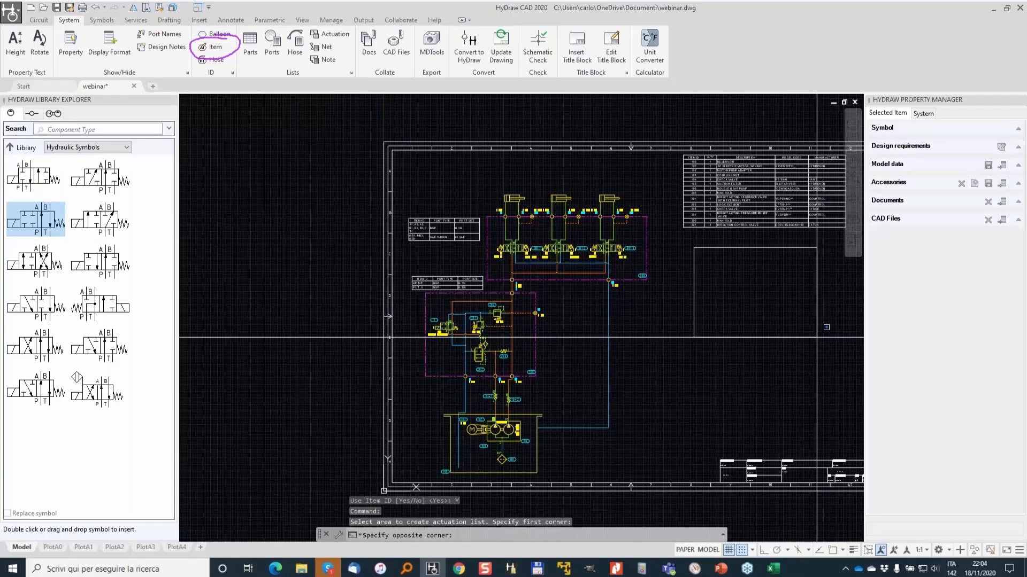
{"action": "middle_click_drag", "start_coordinate": [817, 337], "coordinate": [654, 330]}
{"action": "left_click", "coordinate": [653, 330]}
- Examine the generated actuation table and the circuit layout around it
{"action": "scroll", "coordinate": [540, 238], "scroll_direction": "up", "scroll_amount": 4}
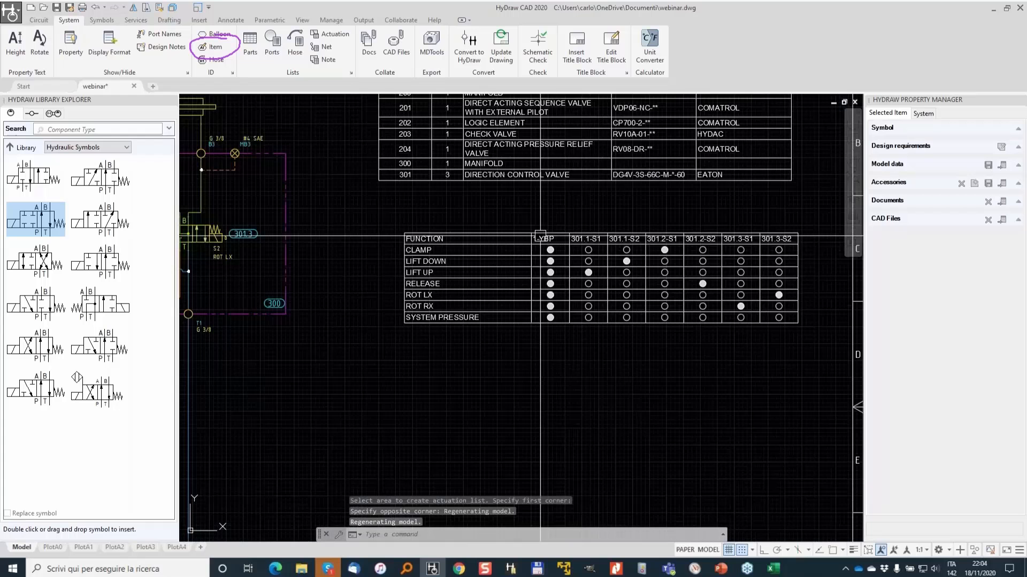
{"action": "scroll", "coordinate": [540, 235], "scroll_direction": "up", "scroll_amount": 2}
{"action": "scroll", "coordinate": [368, 251], "scroll_direction": "down", "scroll_amount": 2}
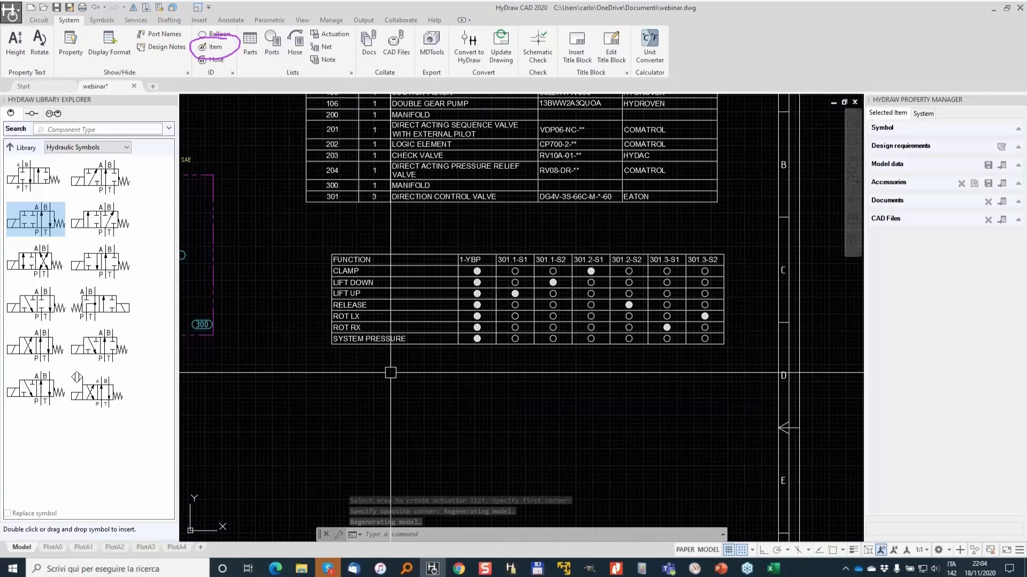
{"action": "scroll", "coordinate": [438, 295], "scroll_direction": "up", "scroll_amount": 2}
{"action": "left_click", "coordinate": [547, 267]}
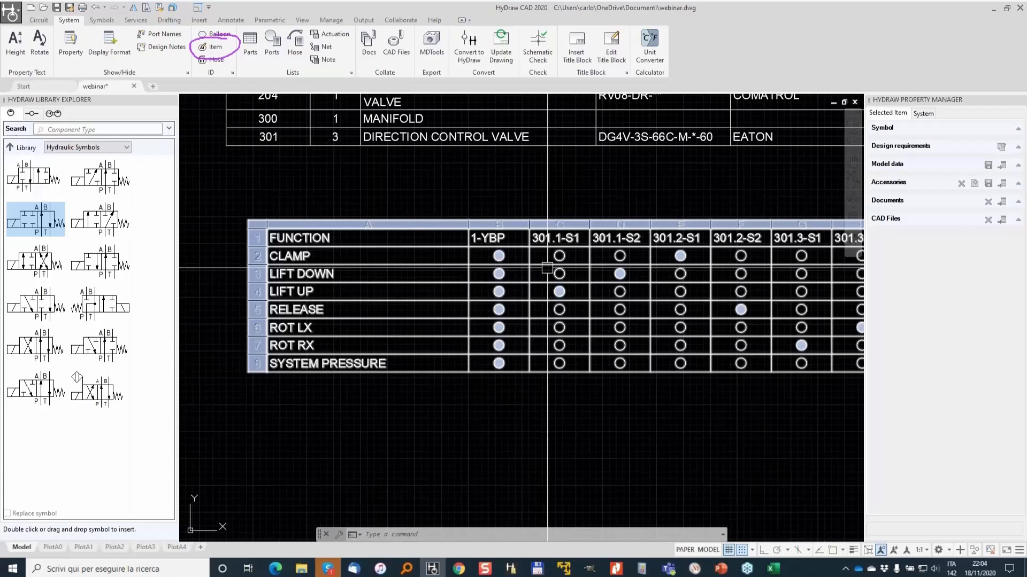
{"action": "key", "text": "Escape"}
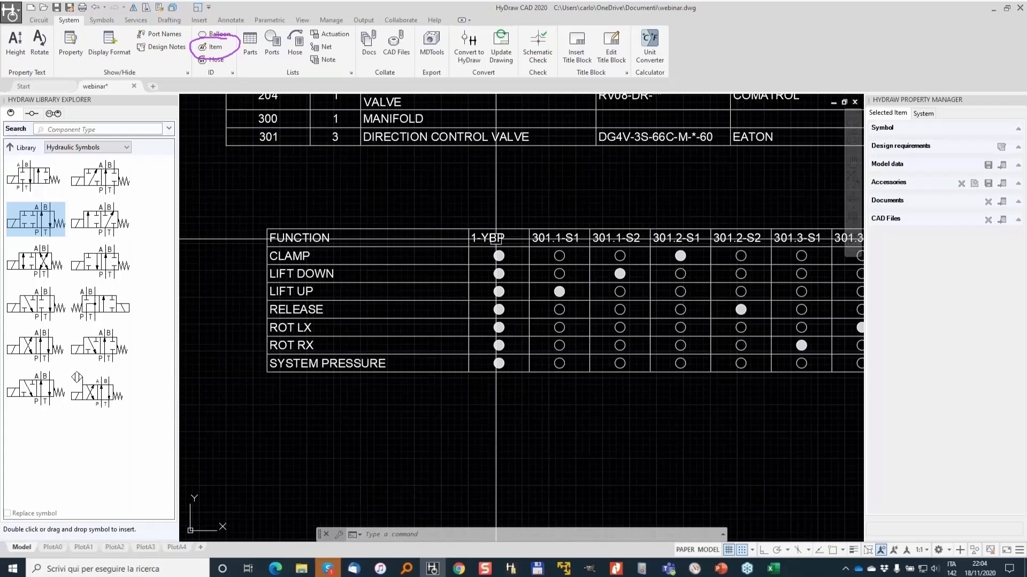
{"action": "left_click", "coordinate": [501, 248]}
{"action": "key", "text": "Escape"}
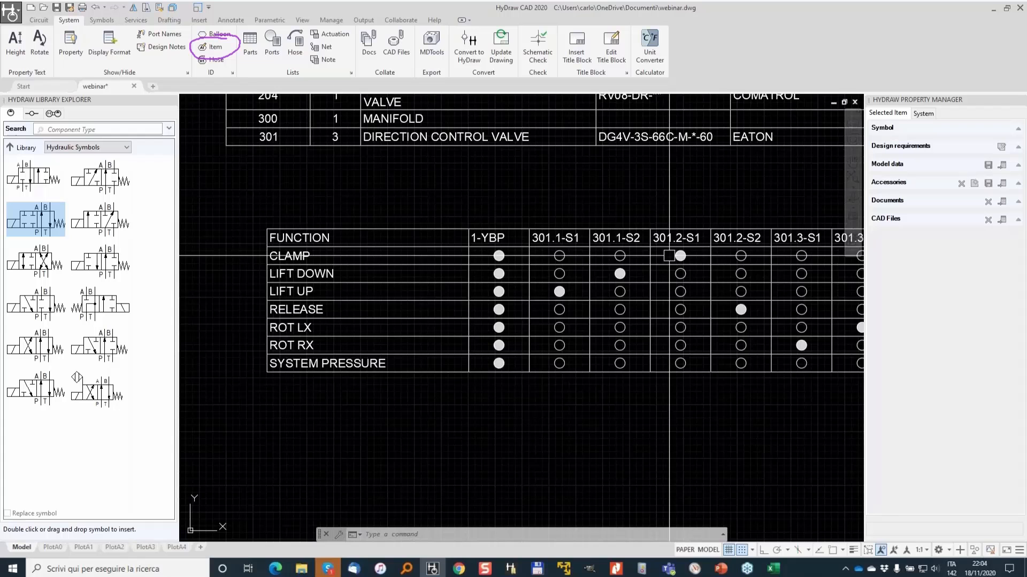
{"action": "left_click", "coordinate": [681, 255]}
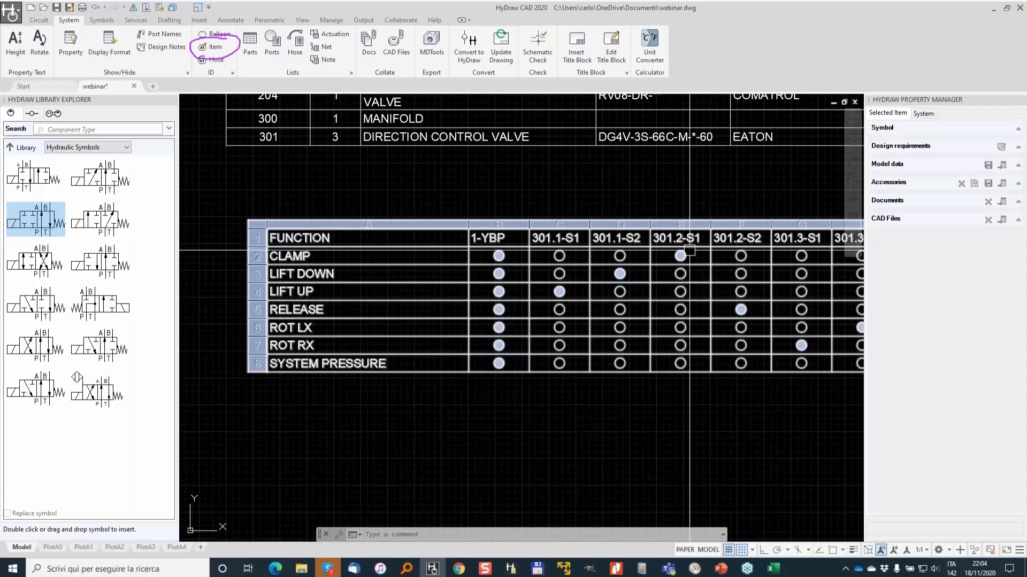
{"action": "key", "text": "Escape"}
{"action": "scroll", "coordinate": [543, 410], "scroll_direction": "down", "scroll_amount": 2}
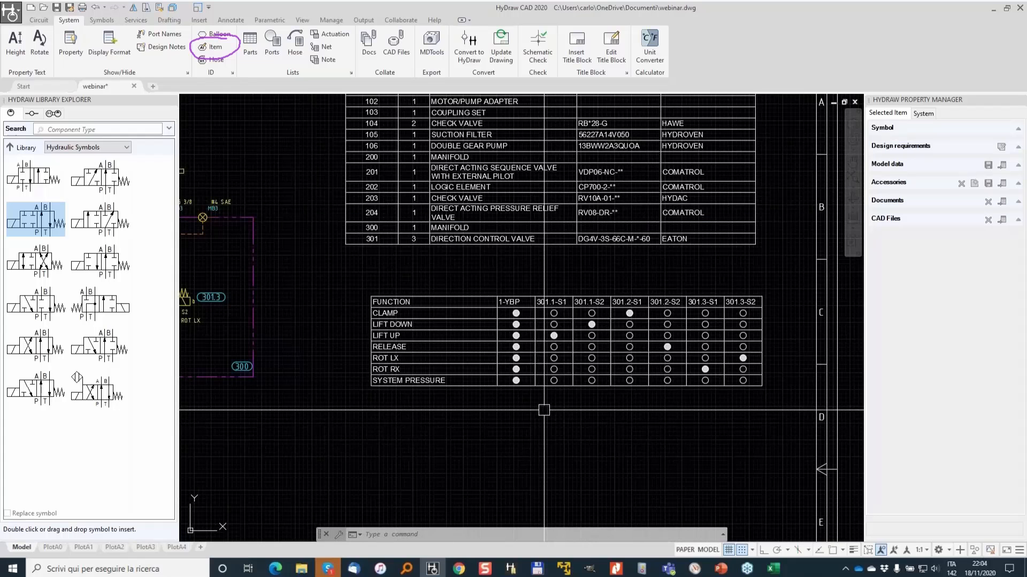
{"action": "scroll", "coordinate": [660, 362], "scroll_direction": "down", "scroll_amount": 2}
{"action": "mouse_move", "coordinate": [565, 397]}
{"action": "middle_mouse_down"}
{"action": "mouse_move", "coordinate": [608, 286]}
{"action": "mouse_move", "coordinate": [498, 314]}
{"action": "middle_mouse_up"}
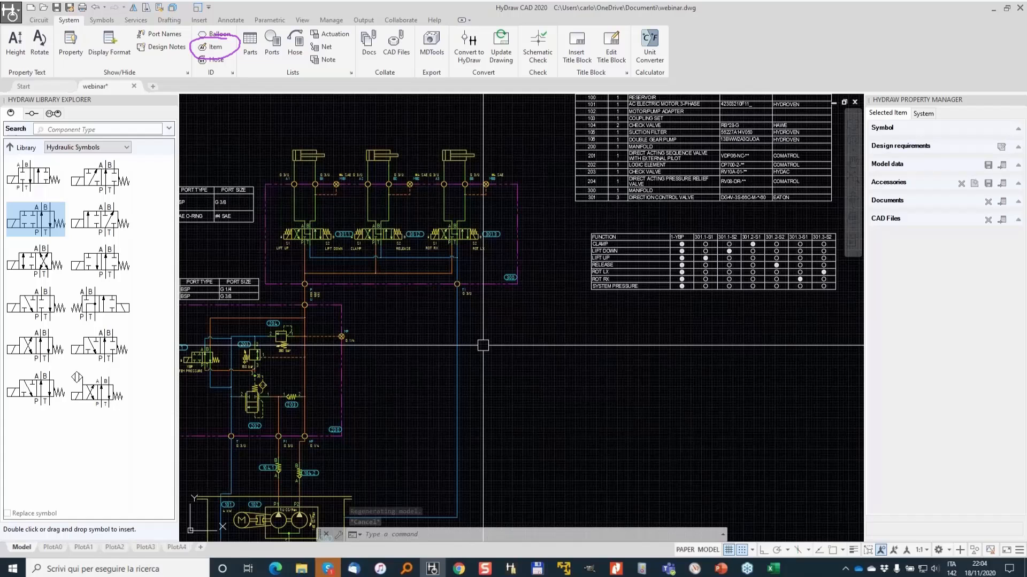
{"action": "middle_click_drag", "start_coordinate": [483, 345], "coordinate": [602, 324]}
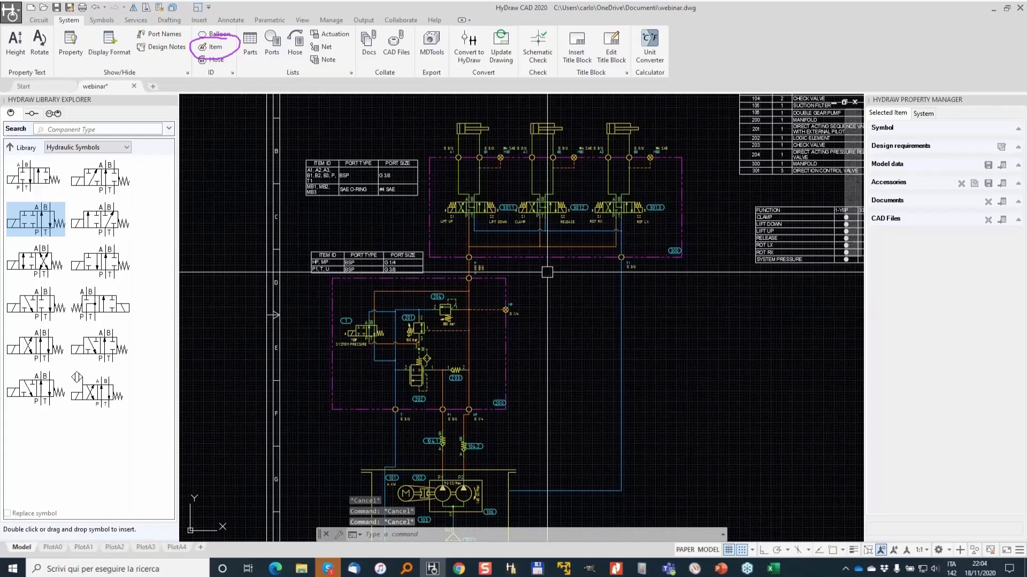
{"action": "scroll", "coordinate": [545, 162], "scroll_direction": "up", "scroll_amount": 4}
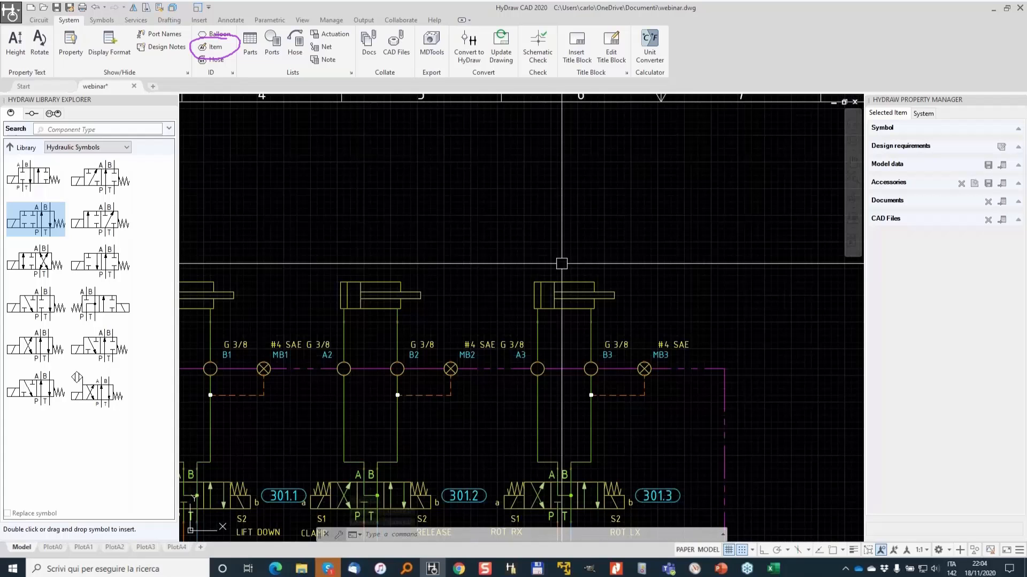
{"action": "middle_click_drag", "start_coordinate": [469, 304], "coordinate": [765, 288]}
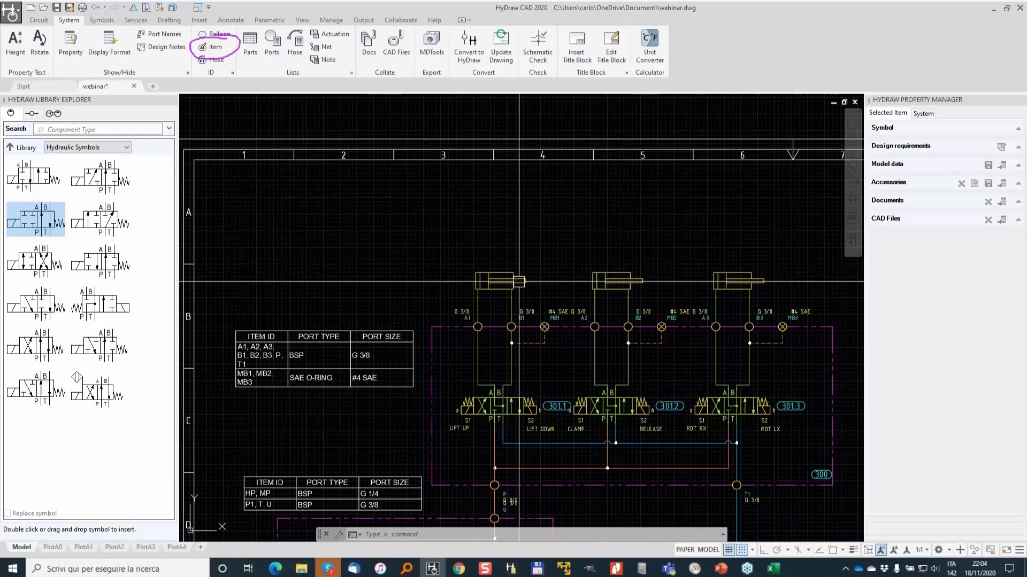
{"action": "scroll", "coordinate": [518, 280], "scroll_direction": "down", "scroll_amount": 2}
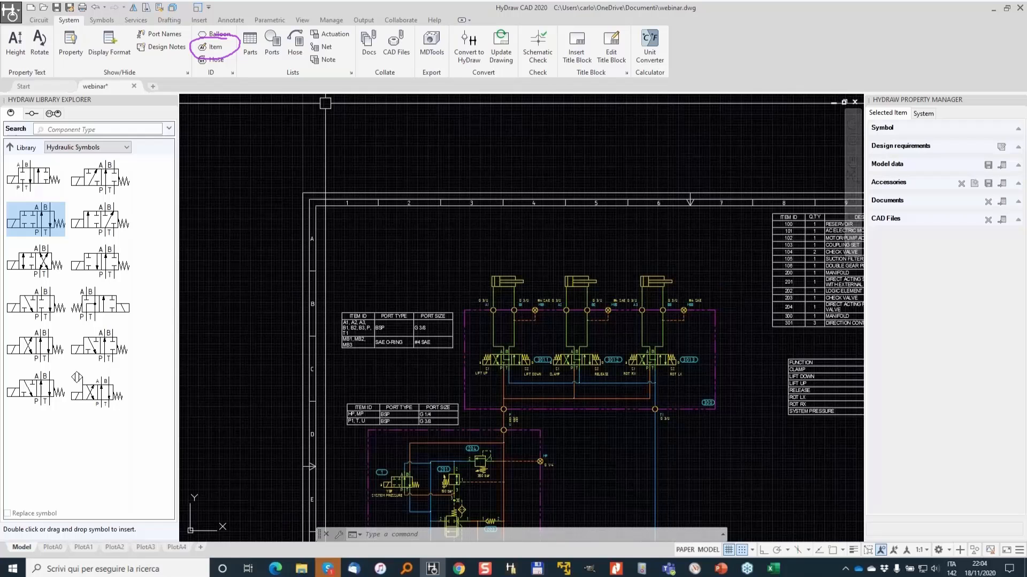
- Stretch the three cylinders upward with ortho on, lengthening their connections to the valve ports
{"action": "type", "text": "s"}
{"action": "key", "text": "Return"}
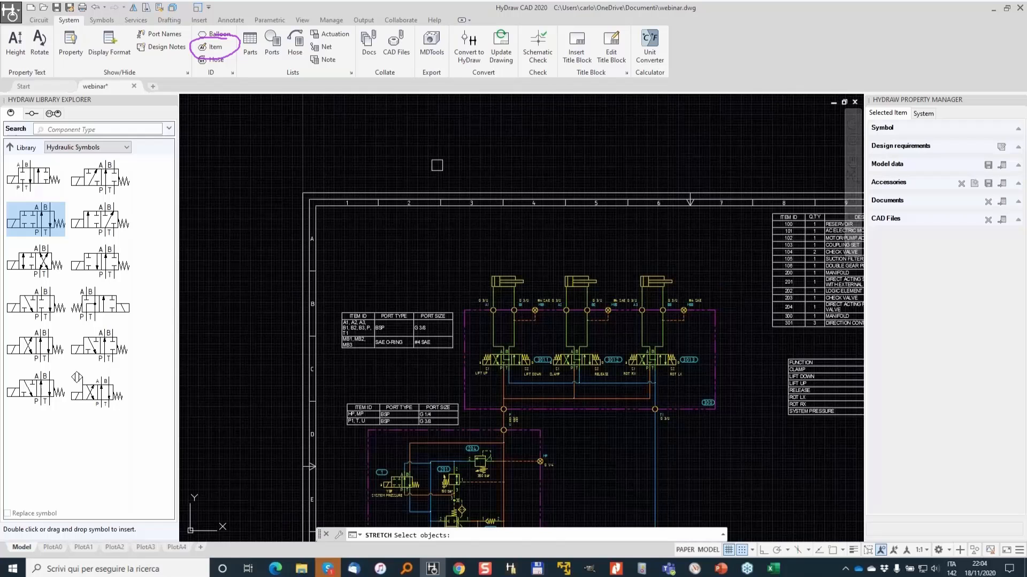
{"action": "left_click", "coordinate": [688, 292]}
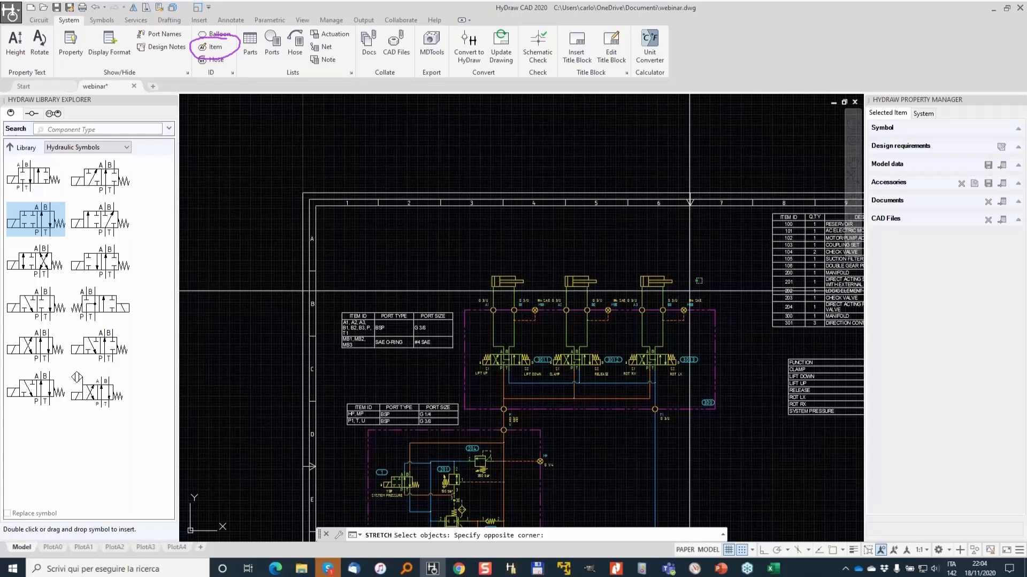
{"action": "key", "text": "Escape"}
{"action": "scroll", "coordinate": [689, 299], "scroll_direction": "up", "scroll_amount": 2}
{"action": "left_click", "coordinate": [688, 307]}
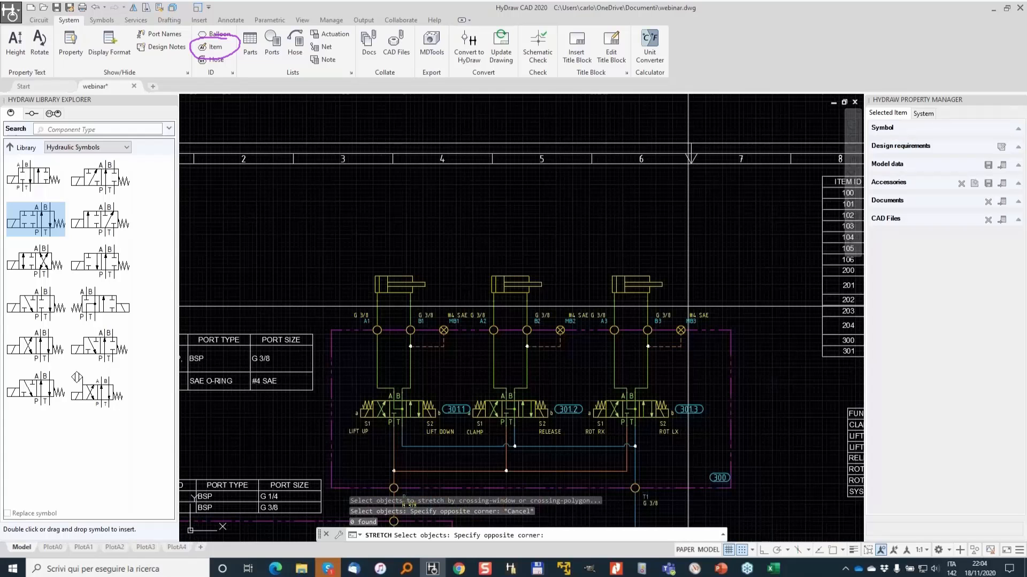
{"action": "left_click", "coordinate": [307, 259]}
{"action": "key", "text": "Return"}
{"action": "left_click", "coordinate": [308, 260]}
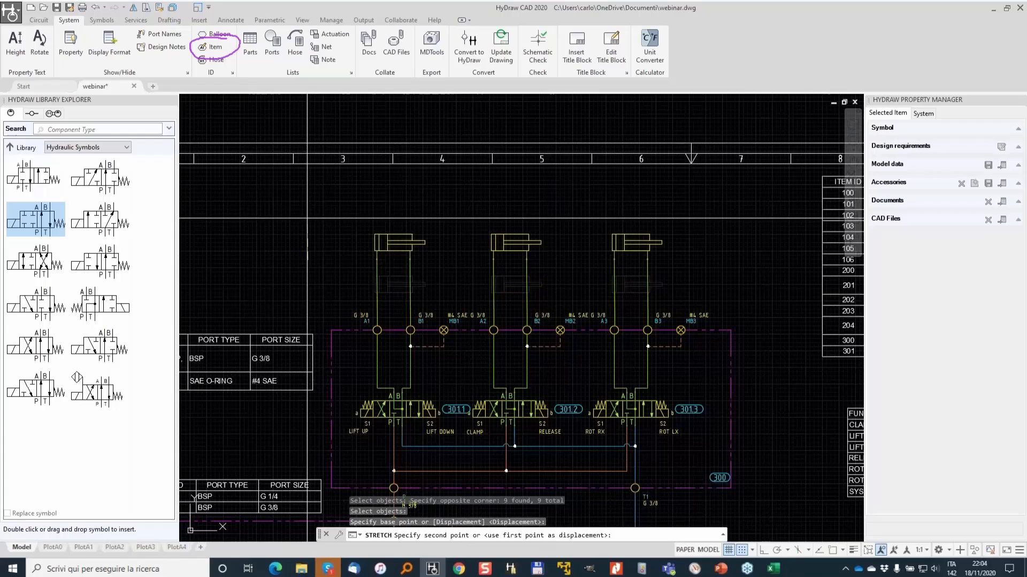
{"action": "key", "text": "F8"}
{"action": "left_click", "coordinate": [546, 207]}
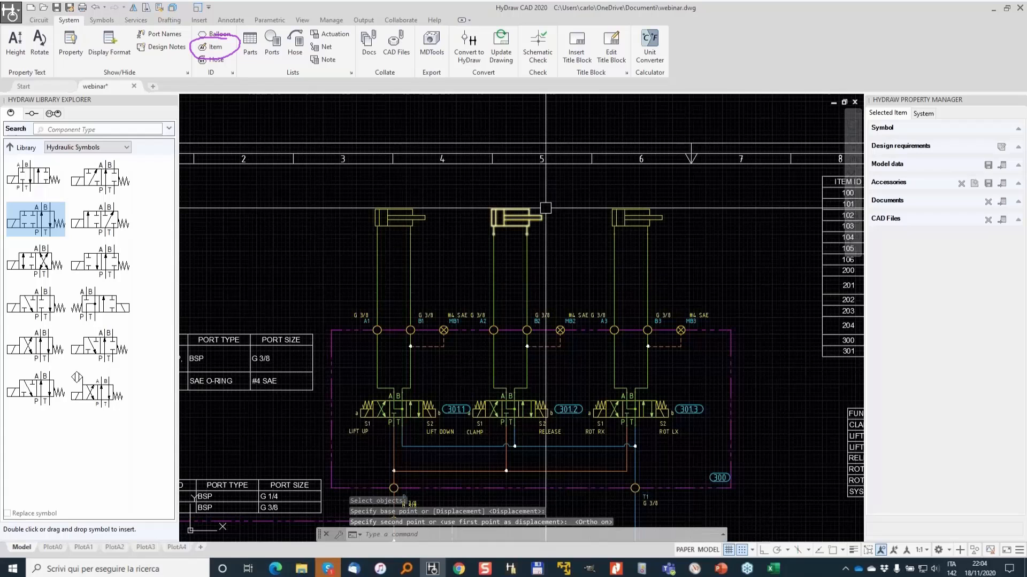
{"action": "key", "text": "Escape"}
- Search the library for HOS and insert two hose symbols on the A1 and B1 lines of the first cylinder
{"action": "left_click", "coordinate": [118, 131]}
{"action": "type", "text": "H"}
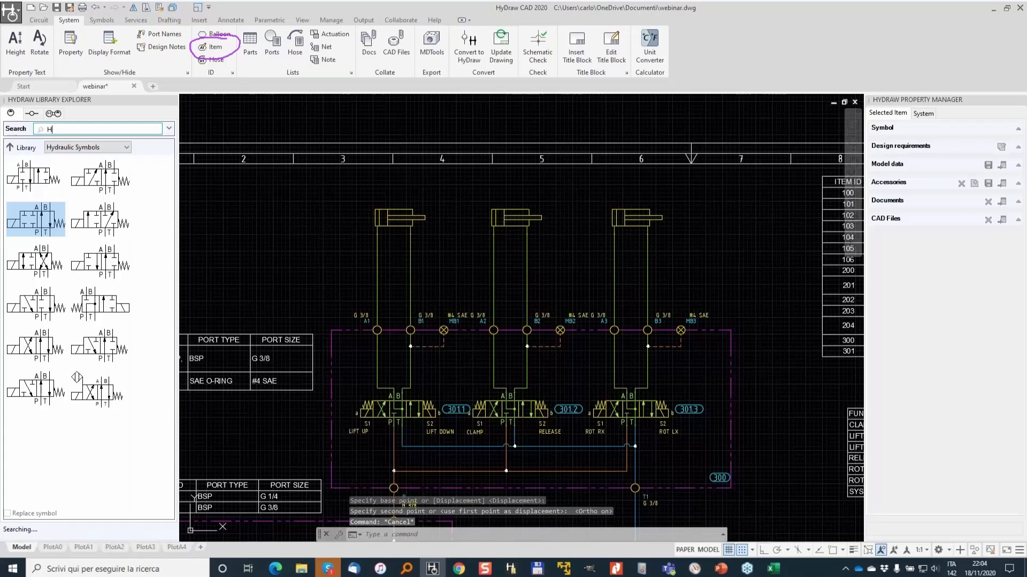
{"action": "type", "text": "OS"}
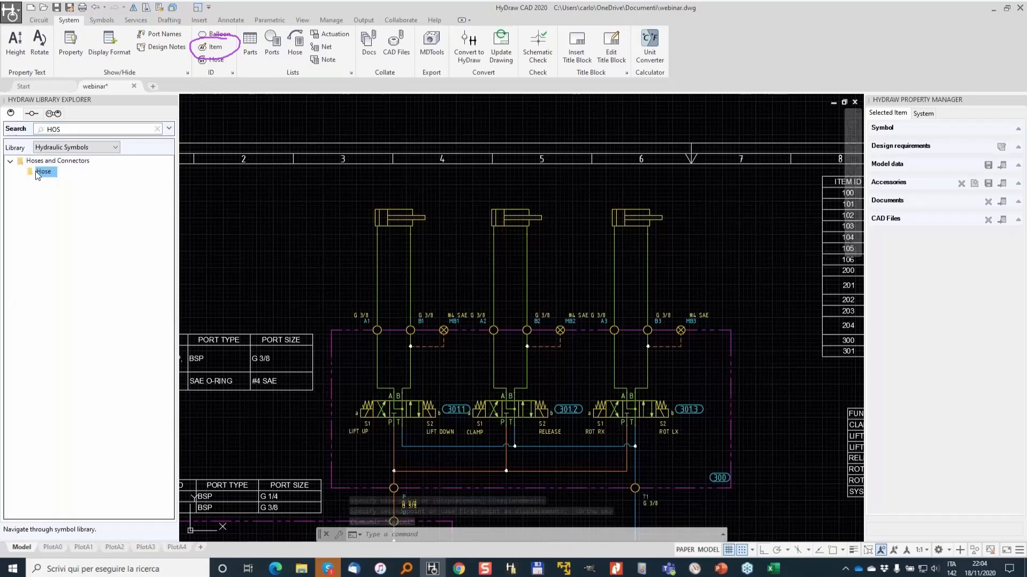
{"action": "double_click", "coordinate": [10, 162]}
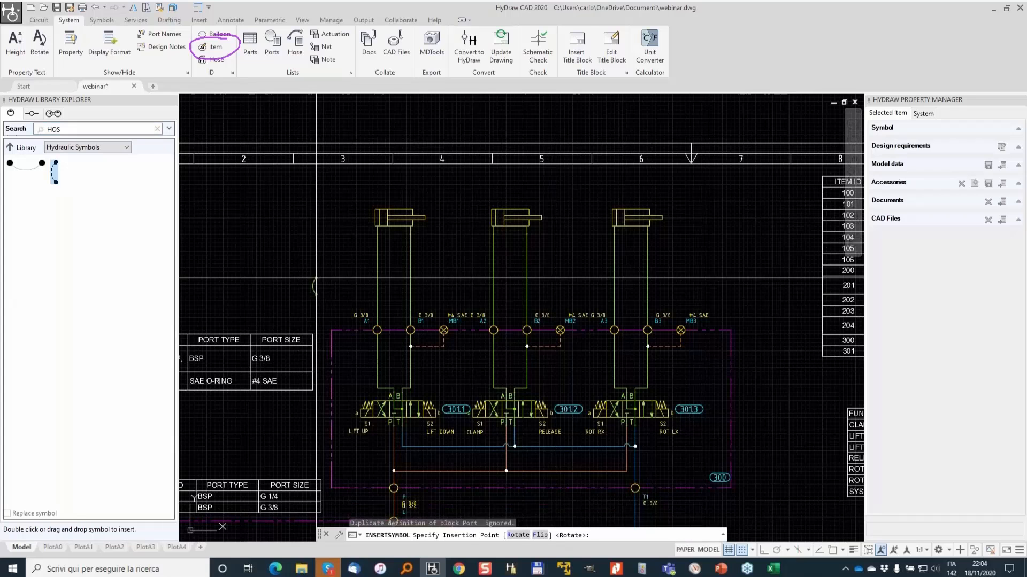
{"action": "scroll", "coordinate": [374, 272], "scroll_direction": "up", "scroll_amount": 4}
{"action": "left_click", "coordinate": [381, 237]}
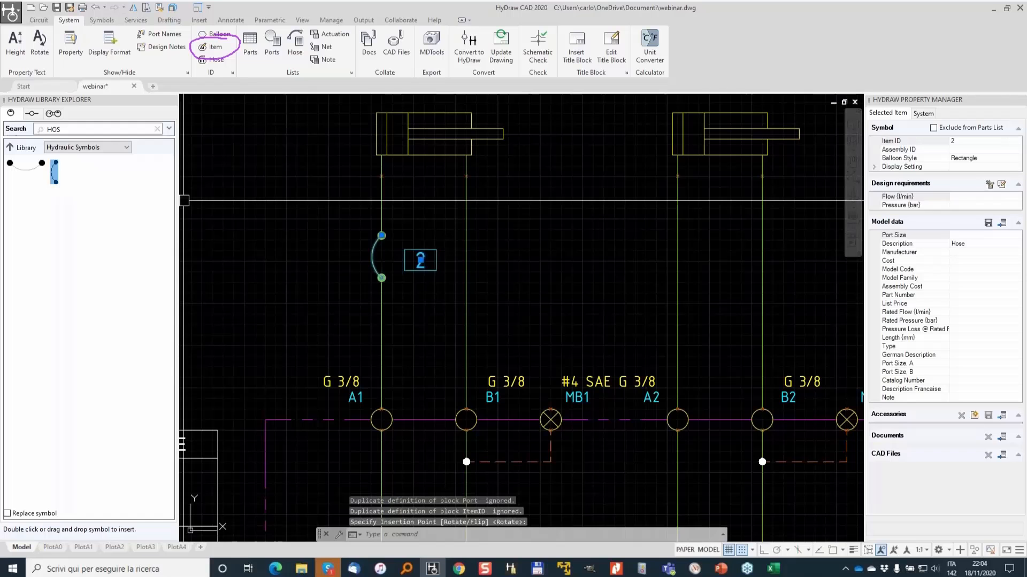
{"action": "left_click", "coordinate": [466, 265]}
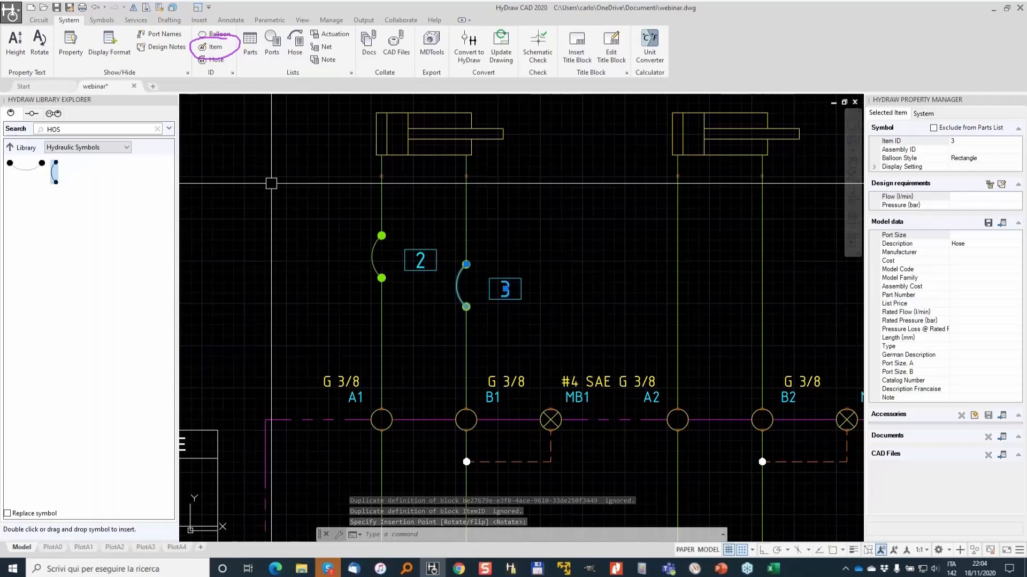
{"action": "left_click", "coordinate": [365, 260]}
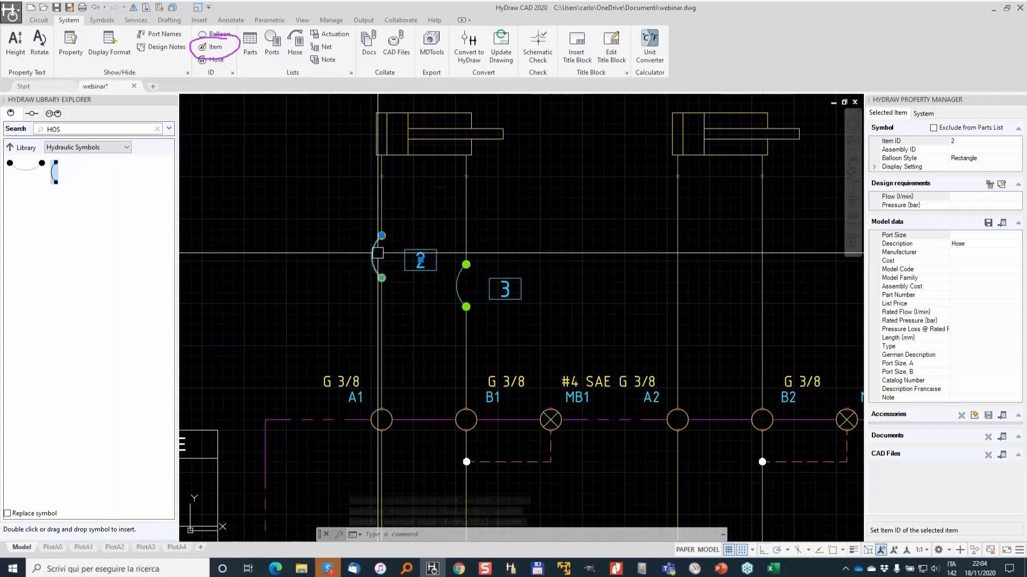
{"action": "scroll", "coordinate": [437, 256], "scroll_direction": "up", "scroll_amount": 4}
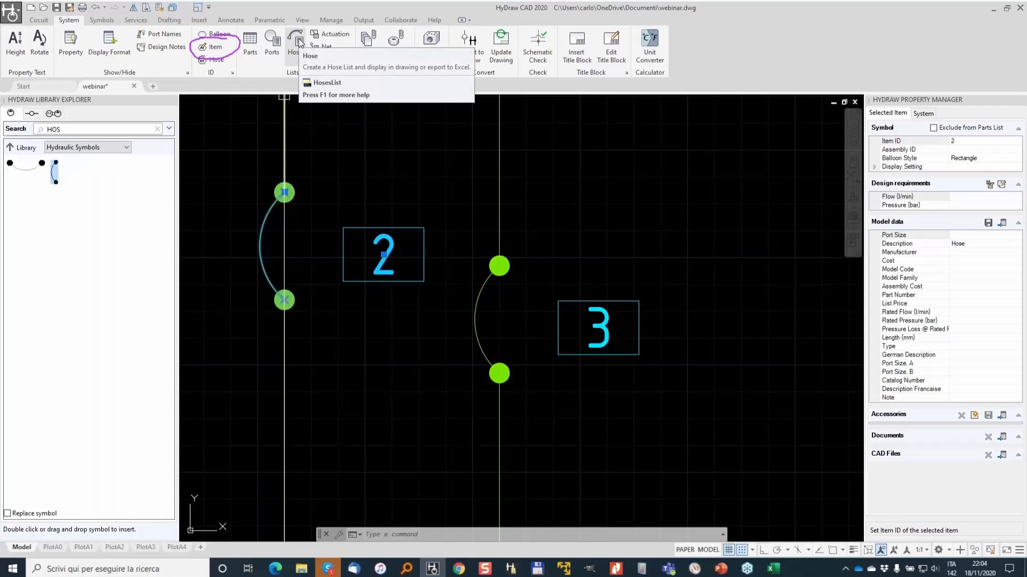
{"action": "scroll", "coordinate": [500, 201], "scroll_direction": "down", "scroll_amount": 3}
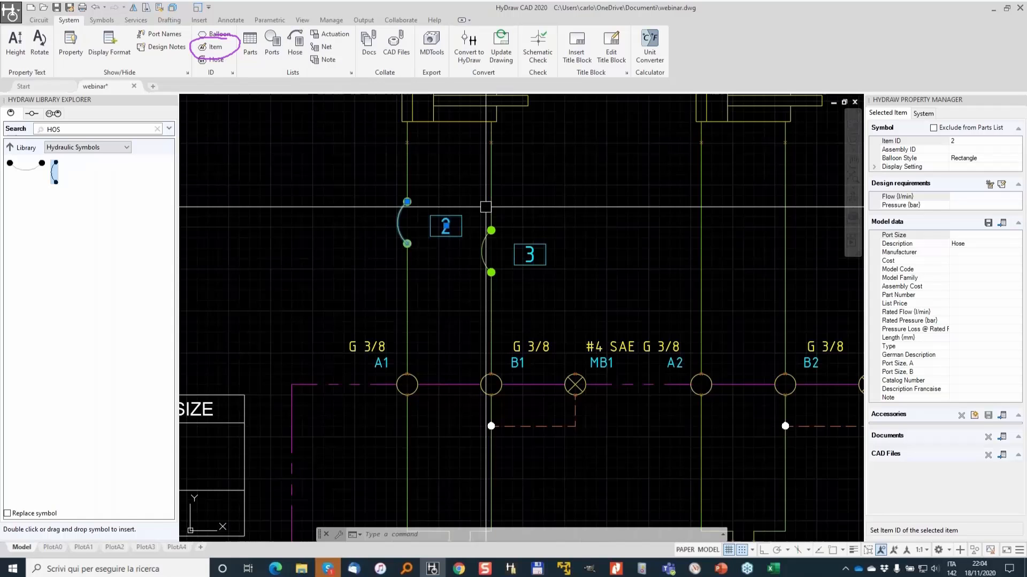
{"action": "key", "text": "Escape"}
{"action": "key", "text": "Escape"}
- Set the connector of the B2 line of the second cylinder to Pipe
{"action": "middle_click_drag", "start_coordinate": [748, 209], "coordinate": [551, 232]}
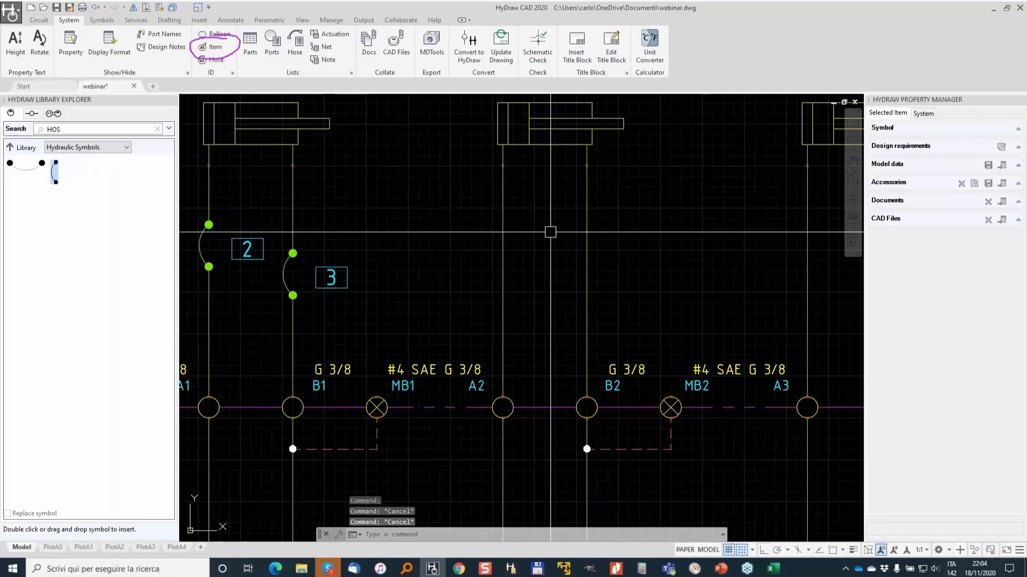
{"action": "left_click", "coordinate": [587, 289]}
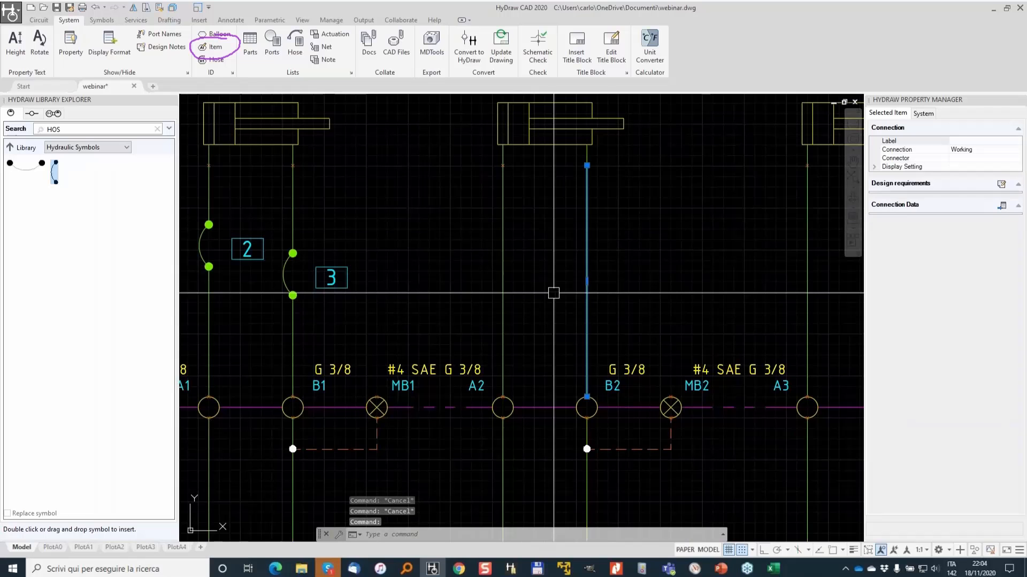
{"action": "middle_click_drag", "start_coordinate": [624, 341], "coordinate": [613, 327]}
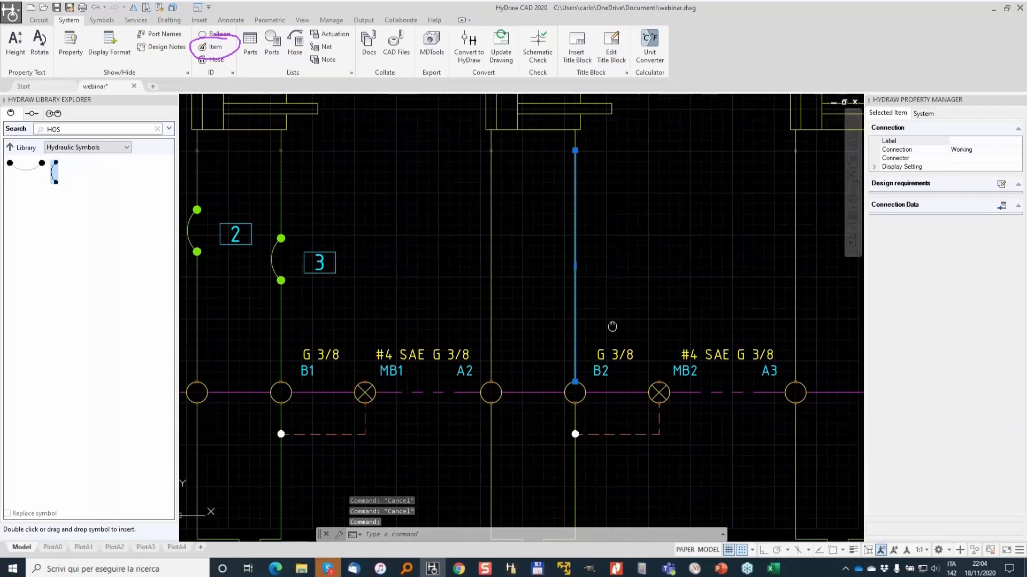
{"action": "scroll", "coordinate": [598, 514], "scroll_direction": "up", "scroll_amount": 4}
{"action": "scroll", "coordinate": [551, 305], "scroll_direction": "down", "scroll_amount": 4}
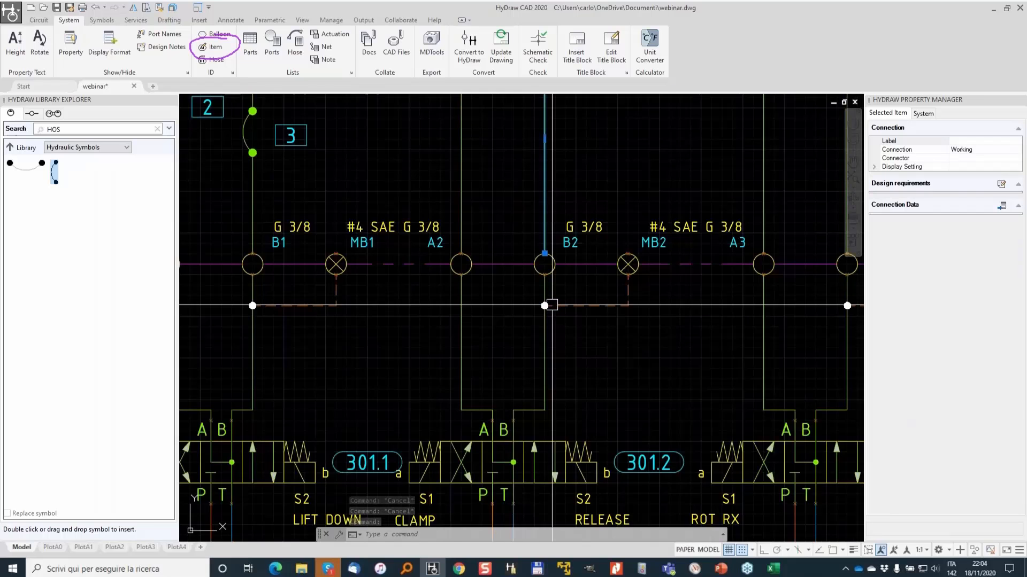
{"action": "scroll", "coordinate": [551, 305], "scroll_direction": "down", "scroll_amount": 2}
{"action": "middle_click_drag", "start_coordinate": [543, 201], "coordinate": [515, 289]}
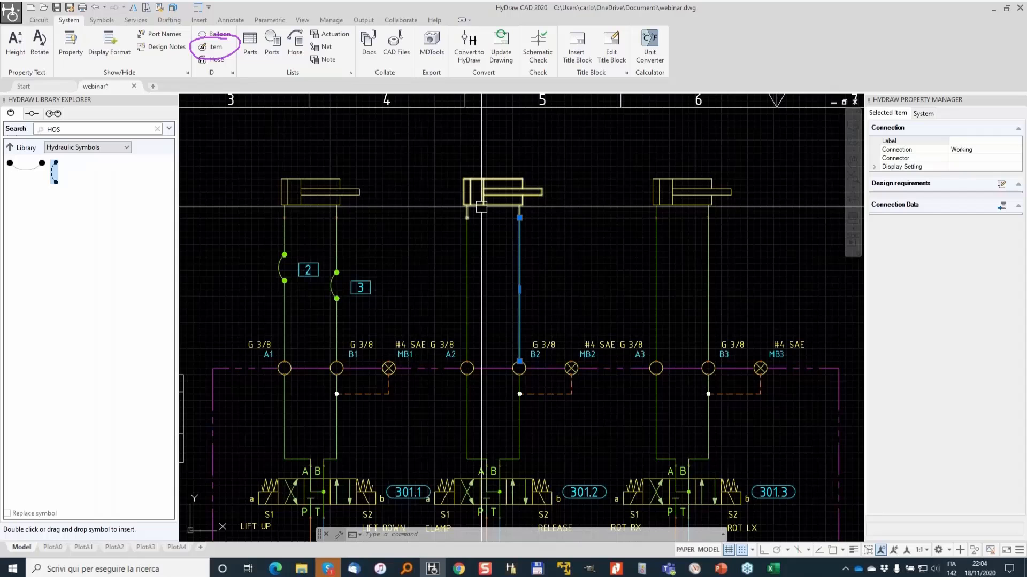
{"action": "scroll", "coordinate": [532, 230], "scroll_direction": "up", "scroll_amount": 2}
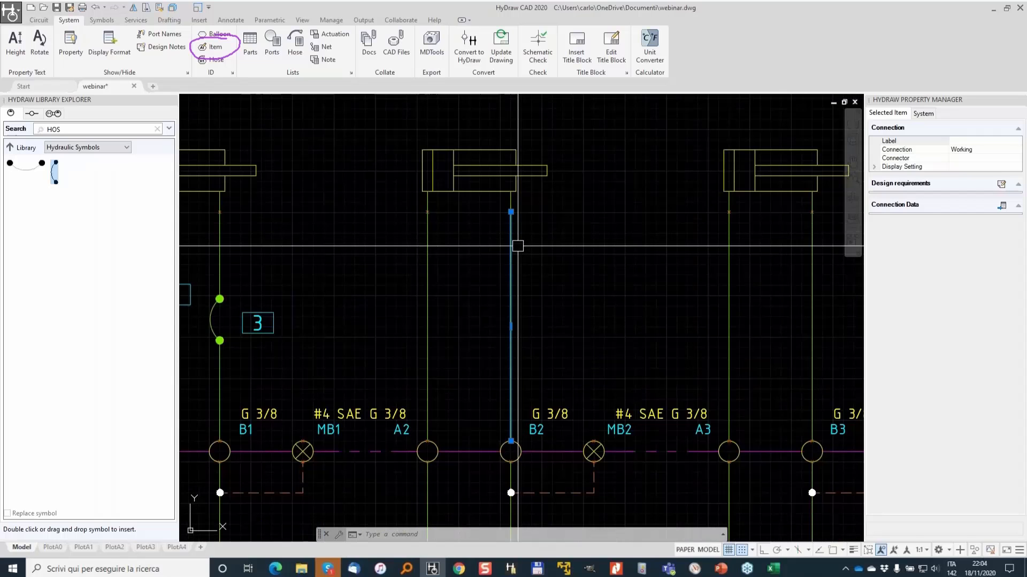
{"action": "left_click", "coordinate": [909, 158]}
{"action": "left_click", "coordinate": [1017, 159]}
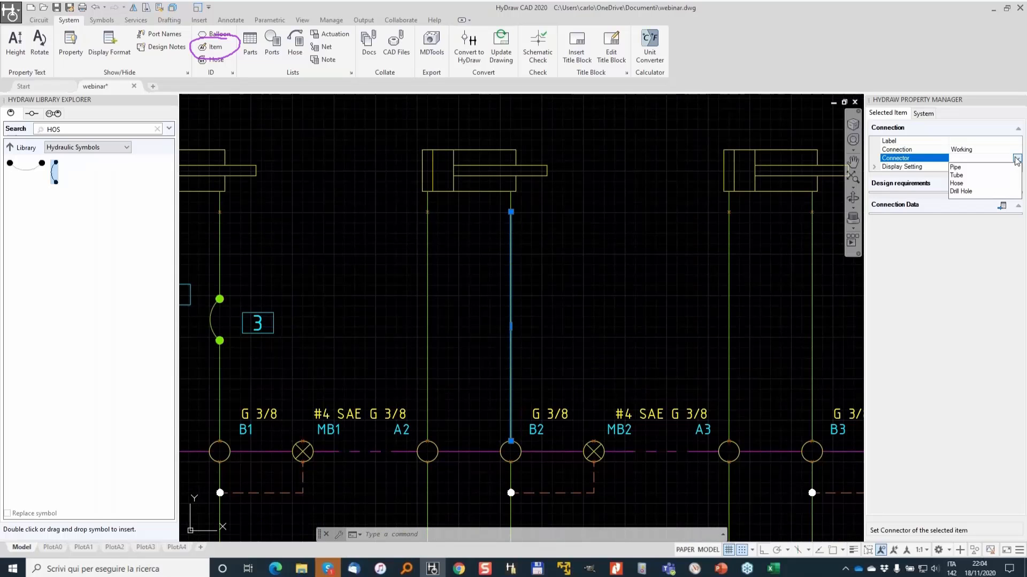
{"action": "left_click", "coordinate": [974, 168]}
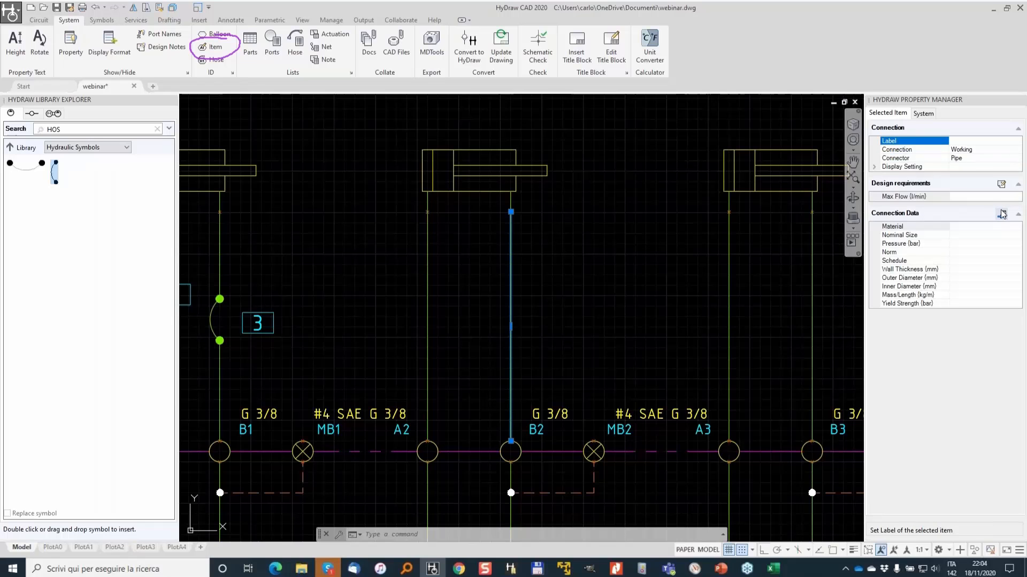
- Fetch an ASTM A106 B pipe from the library for a 50 l/min flow, choosing the 1" XXS size
{"action": "left_click", "coordinate": [1002, 214]}
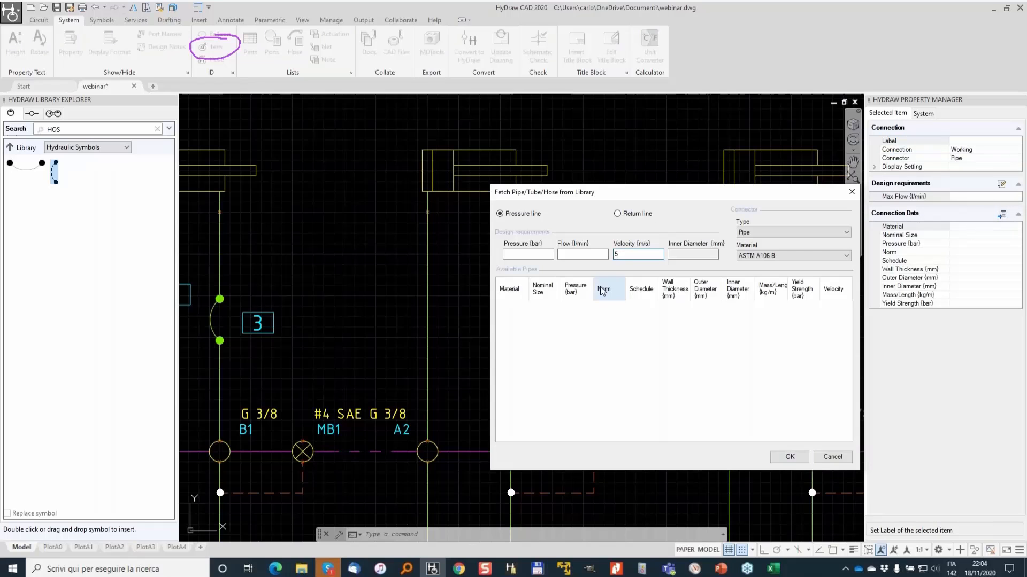
{"action": "left_click", "coordinate": [780, 254]}
{"action": "left_click", "coordinate": [756, 266]}
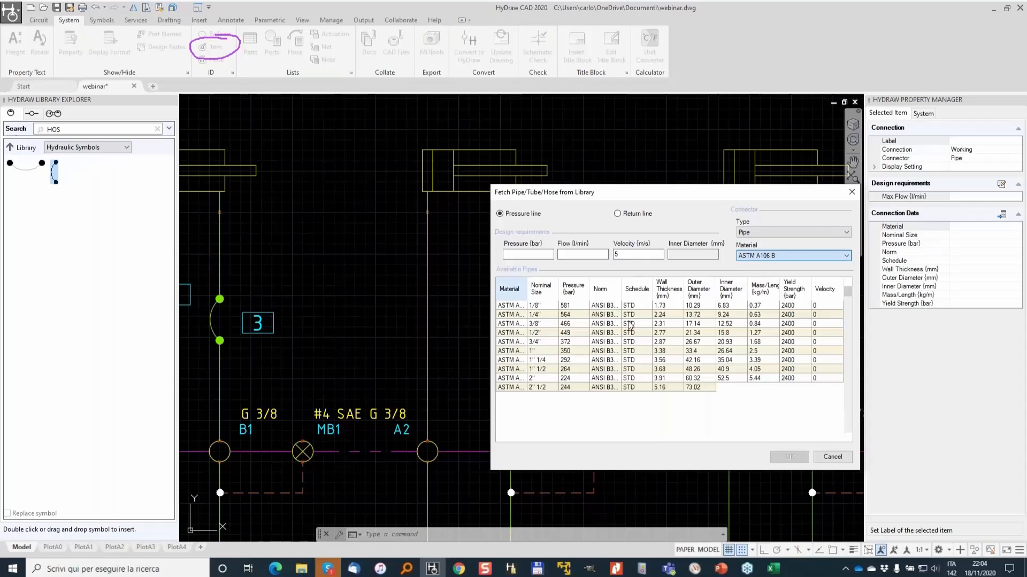
{"action": "scroll", "coordinate": [625, 302], "scroll_direction": "down", "scroll_amount": 2}
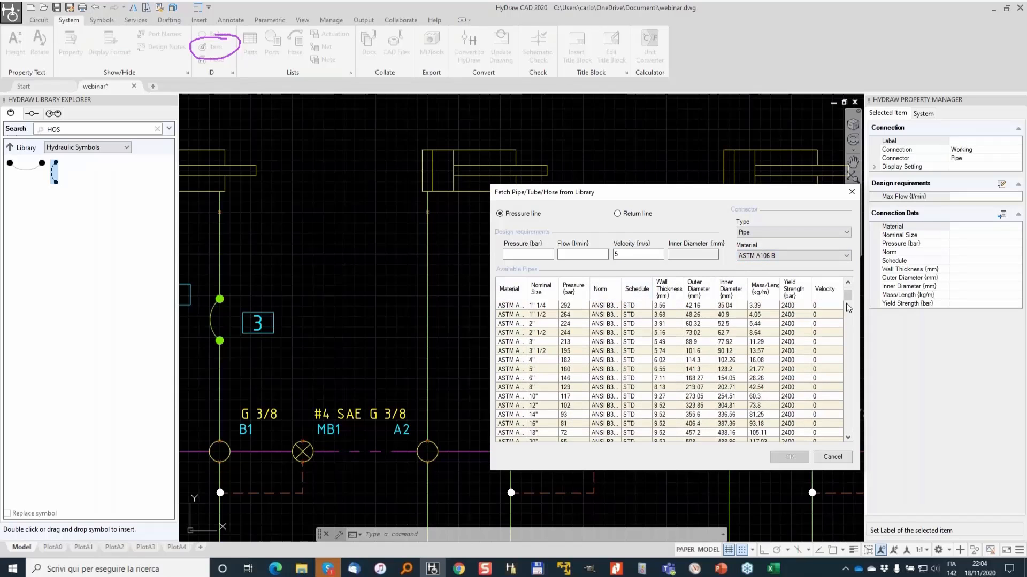
{"action": "left_click_drag", "start_coordinate": [848, 300], "coordinate": [842, 322]}
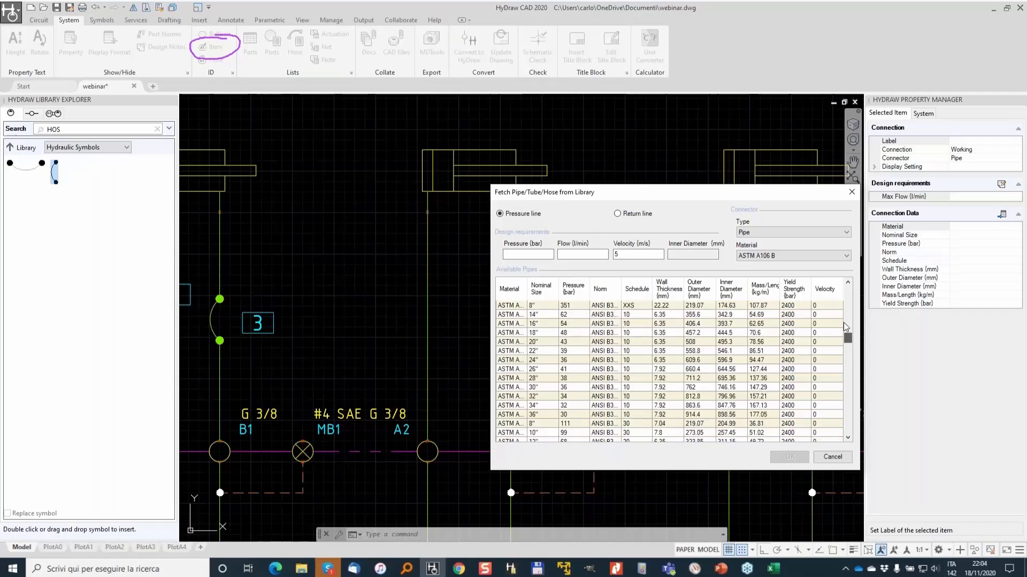
{"action": "left_click", "coordinate": [612, 341]}
{"action": "left_click", "coordinate": [596, 254]}
{"action": "type", "text": "50"}
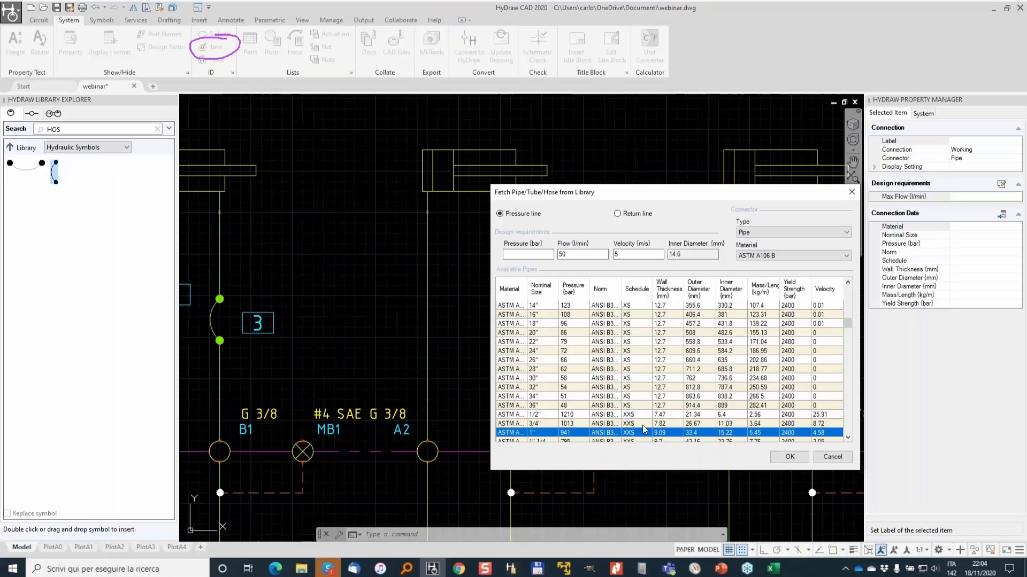
{"action": "left_click", "coordinate": [572, 256]}
{"action": "left_click", "coordinate": [794, 463]}
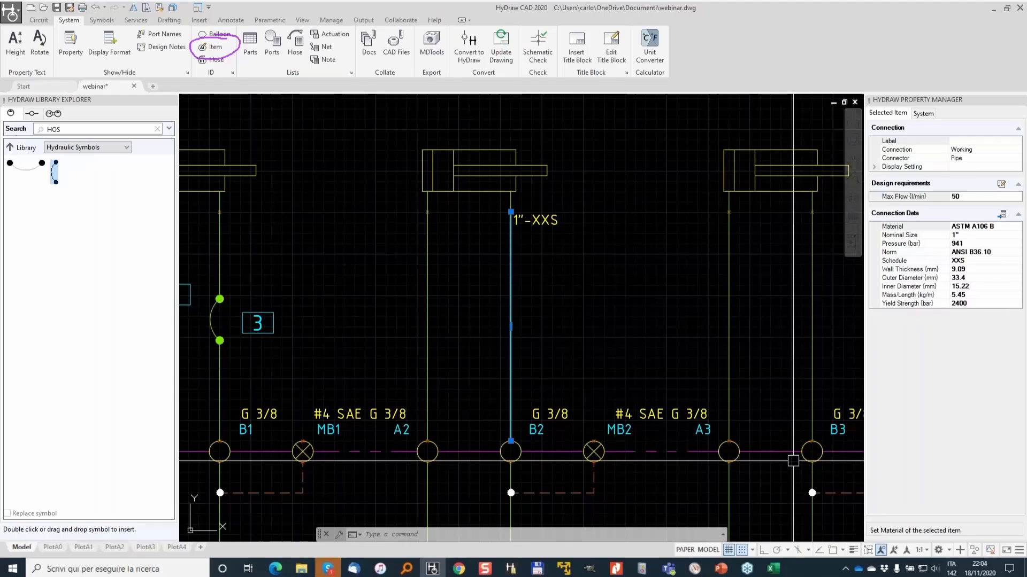
- Move the 1"-XXS pipe label slightly down along the B2 line
{"action": "scroll", "coordinate": [541, 214], "scroll_direction": "up", "scroll_amount": 2}
{"action": "left_click", "coordinate": [497, 224]}
{"action": "left_click", "coordinate": [495, 230]}
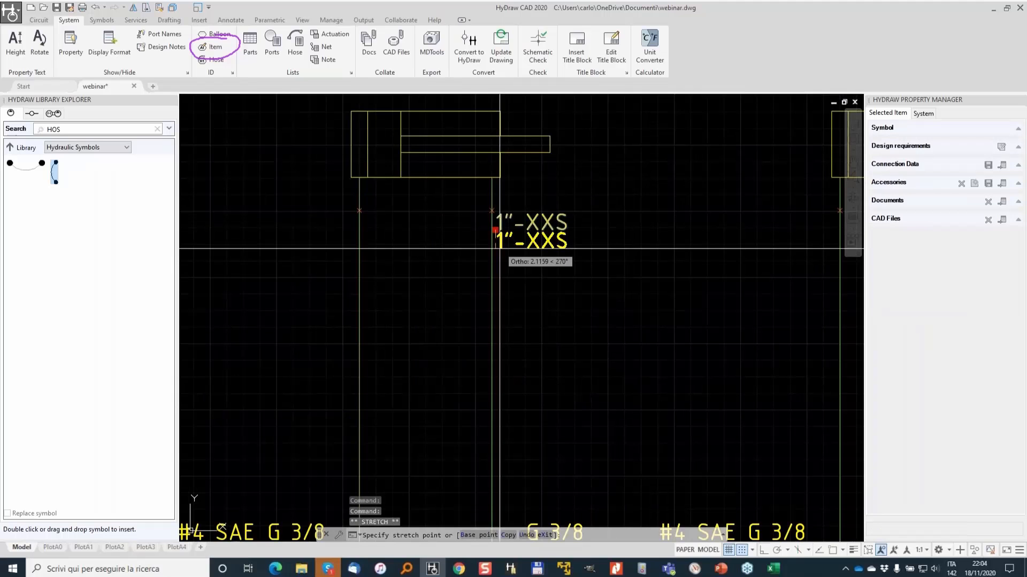
{"action": "left_click", "coordinate": [495, 266]}
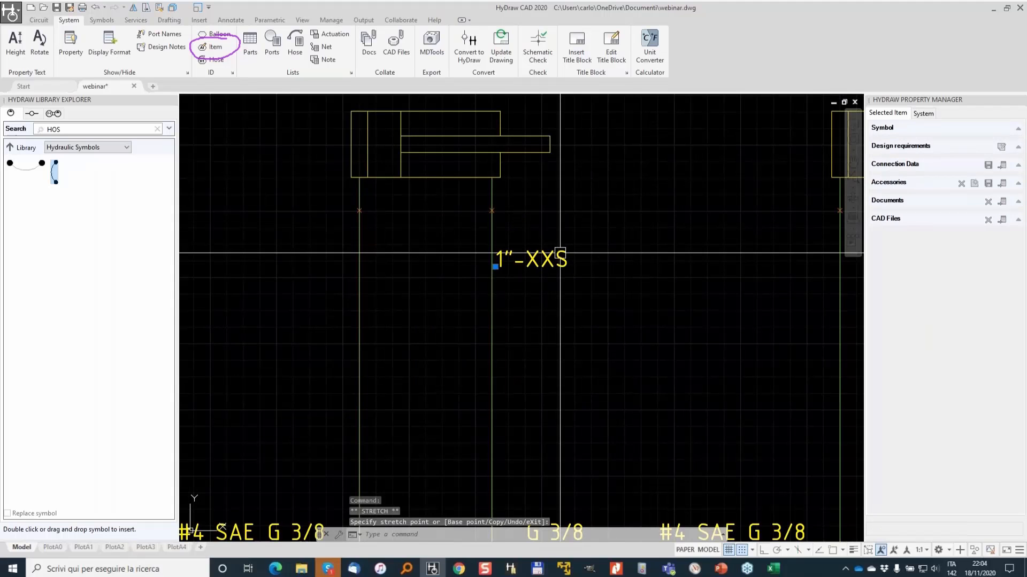
{"action": "scroll", "coordinate": [500, 243], "scroll_direction": "down", "scroll_amount": 4}
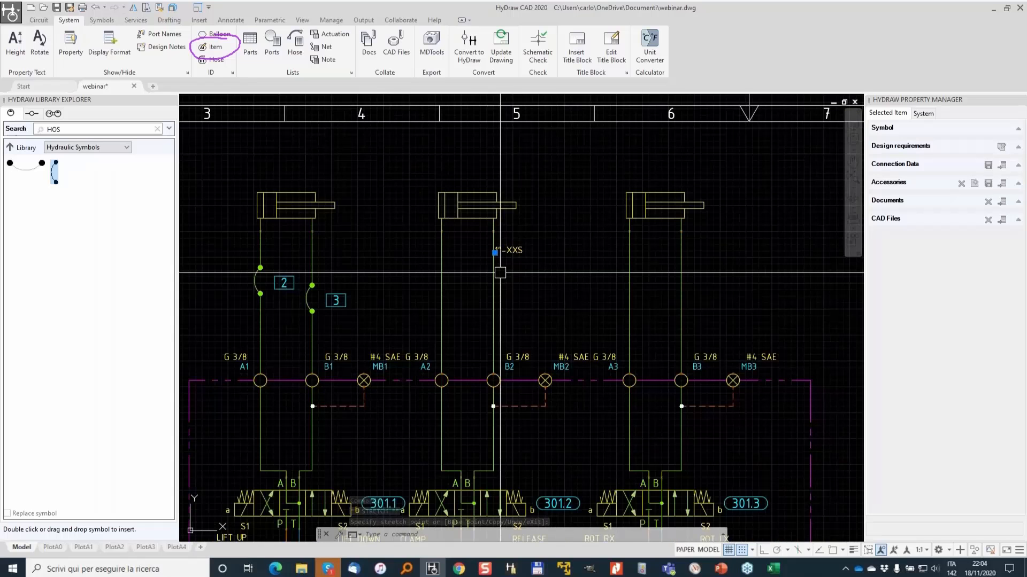
{"action": "key", "text": "Escape"}
- Set the connector of the A3 line of the third cylinder to Hose
{"action": "left_click", "coordinate": [629, 259]}
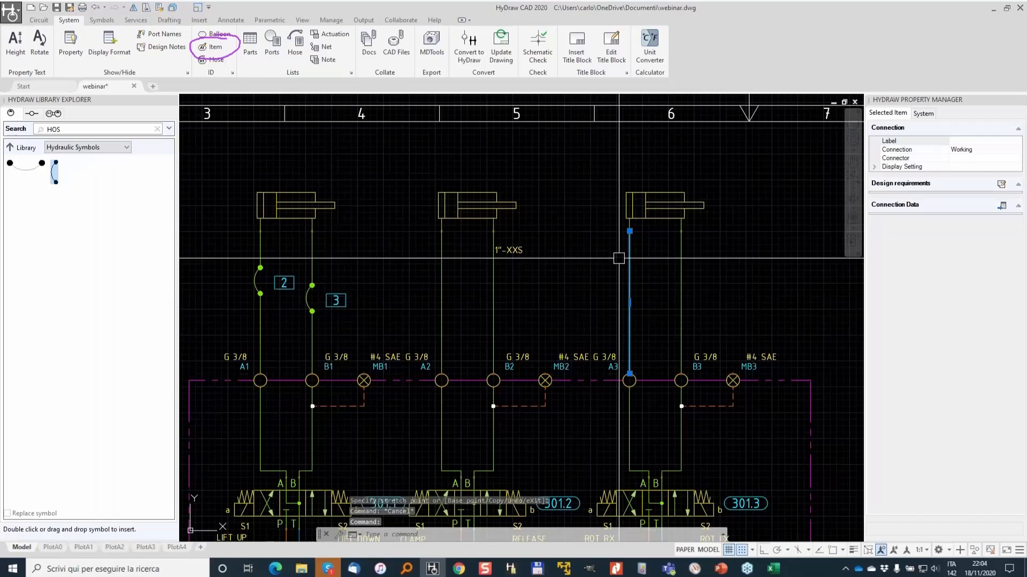
{"action": "left_click", "coordinate": [1016, 159]}
{"action": "left_click", "coordinate": [1016, 159]}
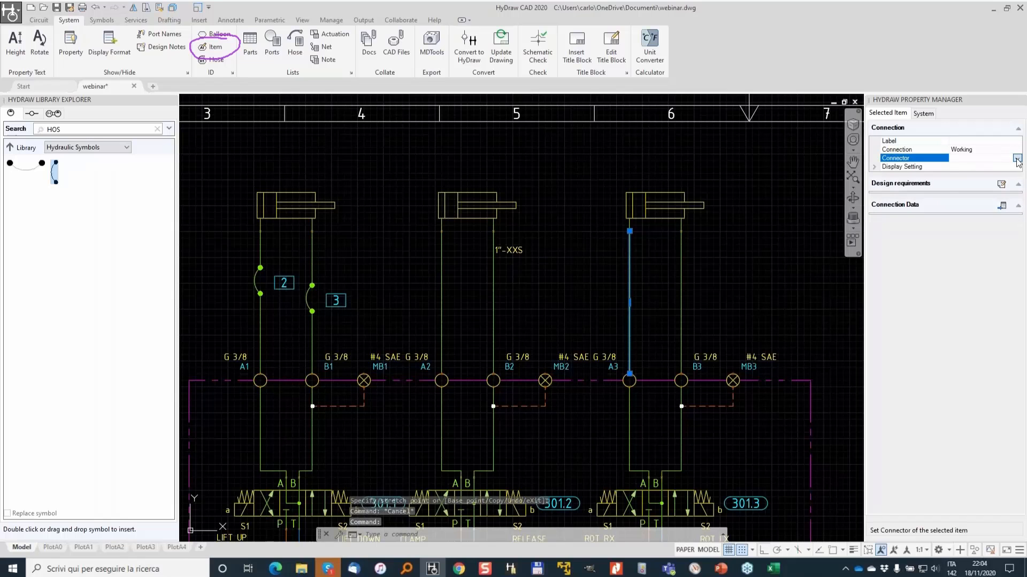
{"action": "left_click", "coordinate": [968, 183]}
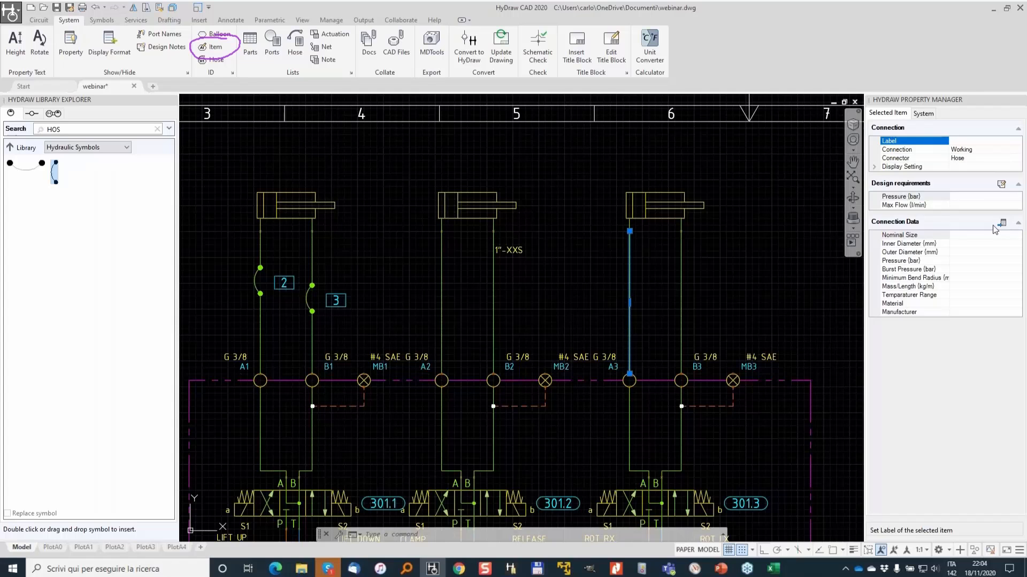
- Fetch a FlexIT 2T hose from the library for the A3 line, choosing size 2SN-20
{"action": "left_click", "coordinate": [1002, 223]}
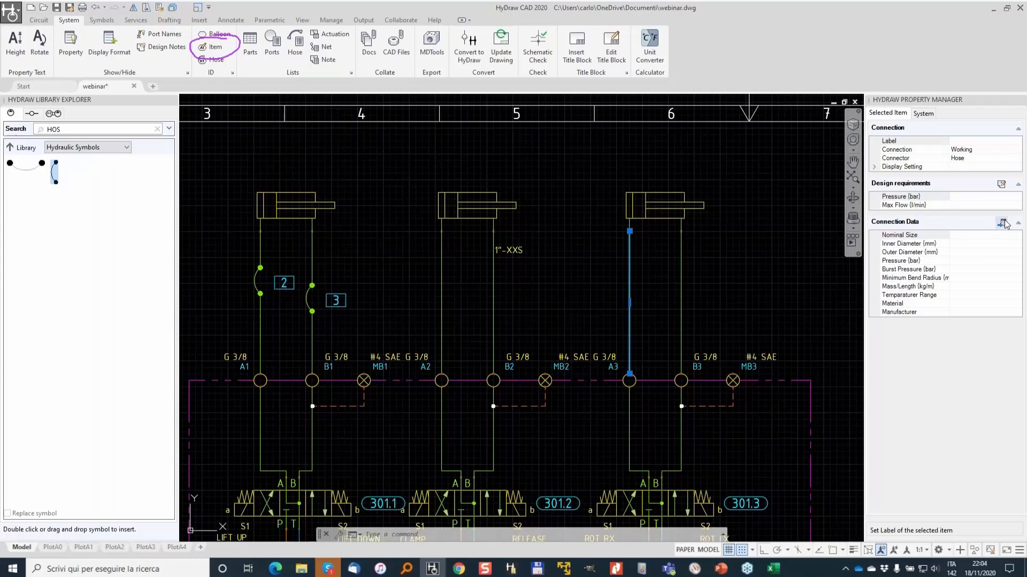
{"action": "left_click", "coordinate": [809, 255]}
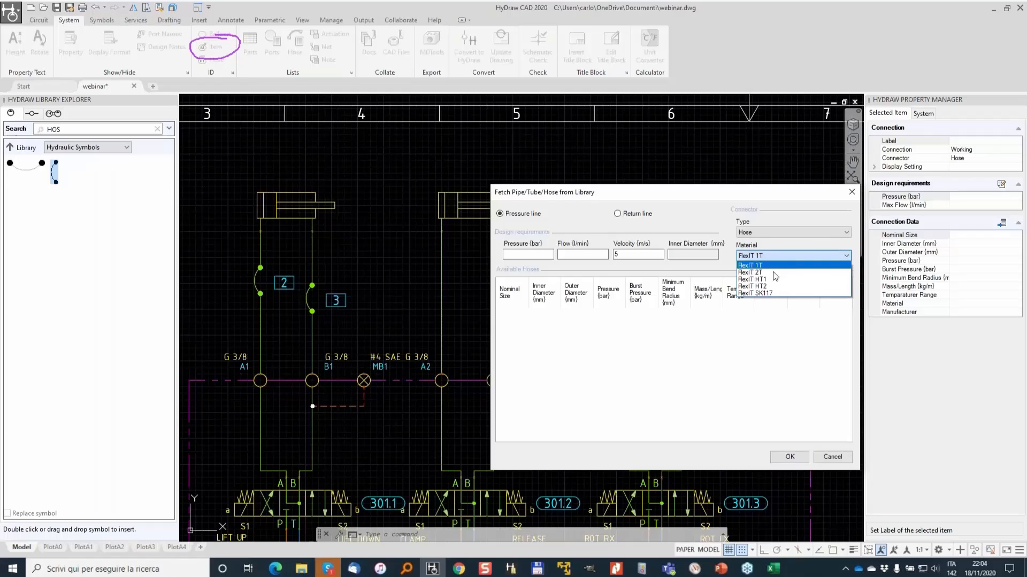
{"action": "left_click", "coordinate": [769, 273]}
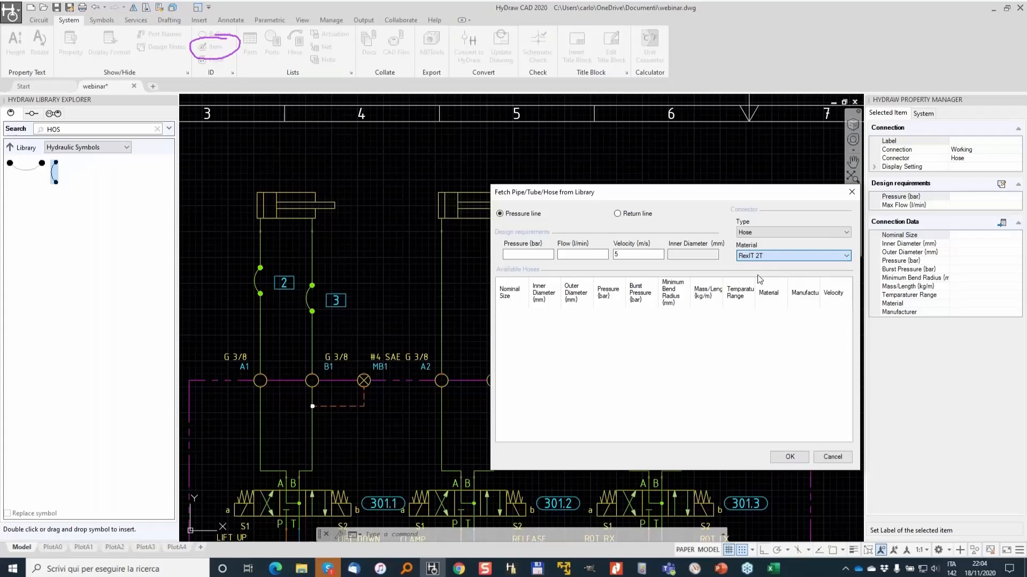
{"action": "left_click", "coordinate": [535, 367]}
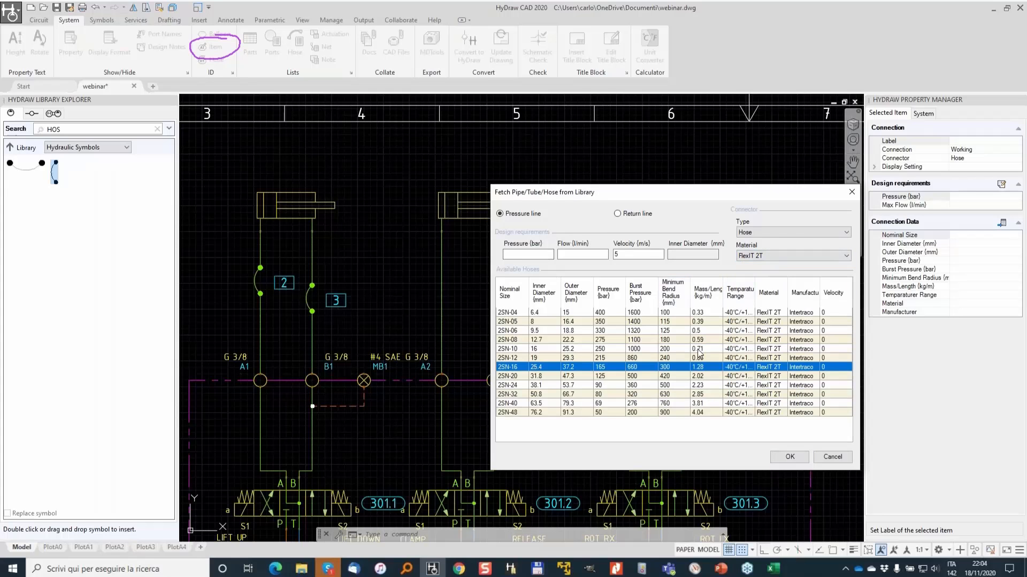
{"action": "left_click", "coordinate": [590, 349]}
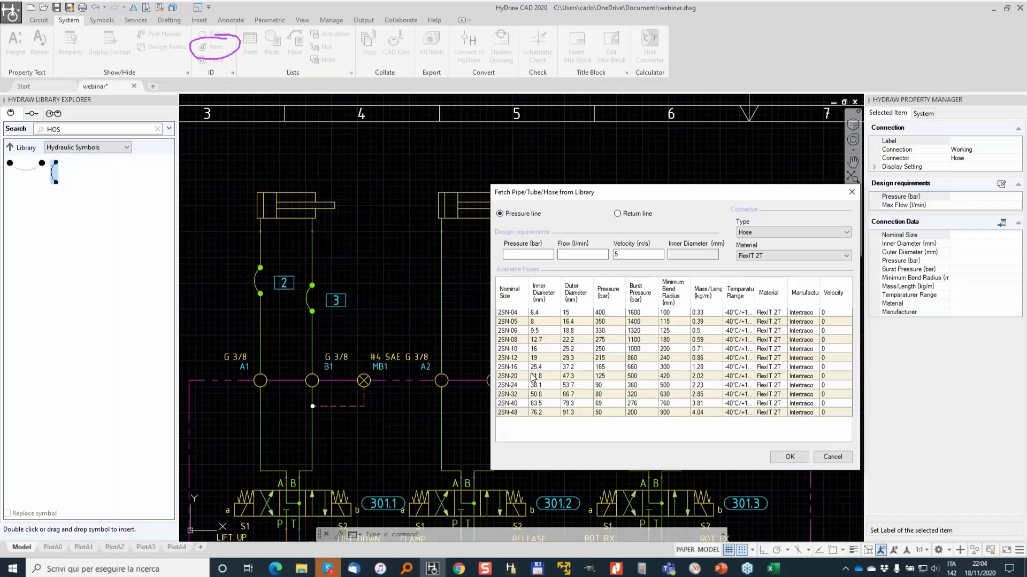
{"action": "left_click", "coordinate": [642, 376]}
{"action": "left_click", "coordinate": [789, 457]}
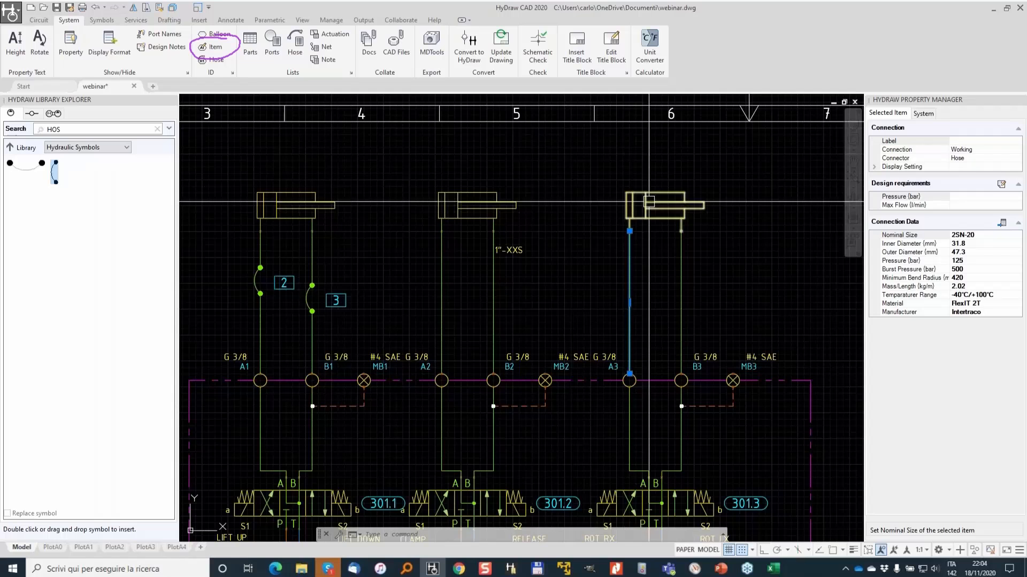
- Name the third cylinder's ports C and R and turn on display of the port names
{"action": "scroll", "coordinate": [649, 202], "scroll_direction": "up", "scroll_amount": 4}
{"action": "key", "text": "Escape"}
{"action": "left_click", "coordinate": [40, 20]}
{"action": "left_click", "coordinate": [454, 59]}
{"action": "left_click", "coordinate": [616, 185]}
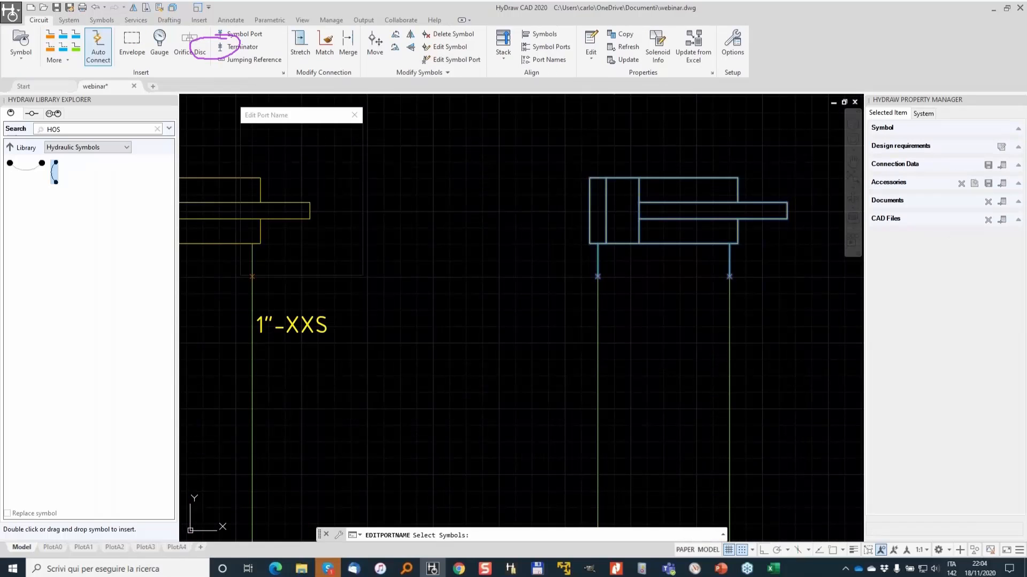
{"action": "key", "text": "Return"}
{"action": "type", "text": "c"}
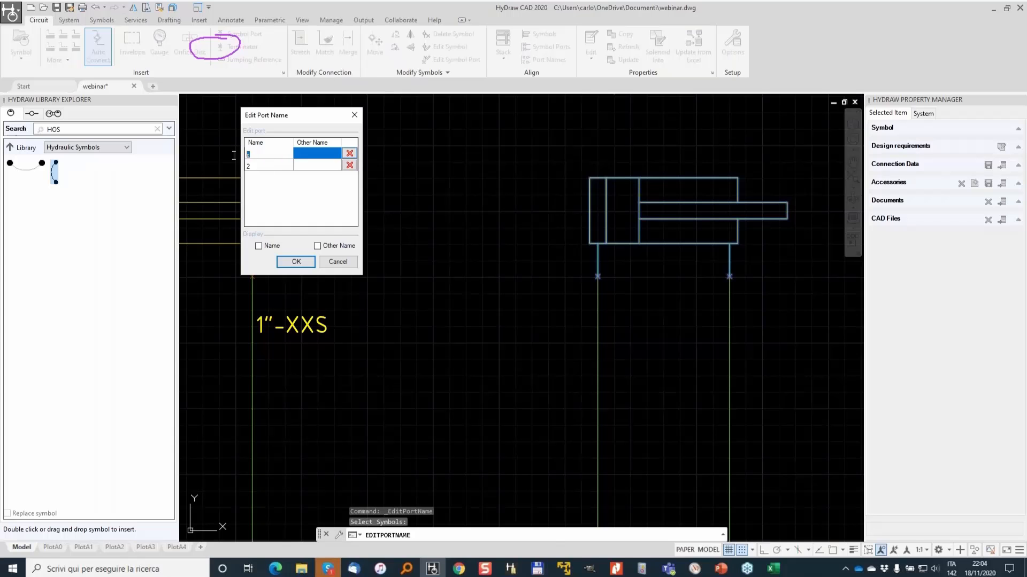
{"action": "left_click", "coordinate": [266, 166]}
{"action": "type", "text": "r"}
{"action": "left_click", "coordinate": [259, 246]}
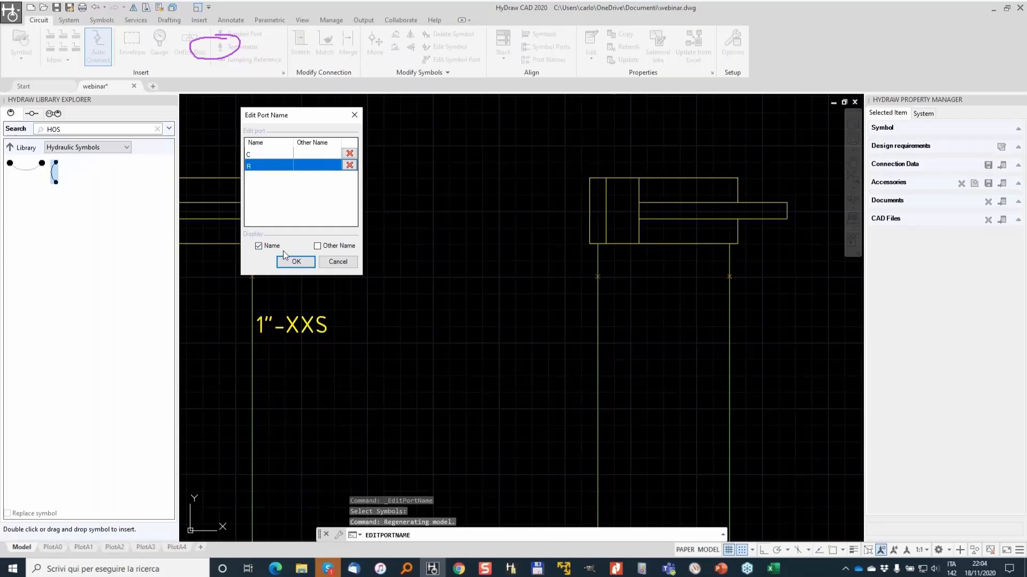
{"action": "left_click", "coordinate": [298, 261]}
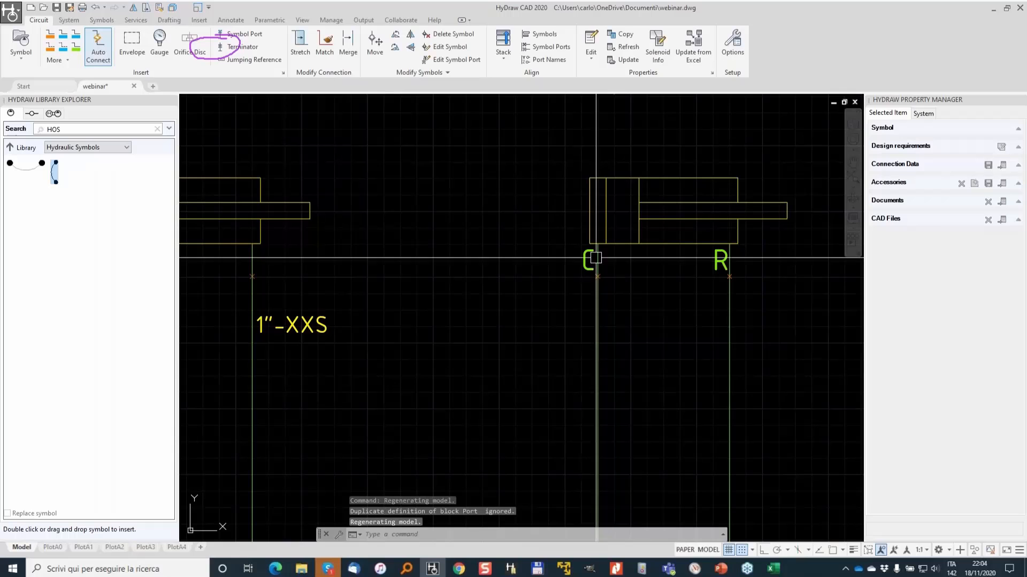
- Inspect the A3 hose connection and the third cylinder's properties across the circuit
{"action": "scroll", "coordinate": [711, 274], "scroll_direction": "down", "scroll_amount": 4}
{"action": "middle_click_drag", "start_coordinate": [689, 303], "coordinate": [636, 232]}
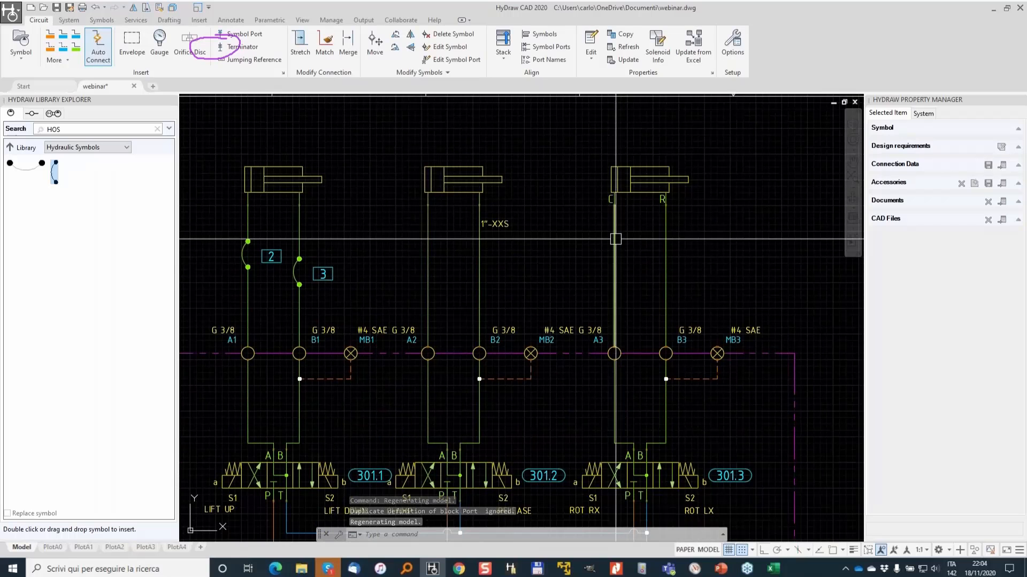
{"action": "scroll", "coordinate": [613, 236], "scroll_direction": "up", "scroll_amount": 2}
{"action": "scroll", "coordinate": [612, 236], "scroll_direction": "down", "scroll_amount": 2}
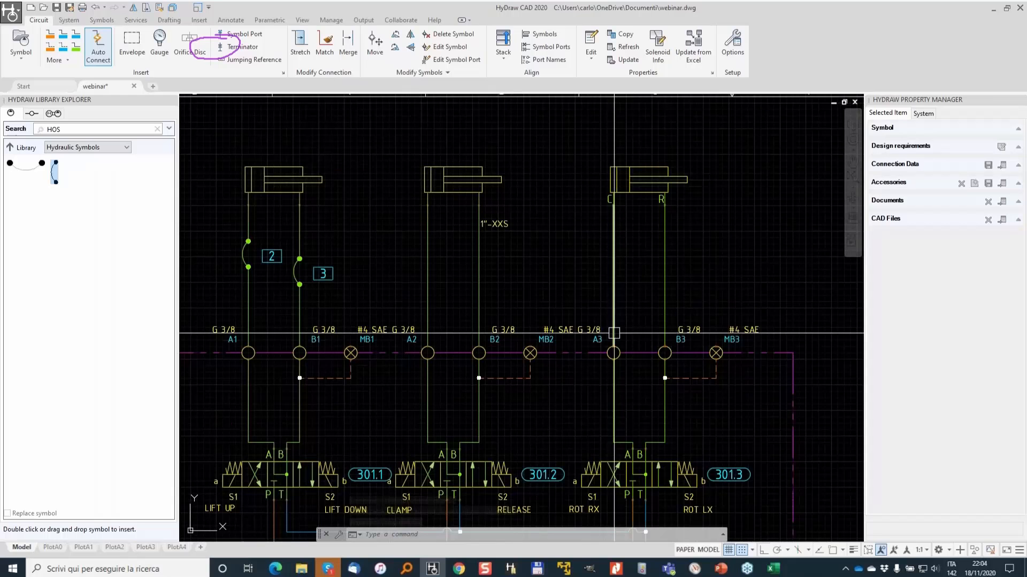
{"action": "left_click", "coordinate": [666, 260]}
{"action": "left_click", "coordinate": [612, 257]}
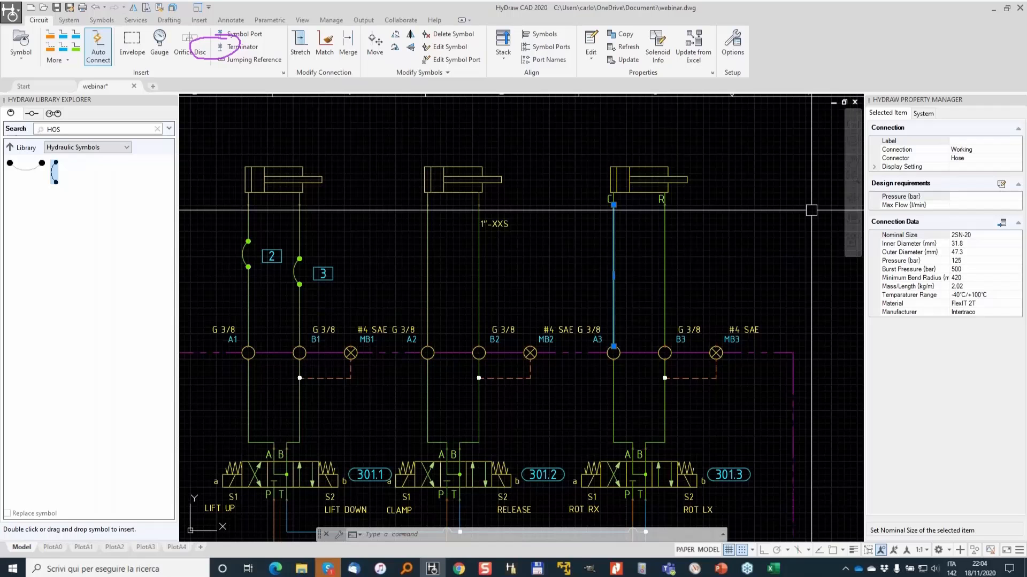
{"action": "scroll", "coordinate": [610, 346], "scroll_direction": "up", "scroll_amount": 3}
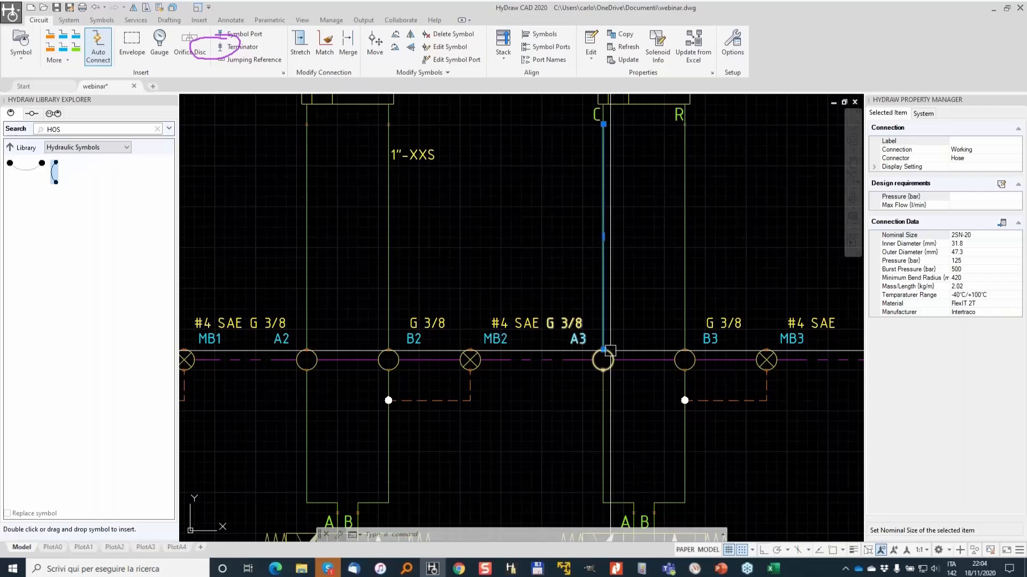
{"action": "scroll", "coordinate": [574, 350], "scroll_direction": "down", "scroll_amount": 4}
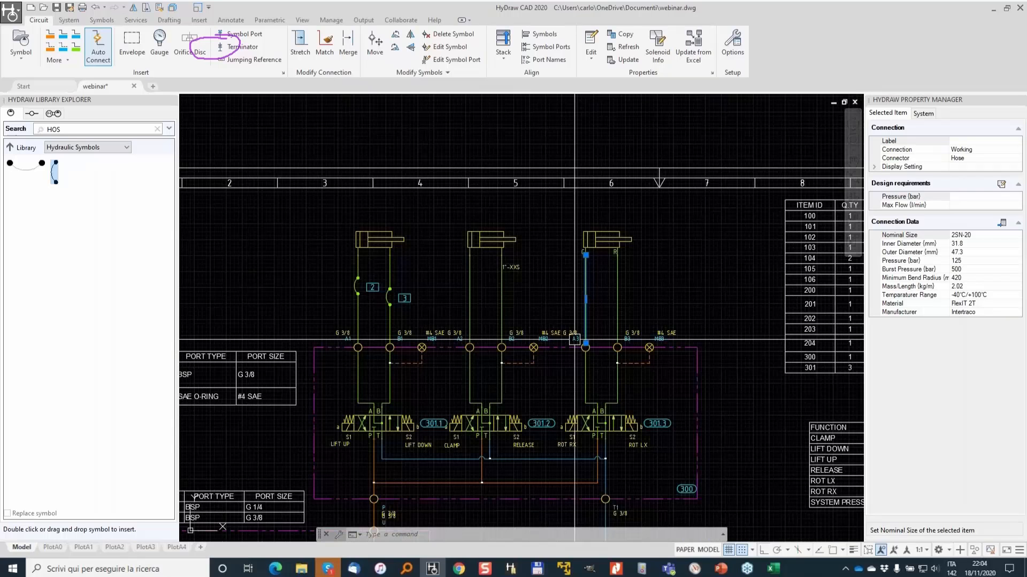
{"action": "scroll", "coordinate": [596, 262], "scroll_direction": "up", "scroll_amount": 3}
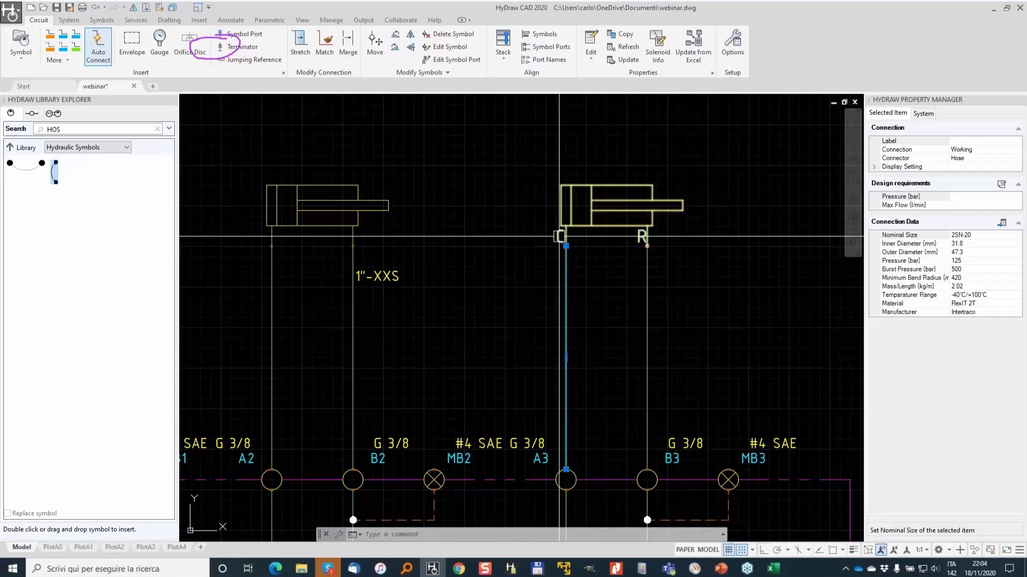
{"action": "left_click", "coordinate": [591, 205]}
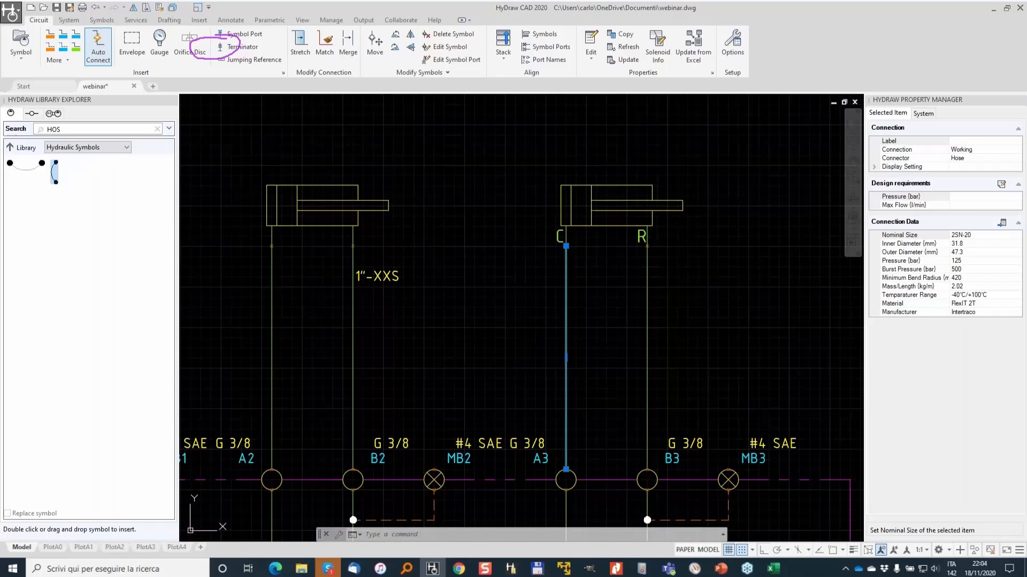
{"action": "scroll", "coordinate": [613, 202], "scroll_direction": "down", "scroll_amount": 2}
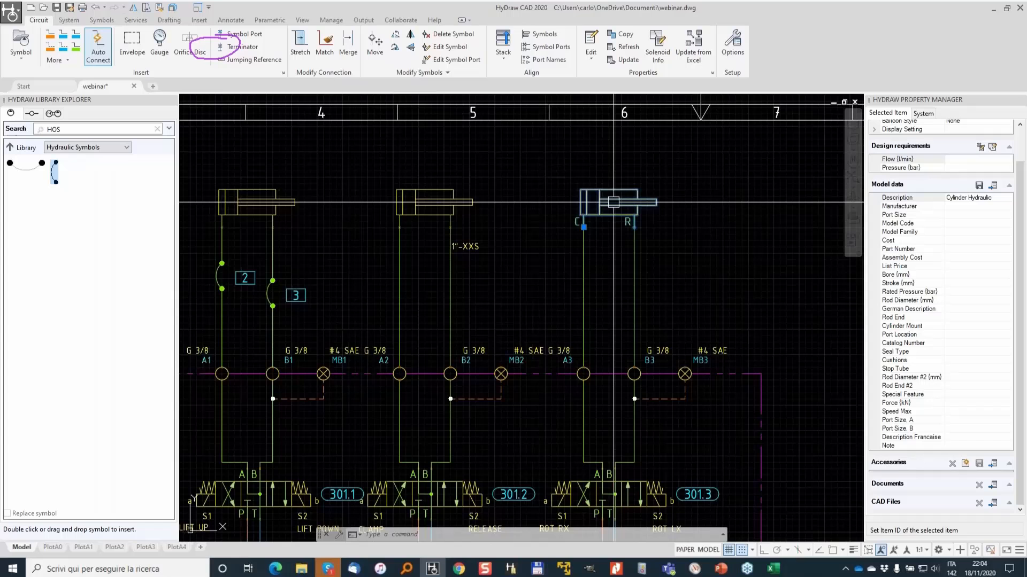
{"action": "scroll", "coordinate": [613, 202], "scroll_direction": "down", "scroll_amount": 3}
{"action": "key", "text": "Escape"}
{"action": "key", "text": "Escape"}
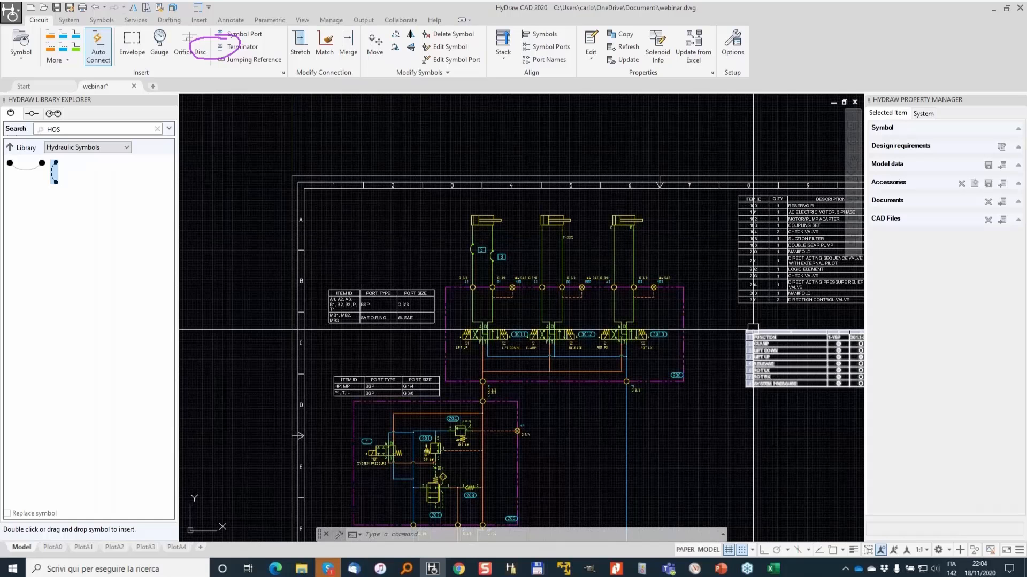
{"action": "middle_click_drag", "start_coordinate": [630, 285], "coordinate": [549, 221]}
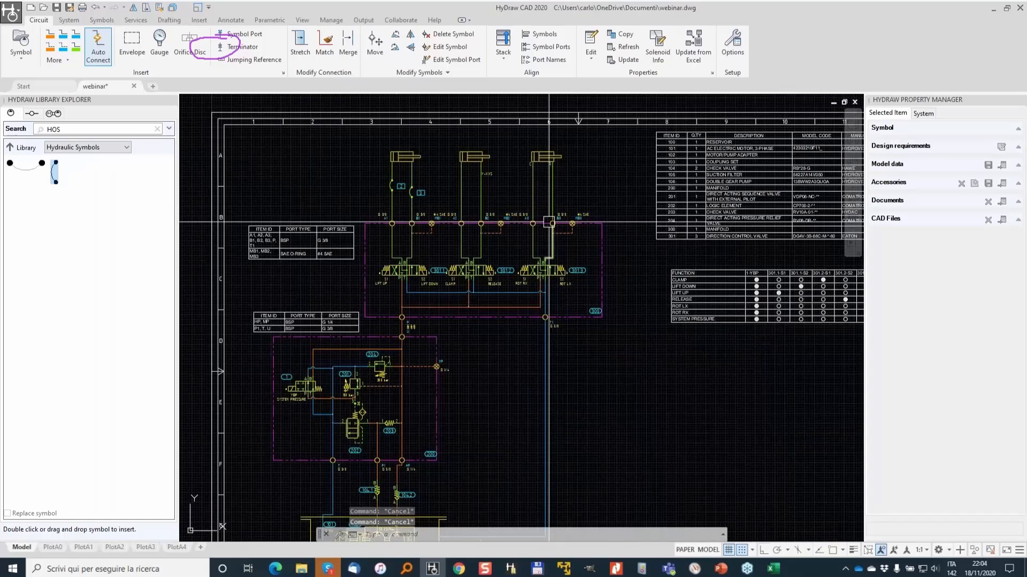
{"action": "left_click", "coordinate": [72, 15]}
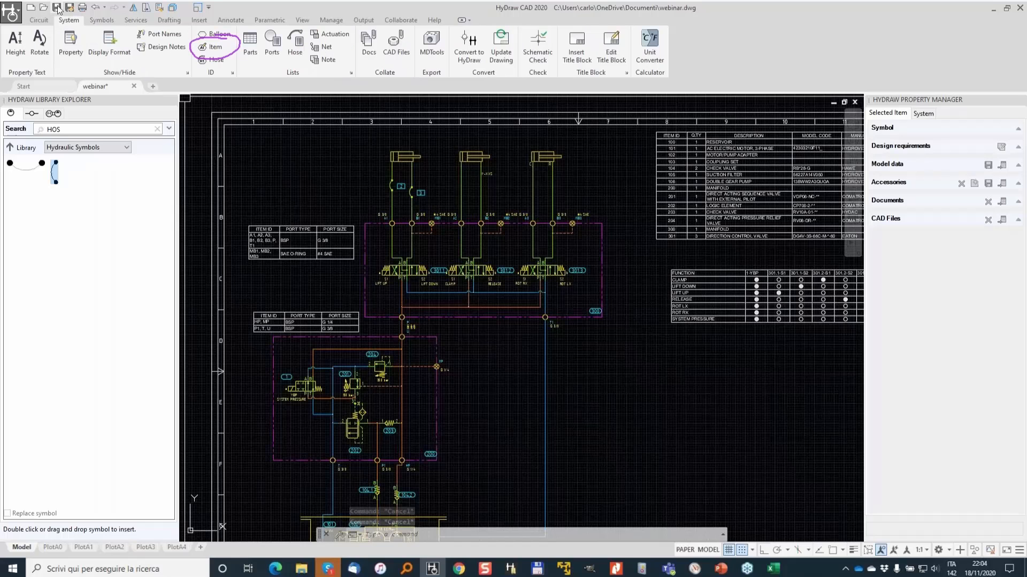